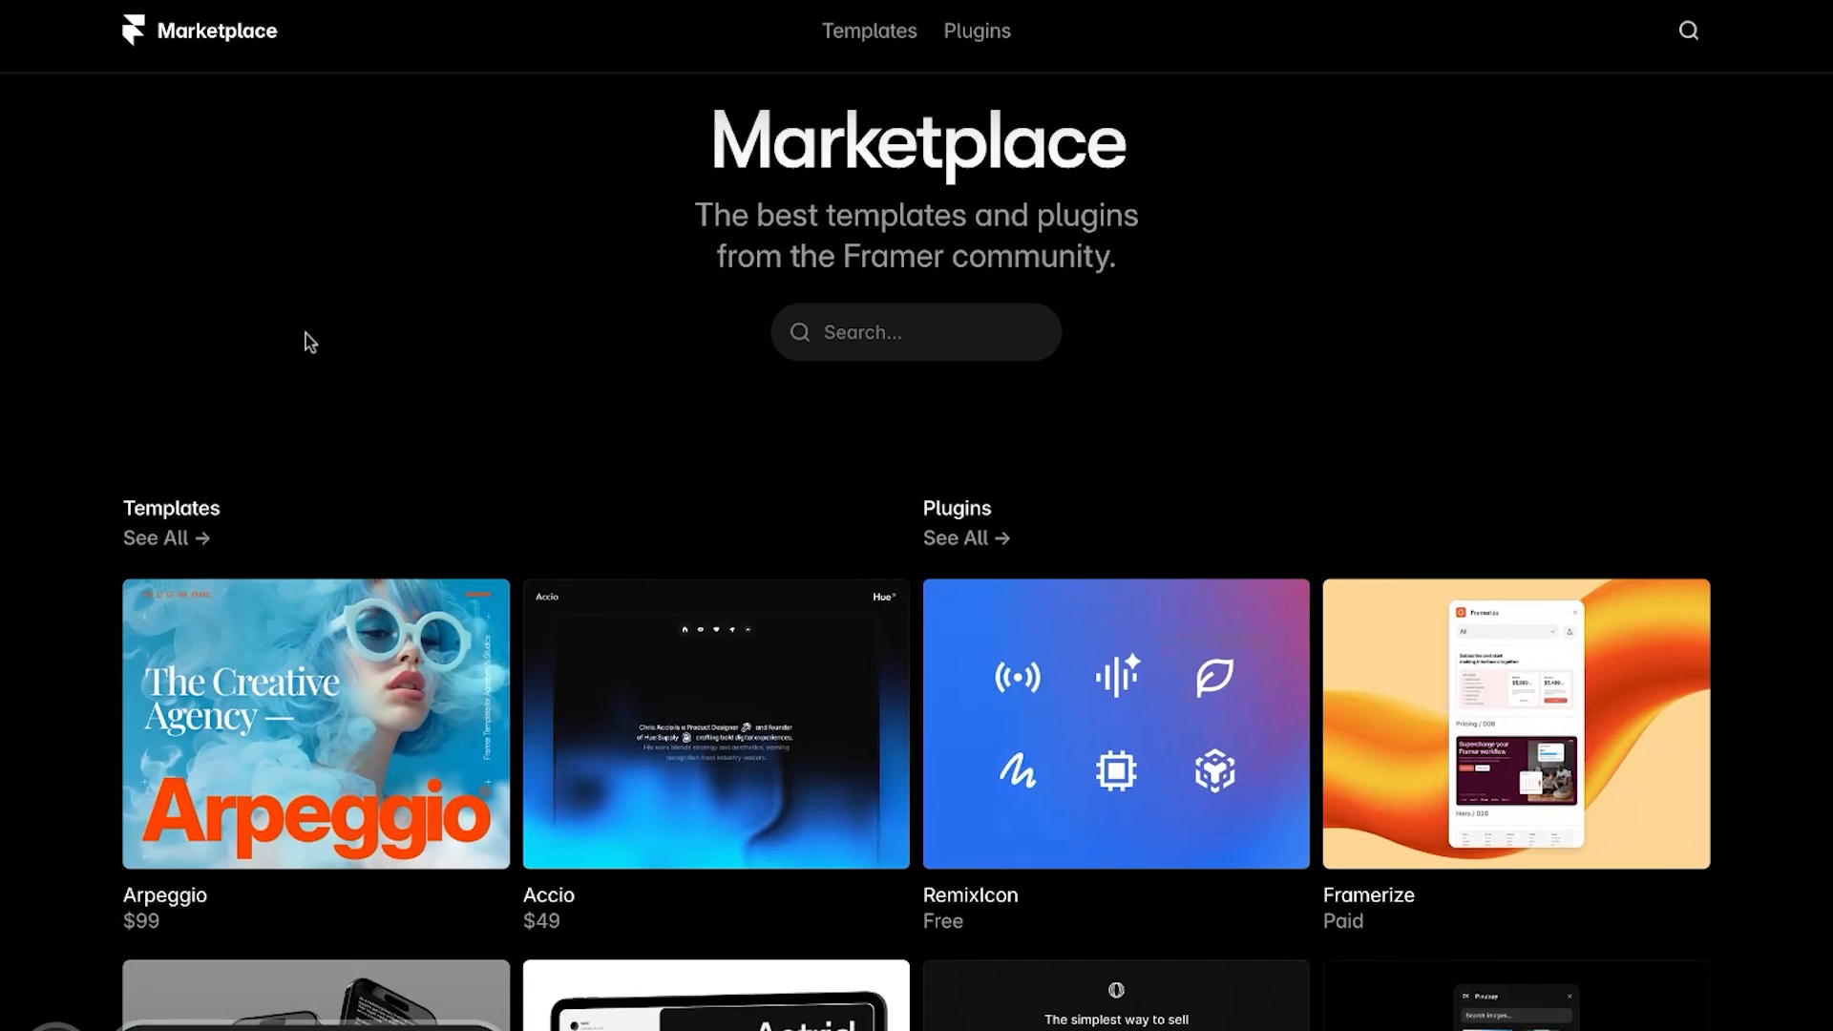
Step: Open the Marketplace's full template list and filter it to free templates
{"action": "scroll", "coordinate": [790, 384], "scroll_direction": "down", "scroll_amount": 2}
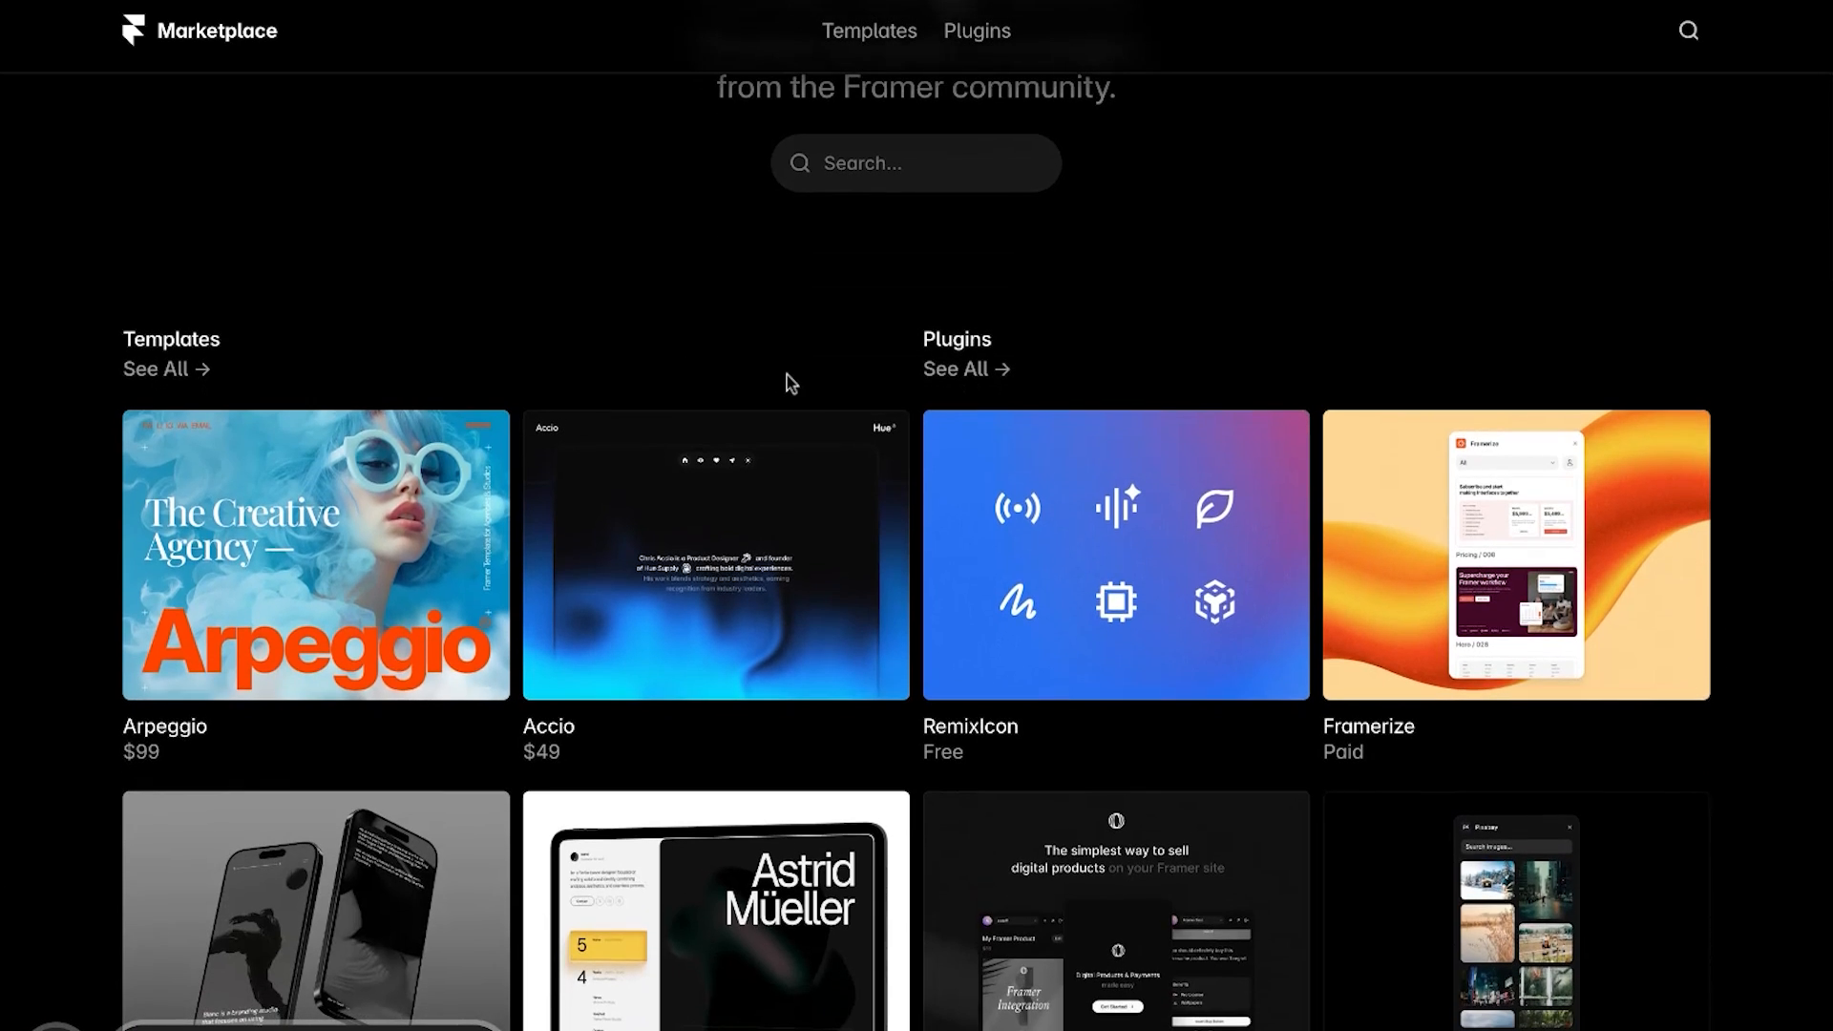
{"action": "left_click", "coordinate": [191, 370]}
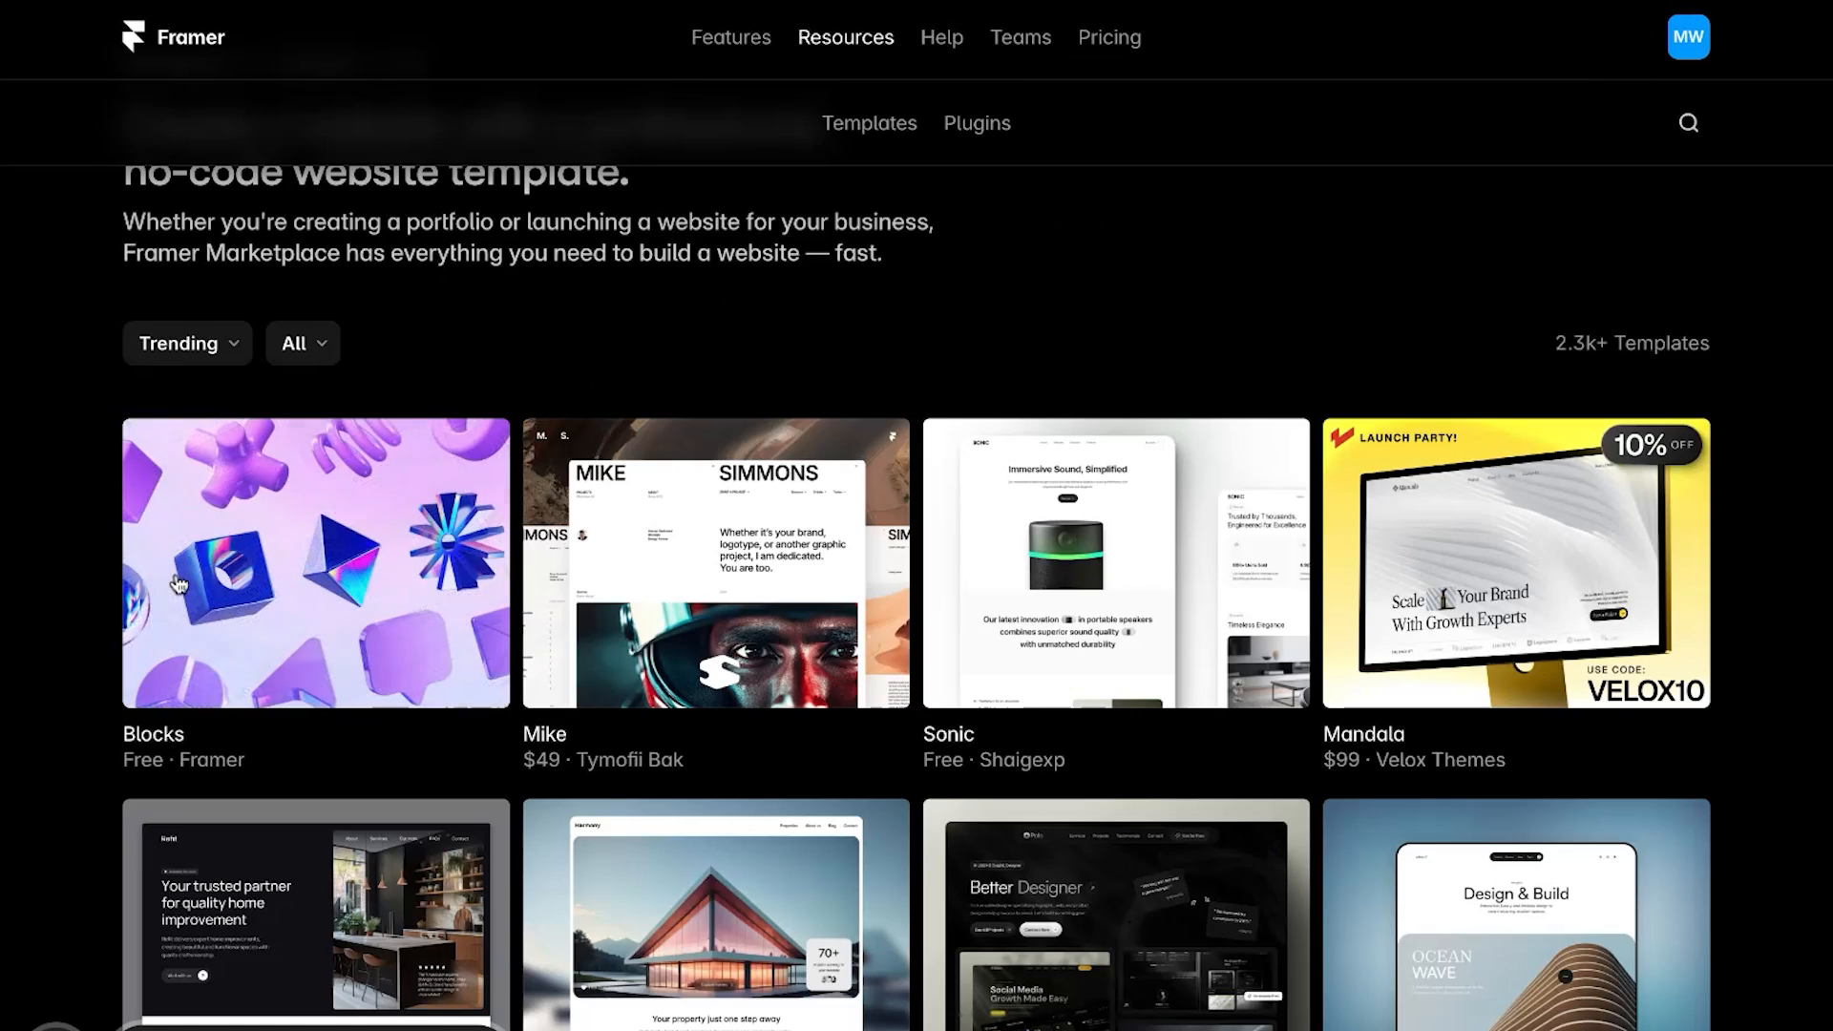
{"action": "left_click", "coordinate": [230, 347]}
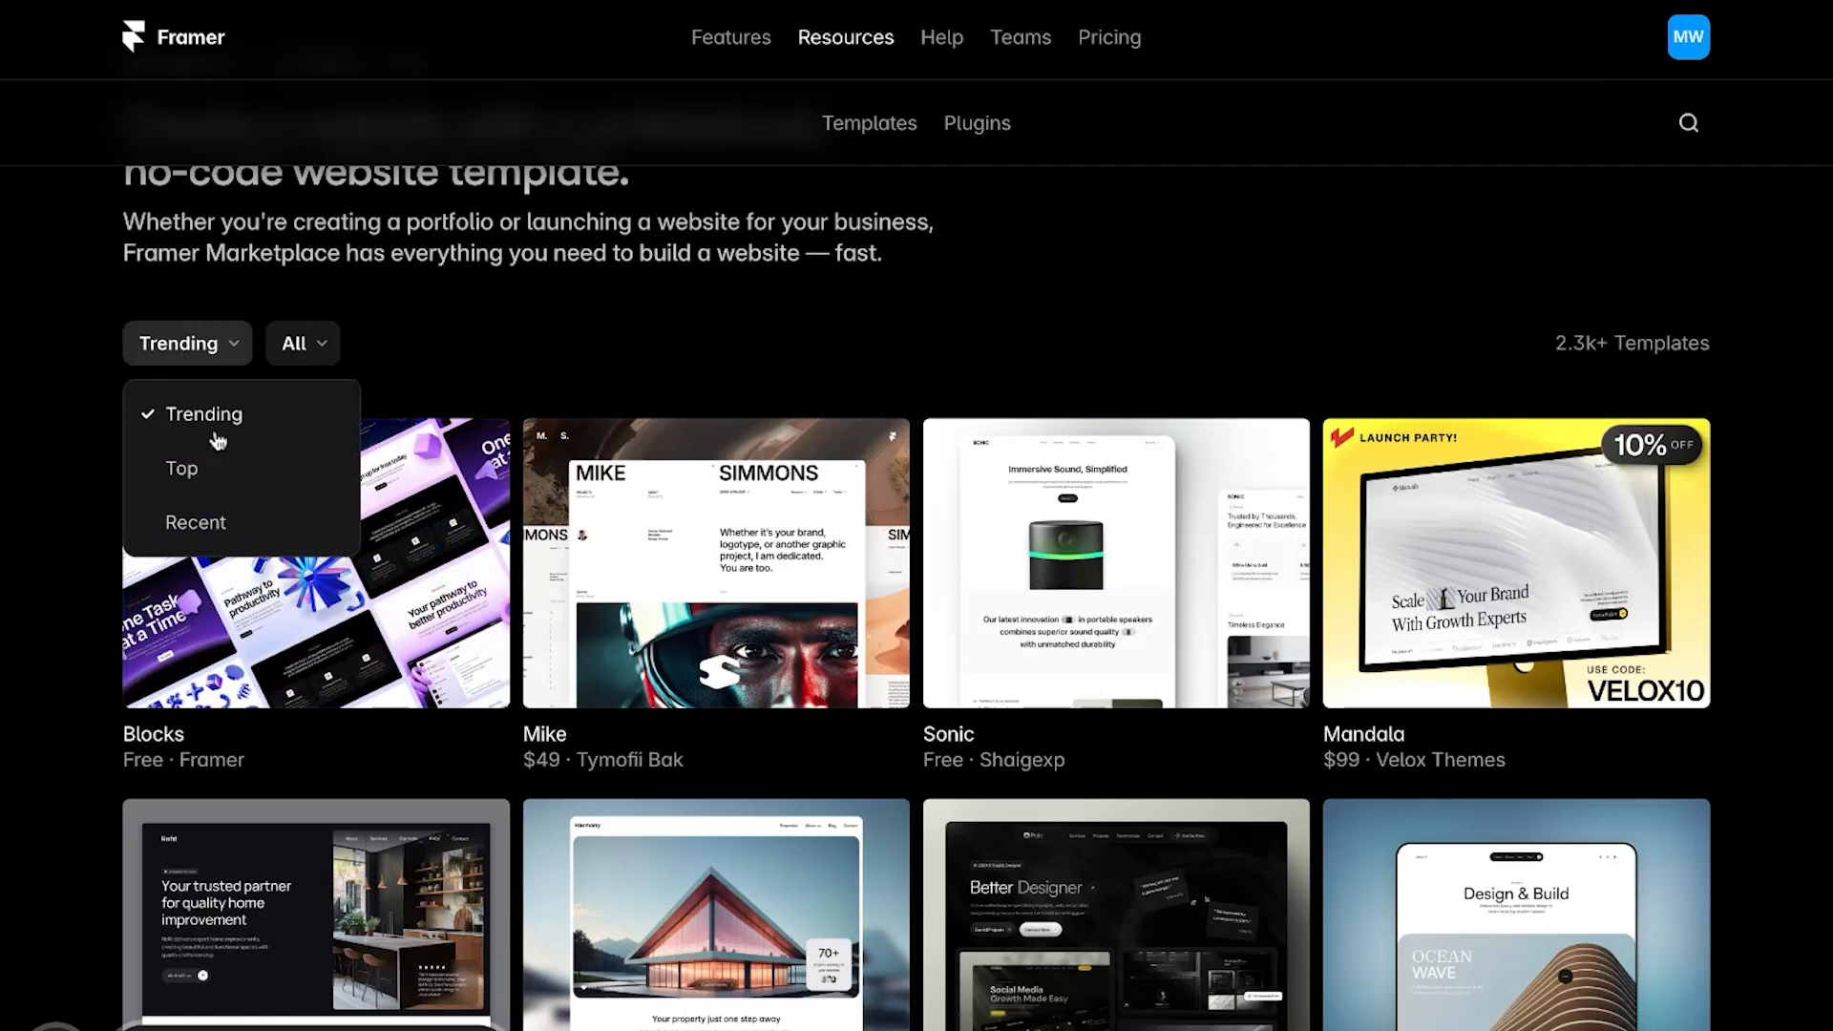
{"action": "left_click", "coordinate": [307, 344]}
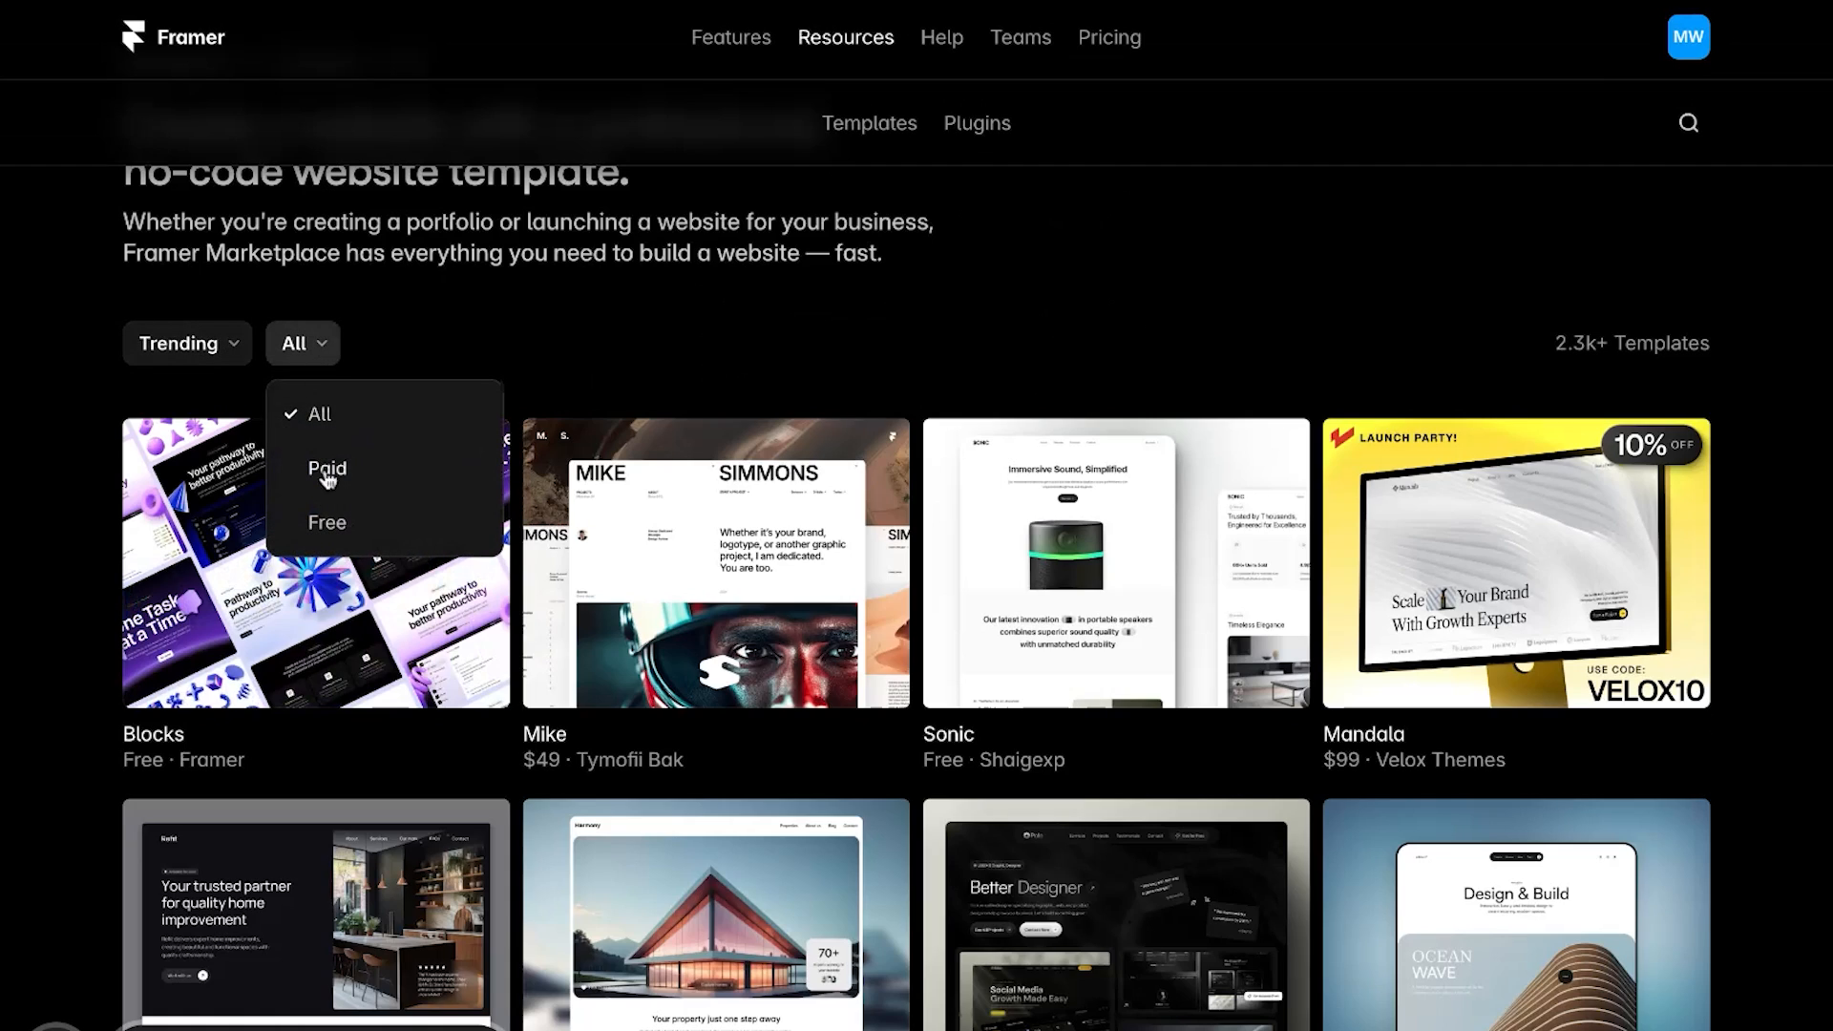
{"action": "left_click", "coordinate": [343, 520]}
Step: Browse the list of free templates for a suitable portfolio design
{"action": "scroll", "coordinate": [607, 301], "scroll_direction": "down", "scroll_amount": 8}
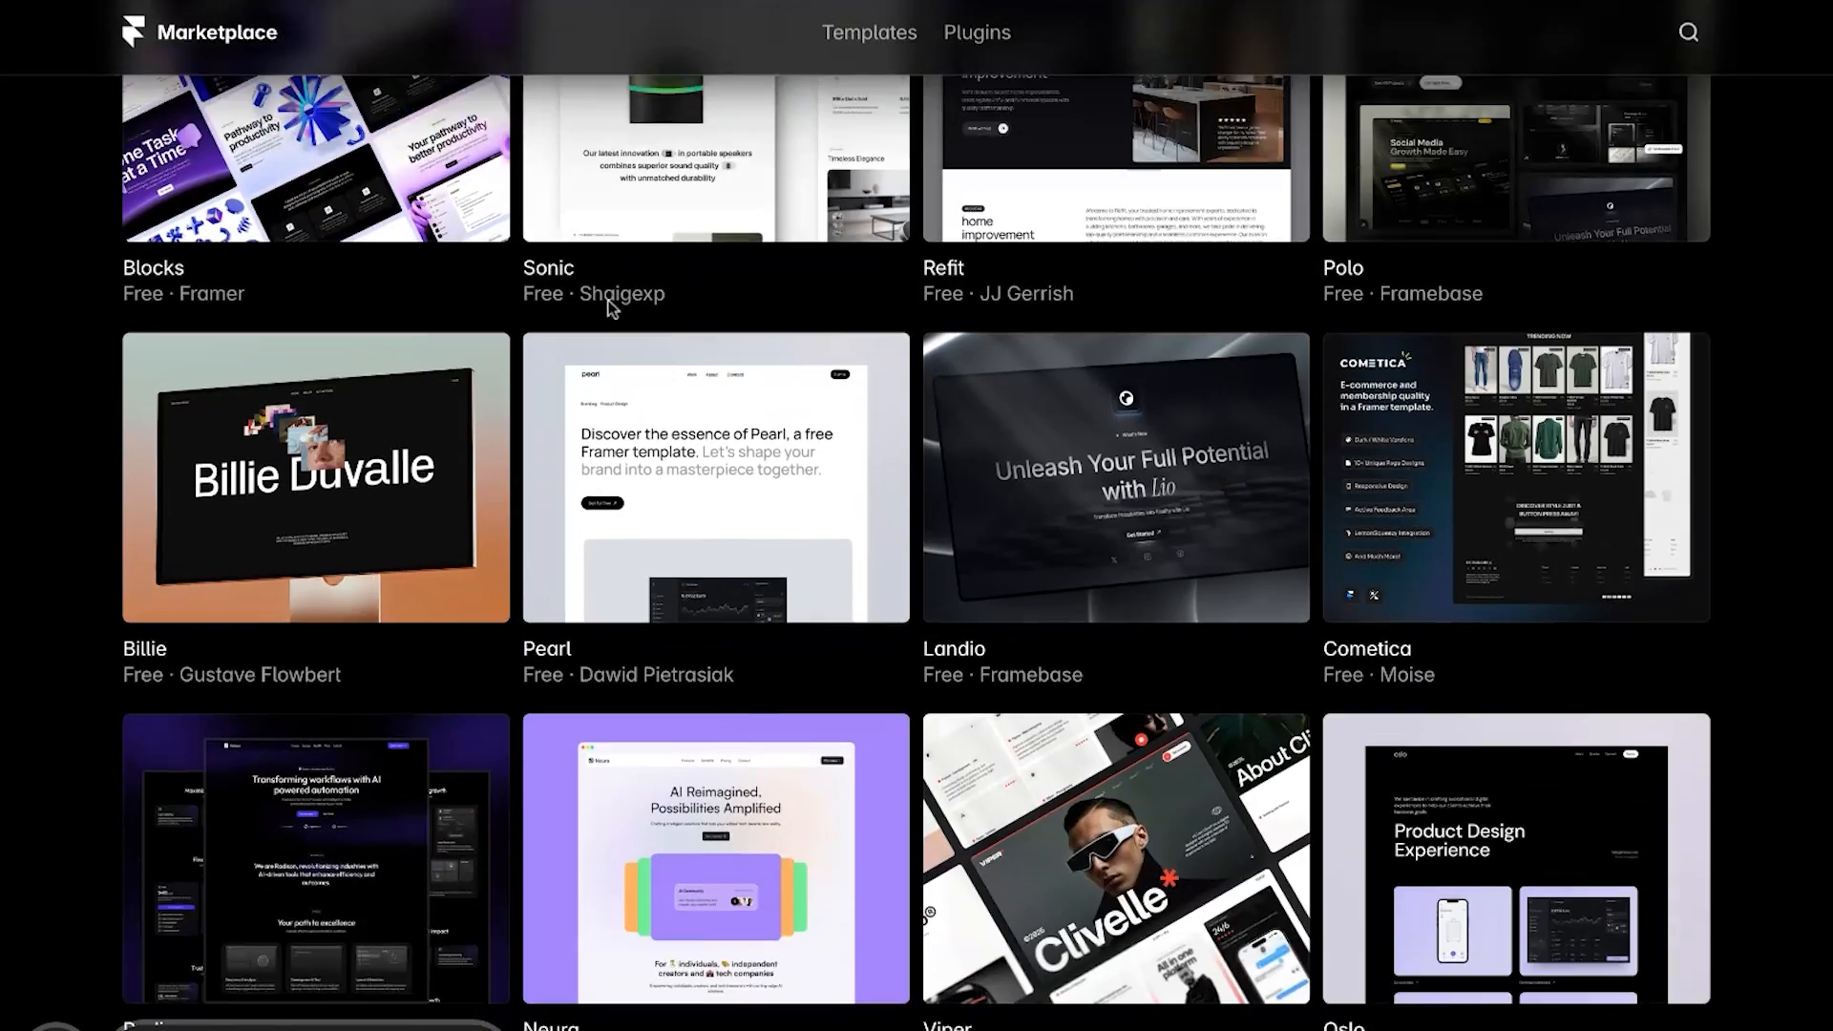
{"action": "scroll", "coordinate": [612, 307], "scroll_direction": "down", "scroll_amount": 10}
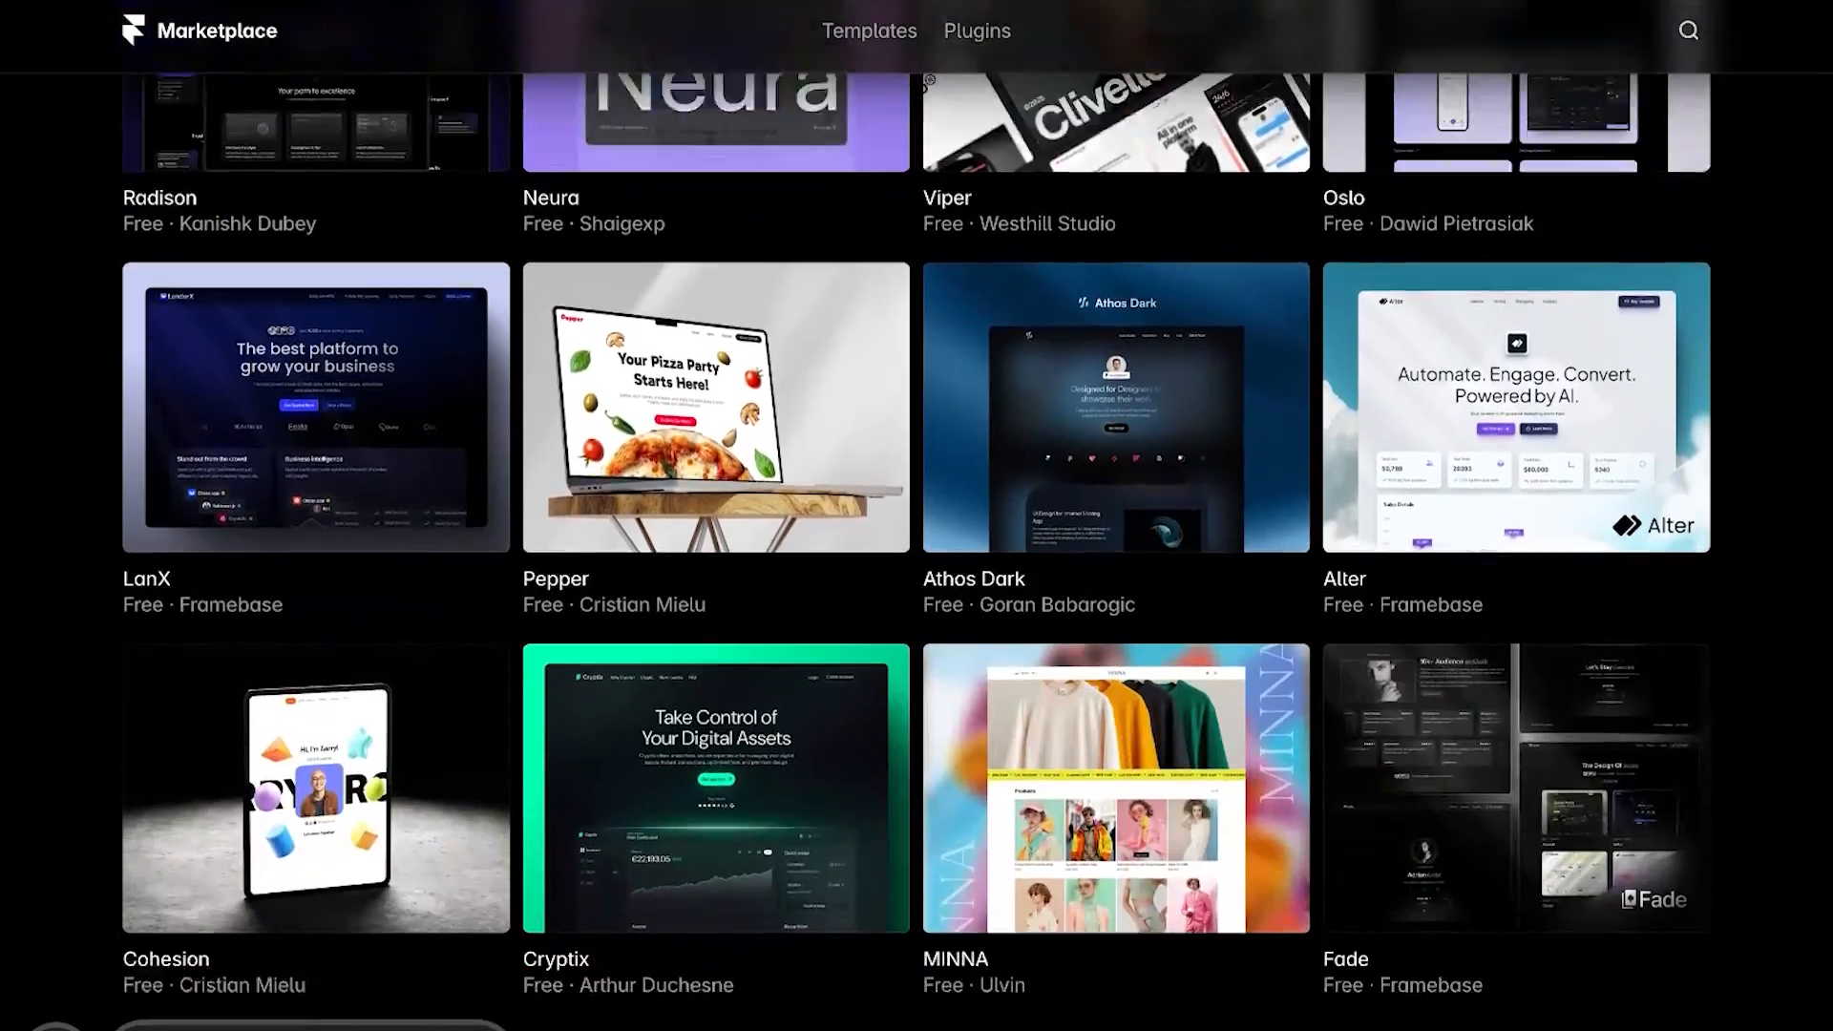
{"action": "scroll", "coordinate": [917, 515], "scroll_direction": "down", "scroll_amount": 15}
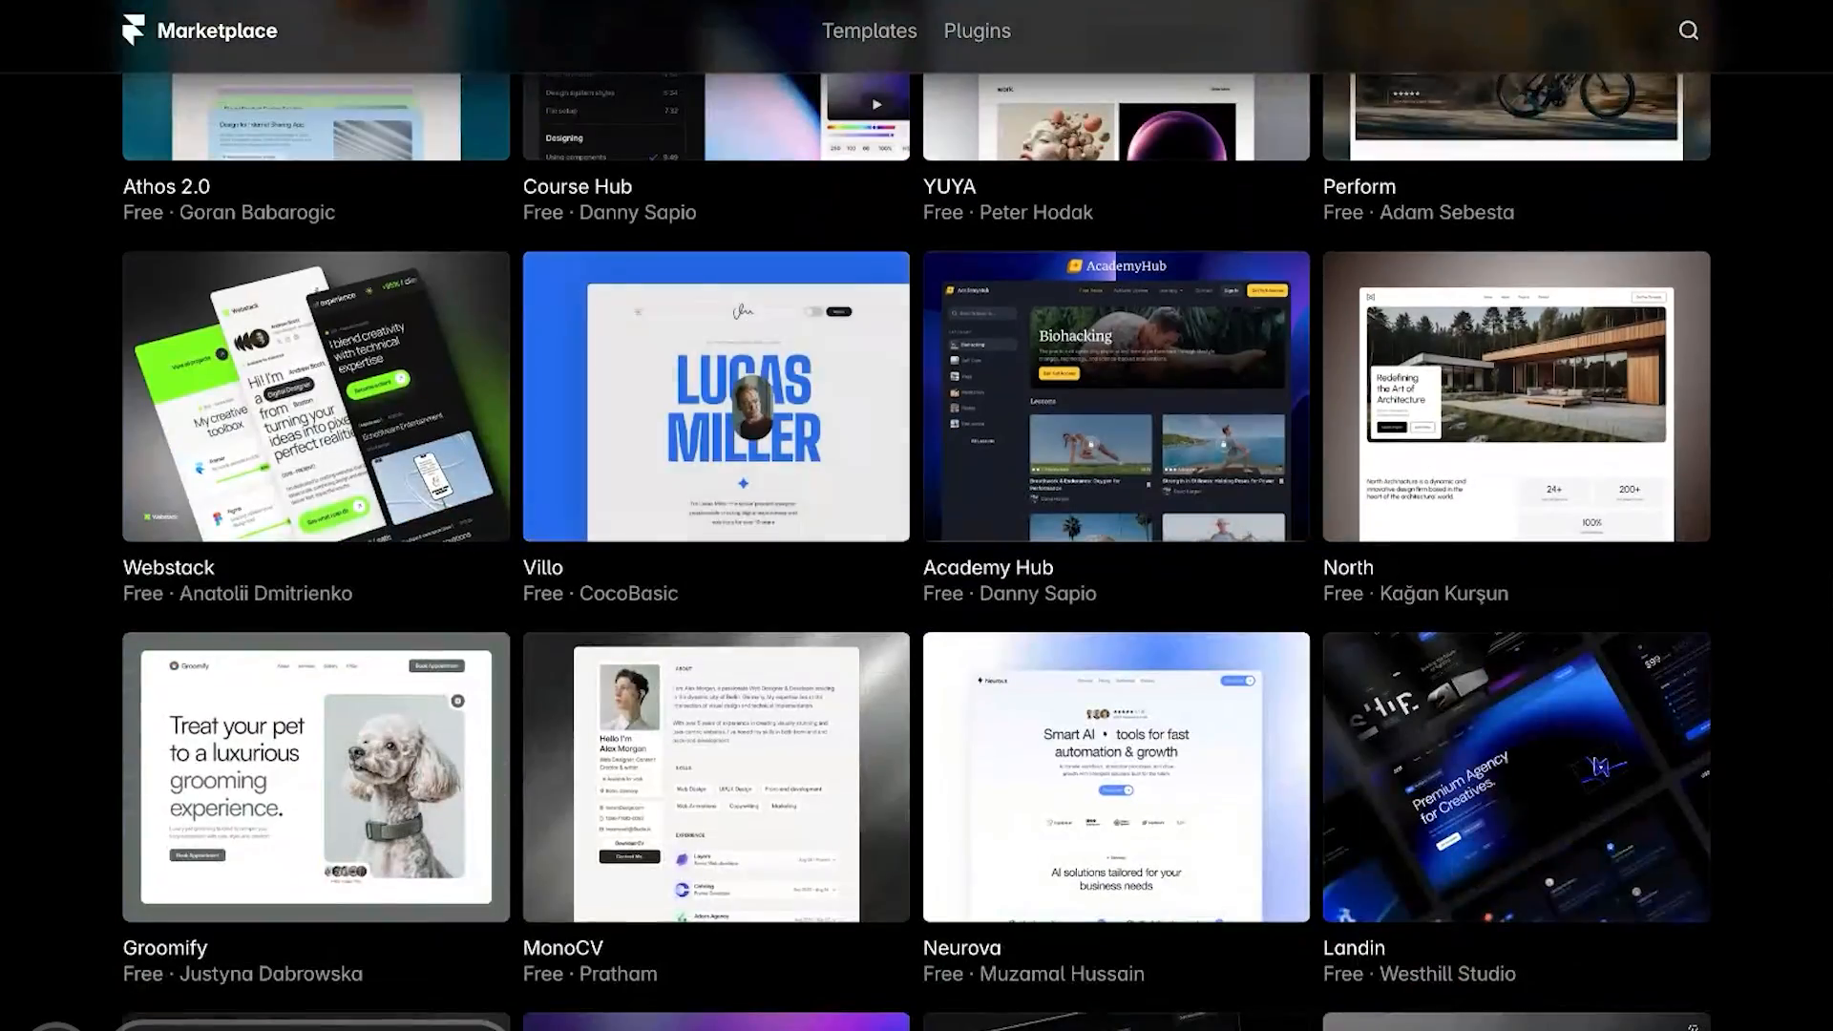
{"action": "scroll", "coordinate": [916, 516], "scroll_direction": "down", "scroll_amount": 20}
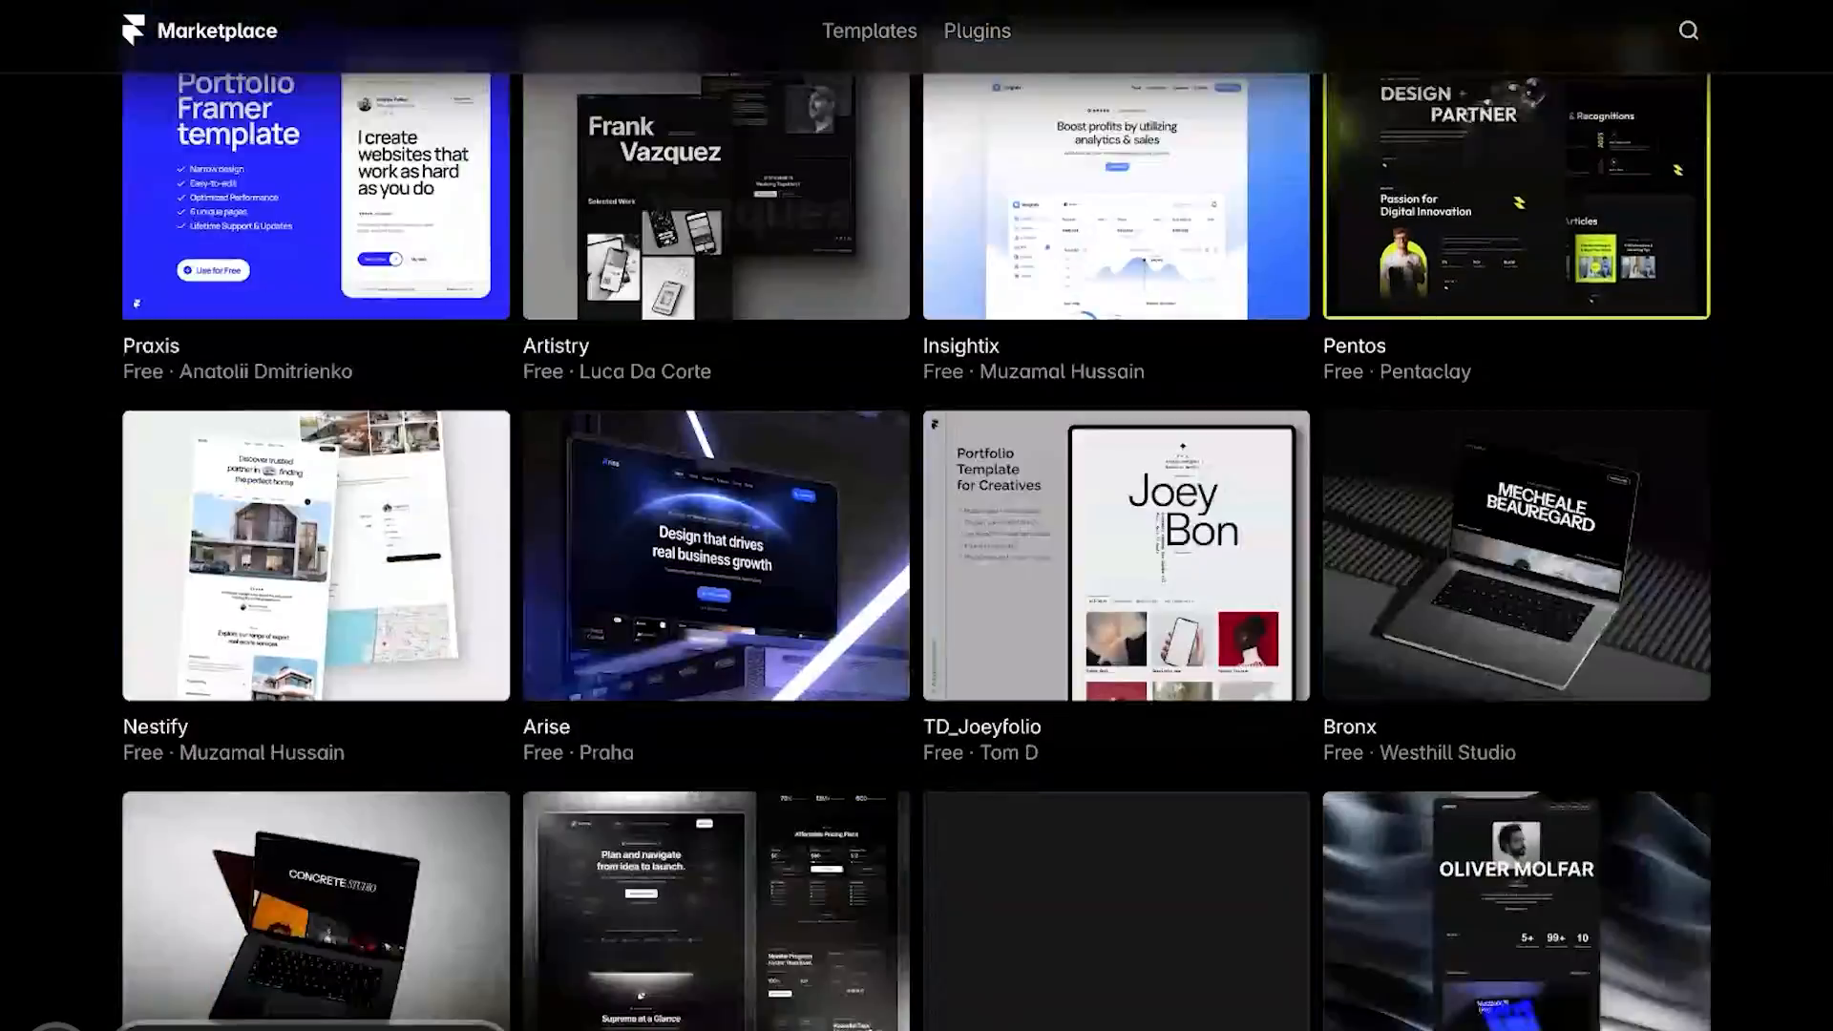
{"action": "scroll", "coordinate": [917, 516], "scroll_direction": "up", "scroll_amount": 15}
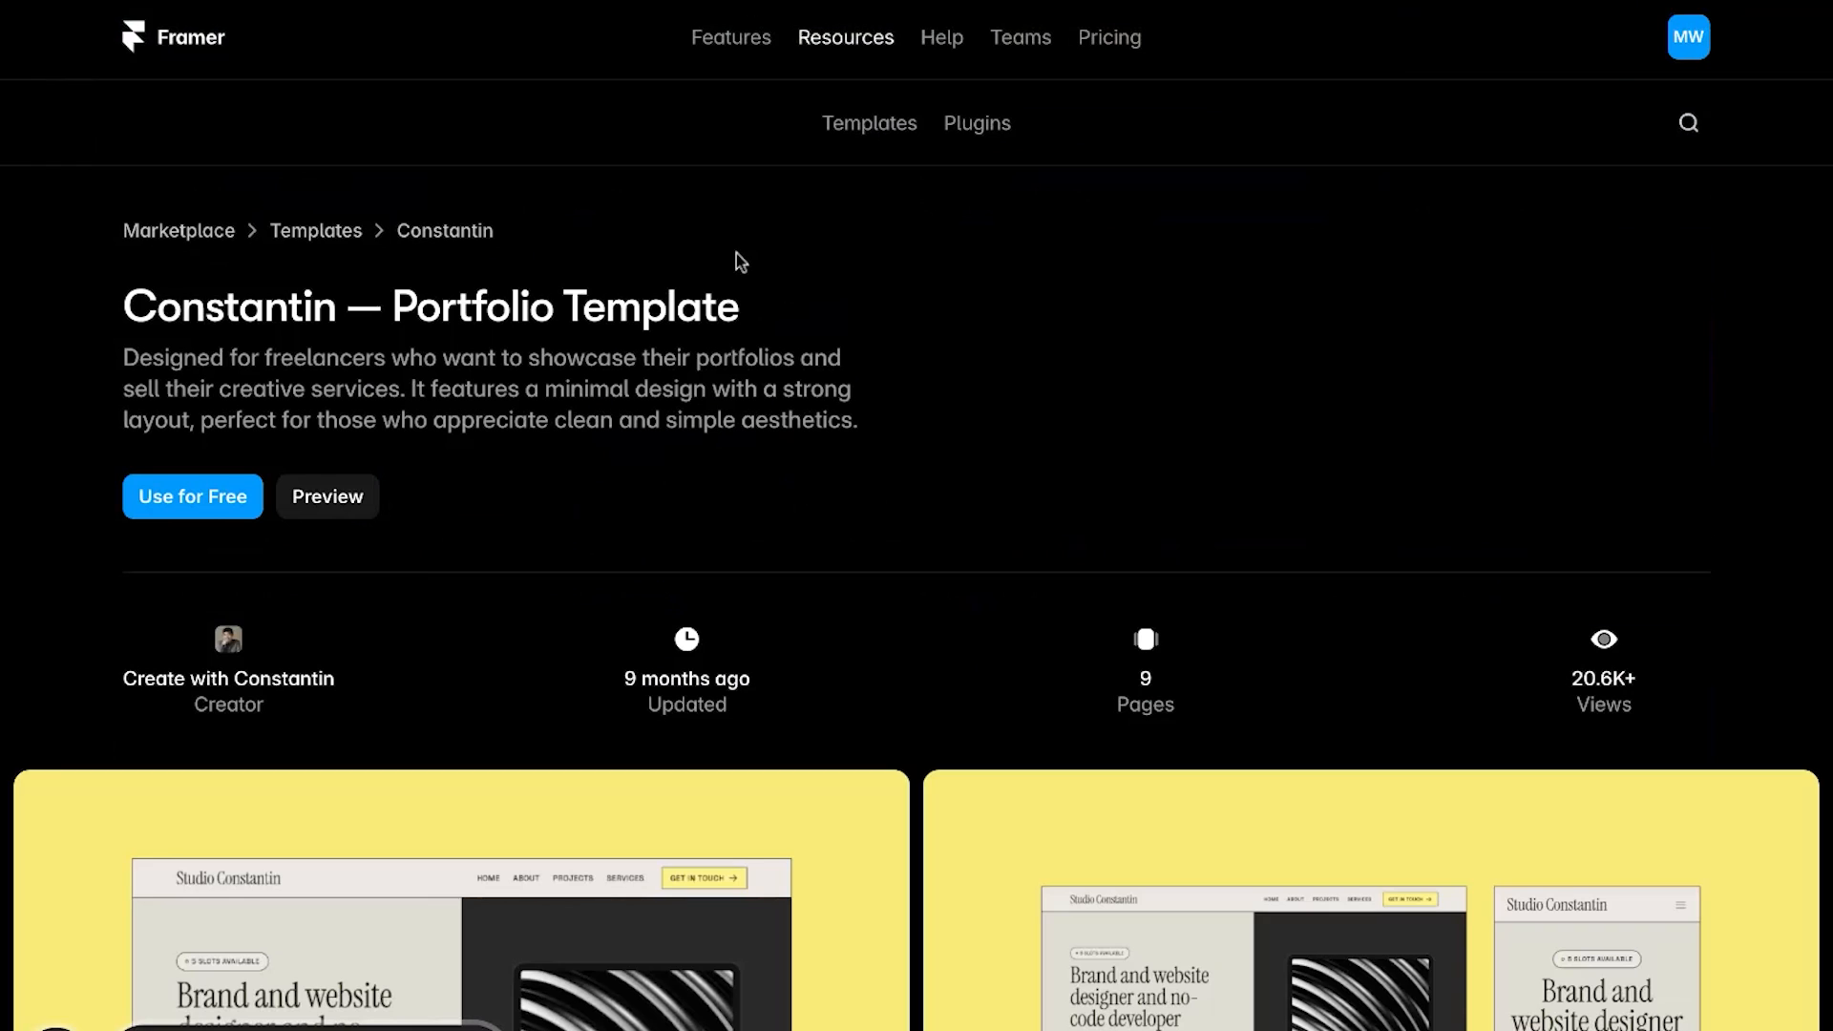
Step: Review the Constantin portfolio template's preview images, description, page list and categories
{"action": "scroll", "coordinate": [736, 254], "scroll_direction": "down", "scroll_amount": 7}
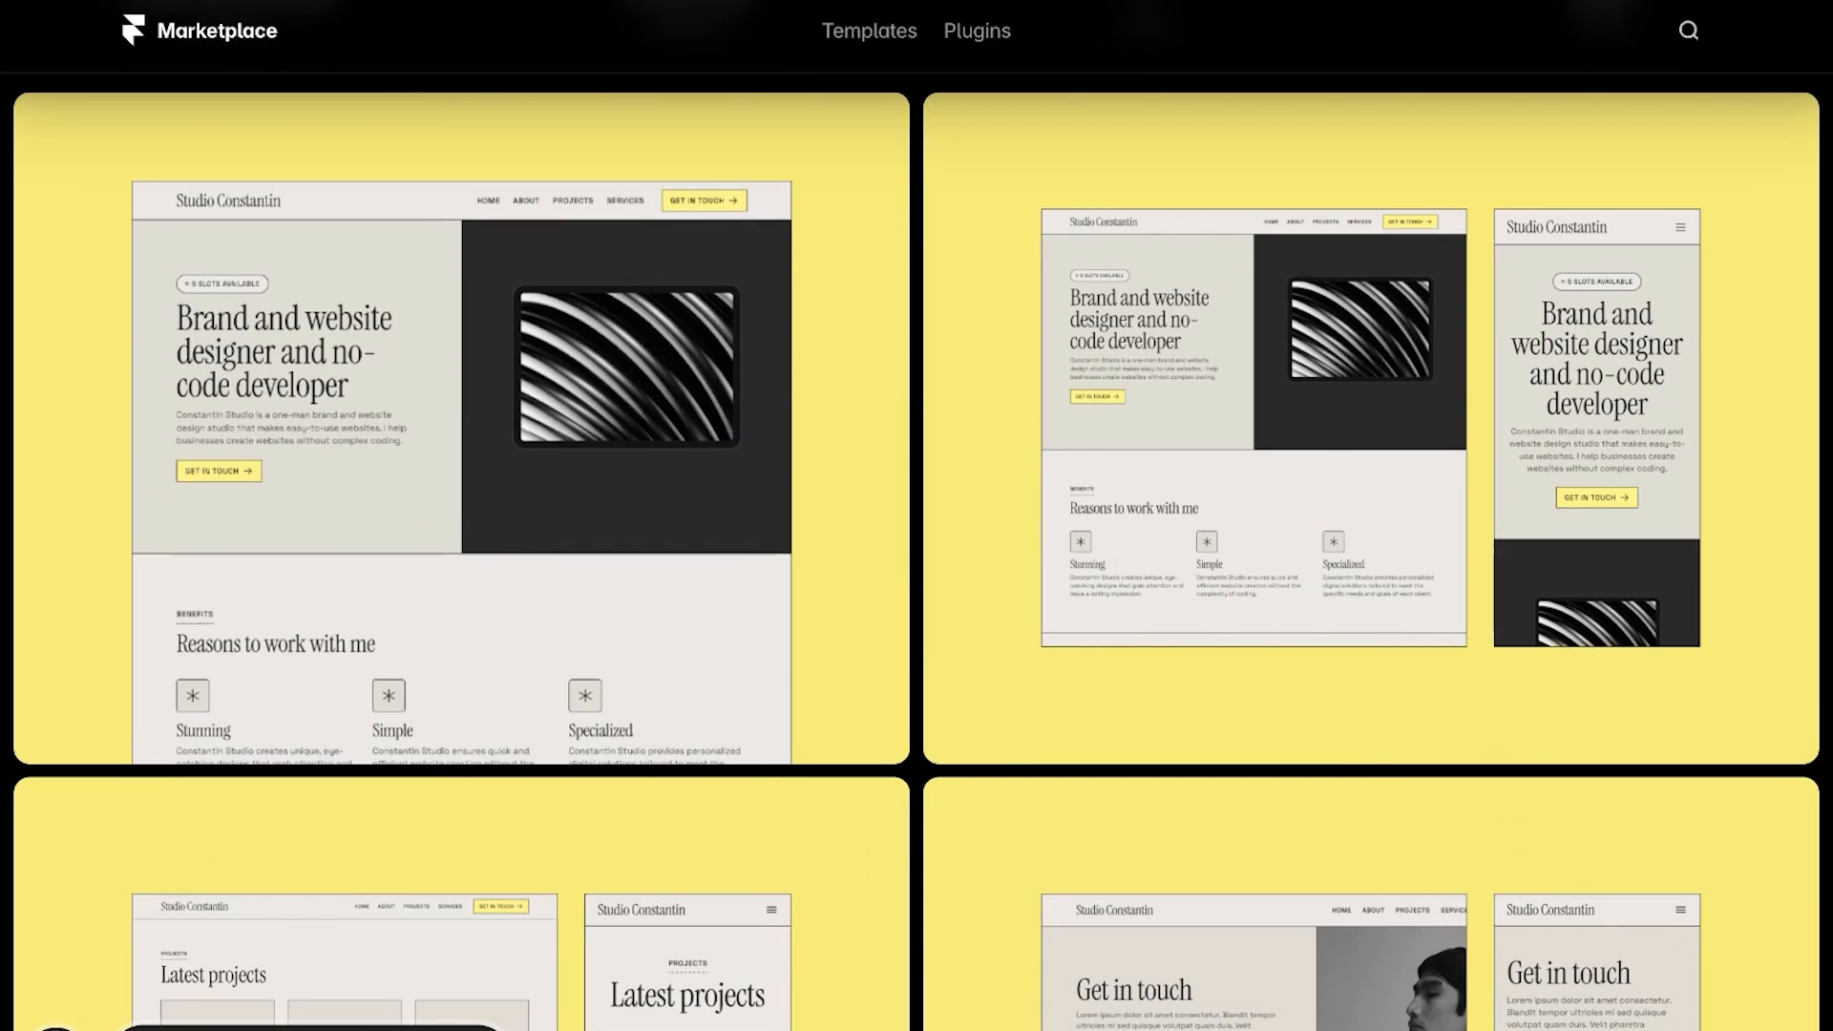
{"action": "scroll", "coordinate": [900, 382], "scroll_direction": "down", "scroll_amount": 9}
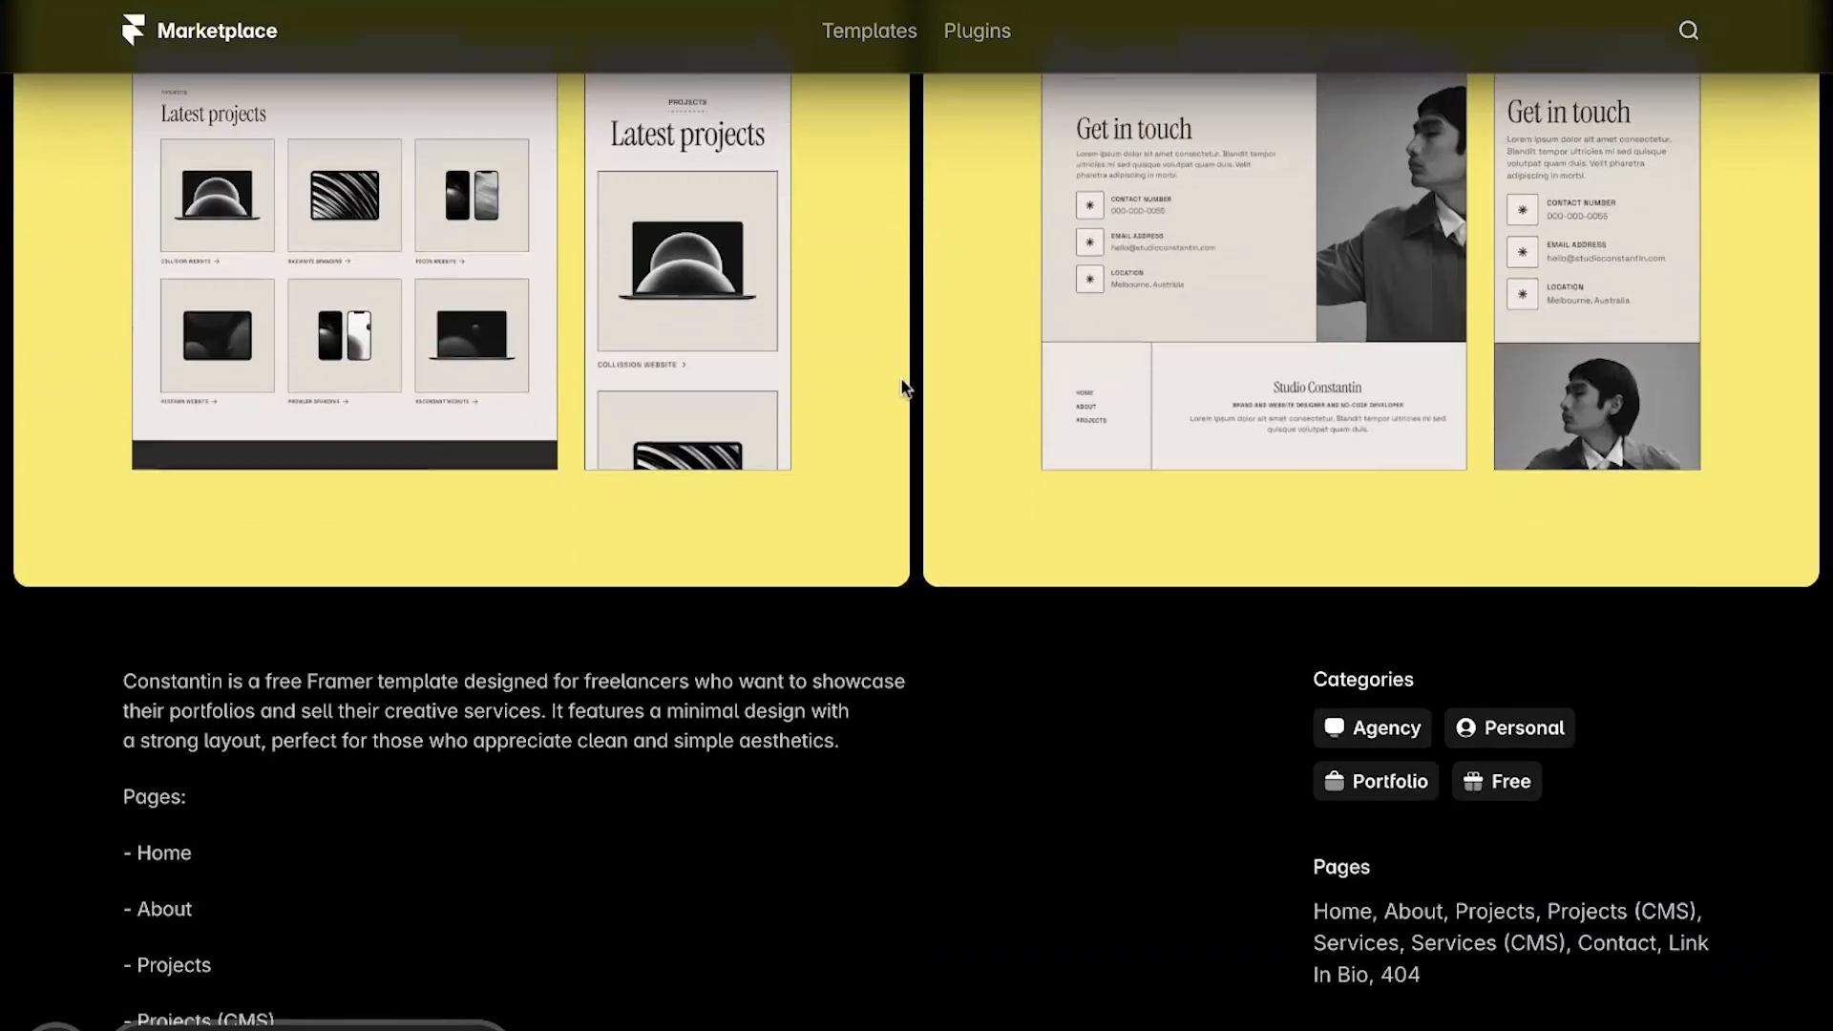
{"action": "scroll", "coordinate": [904, 386], "scroll_direction": "up", "scroll_amount": 14}
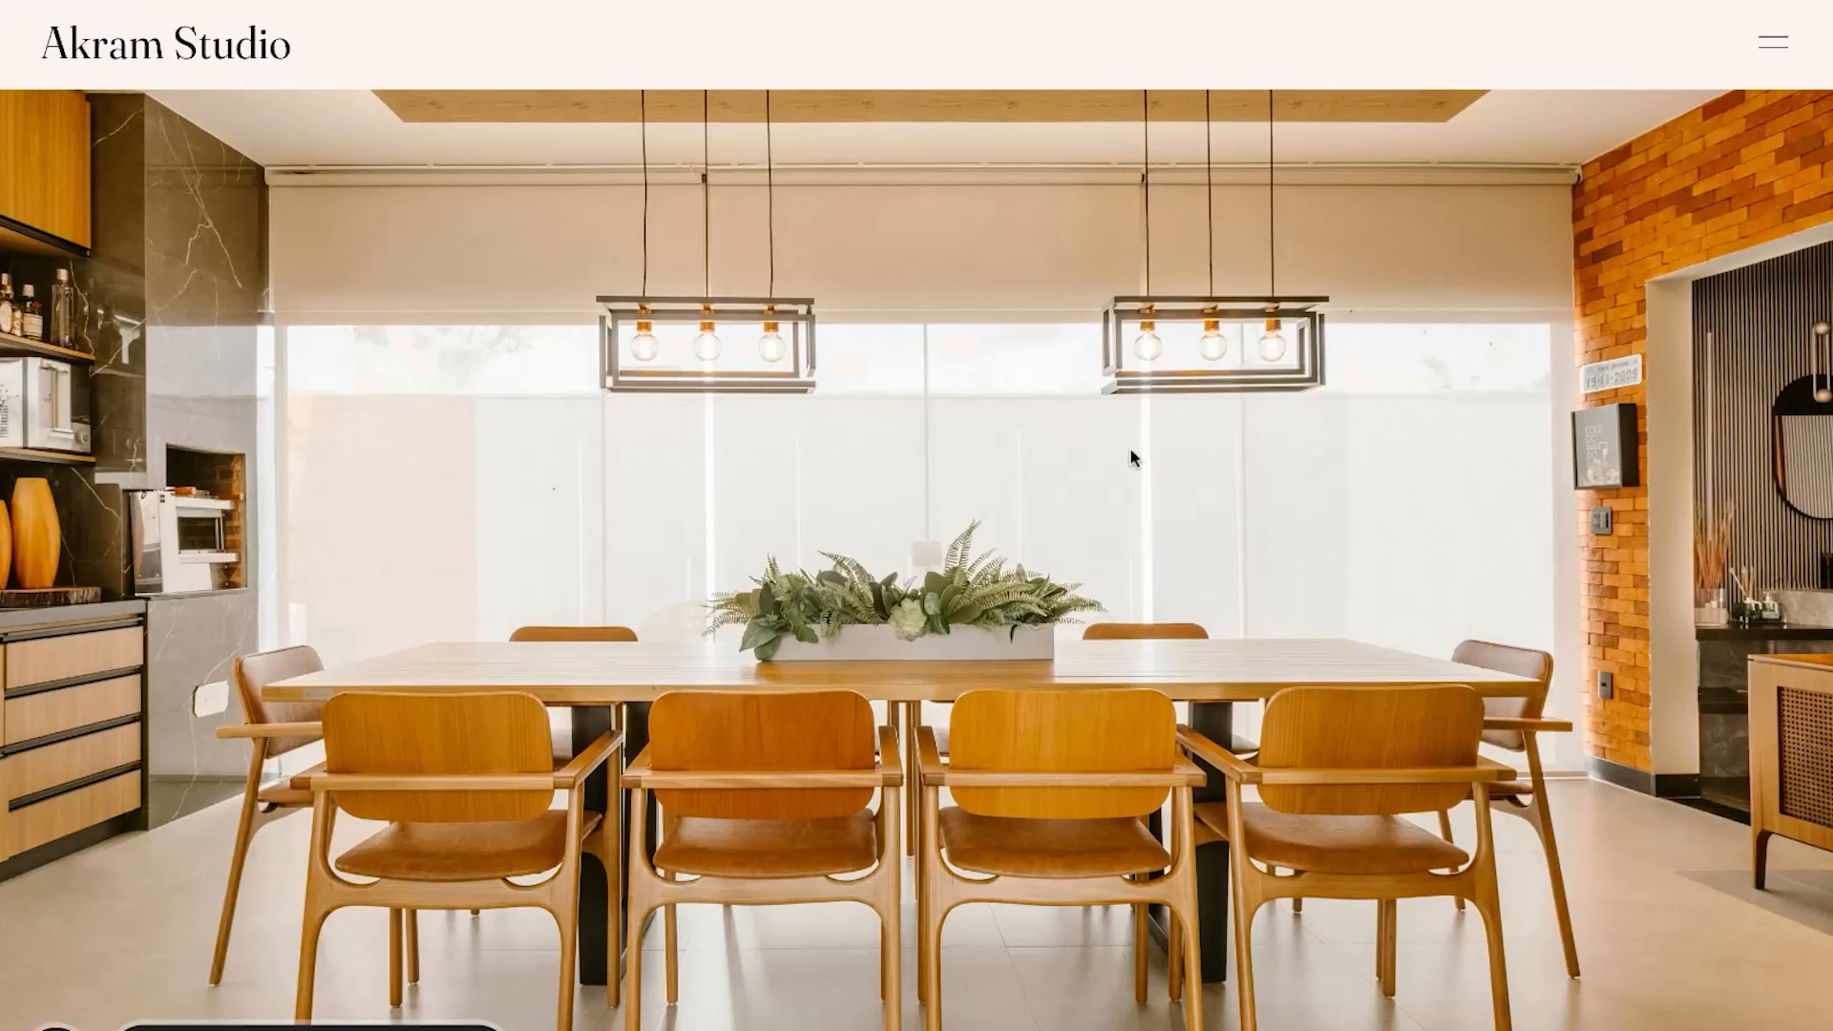
Step: Examine the VerveVilla project page in the Akram Studio template preview, from the project text to the image gallery
{"action": "scroll", "coordinate": [1131, 450], "scroll_direction": "down", "scroll_amount": 15}
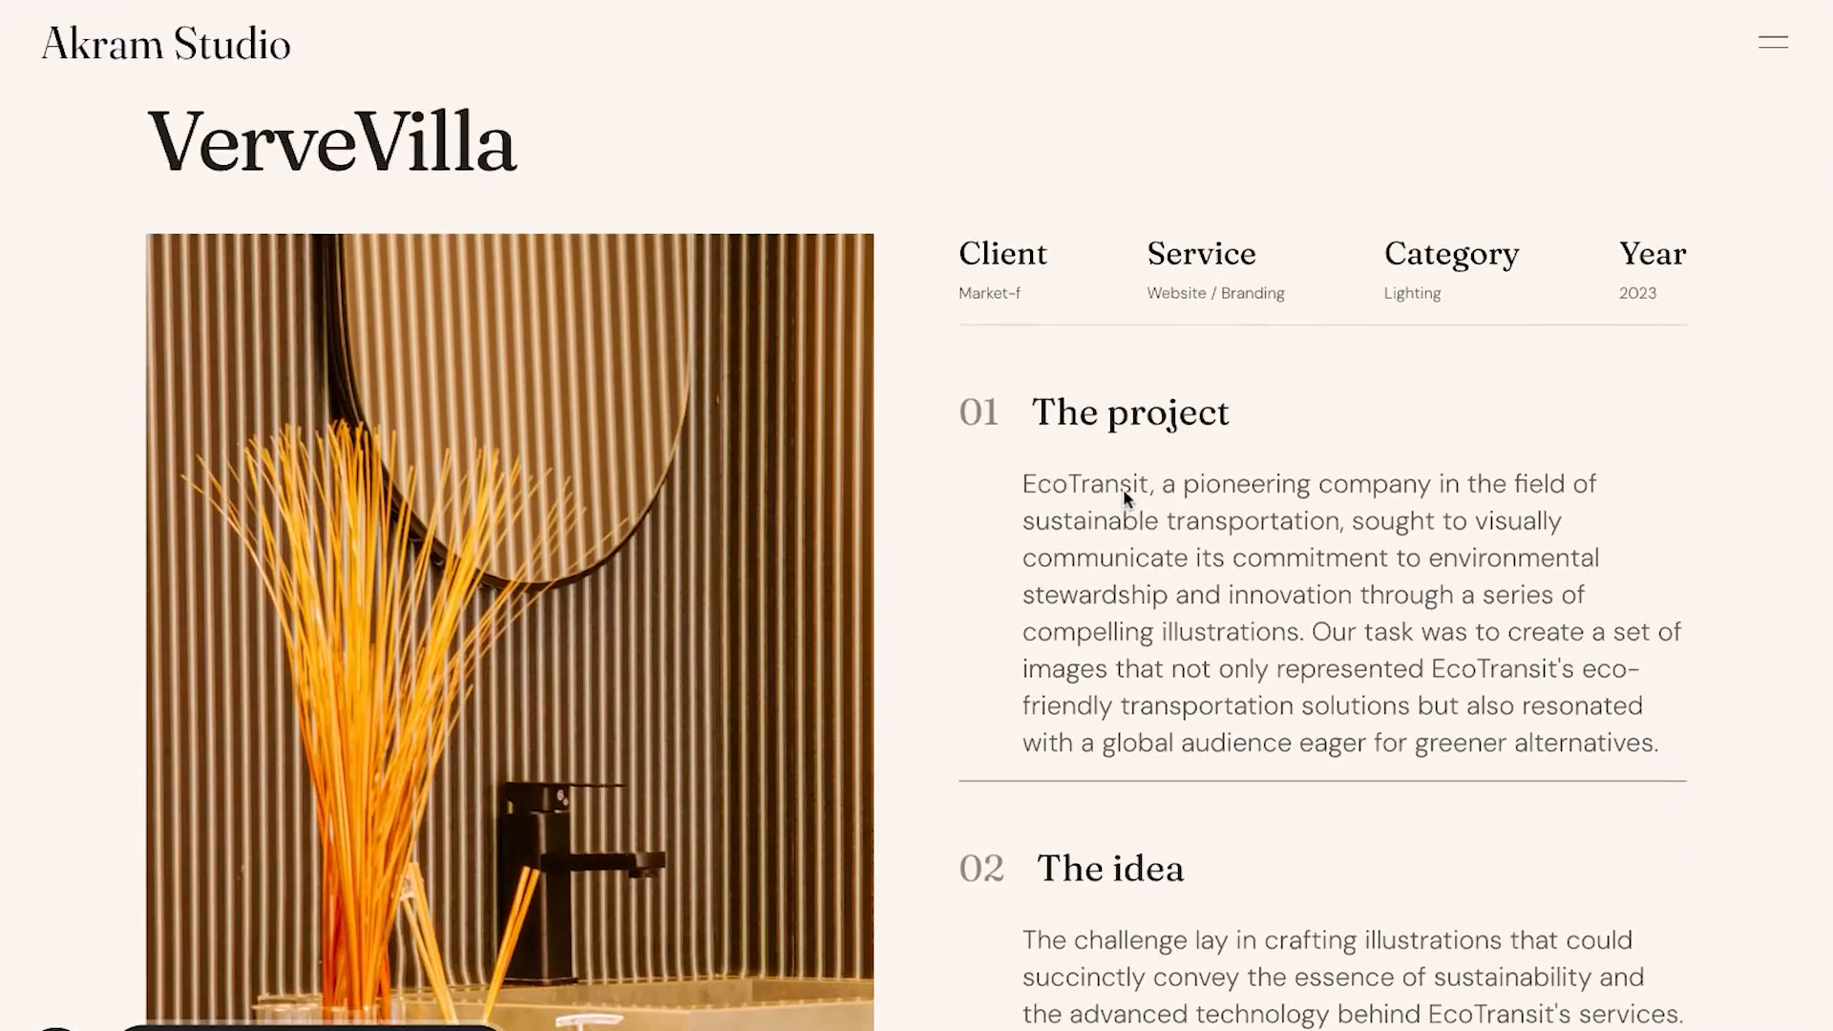
{"action": "scroll", "coordinate": [1123, 489], "scroll_direction": "down", "scroll_amount": 3}
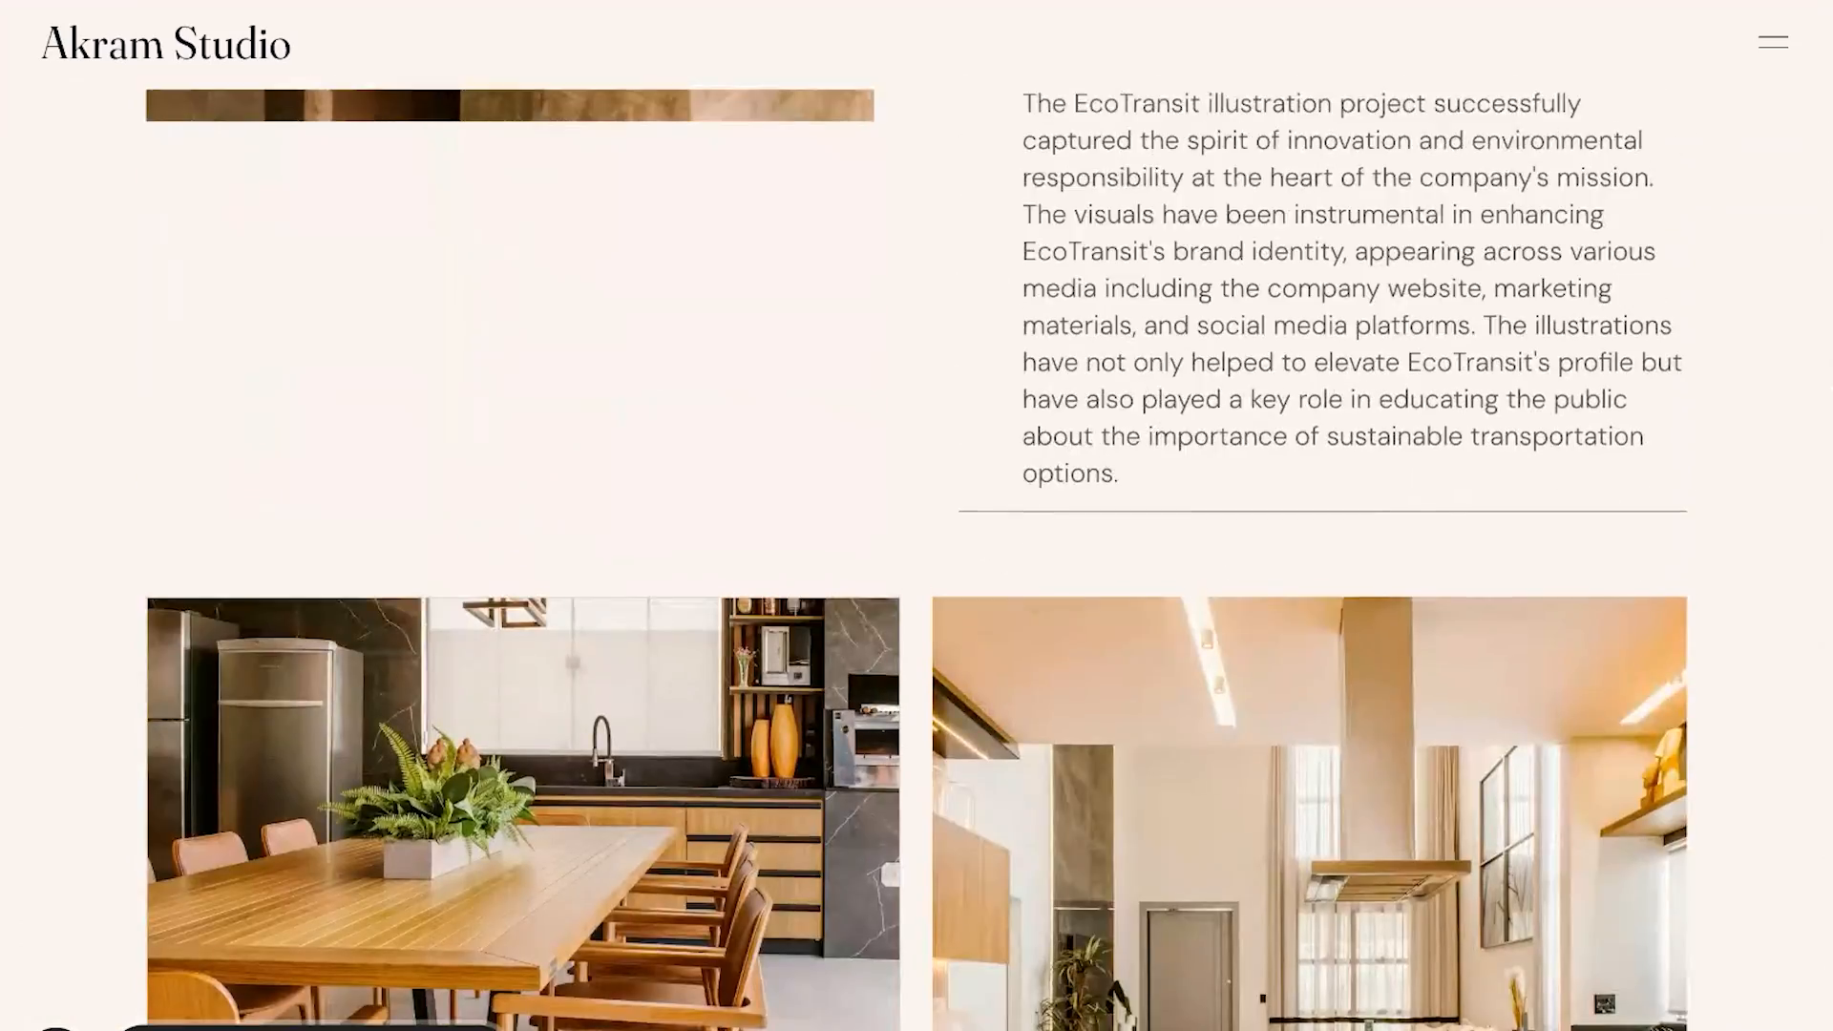
{"action": "scroll", "coordinate": [917, 559], "scroll_direction": "down", "scroll_amount": 20}
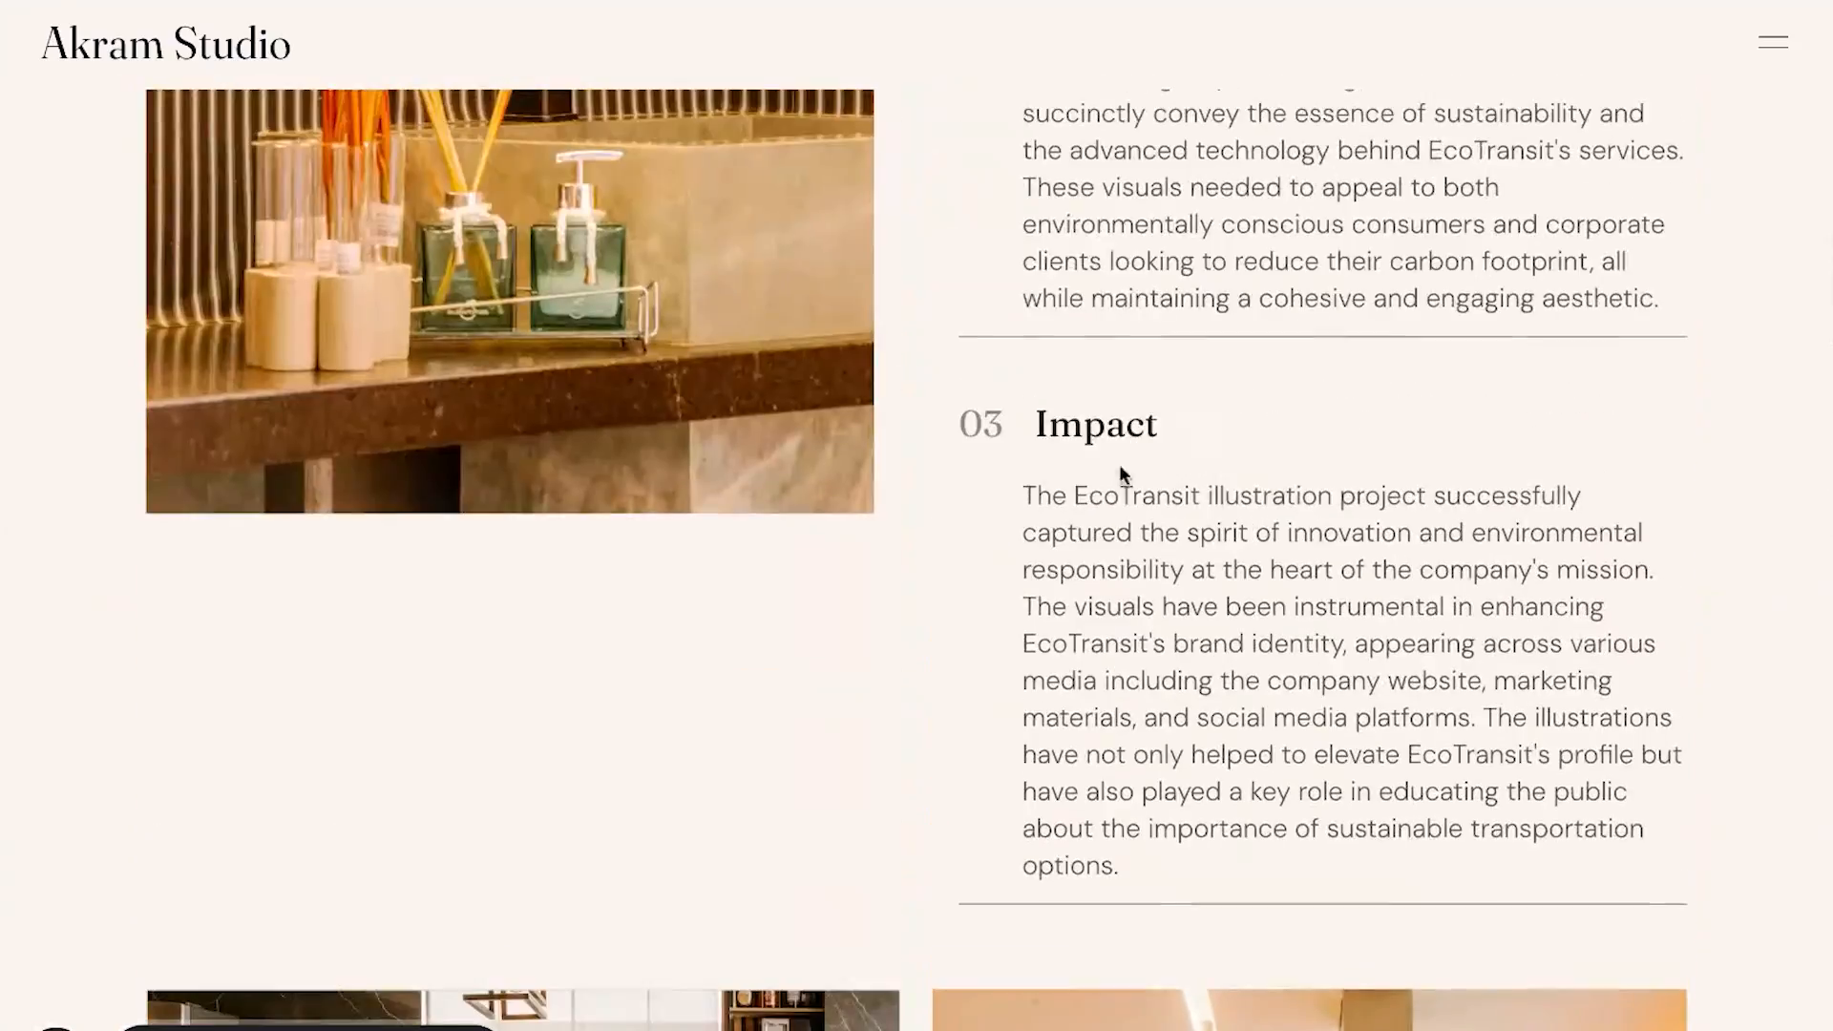
Step: Go to the Akram Studio home page and examine its services, project list, testimonials and blog sections
{"action": "left_click", "coordinate": [1761, 46]}
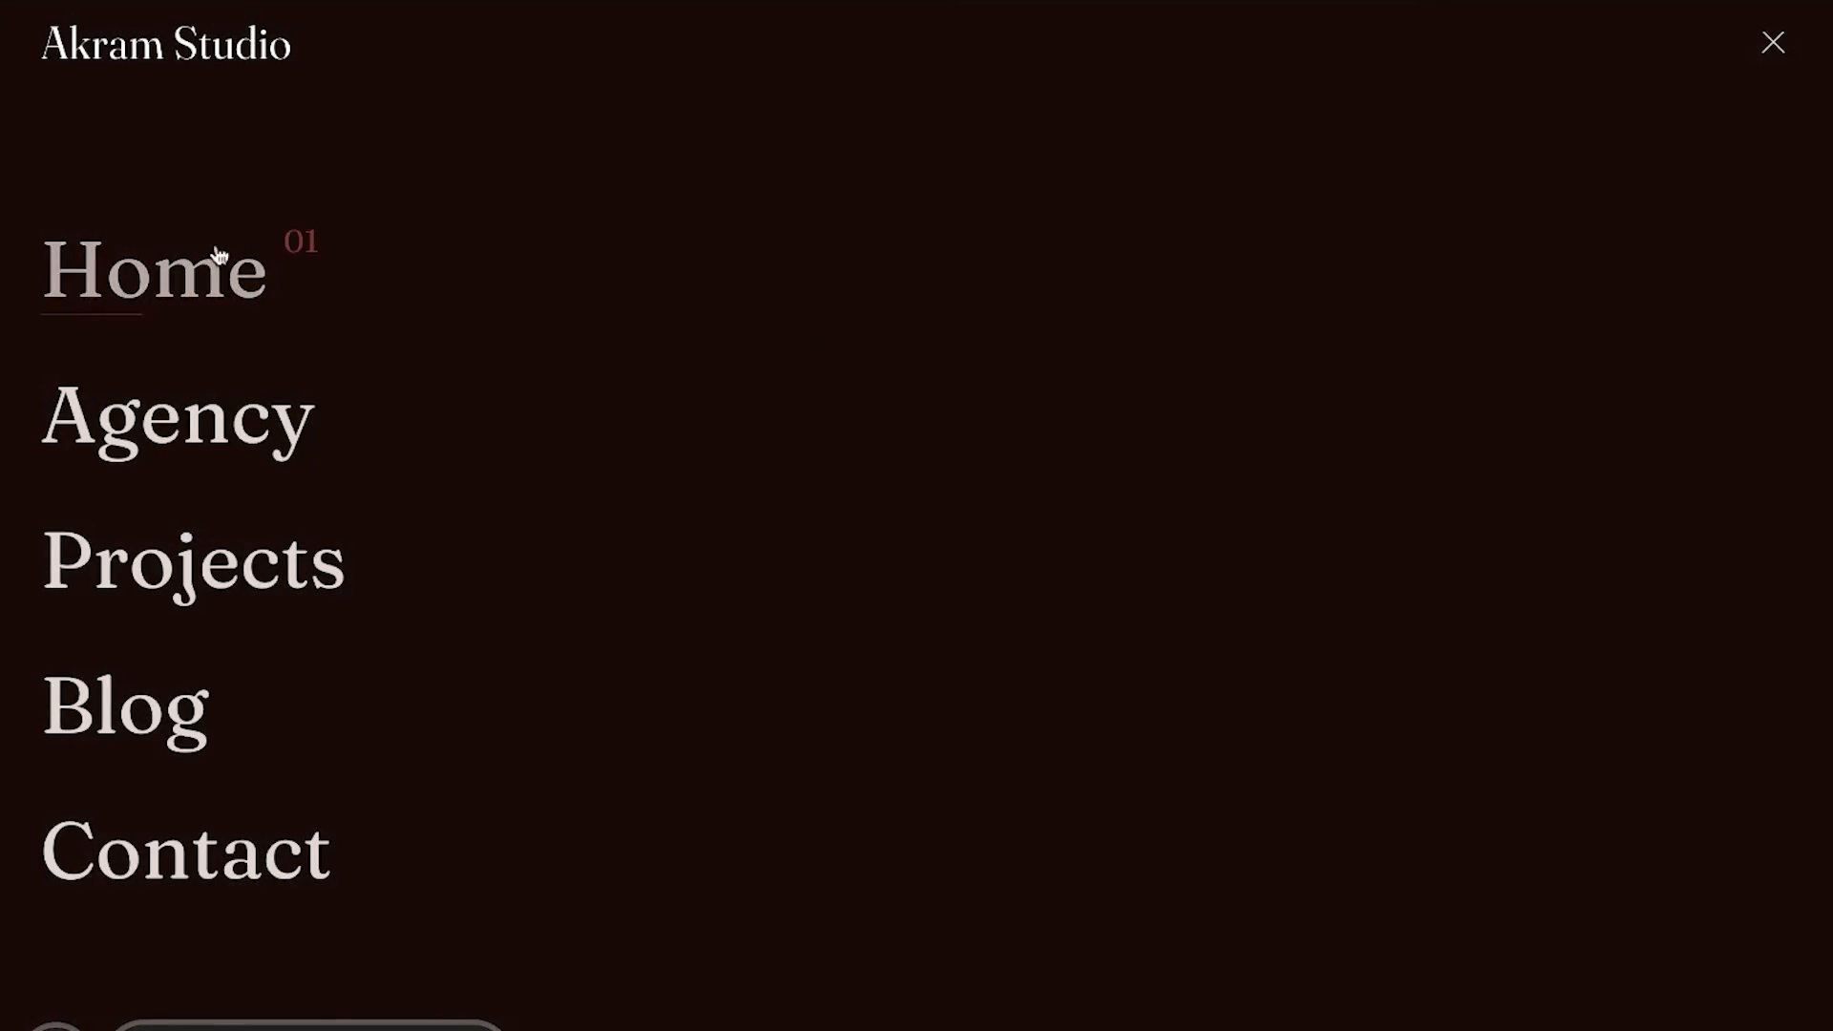
{"action": "left_click", "coordinate": [172, 299]}
{"action": "scroll", "coordinate": [475, 605], "scroll_direction": "down", "scroll_amount": 15}
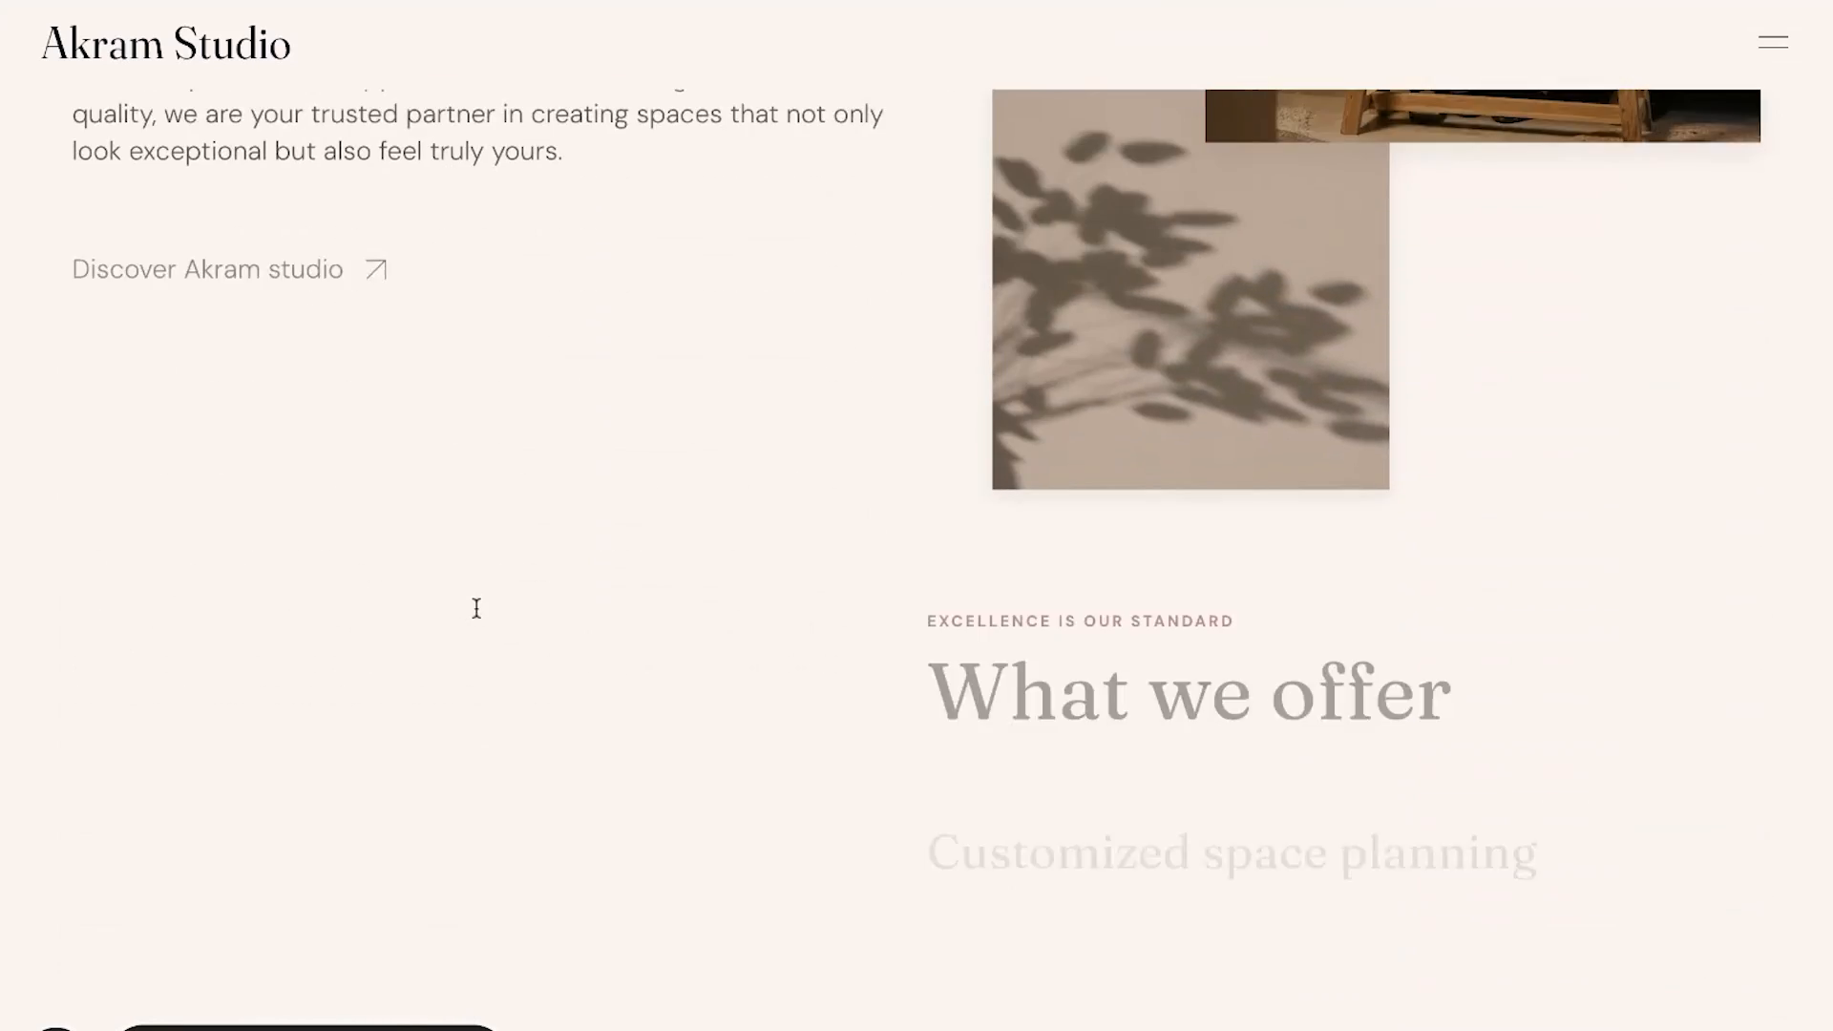
{"action": "scroll", "coordinate": [477, 609], "scroll_direction": "down", "scroll_amount": 12}
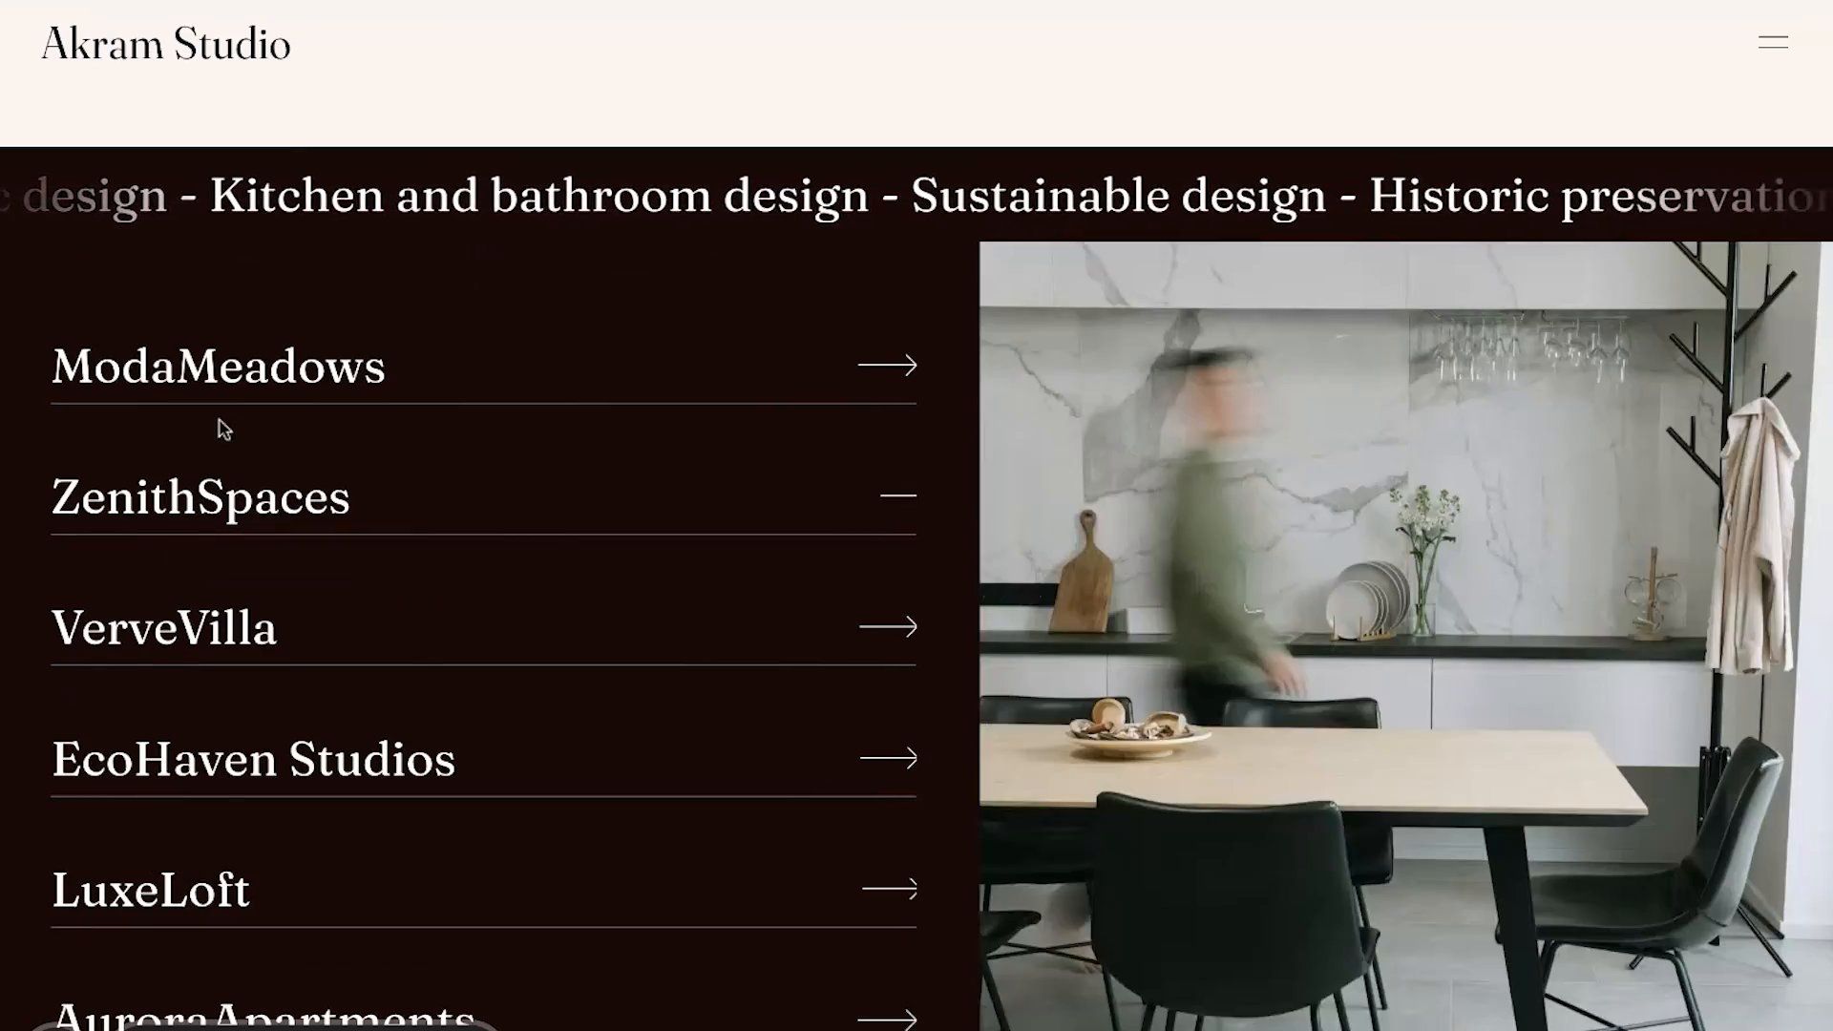
{"action": "scroll", "coordinate": [415, 509], "scroll_direction": "down", "scroll_amount": 2}
{"action": "scroll", "coordinate": [412, 508], "scroll_direction": "down", "scroll_amount": 10}
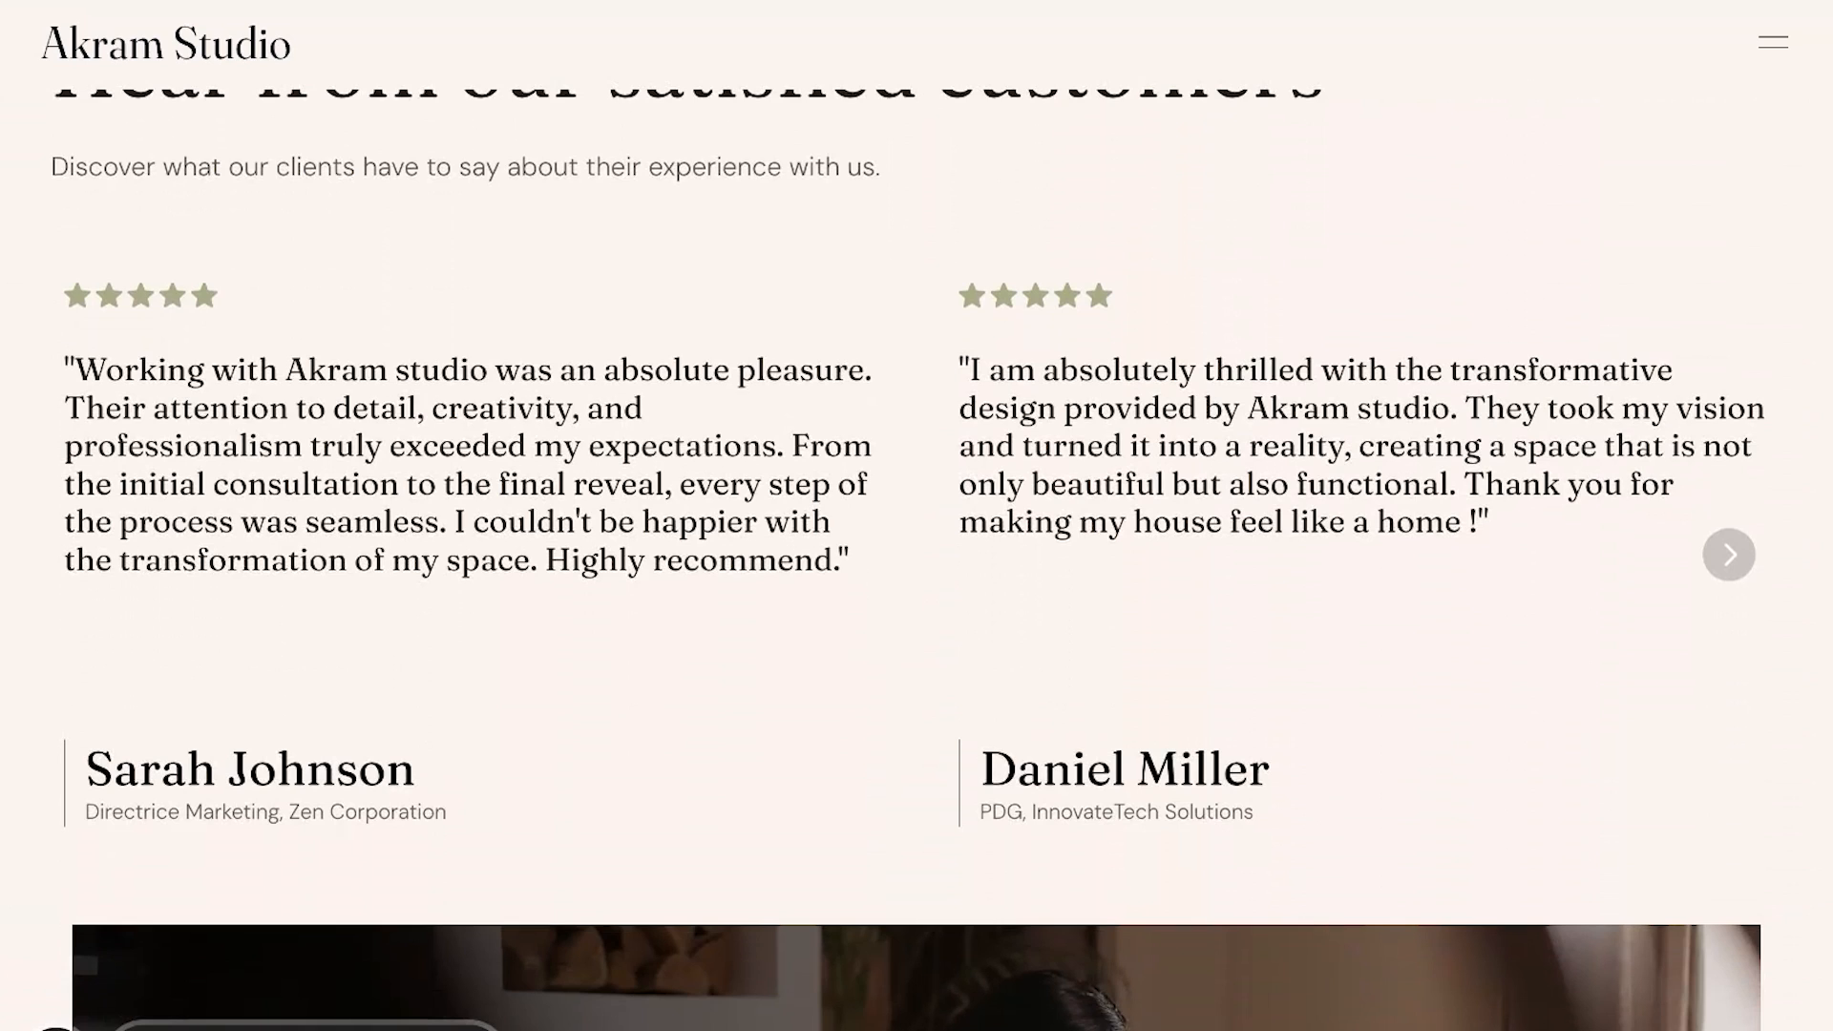
{"action": "scroll", "coordinate": [917, 515], "scroll_direction": "down", "scroll_amount": 10}
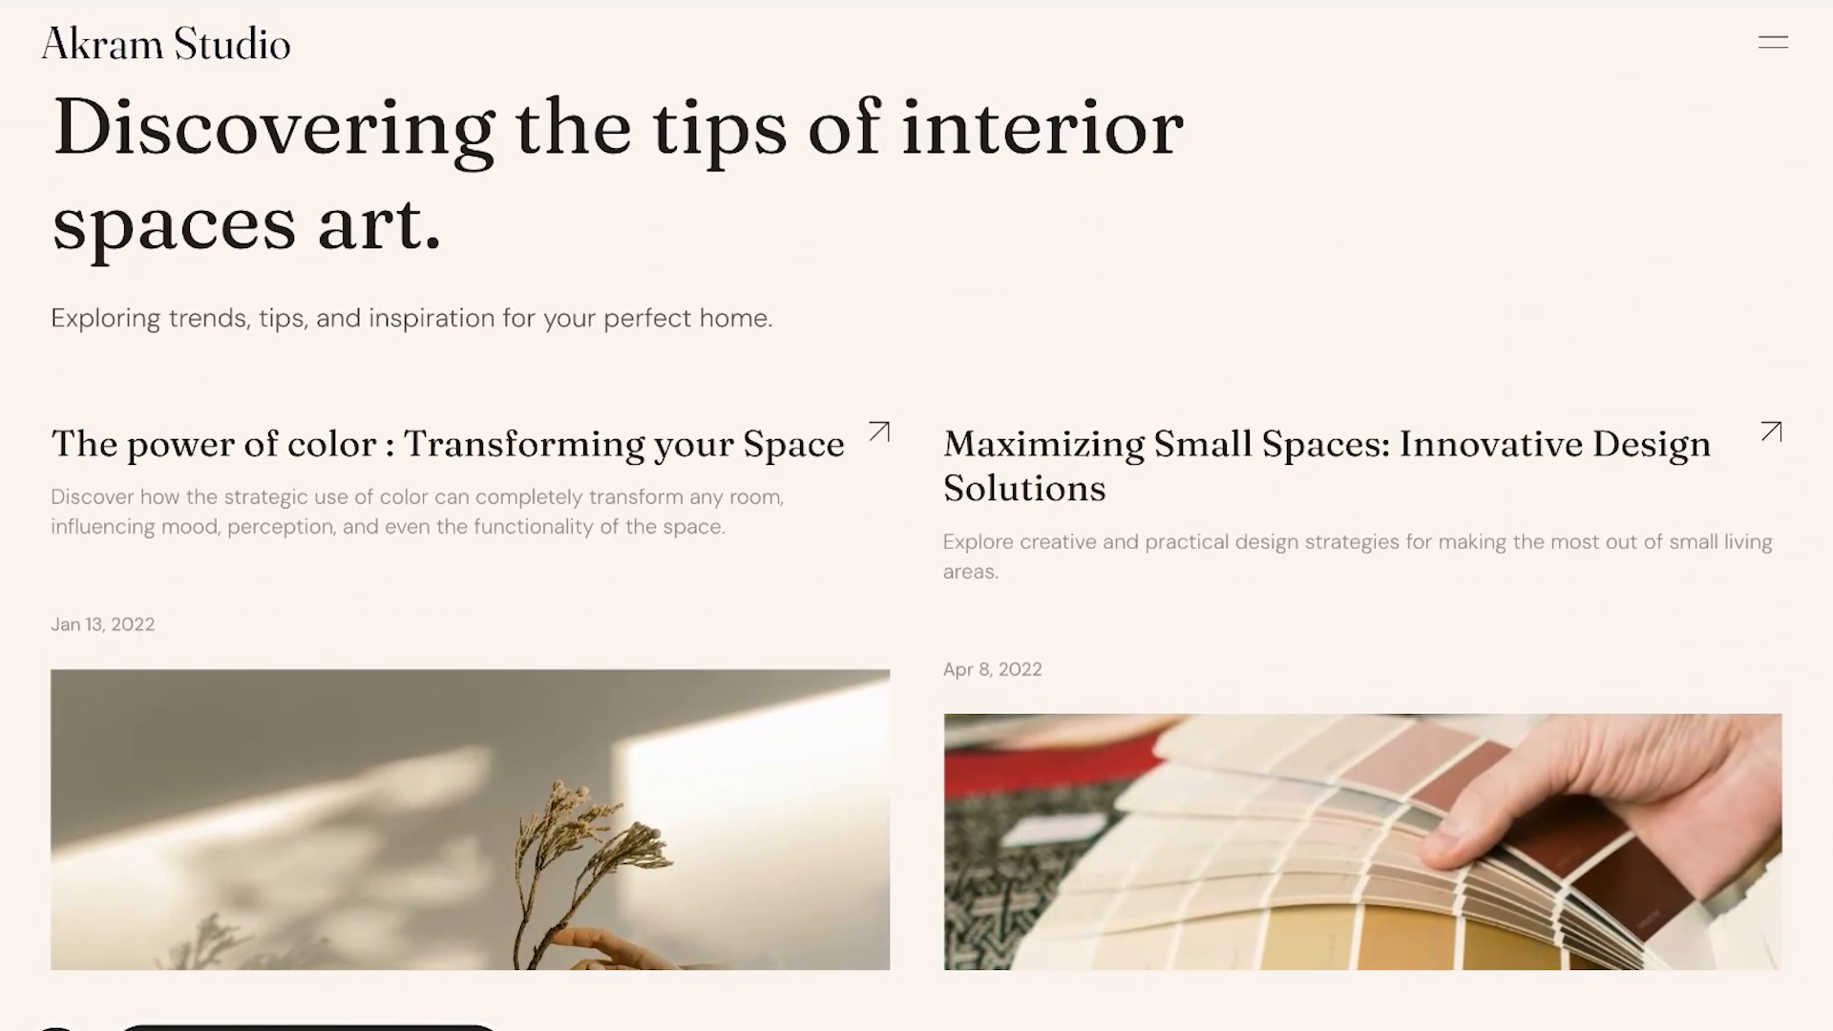
{"action": "scroll", "coordinate": [1461, 145], "scroll_direction": "down", "scroll_amount": 5}
{"action": "scroll", "coordinate": [1461, 145], "scroll_direction": "up", "scroll_amount": 15}
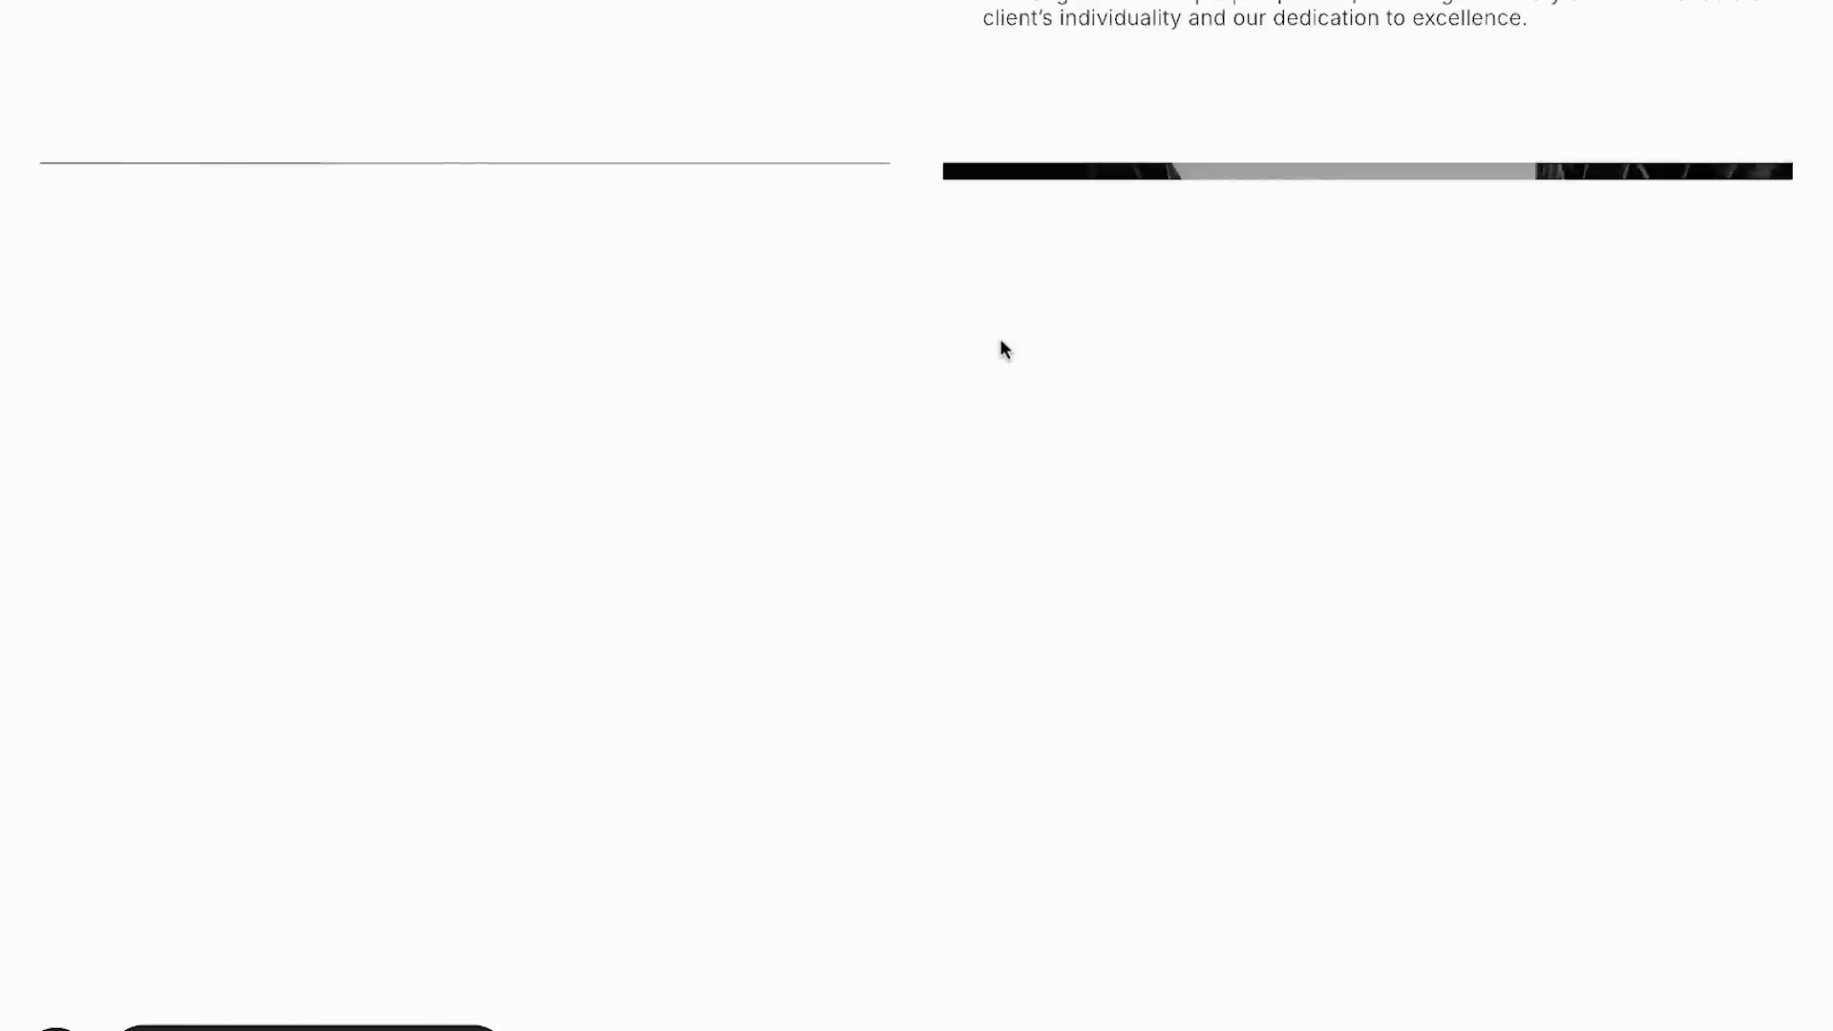
Step: Look through the architecture template's page with the large headline and overlapping building photos
{"action": "scroll", "coordinate": [1002, 349], "scroll_direction": "down", "scroll_amount": 10}
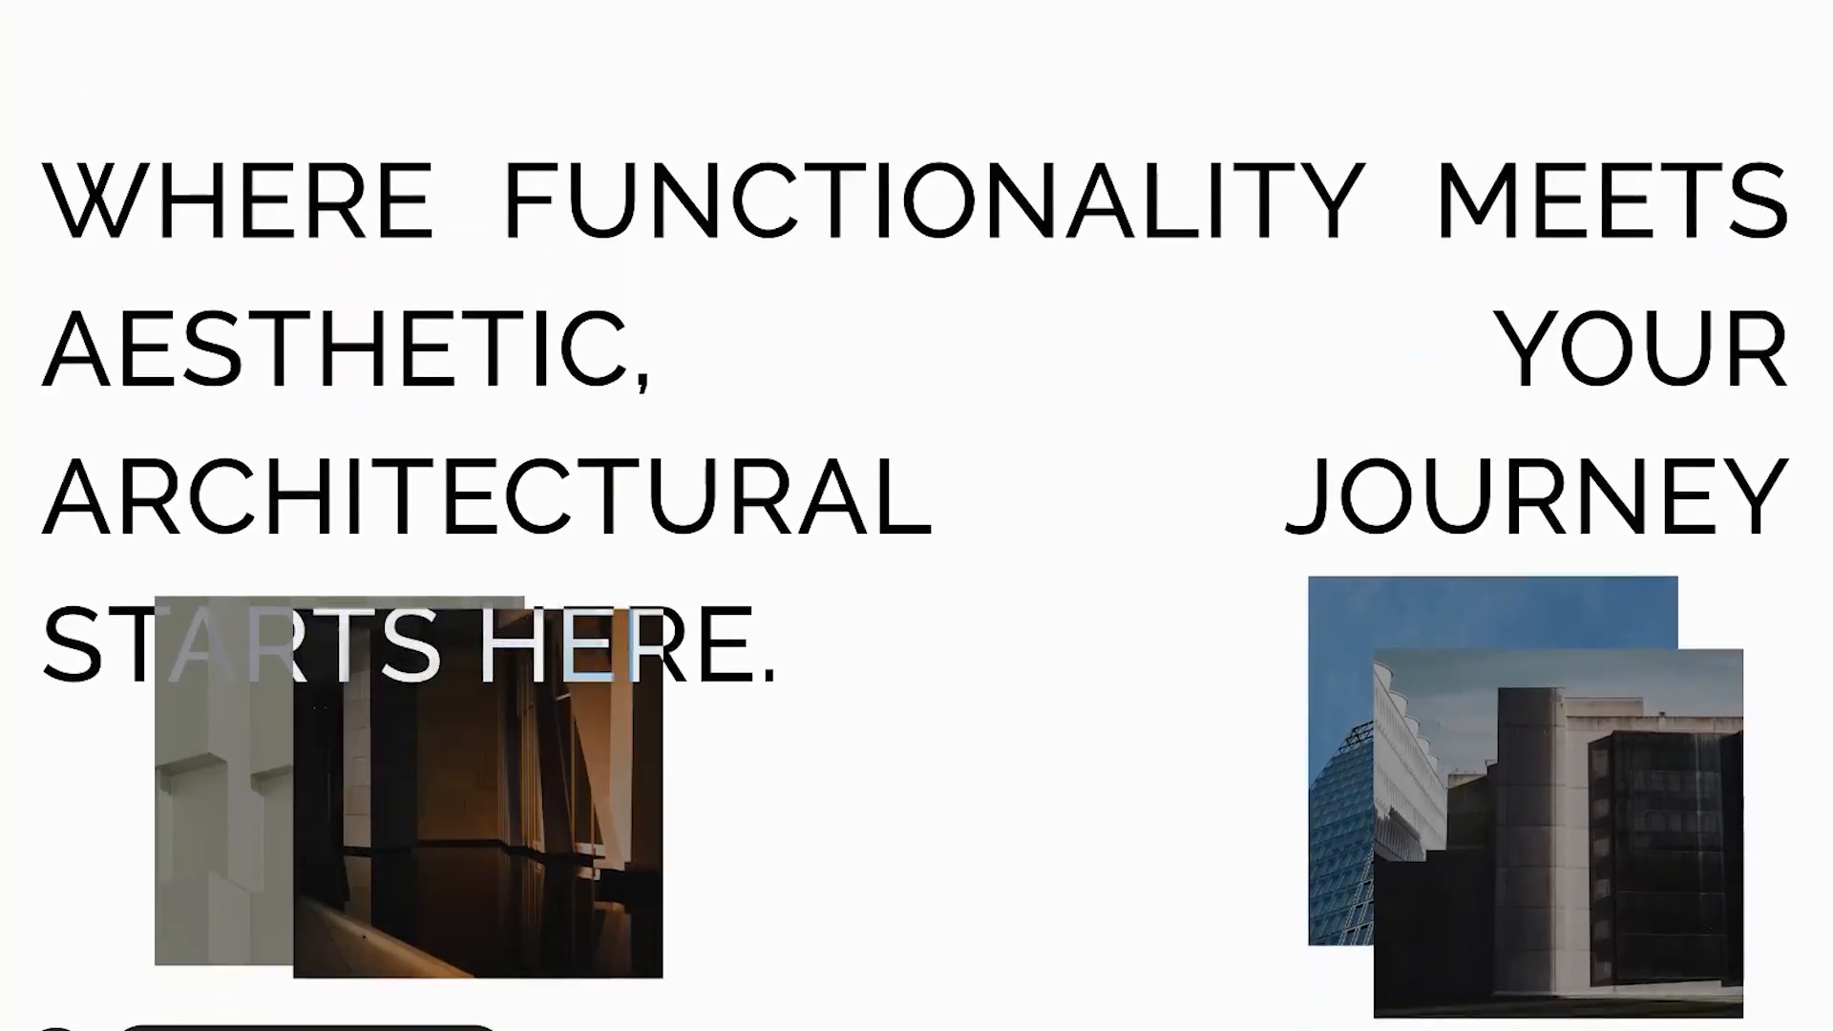
{"action": "scroll", "coordinate": [425, 570], "scroll_direction": "down", "scroll_amount": 4}
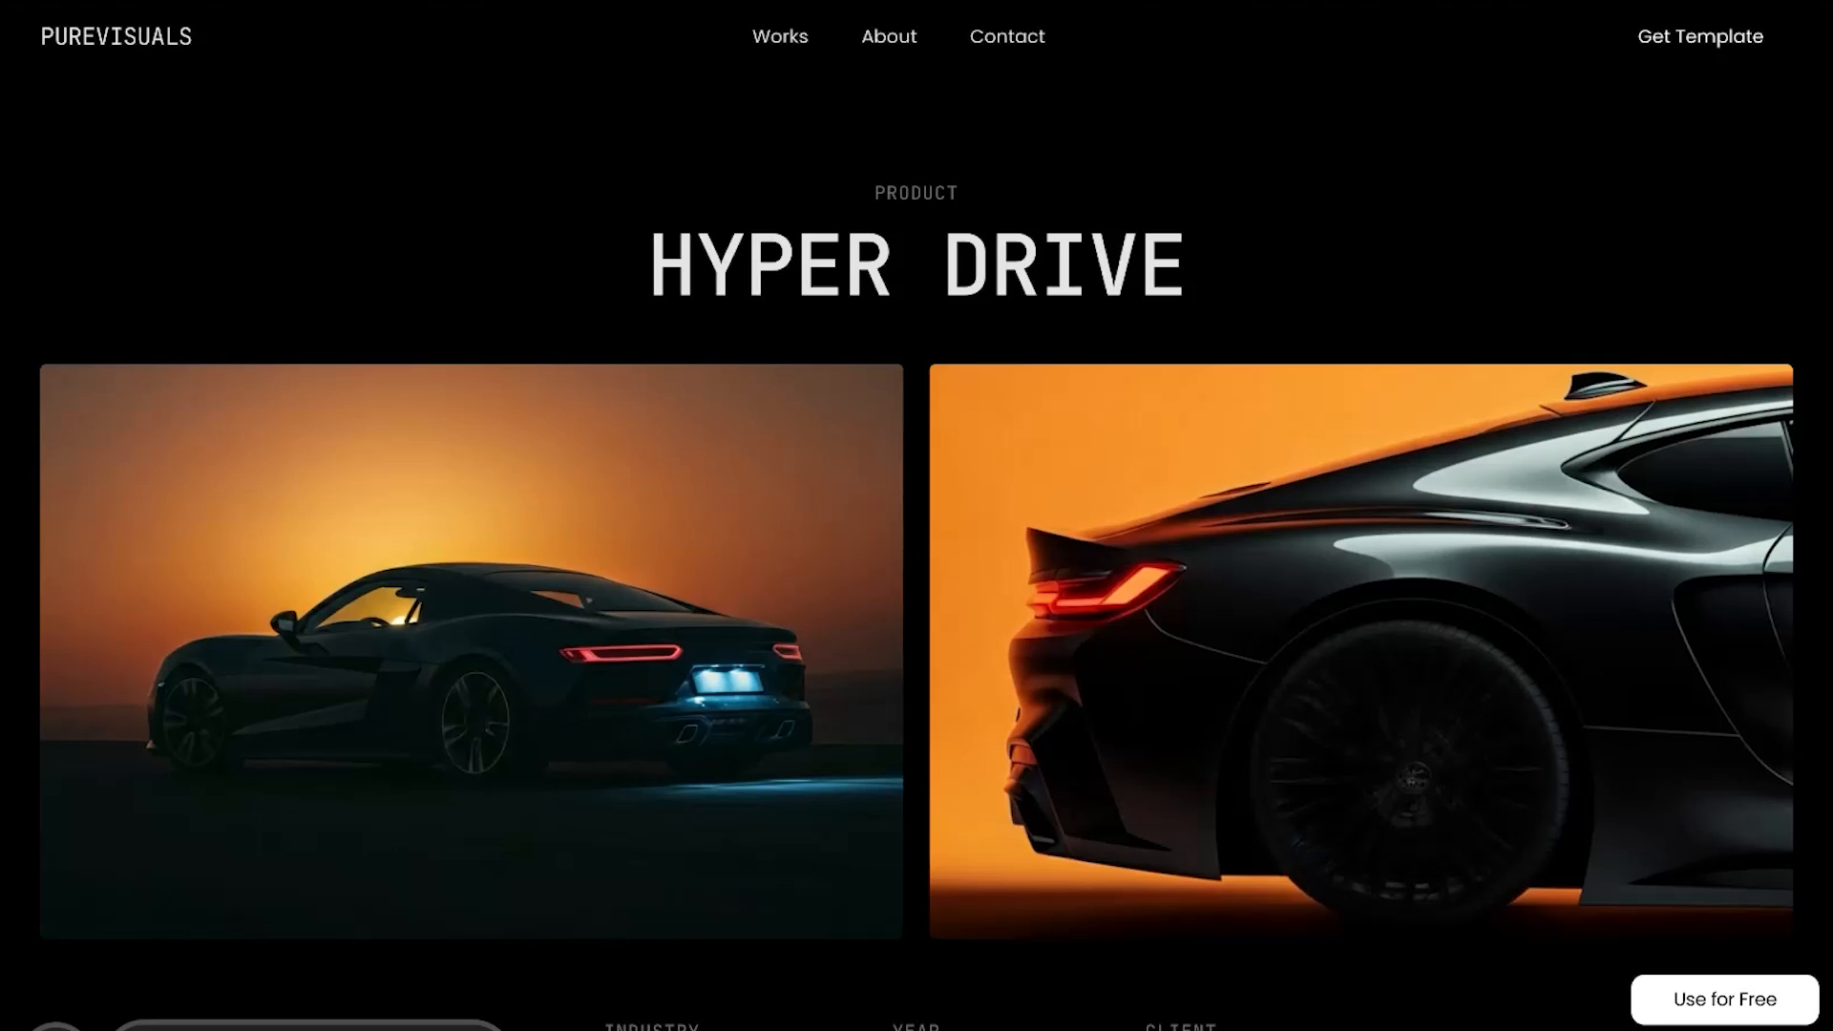
Step: Examine the Purevisuals template's Hyper Drive project page and its home page with the Who We Are section
{"action": "scroll", "coordinate": [1024, 300], "scroll_direction": "down", "scroll_amount": 10}
{"action": "scroll", "coordinate": [1025, 296], "scroll_direction": "down", "scroll_amount": 10}
{"action": "scroll", "coordinate": [1022, 295], "scroll_direction": "up", "scroll_amount": 20}
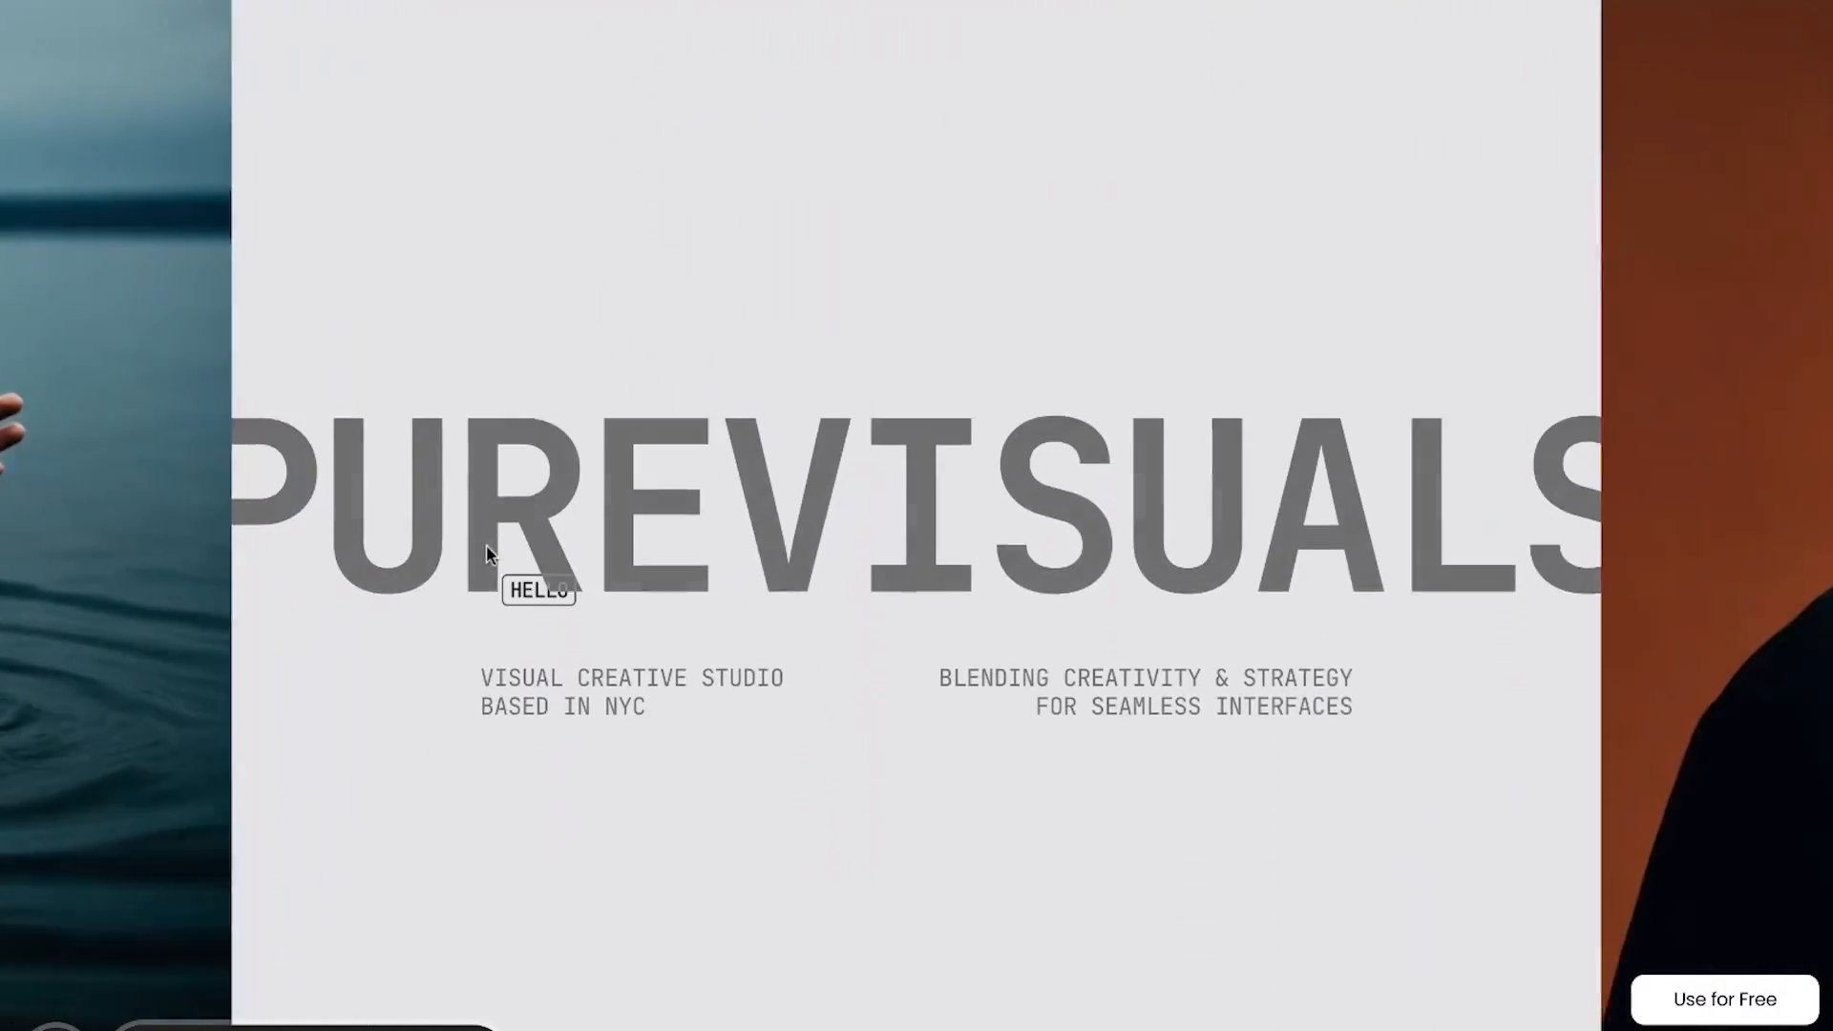
{"action": "scroll", "coordinate": [486, 544], "scroll_direction": "down", "scroll_amount": 10}
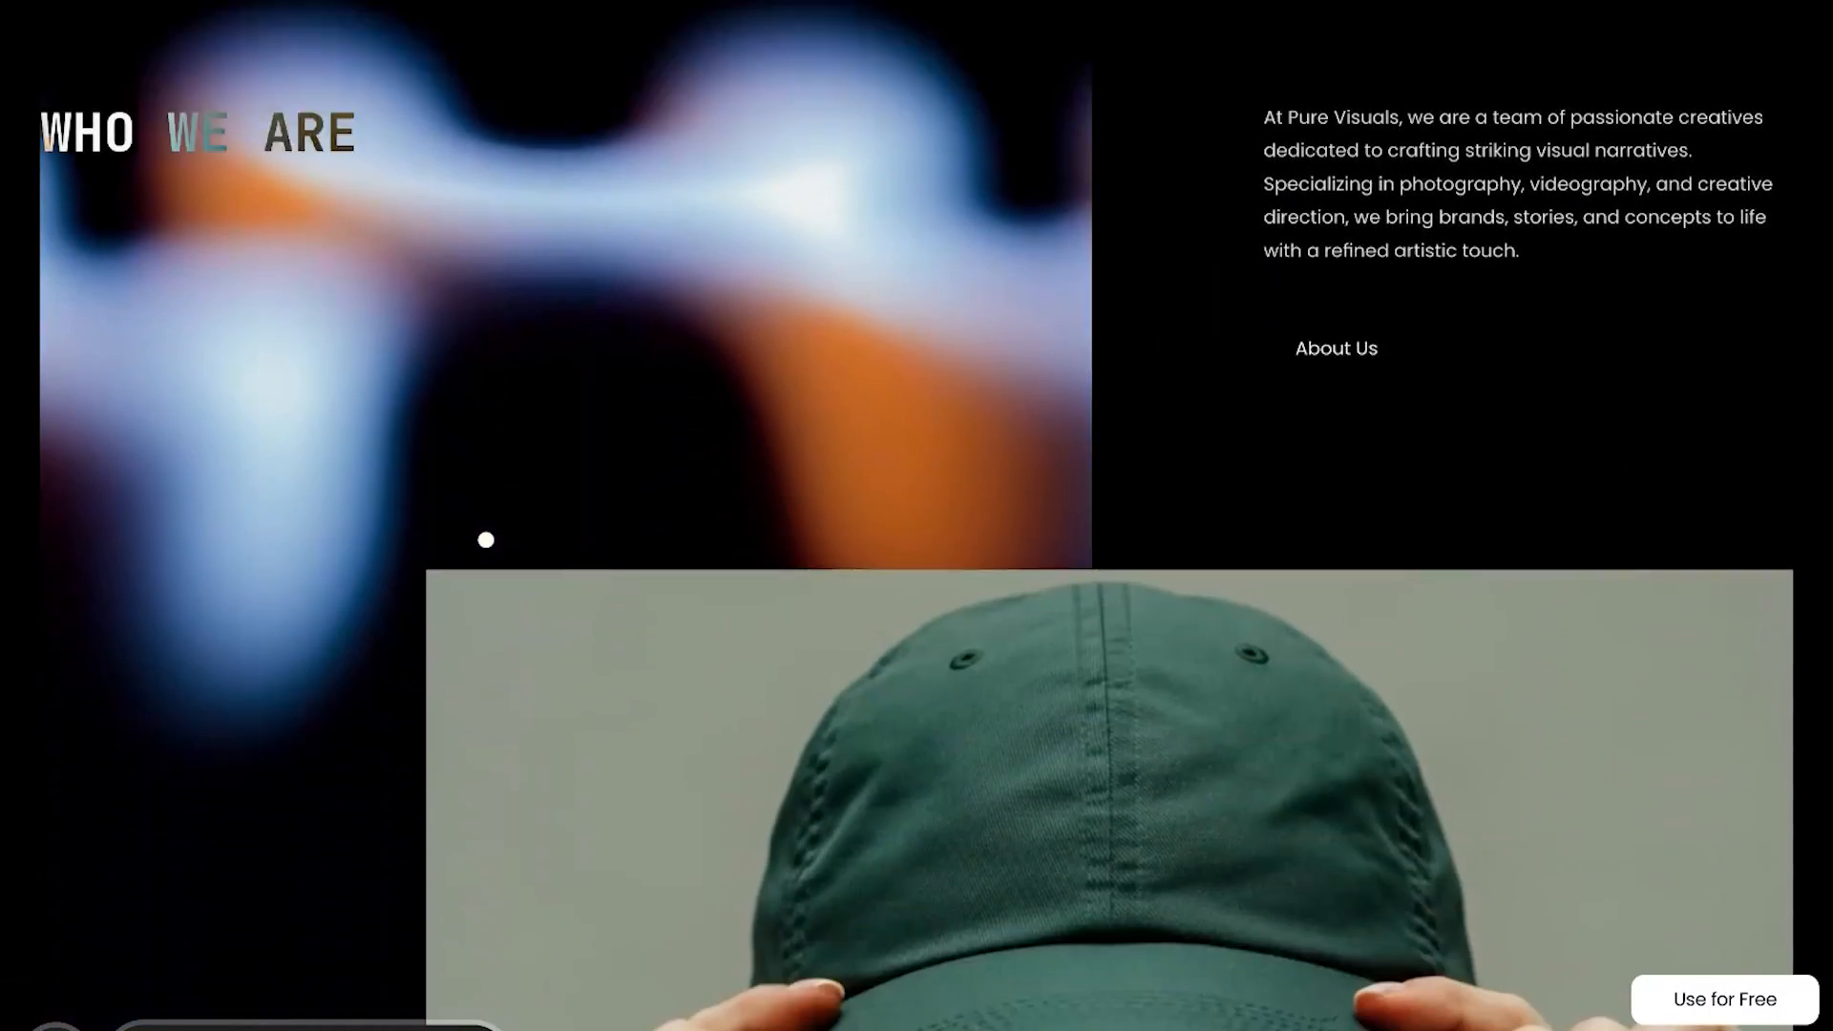
{"action": "scroll", "coordinate": [486, 539], "scroll_direction": "down", "scroll_amount": 15}
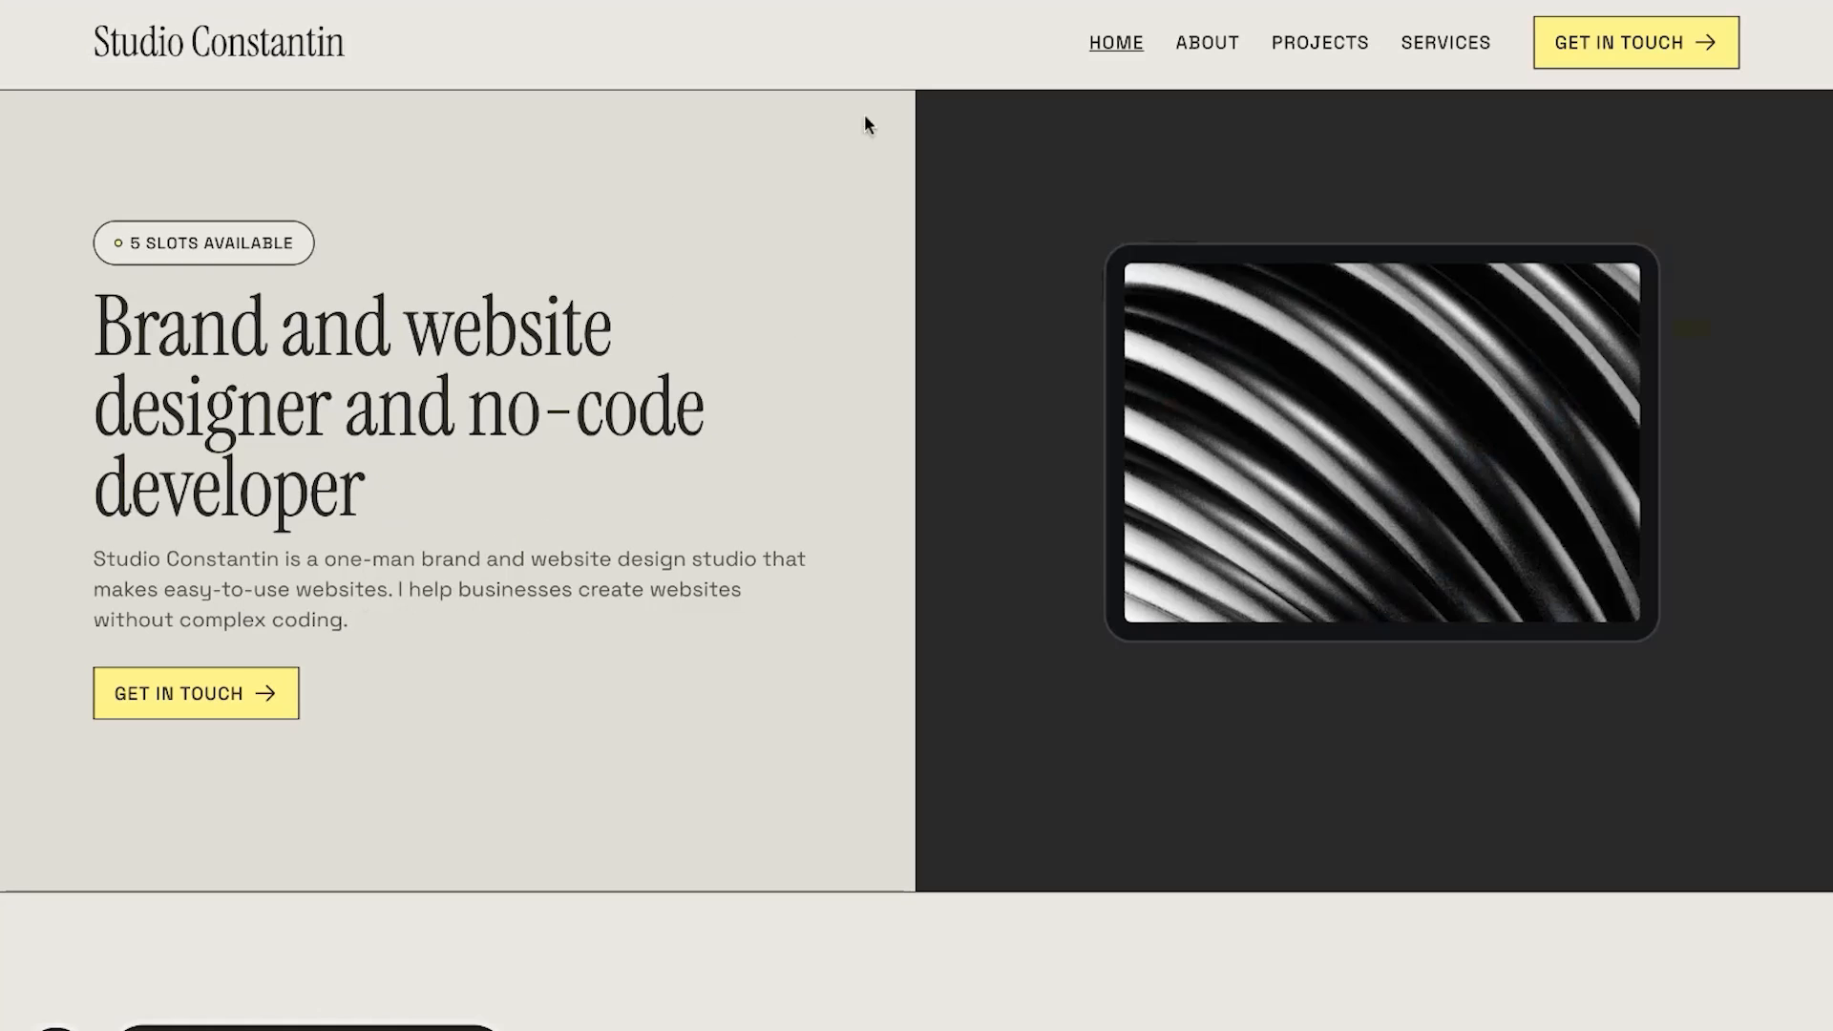
Step: Examine the Studio Constantin template preview's home page, including its latest projects and client feedback
{"action": "scroll", "coordinate": [725, 467], "scroll_direction": "down", "scroll_amount": 15}
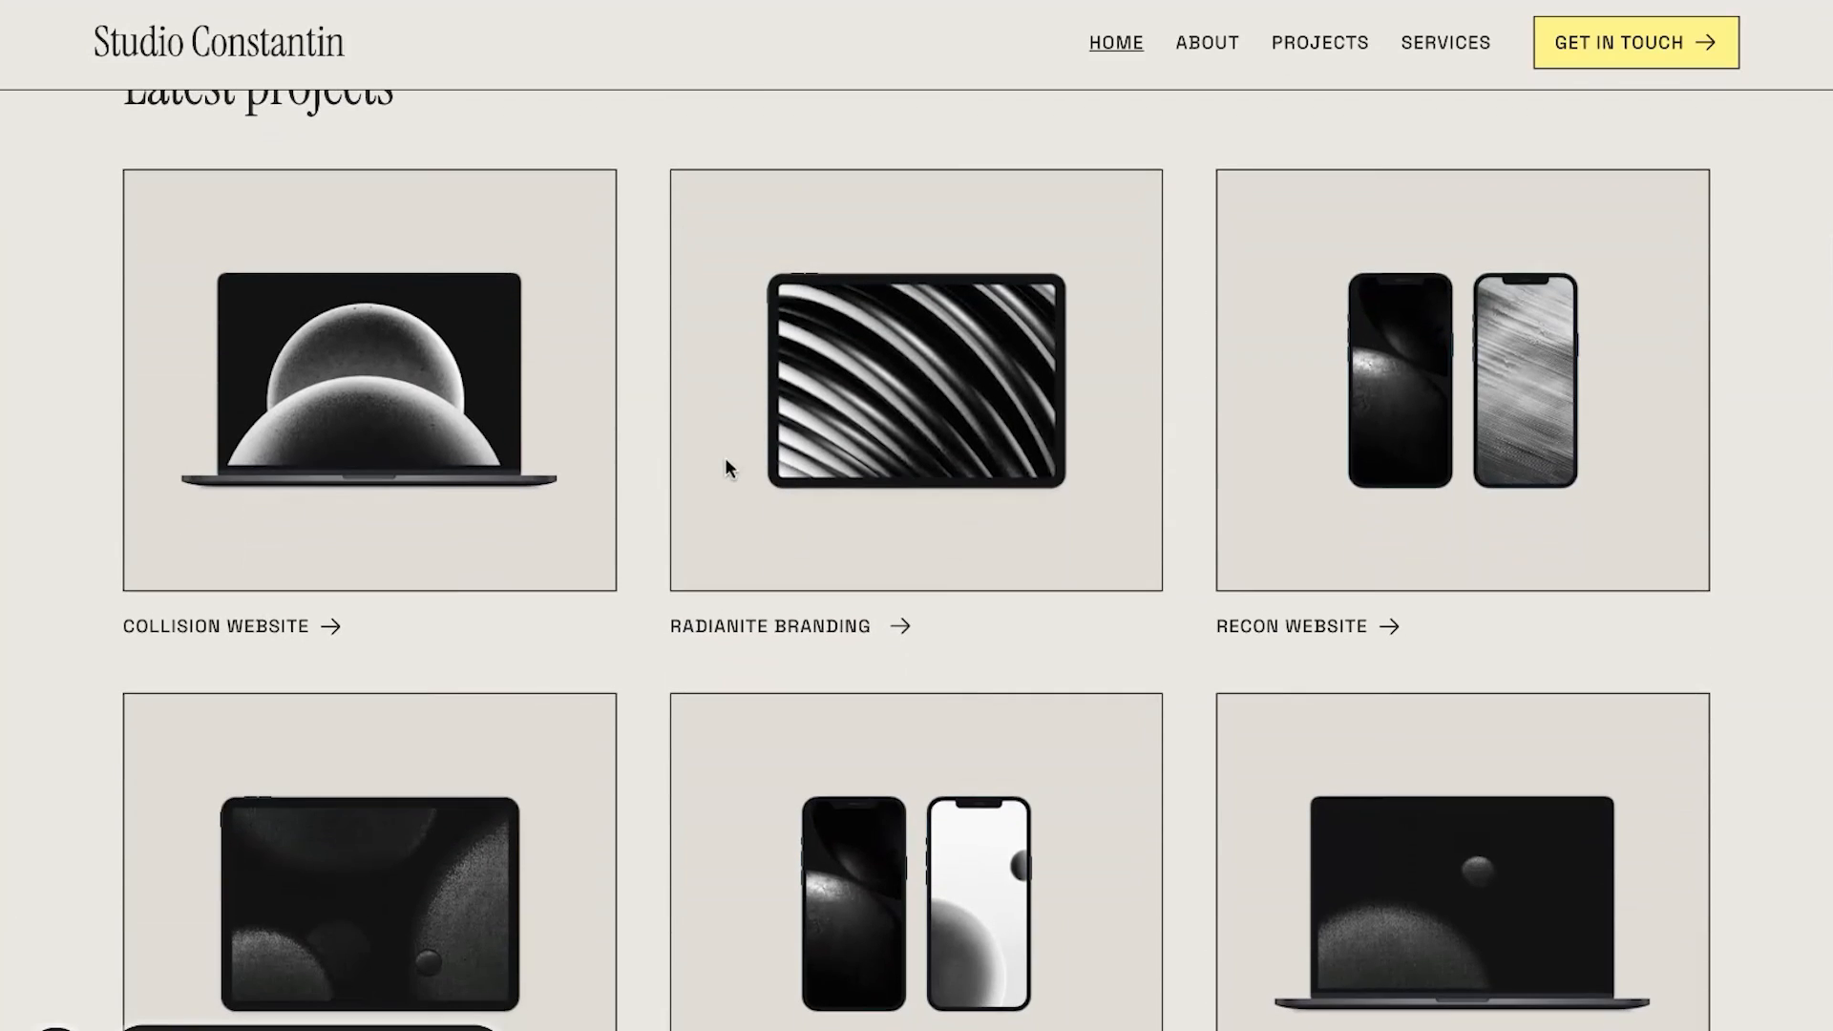
{"action": "scroll", "coordinate": [1392, 304], "scroll_direction": "down", "scroll_amount": 15}
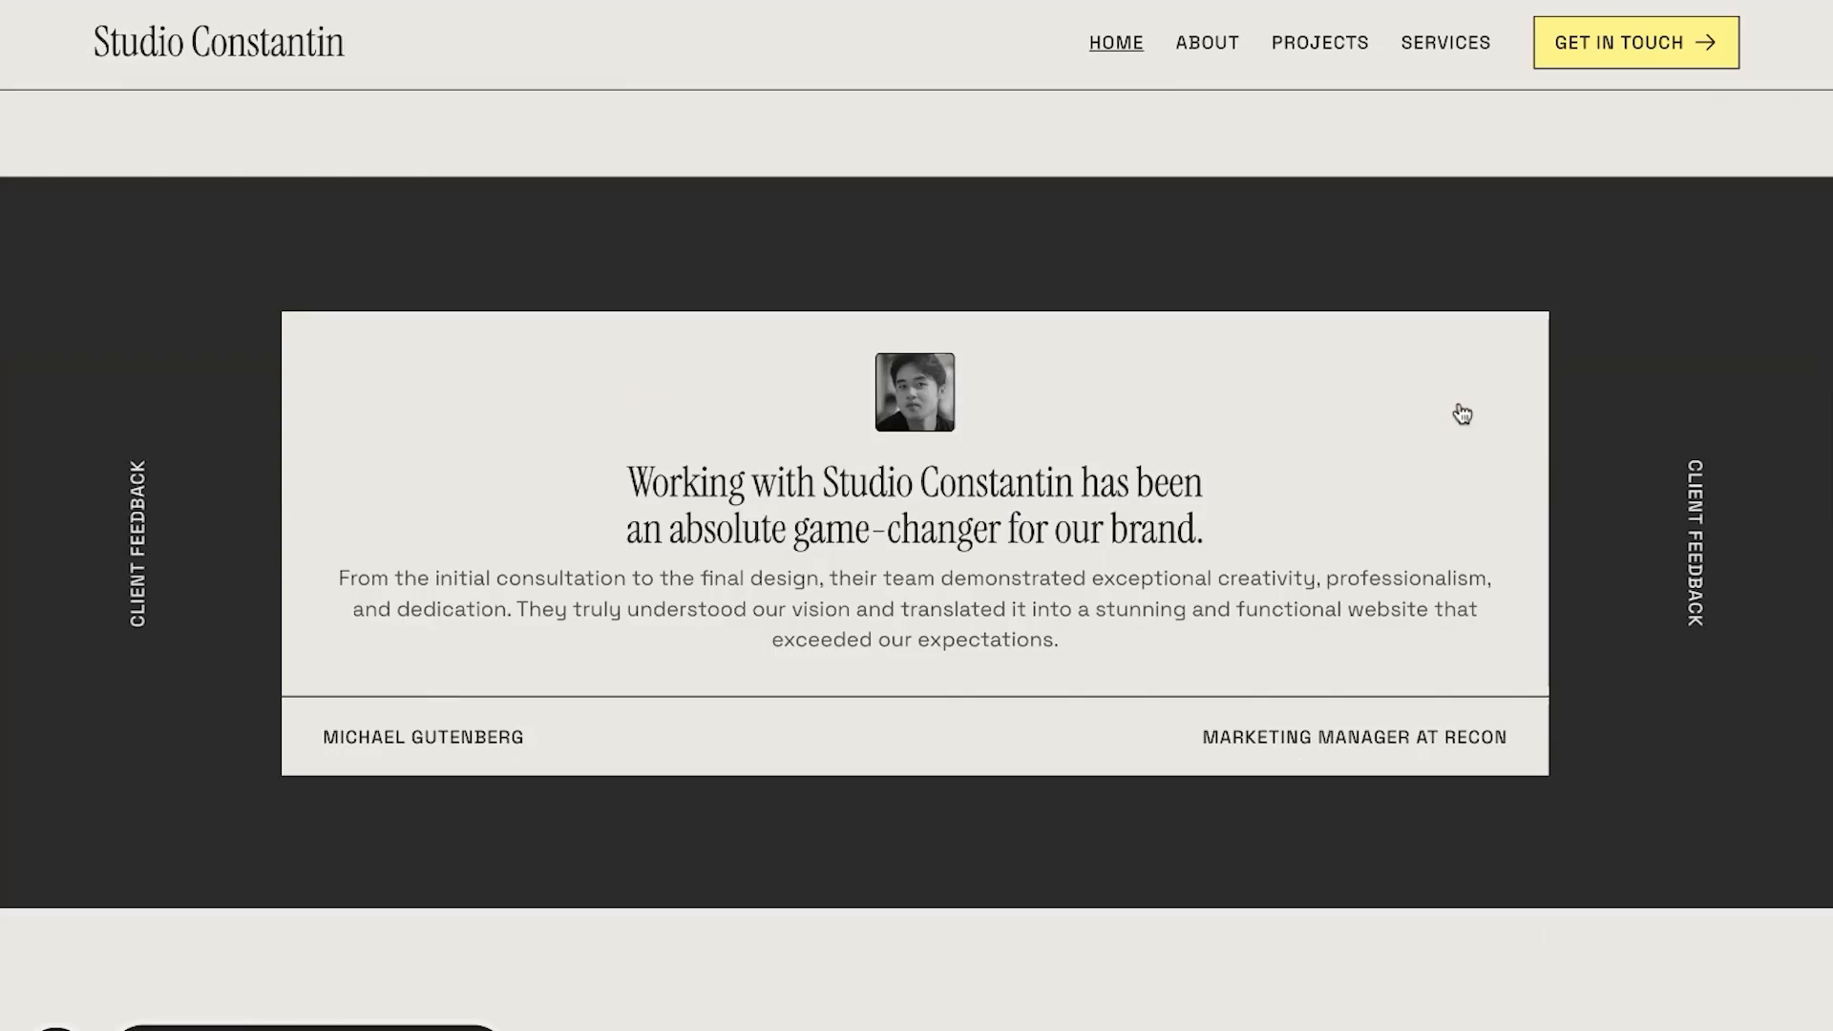
{"action": "scroll", "coordinate": [1461, 413], "scroll_direction": "up", "scroll_amount": 20}
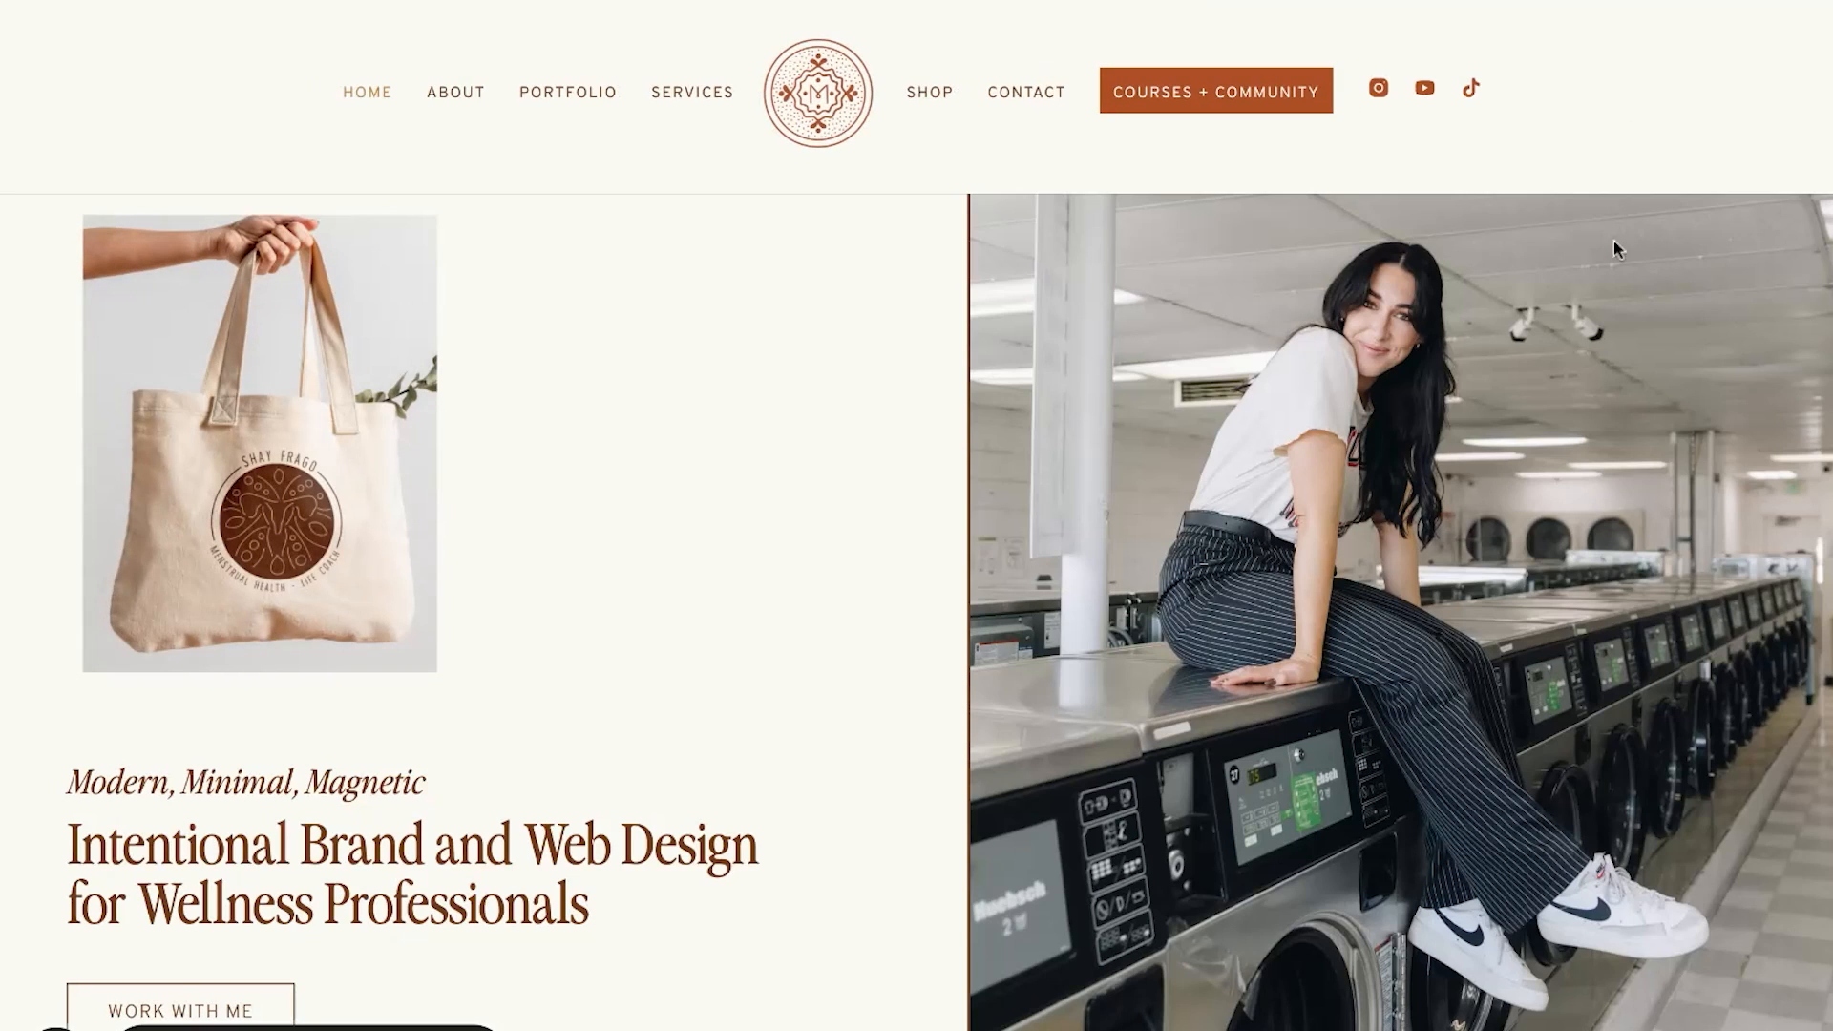
Step: Examine the brand designer's own website home page, including its projects, service packages, community section and footer
{"action": "scroll", "coordinate": [1612, 340], "scroll_direction": "up", "scroll_amount": 1}
{"action": "scroll", "coordinate": [1611, 344], "scroll_direction": "down", "scroll_amount": 10}
{"action": "scroll", "coordinate": [1612, 346], "scroll_direction": "down", "scroll_amount": 15}
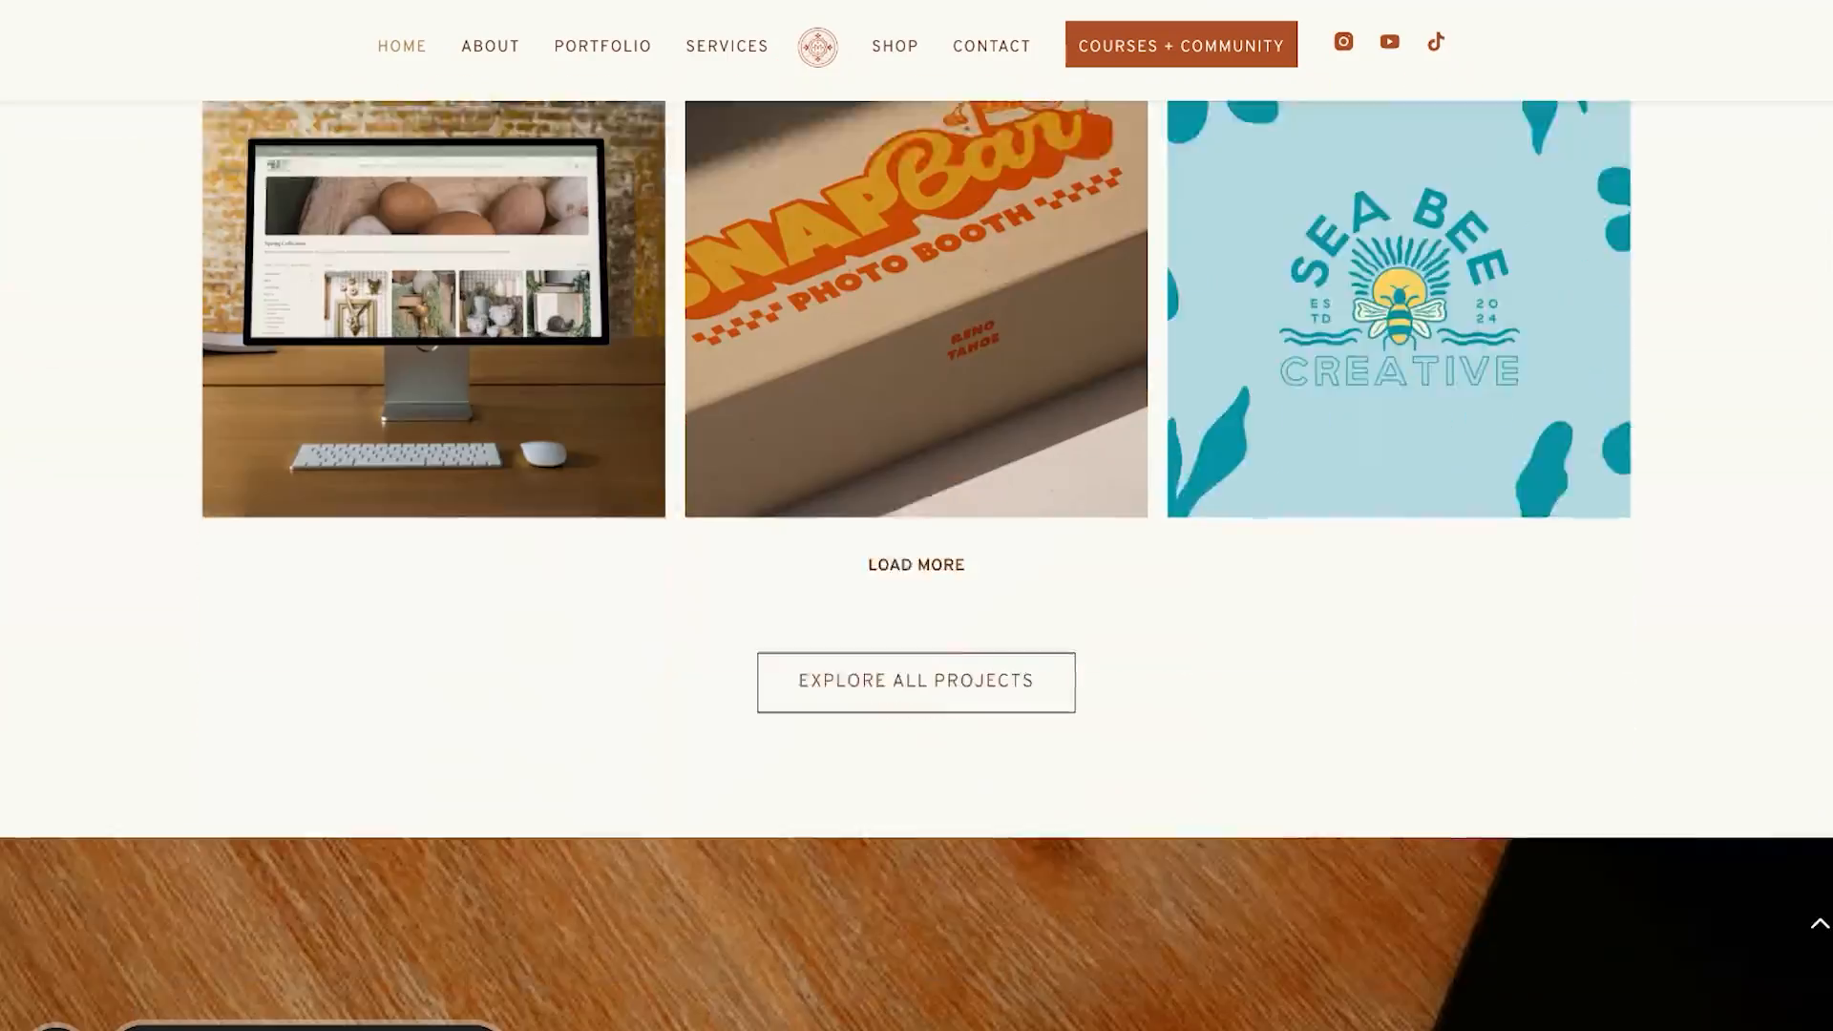
{"action": "scroll", "coordinate": [1344, 512], "scroll_direction": "down", "scroll_amount": 20}
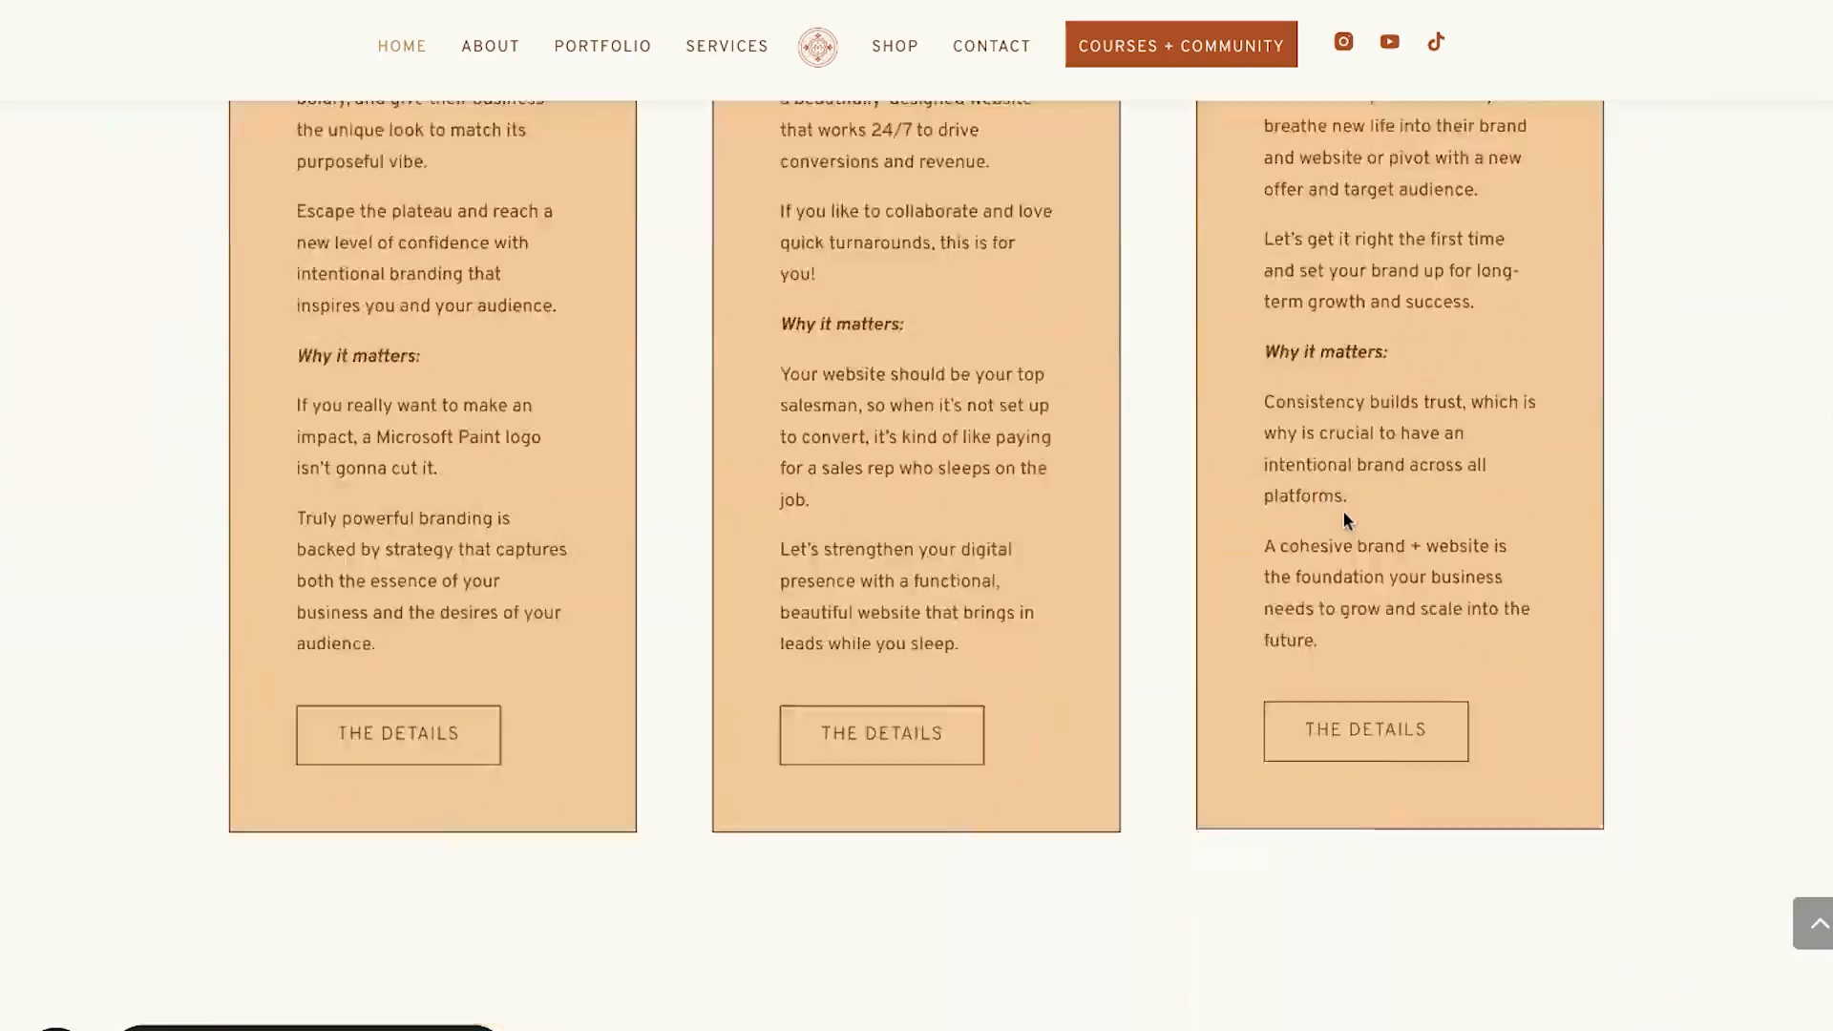
{"action": "scroll", "coordinate": [916, 565], "scroll_direction": "down", "scroll_amount": 20}
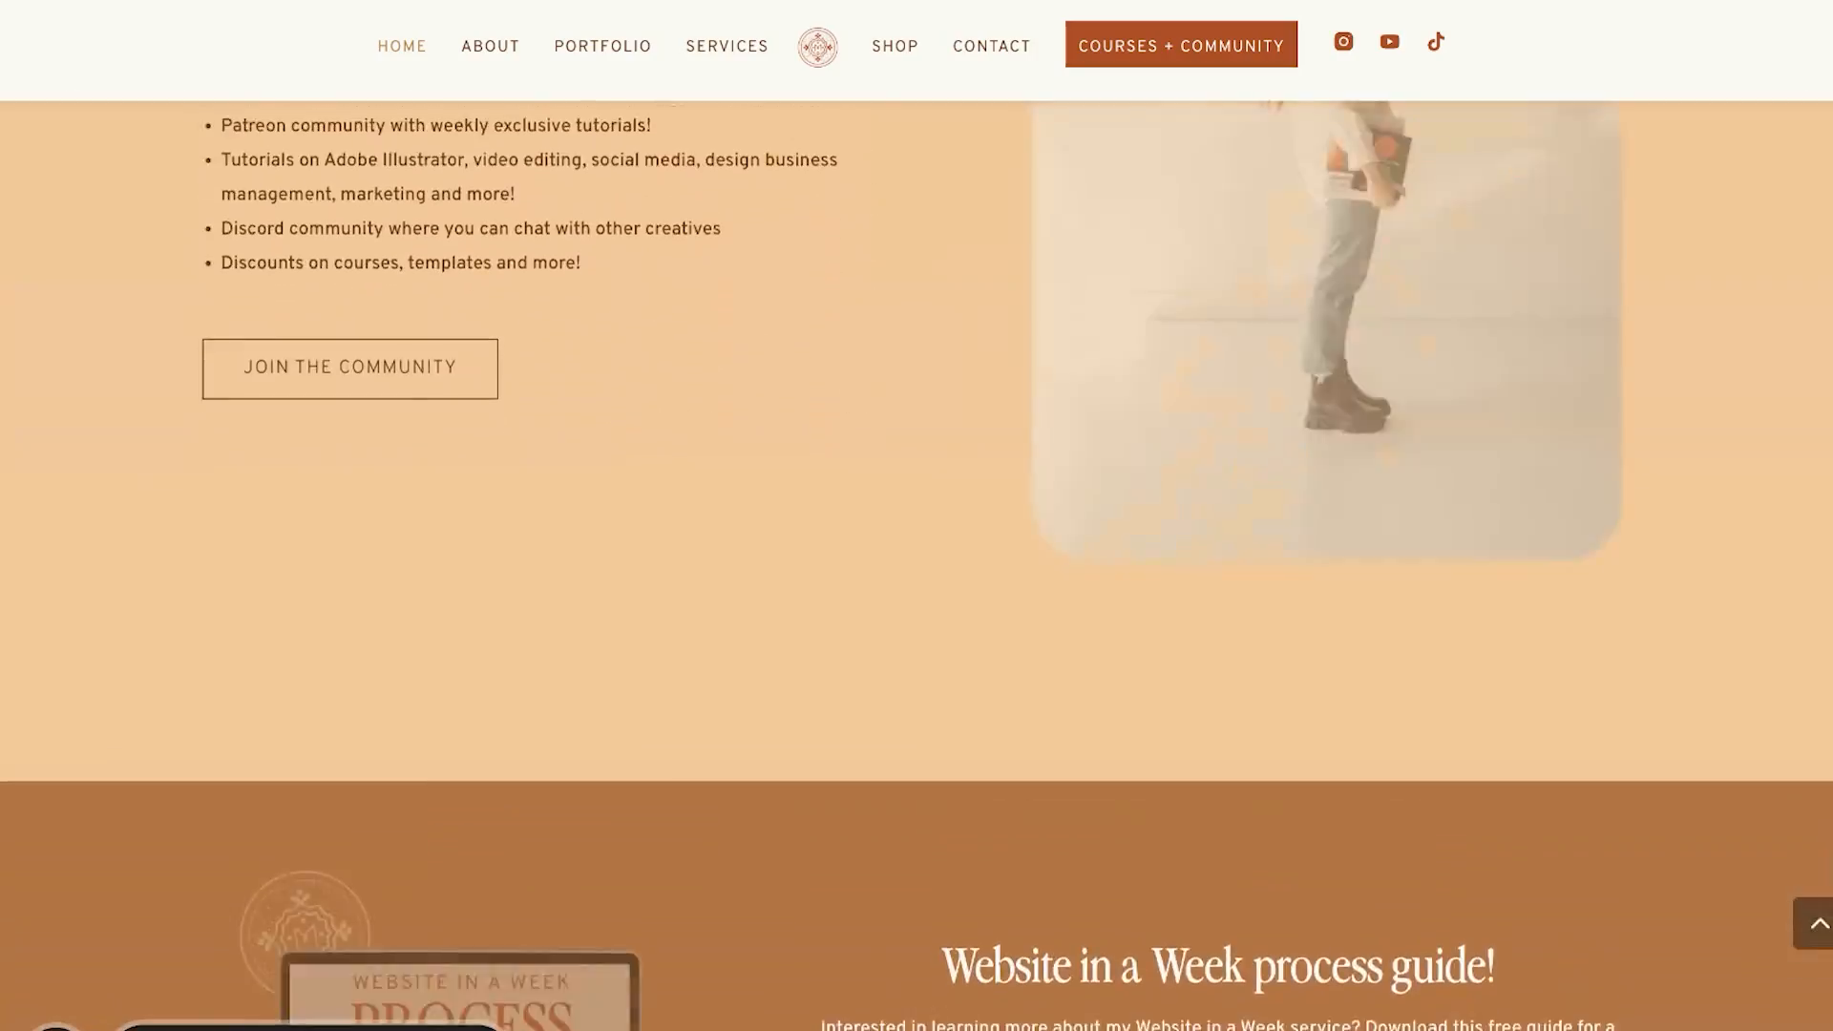
{"action": "scroll", "coordinate": [917, 565], "scroll_direction": "down", "scroll_amount": 10}
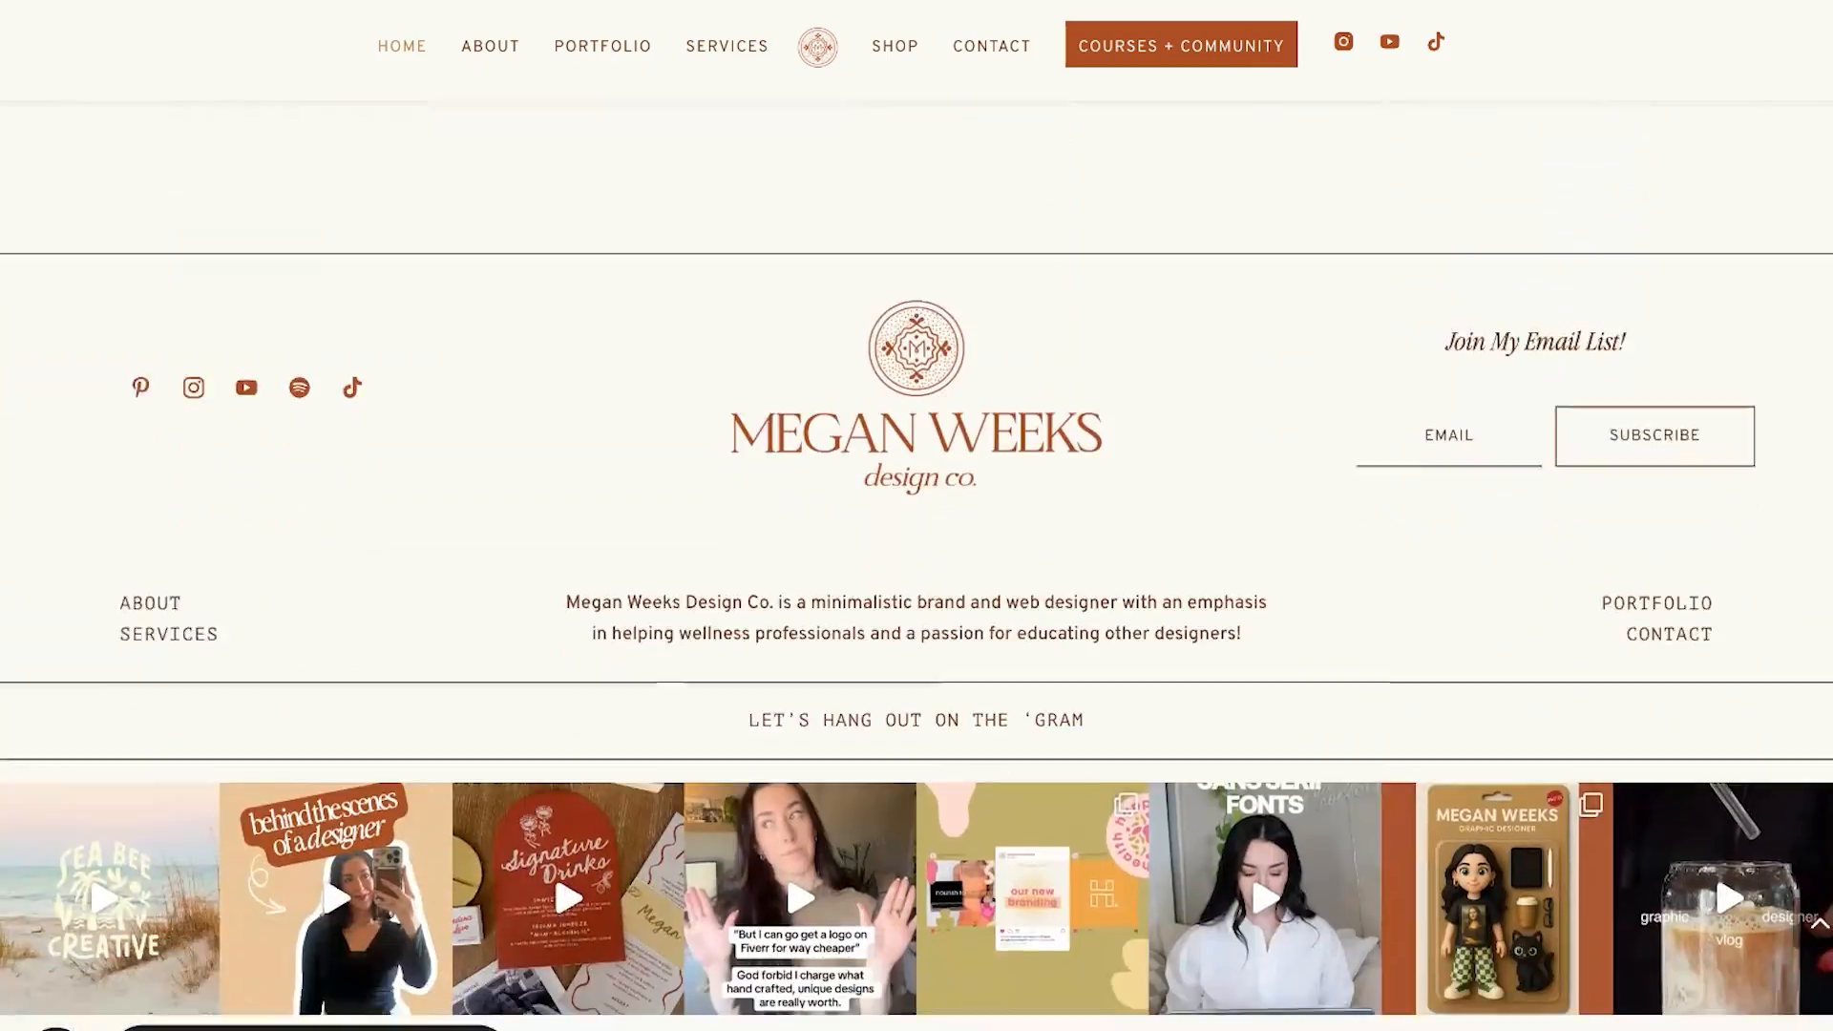
{"action": "scroll", "coordinate": [917, 565], "scroll_direction": "up", "scroll_amount": 8}
{"action": "scroll", "coordinate": [917, 565], "scroll_direction": "up", "scroll_amount": 20}
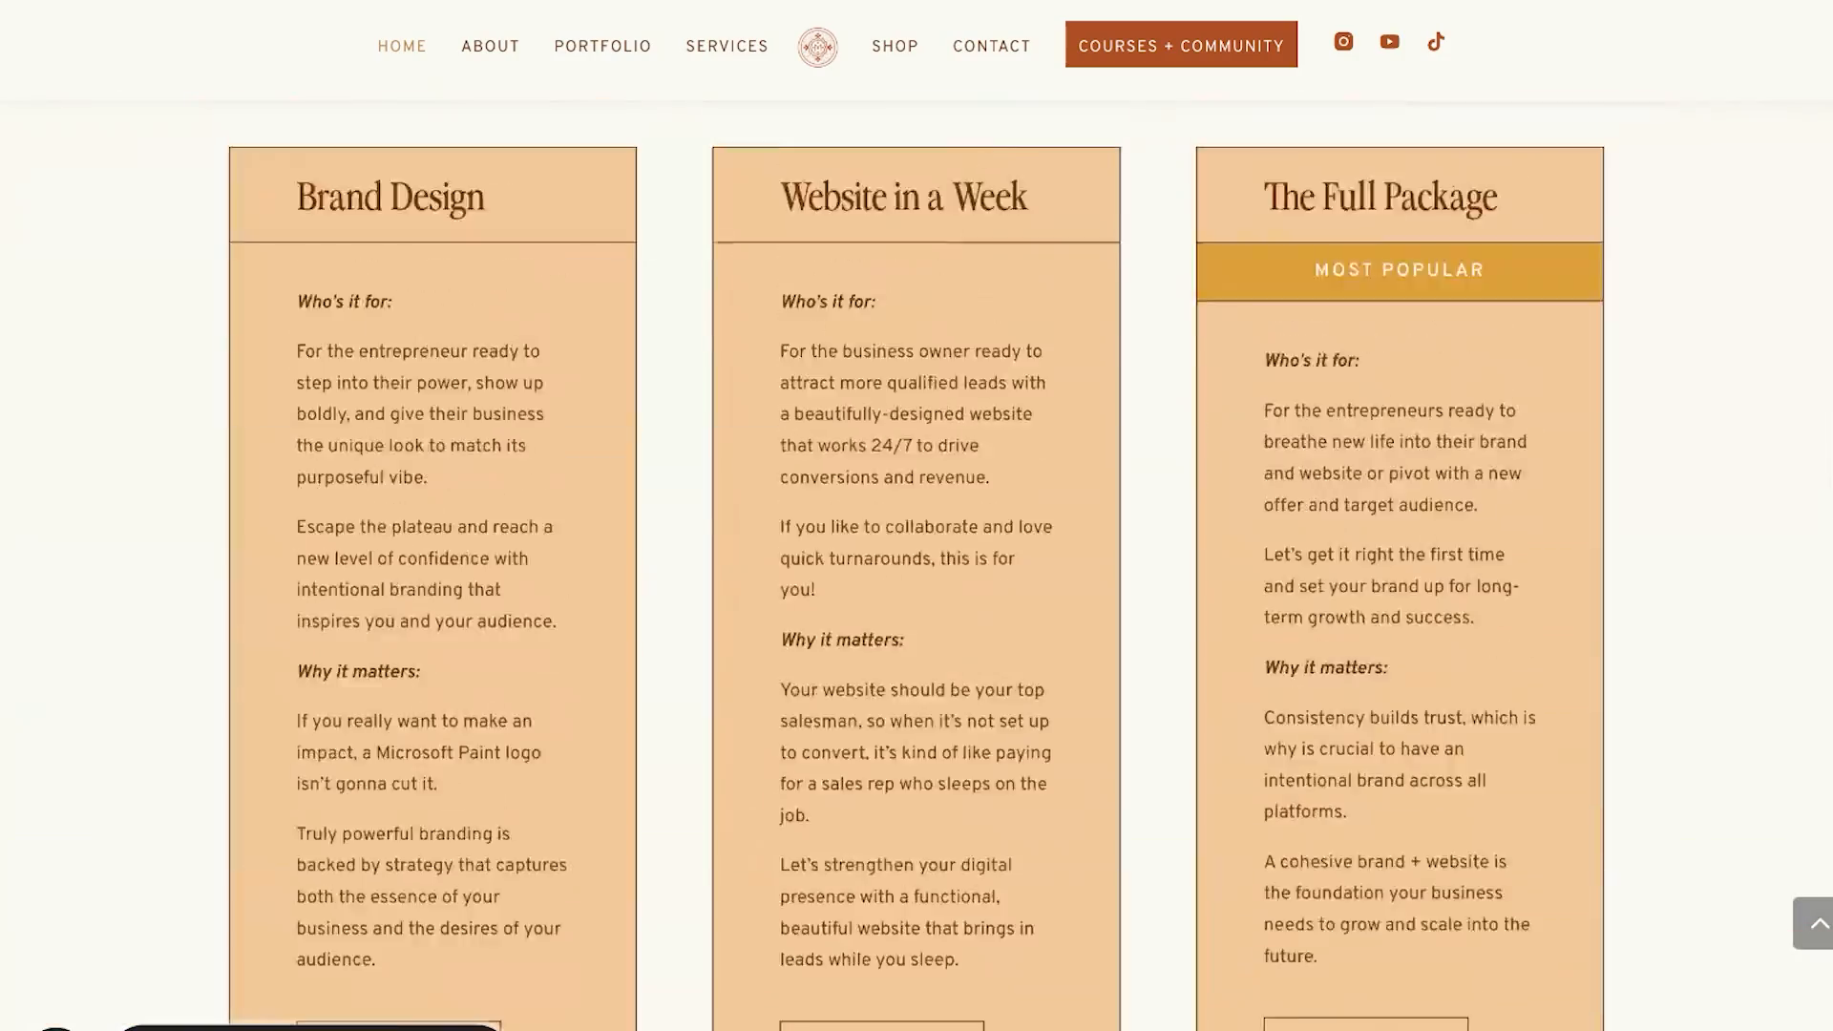
{"action": "scroll", "coordinate": [917, 565], "scroll_direction": "up", "scroll_amount": 3}
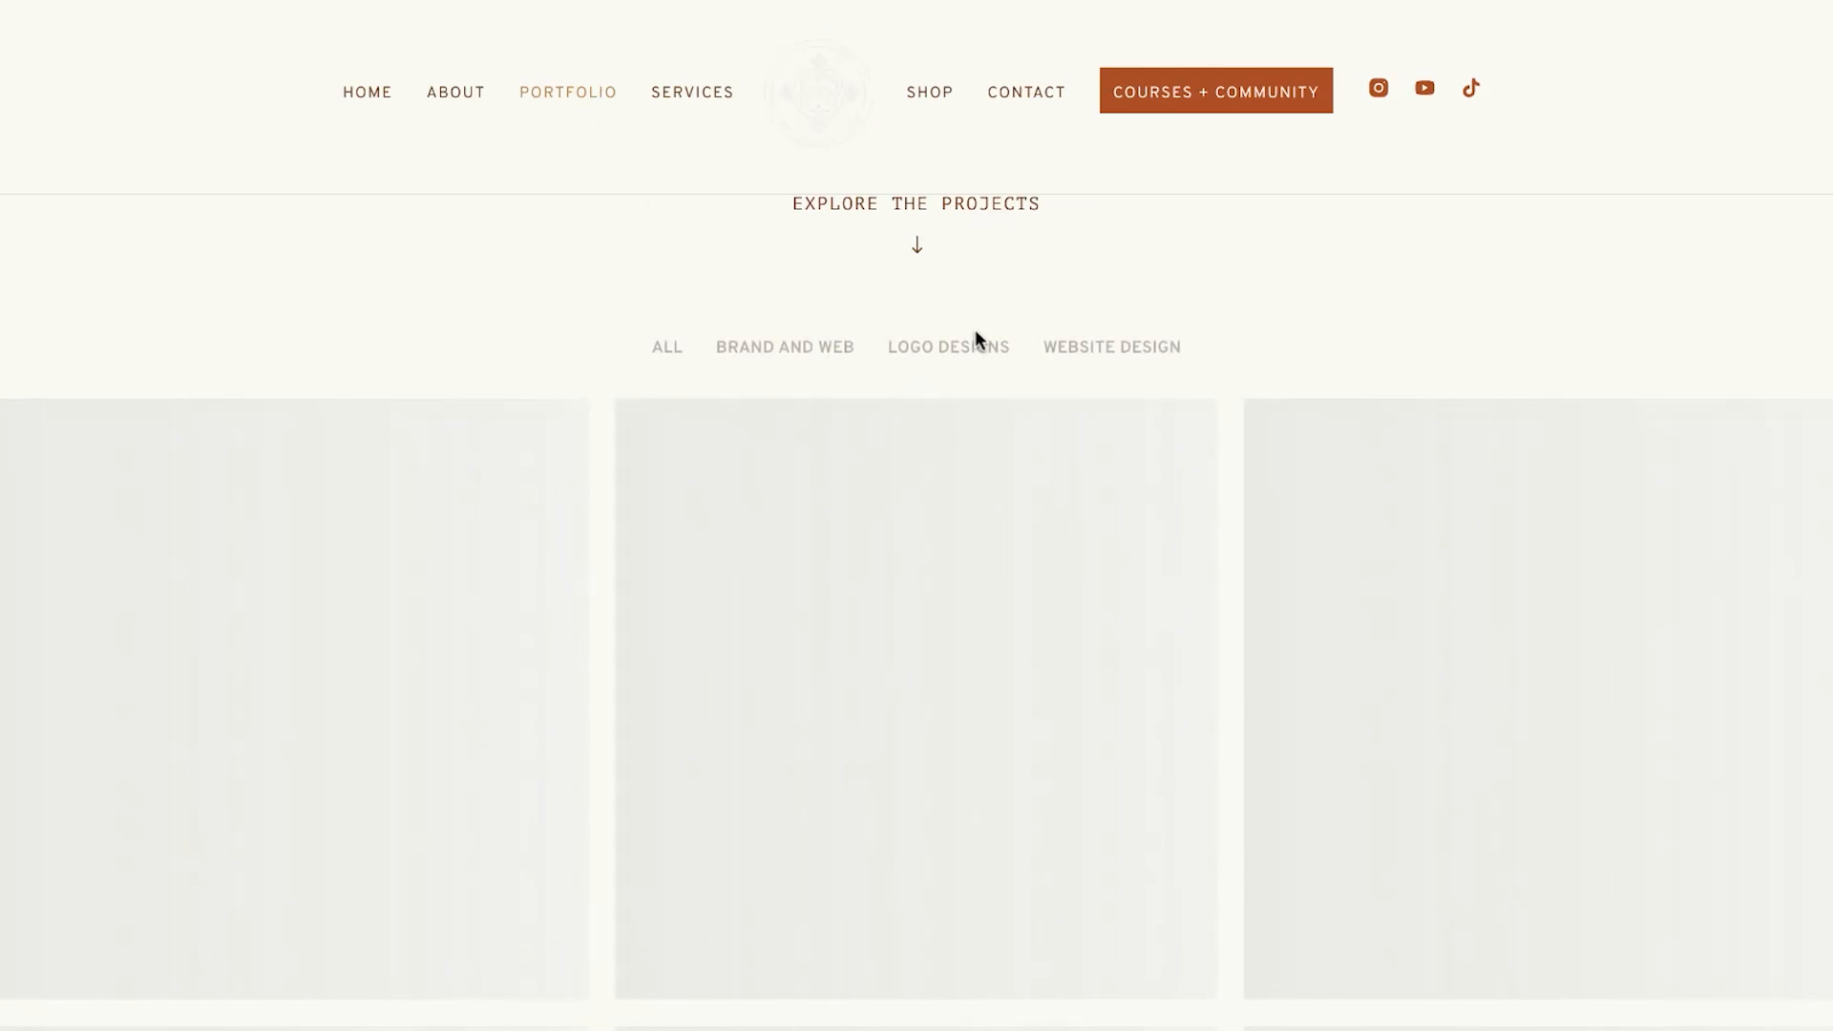
Step: Look through the project gallery on the designer's portfolio page and the hero section of the Studio Constantin preview
{"action": "scroll", "coordinate": [962, 675], "scroll_direction": "down", "scroll_amount": 5}
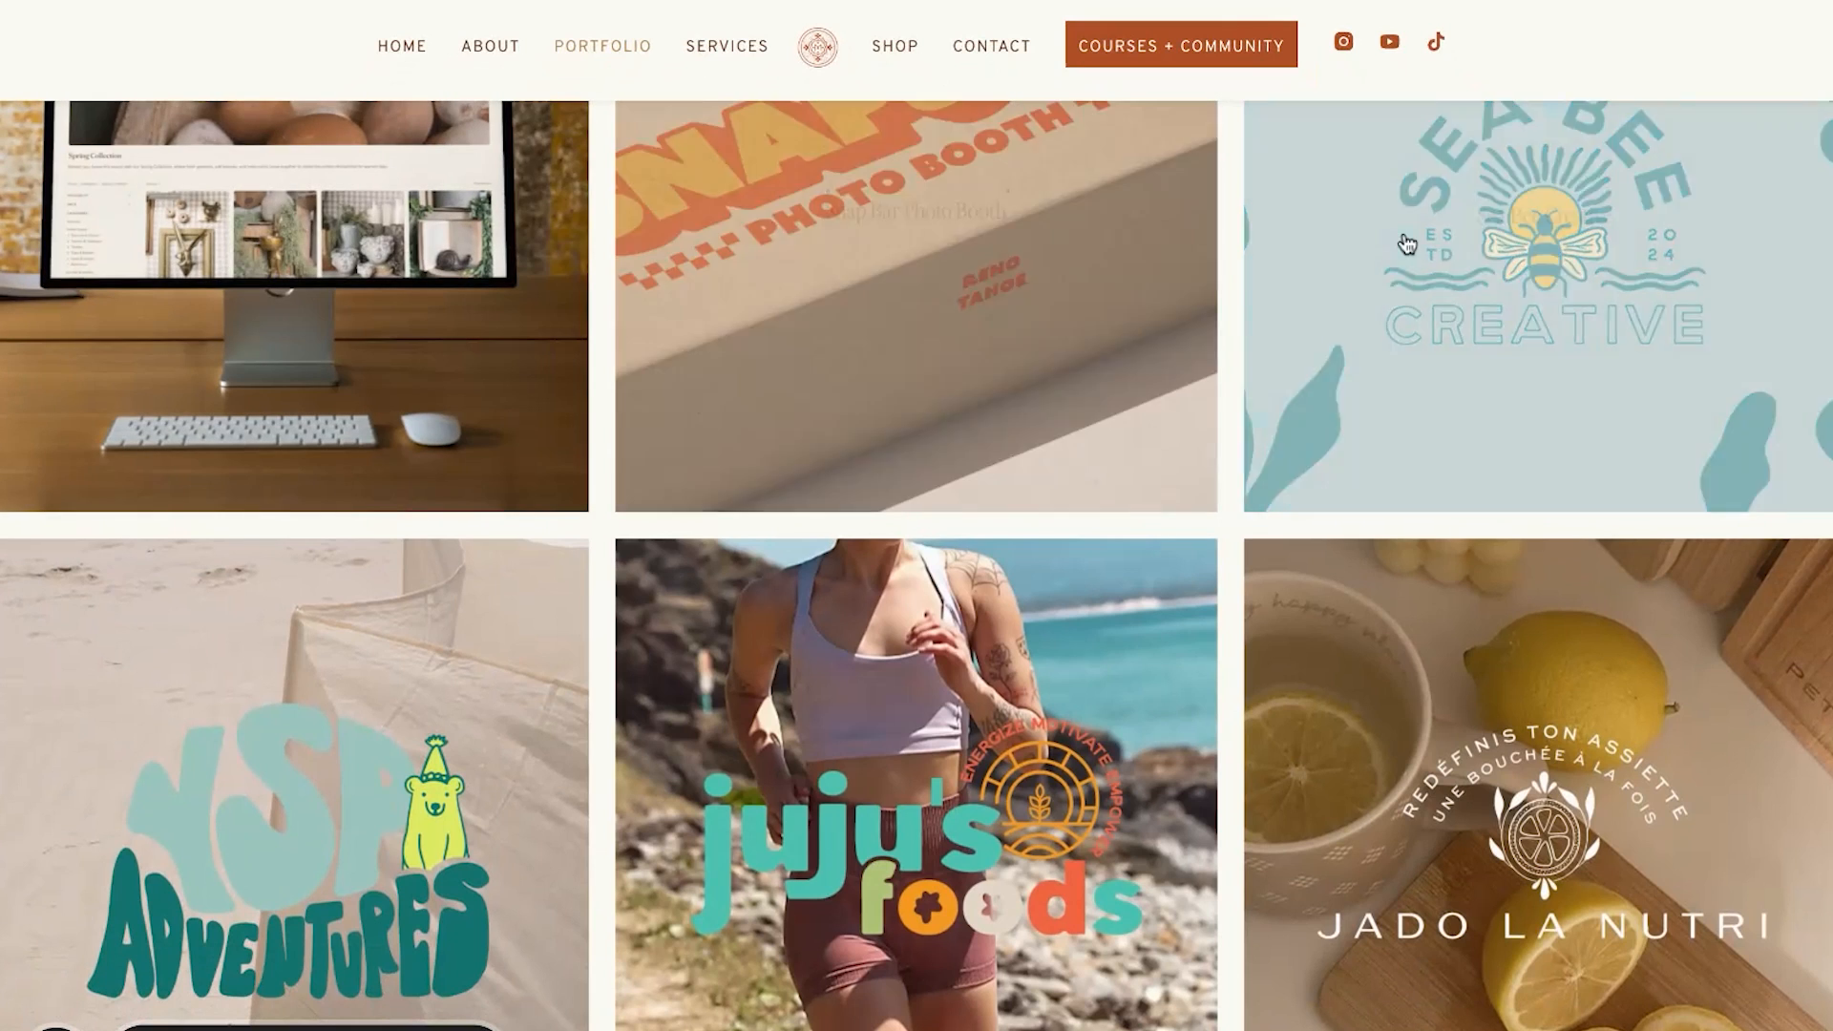
{"action": "scroll", "coordinate": [1404, 245], "scroll_direction": "down", "scroll_amount": 4}
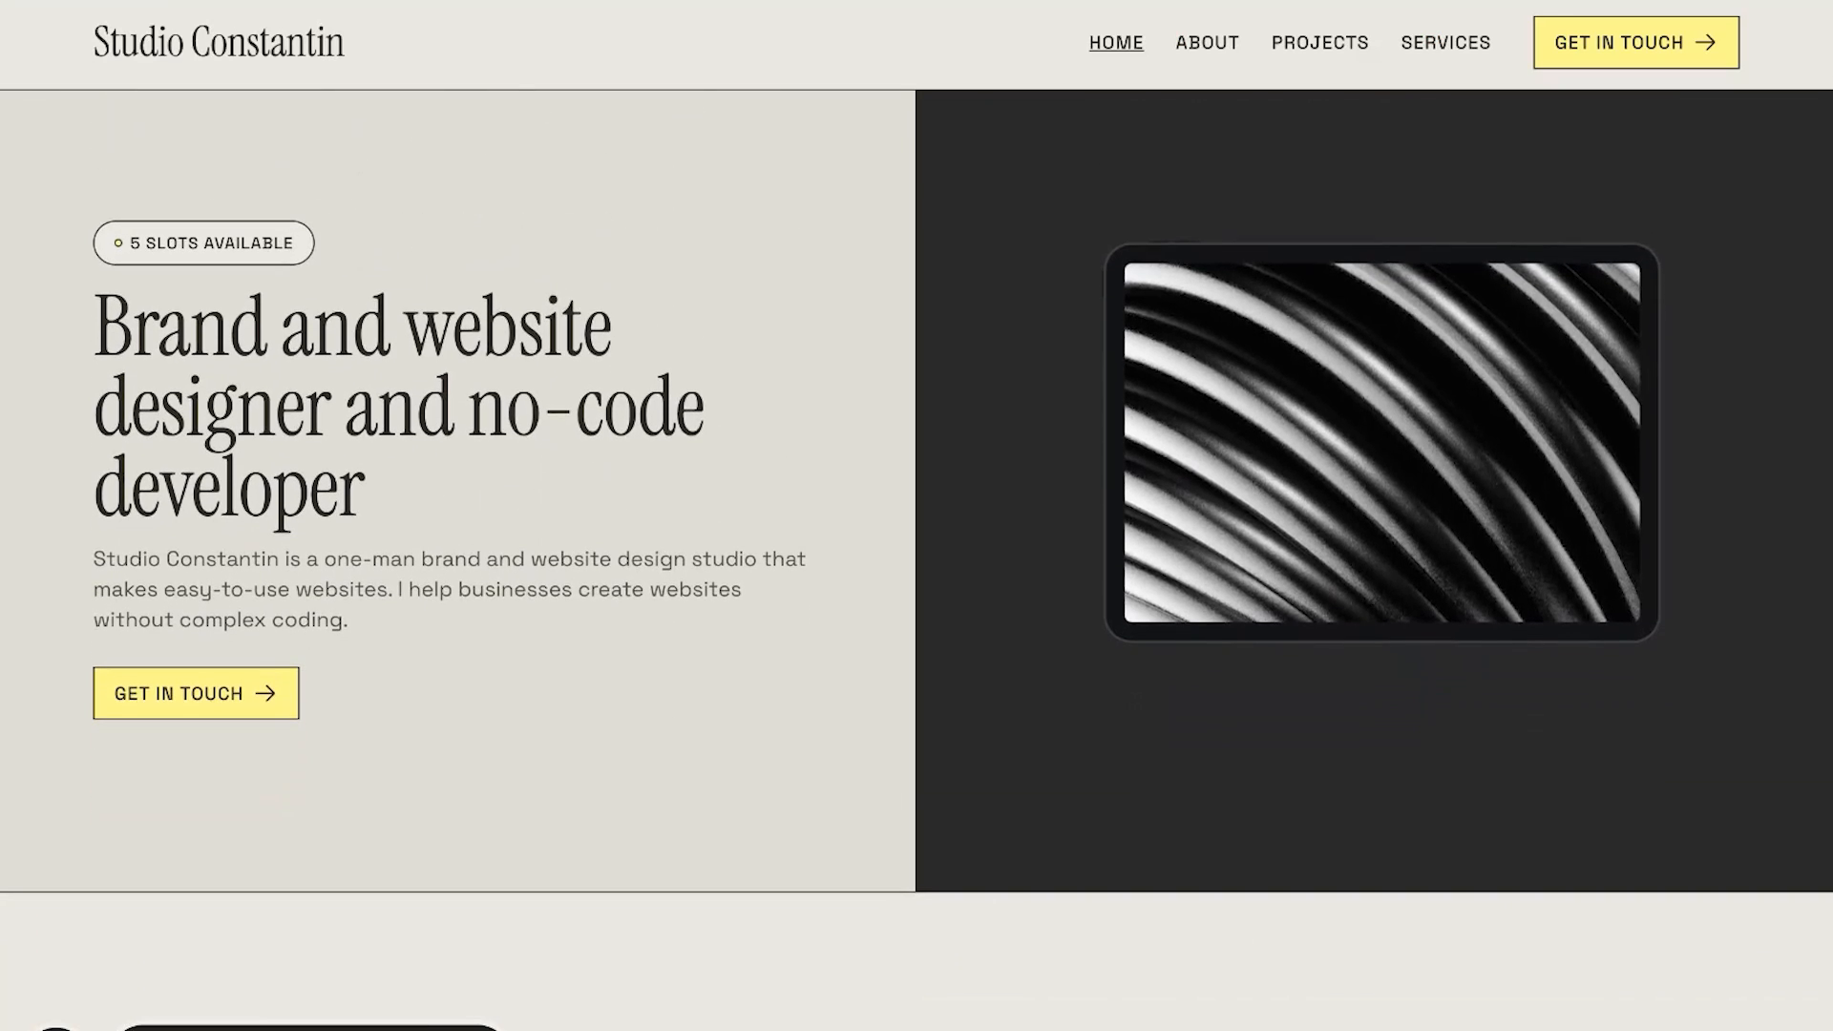
{"action": "scroll", "coordinate": [553, 299], "scroll_direction": "down", "scroll_amount": 1}
{"action": "scroll", "coordinate": [549, 277], "scroll_direction": "up", "scroll_amount": 1}
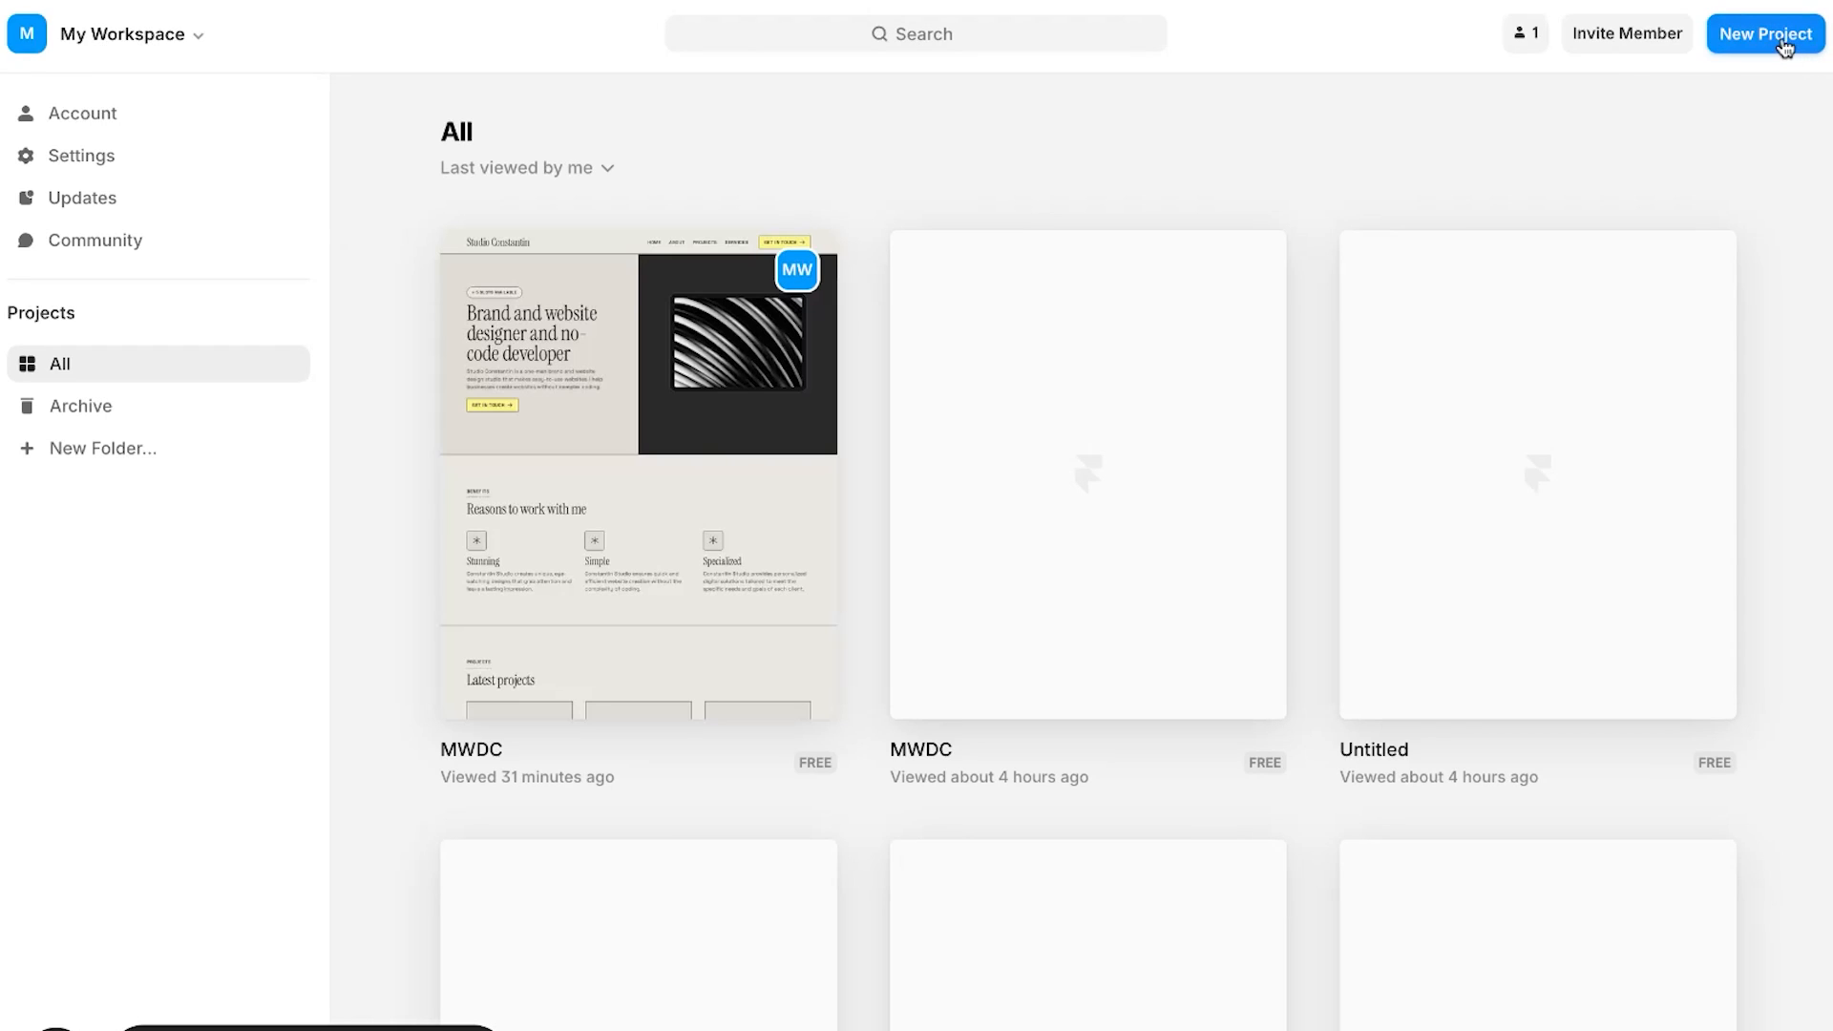
Step: Open the second MWDC project, the one without a preview image, and add a new blank page to it
{"action": "left_click", "coordinate": [1057, 391]}
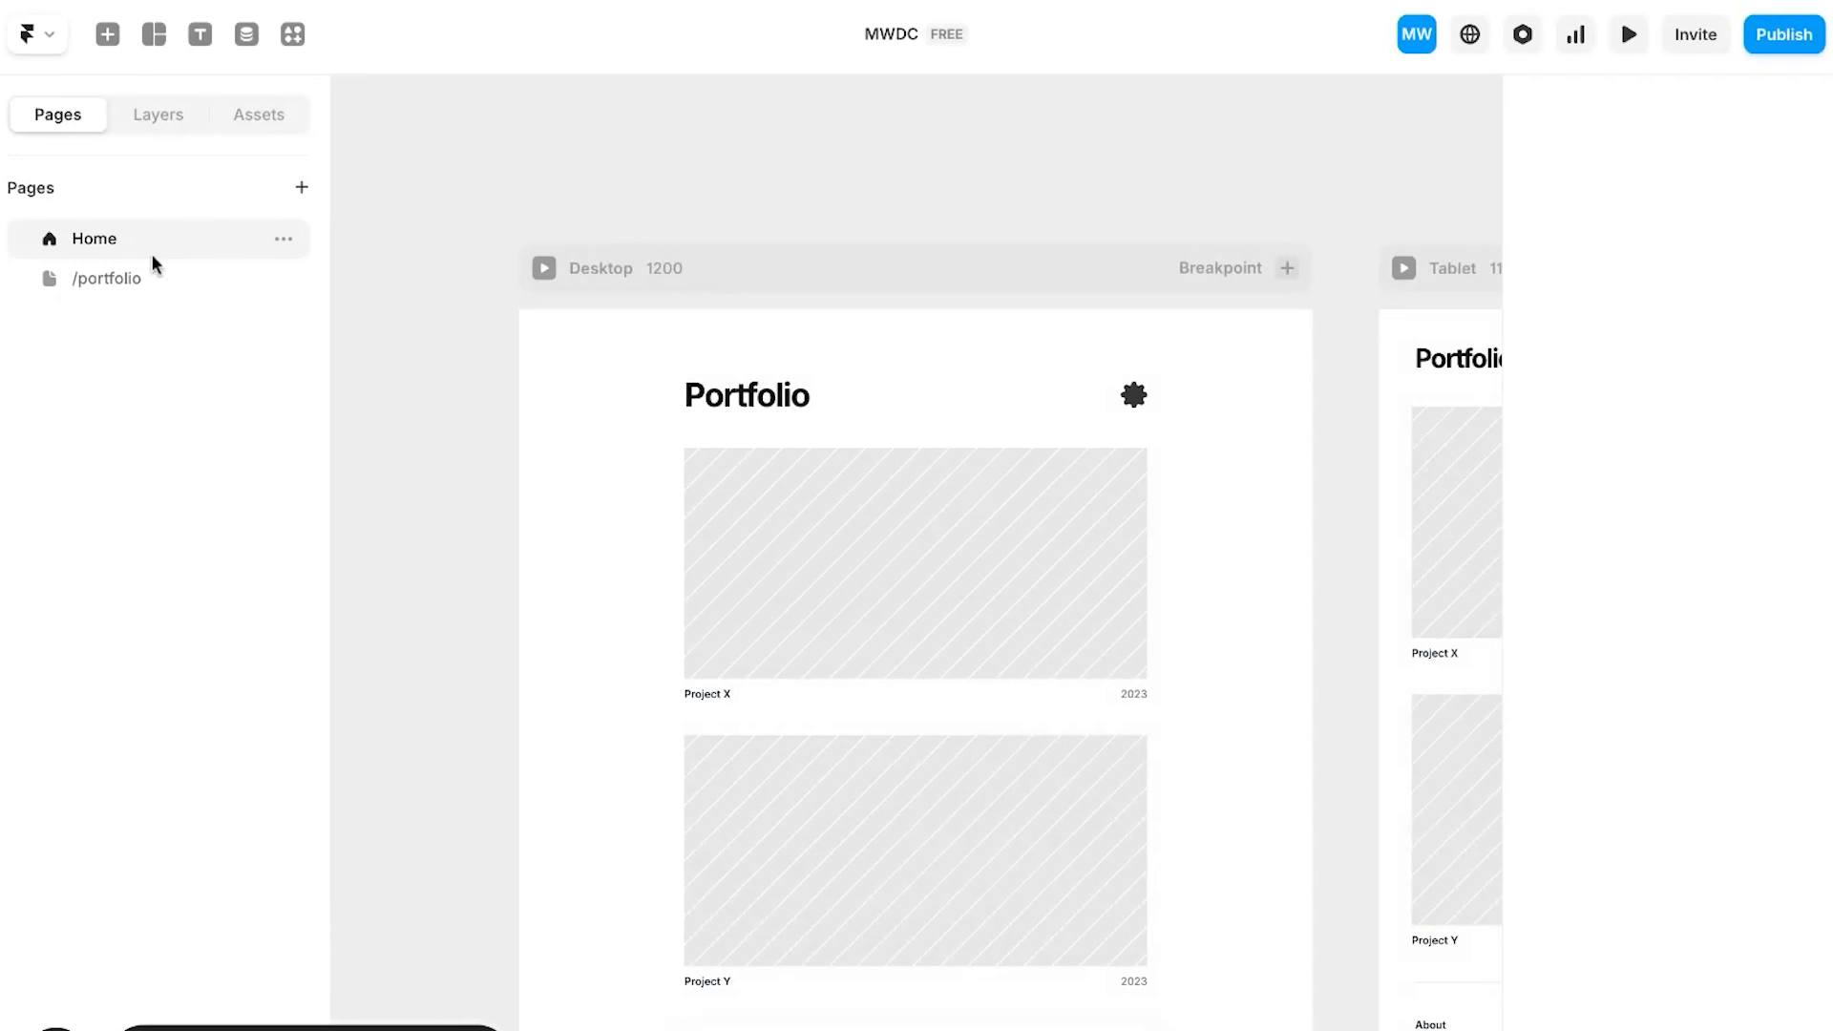
{"action": "left_click", "coordinate": [295, 190]}
{"action": "left_click", "coordinate": [334, 209]}
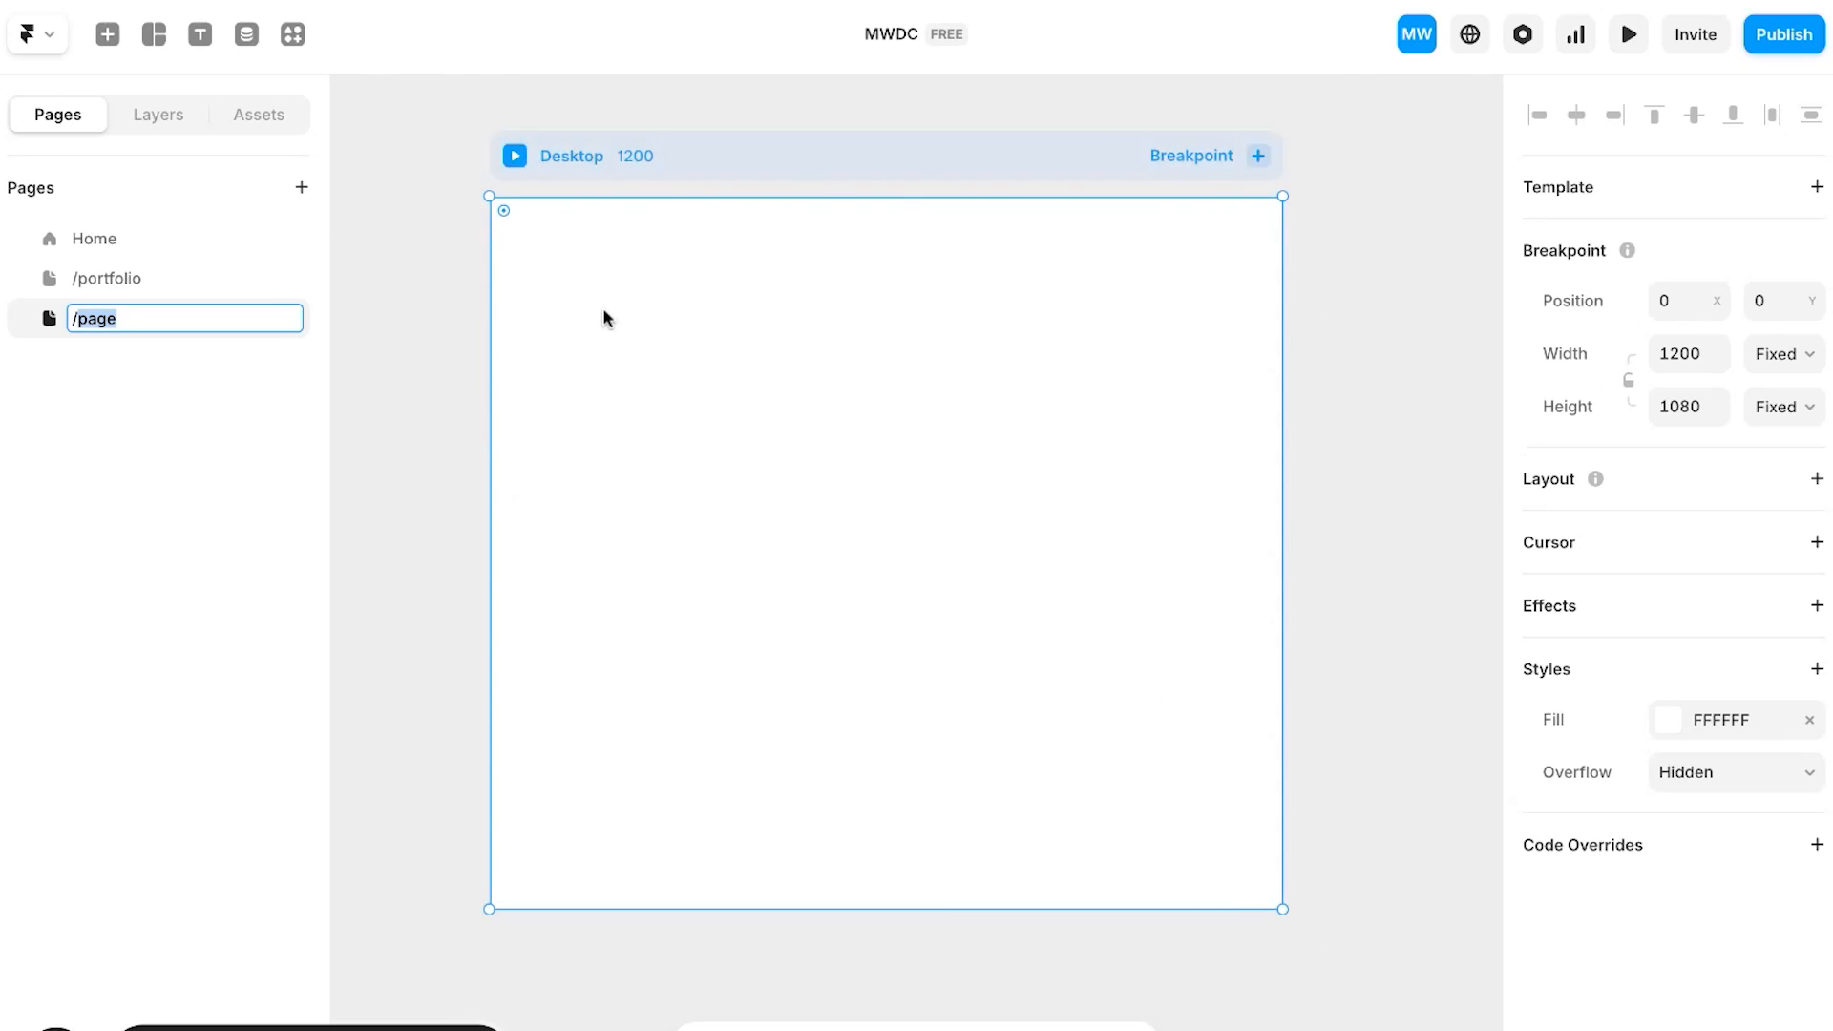
{"action": "scroll", "coordinate": [603, 309], "scroll_direction": "left", "scroll_amount": 1}
{"action": "scroll", "coordinate": [603, 308], "scroll_direction": "up", "scroll_amount": 1}
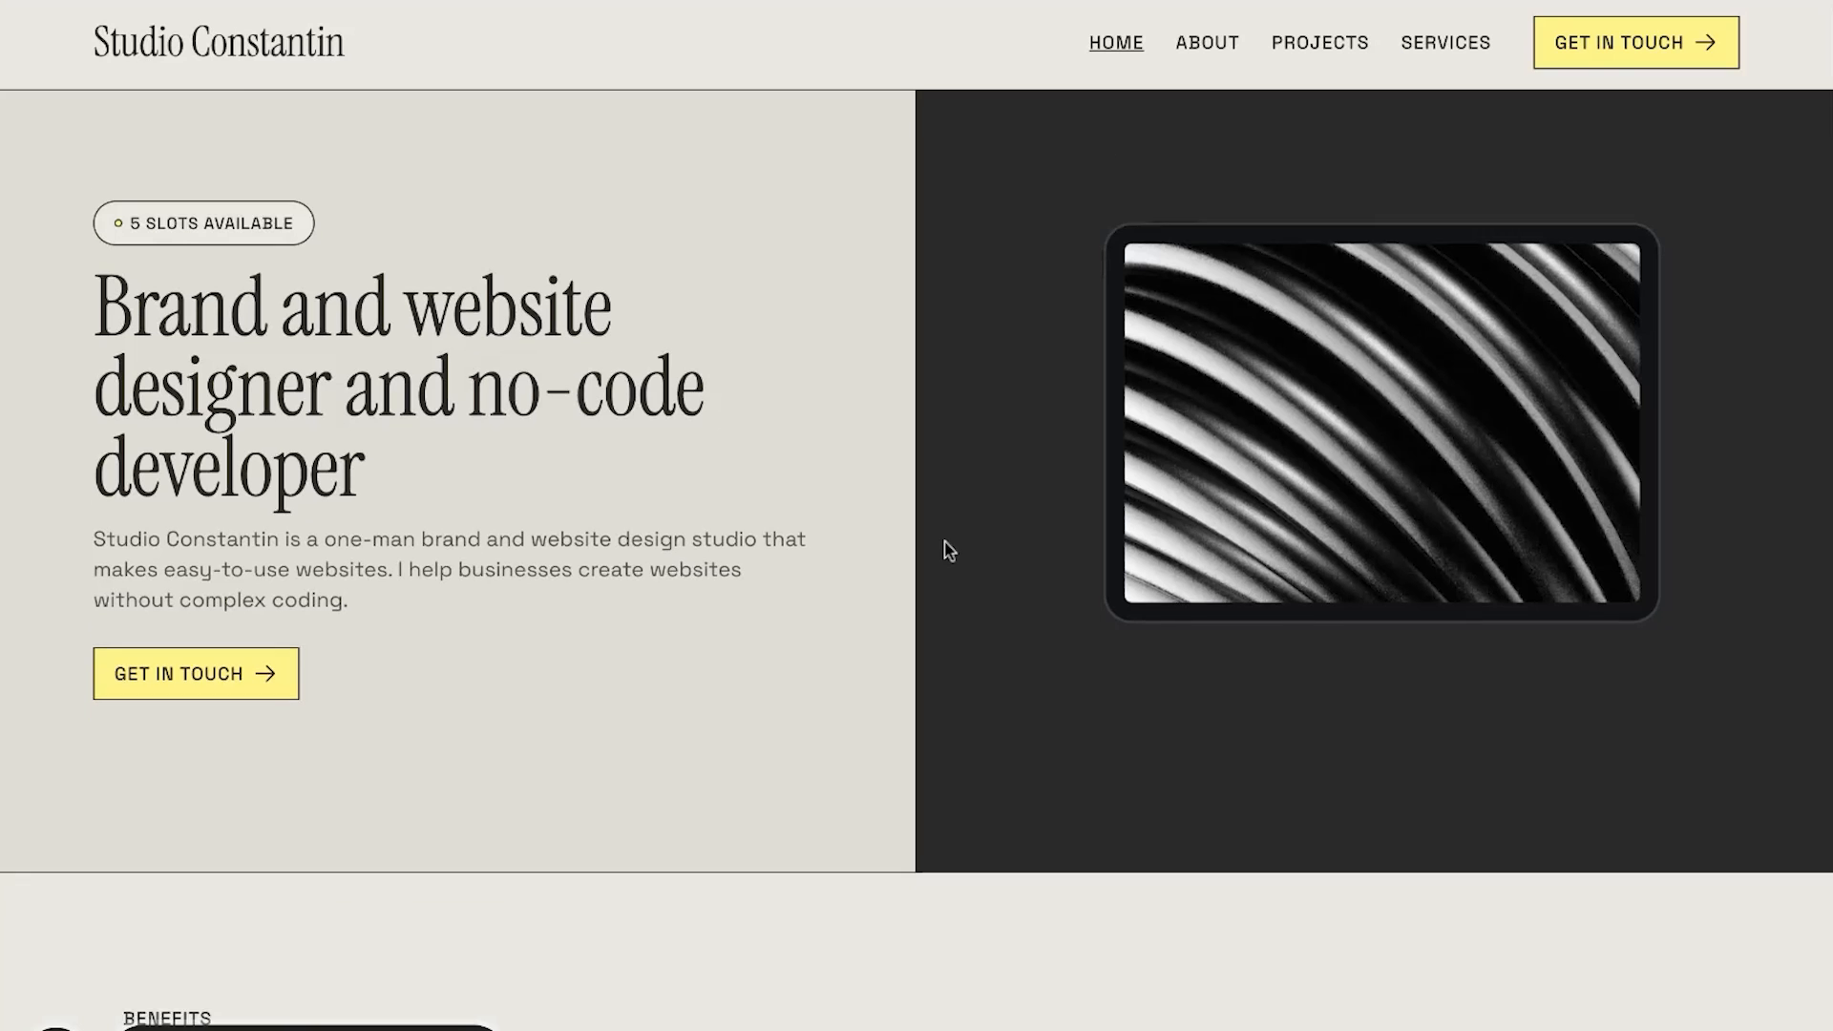
Step: Look over the Studio Constantin home page in the preview and on the MWDC project's canvas, leaving the project name as it is
{"action": "scroll", "coordinate": [943, 541], "scroll_direction": "down", "scroll_amount": 5}
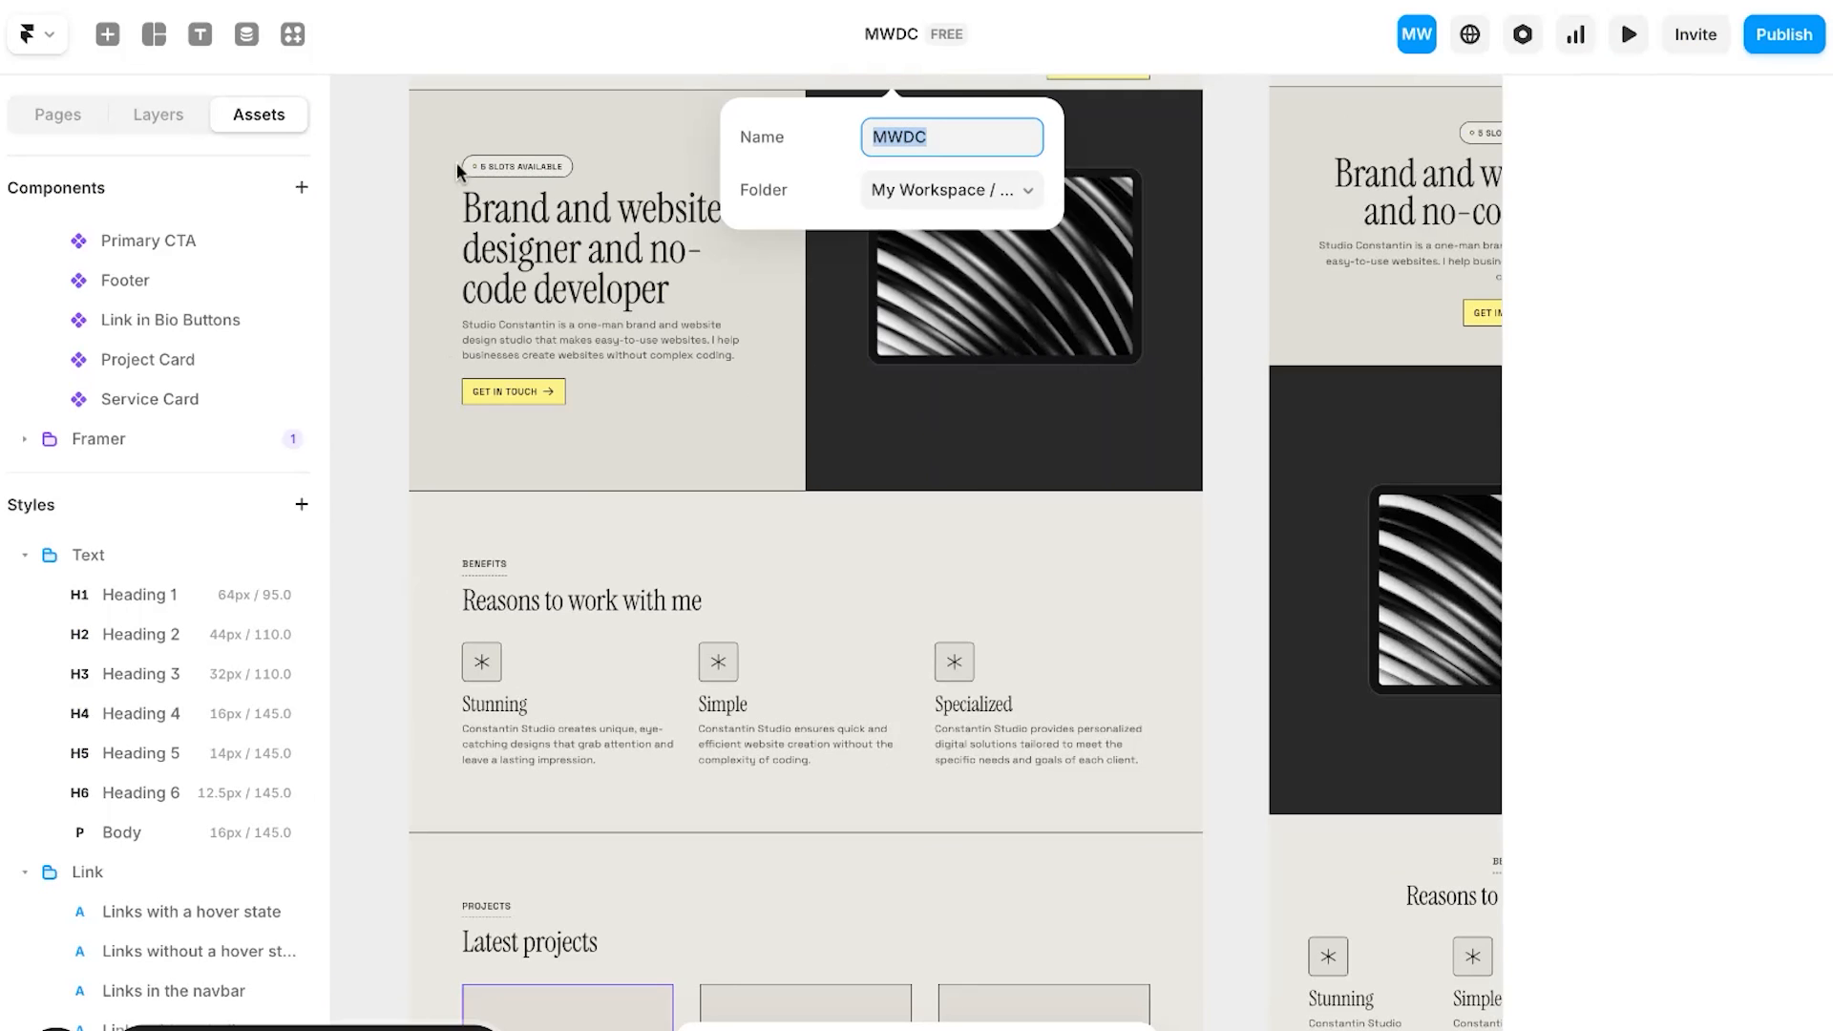
{"action": "left_click", "coordinate": [363, 178]}
{"action": "scroll", "coordinate": [545, 317], "scroll_direction": "up", "scroll_amount": 3}
{"action": "scroll", "coordinate": [545, 317], "scroll_direction": "down", "scroll_amount": 1}
{"action": "scroll", "coordinate": [544, 317], "scroll_direction": "left", "scroll_amount": 1}
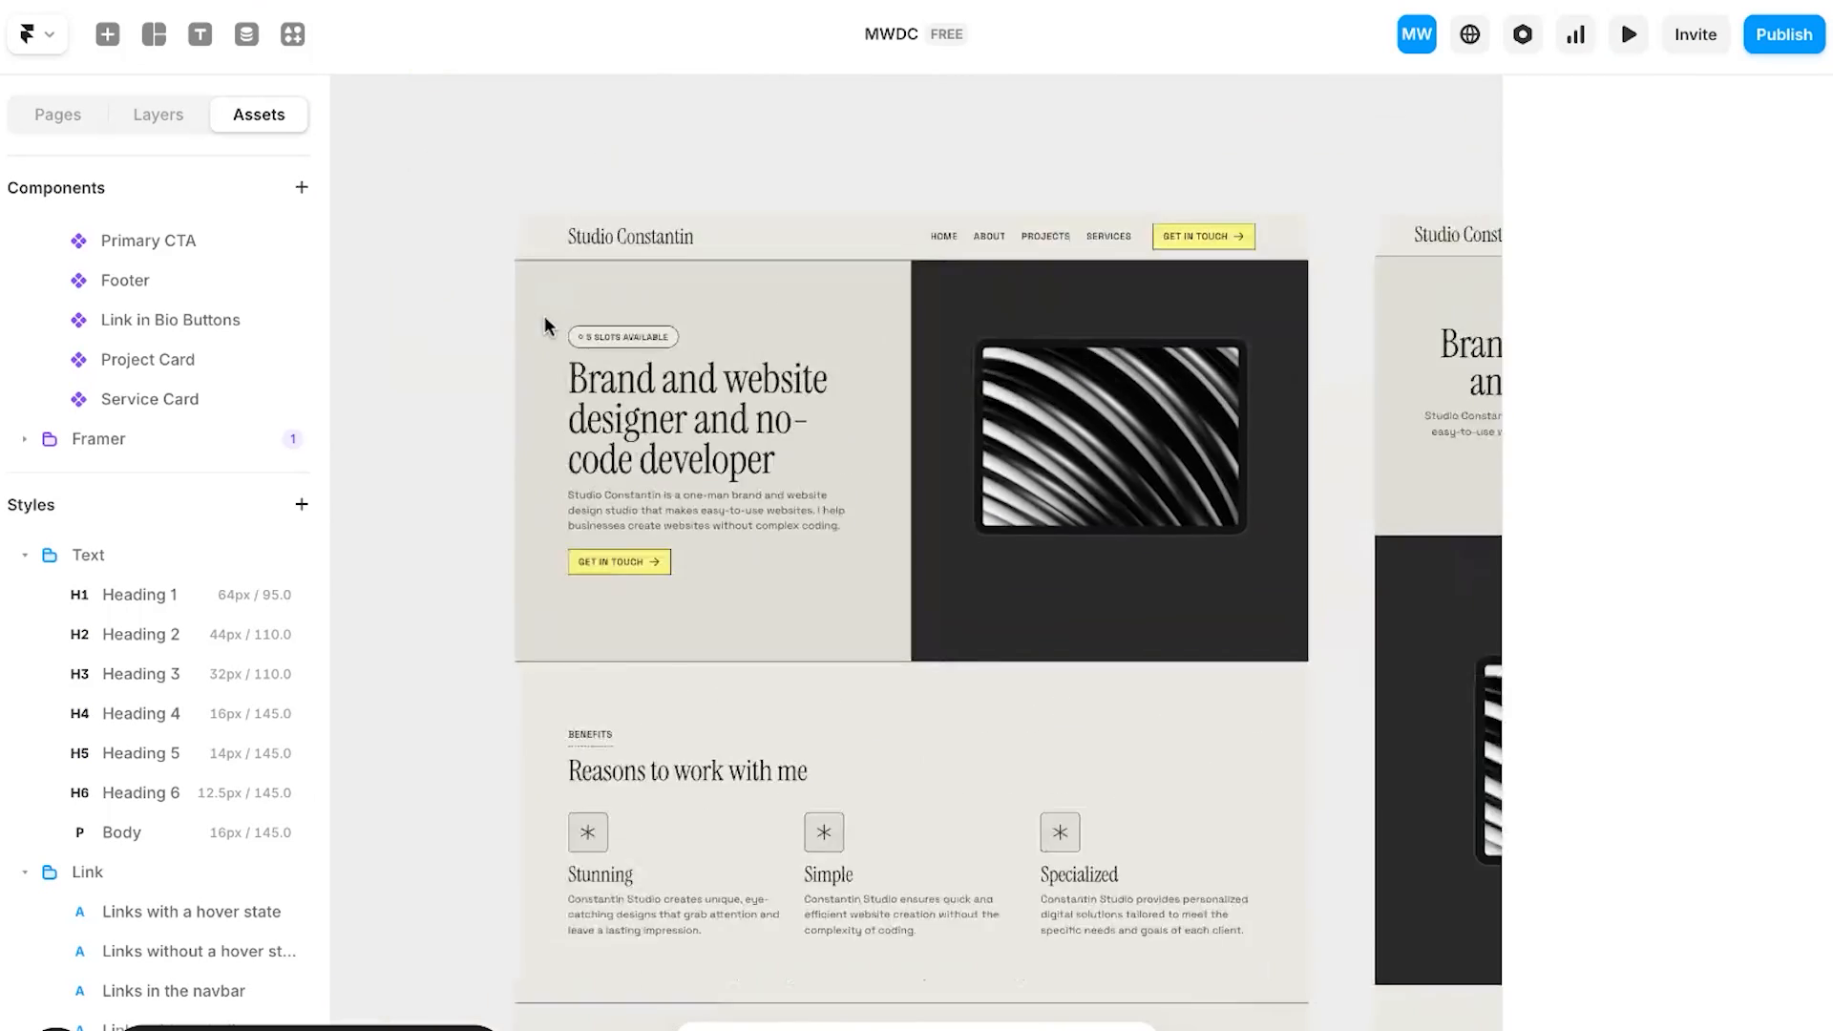
{"action": "scroll", "coordinate": [545, 317], "scroll_direction": "down", "scroll_amount": 3}
{"action": "scroll", "coordinate": [545, 317], "scroll_direction": "up", "scroll_amount": 2}
{"action": "scroll", "coordinate": [544, 317], "scroll_direction": "down", "scroll_amount": 1}
{"action": "scroll", "coordinate": [544, 317], "scroll_direction": "right", "scroll_amount": 1}
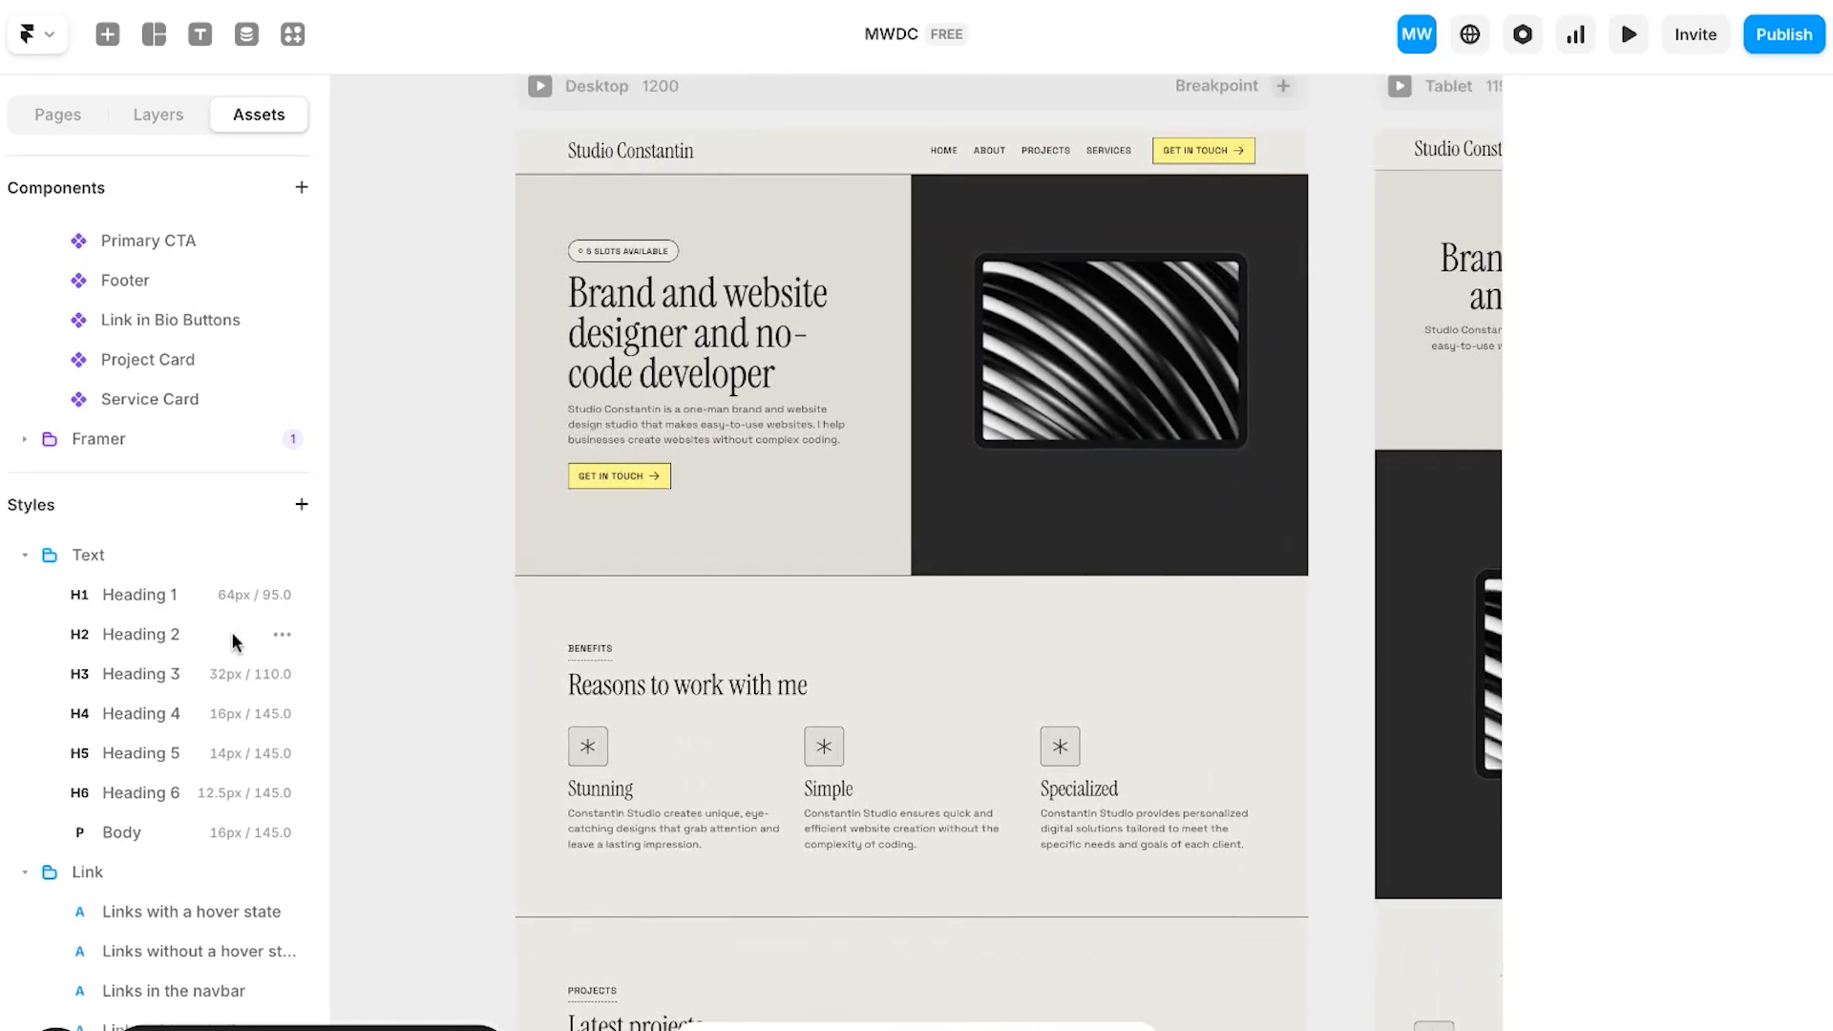
Step: Open the font choices of the Heading 1 text style, search for "Pic", clear the search and browse the full font list
{"action": "scroll", "coordinate": [232, 633], "scroll_direction": "down", "scroll_amount": 3}
{"action": "scroll", "coordinate": [232, 632], "scroll_direction": "up", "scroll_amount": 2}
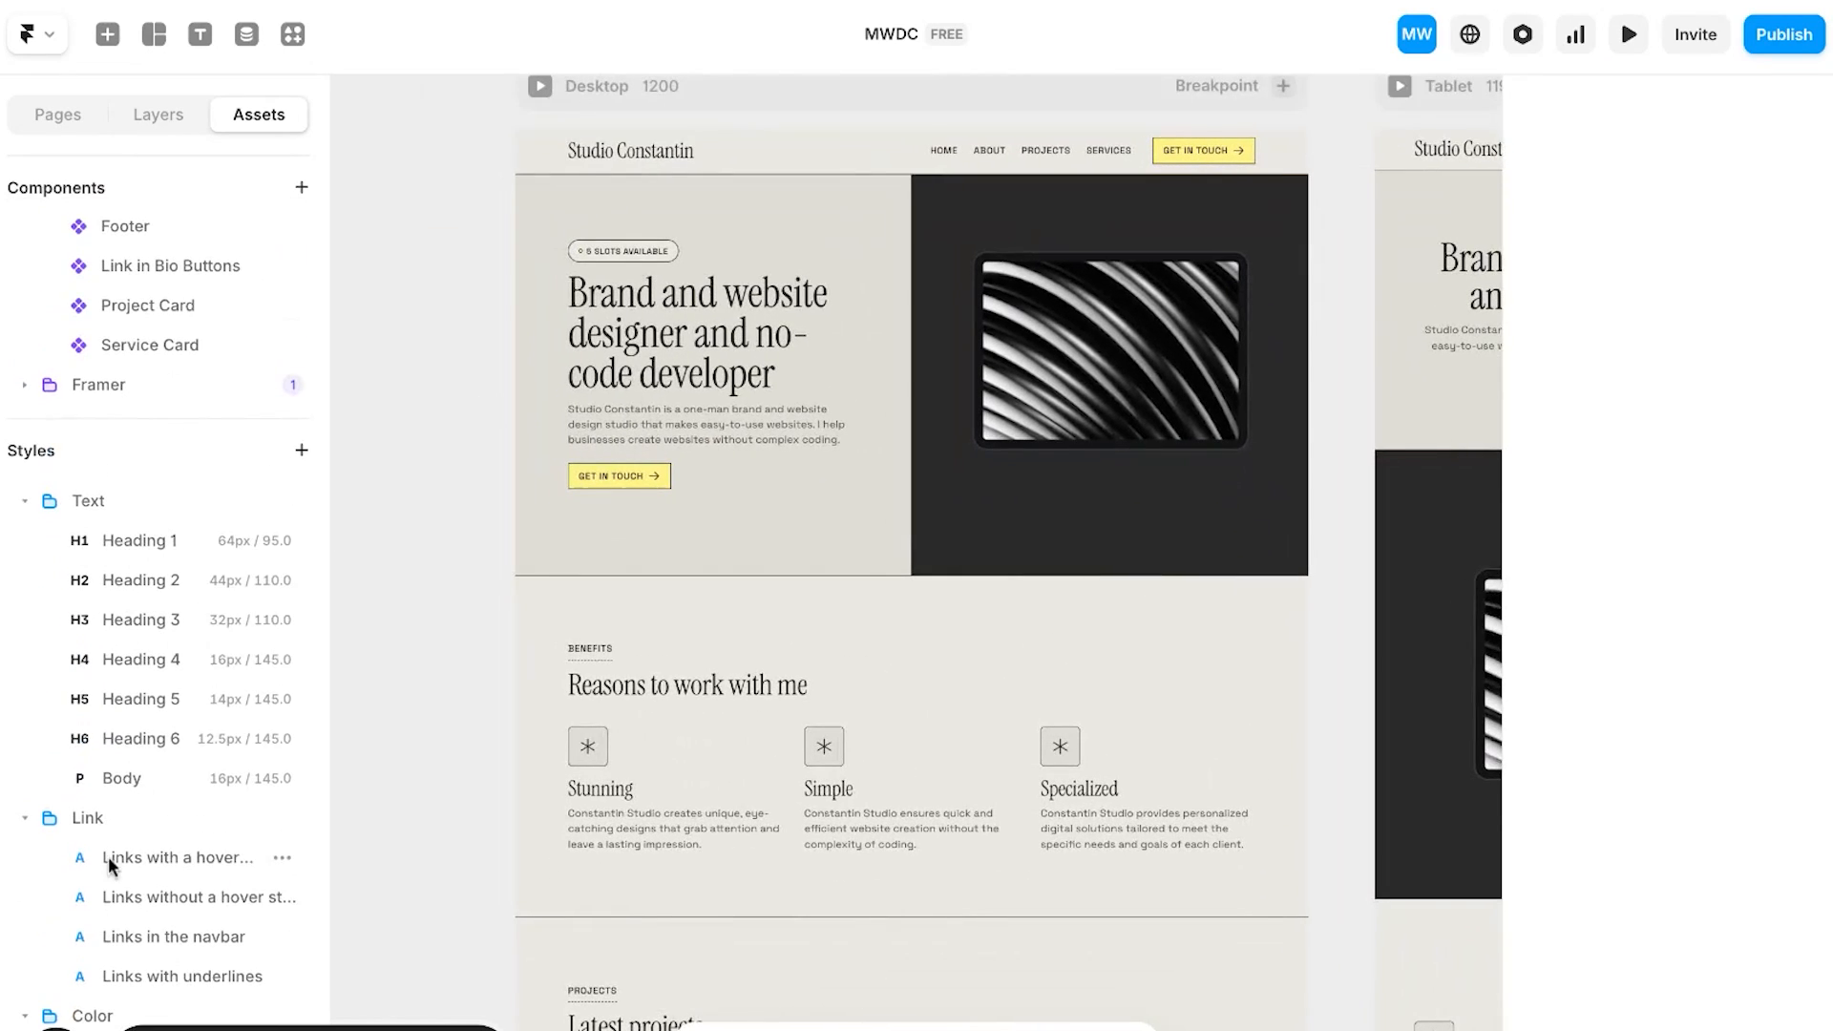
{"action": "scroll", "coordinate": [143, 602], "scroll_direction": "down", "scroll_amount": 2}
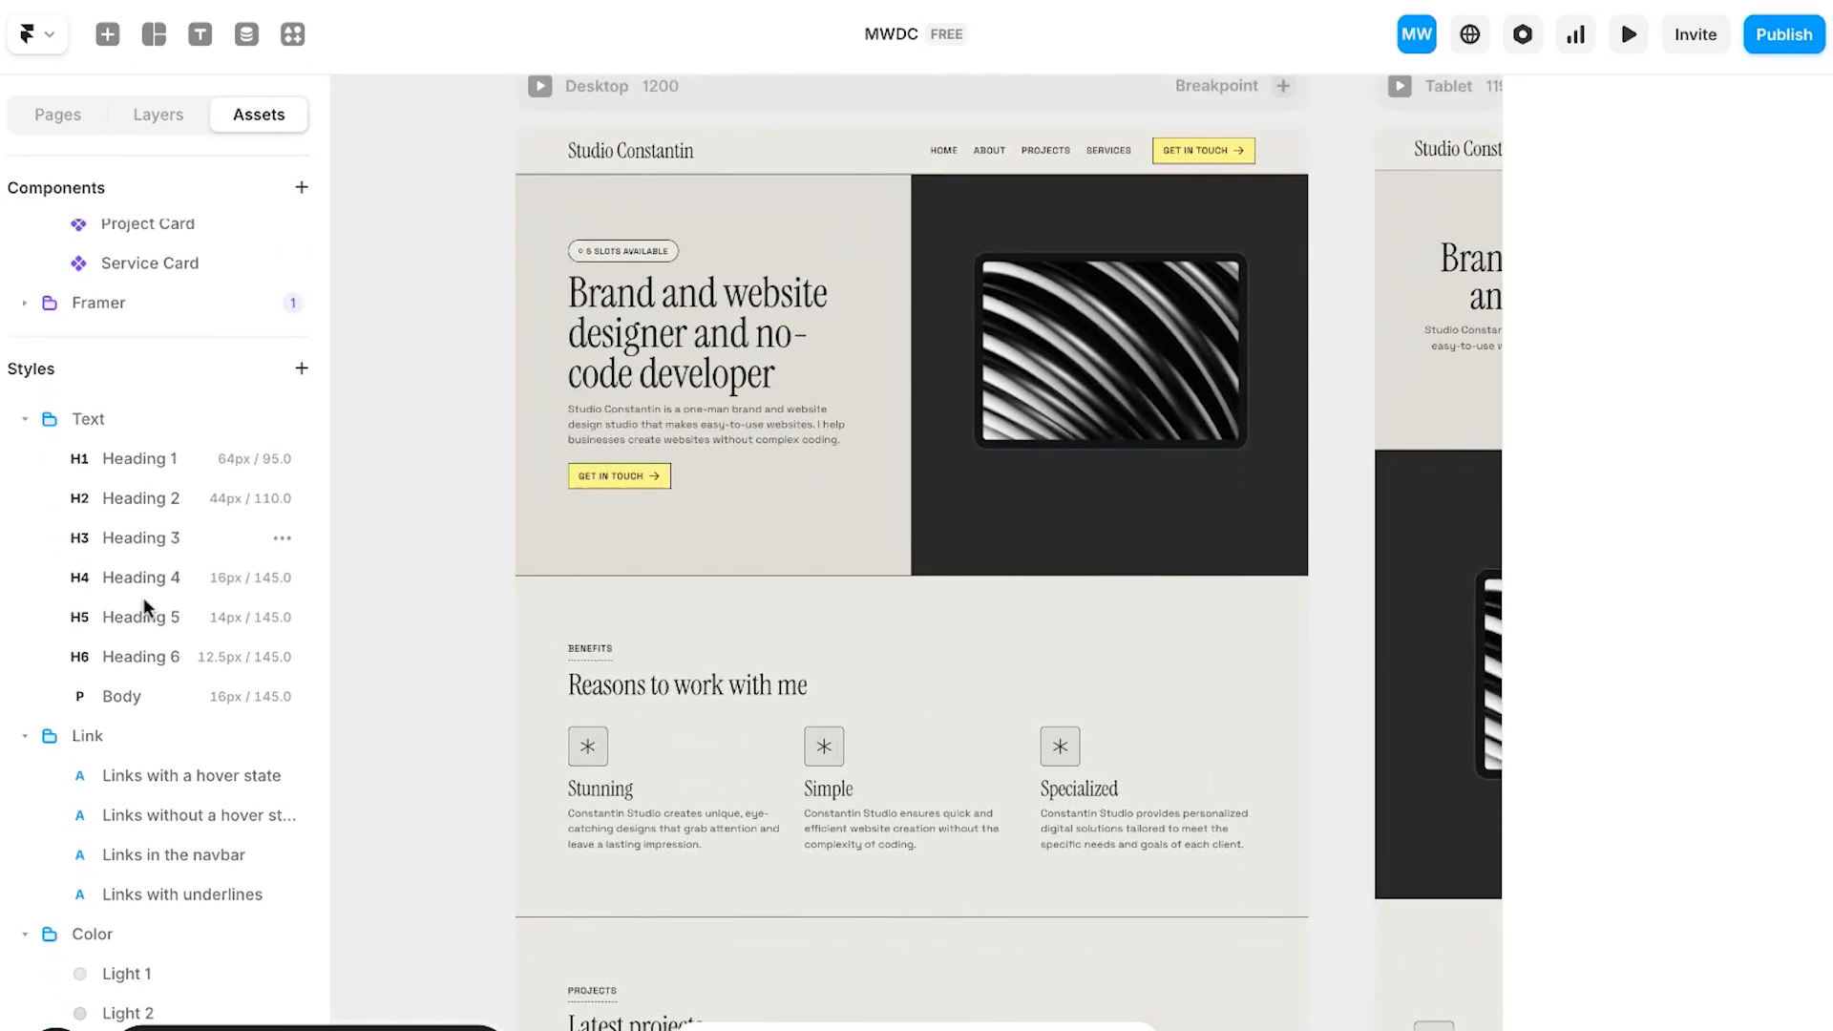
{"action": "left_click", "coordinate": [102, 446]}
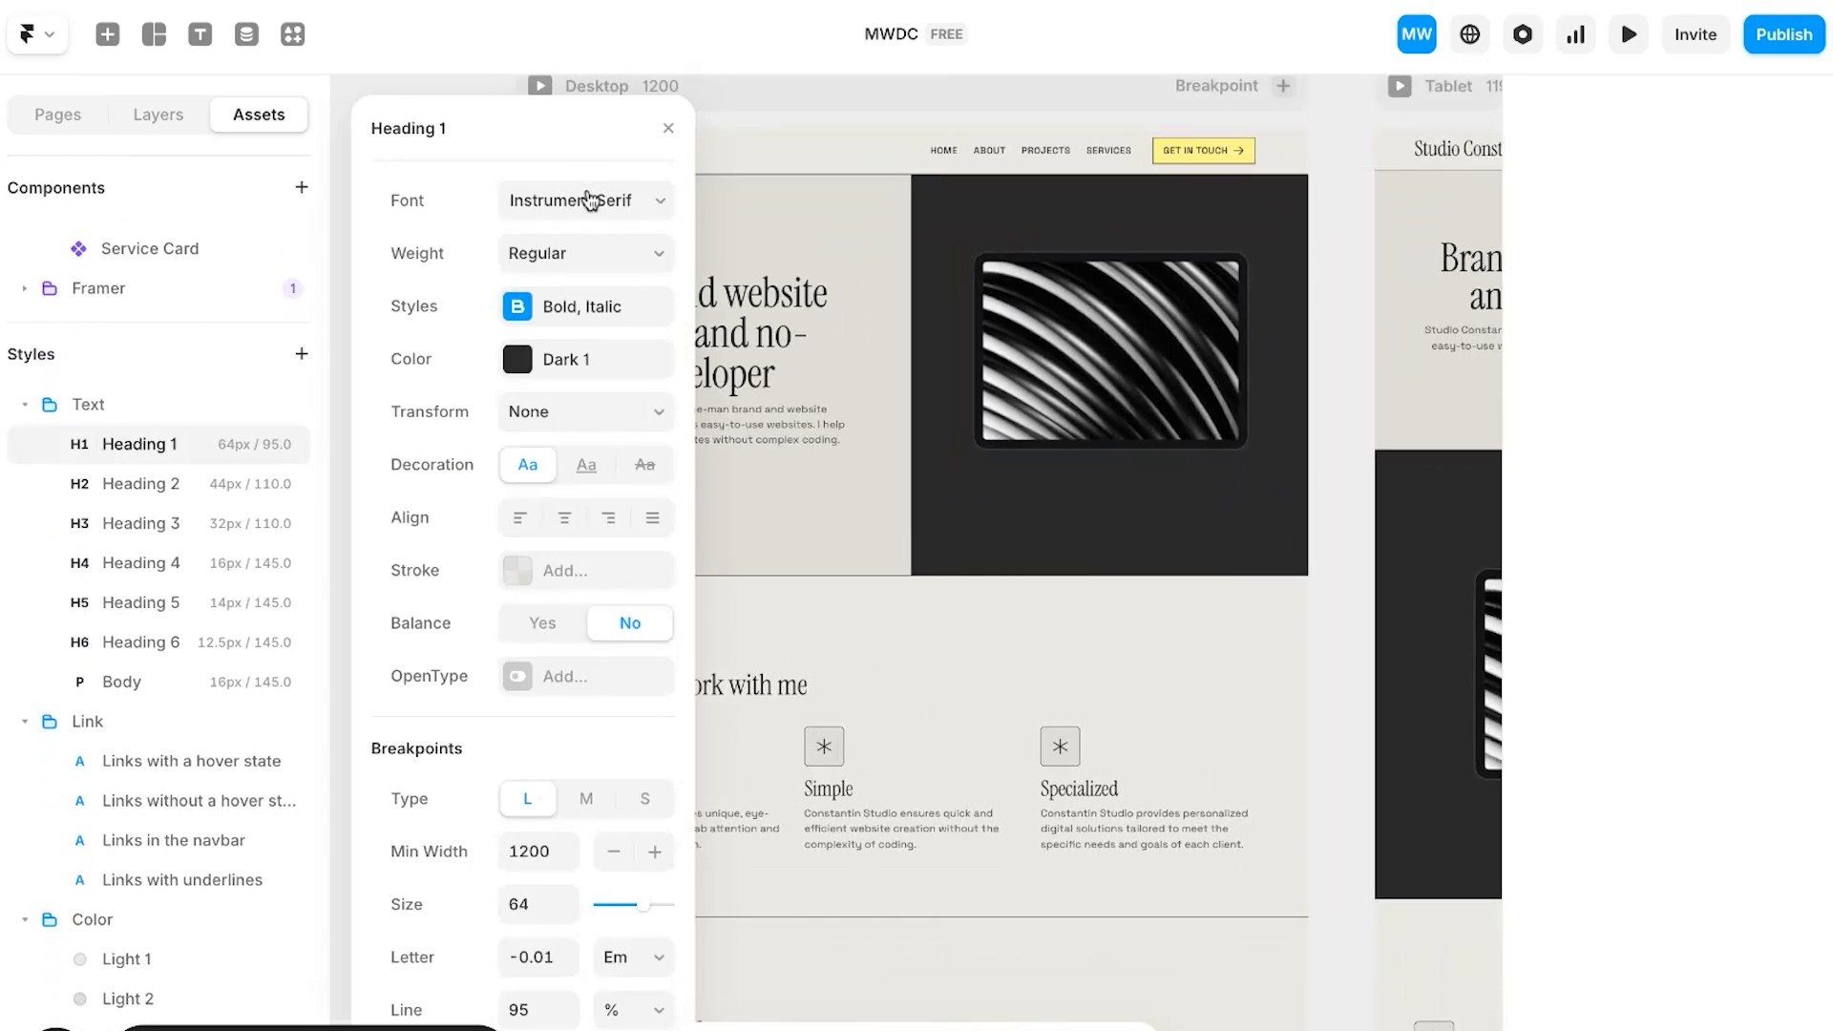
{"action": "left_click", "coordinate": [590, 199]}
{"action": "type", "text": "Pic"}
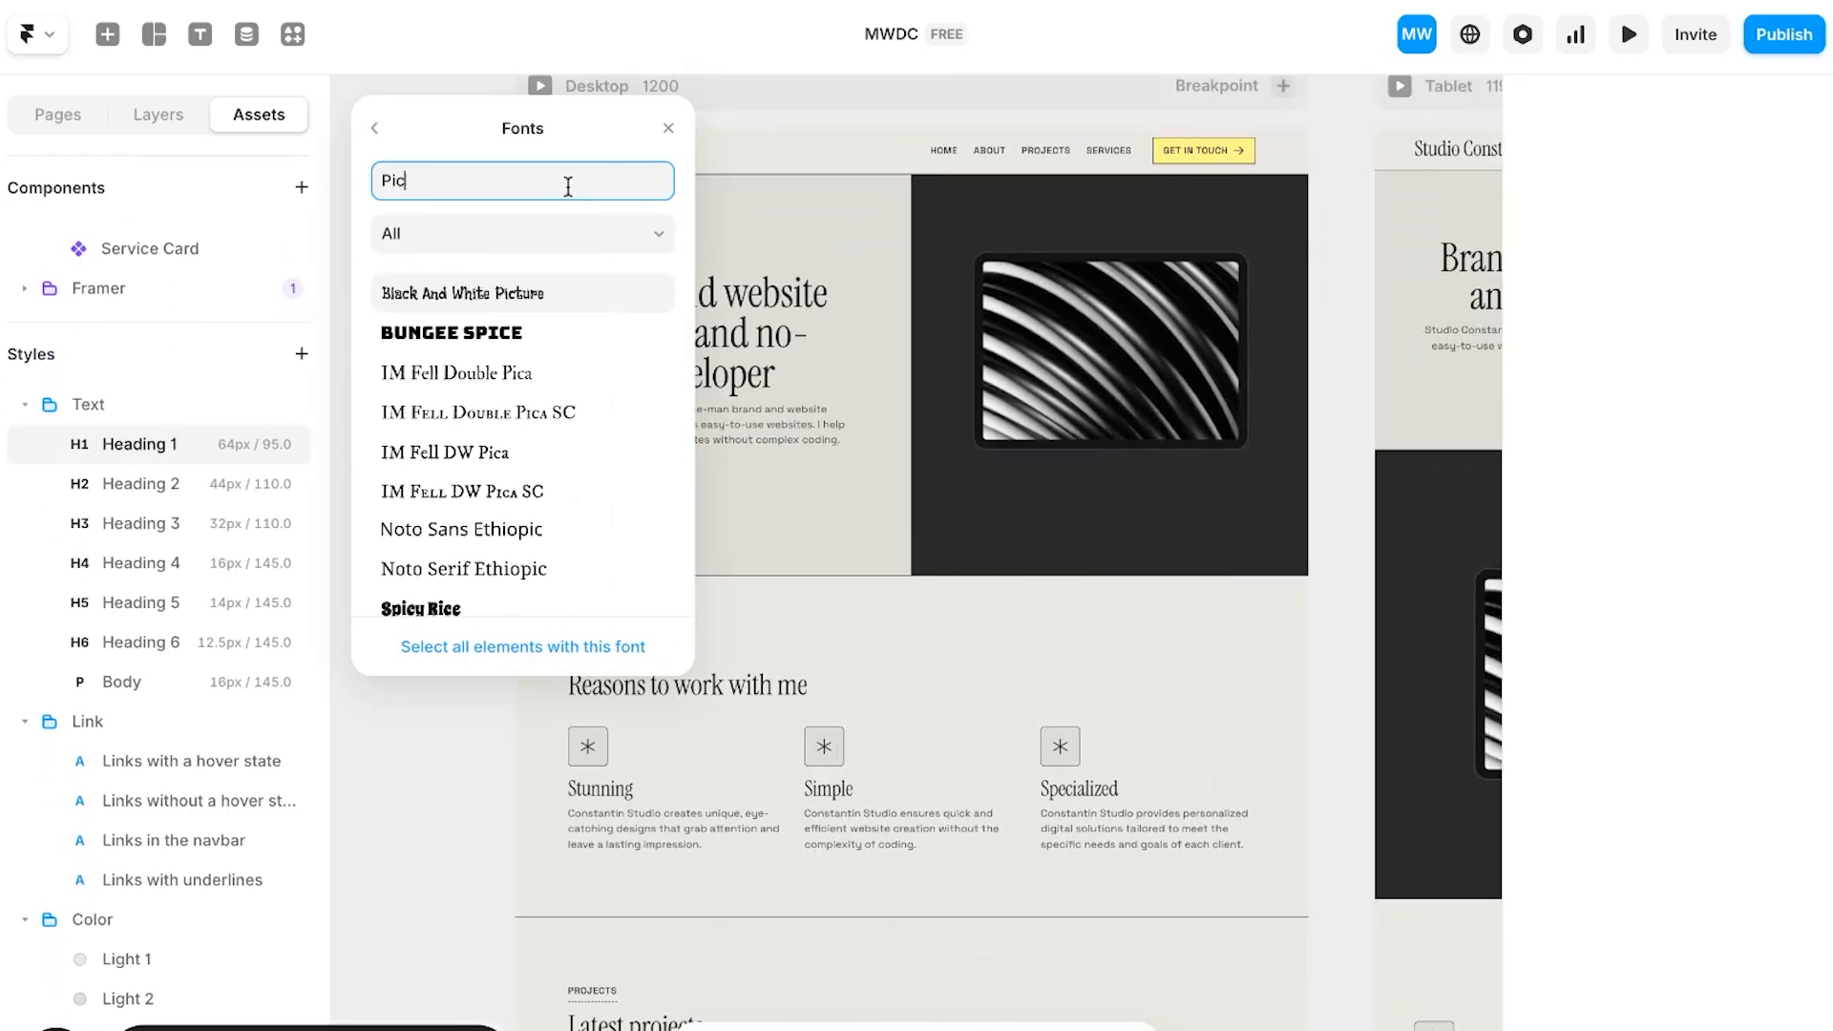
{"action": "key", "text": "BackSpace"}
{"action": "key", "text": "BackSpace"}
{"action": "key", "text": "BackSpace"}
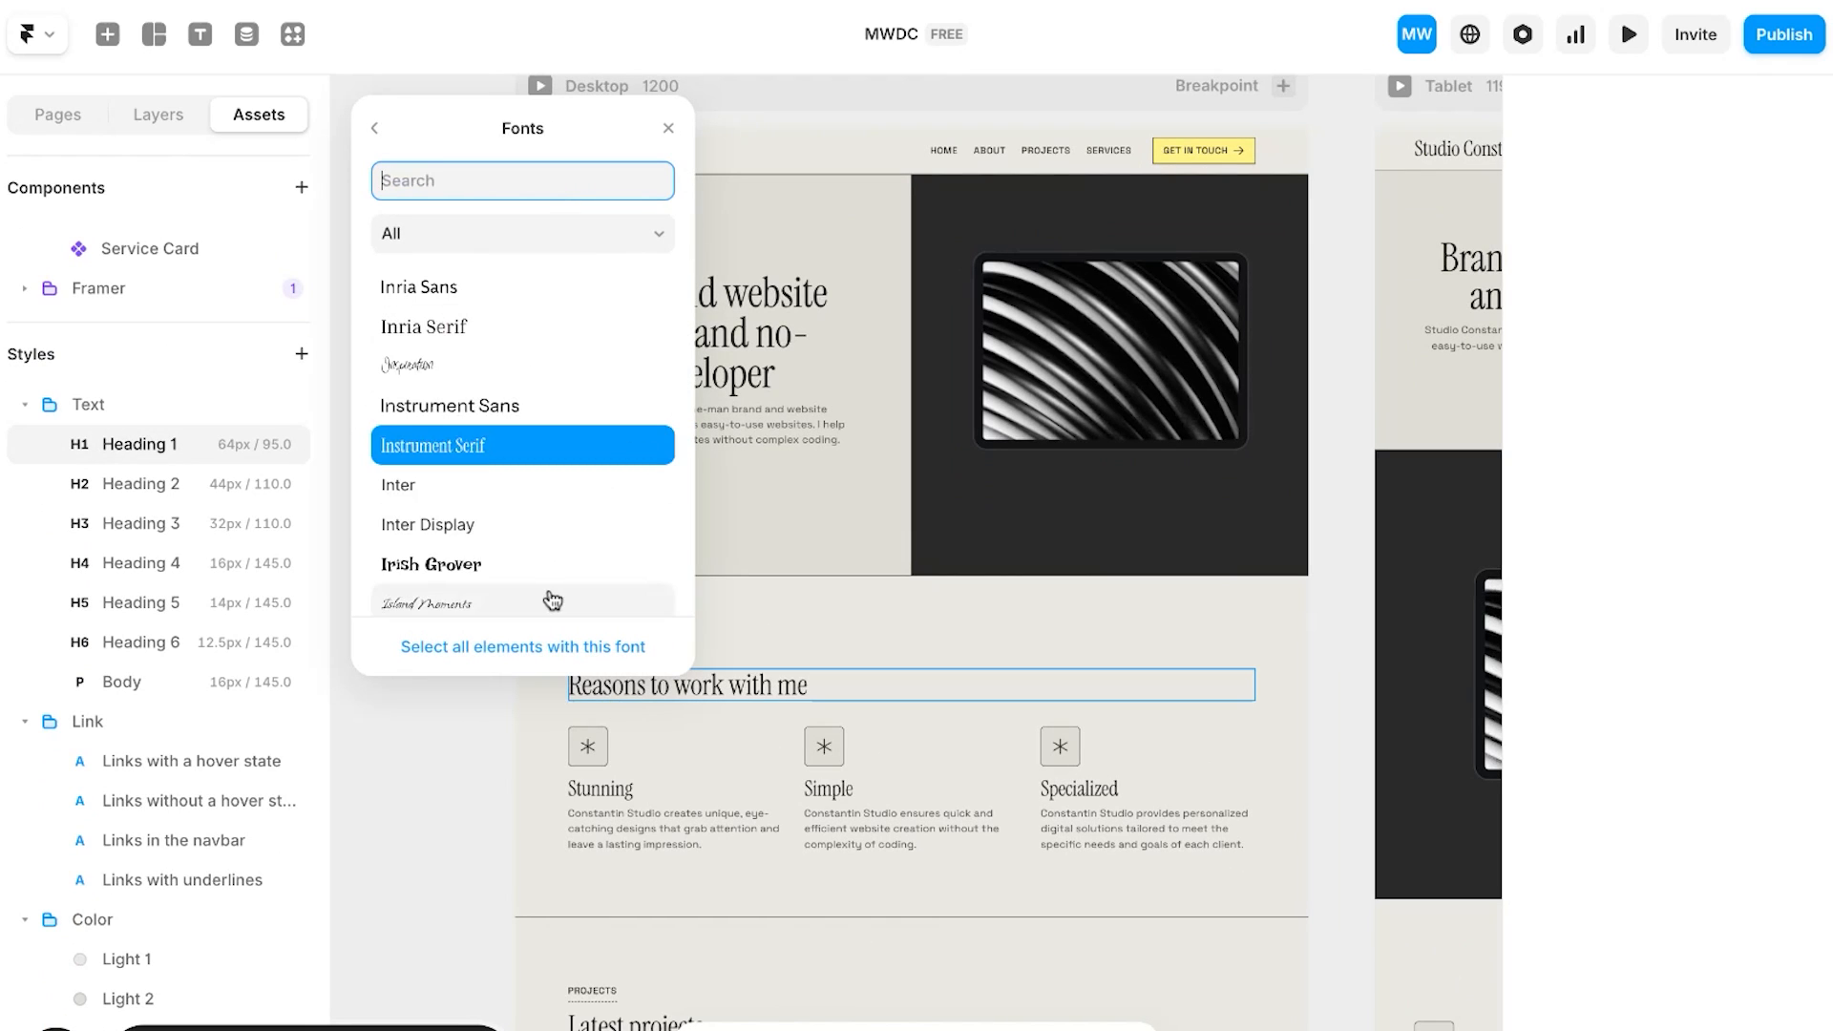
{"action": "scroll", "coordinate": [564, 398], "scroll_direction": "down", "scroll_amount": 20}
{"action": "scroll", "coordinate": [565, 399], "scroll_direction": "down", "scroll_amount": 20}
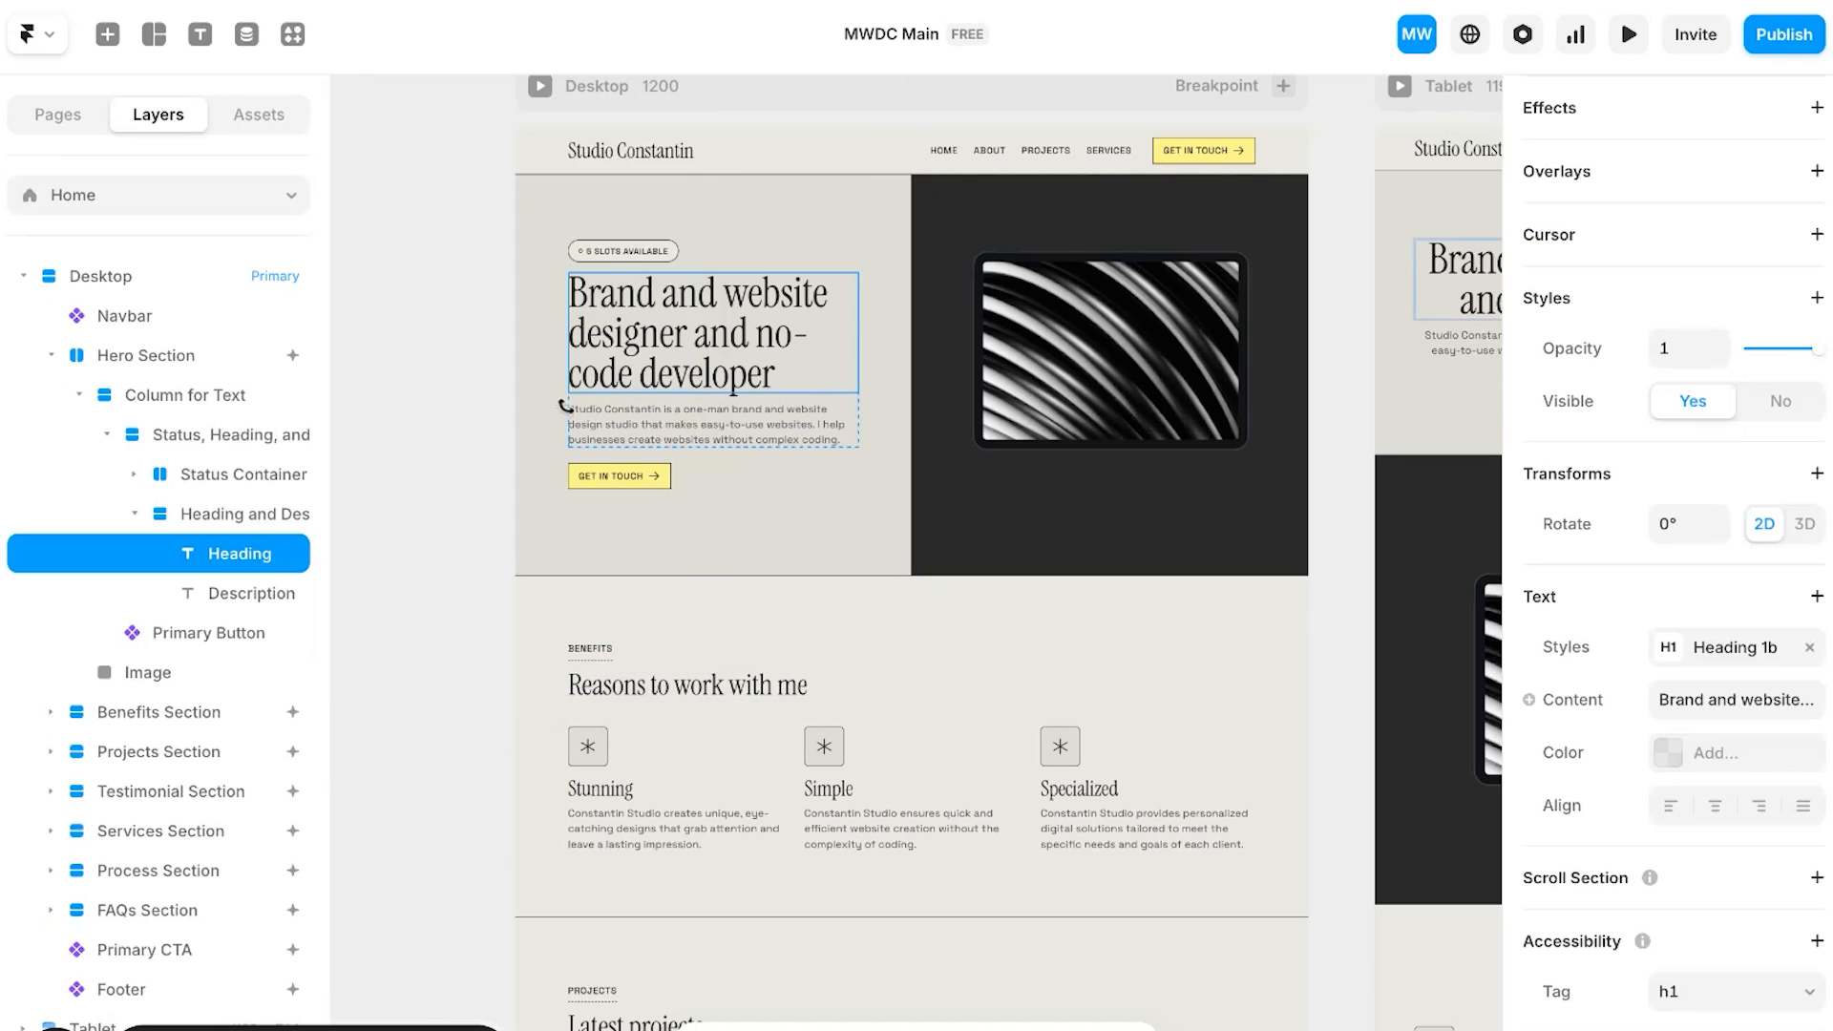
Step: Select the hero heading in the Desktop layout and review the project's text, link and color styles
{"action": "left_click", "coordinate": [451, 304]}
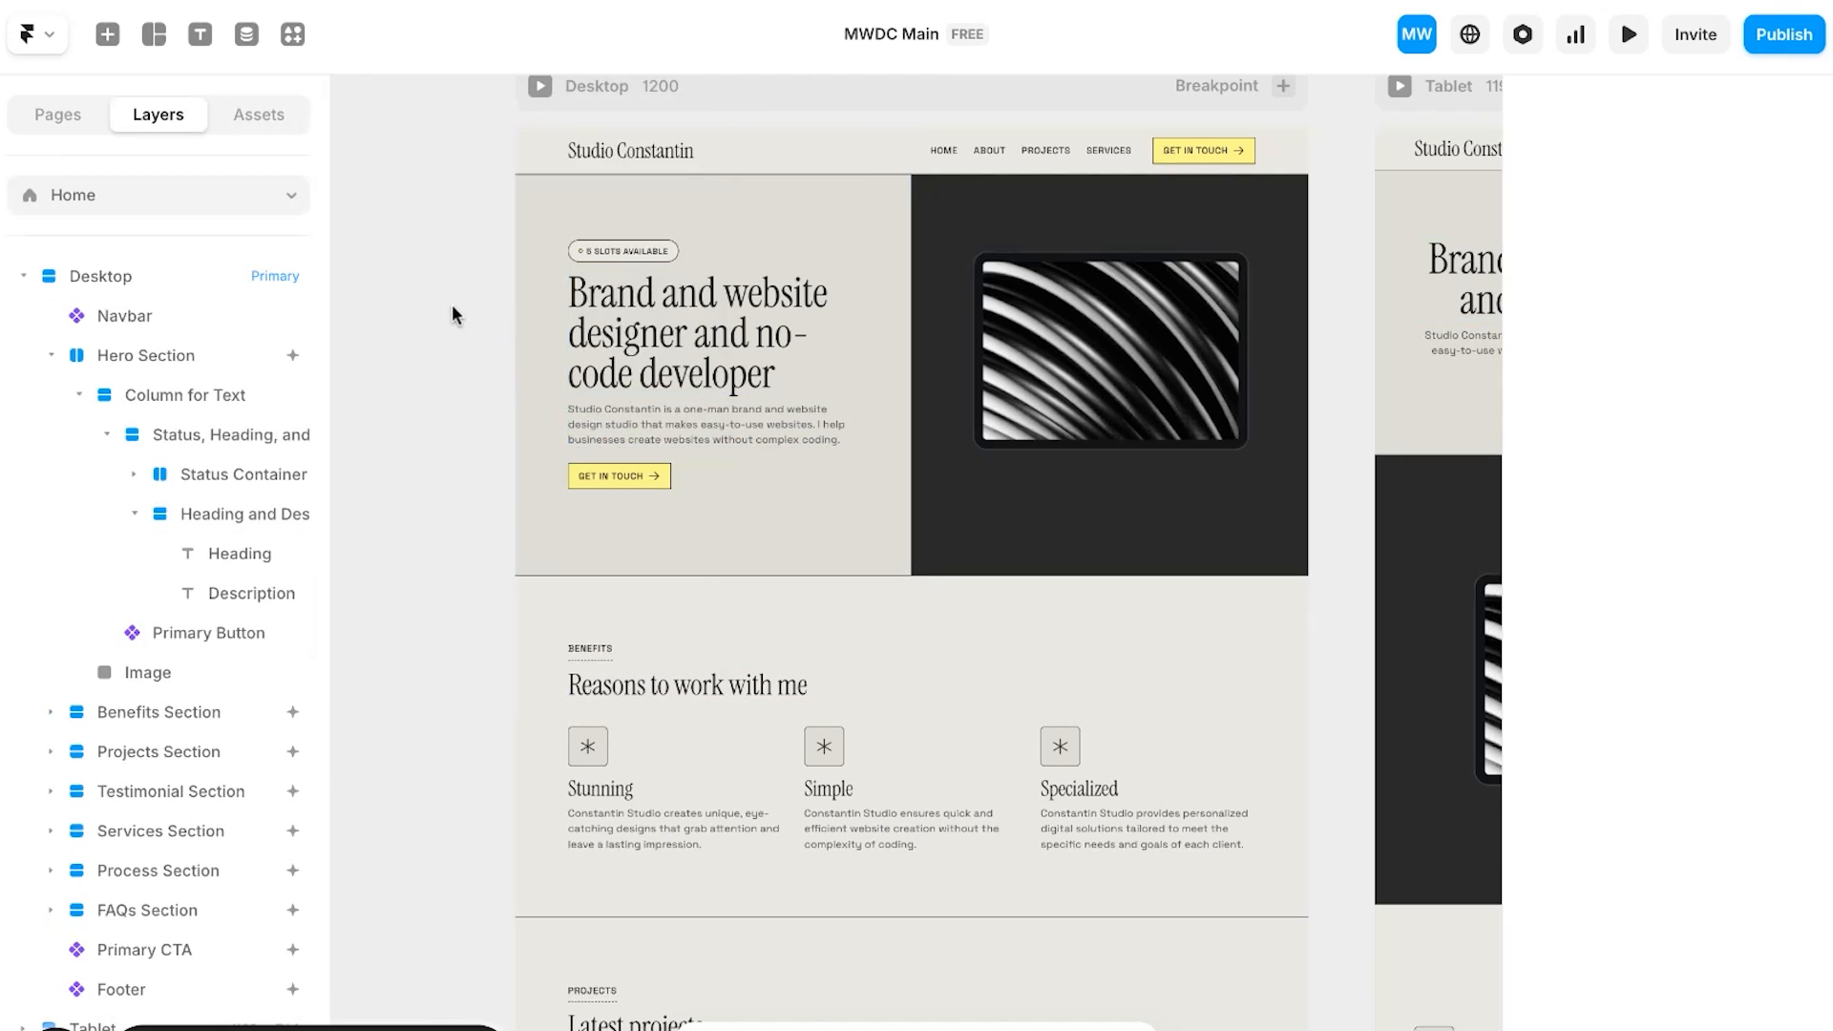
{"action": "left_click", "coordinate": [622, 324]}
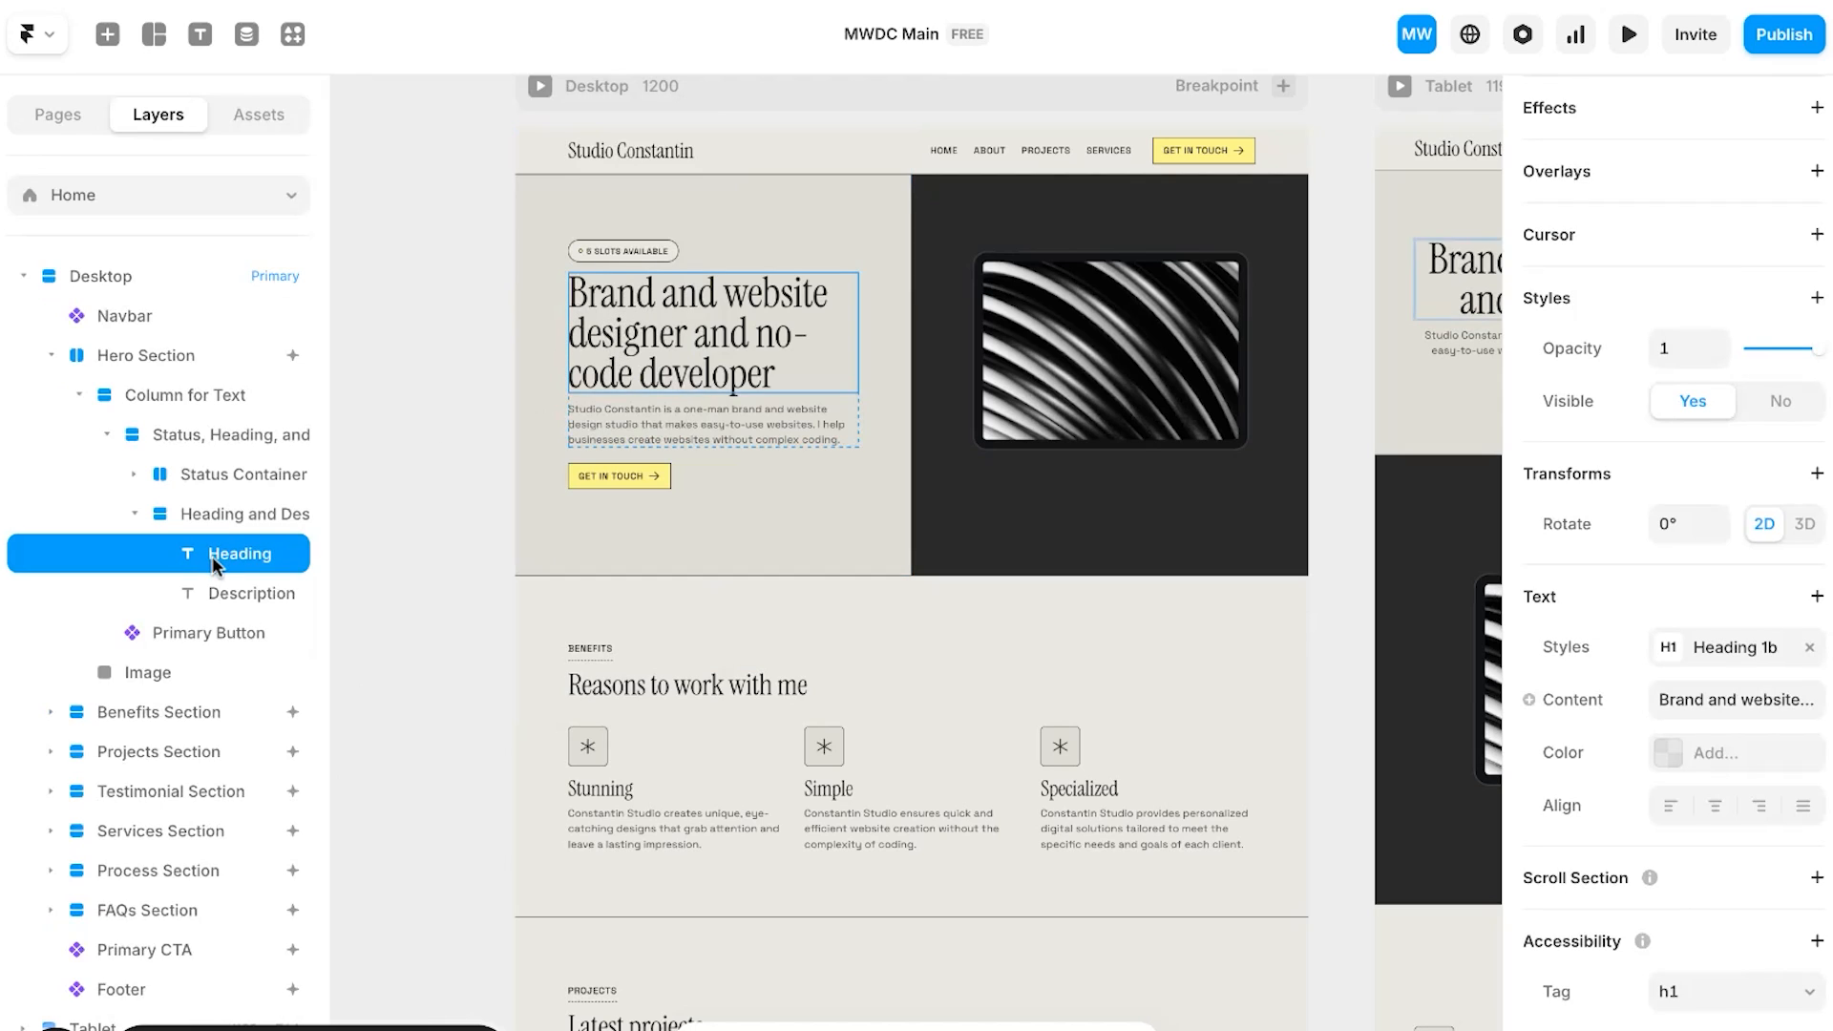
{"action": "left_click", "coordinate": [256, 115]}
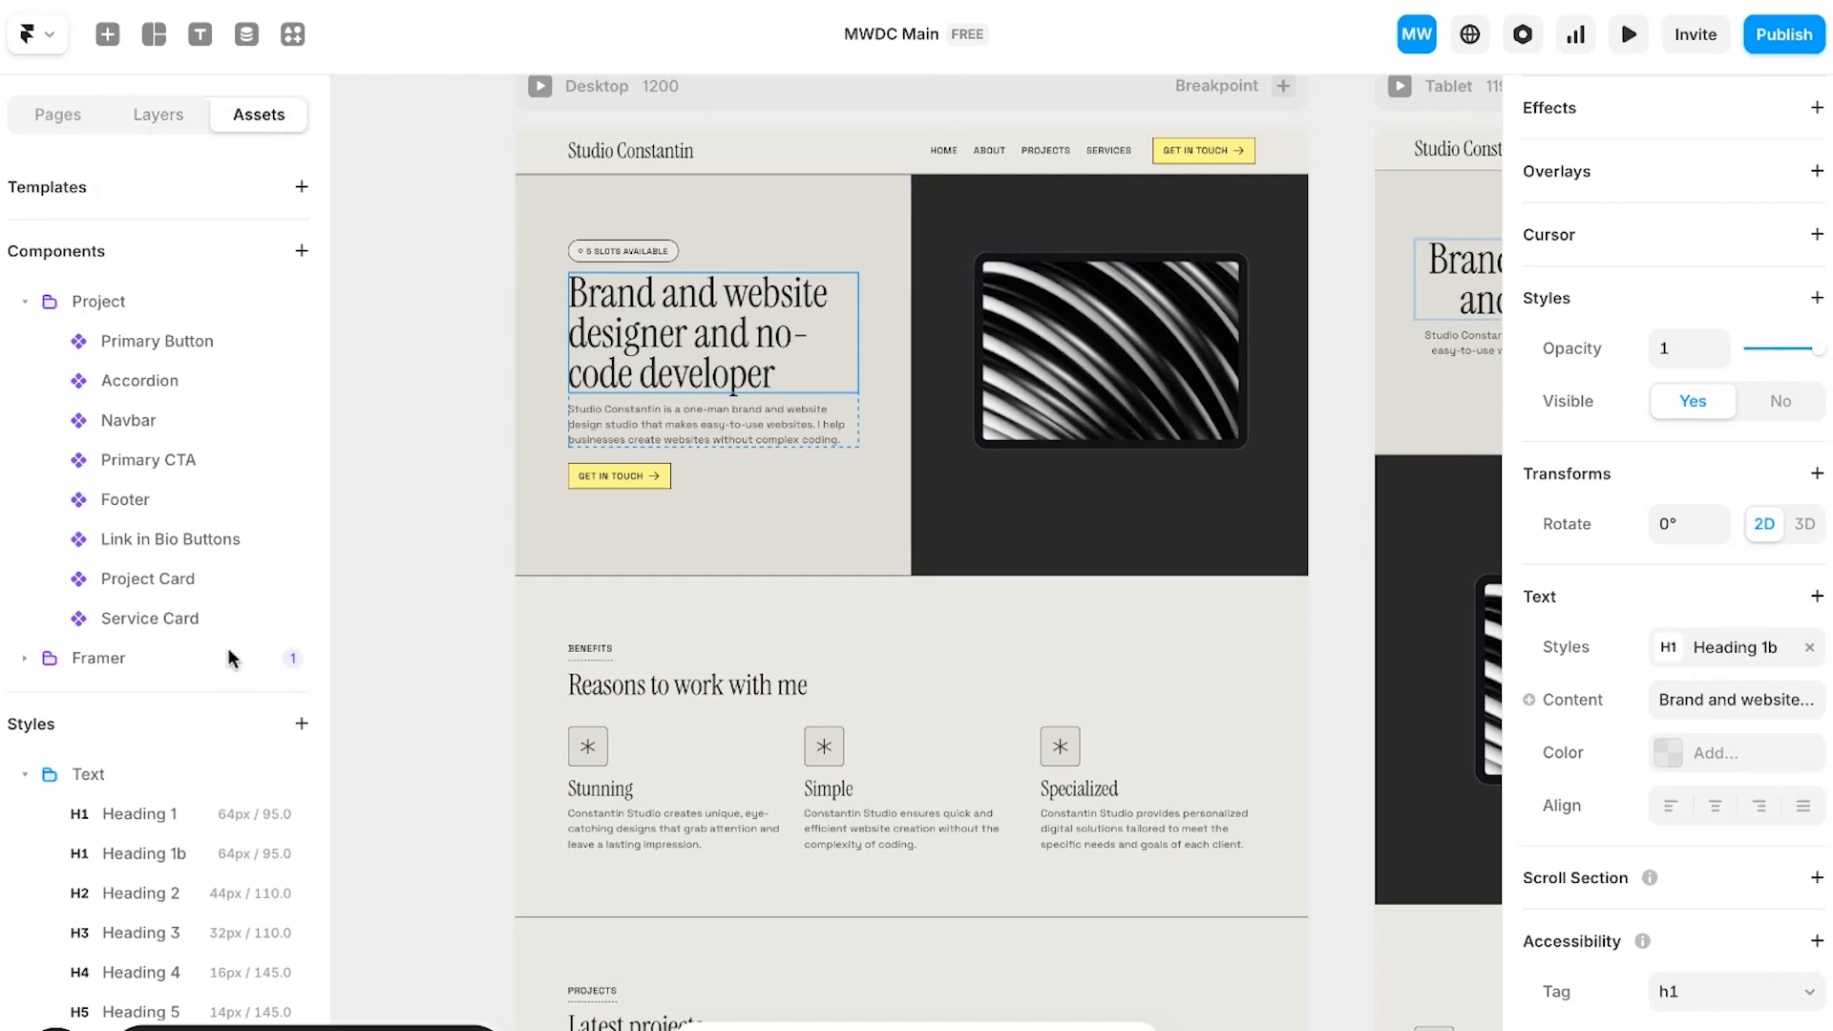
{"action": "scroll", "coordinate": [227, 658], "scroll_direction": "down", "scroll_amount": 5}
{"action": "scroll", "coordinate": [210, 865], "scroll_direction": "down", "scroll_amount": 3}
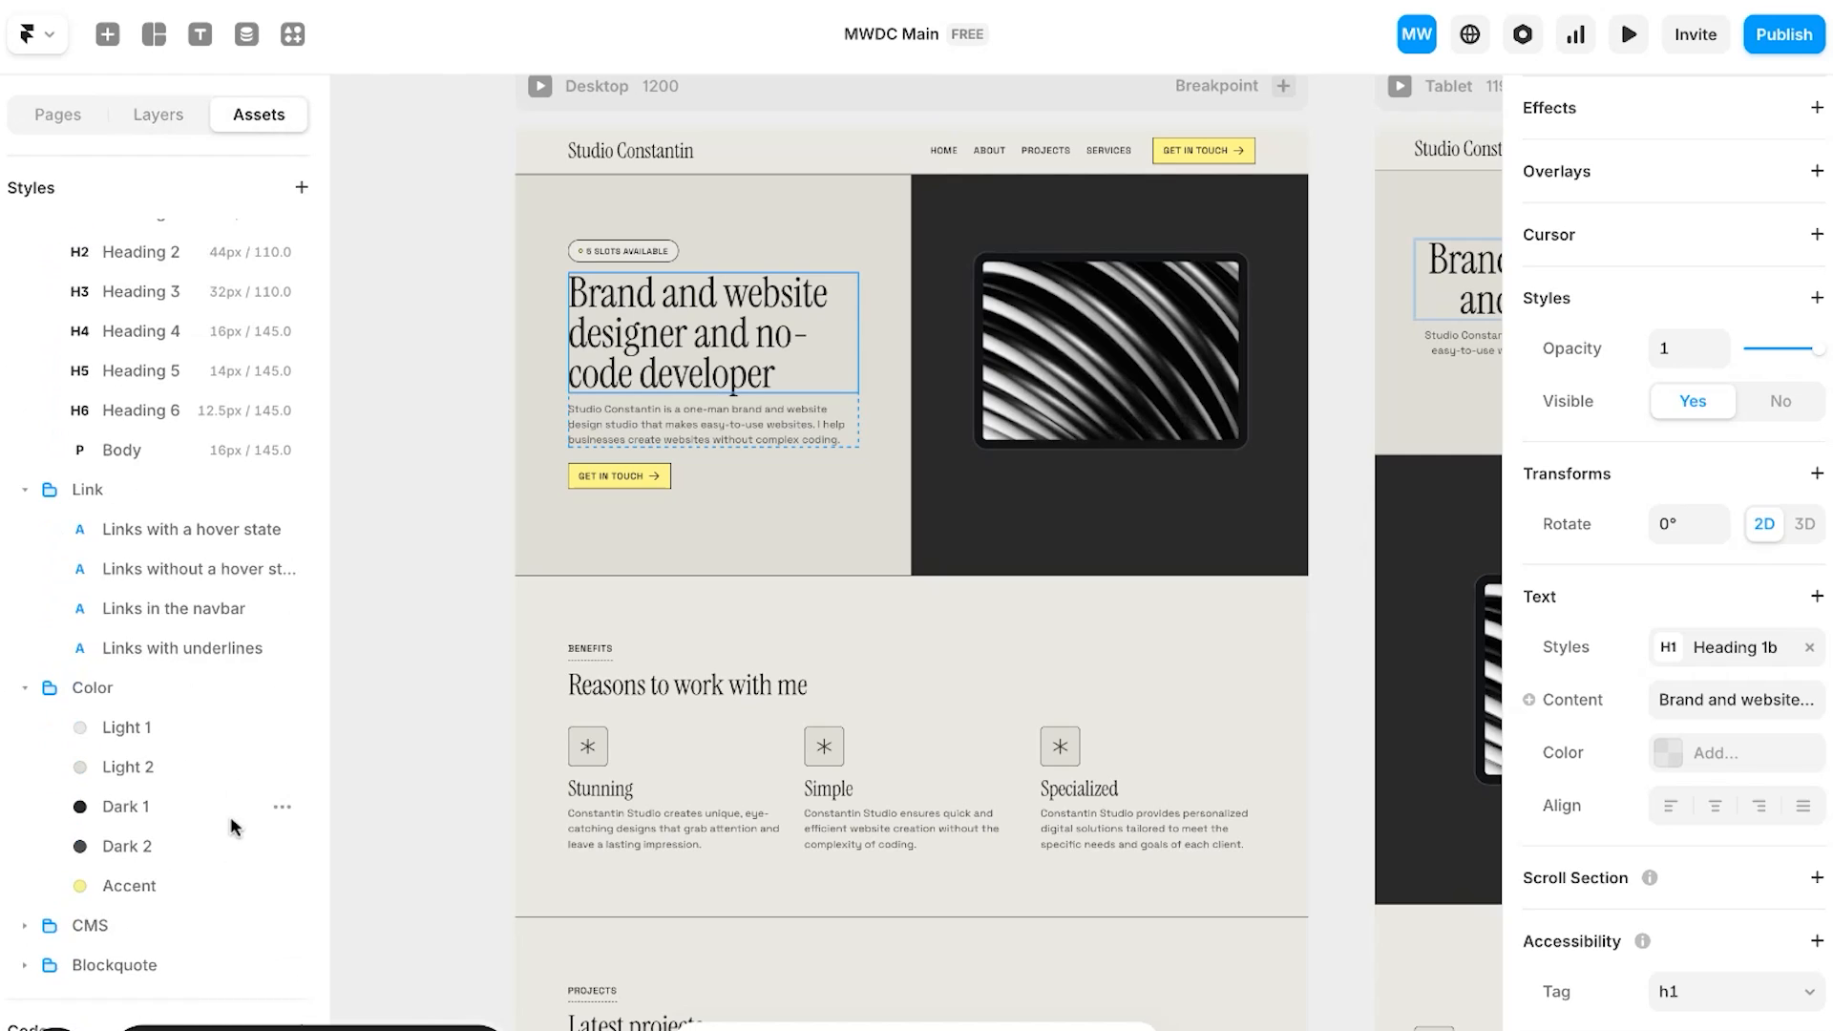
{"action": "scroll", "coordinate": [267, 423], "scroll_direction": "up", "scroll_amount": 2}
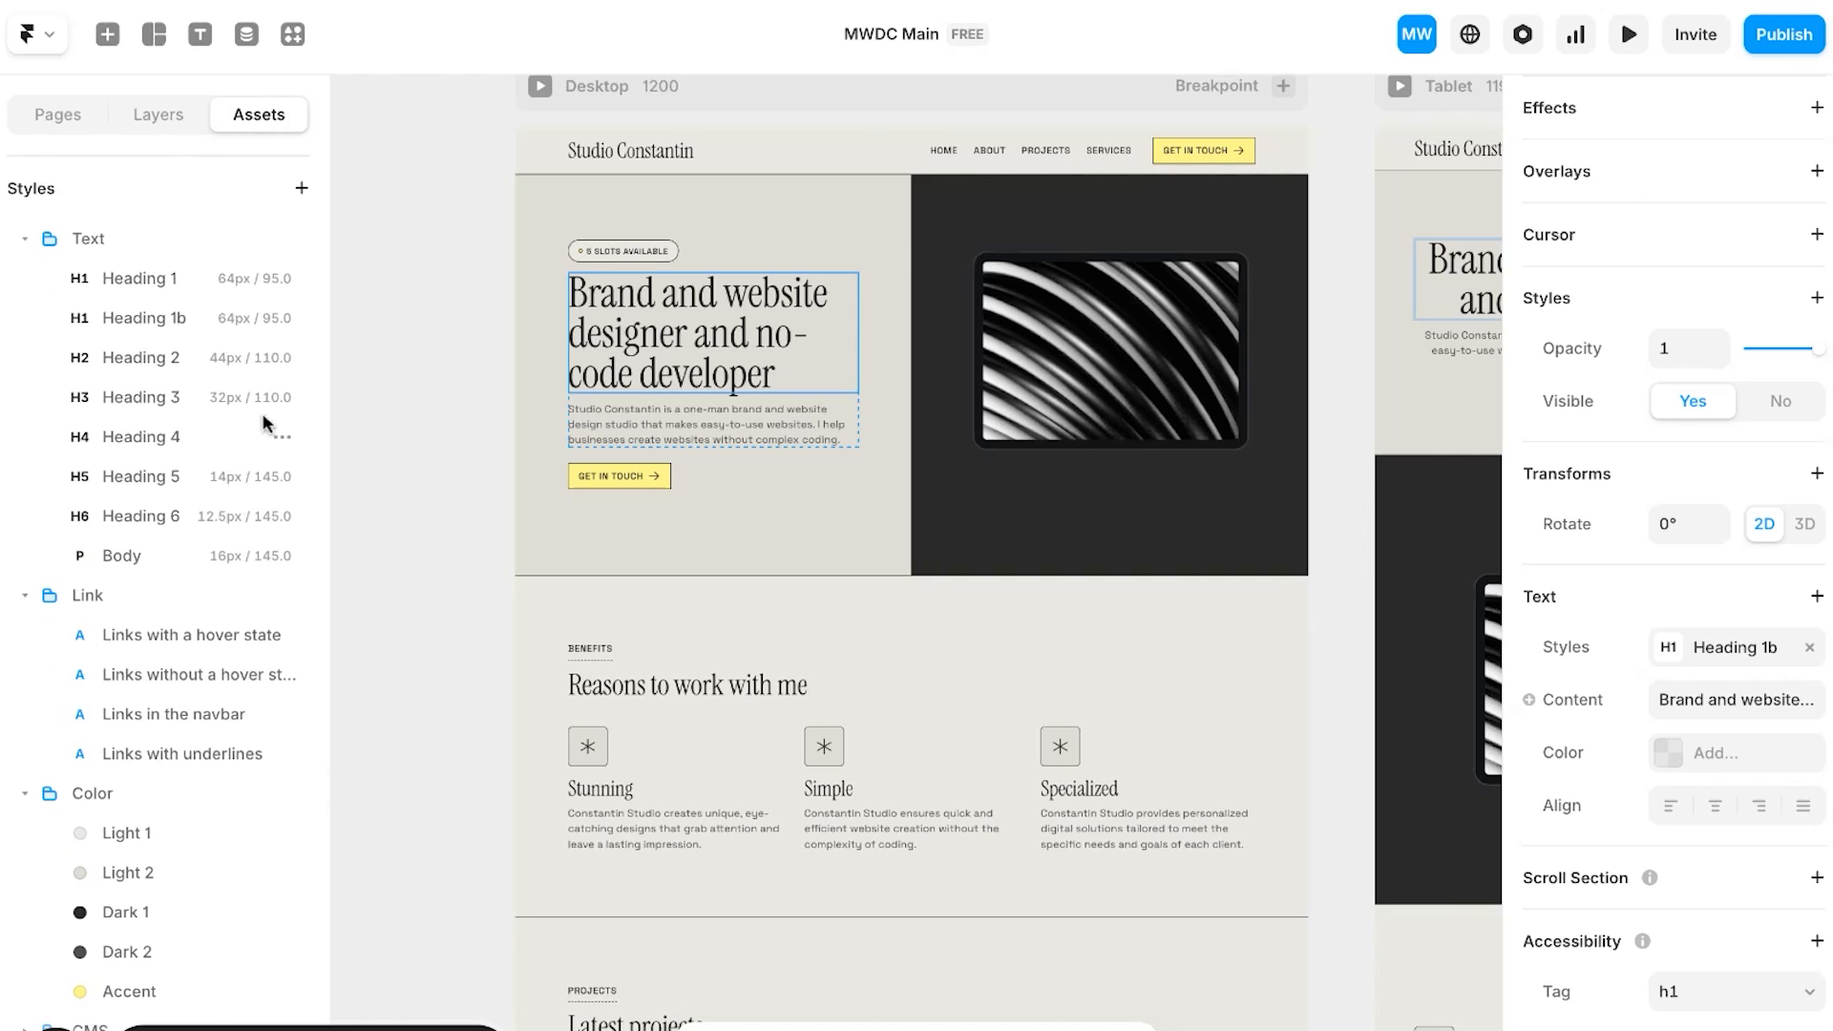
{"action": "scroll", "coordinate": [226, 276], "scroll_direction": "up", "scroll_amount": 1}
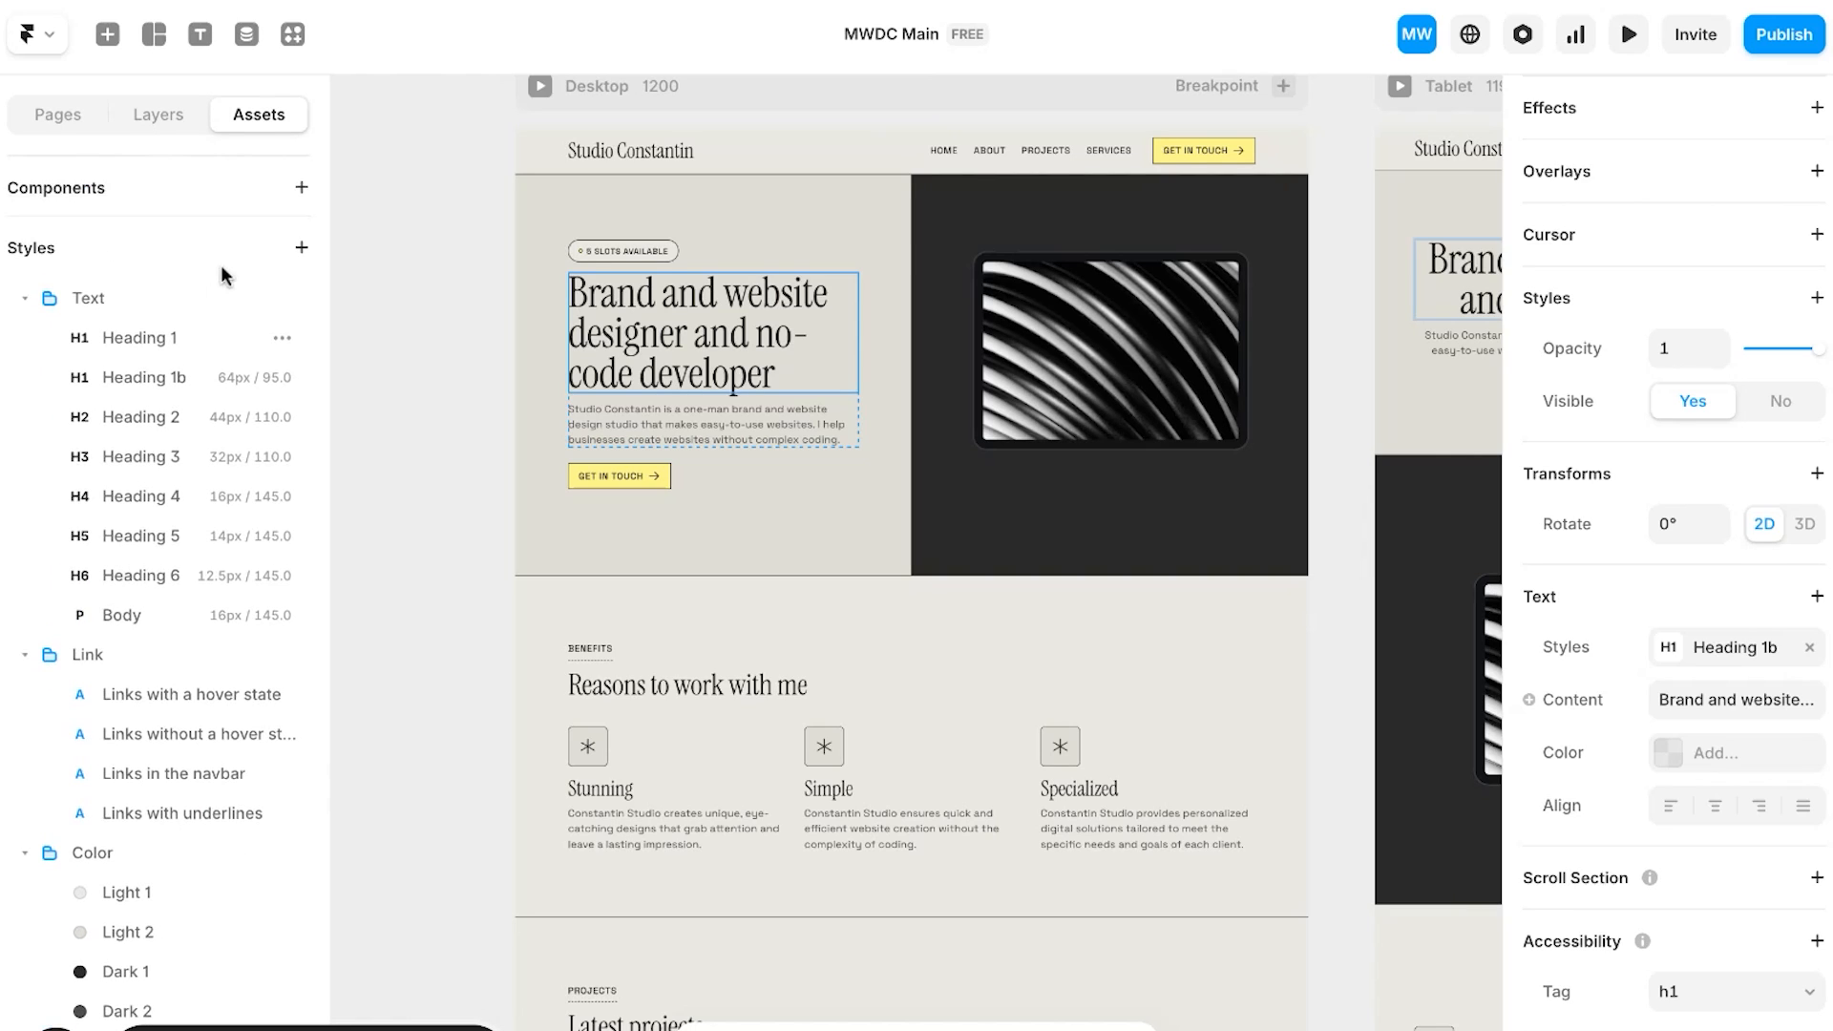
Step: Upload The Picnic Club Regular as a custom font and apply it to the Heading 1 text style
{"action": "left_click", "coordinate": [136, 340]}
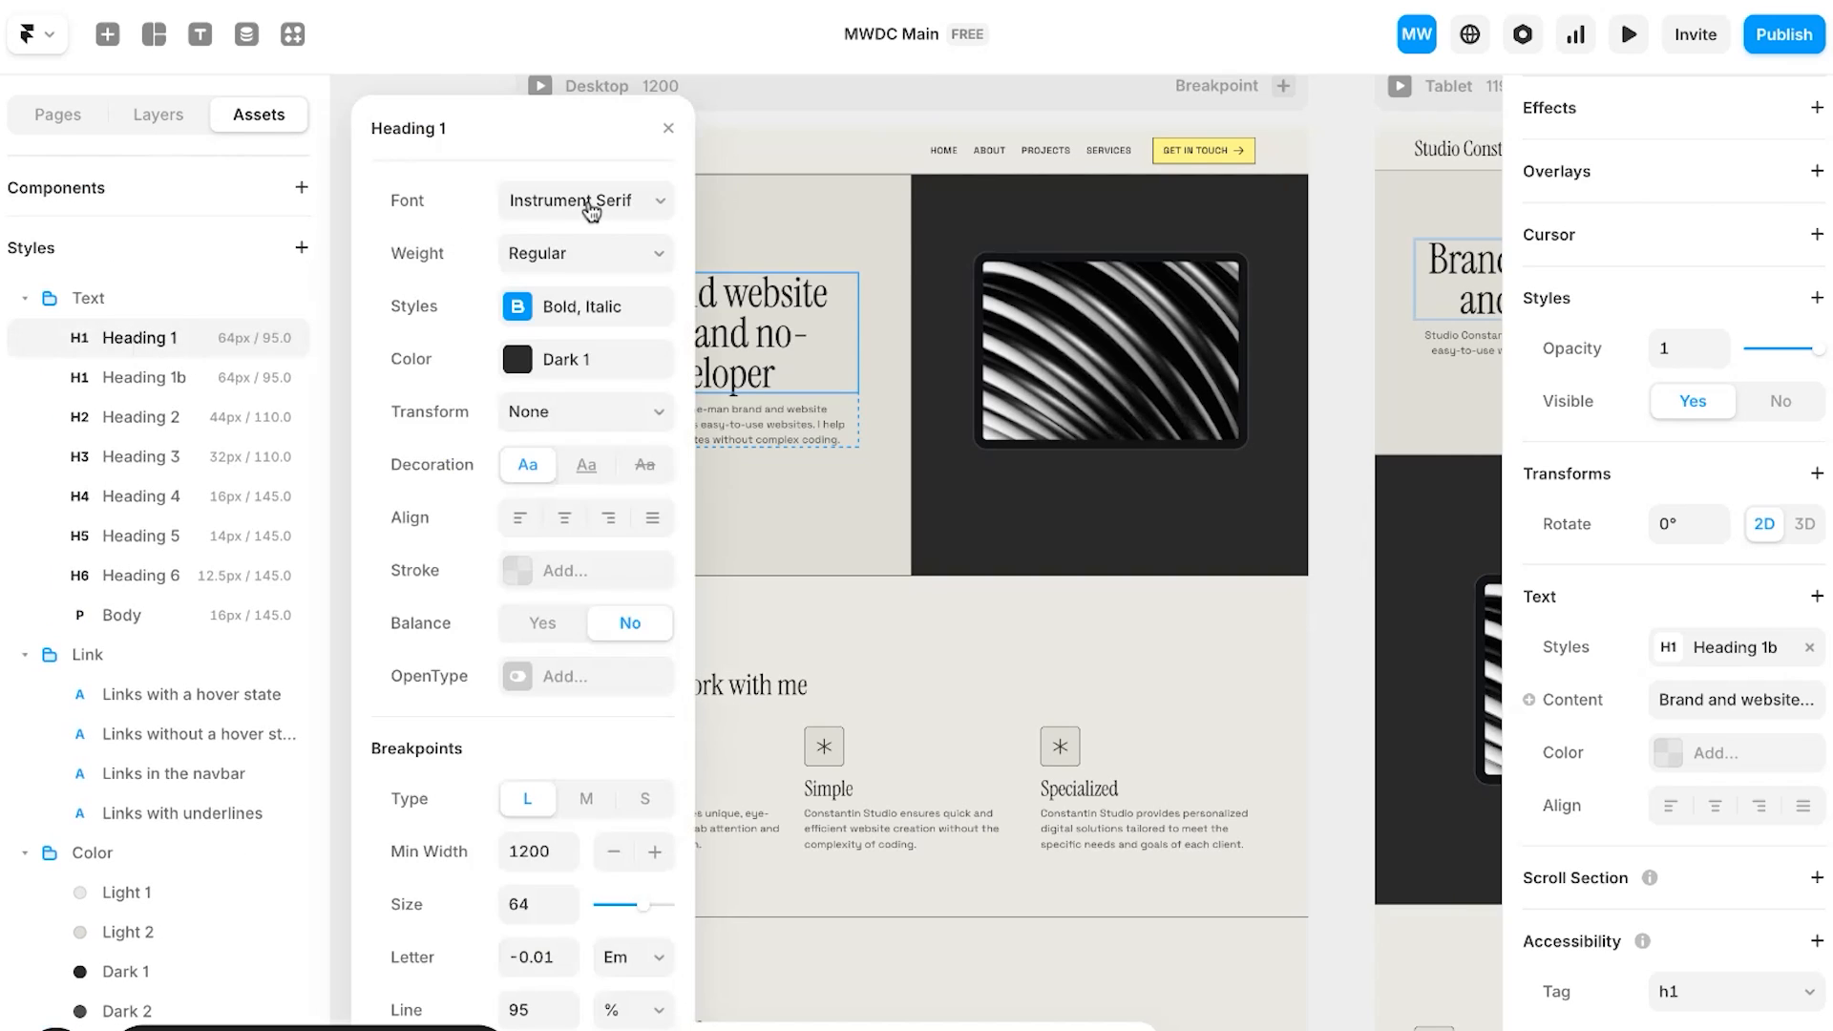
{"action": "left_click", "coordinate": [592, 212]}
{"action": "left_click", "coordinate": [656, 235]}
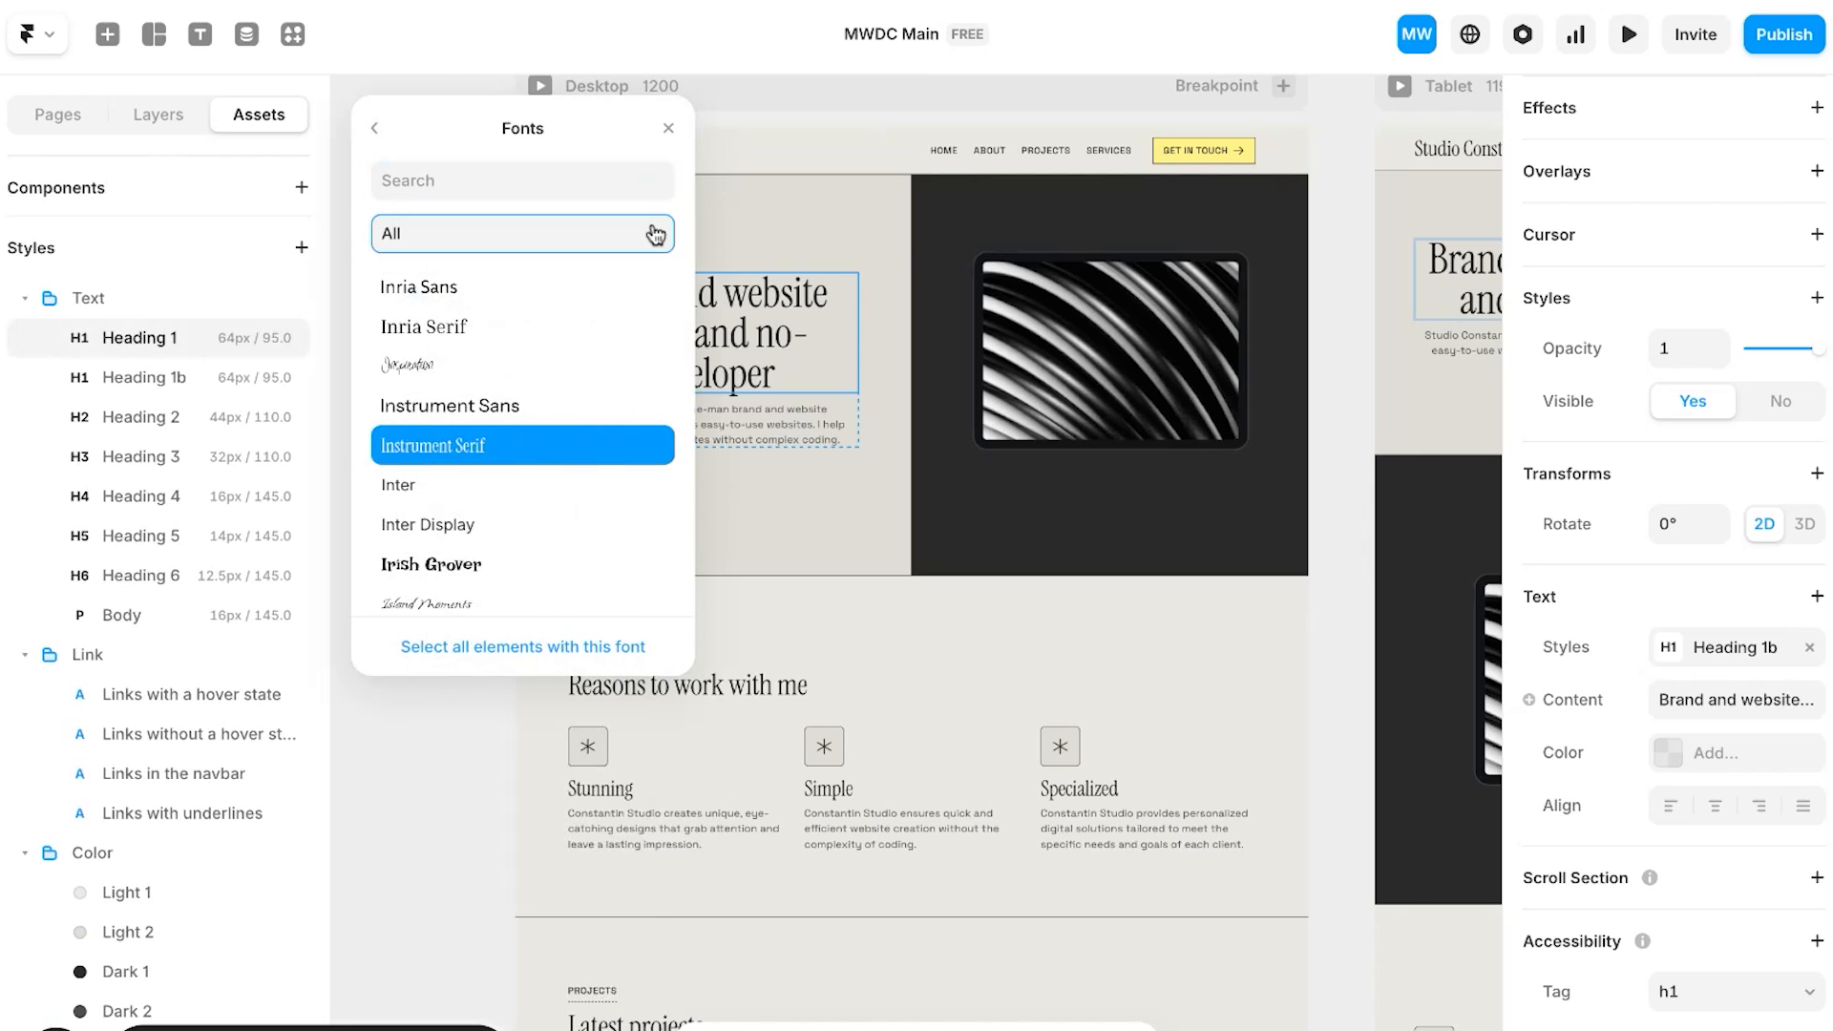
{"action": "left_click", "coordinate": [472, 304]}
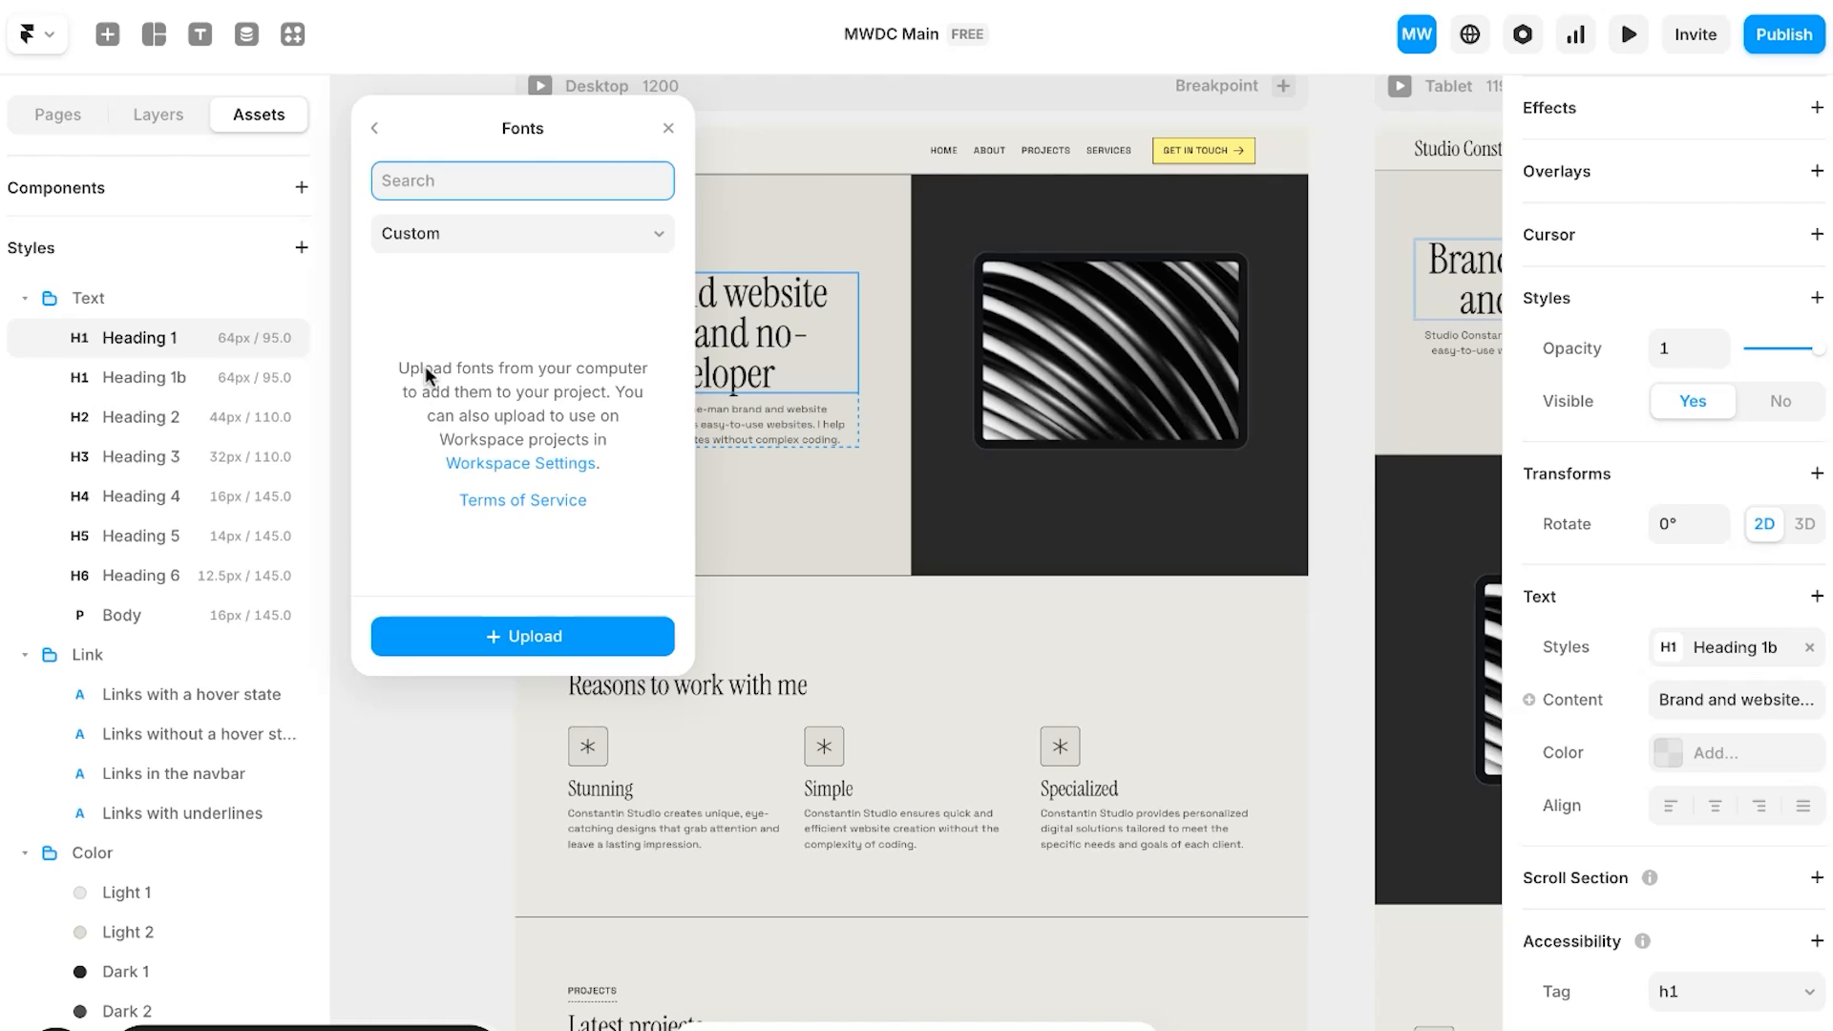
{"action": "left_click", "coordinate": [398, 363]}
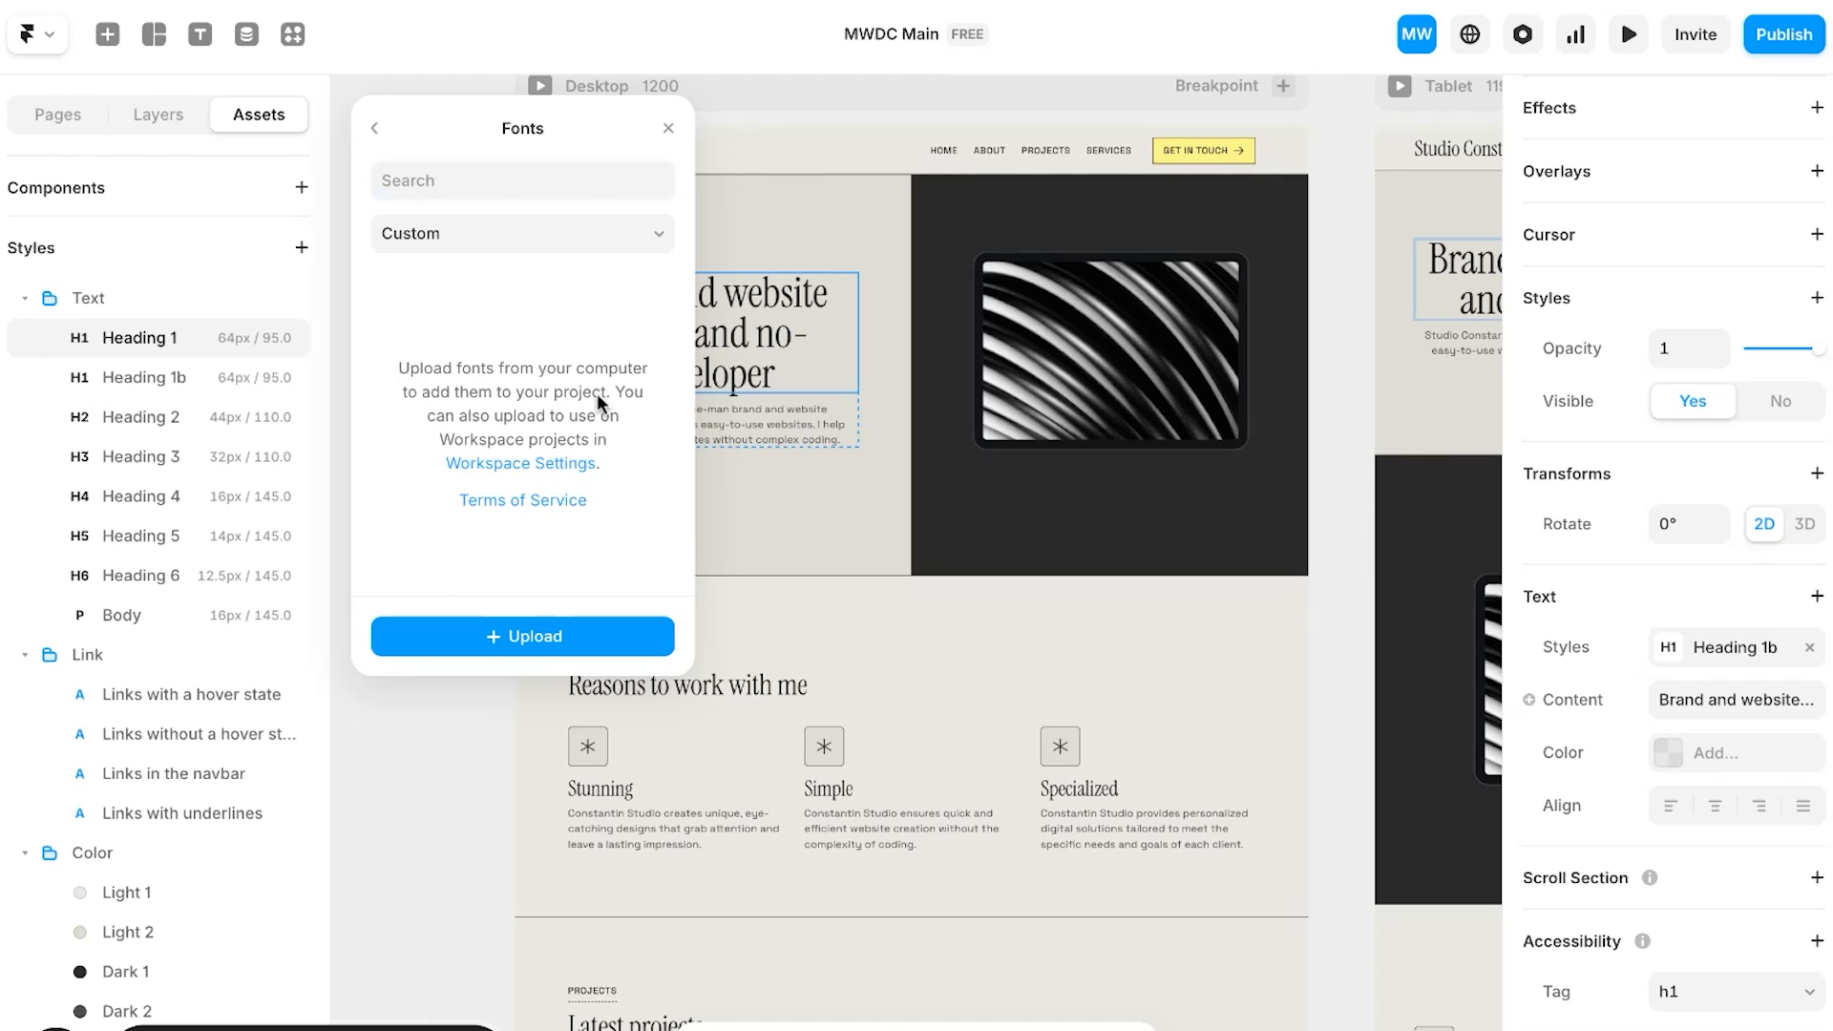
{"action": "left_click", "coordinate": [561, 634]}
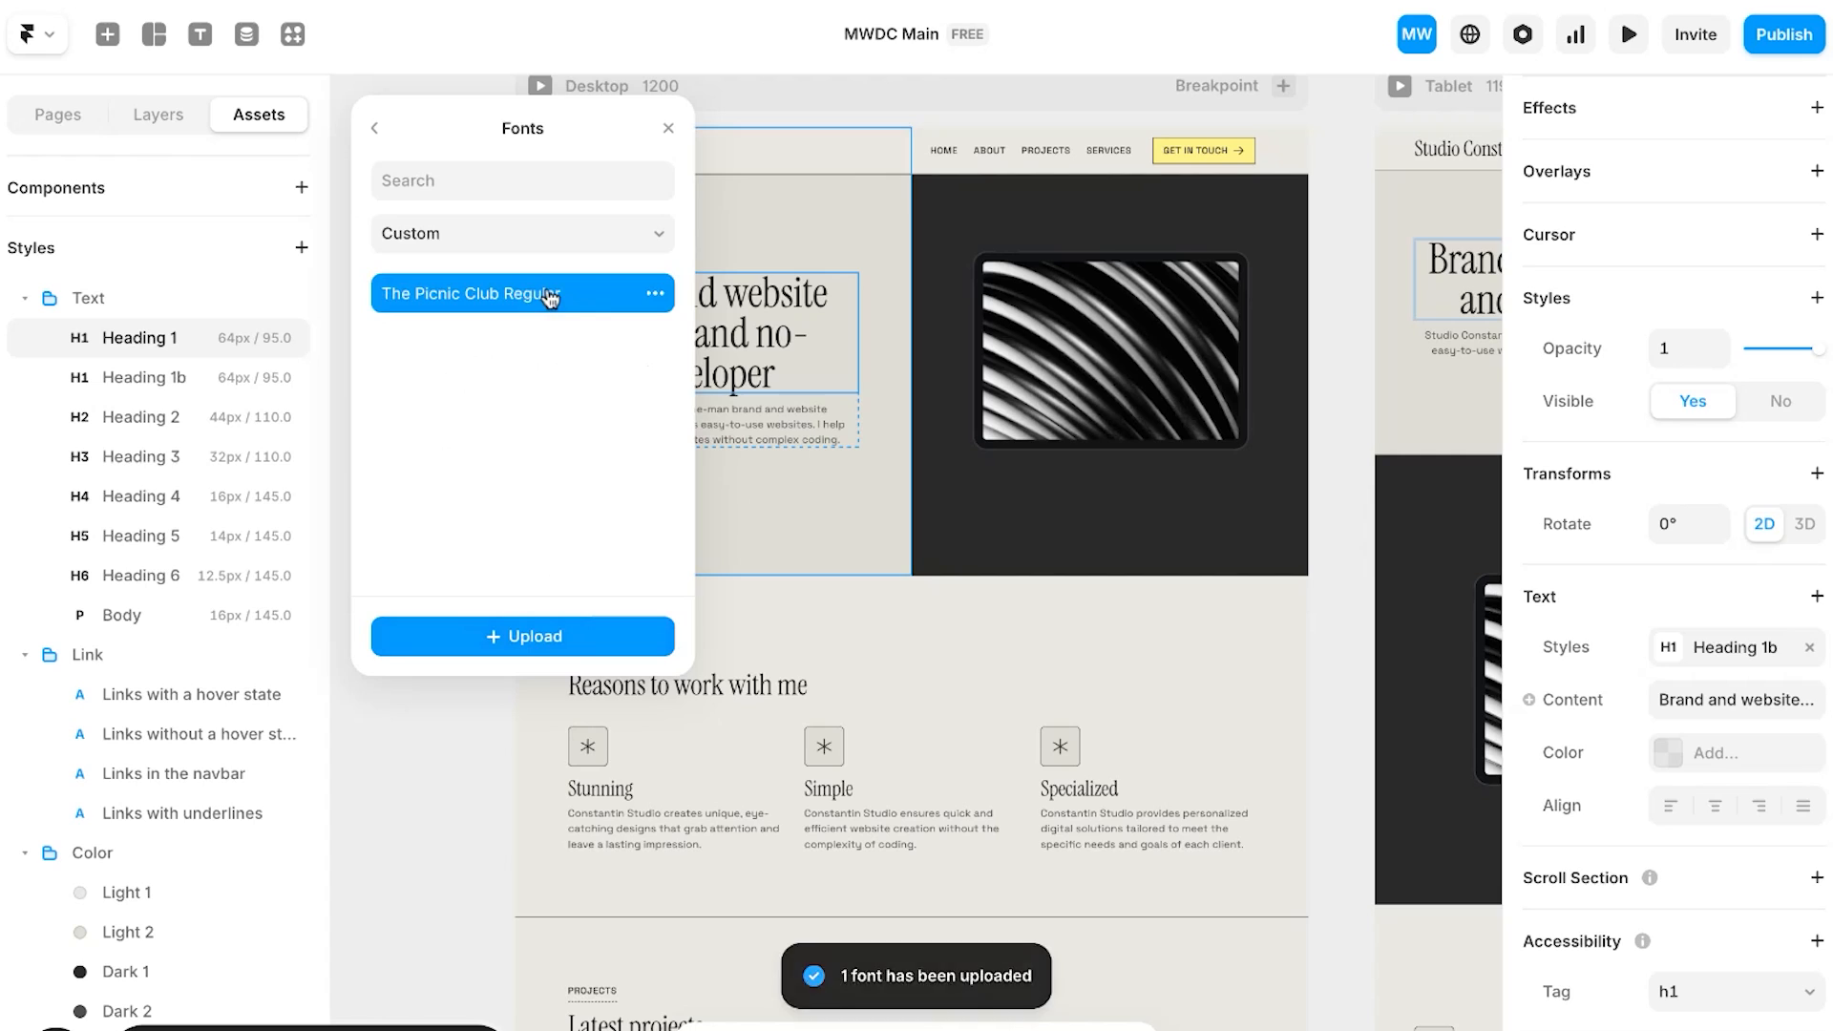
{"action": "left_click", "coordinate": [377, 131]}
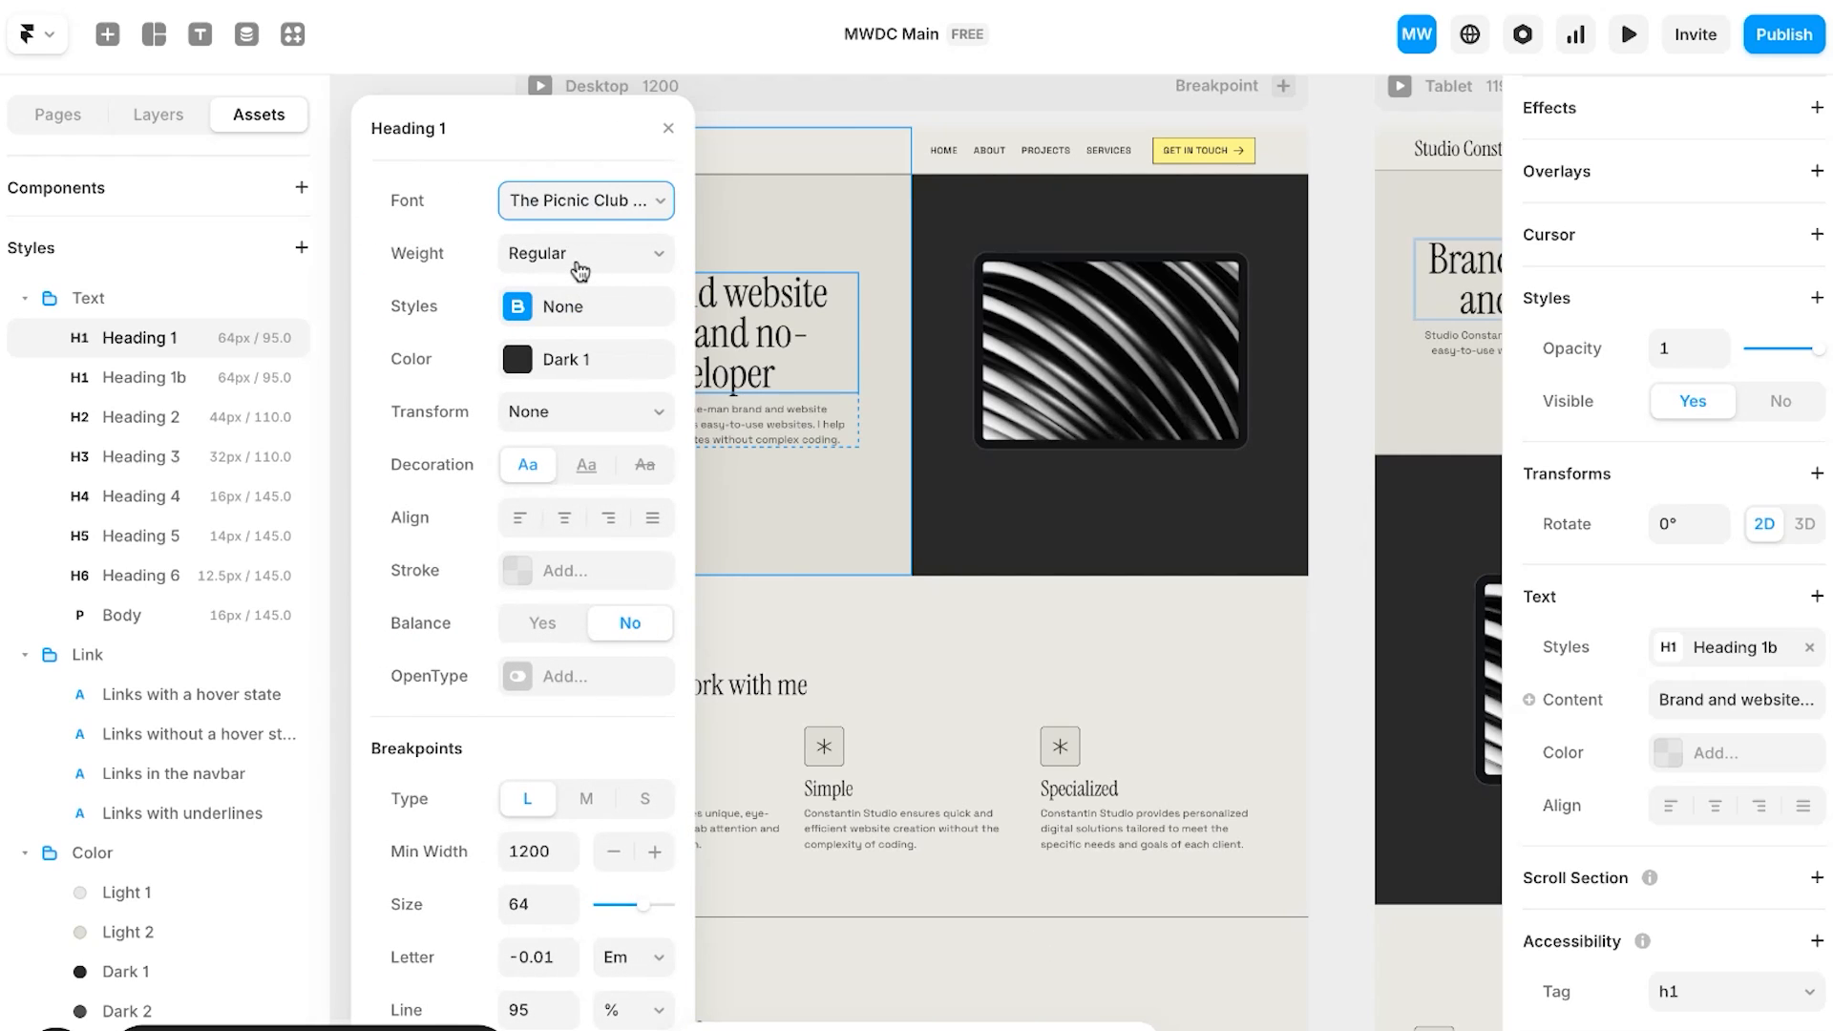
{"action": "left_click", "coordinate": [534, 359]}
{"action": "left_click", "coordinate": [374, 128]}
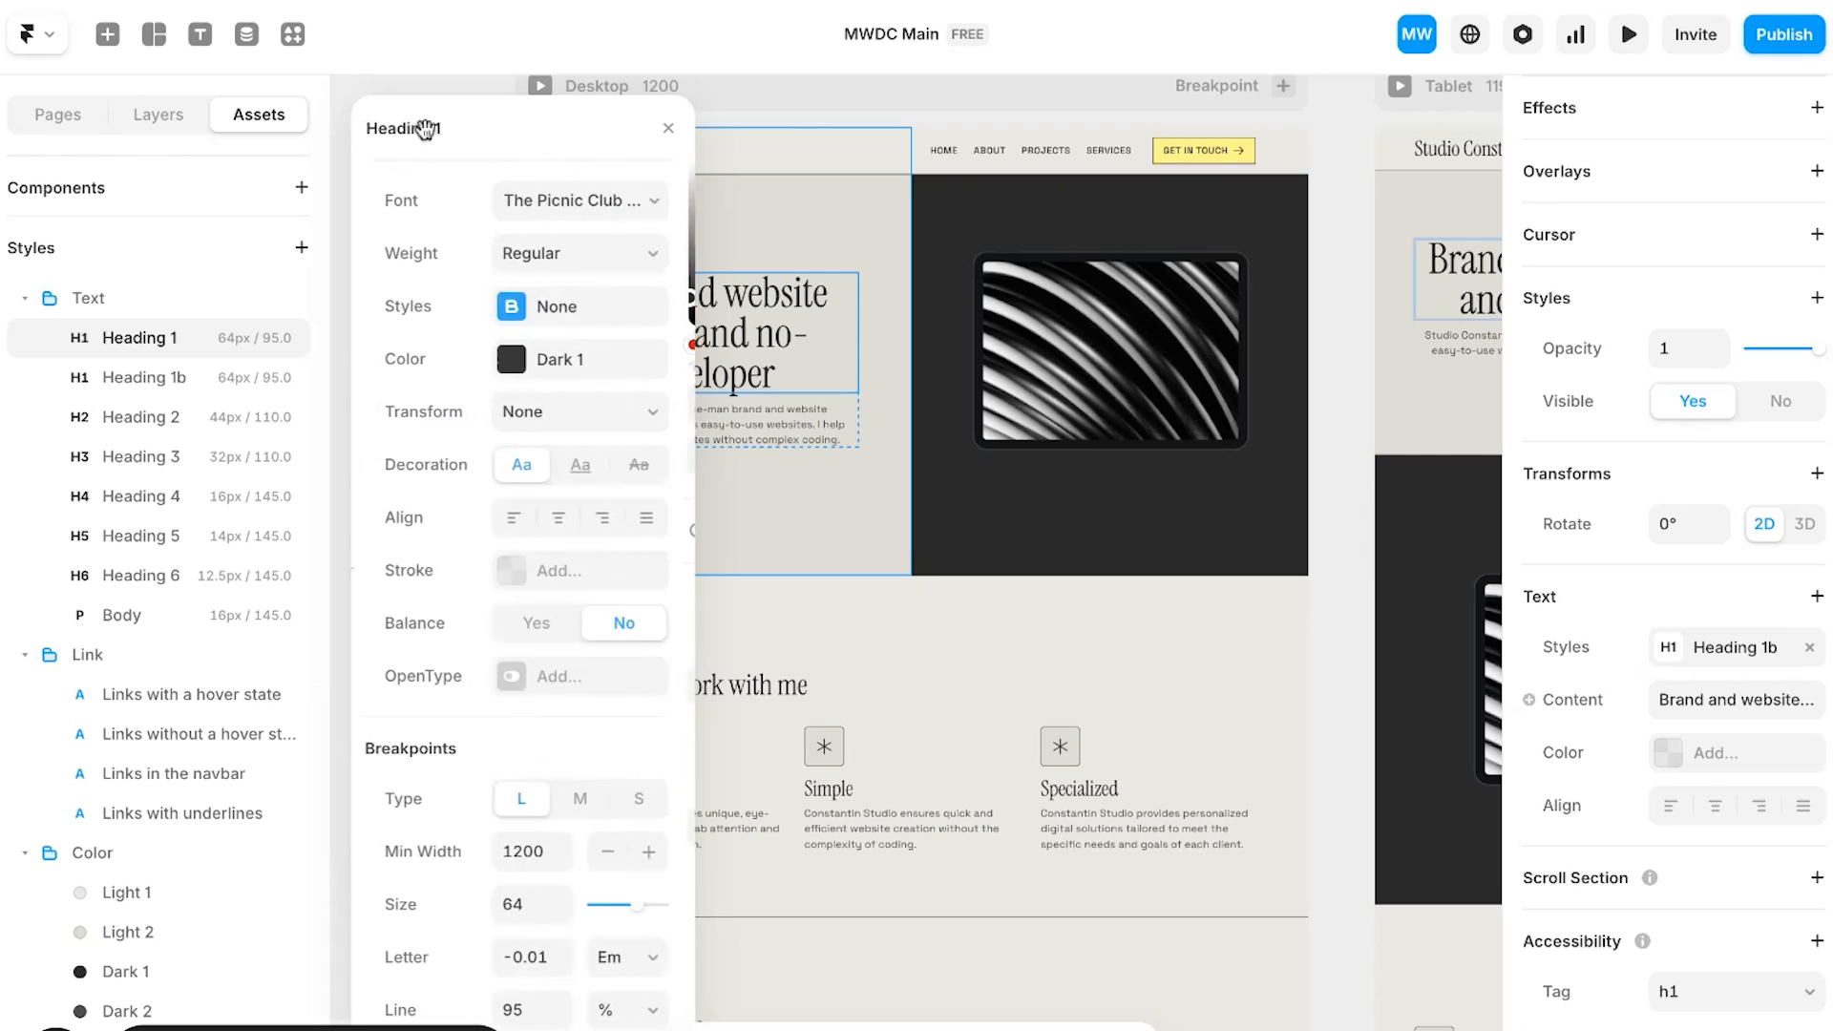
{"action": "left_click", "coordinate": [668, 128]}
Step: Compare the fonts assigned to the Heading 1 and Heading 1b text styles
{"action": "left_click", "coordinate": [157, 344]}
{"action": "left_click", "coordinate": [536, 203]}
{"action": "left_click", "coordinate": [153, 377]}
{"action": "left_click", "coordinate": [537, 202]}
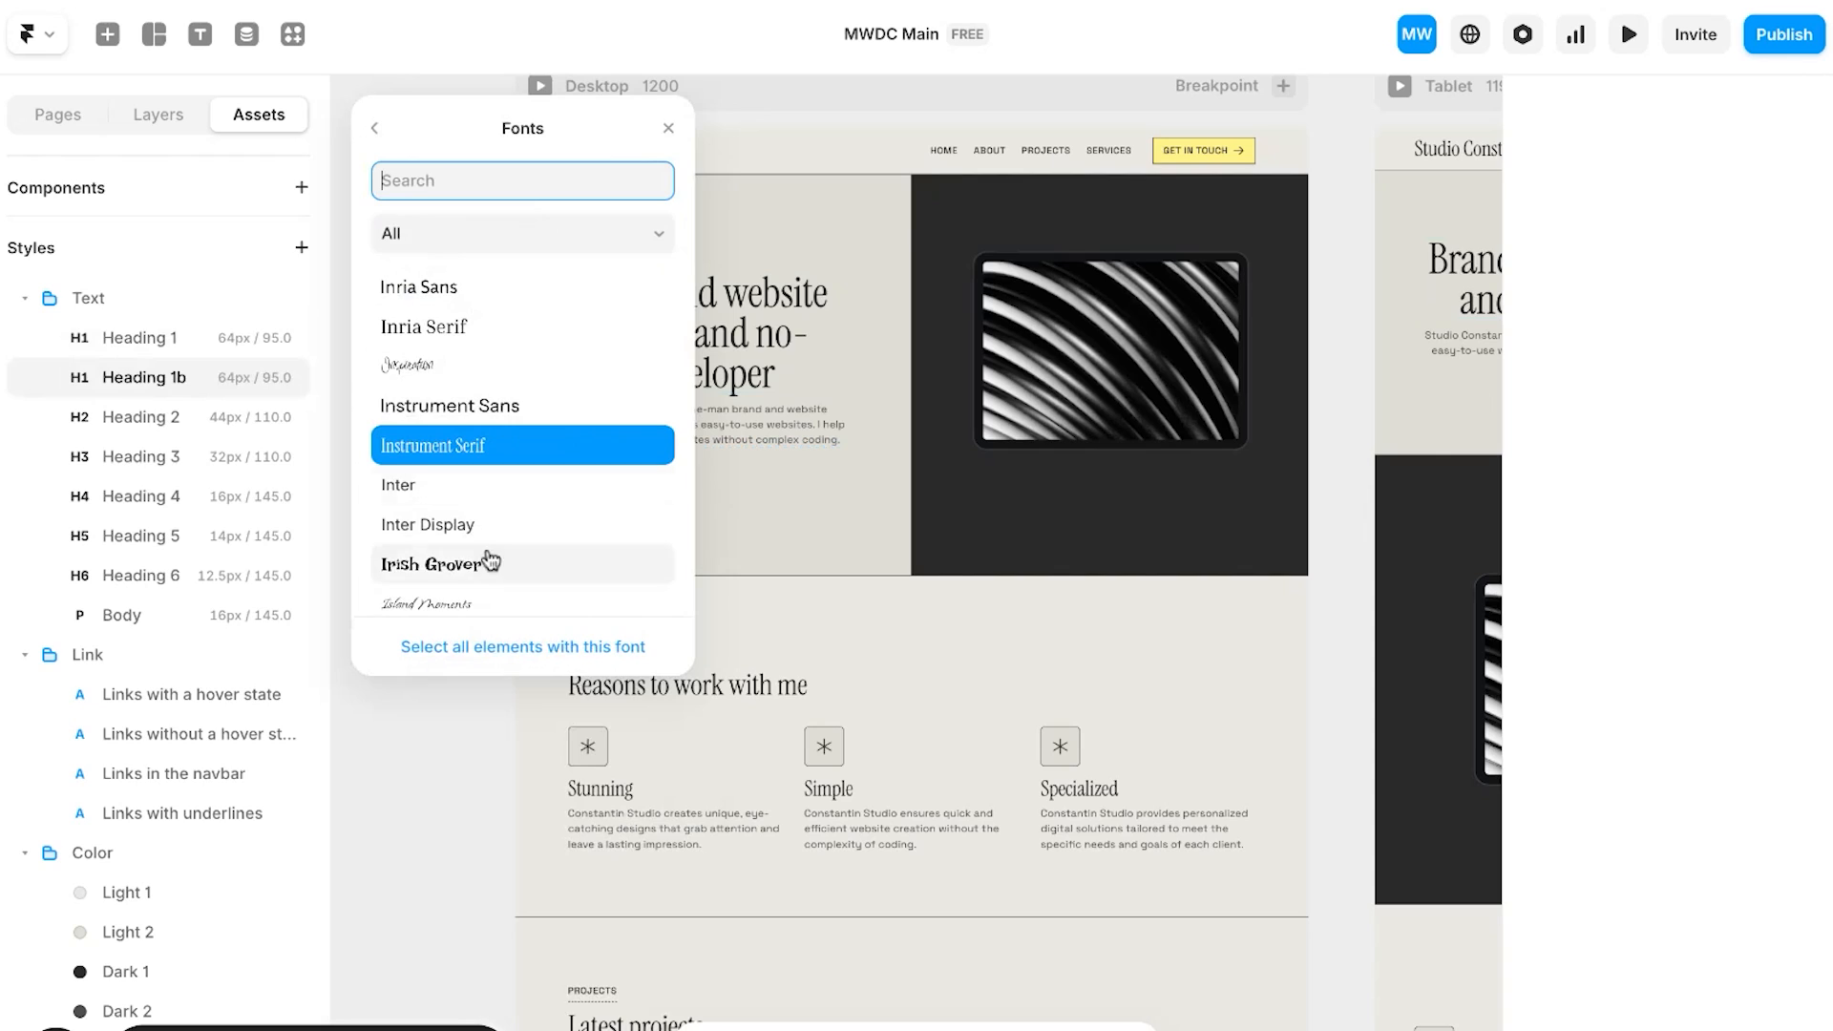
Step: Filter the Heading 1 style's fonts to Custom and review the uploaded font and the option for uploading more
{"action": "left_click", "coordinate": [148, 338]}
{"action": "left_click", "coordinate": [604, 203]}
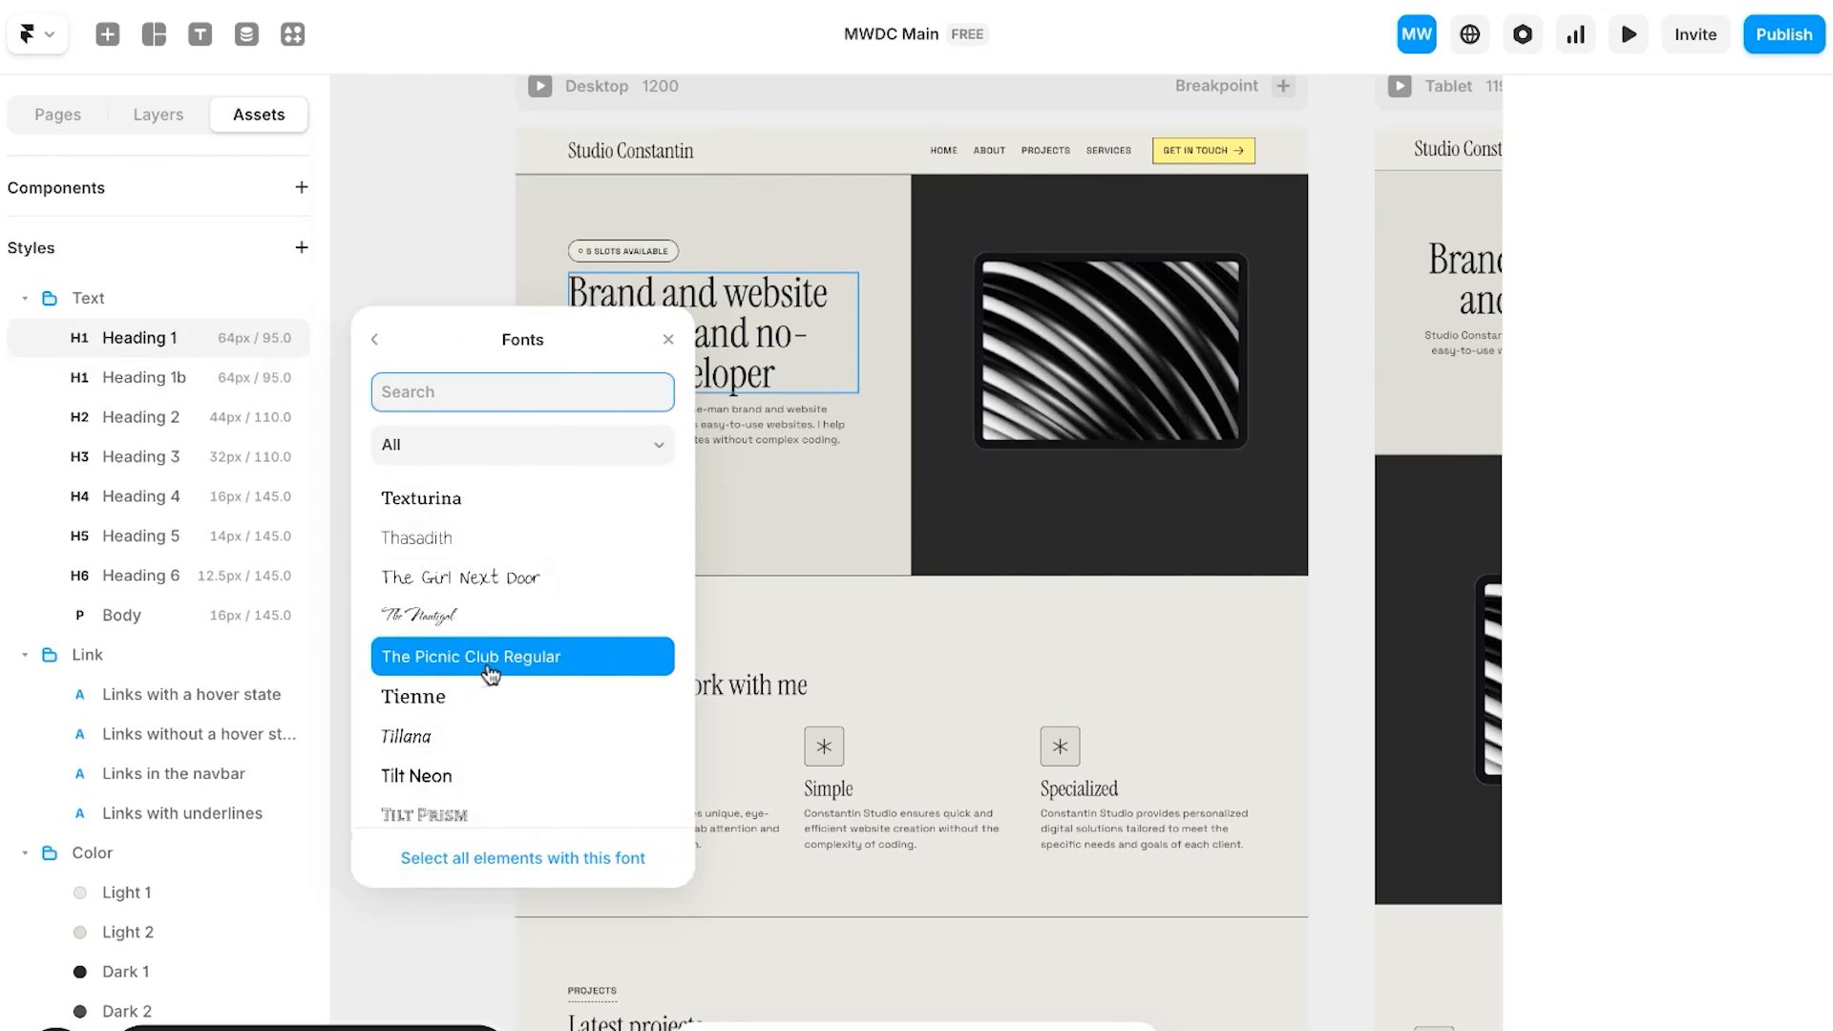
{"action": "left_click", "coordinate": [672, 442]}
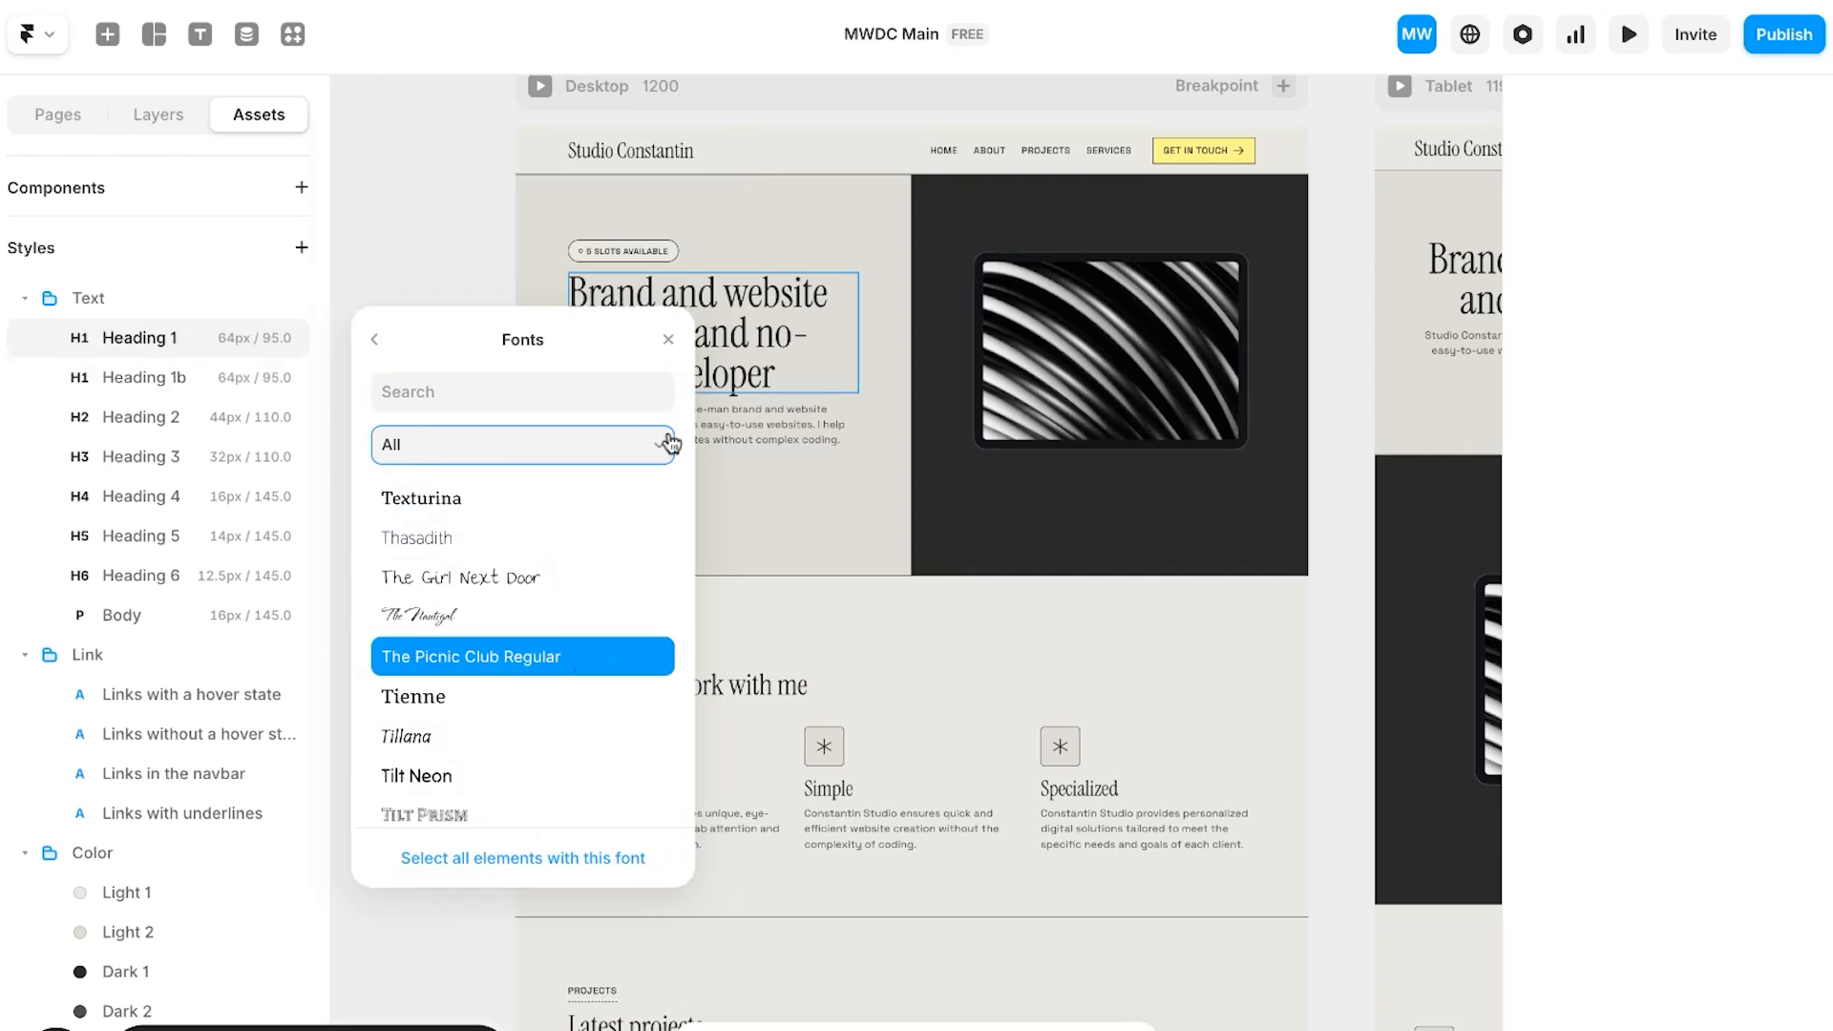
{"action": "left_click", "coordinate": [549, 733]}
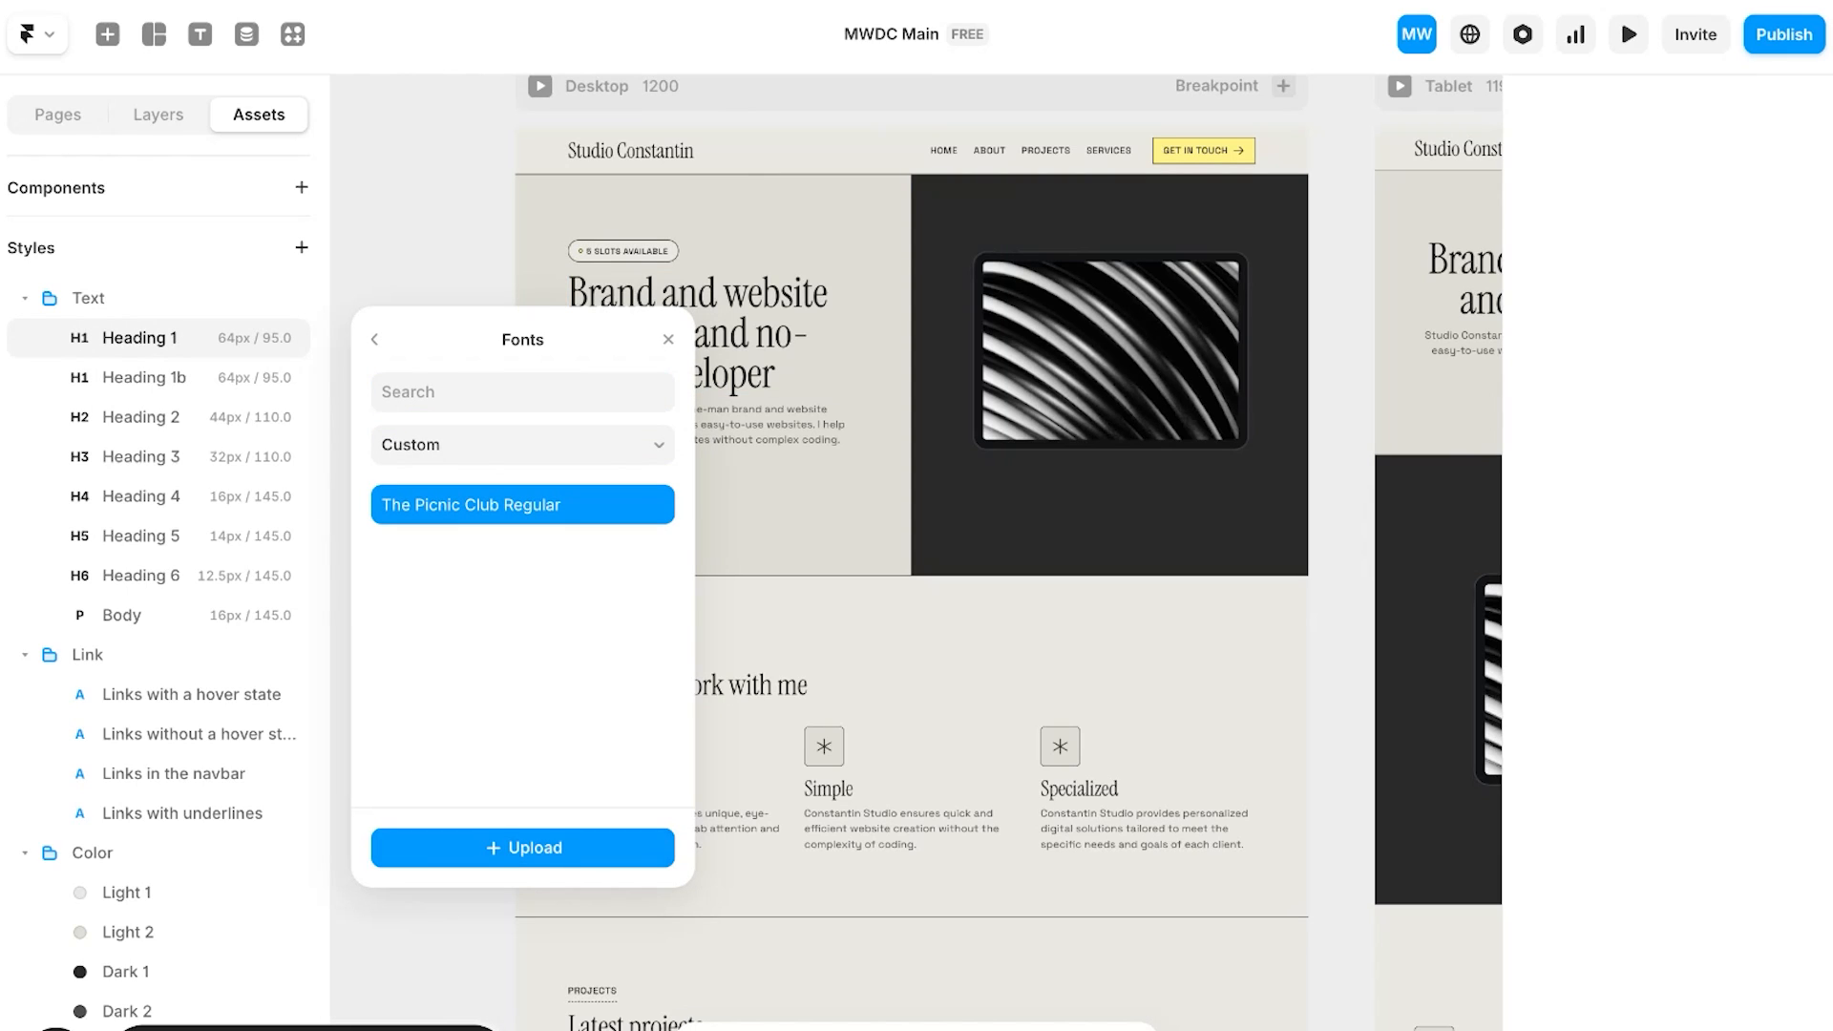
{"action": "left_click", "coordinate": [522, 847]}
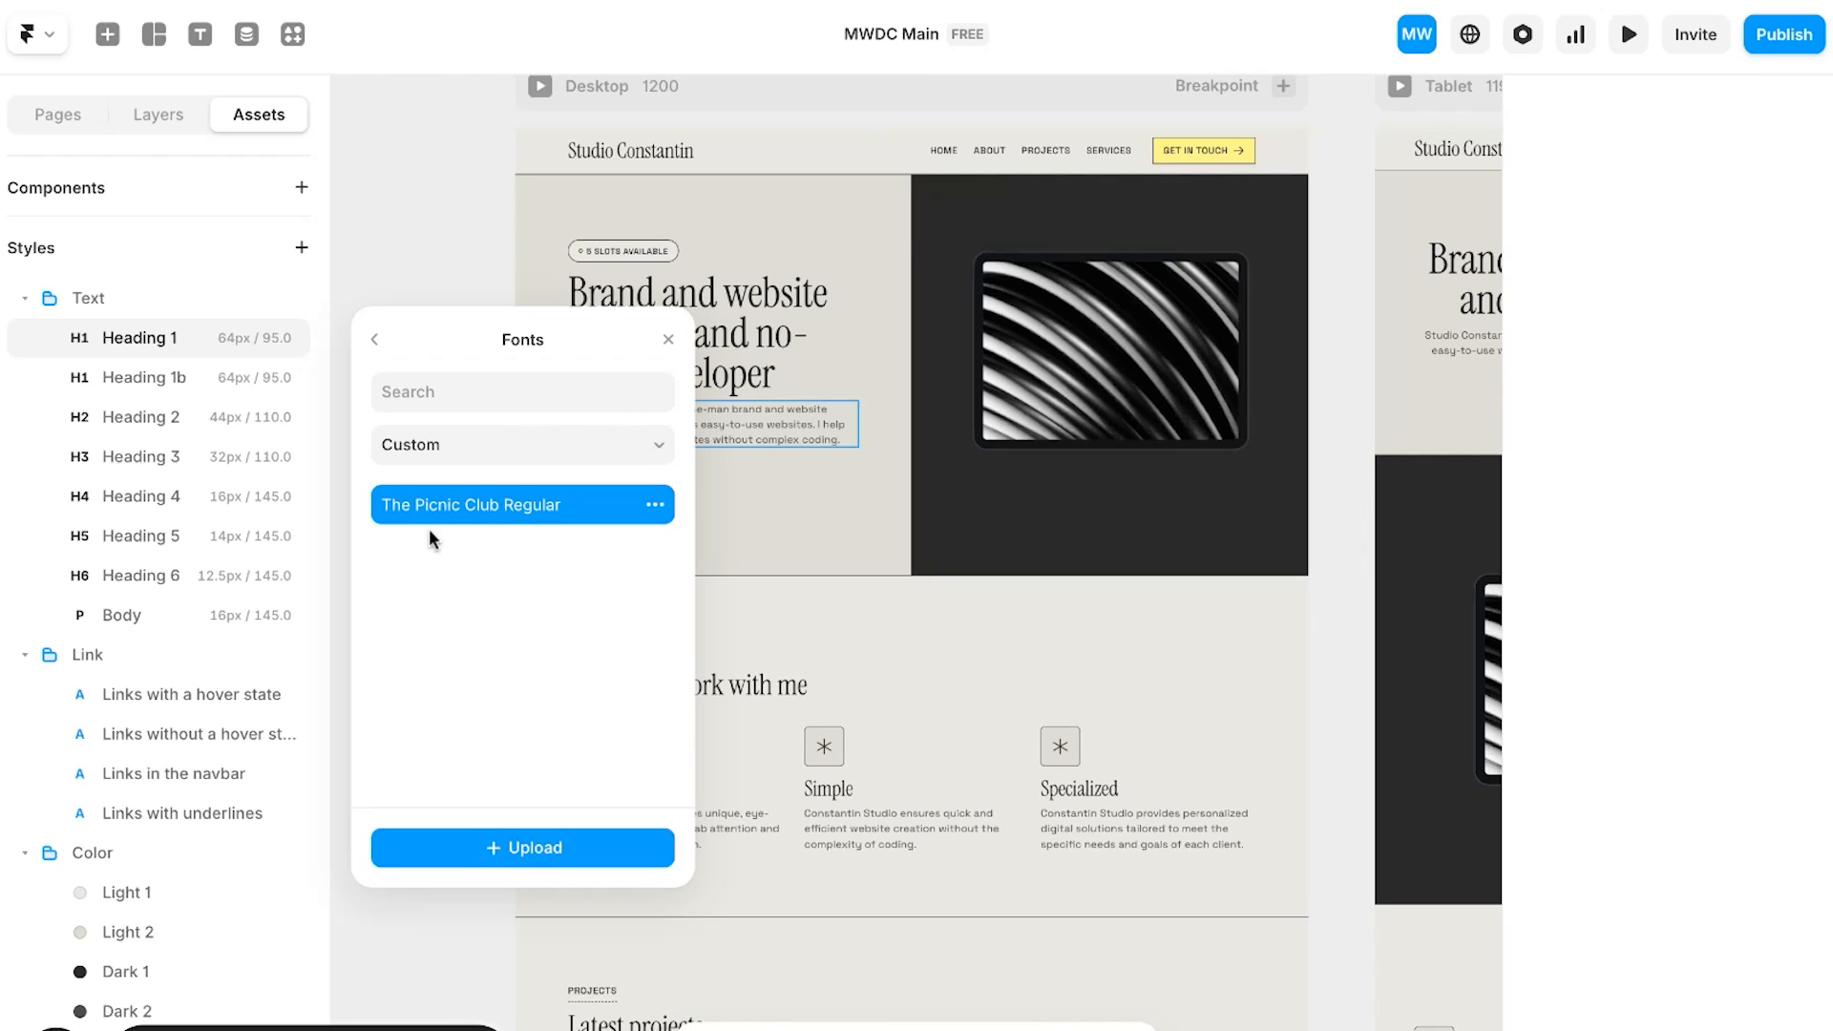
{"action": "left_click", "coordinate": [375, 339]}
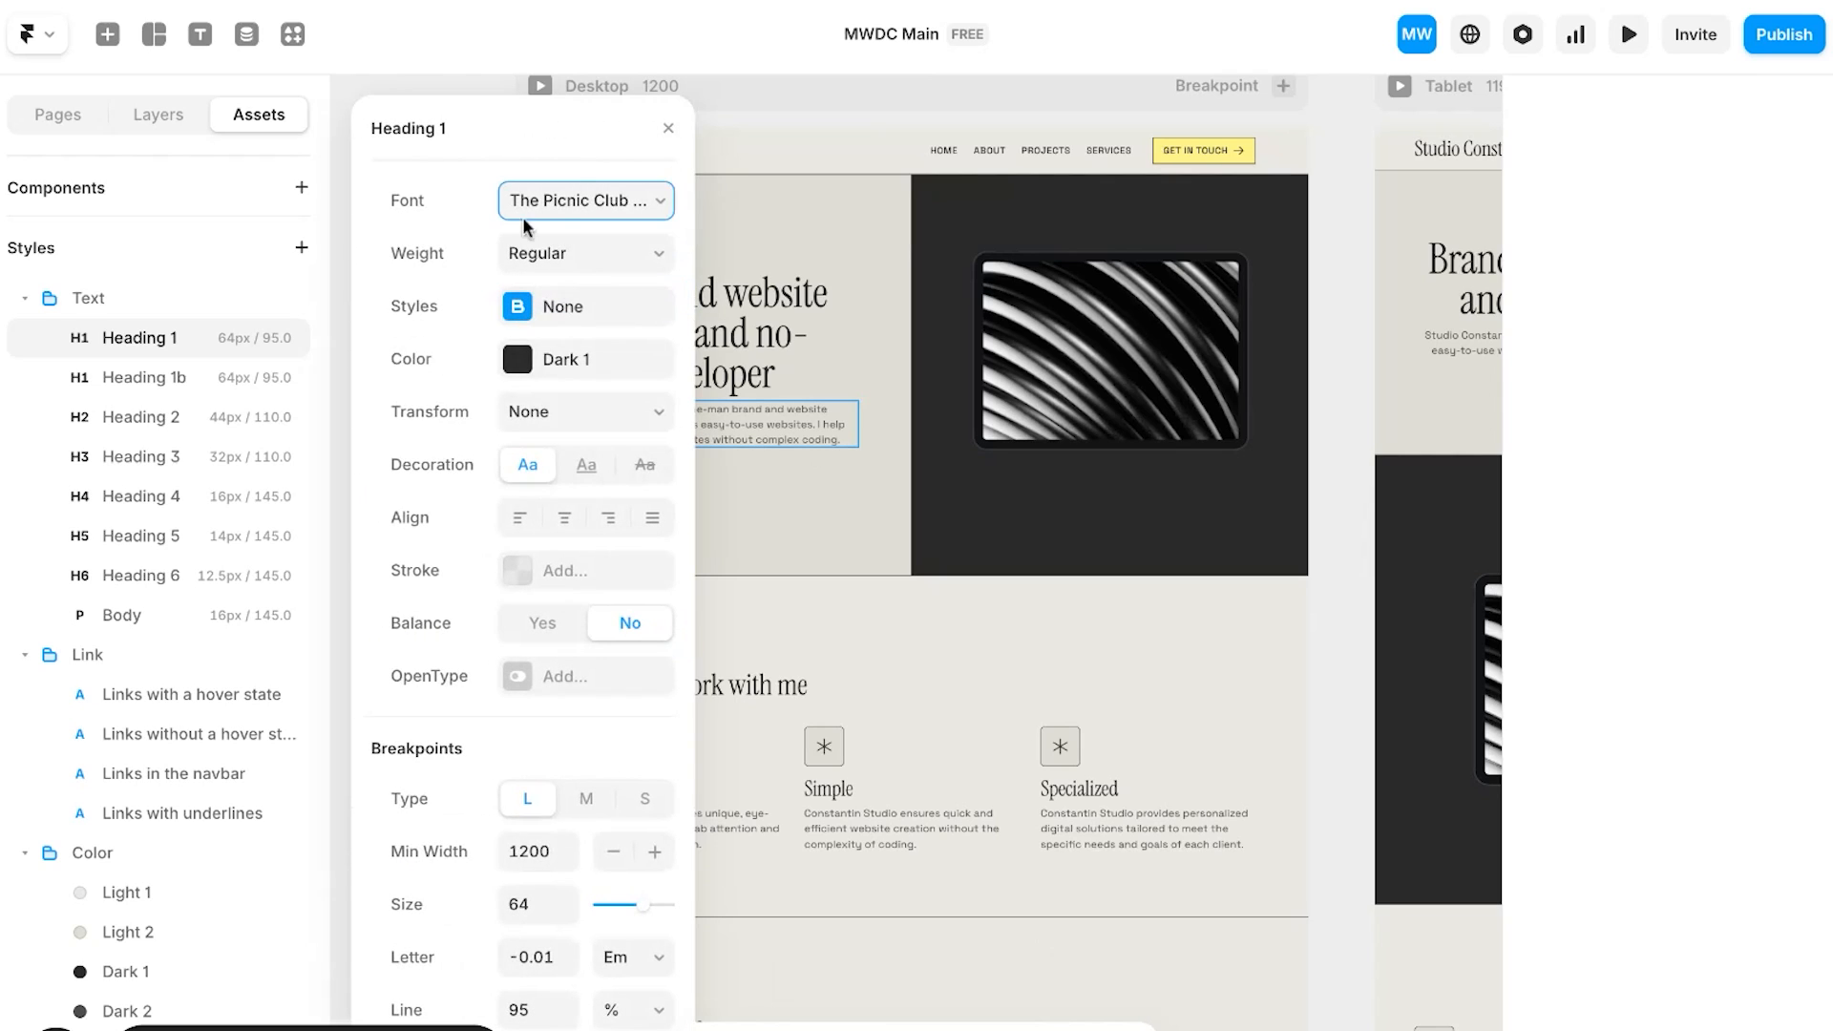
{"action": "left_click", "coordinate": [581, 199]}
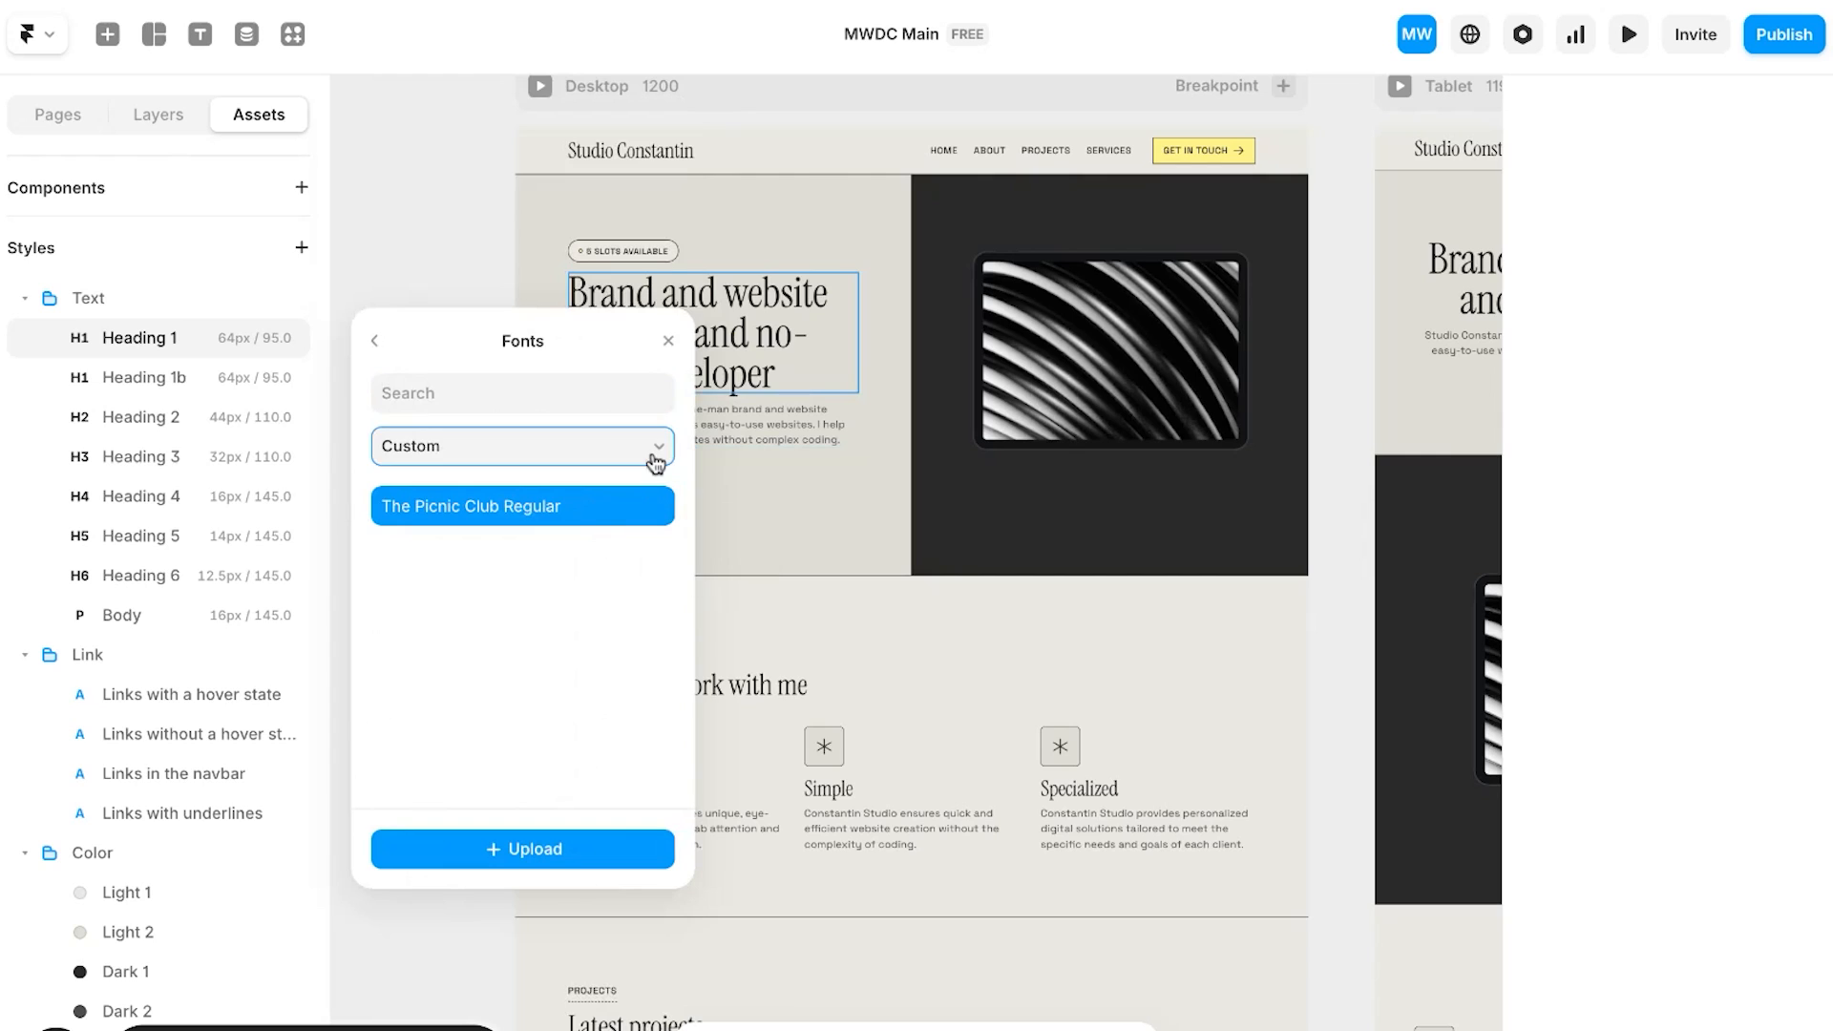
Step: Search Google for "ttf to woff" and open CloudConvert's TTF to WOFF Converter page
{"action": "key", "text": "super+t"}
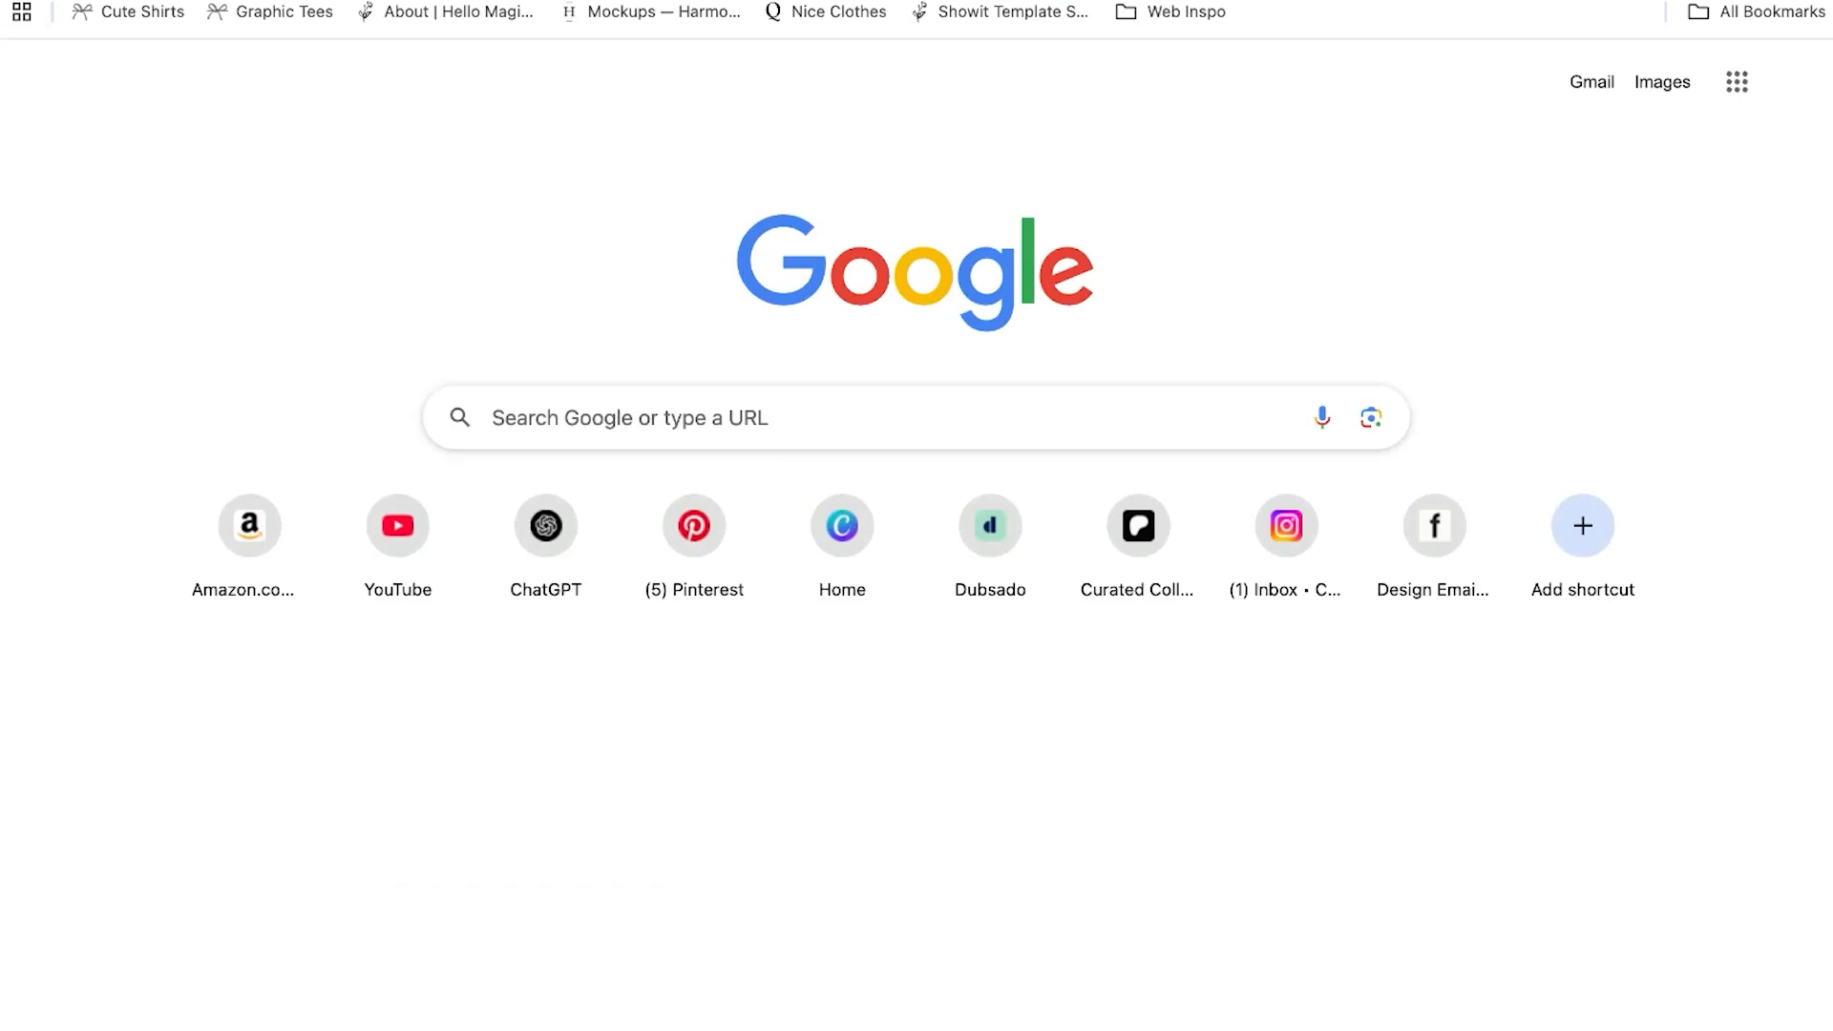
{"action": "type", "text": "ttf to woff"}
{"action": "key", "text": "Return"}
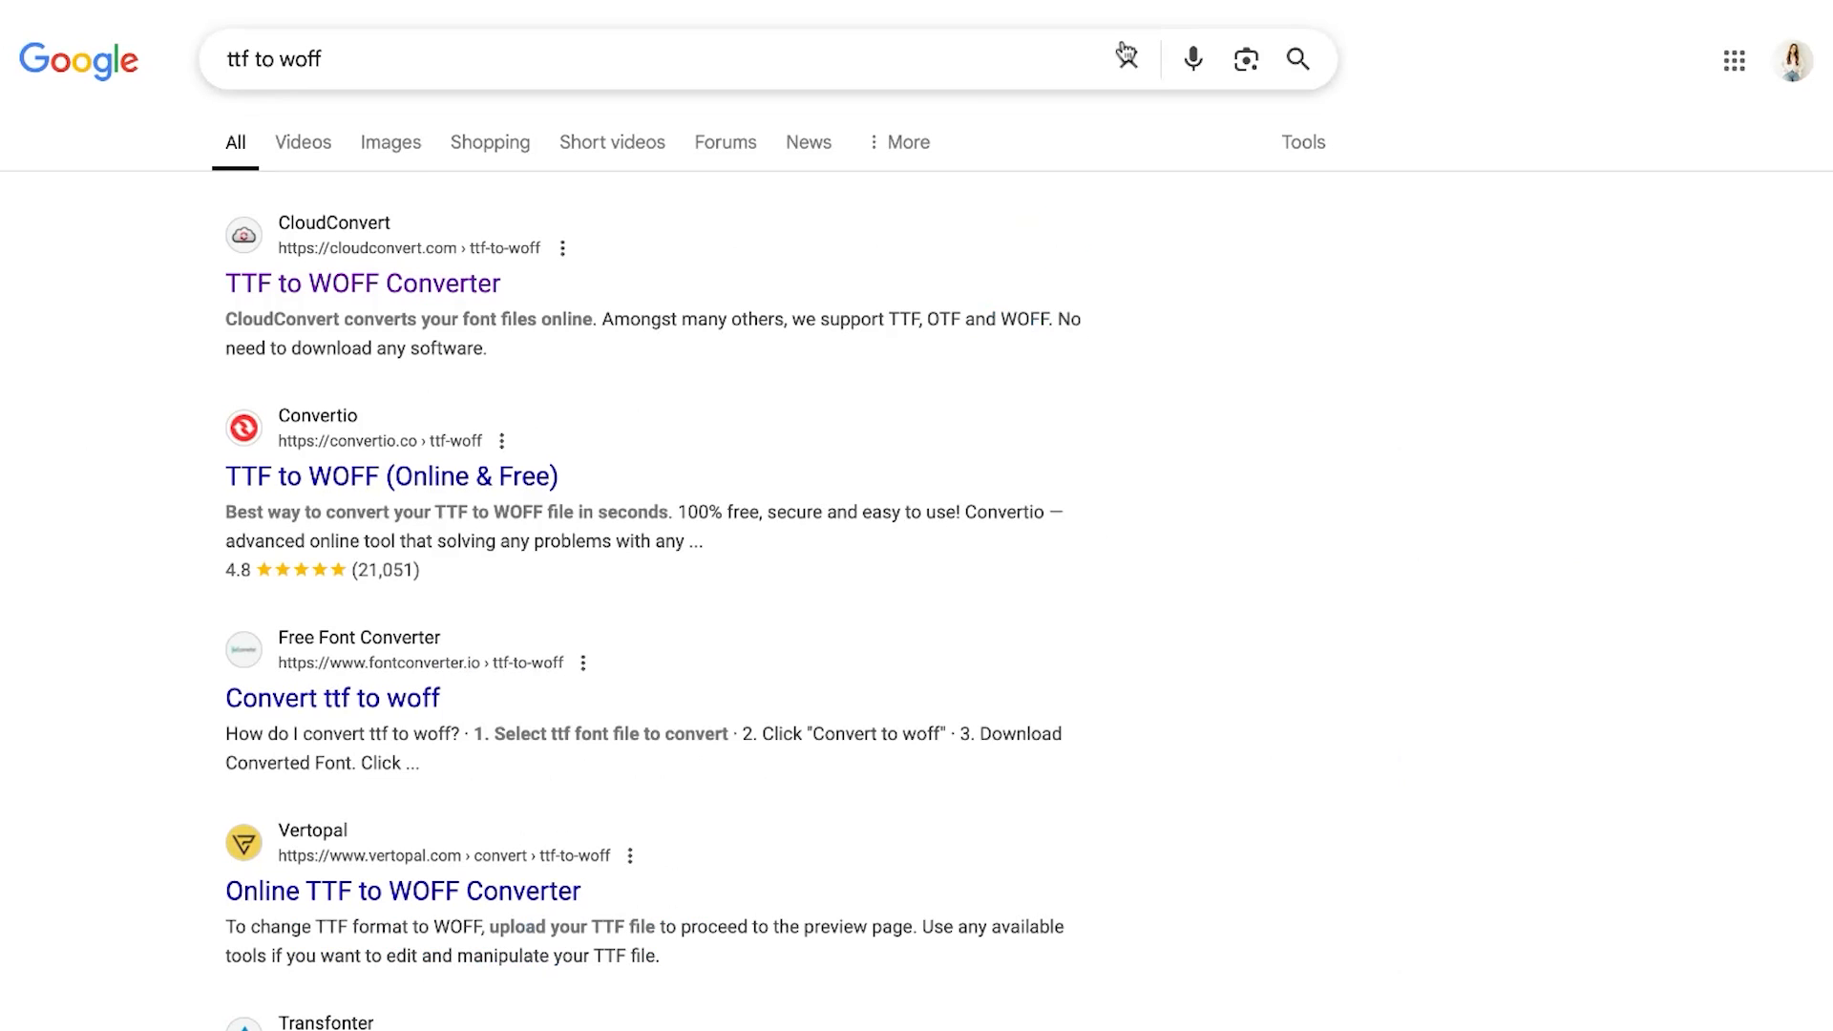
{"action": "left_click", "coordinate": [396, 287]}
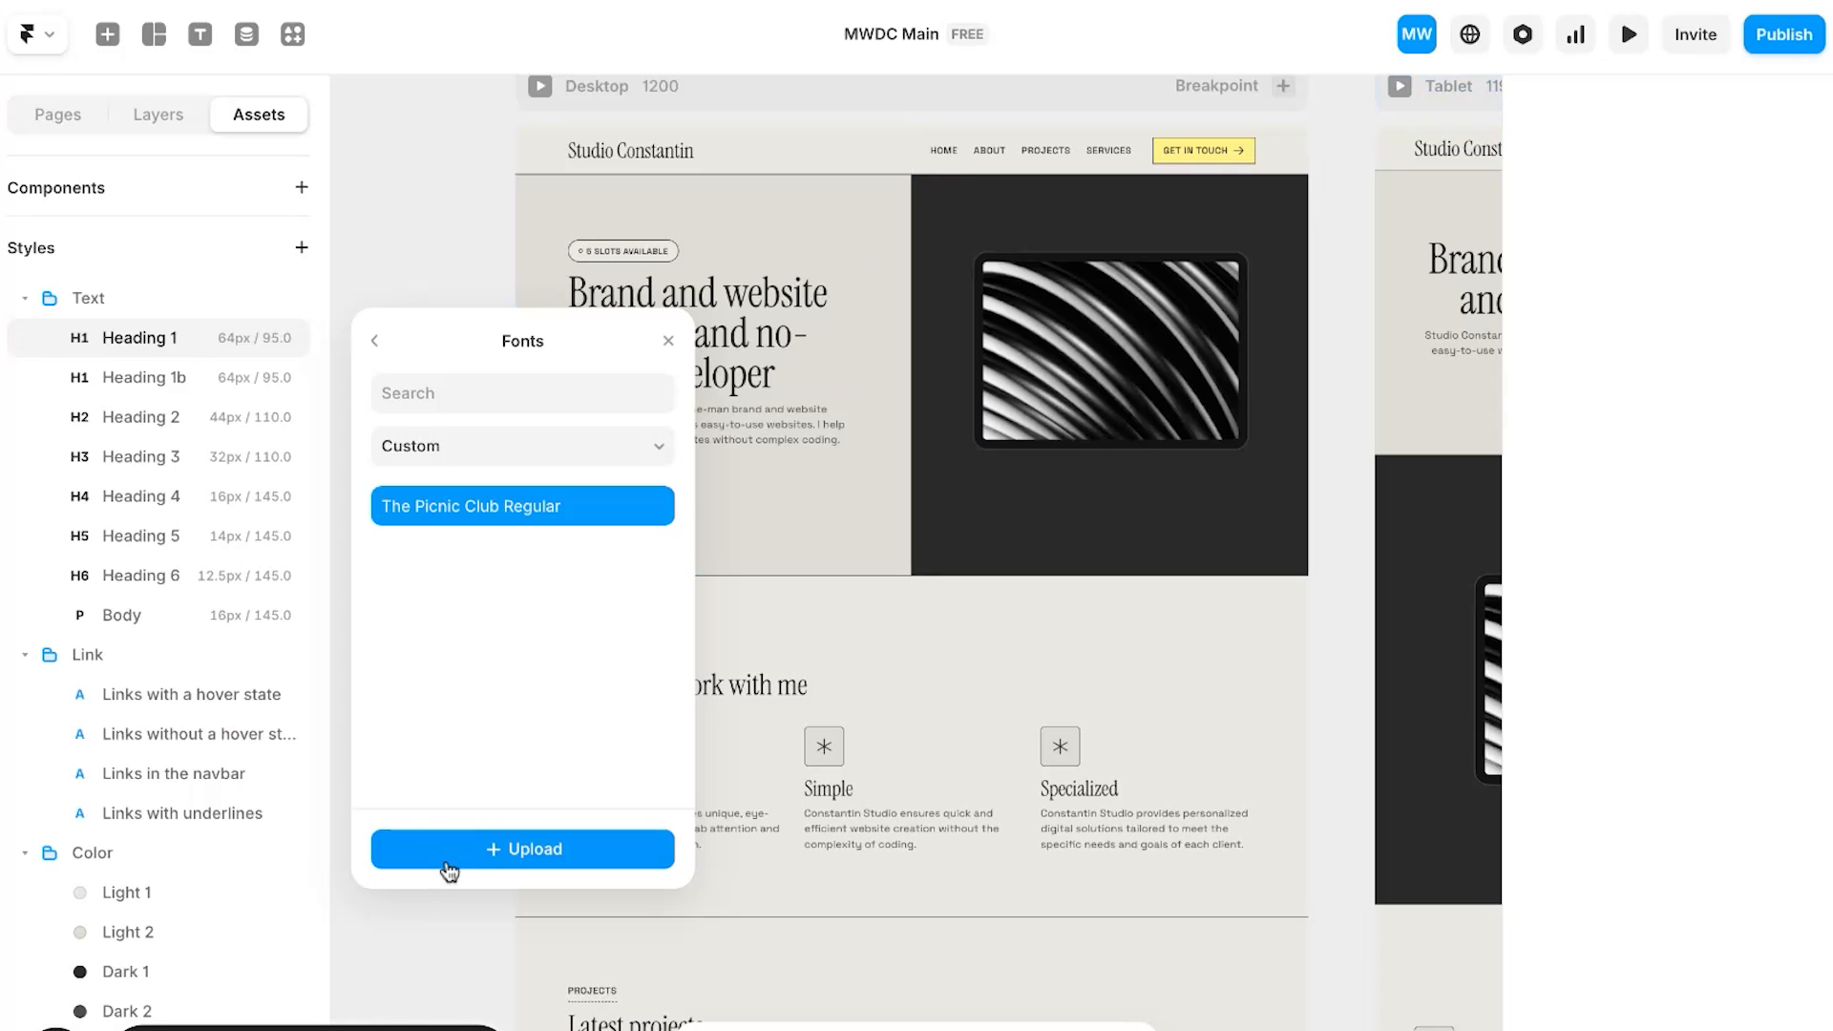
Step: Check which text style is assigned to the "Reasons to work with me" heading in the Desktop layout
{"action": "left_click", "coordinate": [479, 389]}
{"action": "type", "text": "Int"}
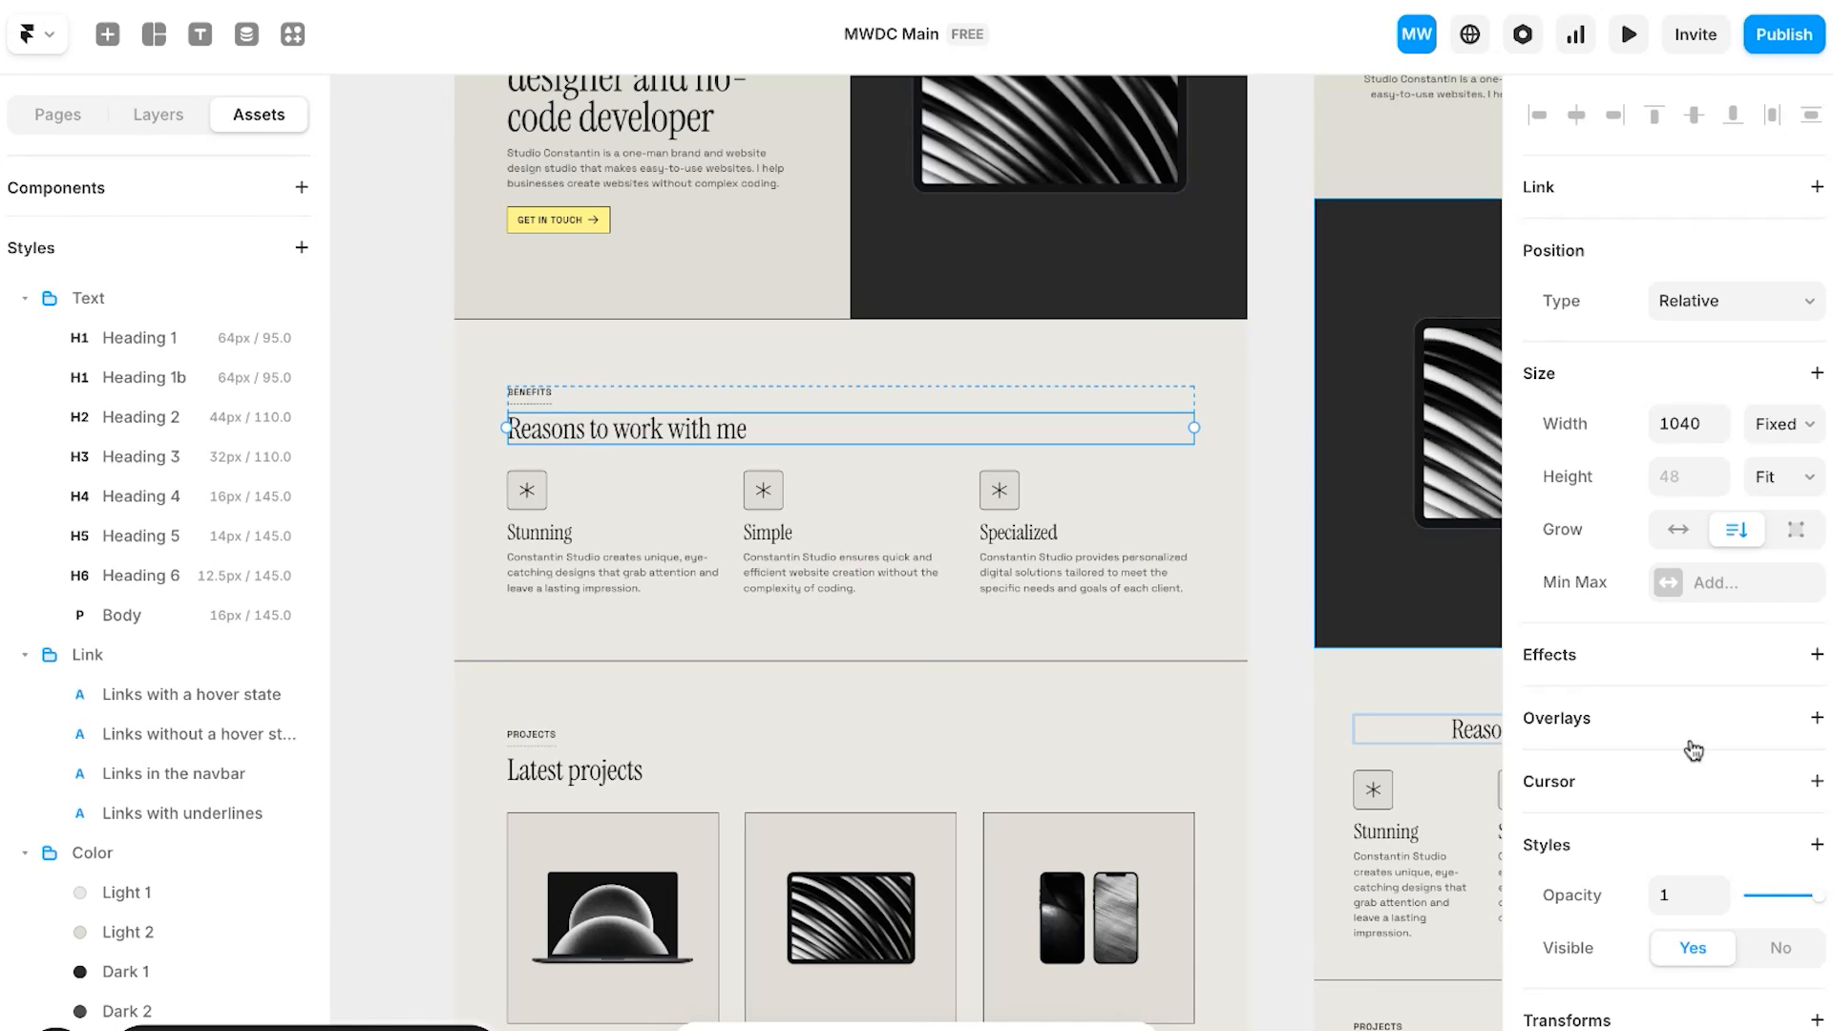
{"action": "scroll", "coordinate": [1686, 759], "scroll_direction": "down", "scroll_amount": 3}
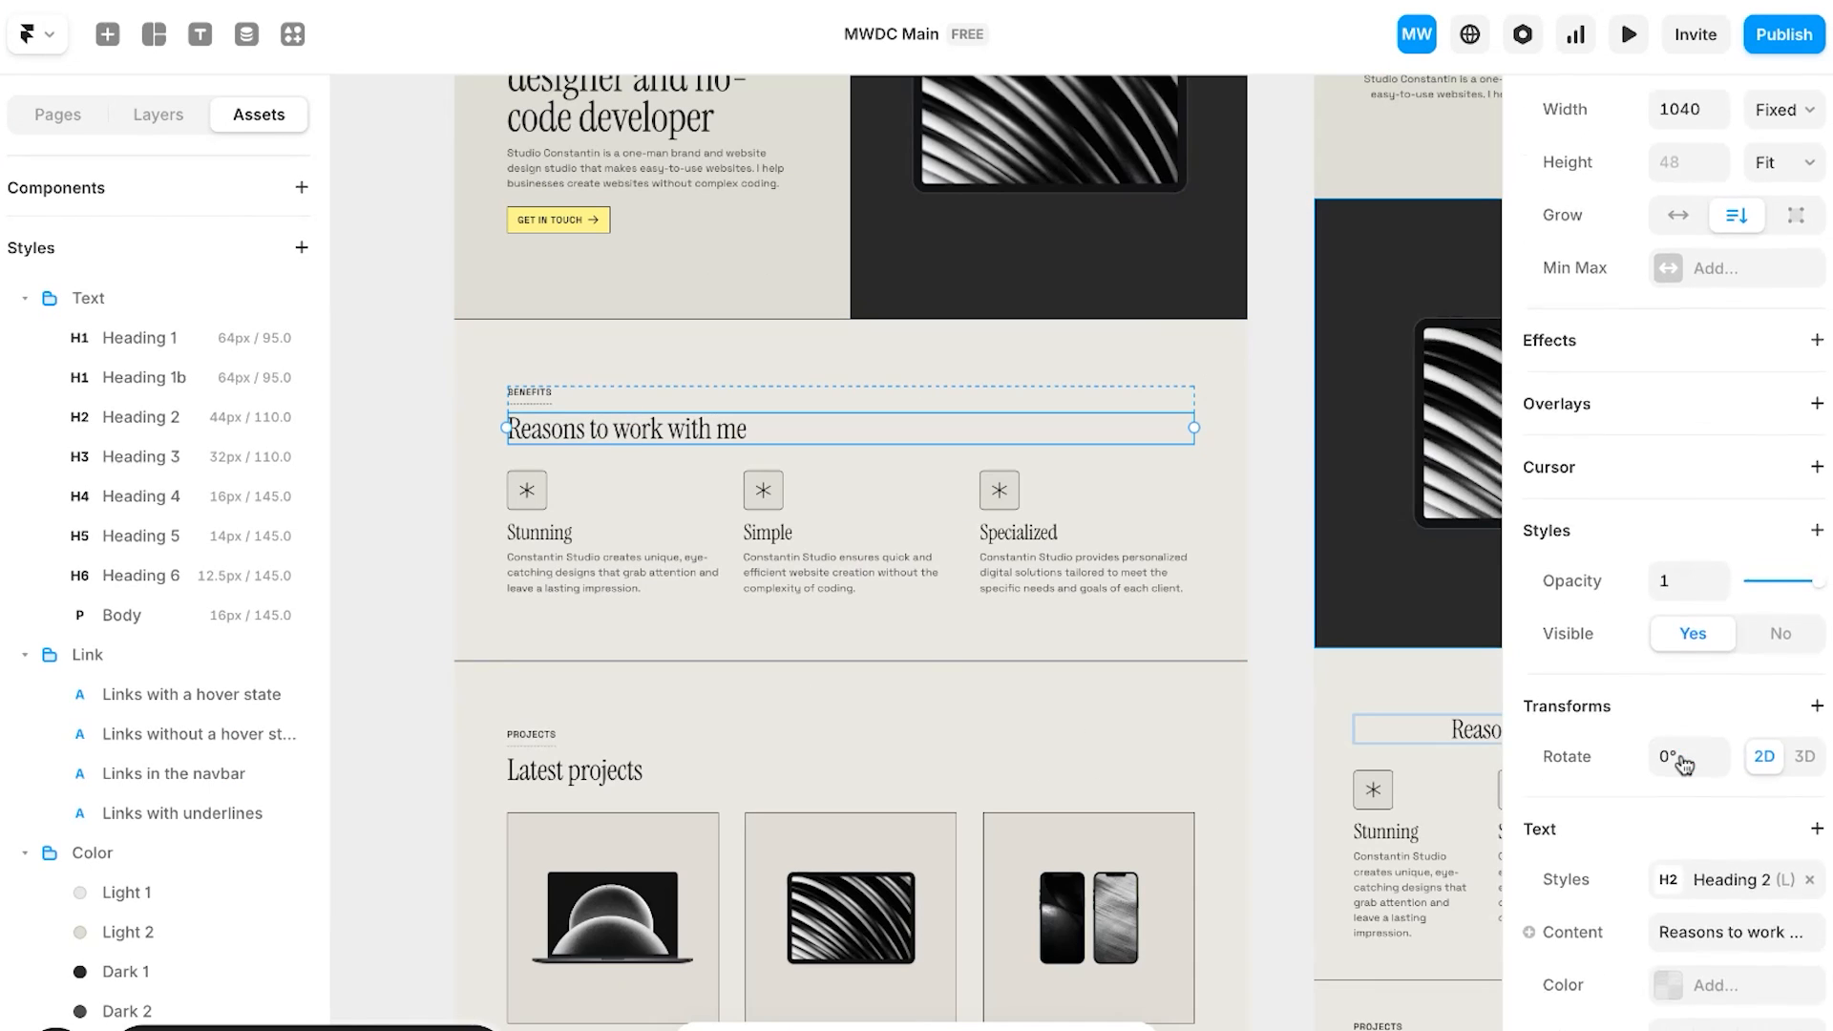
{"action": "scroll", "coordinate": [1686, 764], "scroll_direction": "down", "scroll_amount": 2}
{"action": "left_click", "coordinate": [1669, 788]}
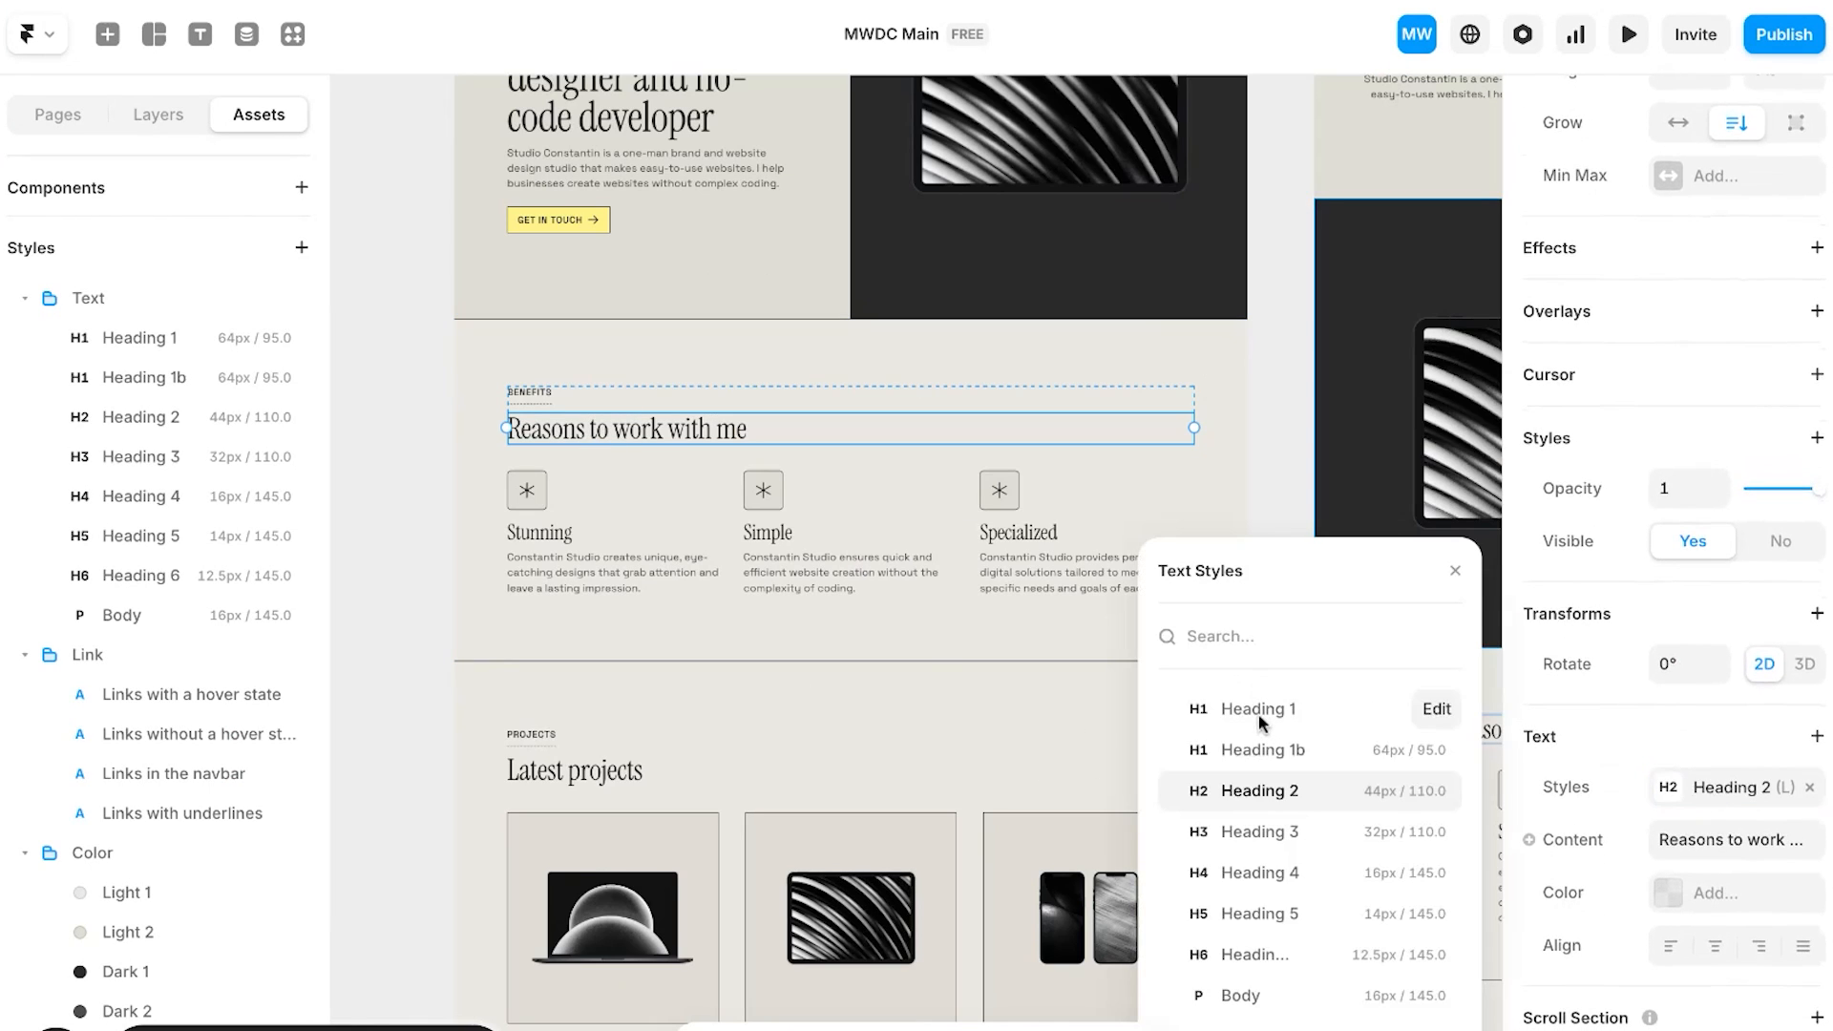
{"action": "scroll", "coordinate": [685, 423], "scroll_direction": "up", "scroll_amount": 2}
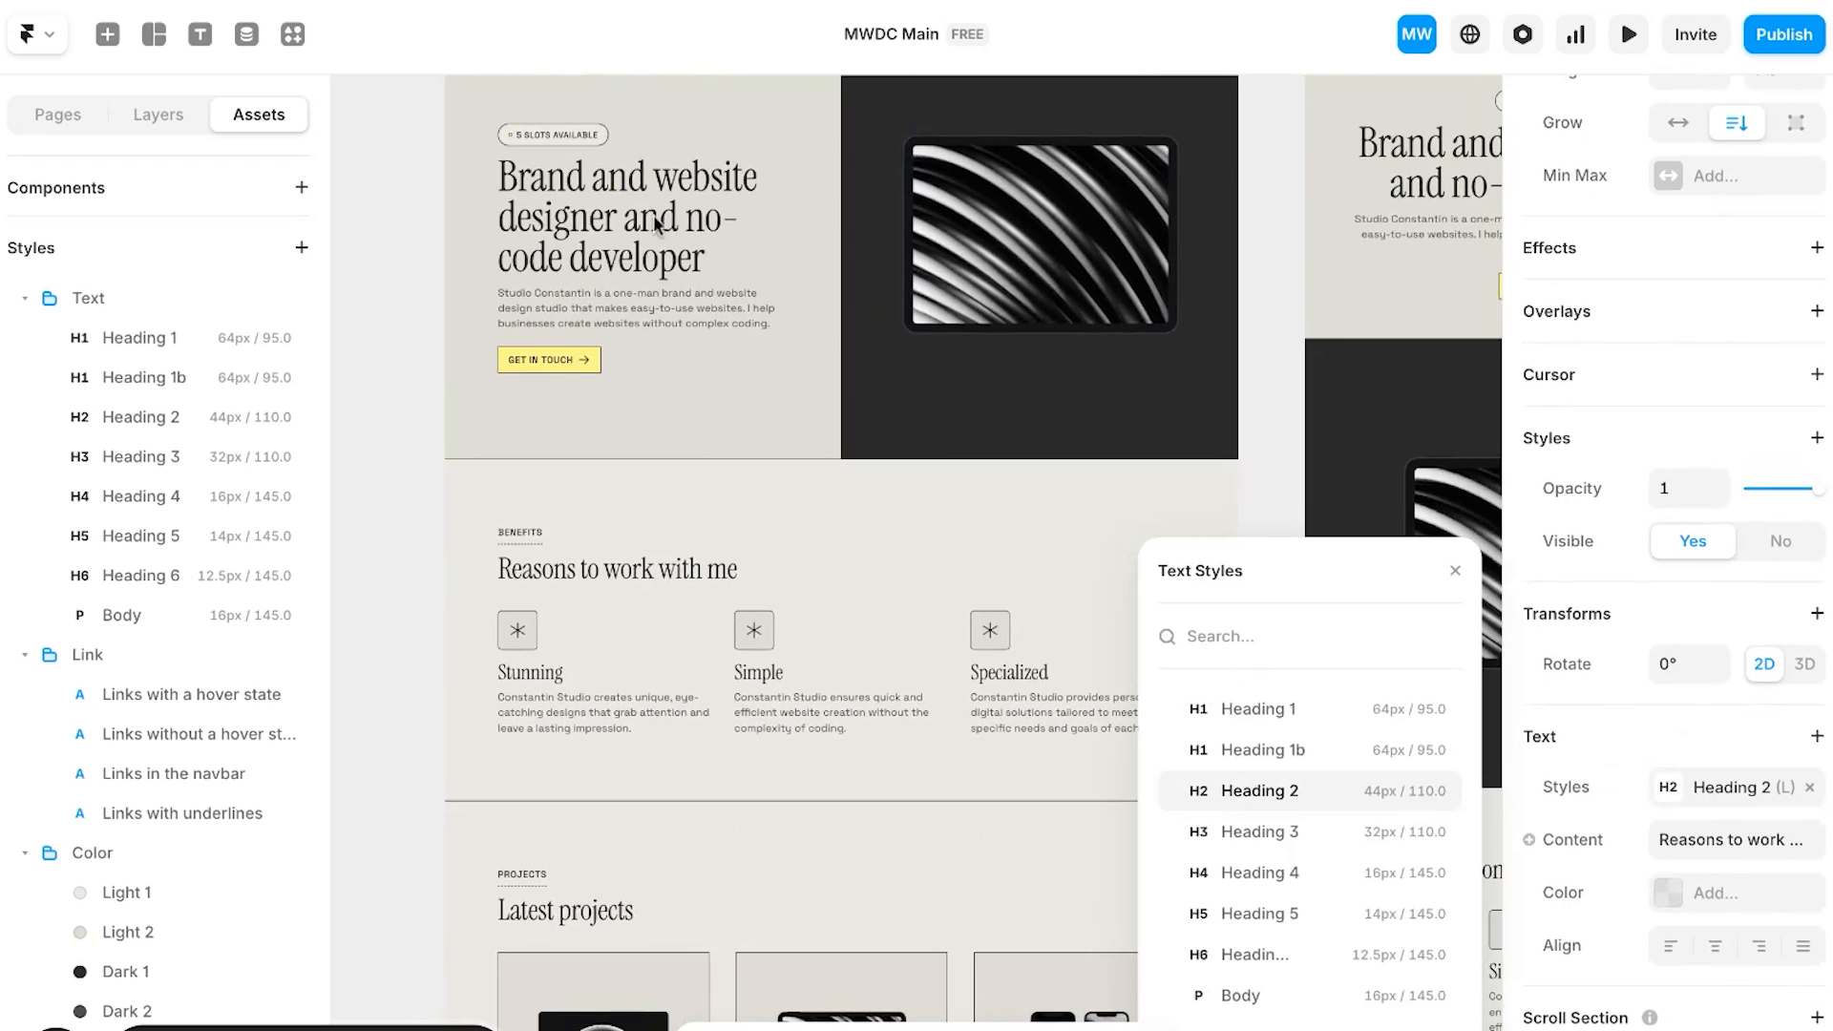
Step: Apply the Heading 1 text style to the Desktop hero heading and check it in the other breakpoint layouts
{"action": "left_click", "coordinate": [653, 218]}
{"action": "double_click", "coordinate": [624, 208]}
{"action": "scroll", "coordinate": [624, 208], "scroll_direction": "down", "scroll_amount": 5}
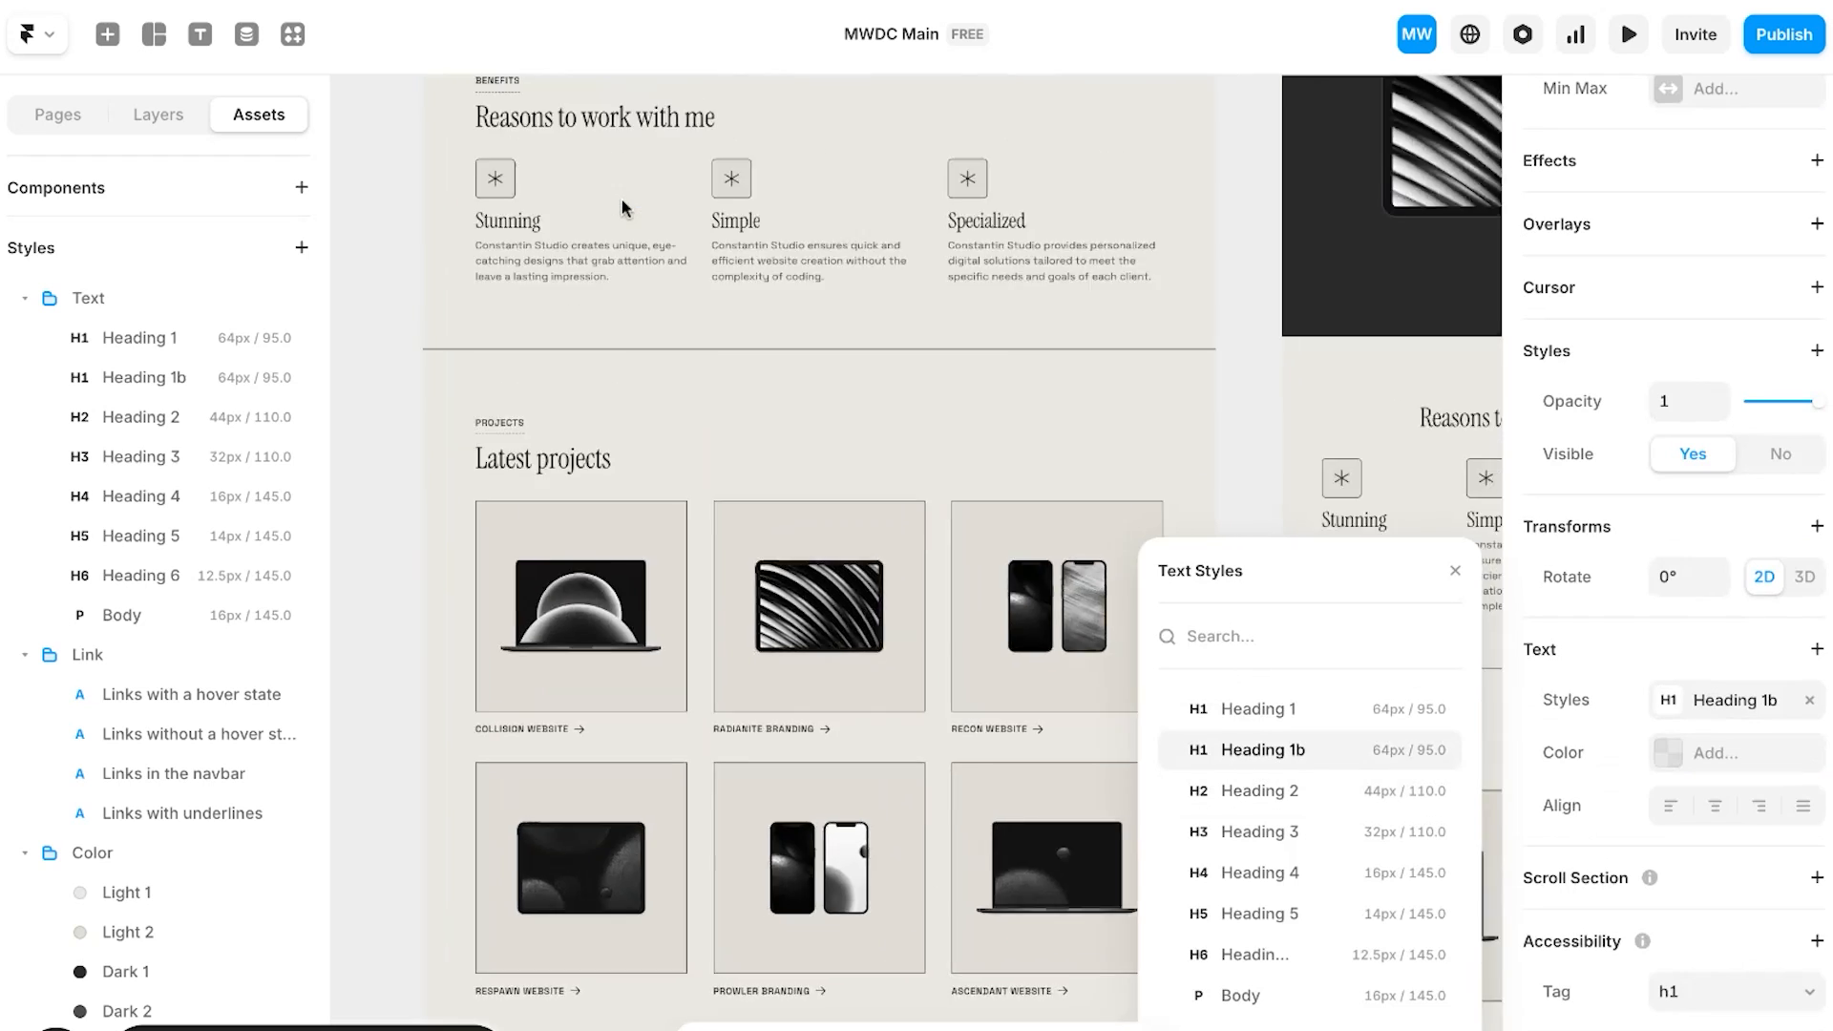
{"action": "scroll", "coordinate": [580, 382], "scroll_direction": "up", "scroll_amount": 7}
{"action": "key", "text": "Escape"}
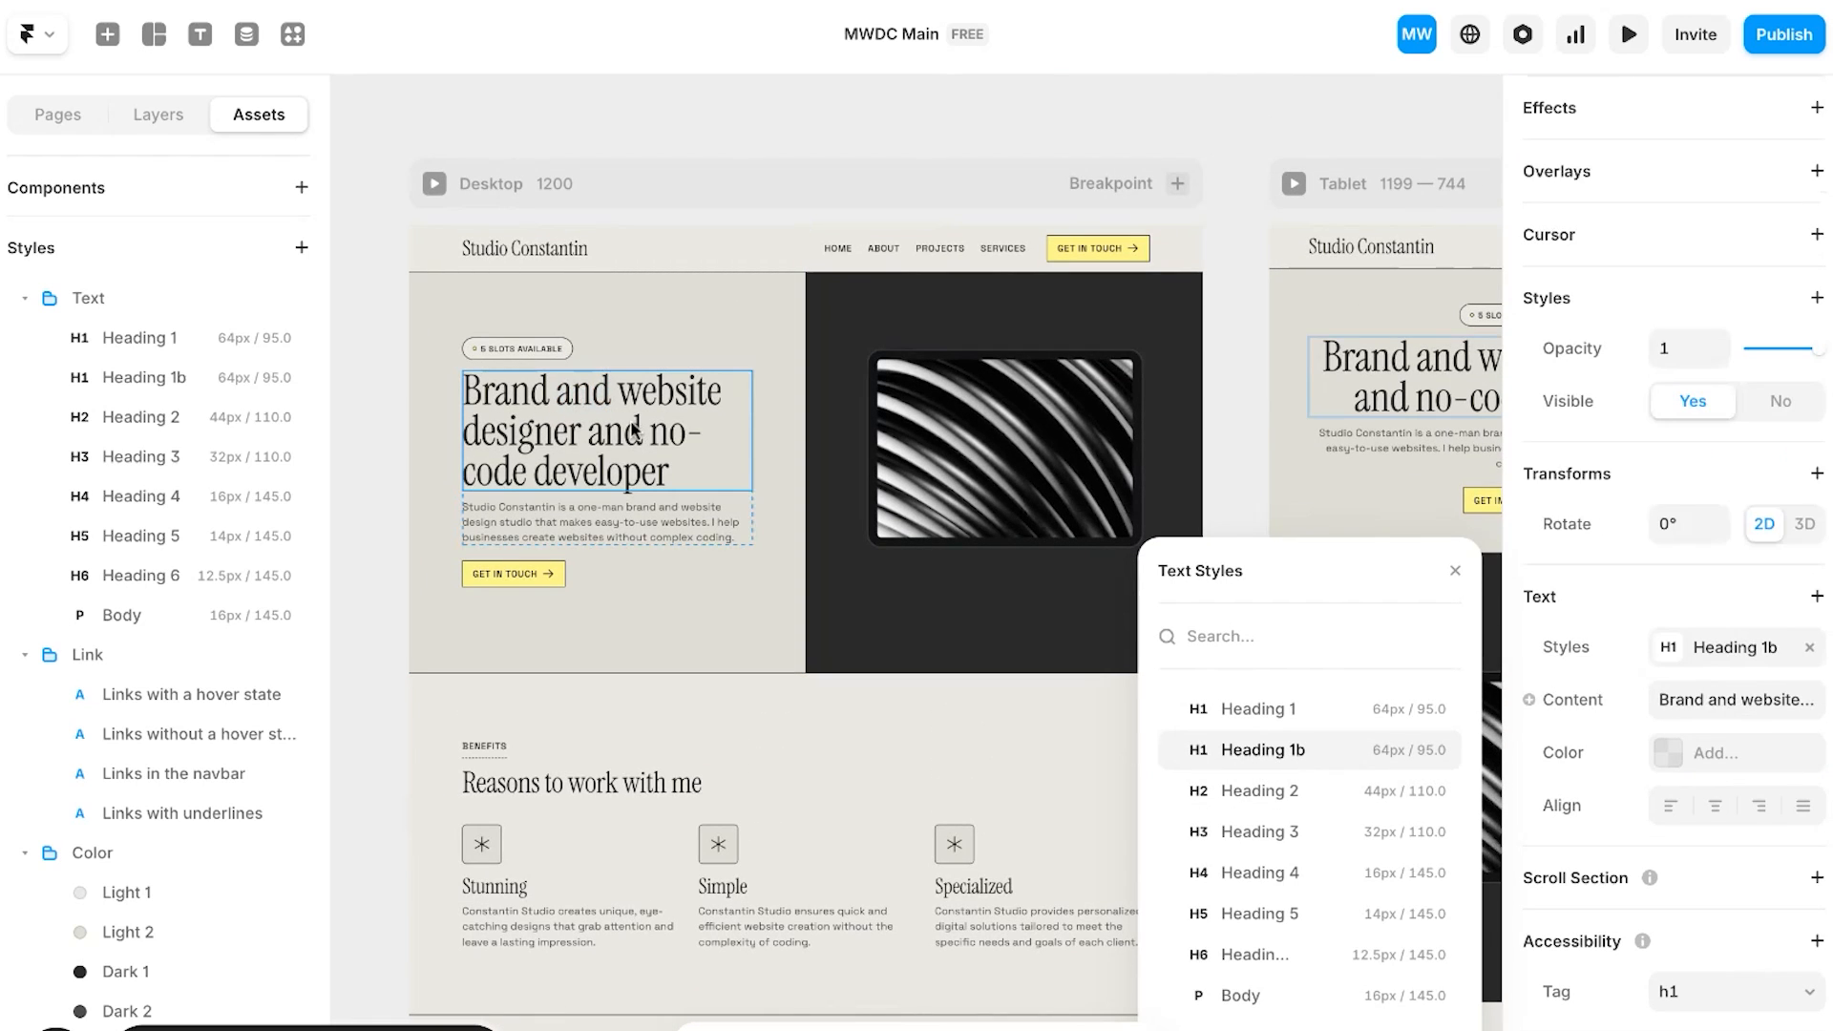
{"action": "left_click", "coordinate": [1284, 713]}
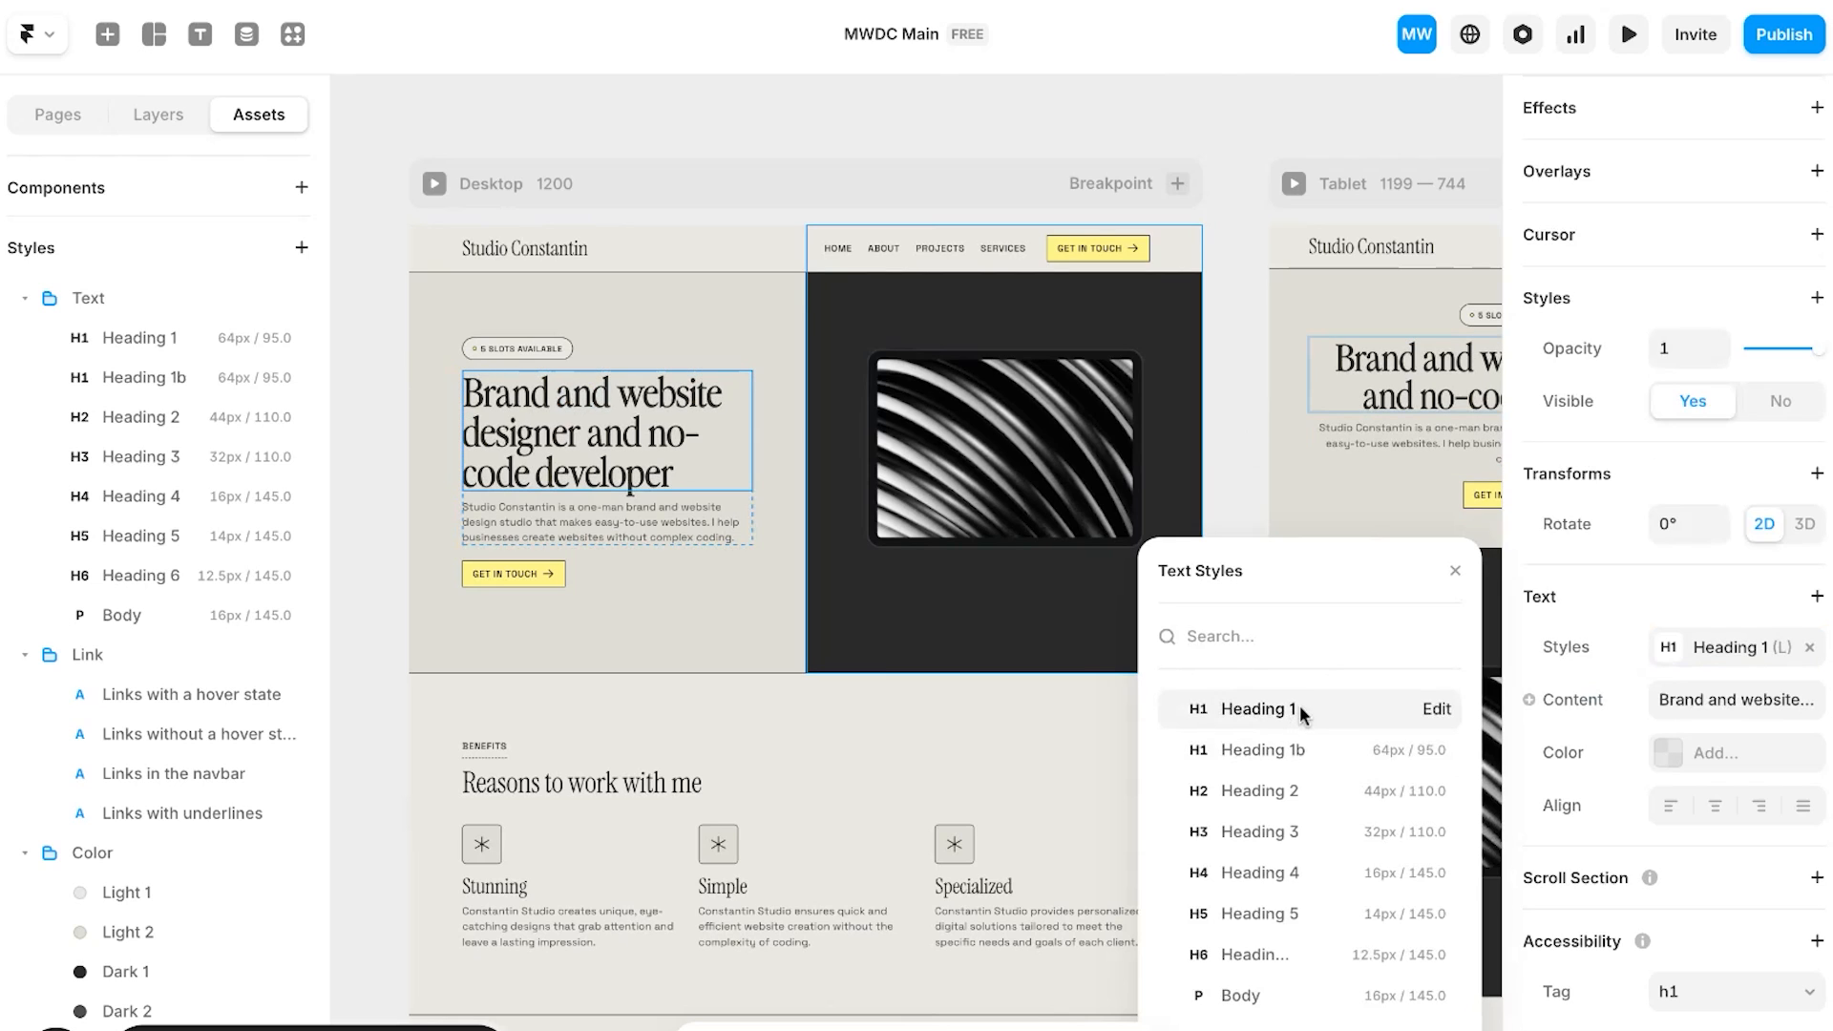
{"action": "left_click", "coordinate": [1226, 457]}
{"action": "scroll", "coordinate": [611, 441], "scroll_direction": "right", "scroll_amount": 10}
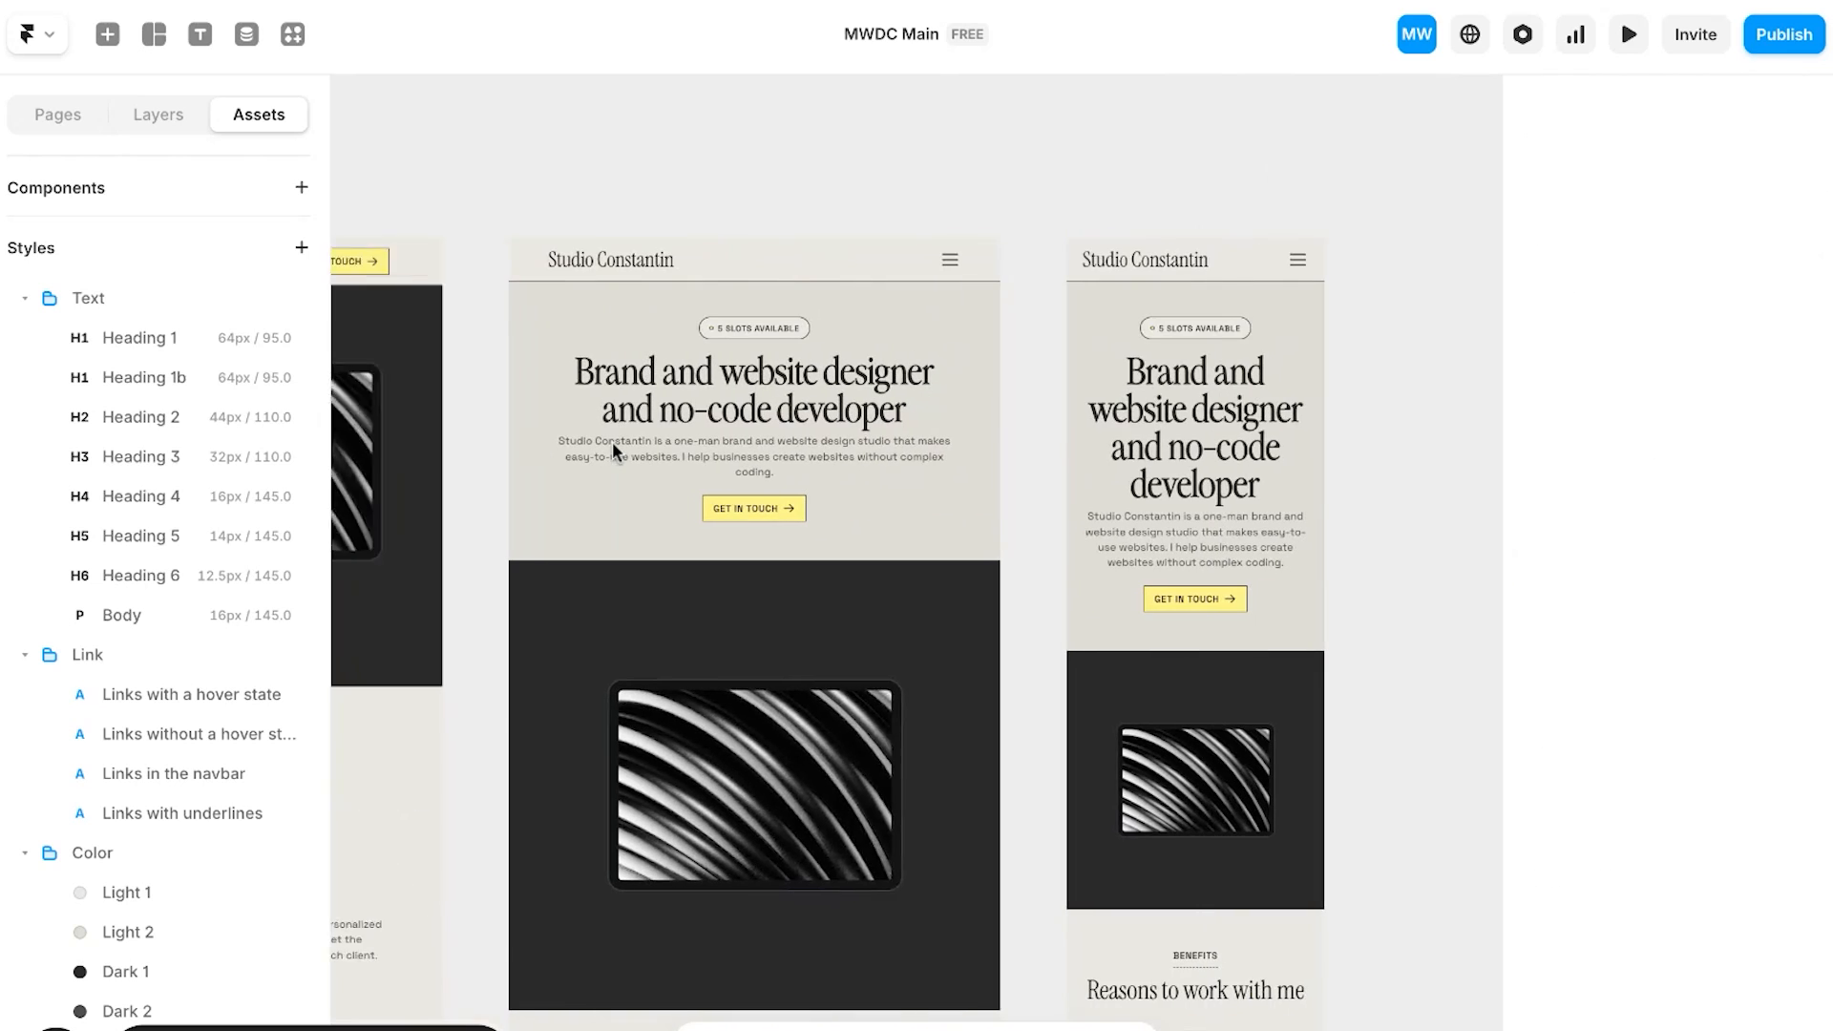
{"action": "scroll", "coordinate": [612, 443], "scroll_direction": "left", "scroll_amount": 7}
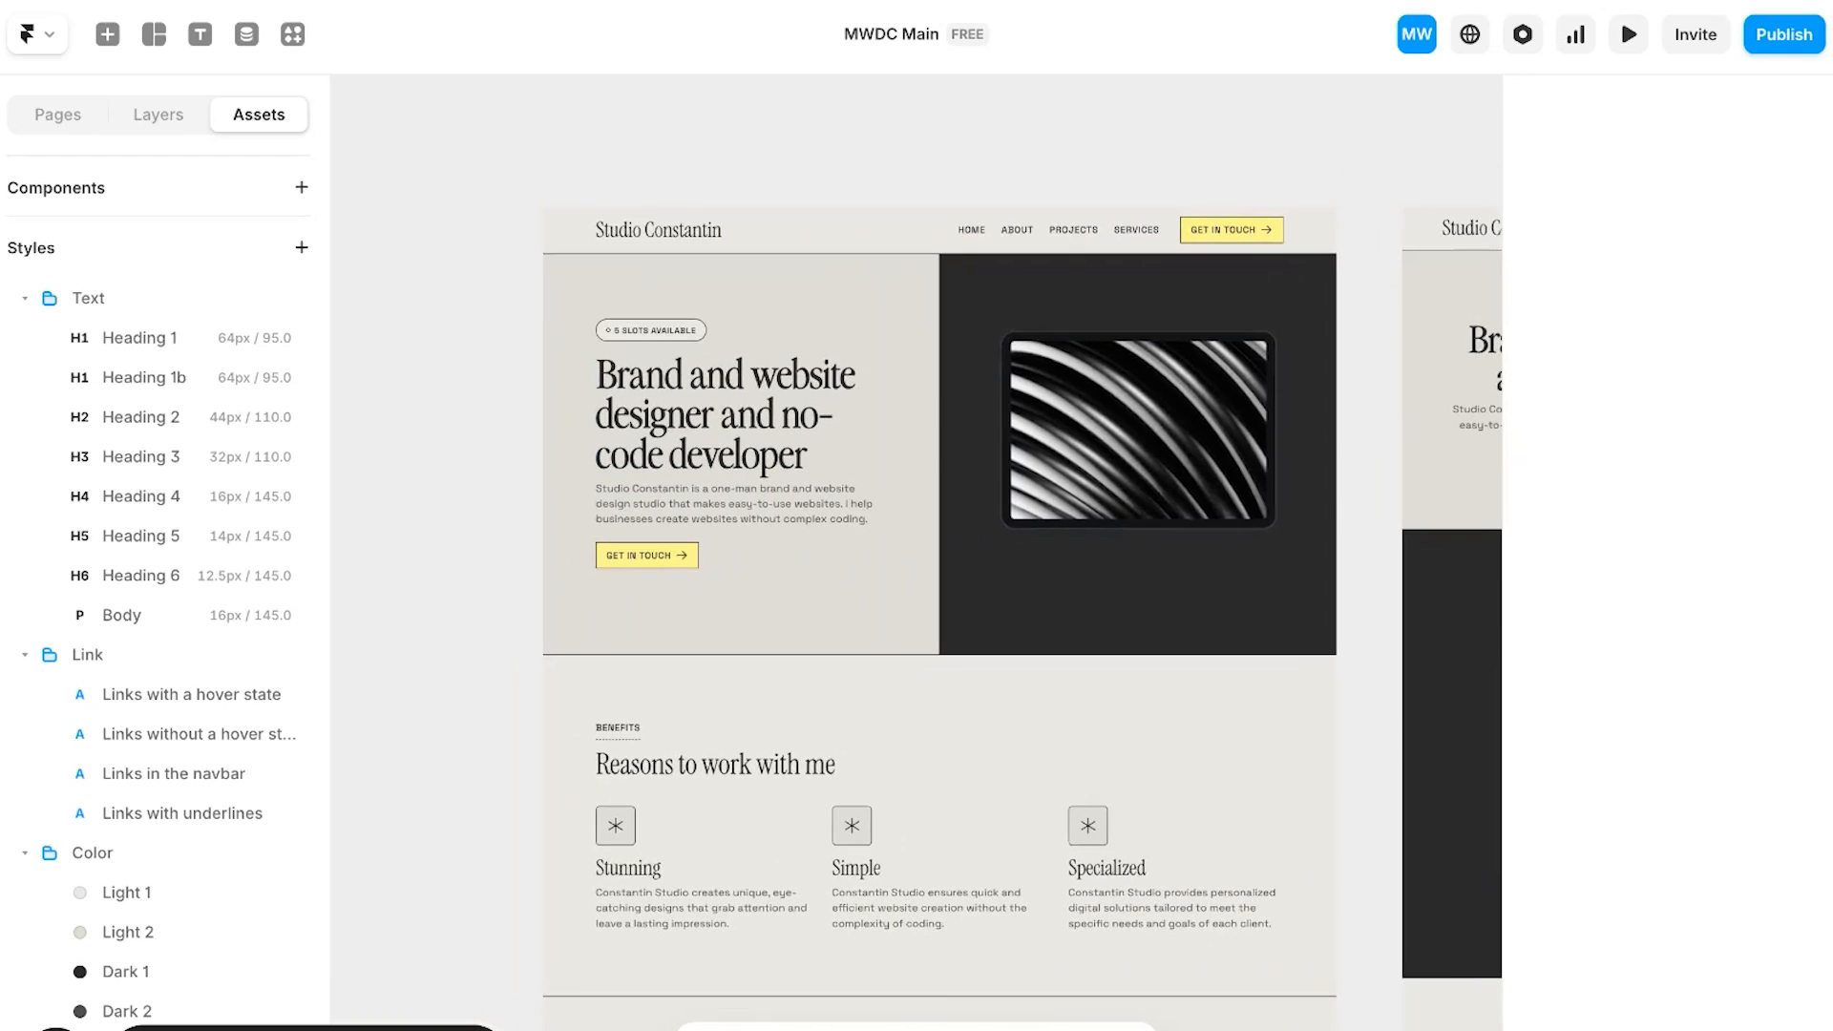
Step: Tighten the letter spacing of the Heading 1 text style and close its settings
{"action": "left_click", "coordinate": [612, 443]}
{"action": "left_click", "coordinate": [392, 359]}
{"action": "left_click", "coordinate": [281, 340]}
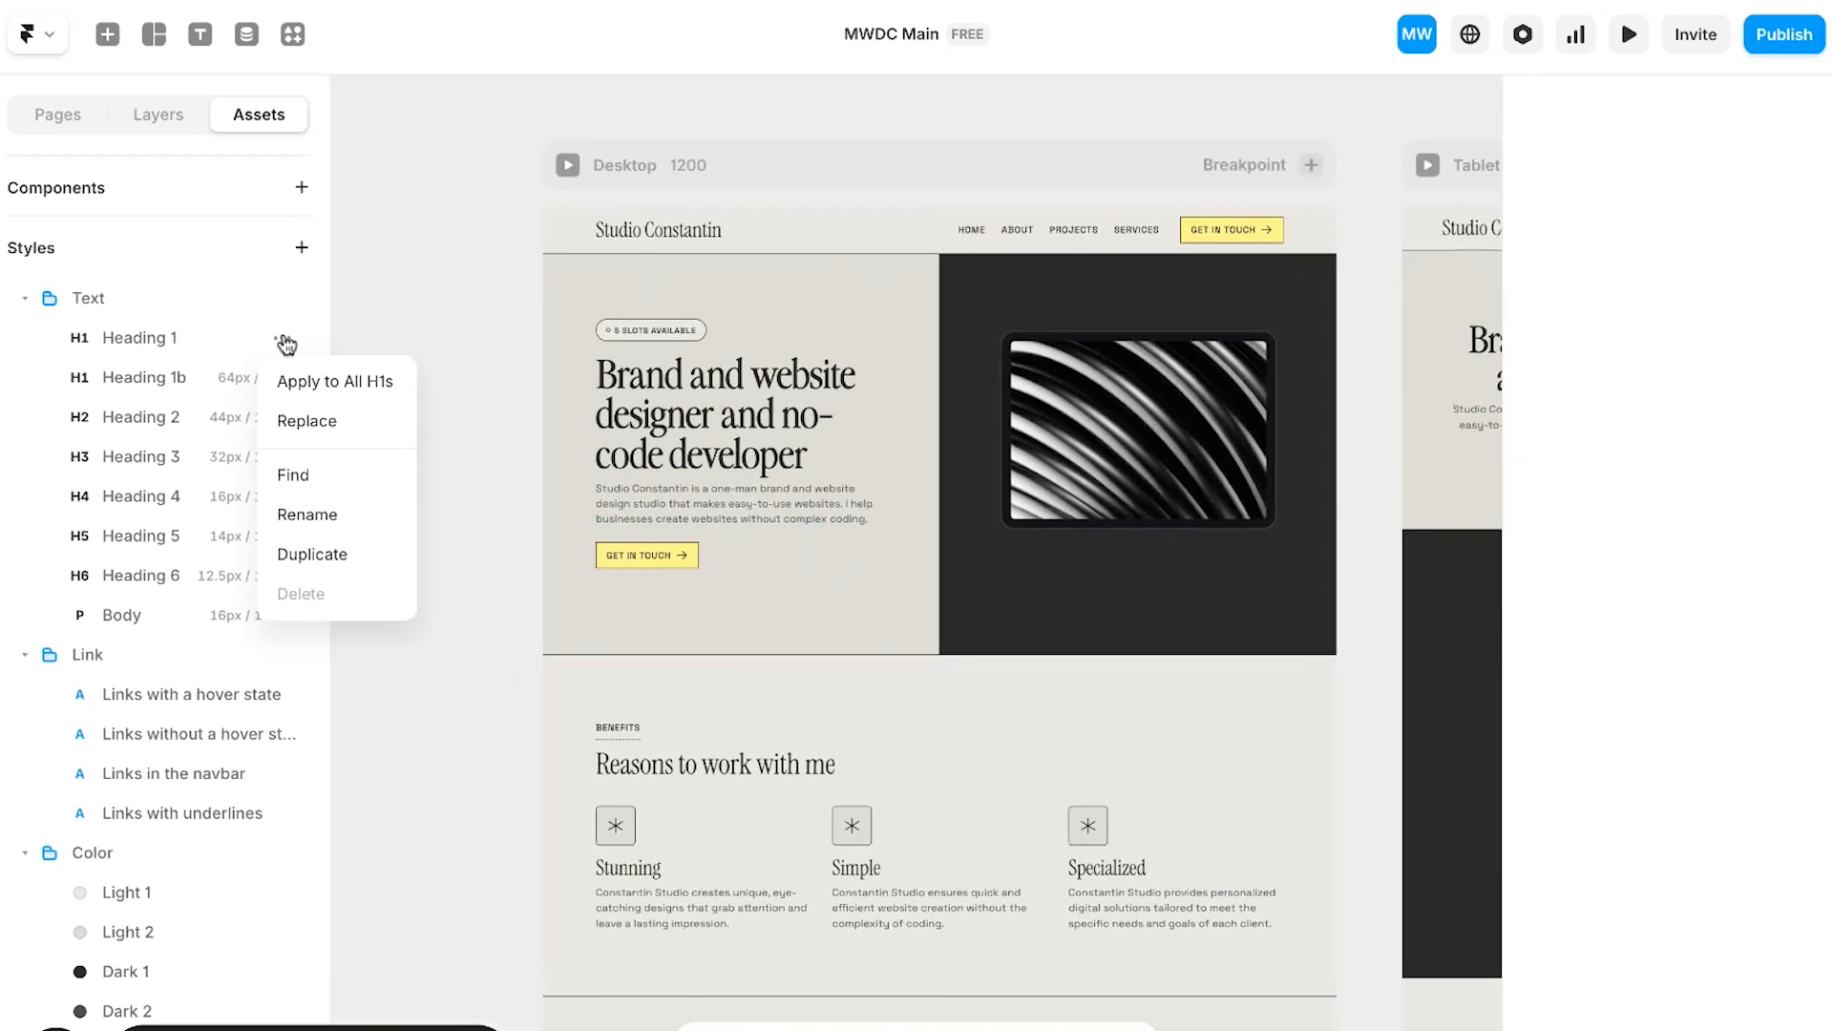
{"action": "left_click", "coordinate": [224, 329]}
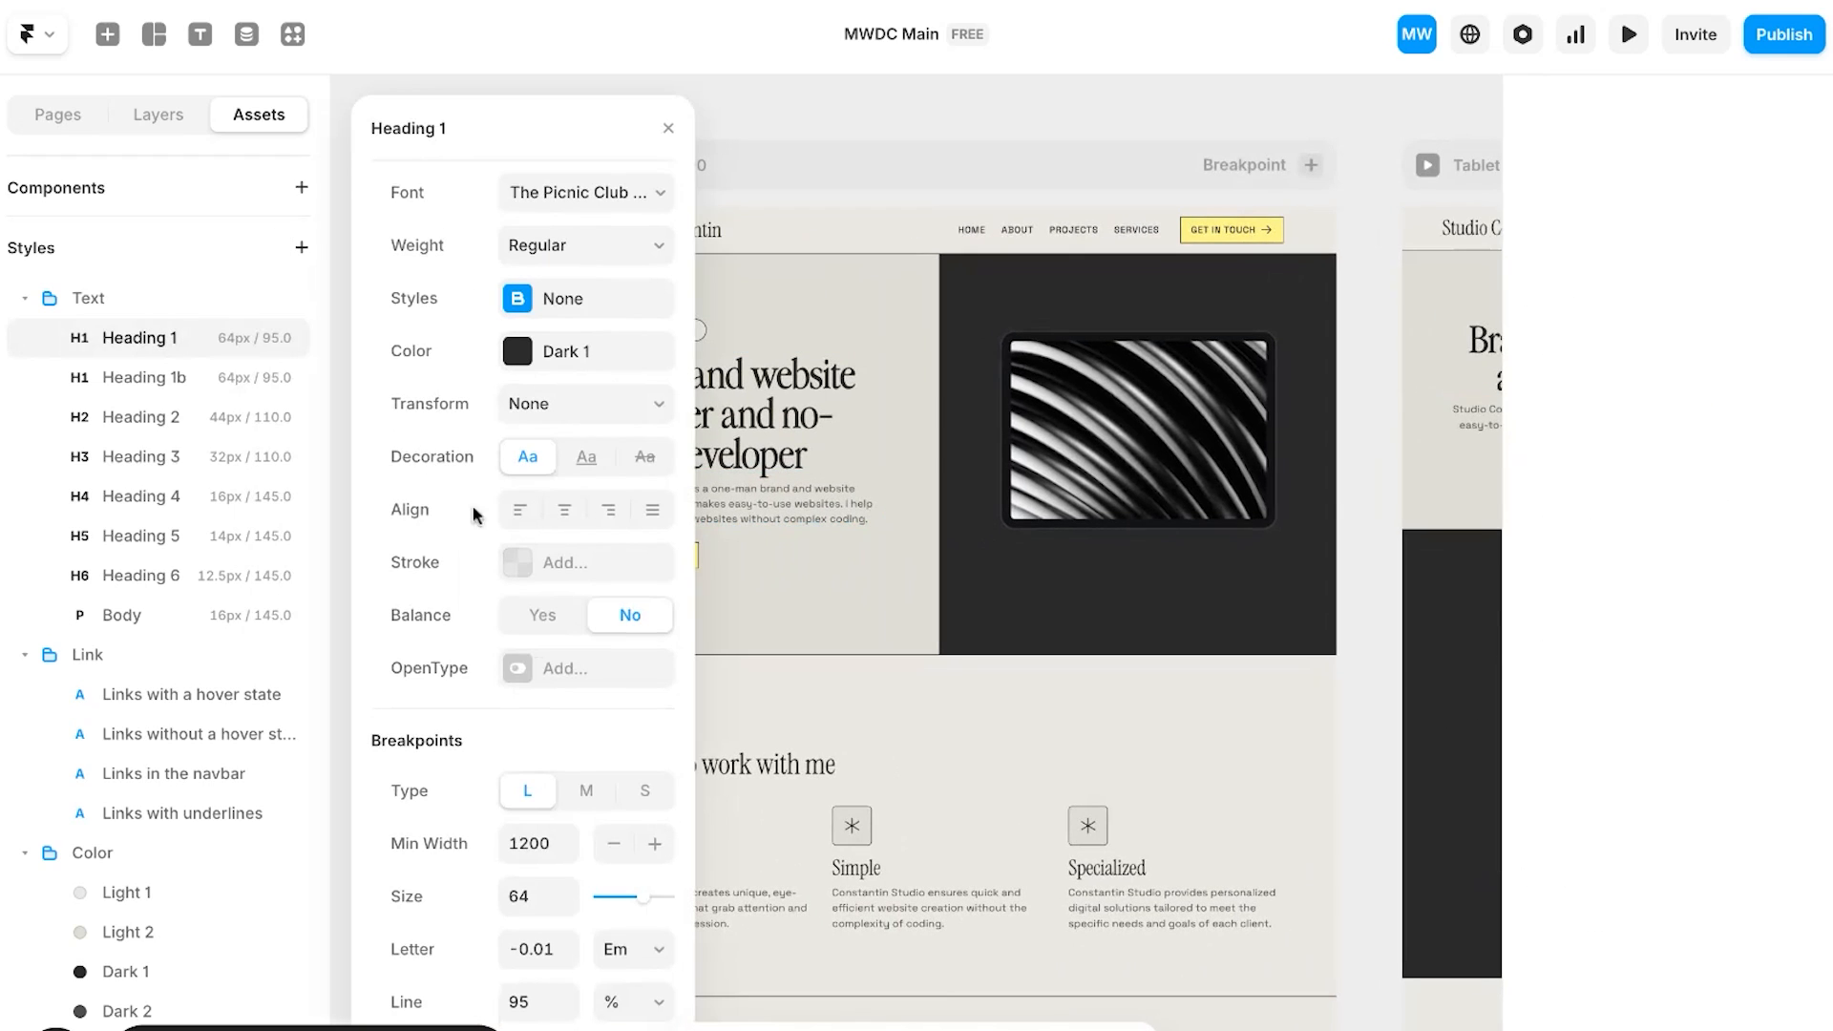
{"action": "left_click", "coordinate": [567, 944]}
{"action": "left_click", "coordinate": [569, 960]}
{"action": "left_click", "coordinate": [570, 959]}
{"action": "left_click", "coordinate": [569, 959]}
{"action": "left_click", "coordinate": [569, 960]}
{"action": "left_click", "coordinate": [569, 960]}
{"action": "left_click", "coordinate": [668, 128]}
{"action": "scroll", "coordinate": [514, 432], "scroll_direction": "down", "scroll_amount": 1}
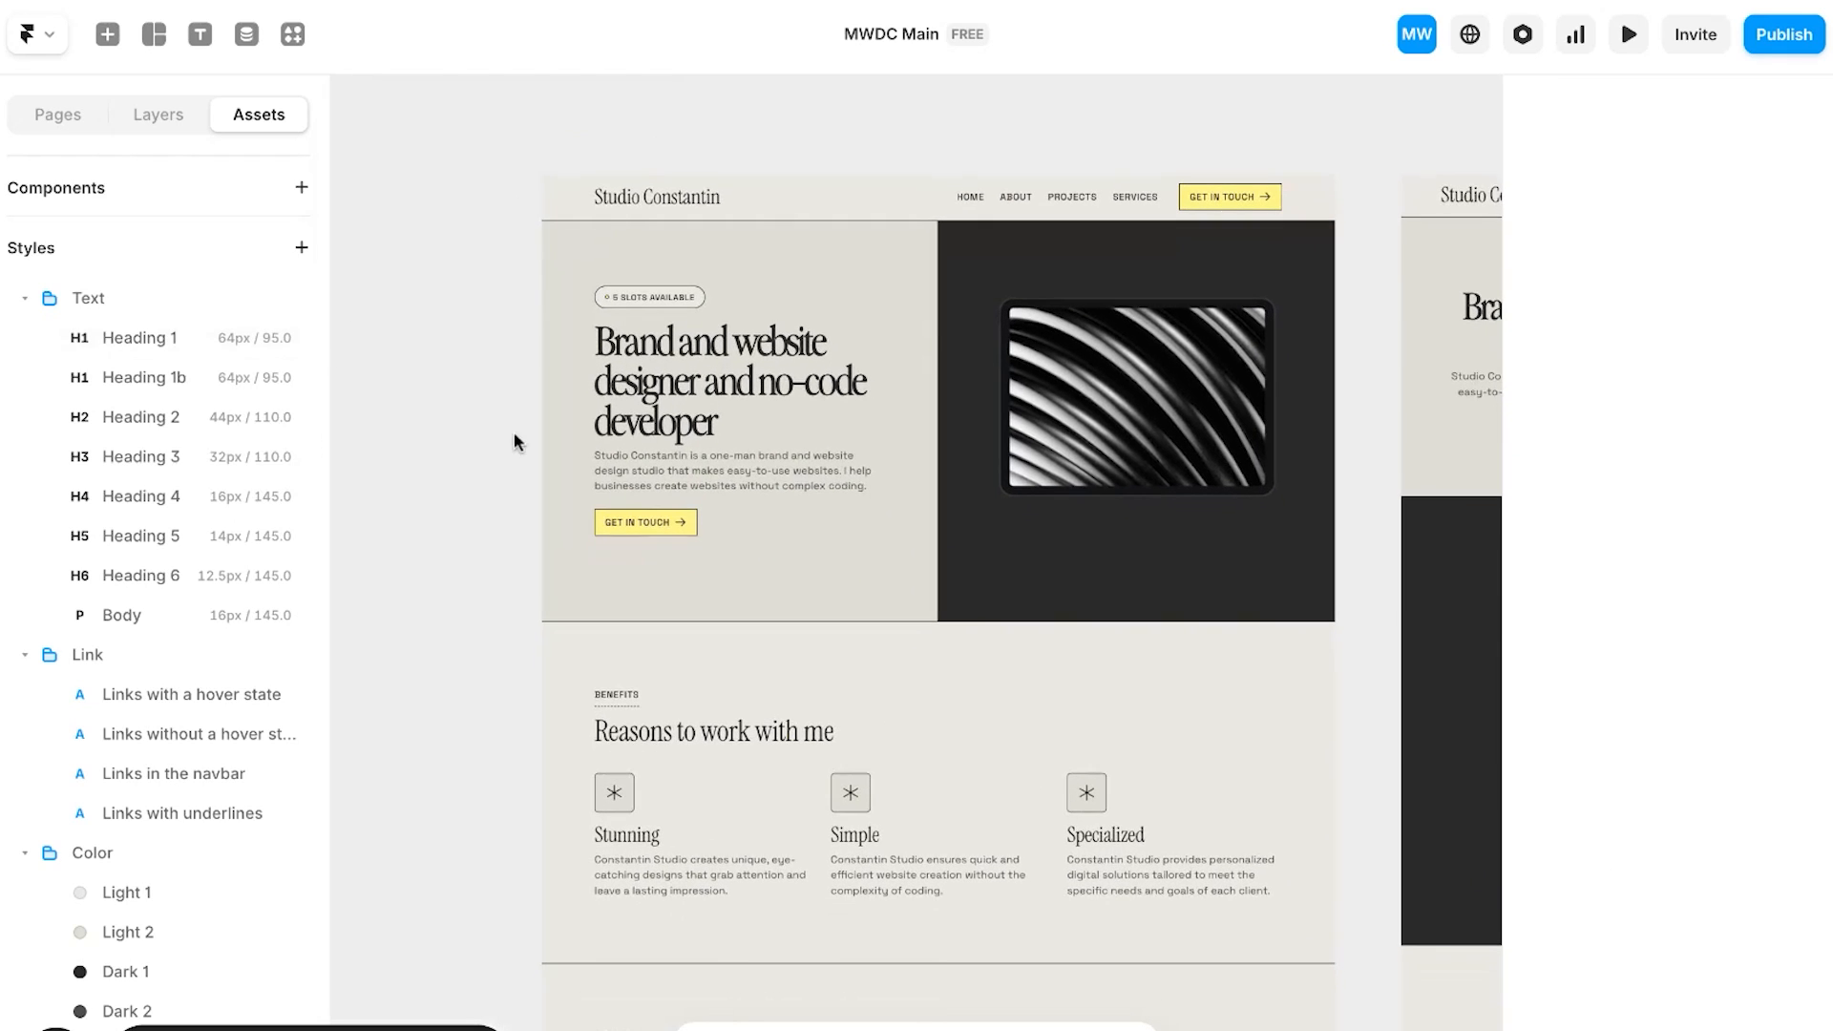
Step: Set the Heading 2 text style's font to The Picnic Club Regular and tighten its letter spacing
{"action": "left_click", "coordinate": [159, 416]}
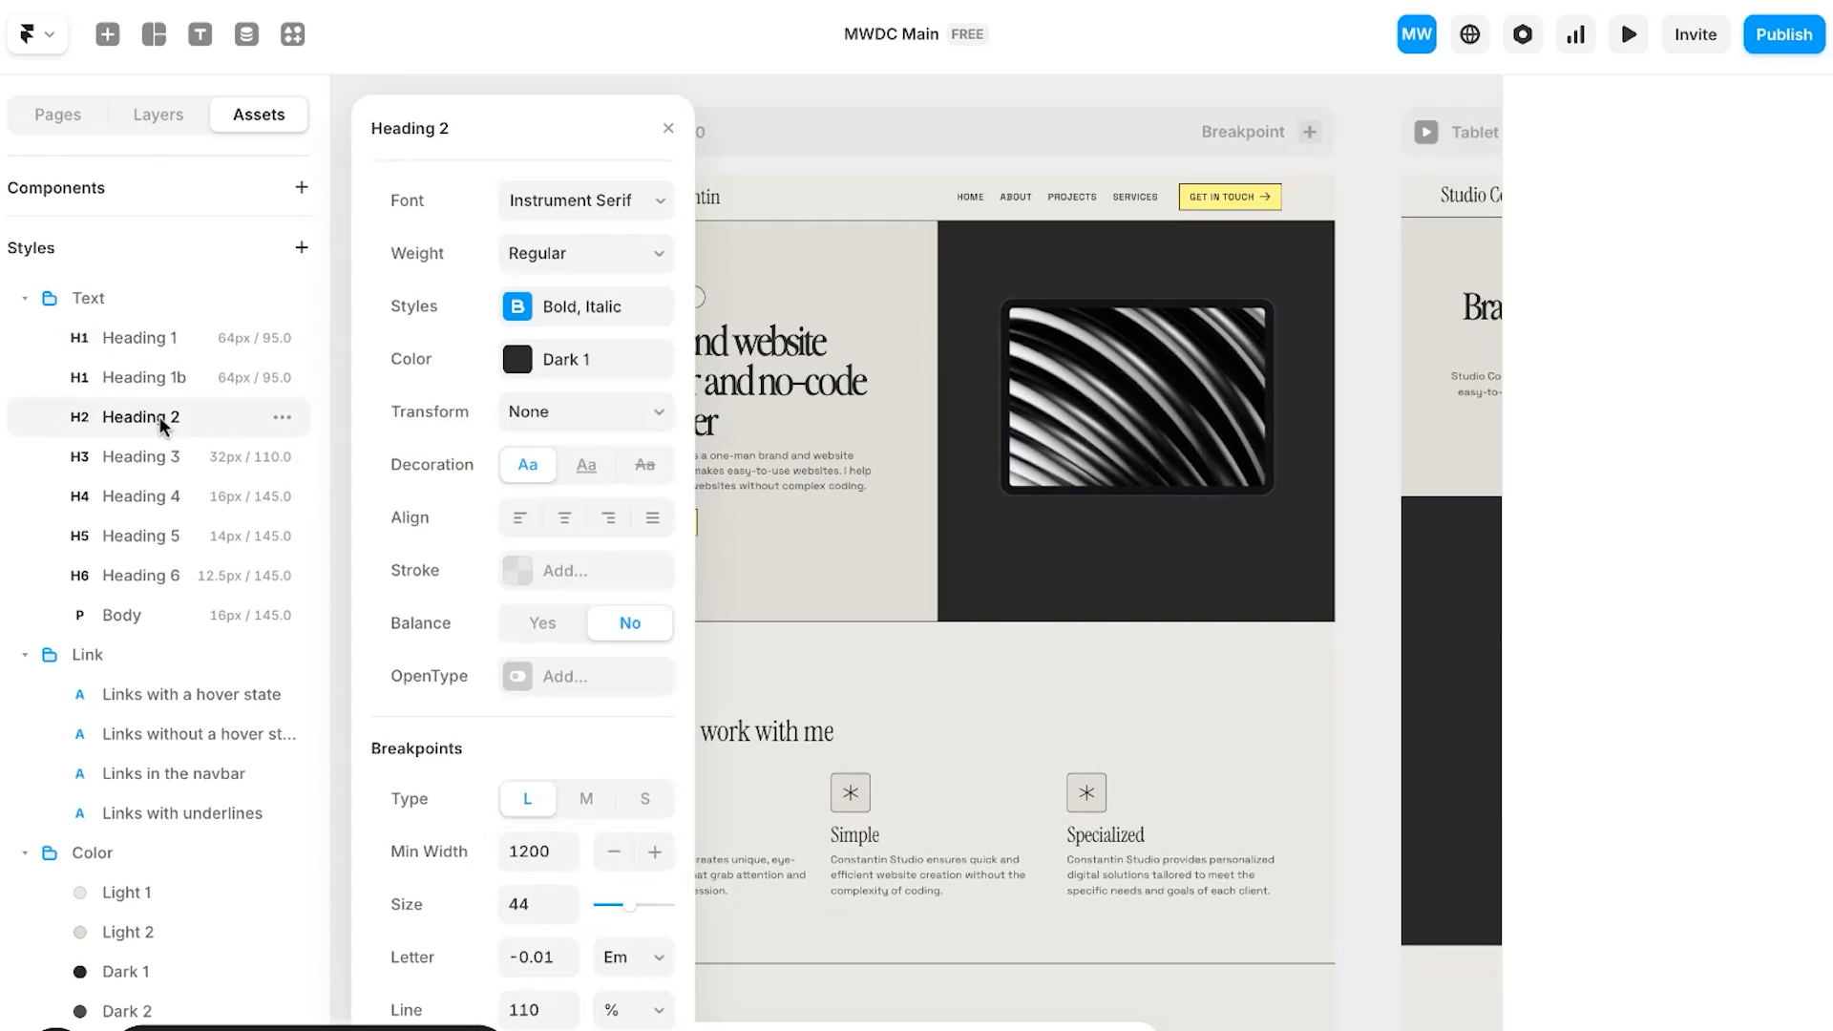
{"action": "left_click", "coordinate": [658, 201]}
{"action": "type", "text": "picnic"}
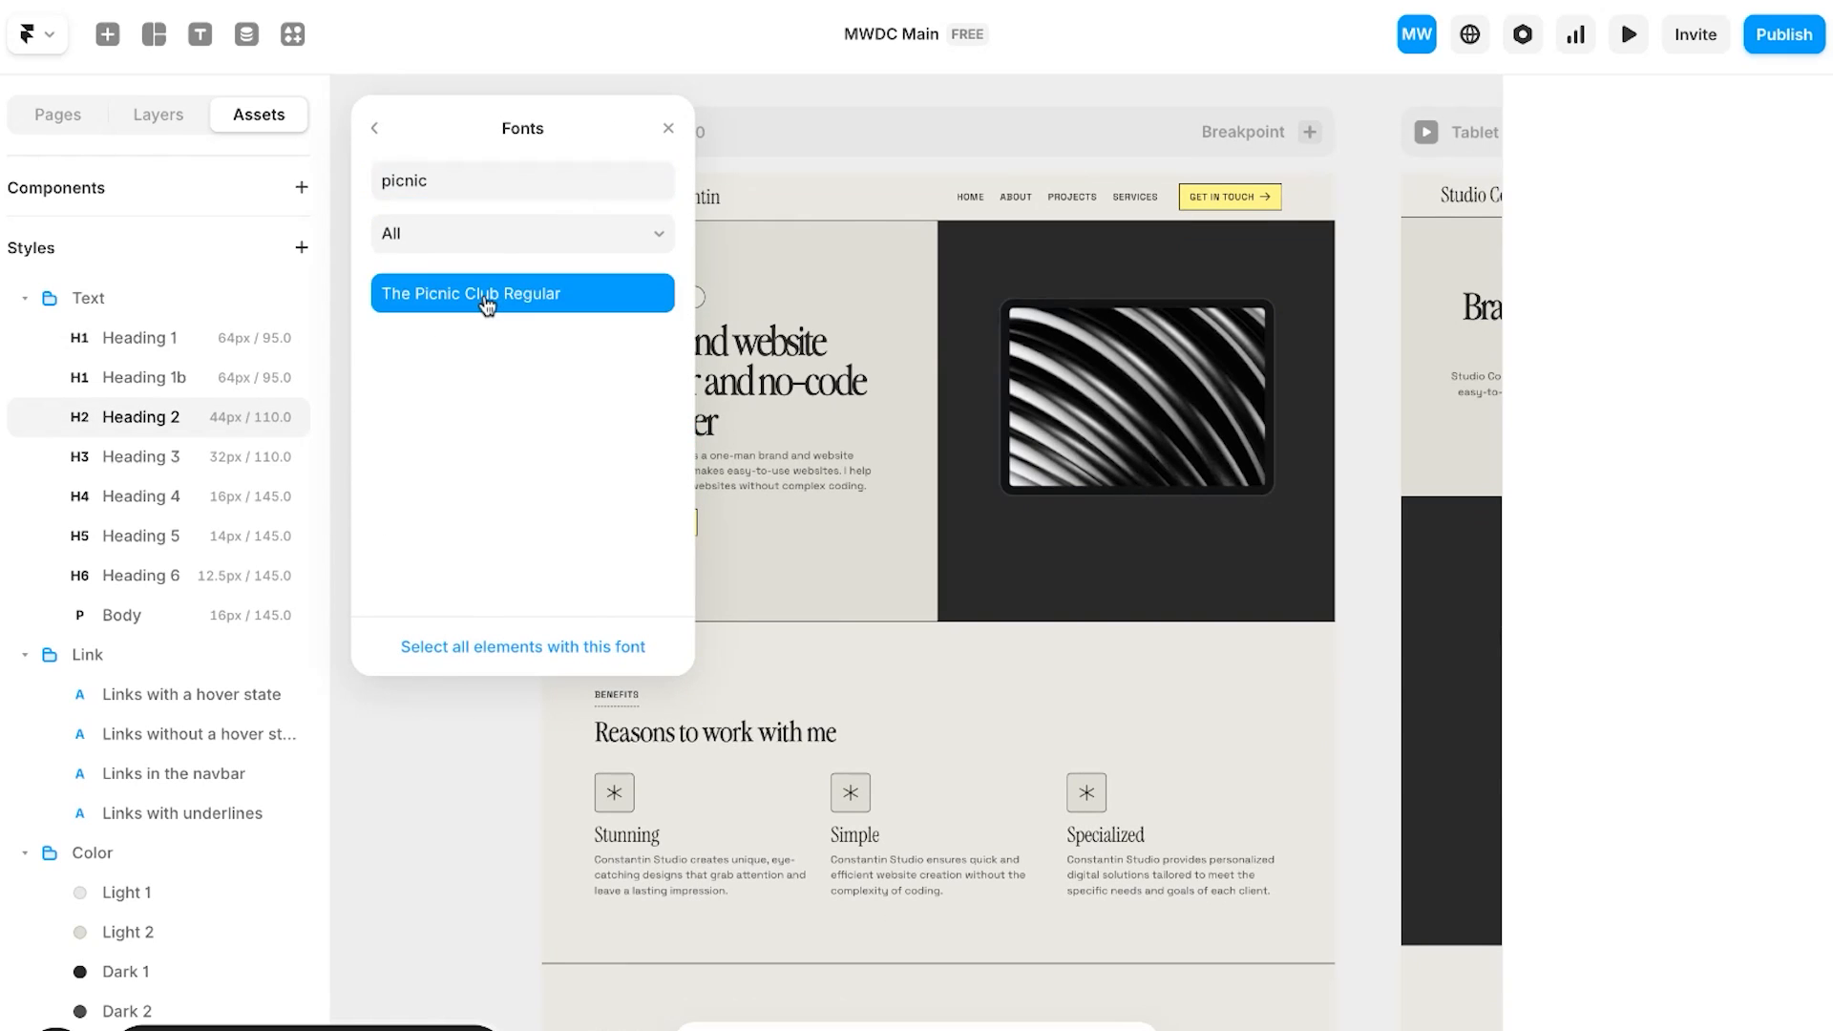
{"action": "left_click", "coordinate": [125, 414]}
Step: Set the Heading 3 text style to The Picnic Club Regular with a letter spacing of -0.04 em
{"action": "left_click", "coordinate": [114, 460]}
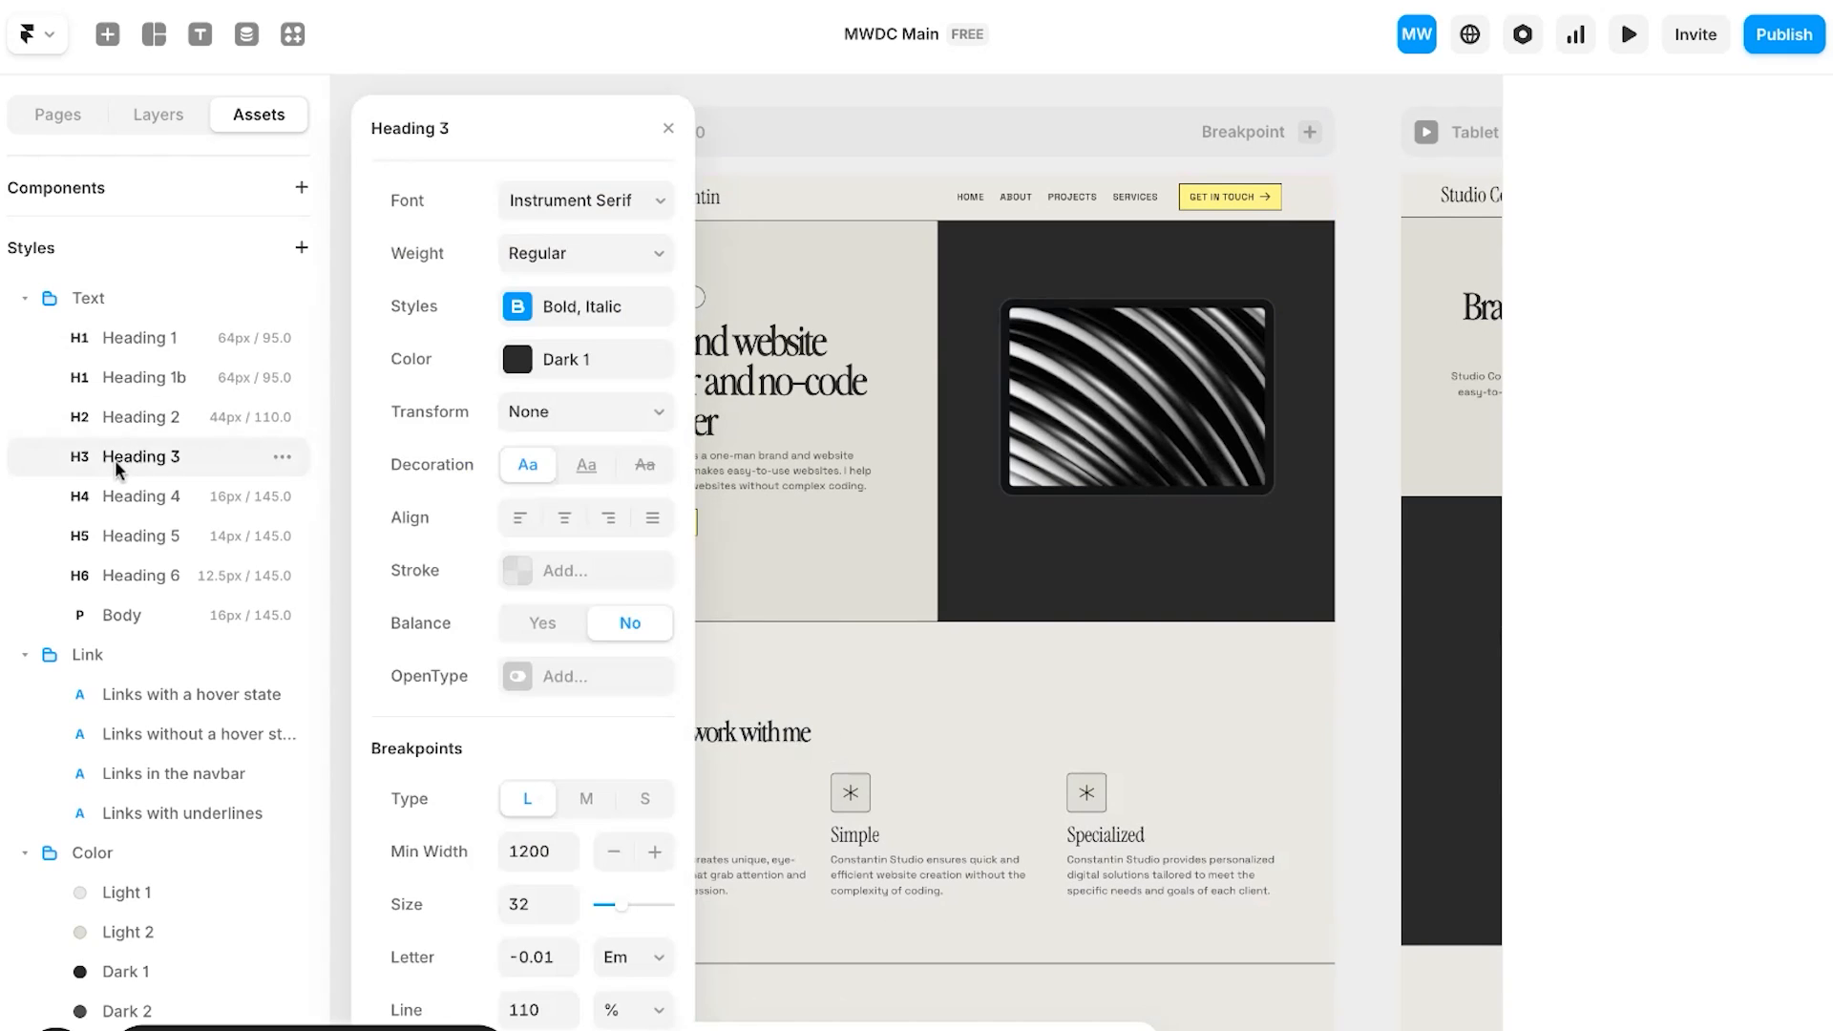
{"action": "left_click", "coordinate": [547, 212]}
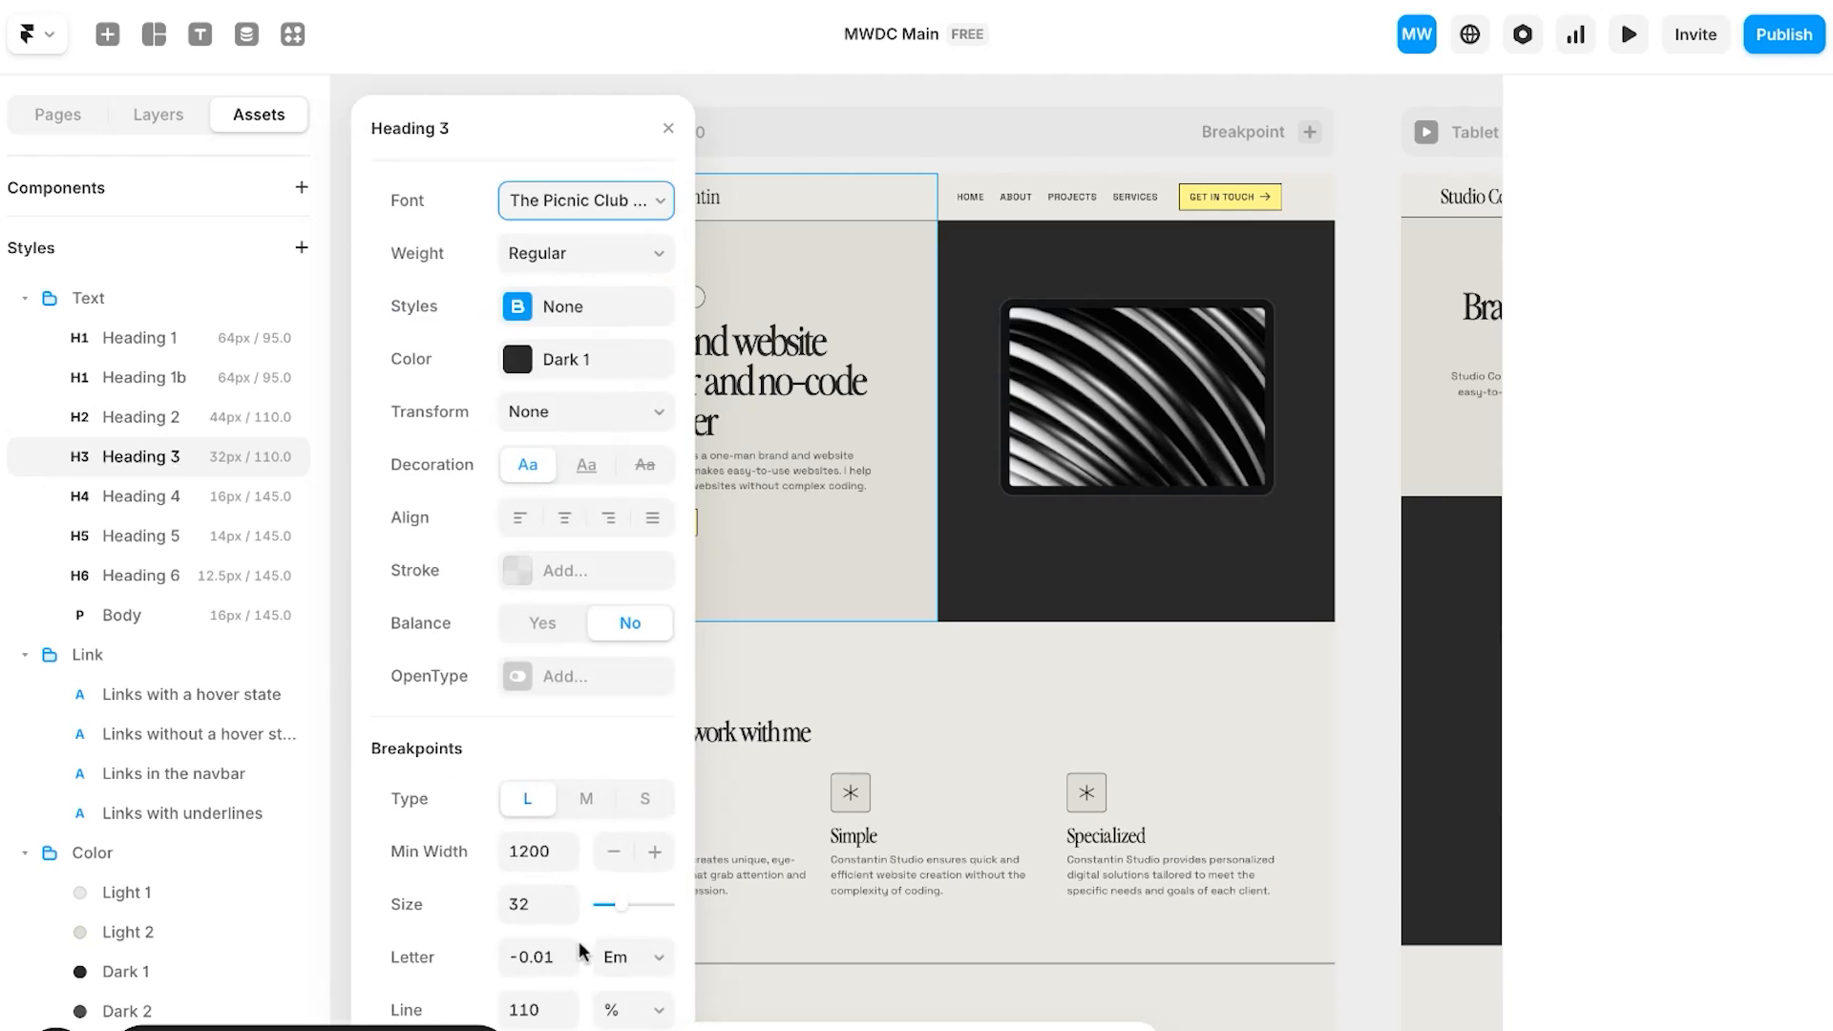
{"action": "left_click", "coordinate": [569, 967]}
{"action": "left_click", "coordinate": [569, 966]}
{"action": "left_click", "coordinate": [570, 967]}
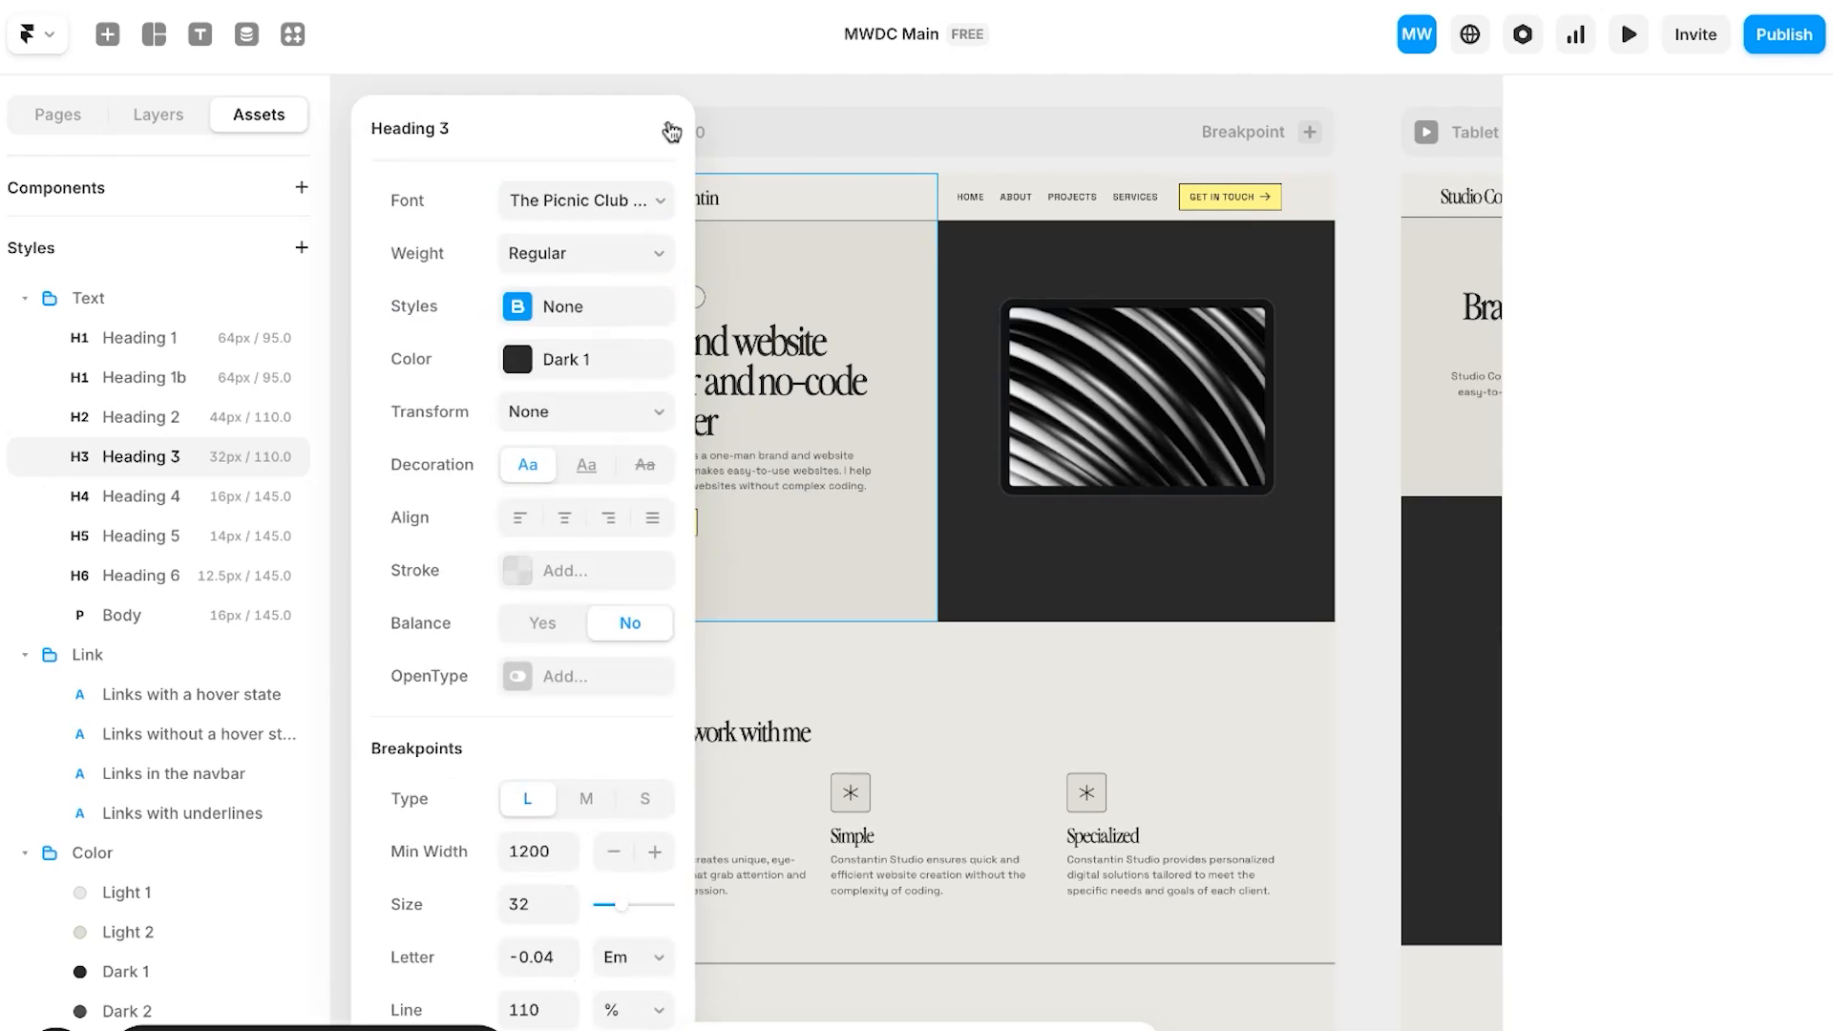
{"action": "left_click", "coordinate": [668, 128]}
Step: Set the Heading 4 text style's font to The Picnic Club Regular
{"action": "left_click", "coordinate": [200, 496]}
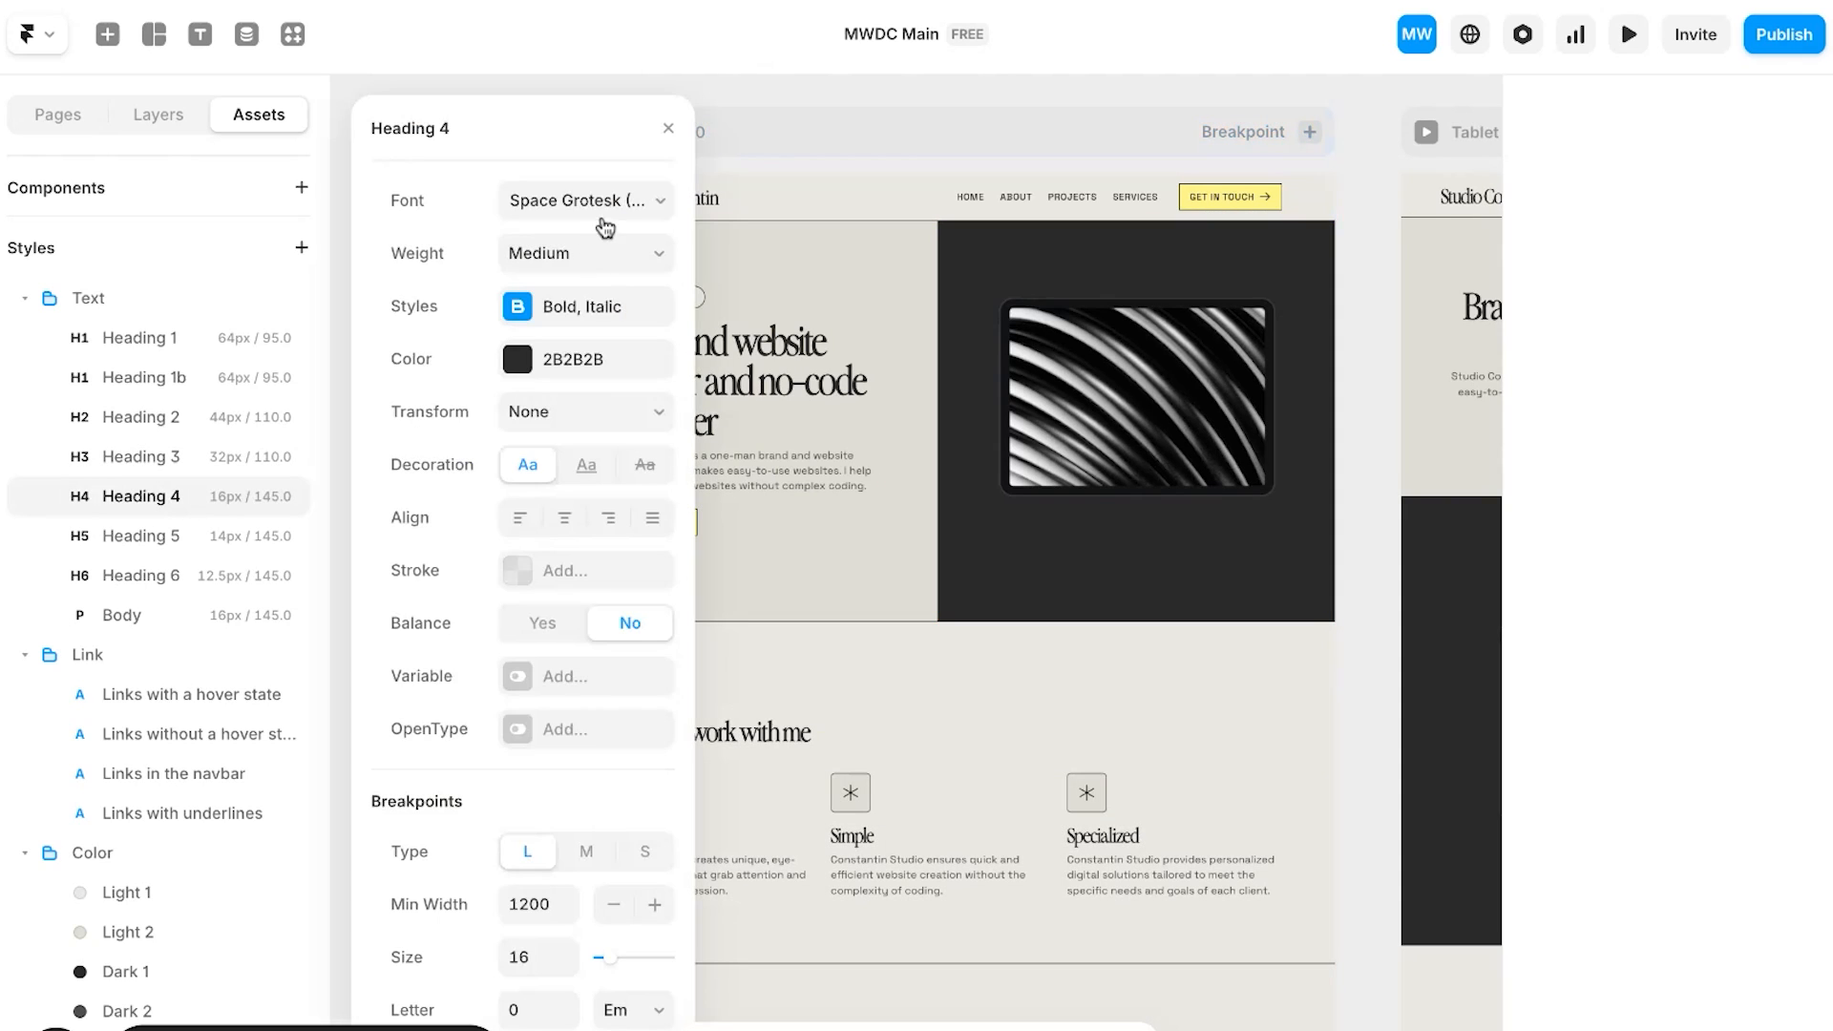
{"action": "left_click", "coordinate": [604, 205]}
{"action": "type", "text": "pic"}
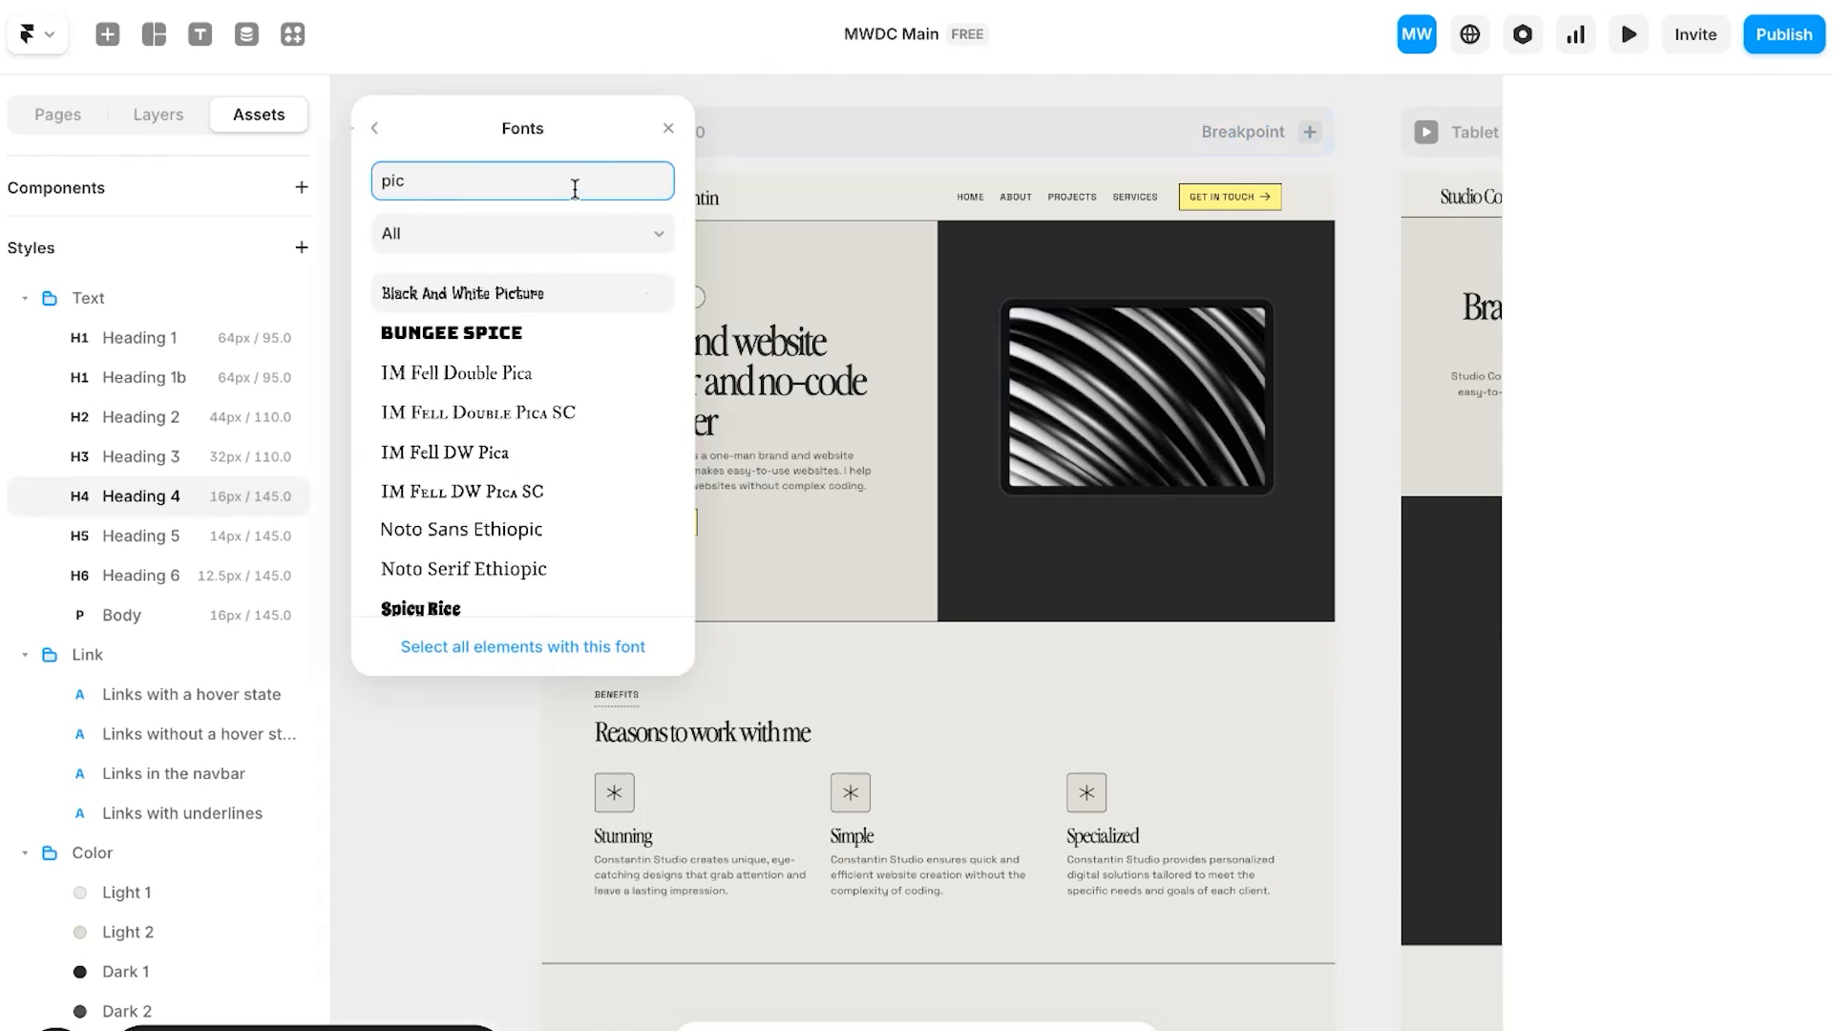
{"action": "type", "text": "nic"}
{"action": "left_click", "coordinate": [458, 302]}
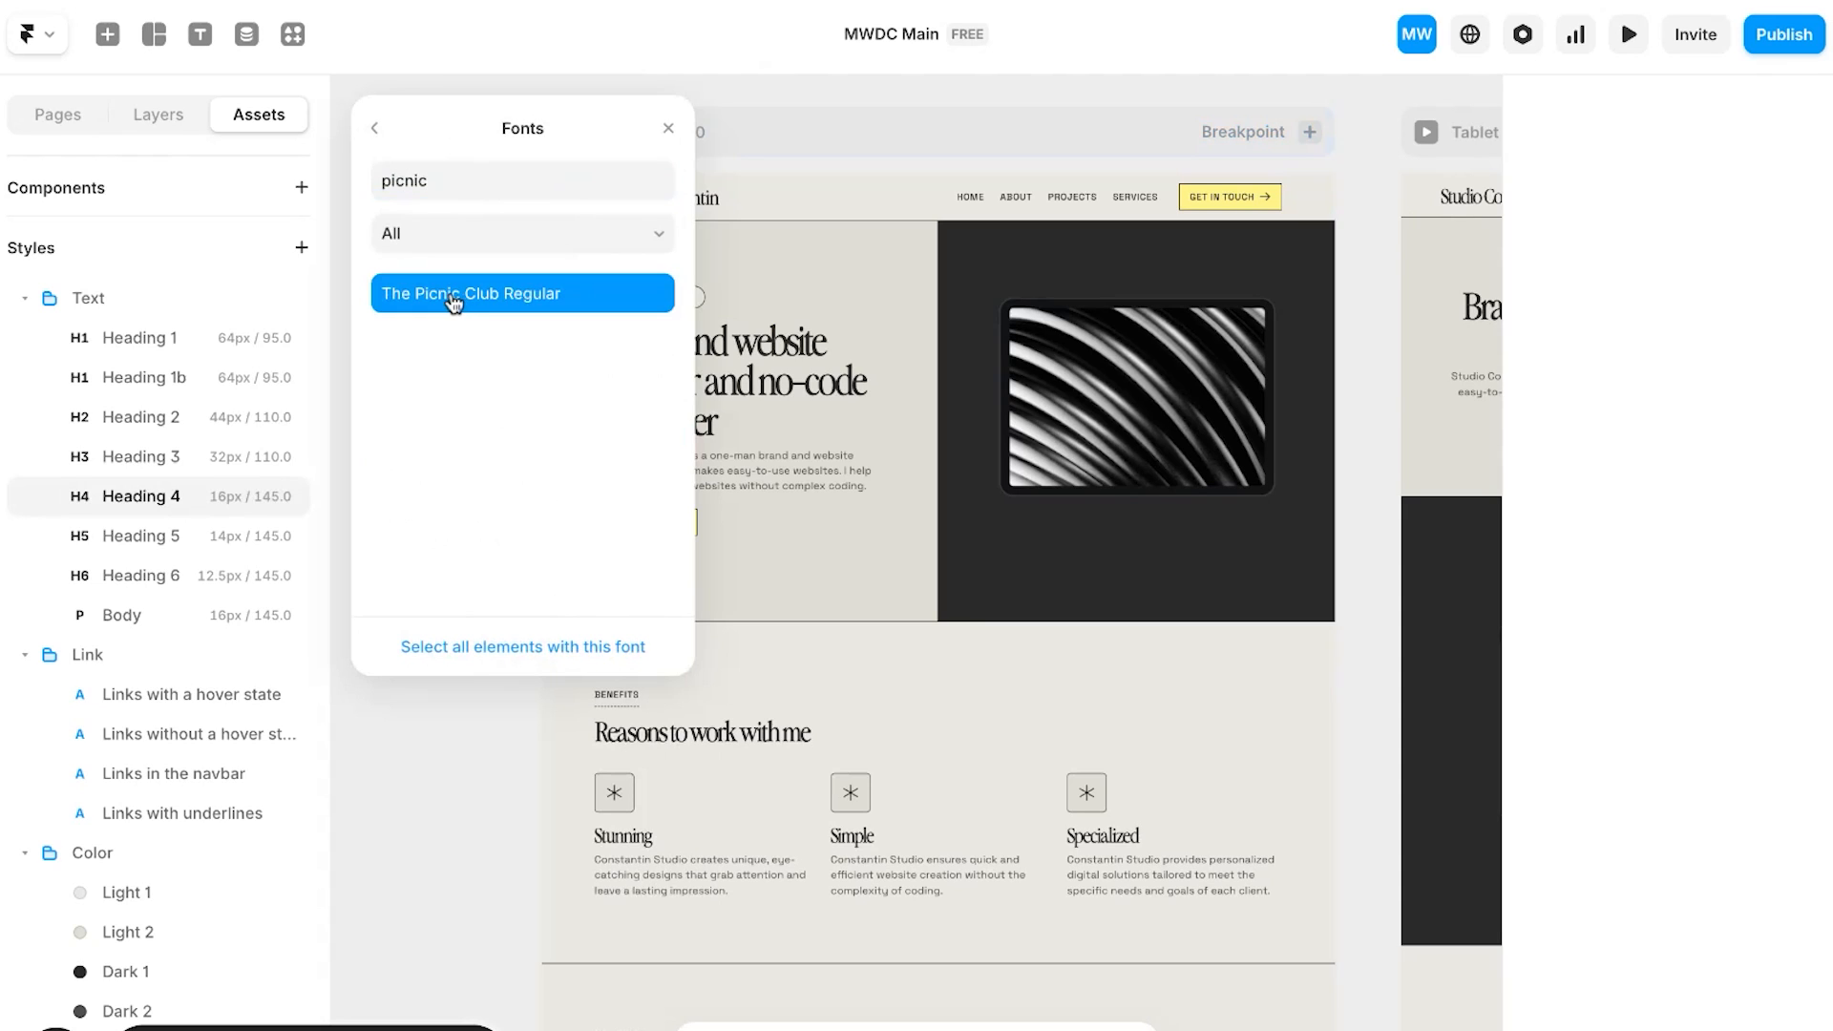
{"action": "left_click", "coordinate": [390, 133]}
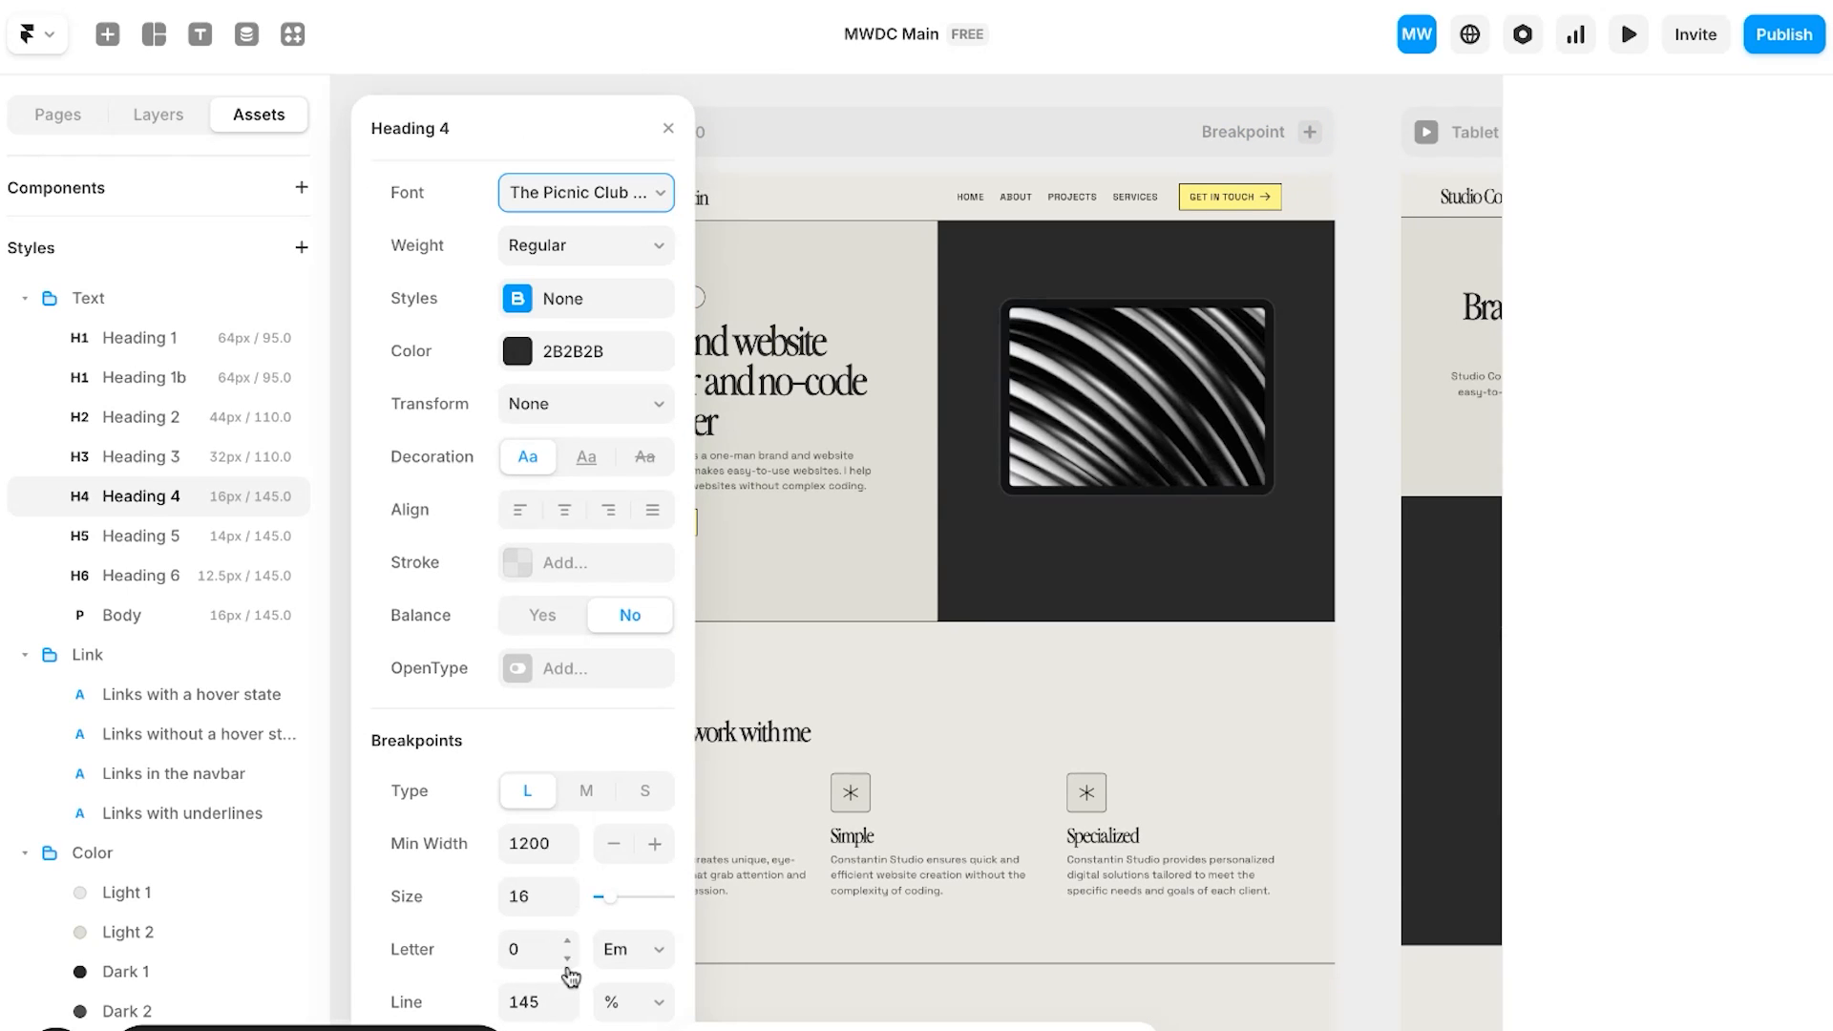
Step: Set the Body text style's font to Overpass and close its settings
{"action": "left_click", "coordinate": [129, 618]}
{"action": "left_click", "coordinate": [546, 200]}
{"action": "left_click", "coordinate": [552, 180]}
{"action": "type", "text": "overpass"}
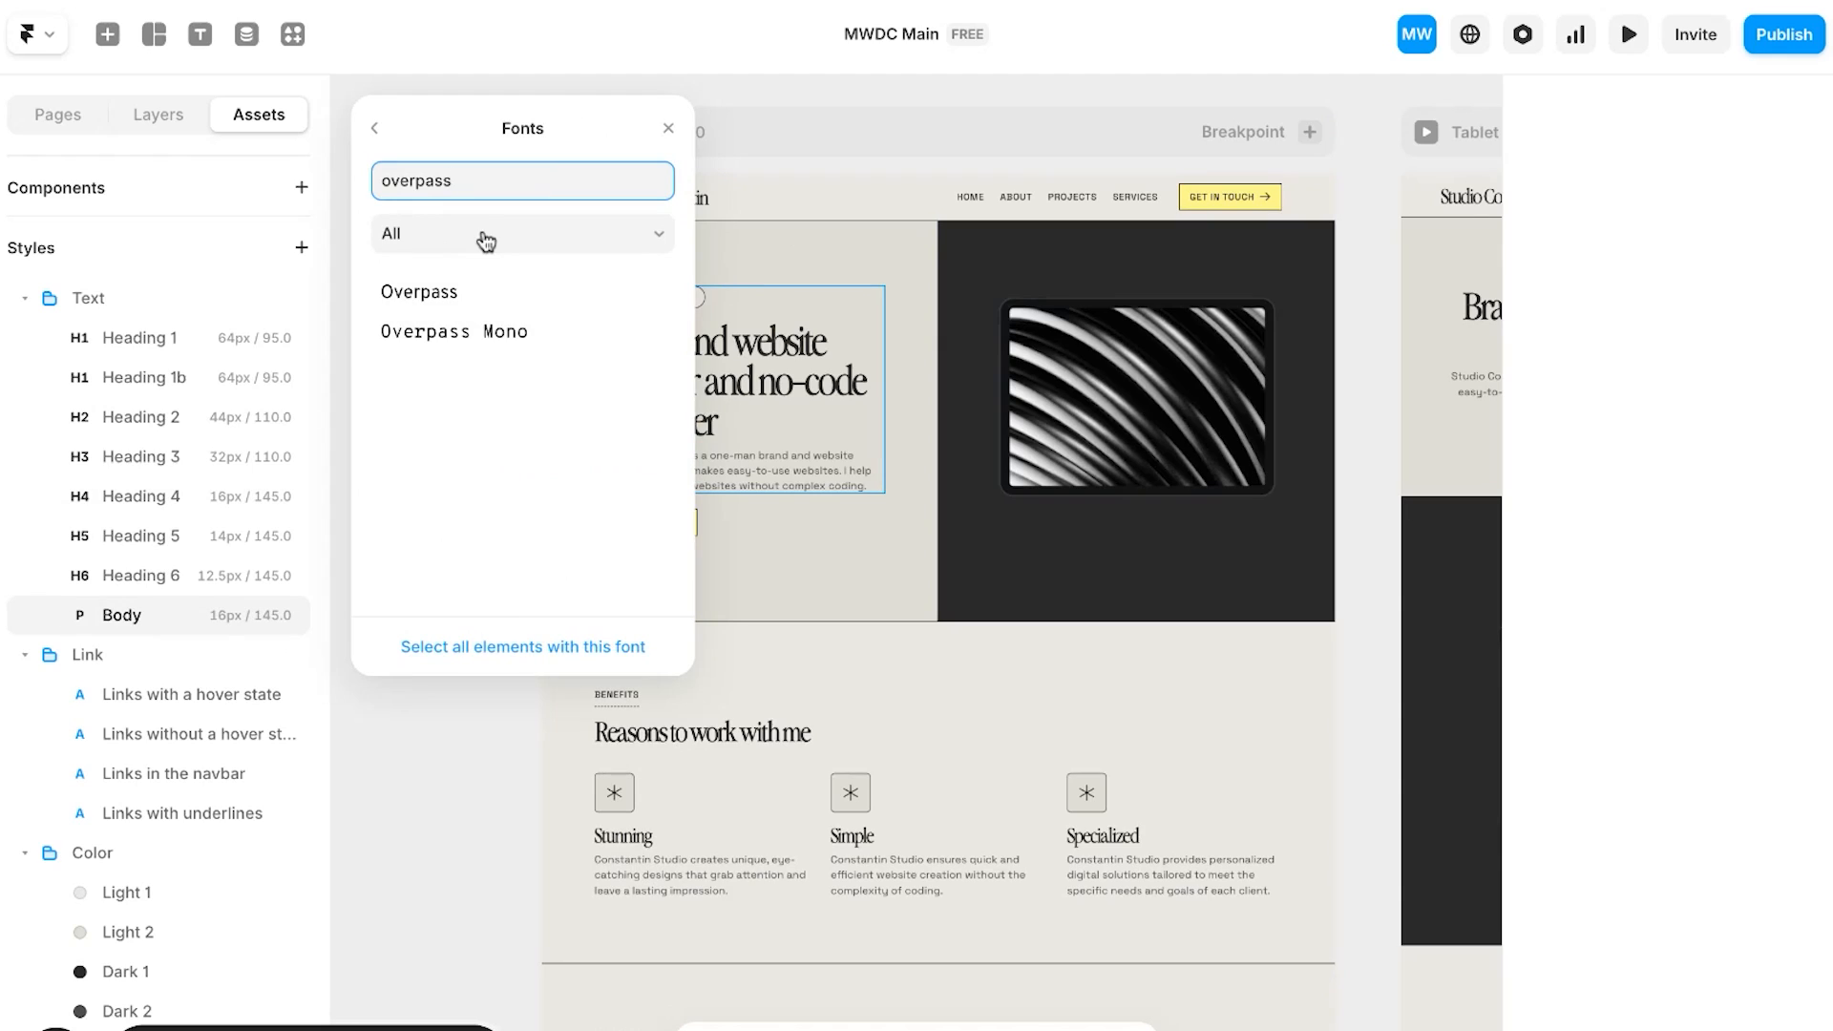
{"action": "left_click", "coordinate": [584, 241]}
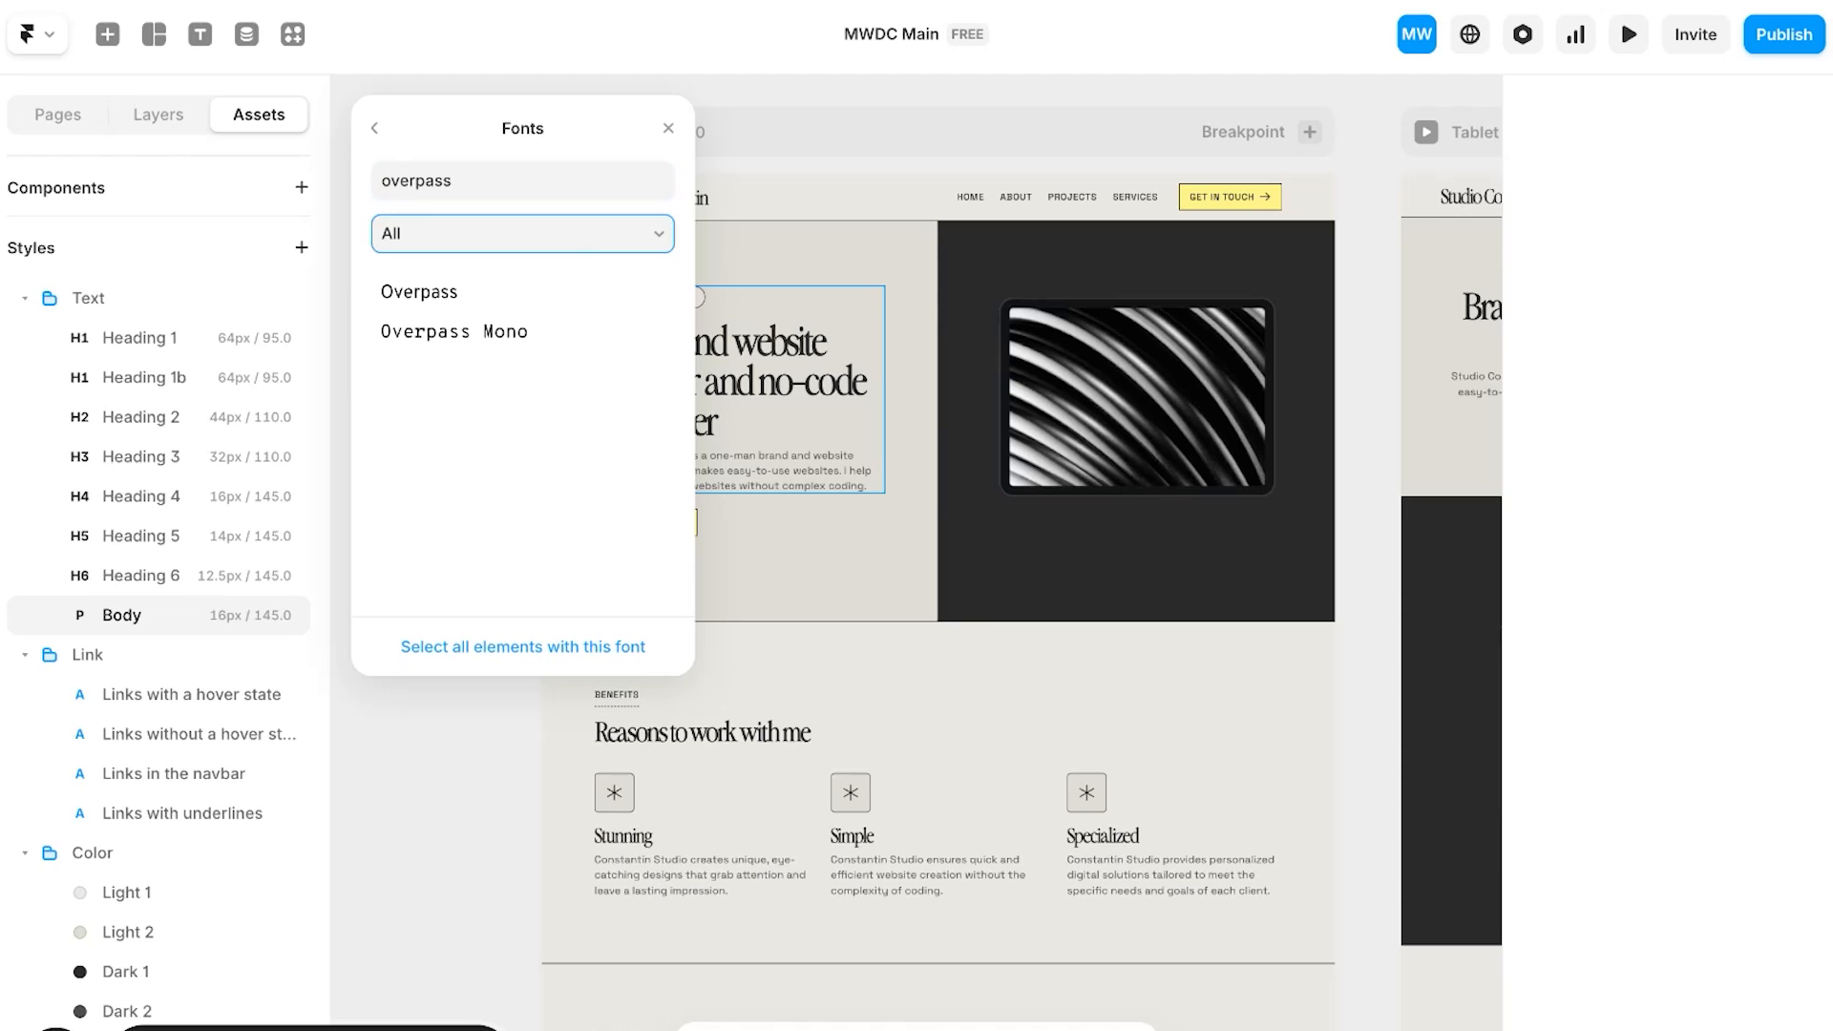
{"action": "left_click", "coordinate": [489, 294]}
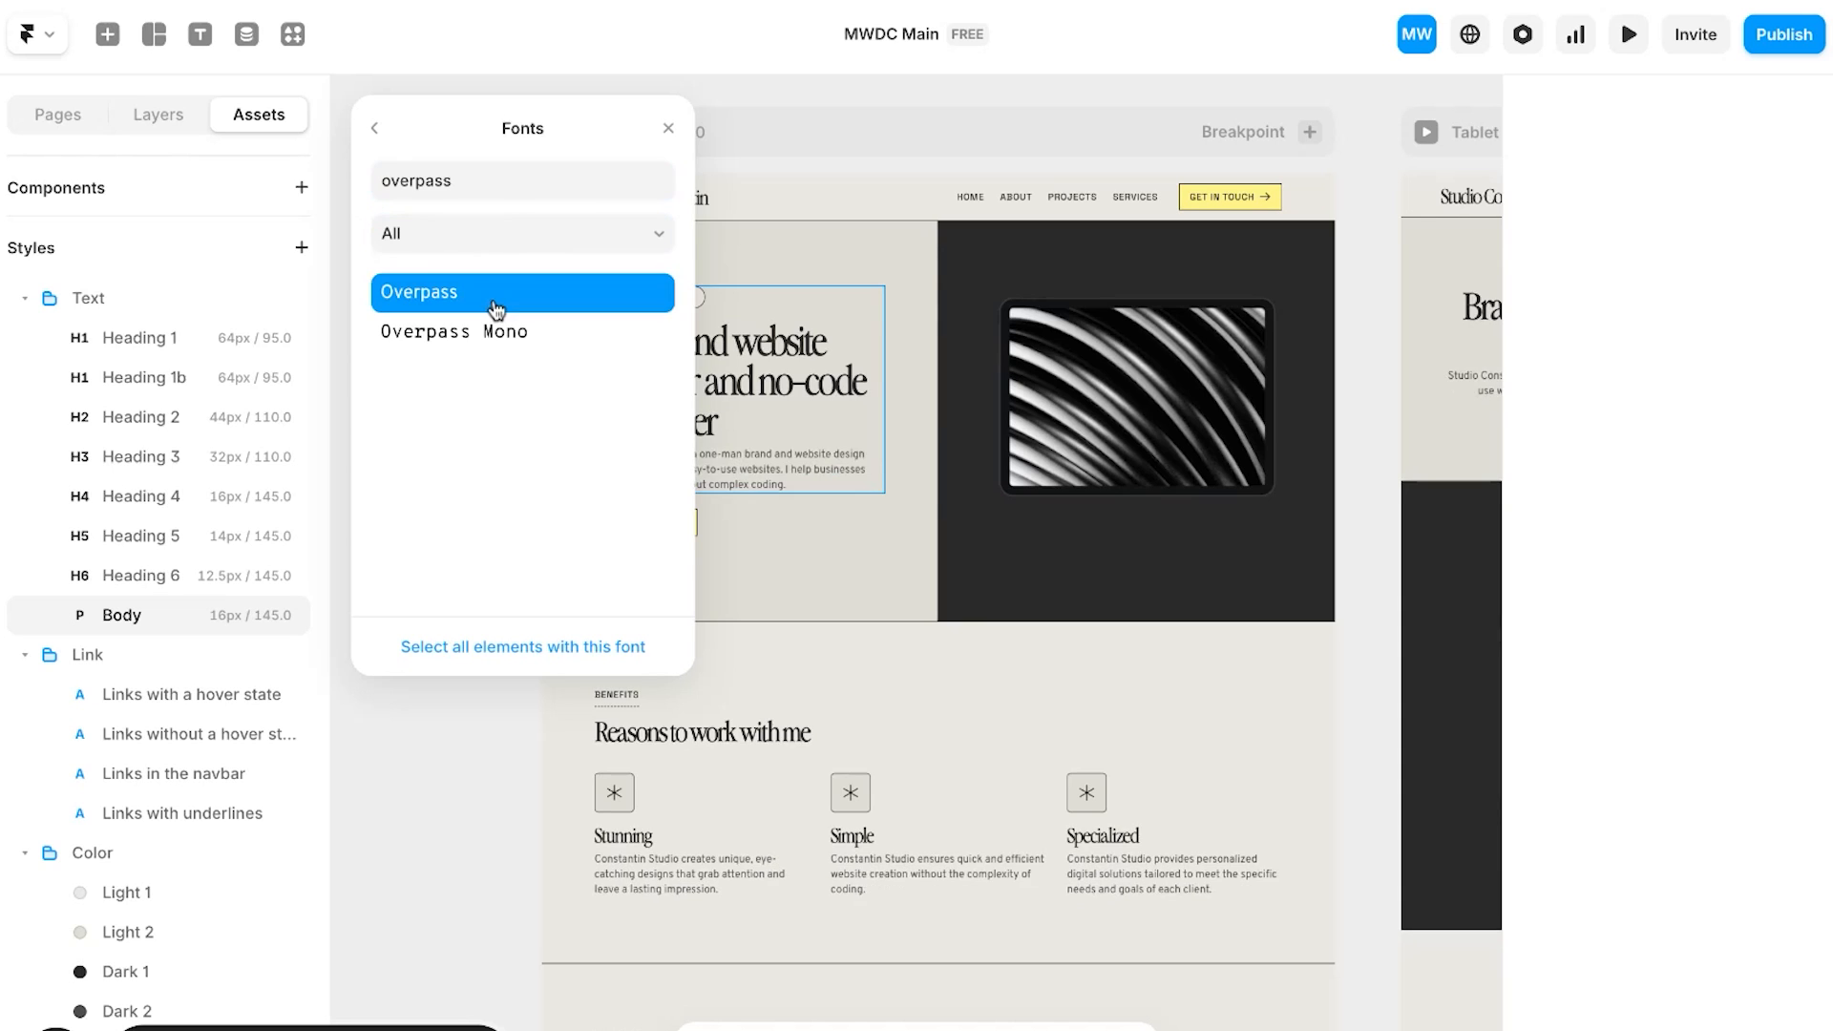
{"action": "left_click", "coordinate": [376, 131]}
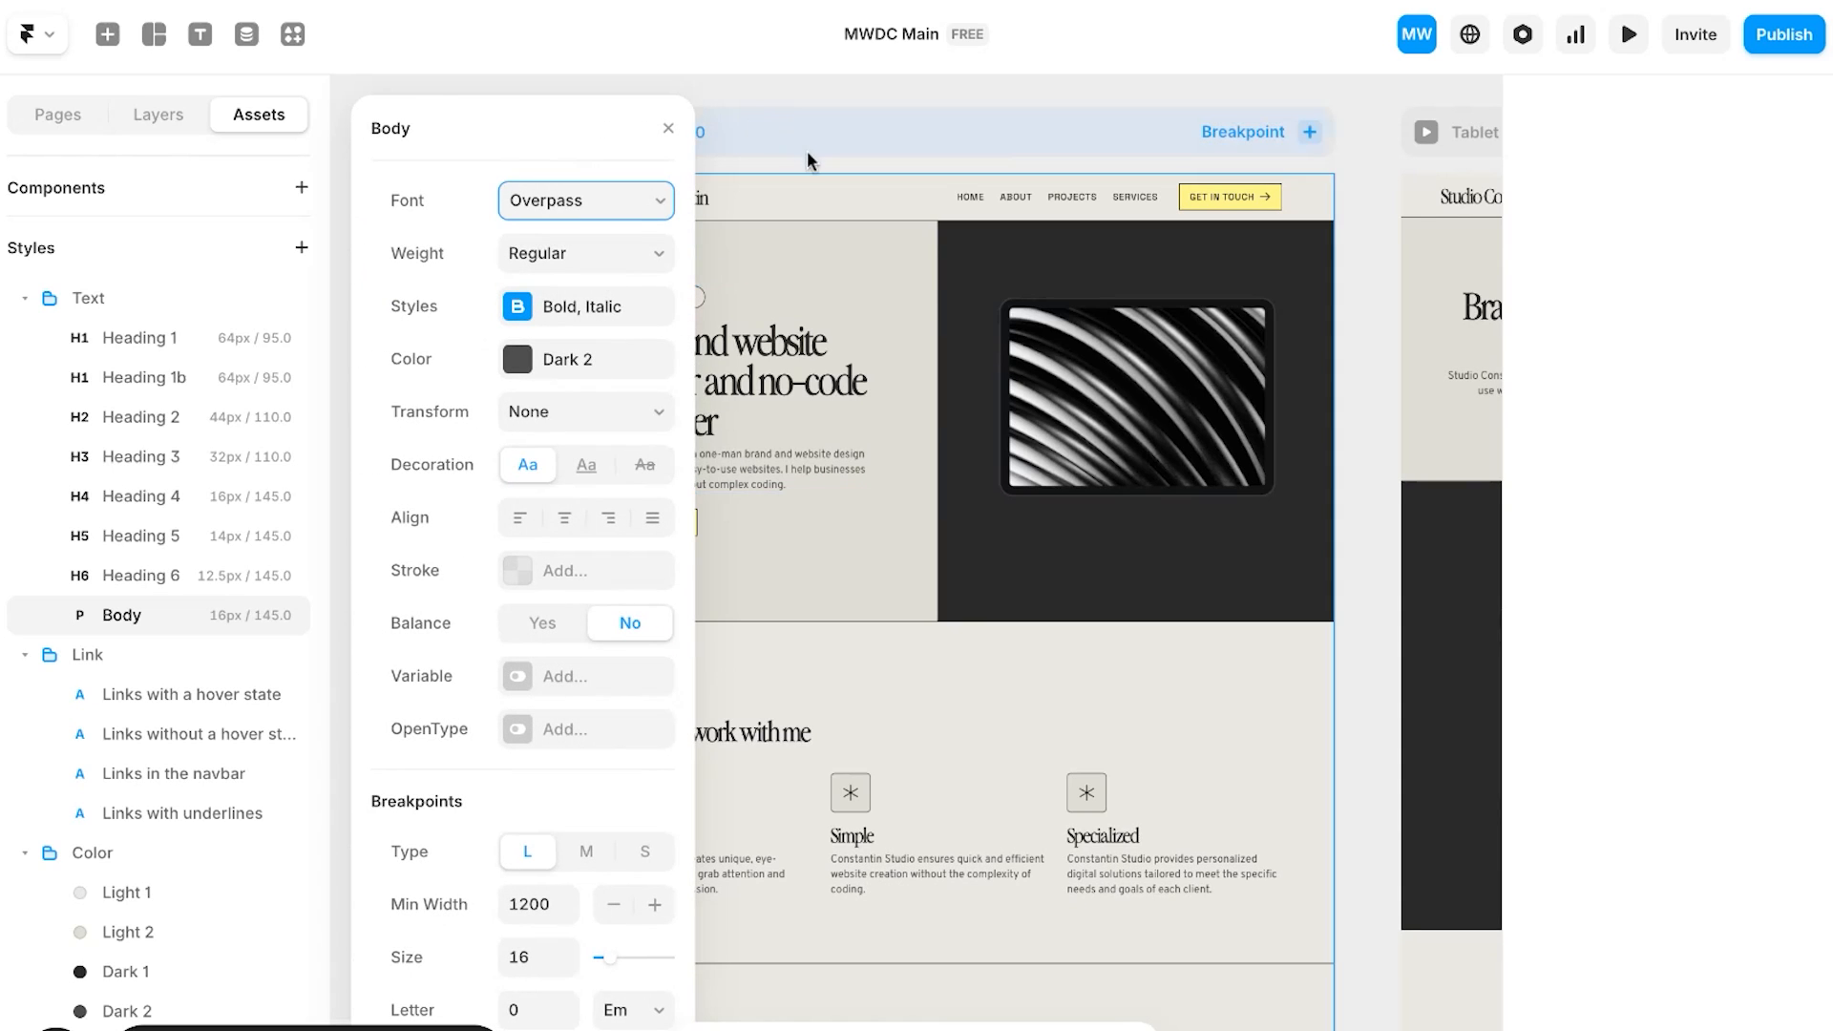
{"action": "left_click", "coordinate": [336, 439]}
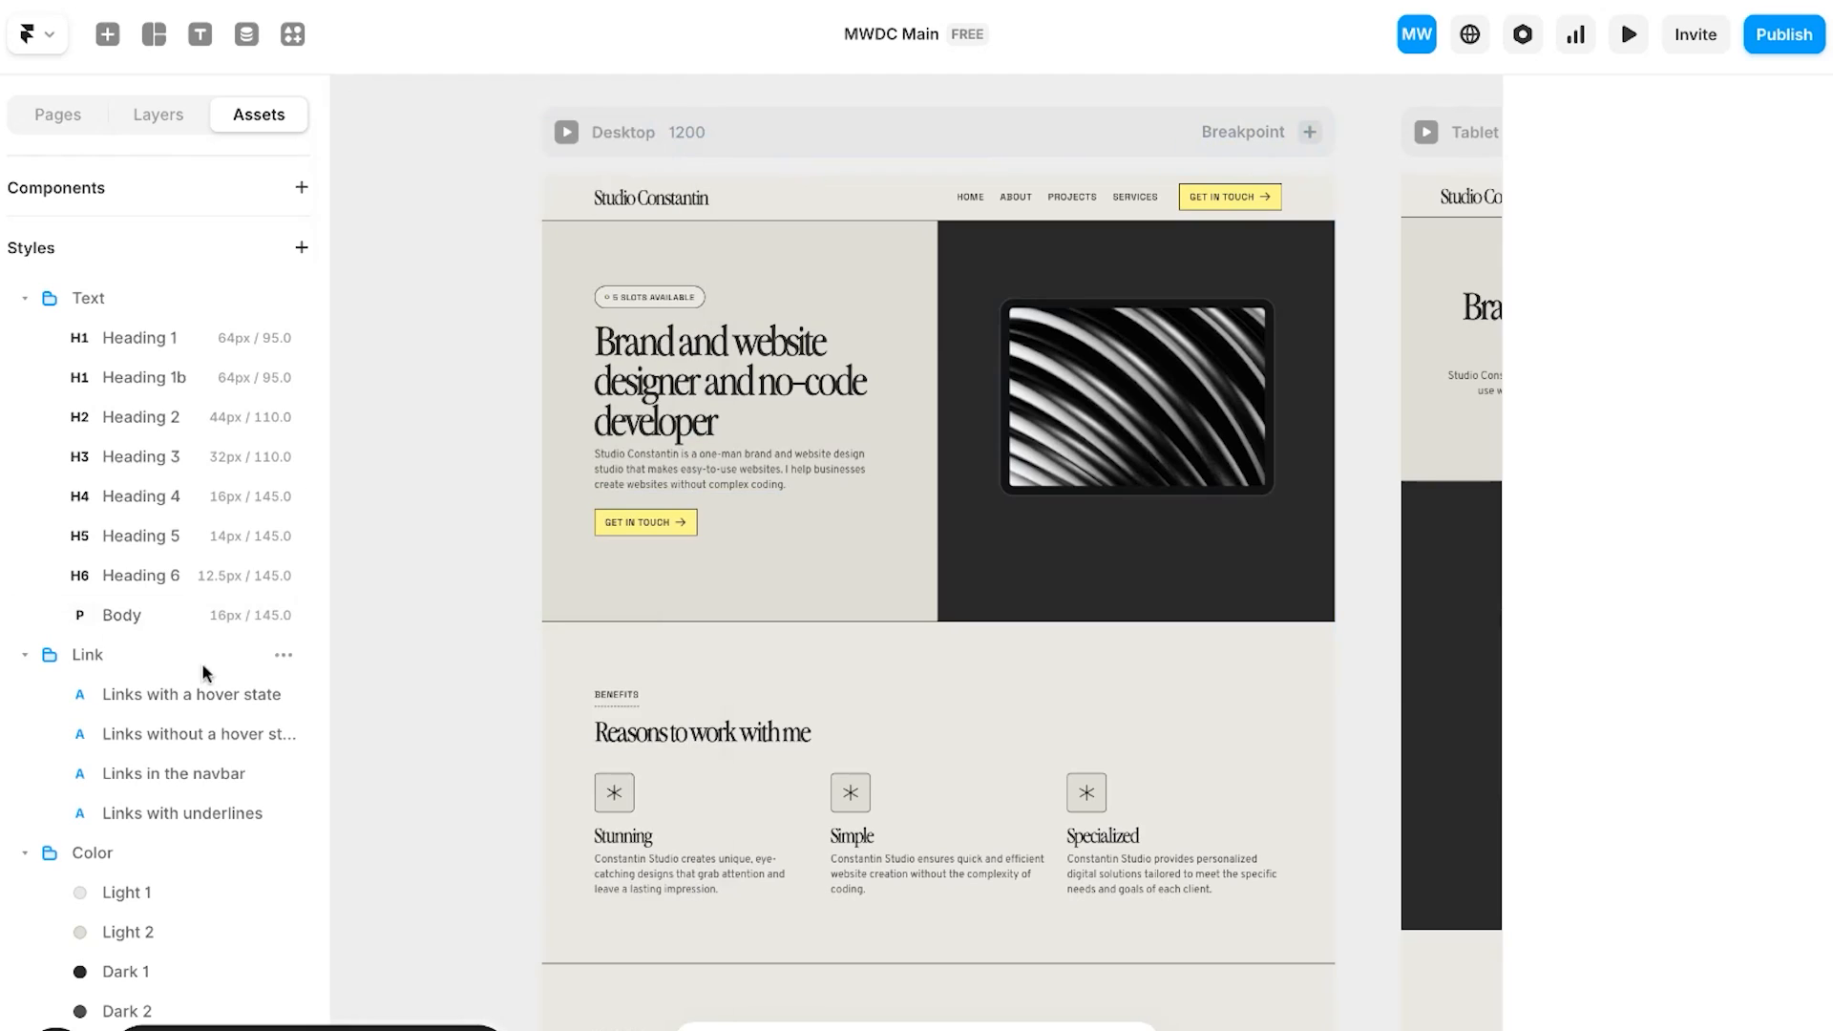
Step: Review the settings of the "Links with a hover state" link style and the list of color styles
{"action": "left_click", "coordinate": [191, 694]}
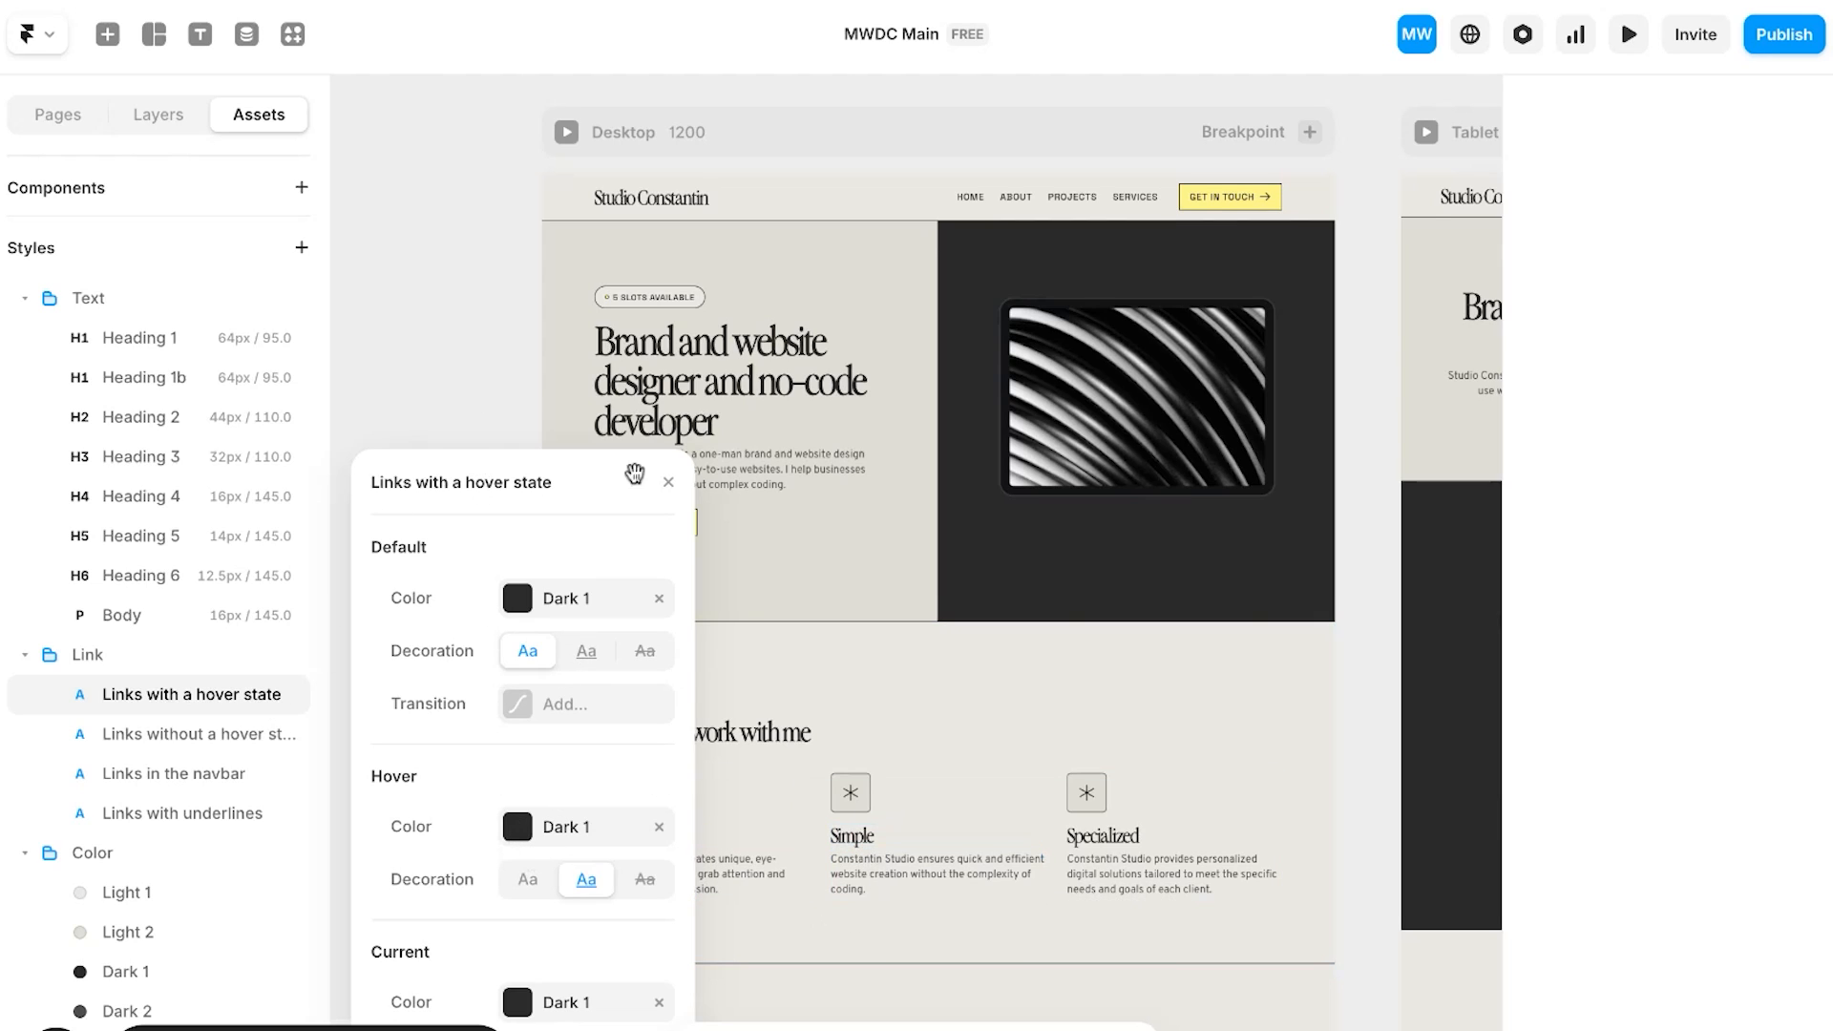
{"action": "left_click", "coordinate": [668, 482]}
{"action": "scroll", "coordinate": [143, 802], "scroll_direction": "down", "scroll_amount": 3}
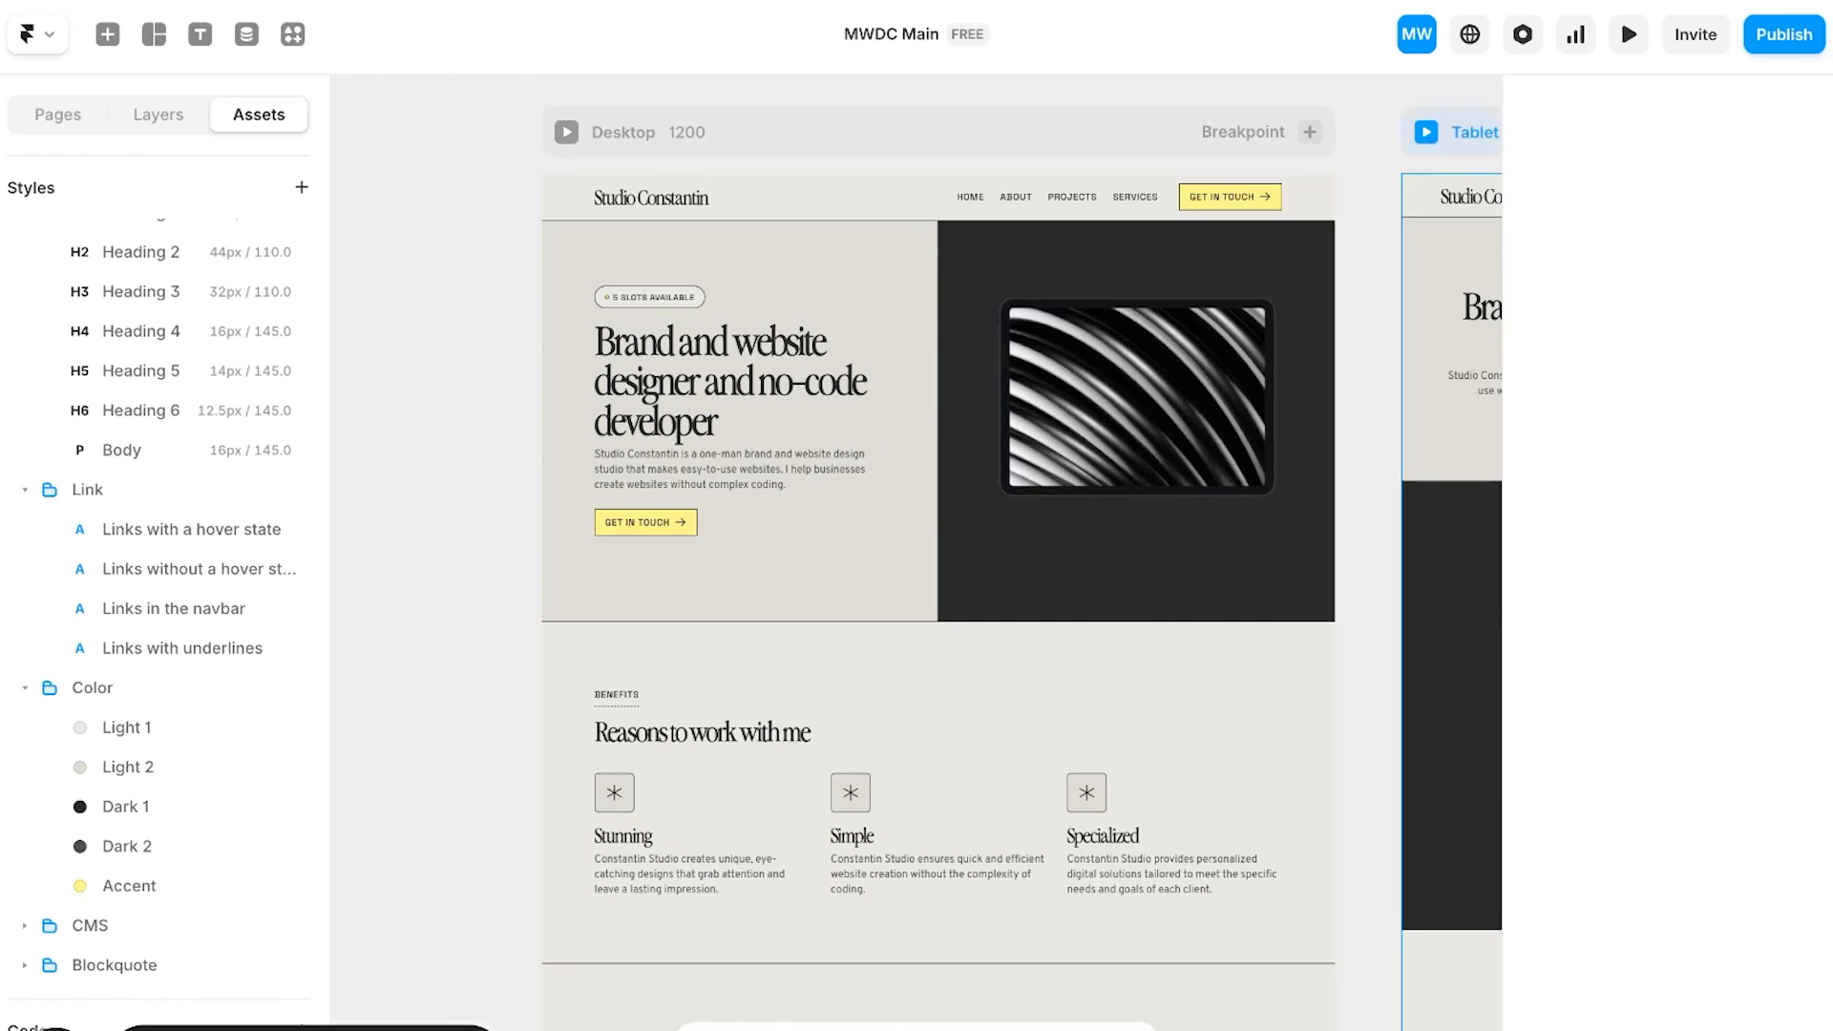
Step: Search Google for figjam, open the FigJam page and go to the recent files in Figma
{"action": "key", "text": "super+t"}
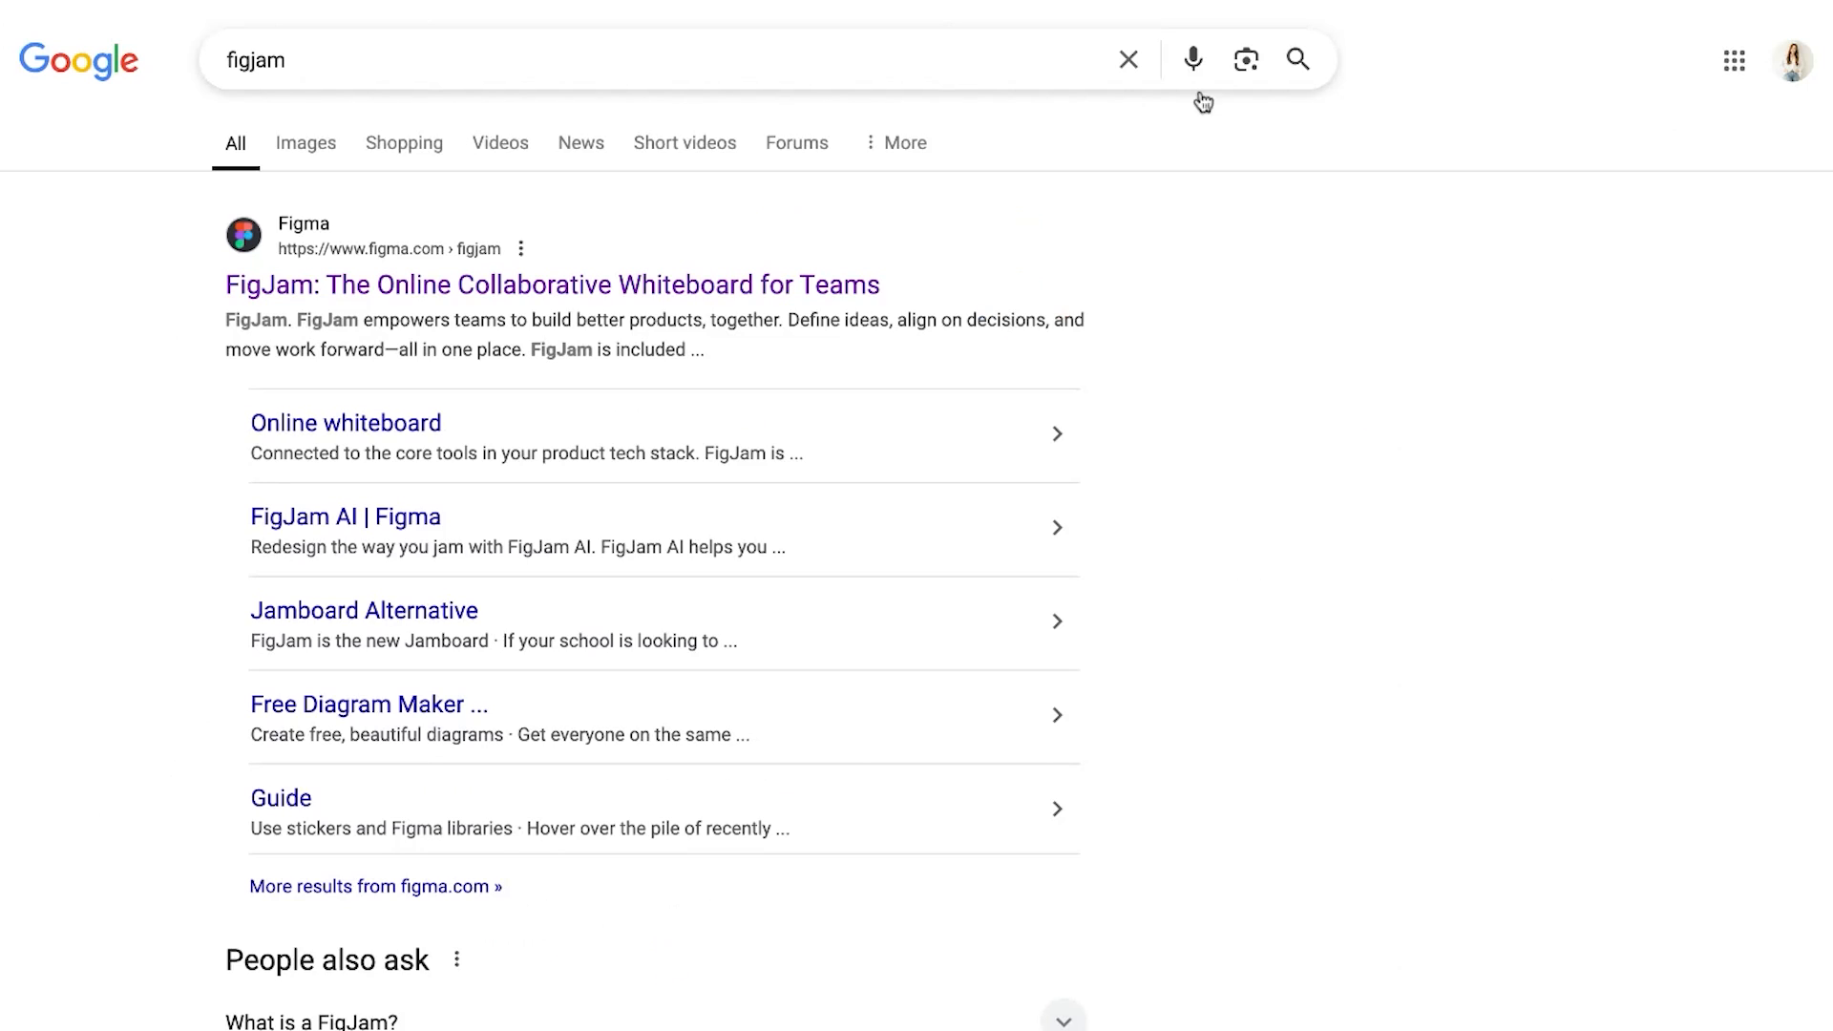
{"action": "left_click", "coordinate": [692, 290]}
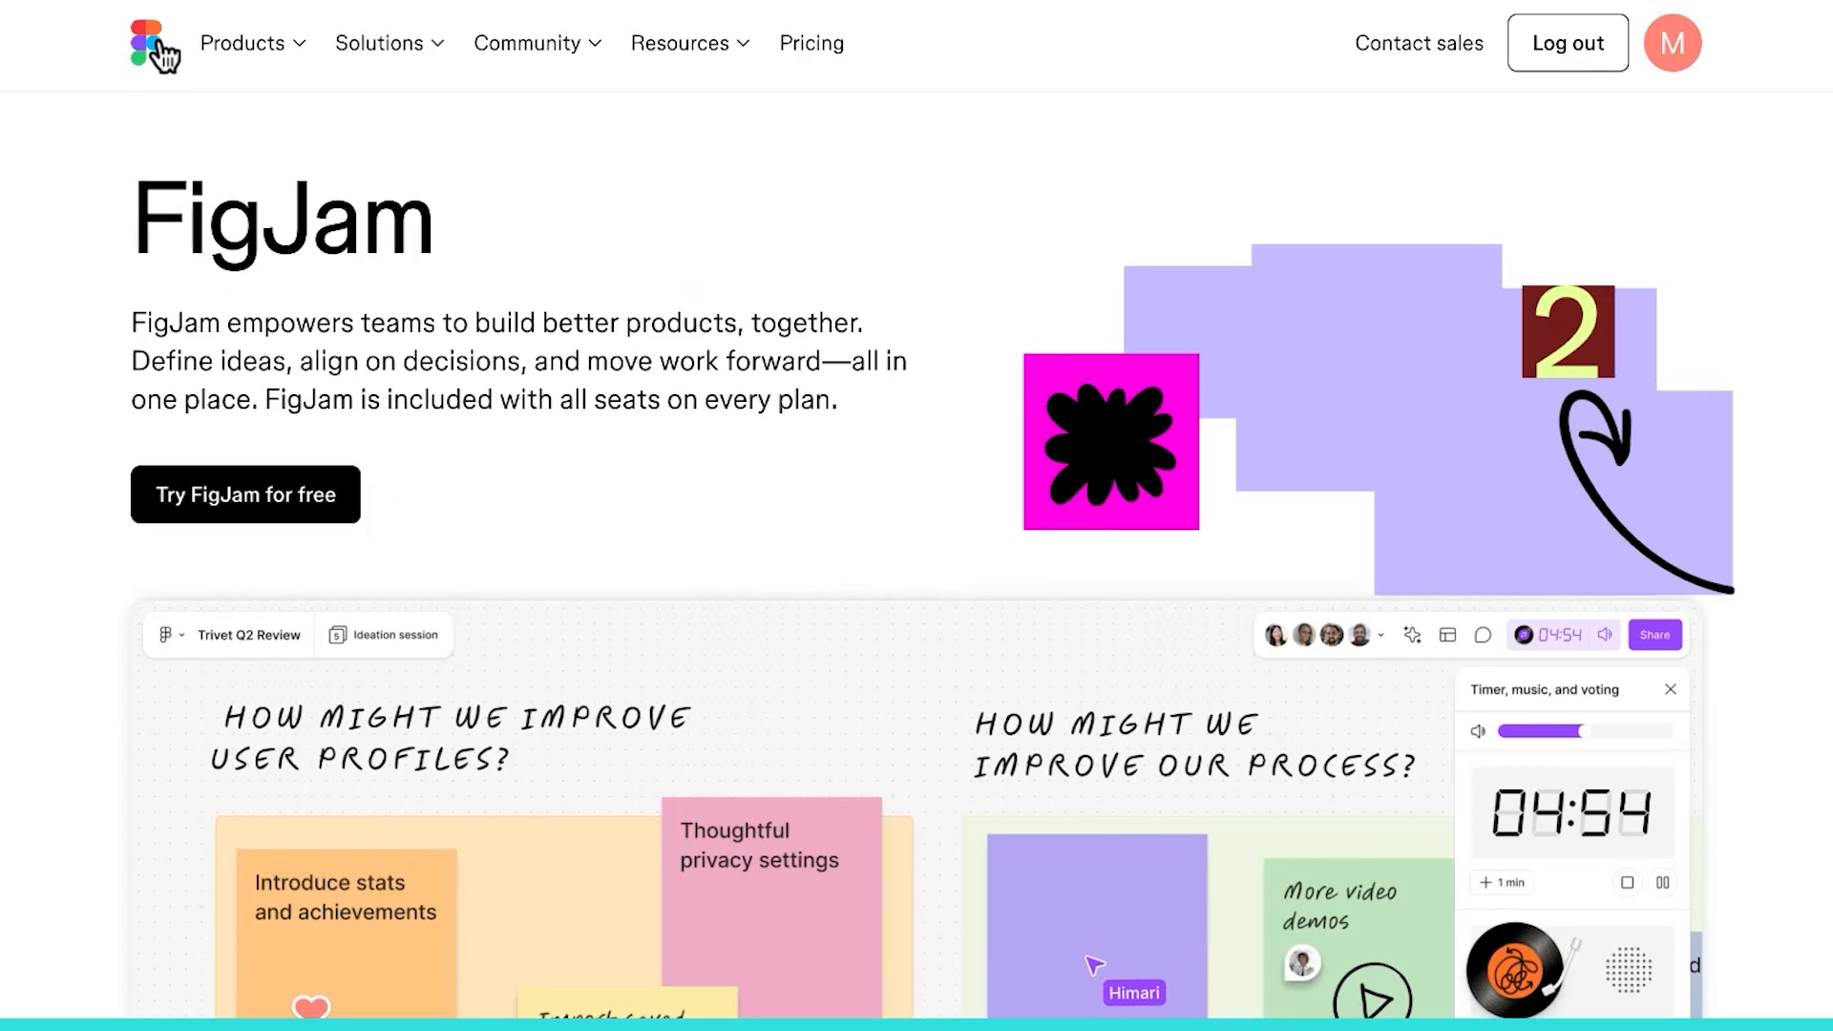
{"action": "left_click", "coordinate": [156, 50]}
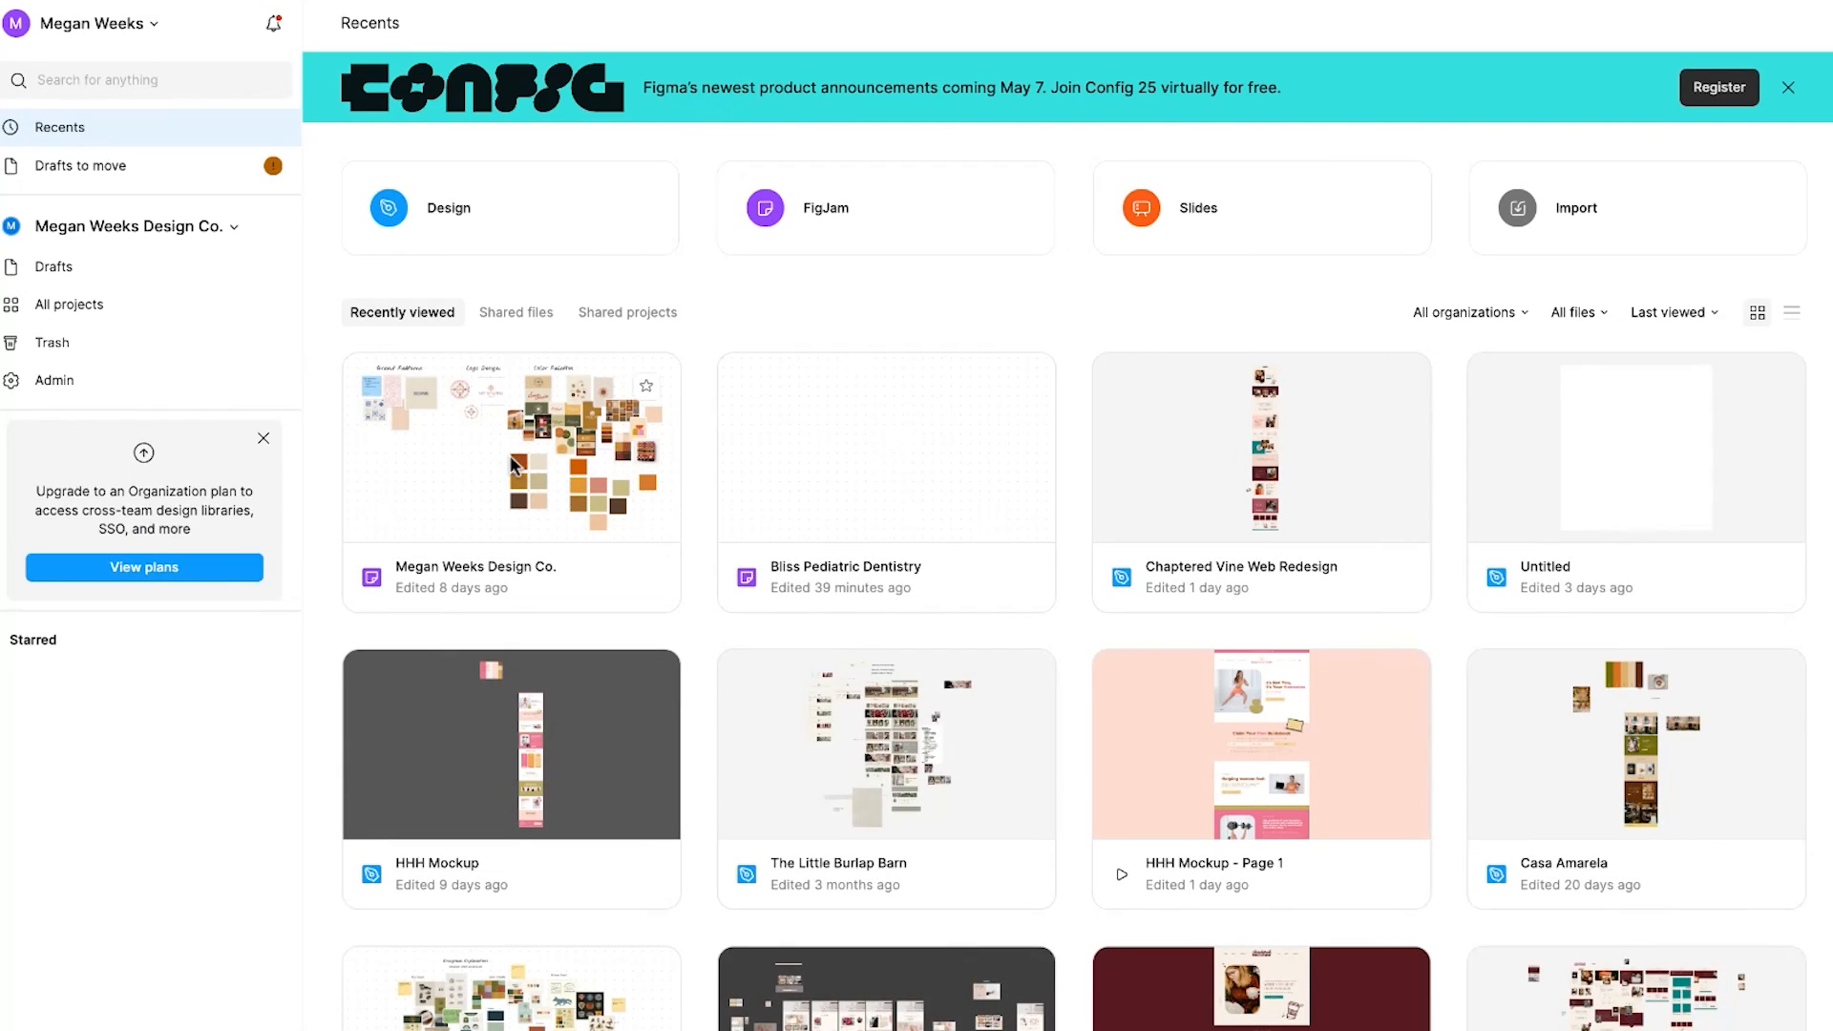
Step: Open the first recently viewed FigJam board and examine its brand color palette swatches
{"action": "double_click", "coordinate": [512, 466]}
{"action": "scroll", "coordinate": [817, 536], "scroll_direction": "up", "scroll_amount": 5}
{"action": "scroll", "coordinate": [817, 537], "scroll_direction": "right", "scroll_amount": 5}
{"action": "scroll", "coordinate": [817, 536], "scroll_direction": "down", "scroll_amount": 3}
{"action": "scroll", "coordinate": [816, 541], "scroll_direction": "down", "scroll_amount": 5}
{"action": "scroll", "coordinate": [818, 536], "scroll_direction": "up", "scroll_amount": 5}
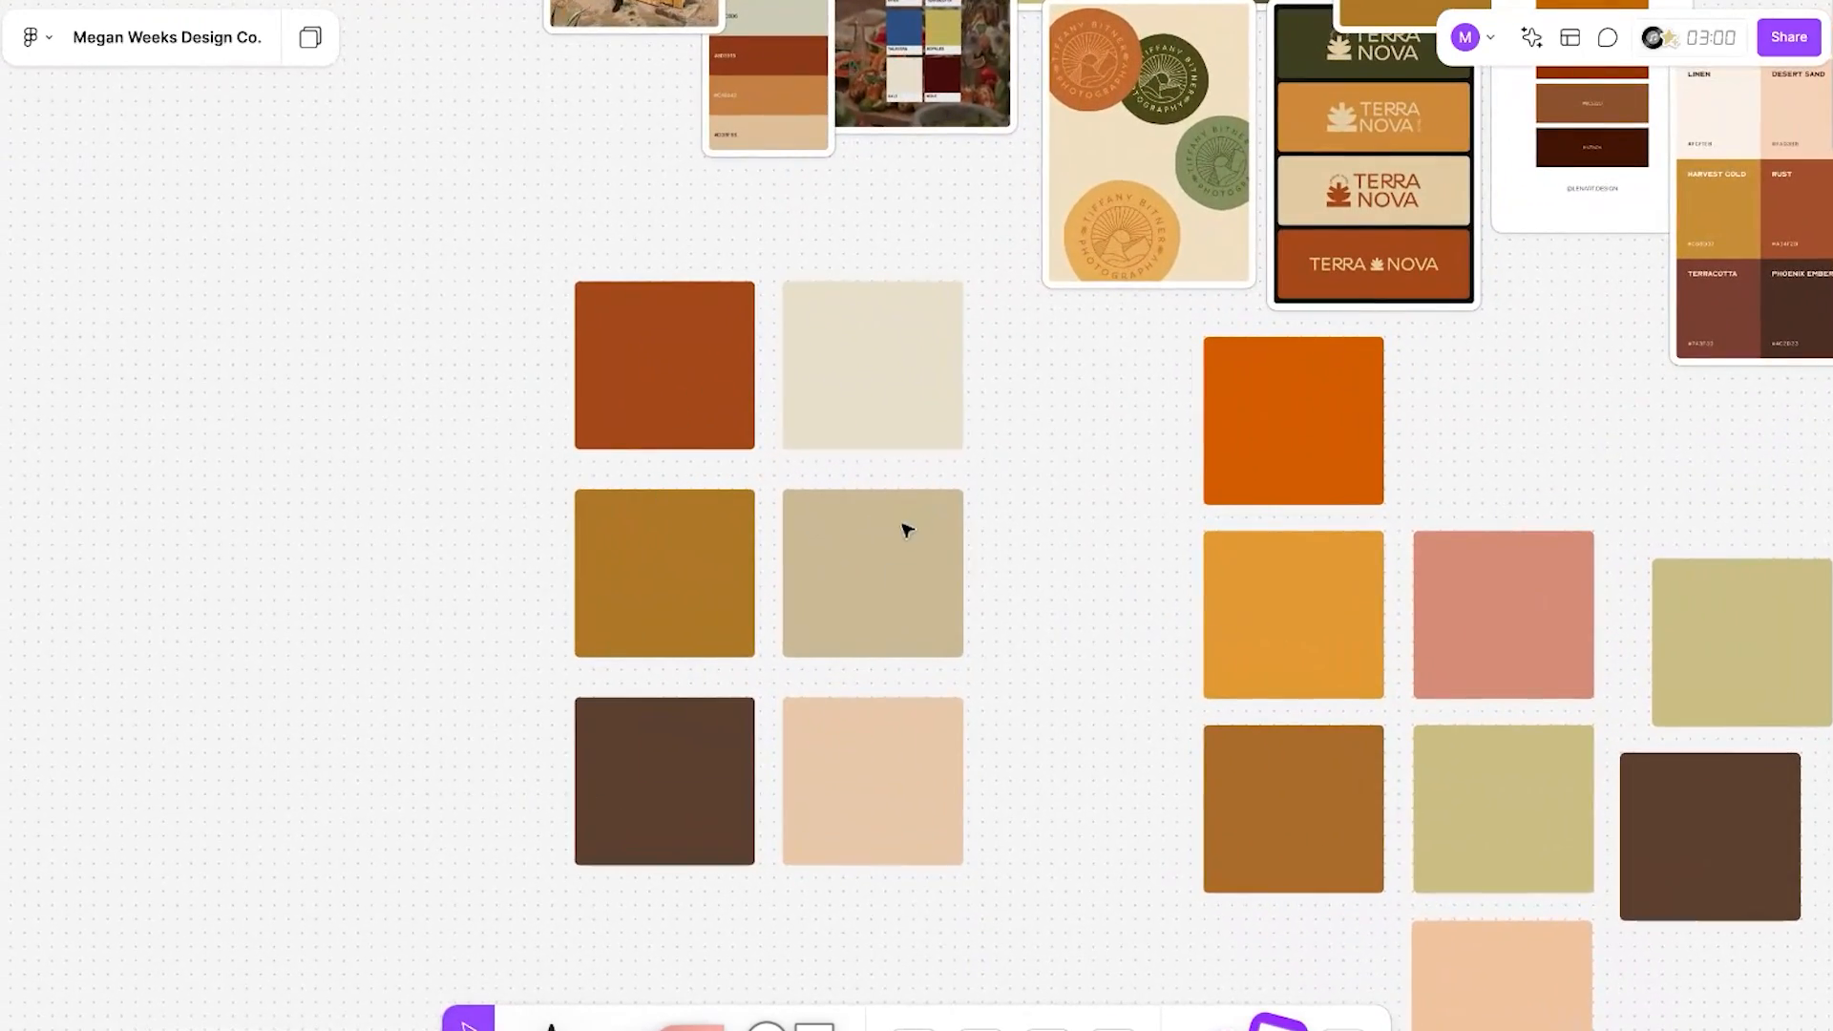
Step: Examine the six-swatch brand palette and the alternative color swatches next to it on the board
{"action": "scroll", "coordinate": [907, 531], "scroll_direction": "down", "scroll_amount": 5}
{"action": "scroll", "coordinate": [906, 530], "scroll_direction": "up", "scroll_amount": 4}
{"action": "scroll", "coordinate": [905, 532], "scroll_direction": "left", "scroll_amount": 2}
{"action": "scroll", "coordinate": [905, 532], "scroll_direction": "down", "scroll_amount": 1}
{"action": "scroll", "coordinate": [912, 478], "scroll_direction": "up", "scroll_amount": 2}
{"action": "left_click", "coordinate": [1044, 602]}
{"action": "left_click", "coordinate": [826, 609]}
{"action": "scroll", "coordinate": [826, 609], "scroll_direction": "up", "scroll_amount": 2}
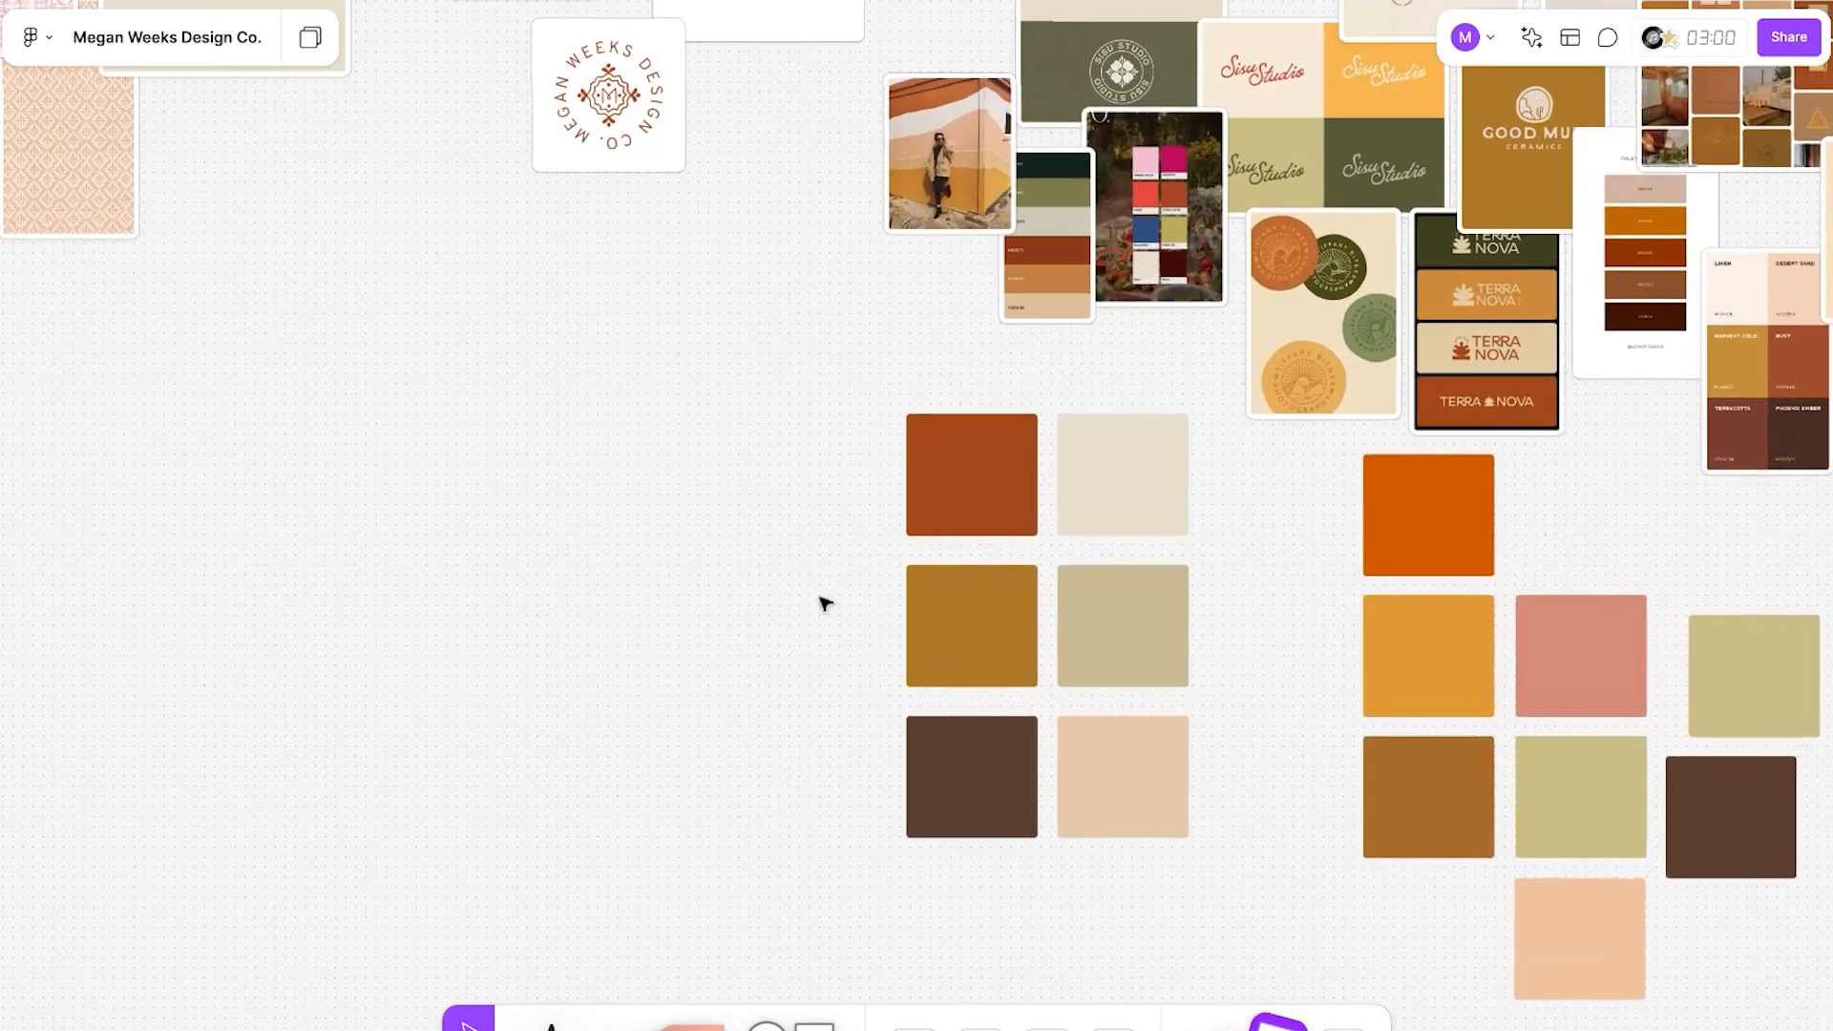
{"action": "scroll", "coordinate": [823, 603], "scroll_direction": "down", "scroll_amount": 1}
{"action": "scroll", "coordinate": [823, 602], "scroll_direction": "right", "scroll_amount": 4}
{"action": "scroll", "coordinate": [824, 602], "scroll_direction": "up", "scroll_amount": 3}
{"action": "scroll", "coordinate": [823, 602], "scroll_direction": "down", "scroll_amount": 3}
{"action": "scroll", "coordinate": [823, 602], "scroll_direction": "left", "scroll_amount": 2}
Step: Copy the rust swatch's hex code in FigJam and set the Dark 1 color style in Framer to A44819
{"action": "left_click", "coordinate": [740, 533]}
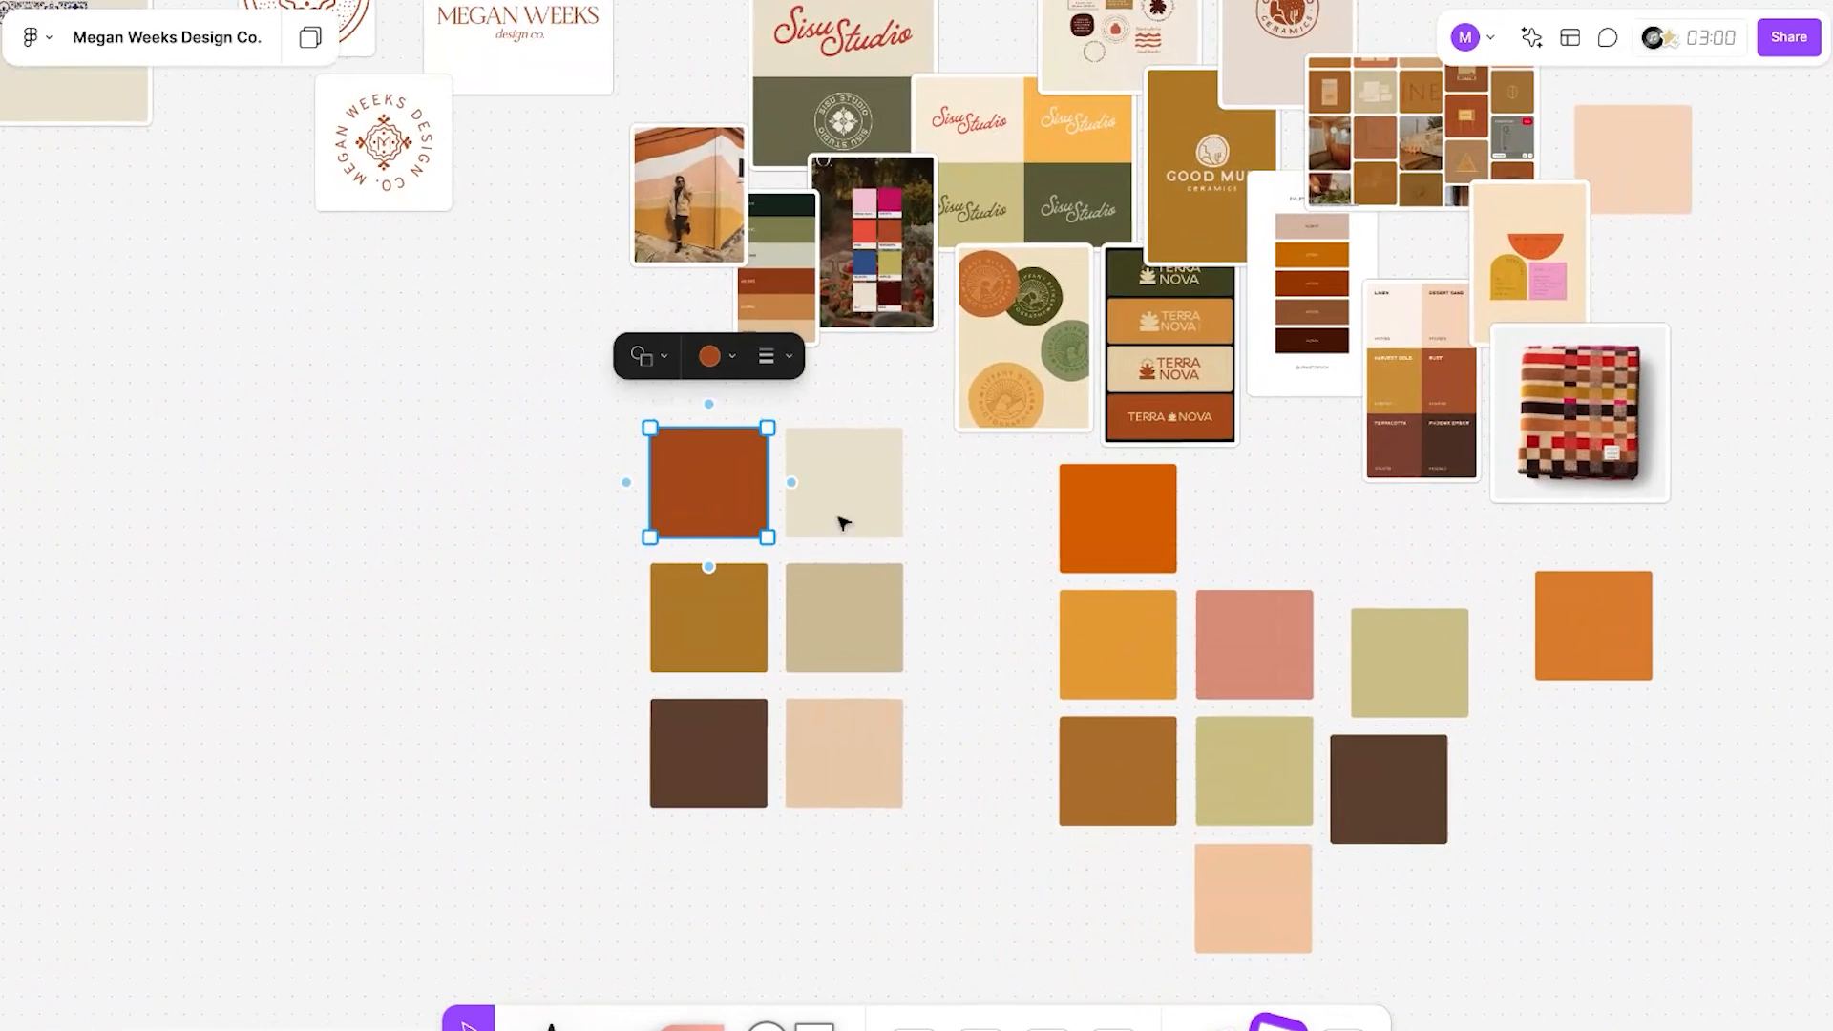
{"action": "left_click", "coordinate": [731, 369]}
{"action": "left_click", "coordinate": [869, 212]}
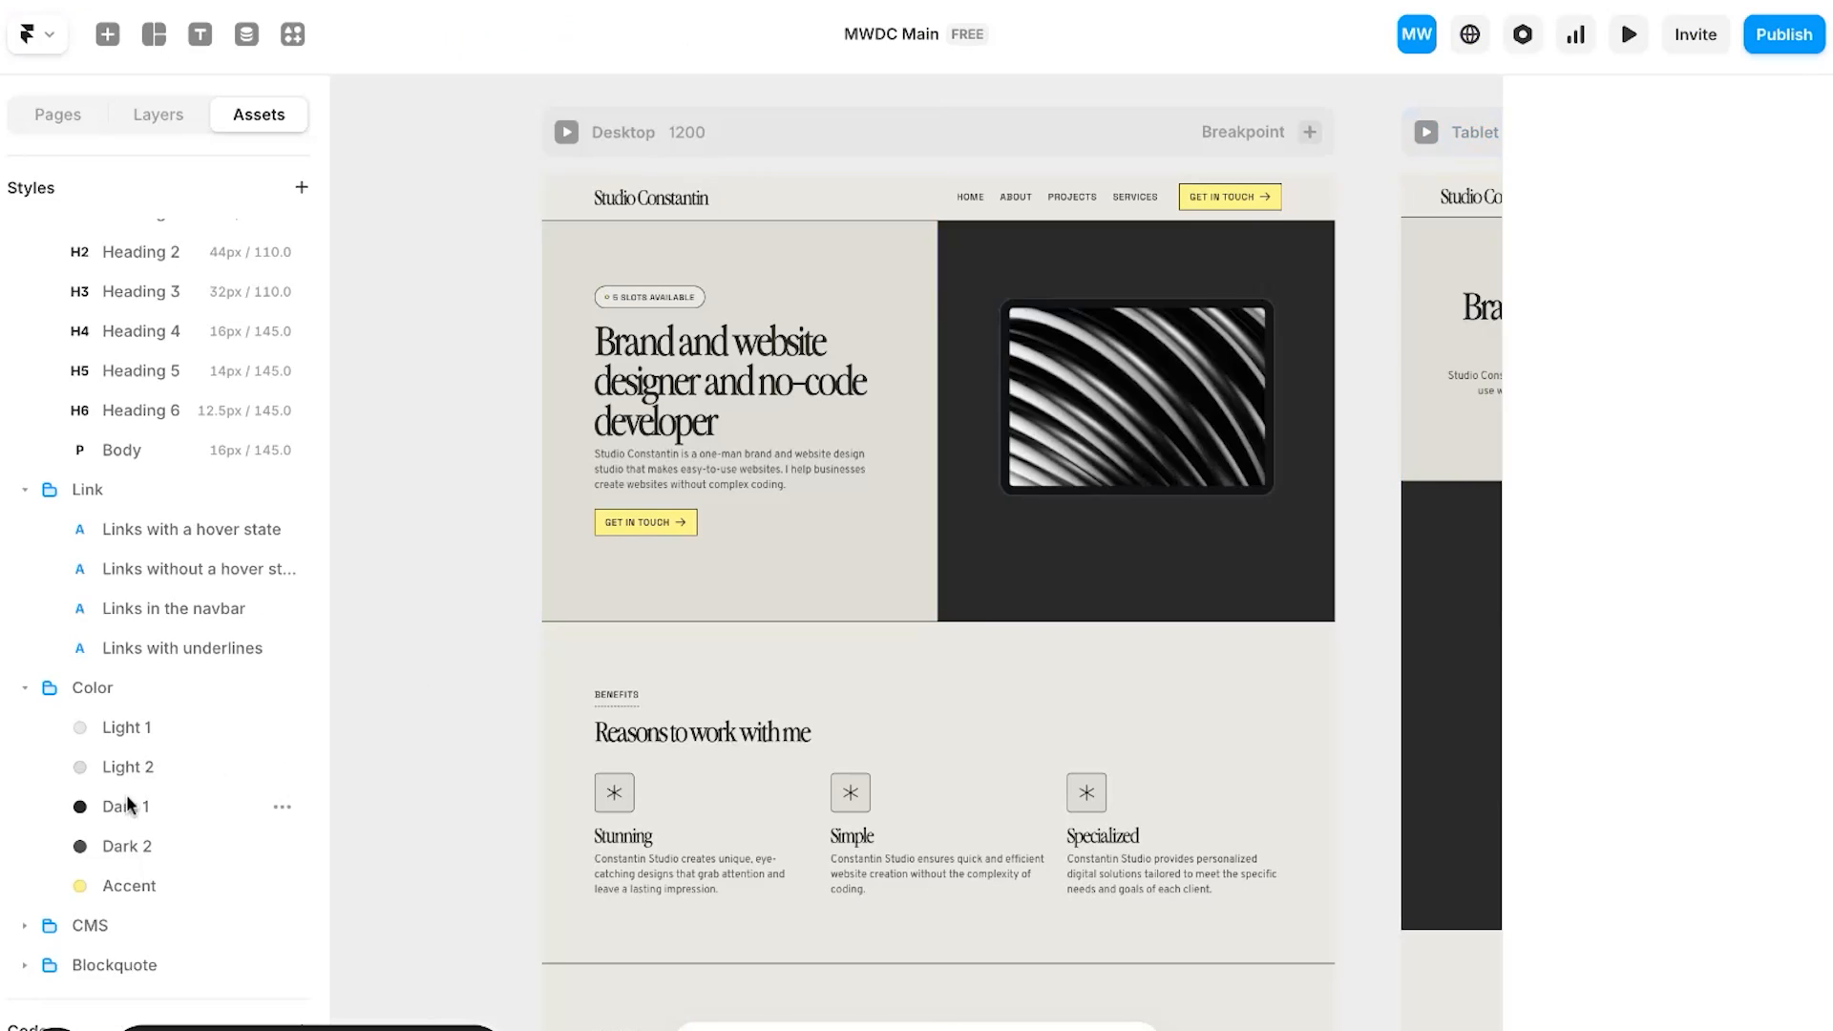
{"action": "left_click", "coordinate": [135, 807]}
{"action": "type", "text": "A44819"}
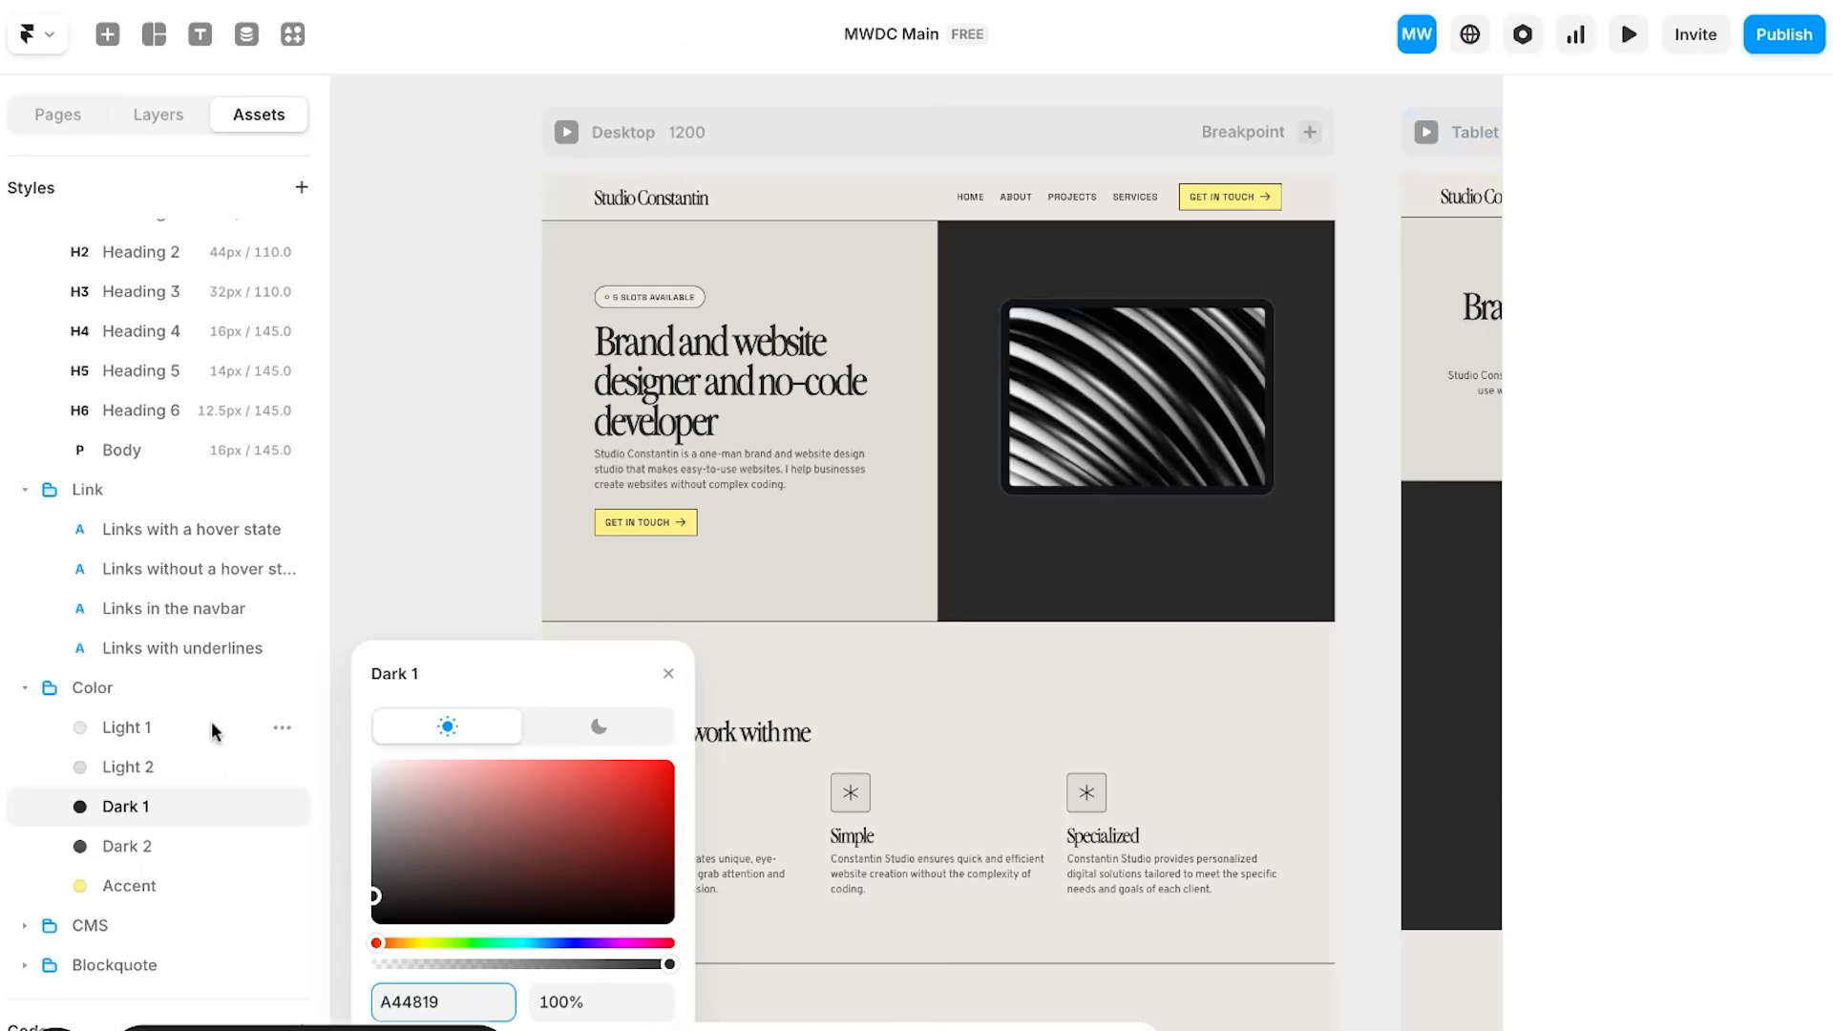
{"action": "key", "text": "Return"}
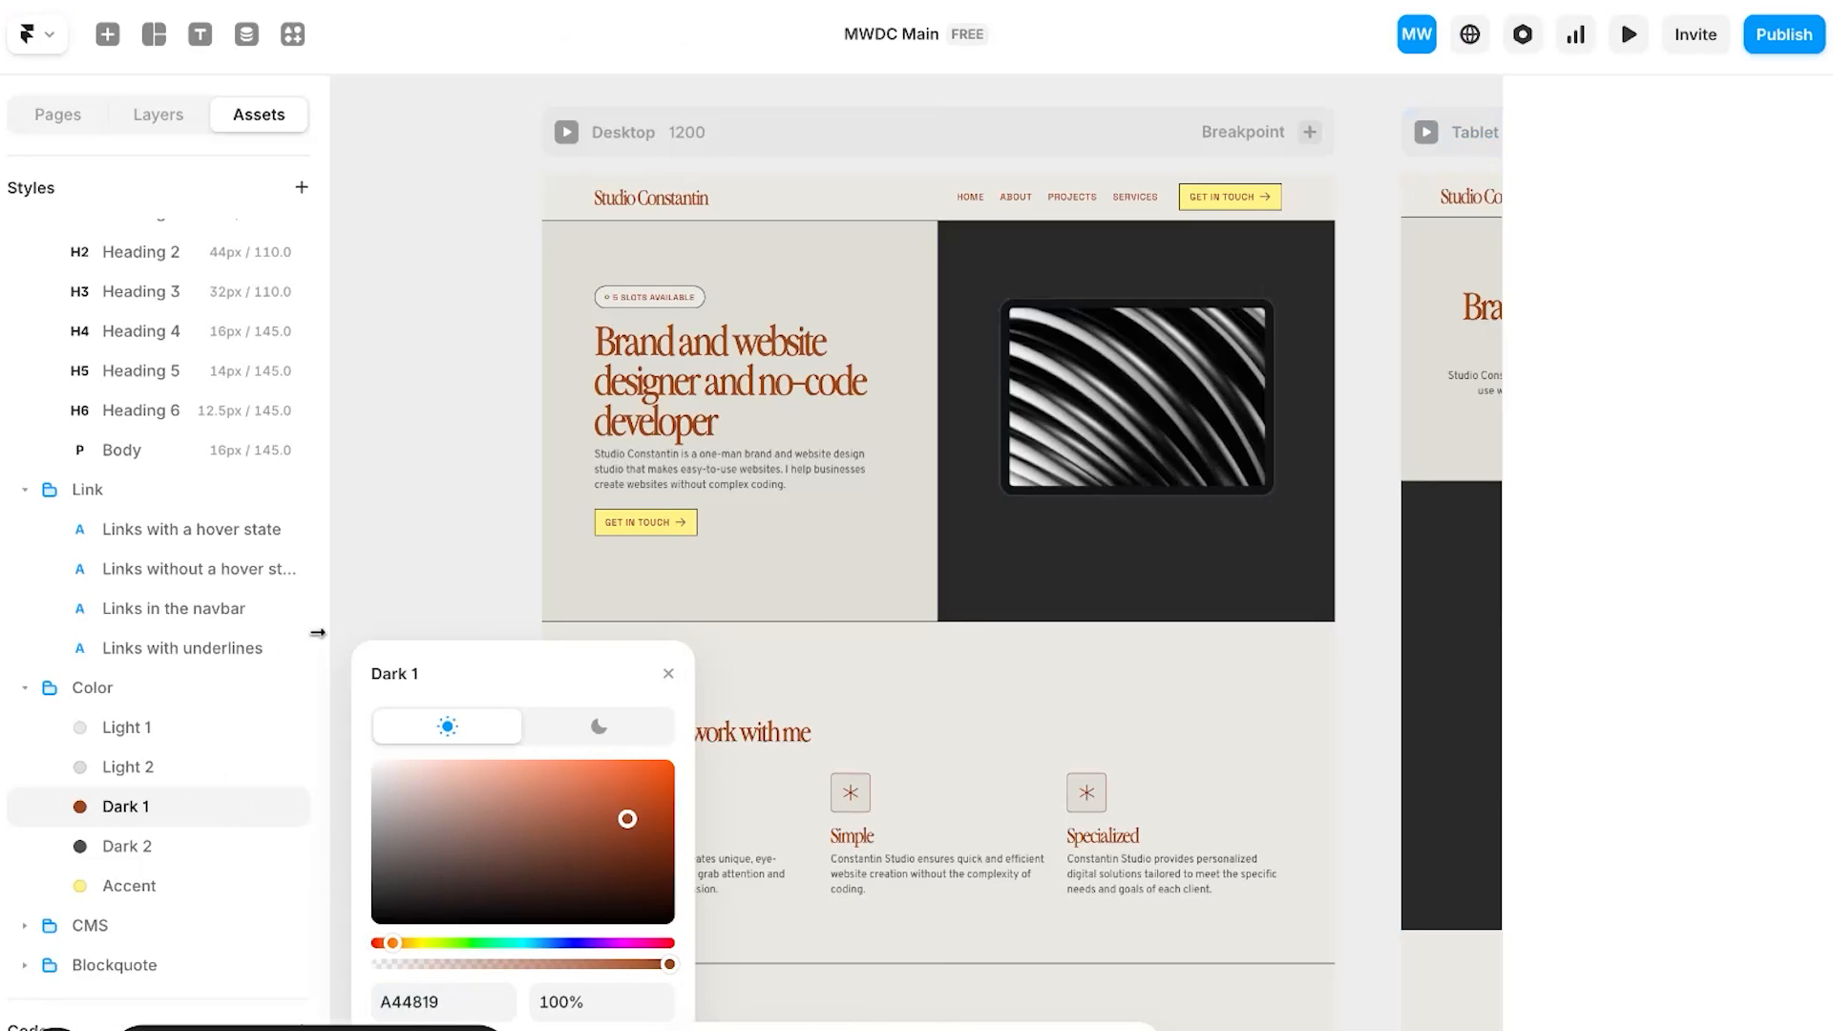
Step: Copy the dark brown swatch's hex code from FigJam and set Framer's Dark 2 color style to 5C402F
{"action": "left_click", "coordinate": [97, 845]}
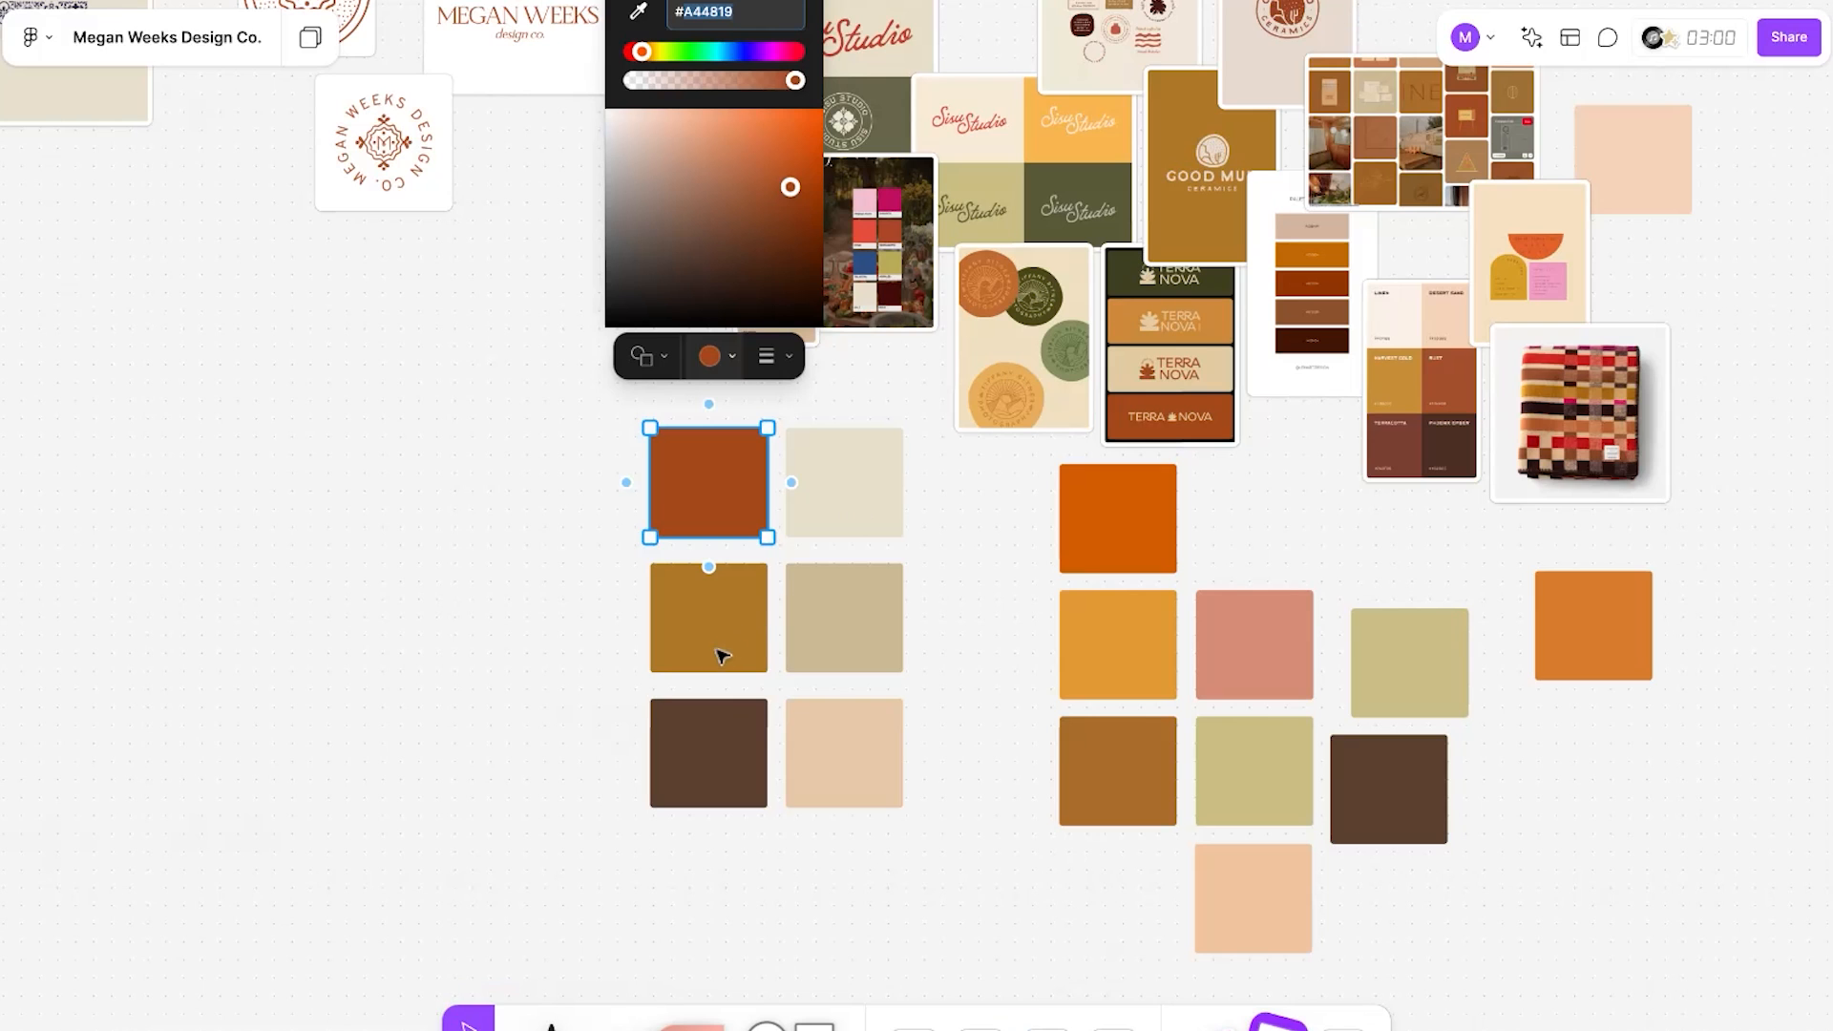
{"action": "left_click", "coordinate": [720, 762]}
{"action": "left_click", "coordinate": [709, 627]}
{"action": "left_click", "coordinate": [905, 573]}
{"action": "left_click", "coordinate": [751, 279]}
{"action": "key", "text": "ctrl+c"}
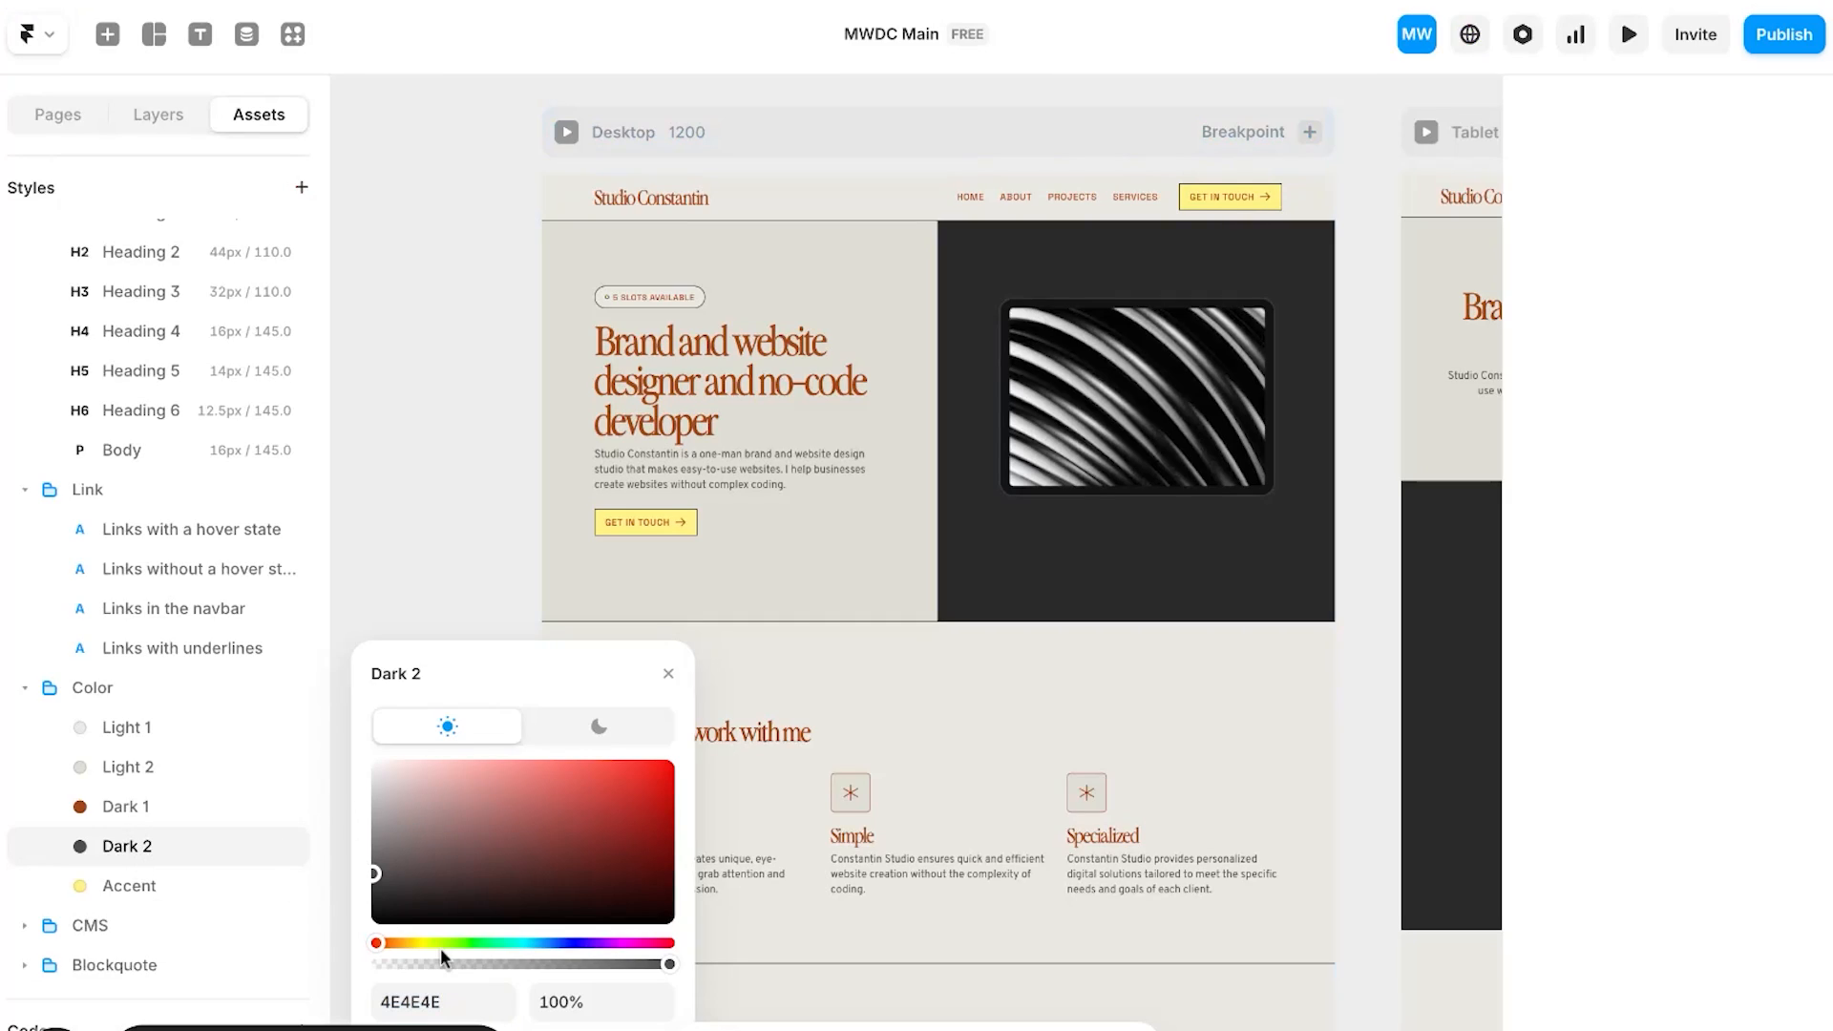
{"action": "left_click", "coordinate": [445, 998]}
{"action": "key", "text": "ctrl+v"}
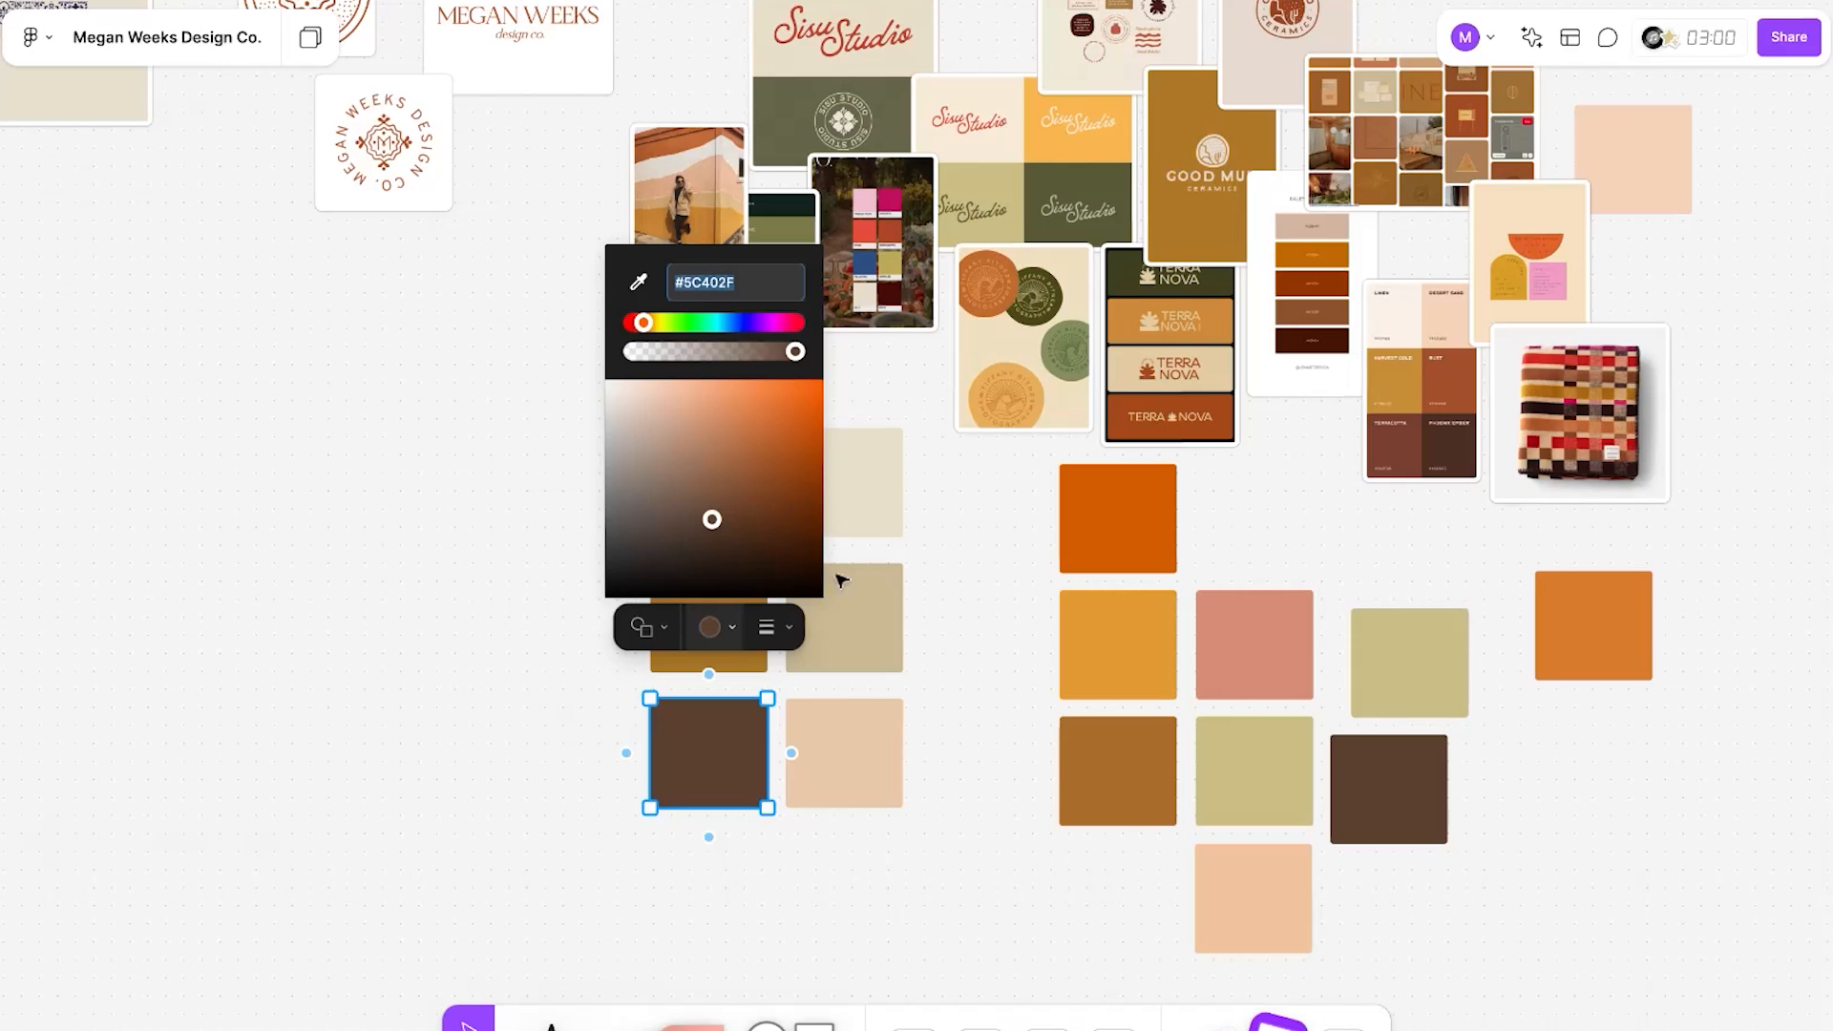
Step: Copy the mustard swatch's hex code from FigJam, set Framer's Accent color style to AF7828 and close its settings
{"action": "left_click", "coordinate": [709, 617]}
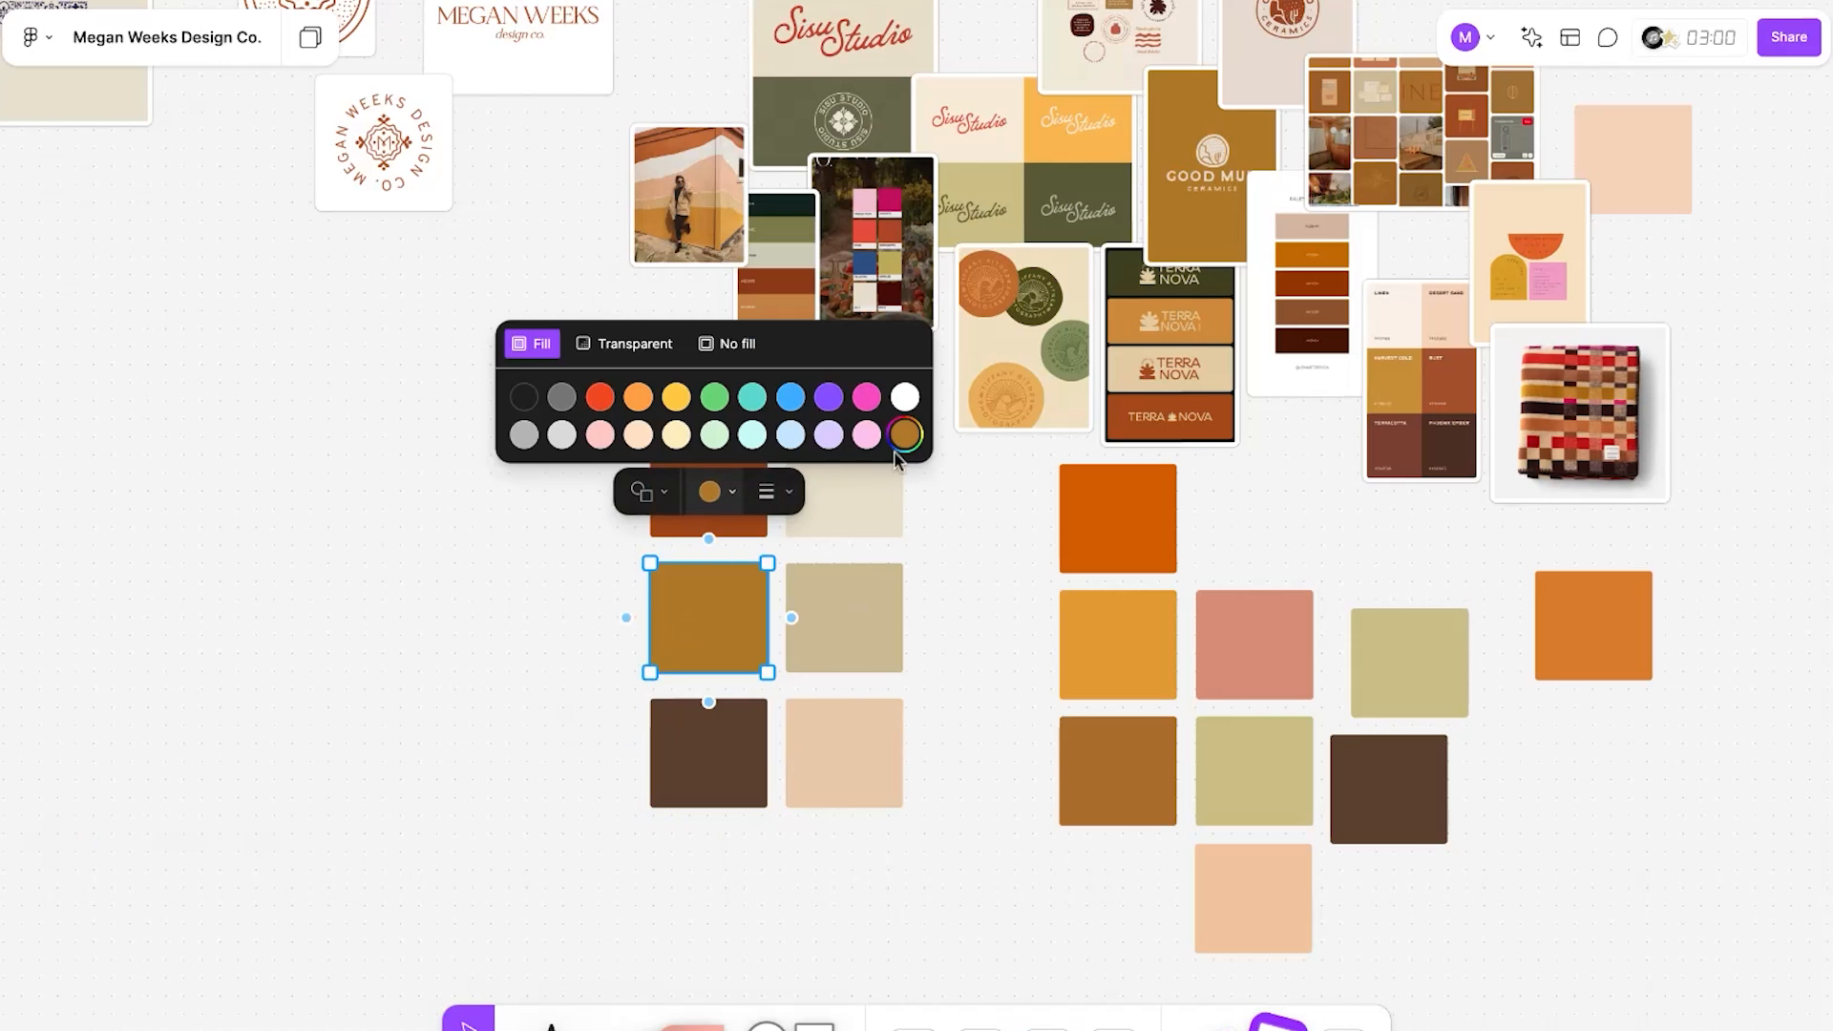
{"action": "left_click", "coordinate": [907, 449]}
{"action": "left_click", "coordinate": [704, 143]}
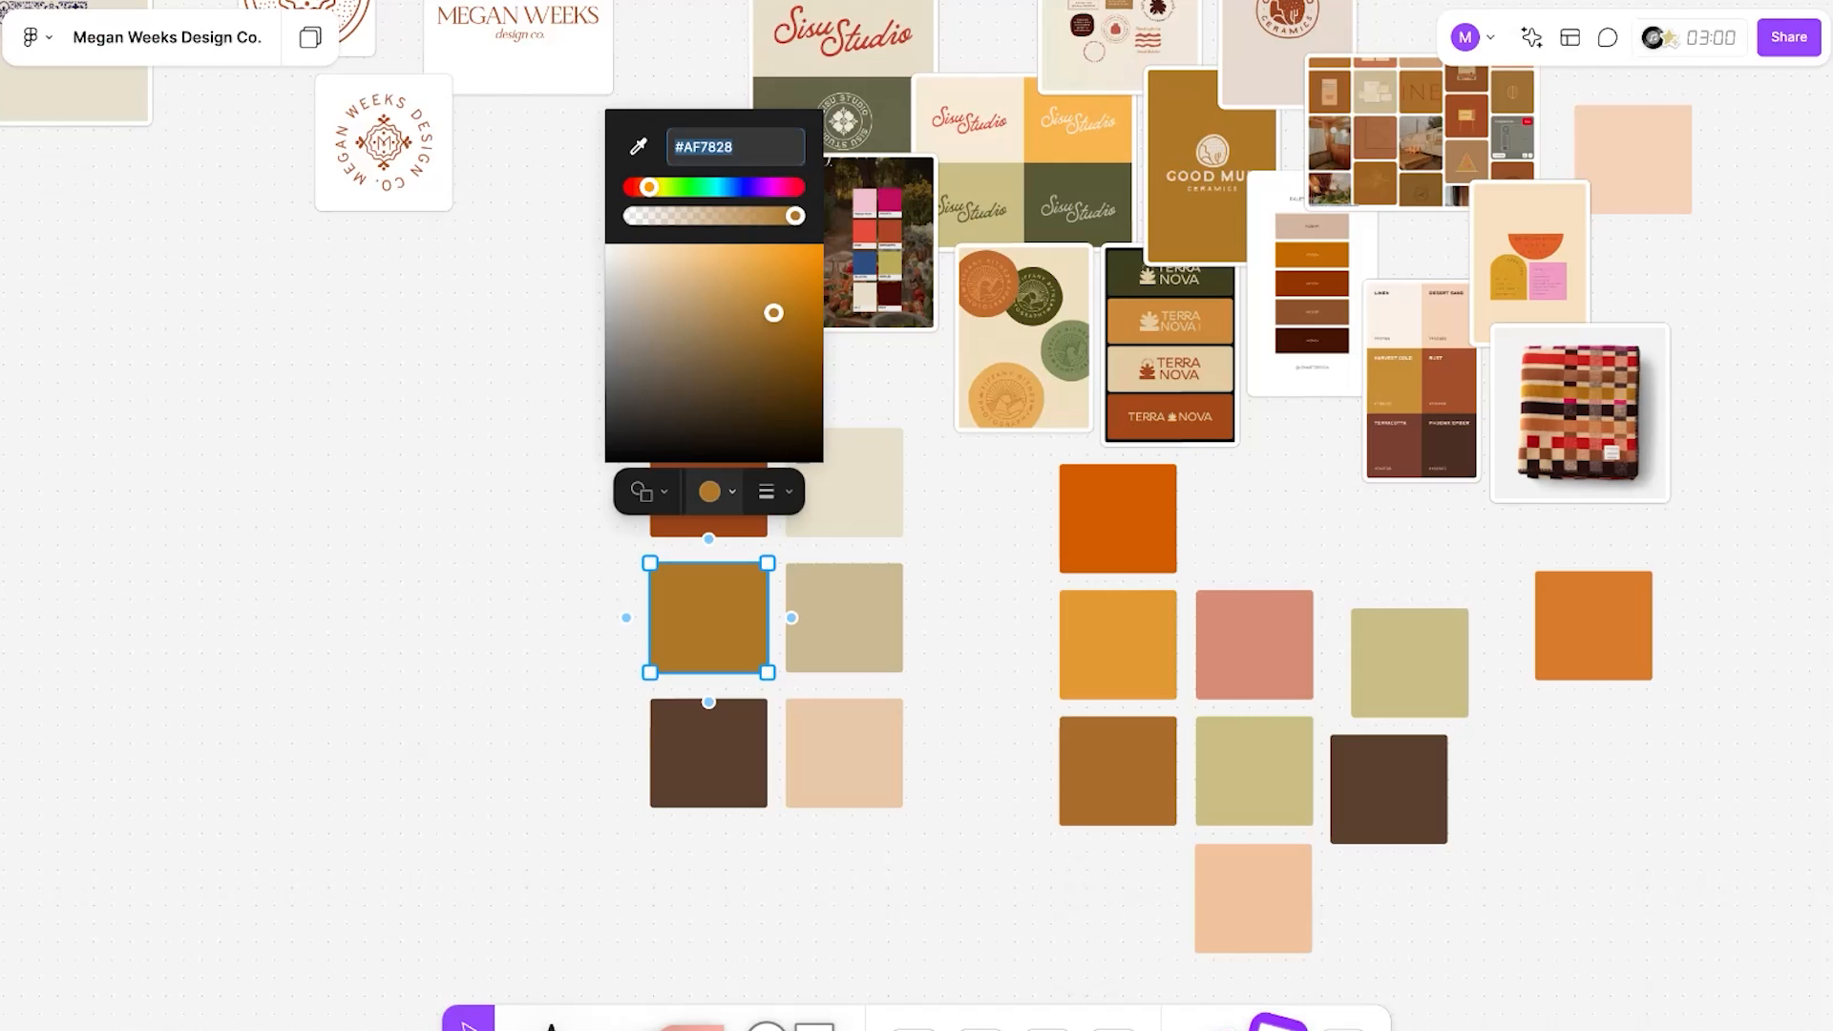
{"action": "key", "text": "ctrl+c"}
{"action": "key", "text": "ctrl+v"}
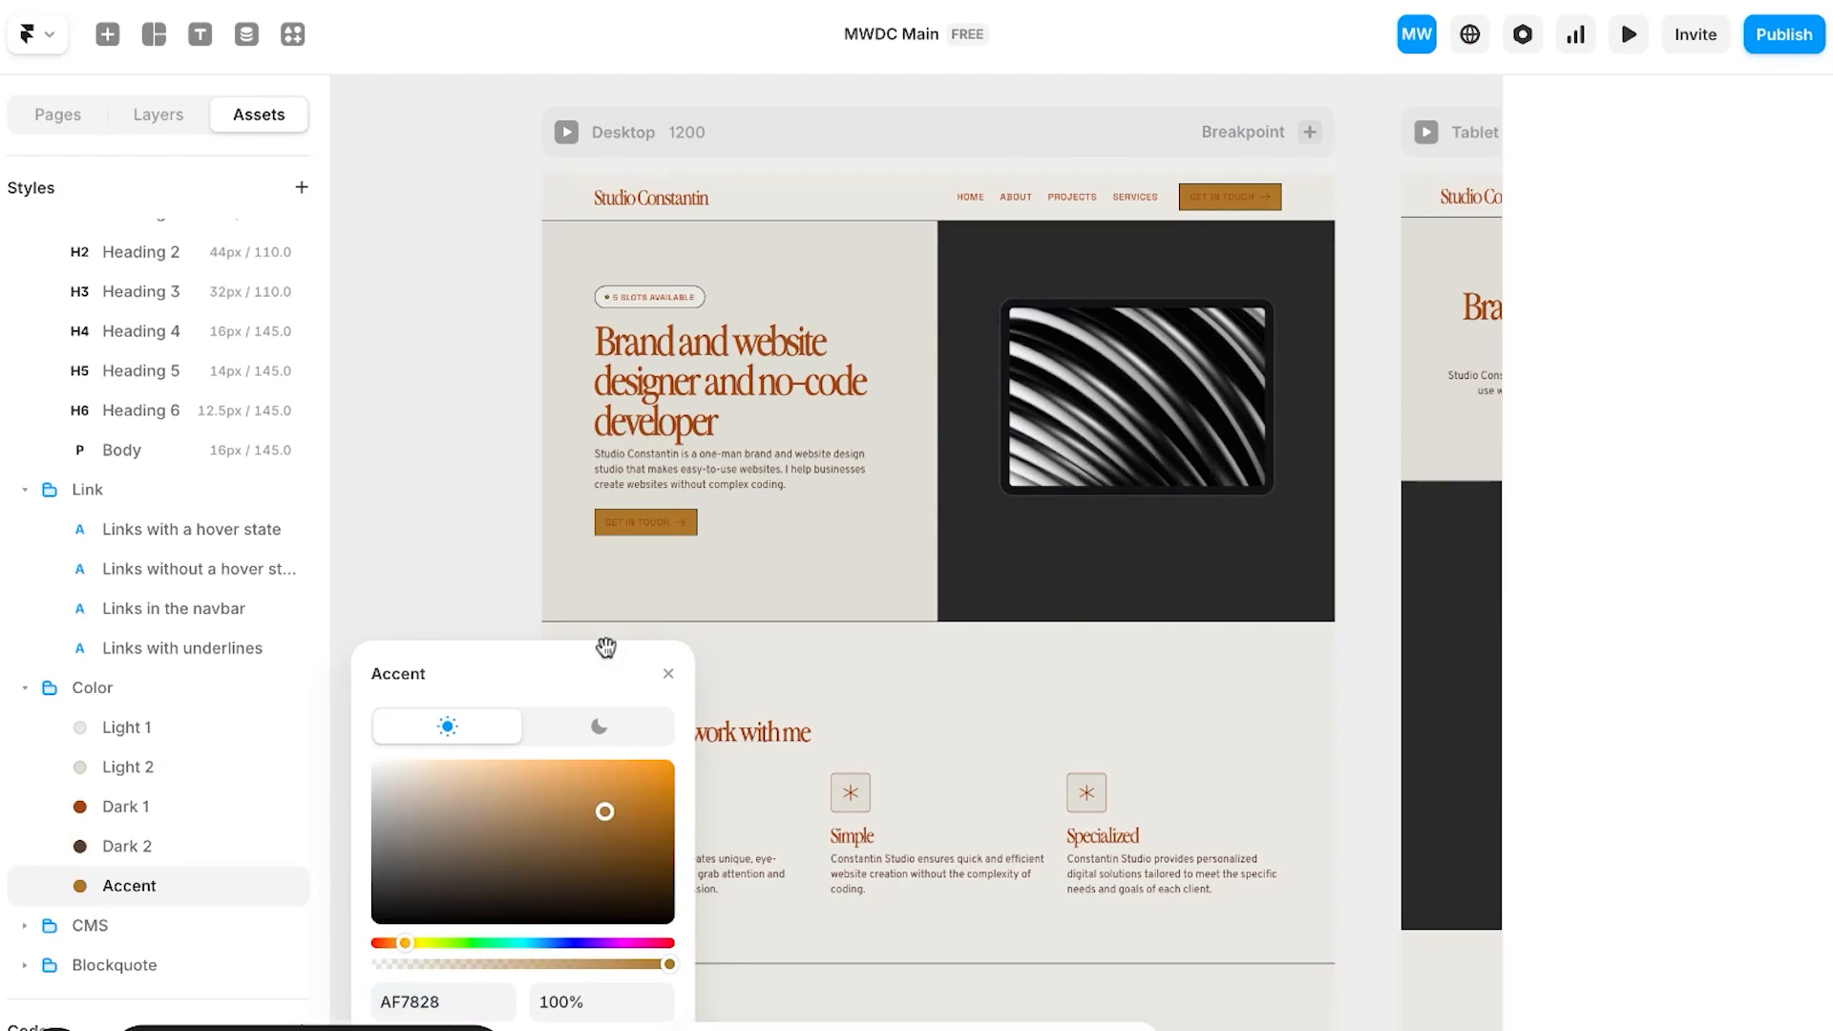
{"action": "left_click", "coordinate": [669, 675]}
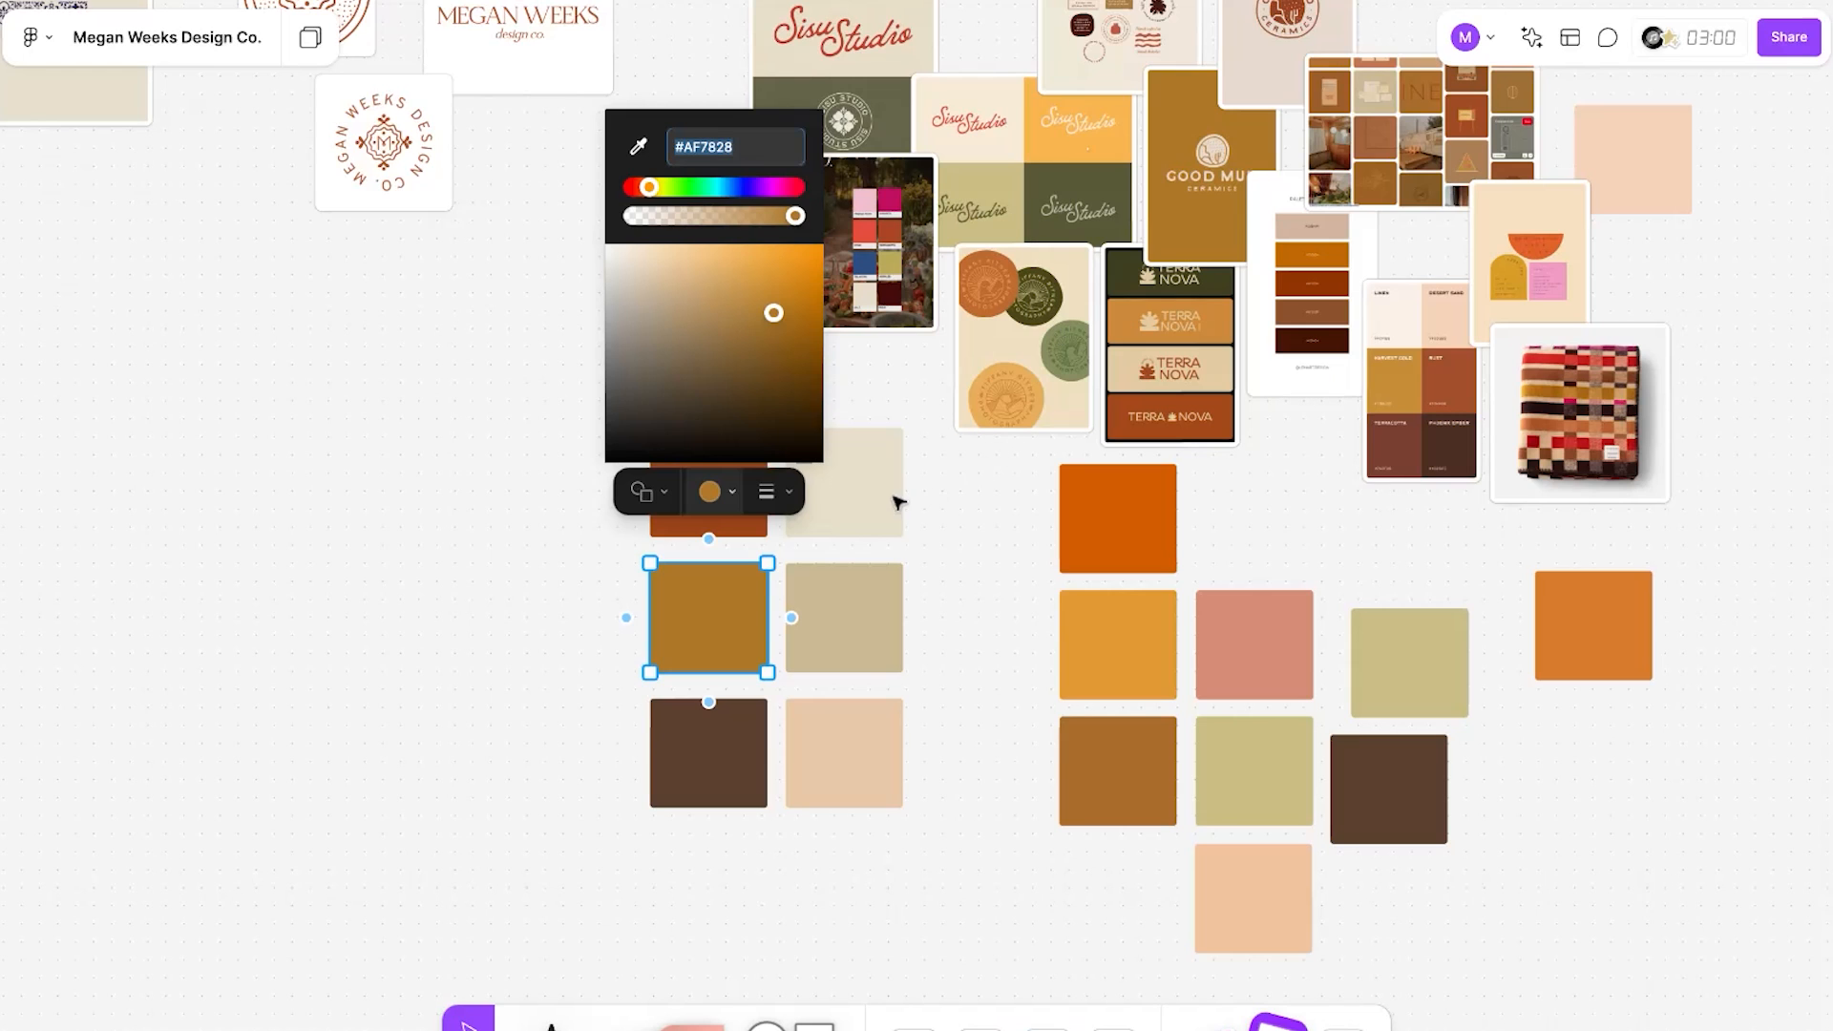
Step: Set Framer's Light 2 color style to the FigJam cream swatch's E8DFCA and Light 1 to the tan swatch's CBB993
{"action": "left_click", "coordinate": [898, 502]}
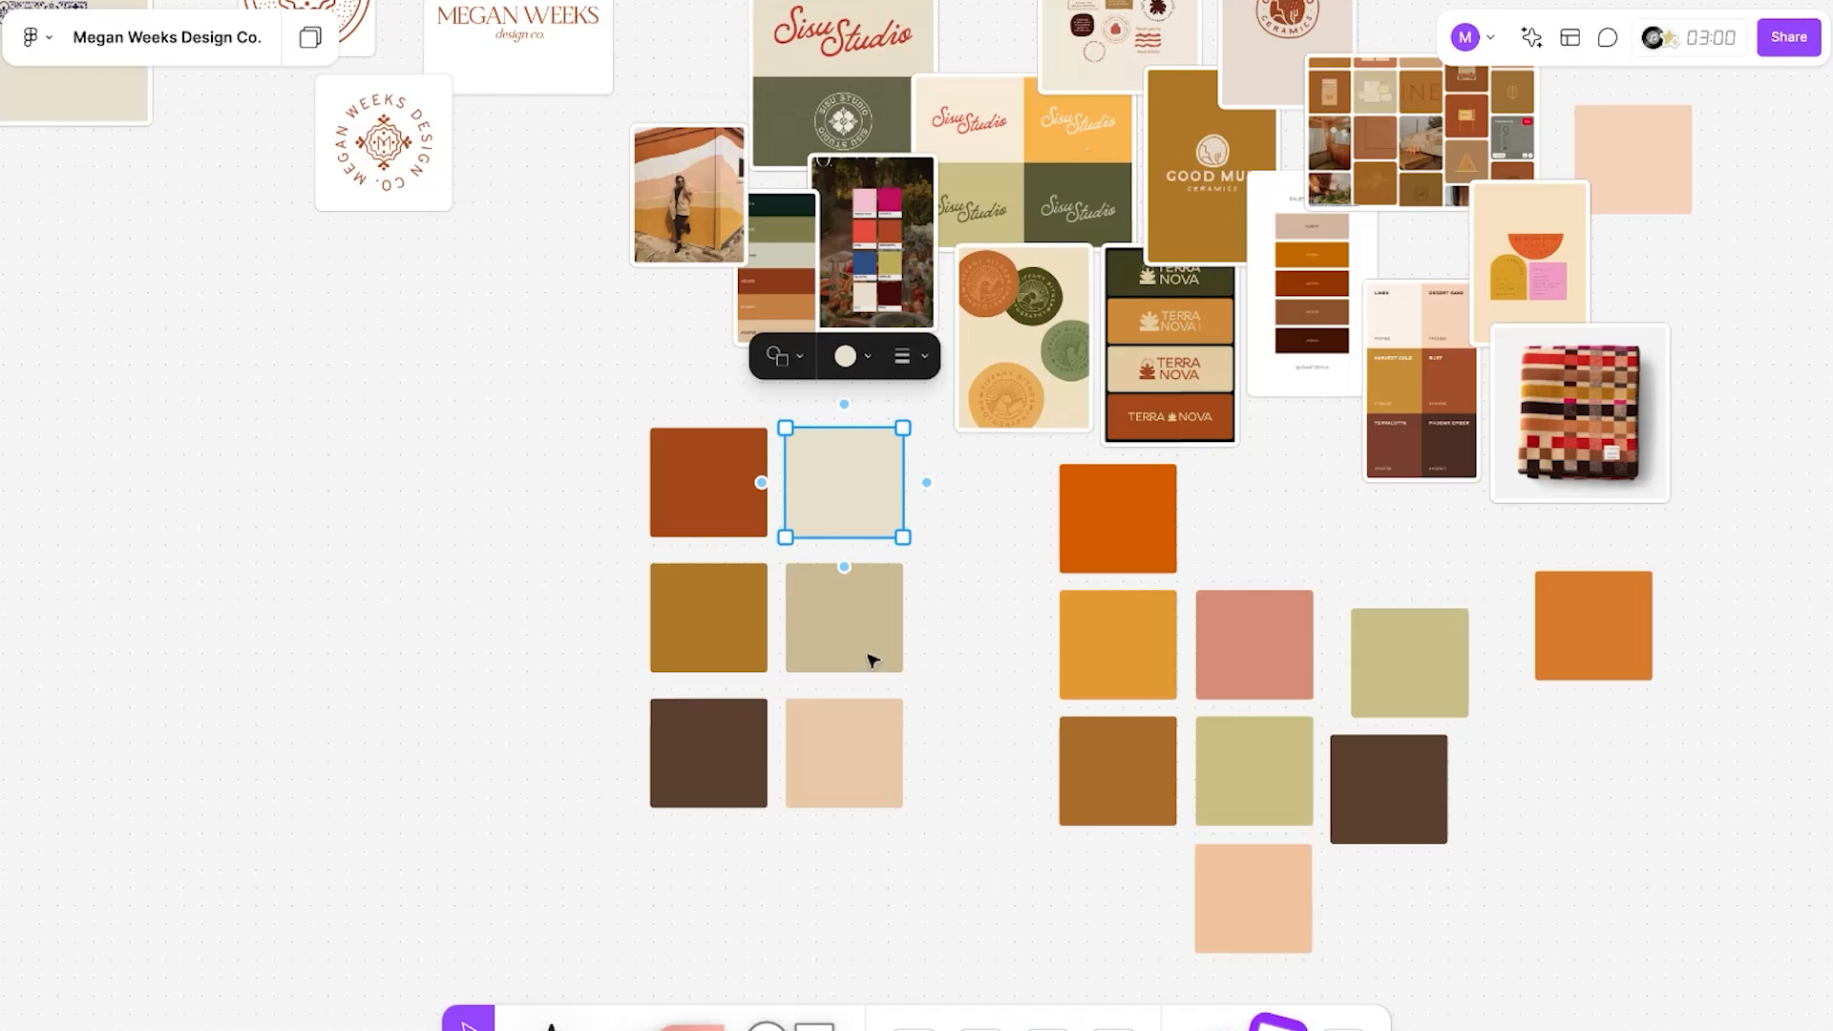
{"action": "left_click", "coordinate": [845, 356]}
{"action": "left_click", "coordinate": [1050, 339]}
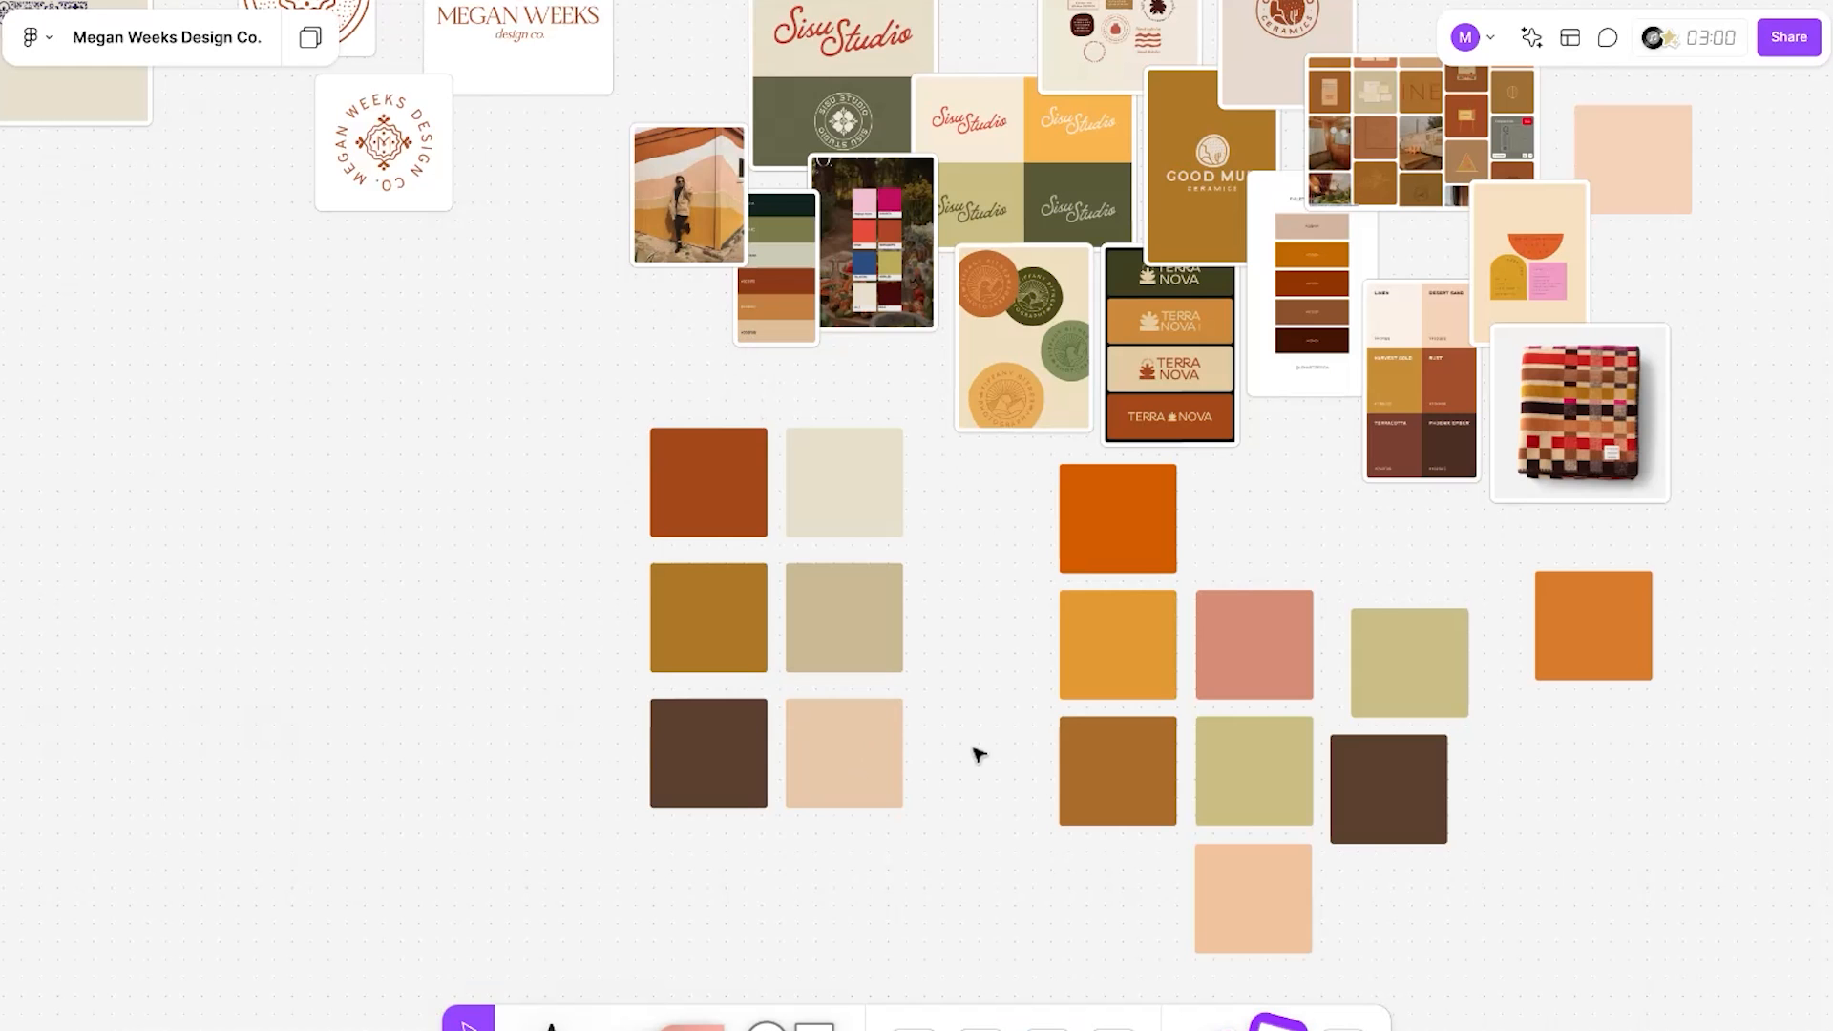
{"action": "left_click", "coordinate": [846, 670]}
{"action": "left_click", "coordinate": [848, 492]}
{"action": "left_click", "coordinate": [1043, 435]}
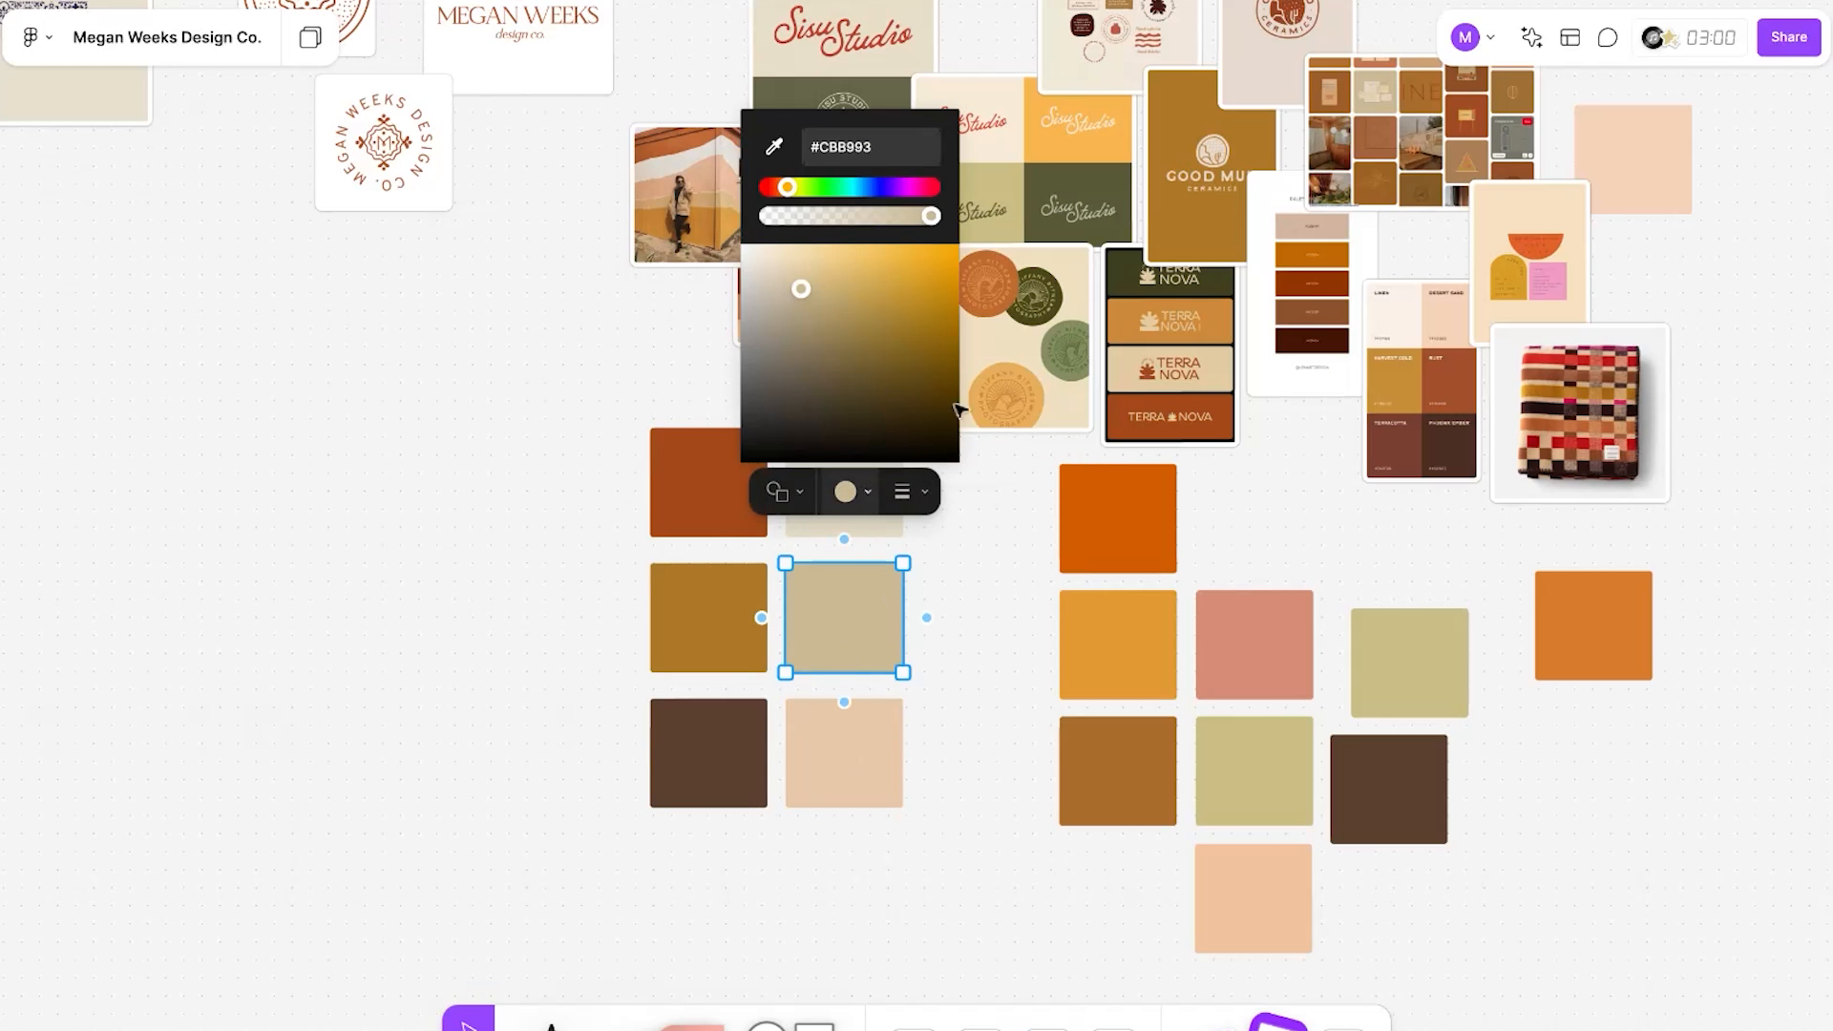
{"action": "left_click", "coordinate": [887, 152]}
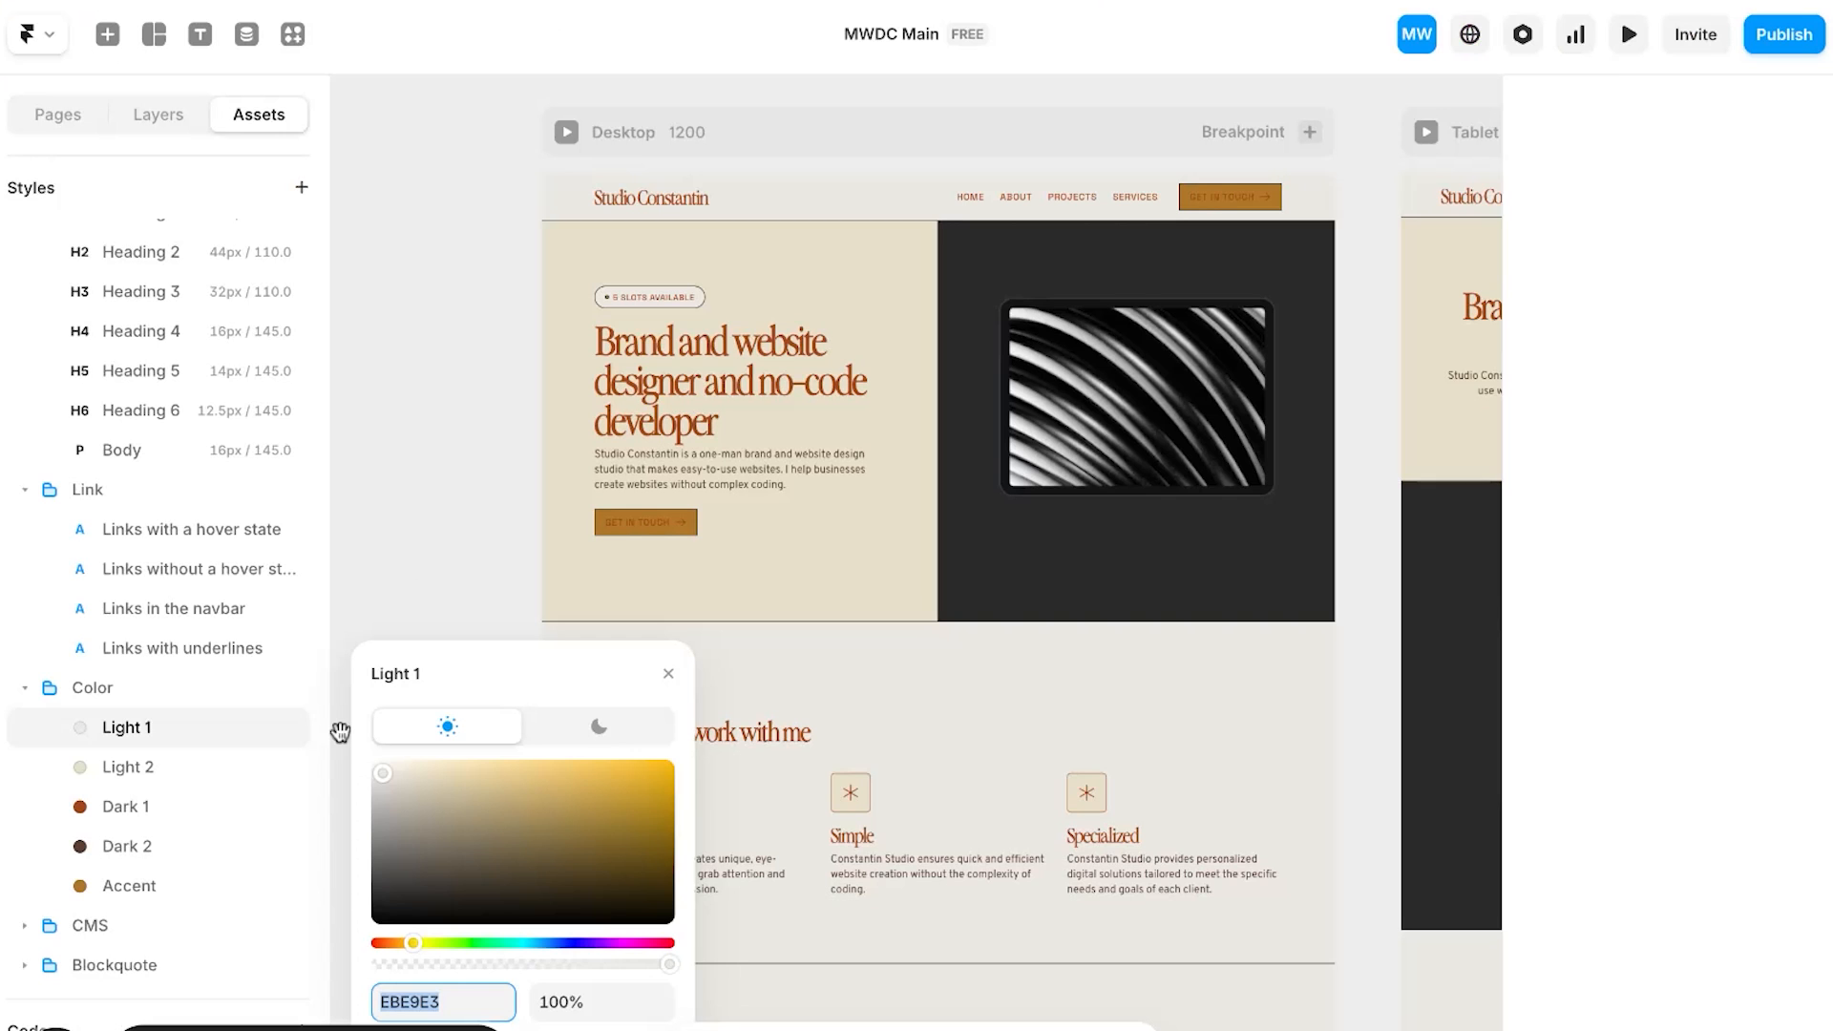
{"action": "left_click", "coordinate": [162, 769]}
{"action": "left_click", "coordinate": [162, 741]}
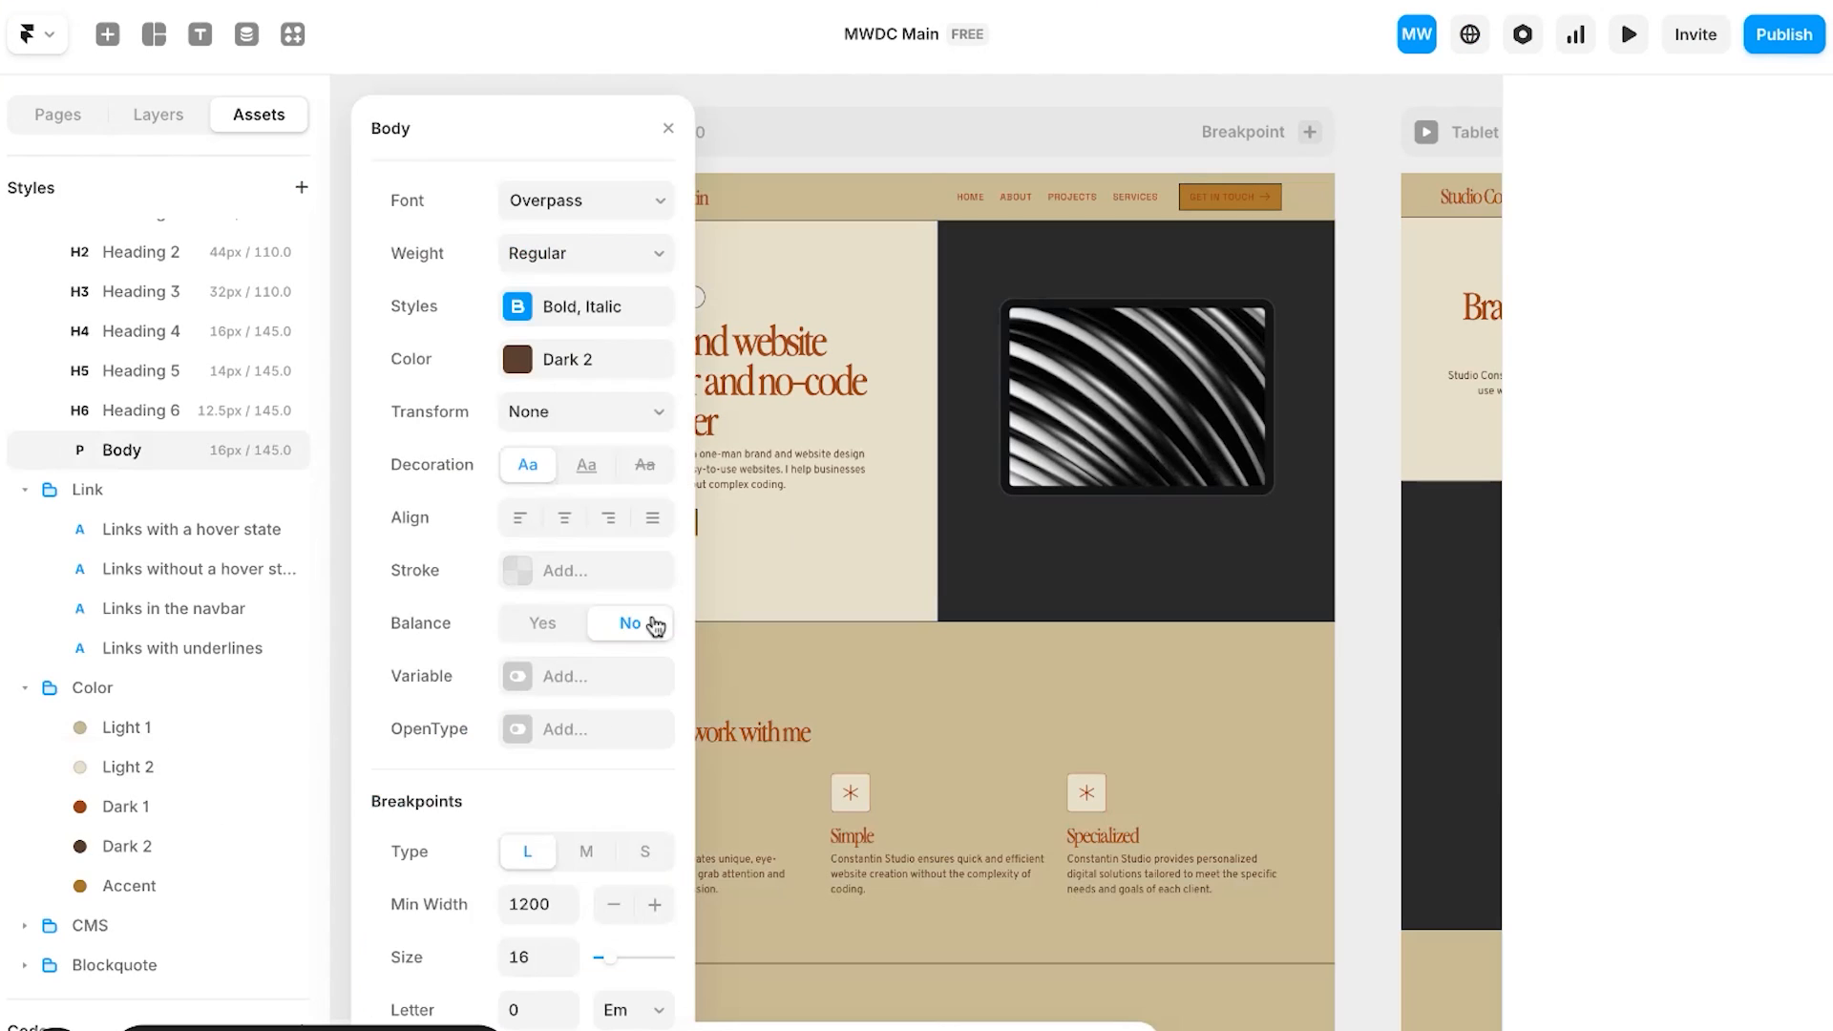
{"action": "left_click", "coordinate": [779, 635]}
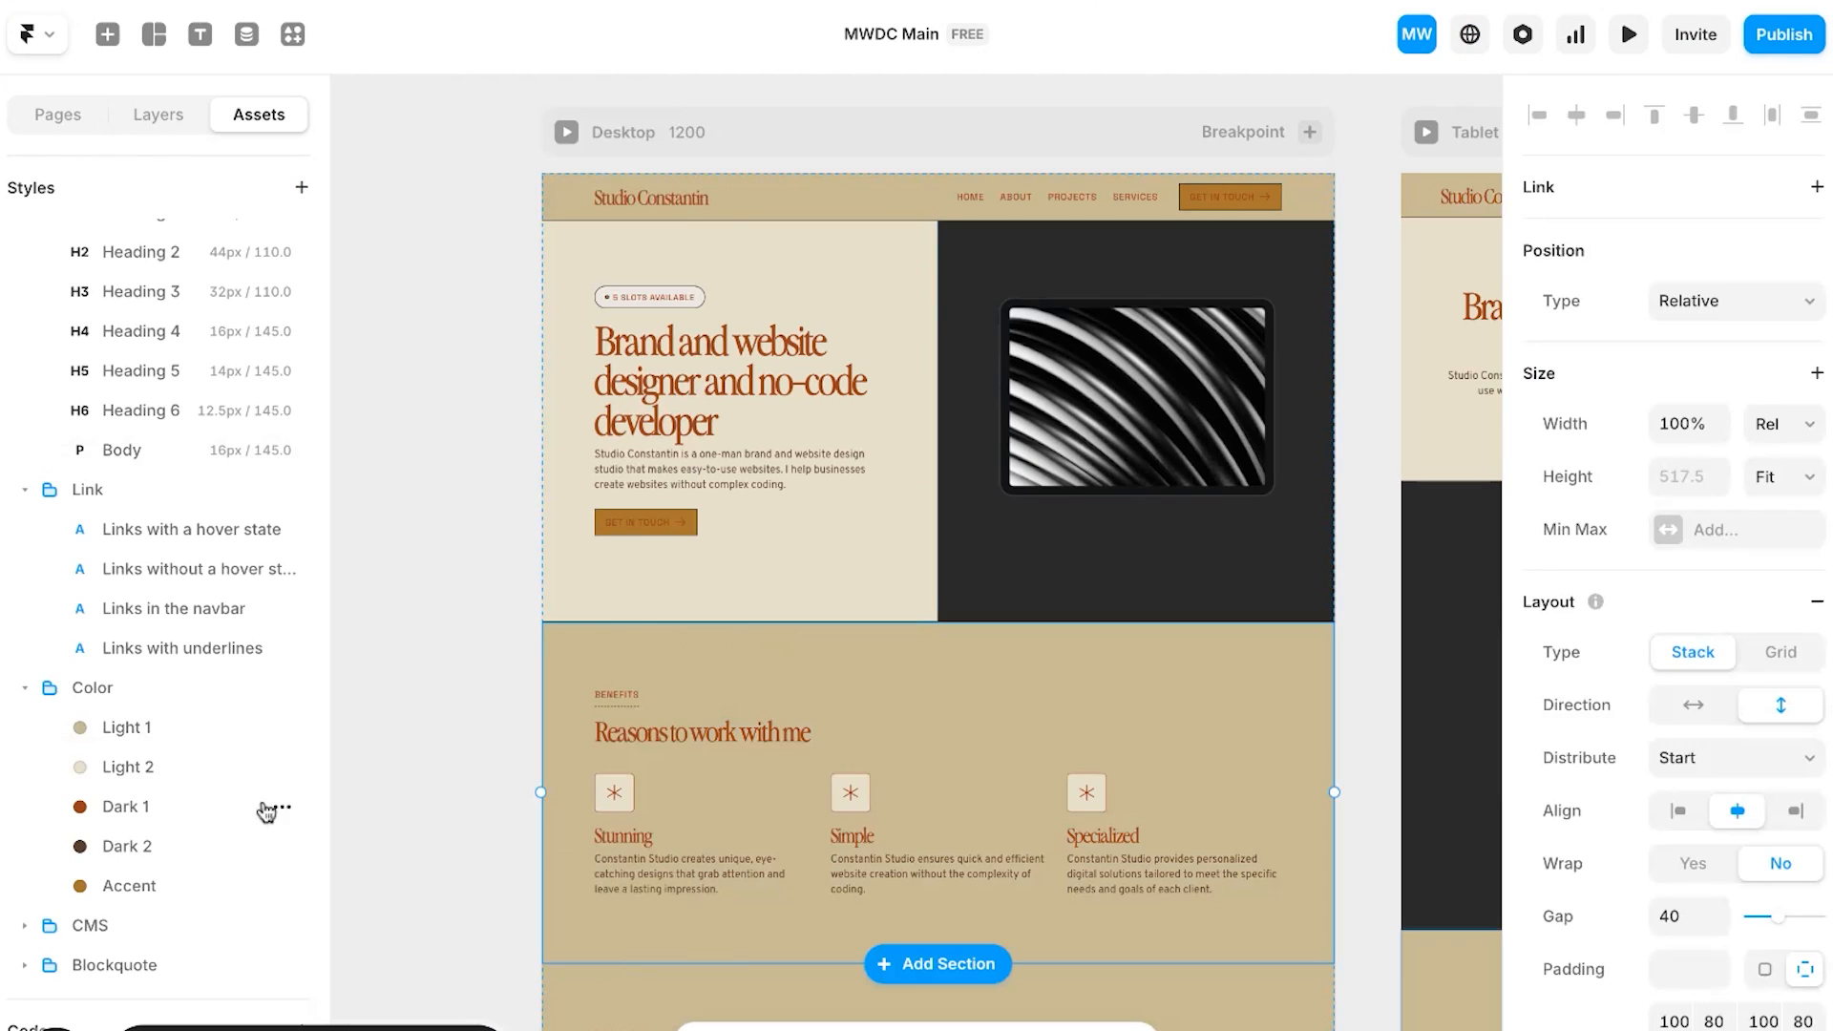
Step: Swap the two light color styles, setting Light 1 to E8DFCA and Light 2 to CBB993
{"action": "left_click", "coordinate": [157, 764]}
{"action": "key", "text": "super+c"}
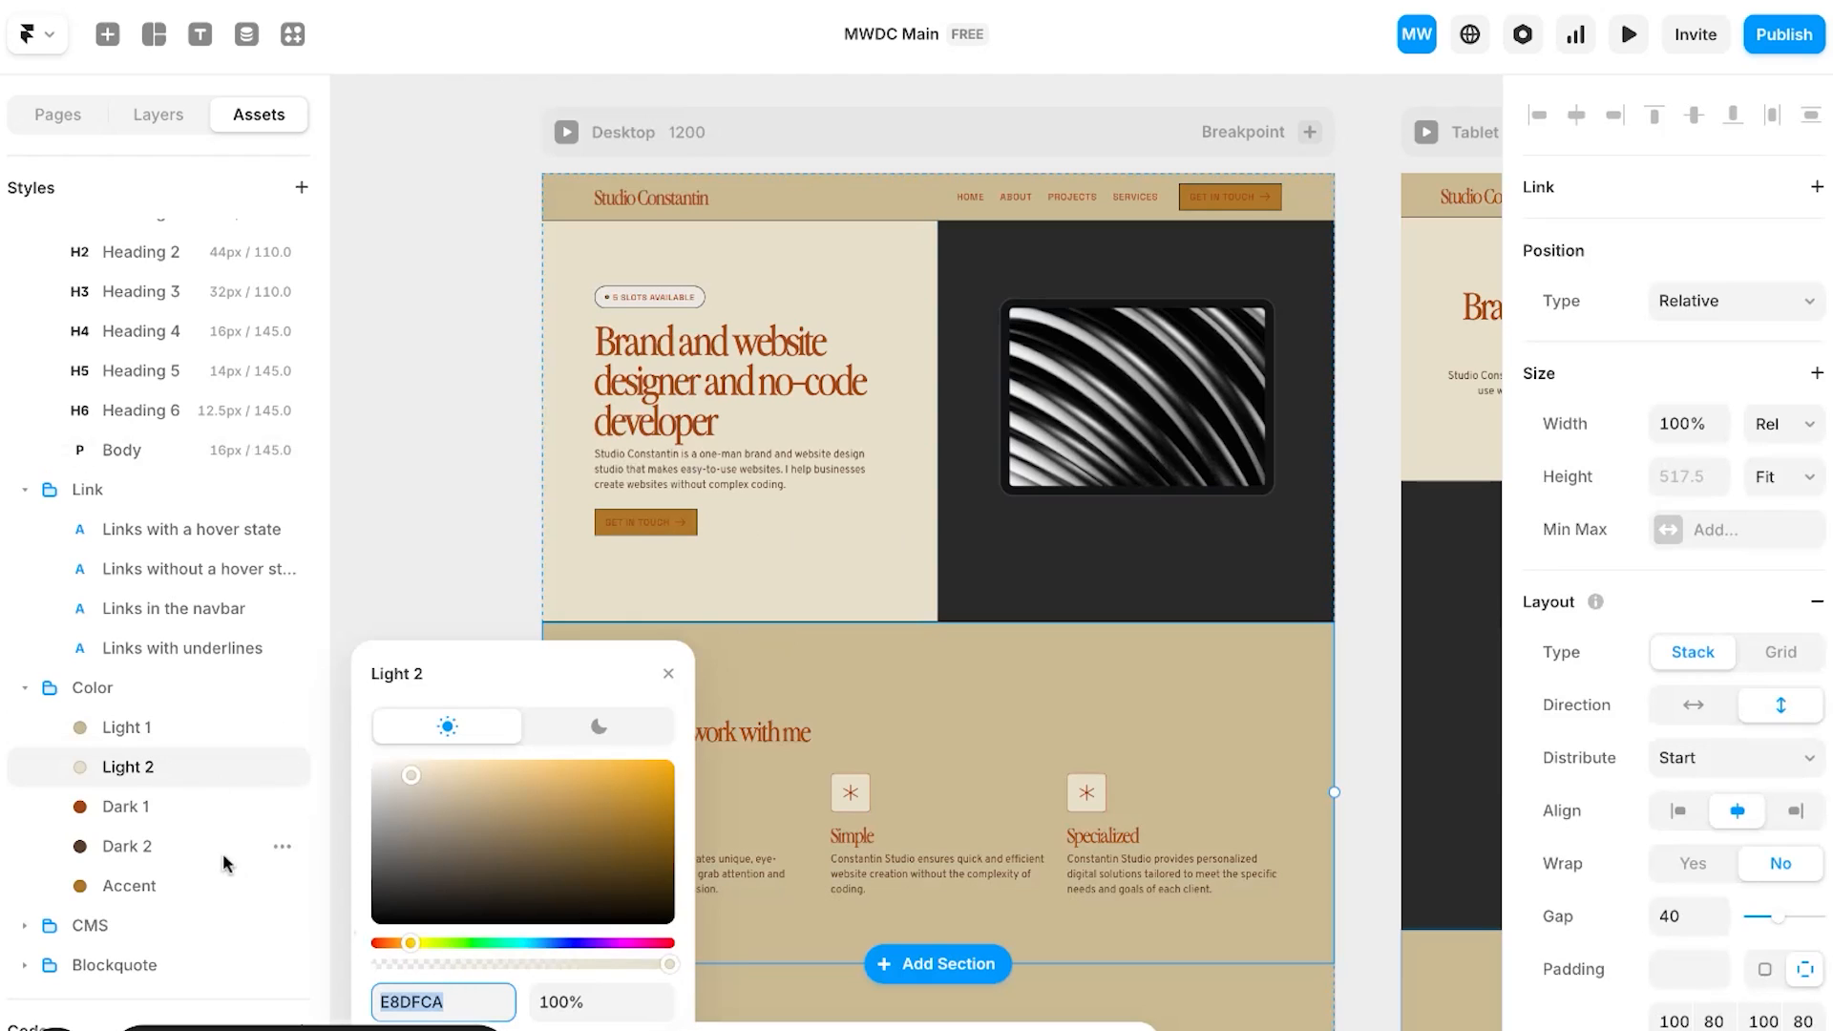
{"action": "left_click", "coordinate": [177, 740]}
{"action": "key", "text": "super+v"}
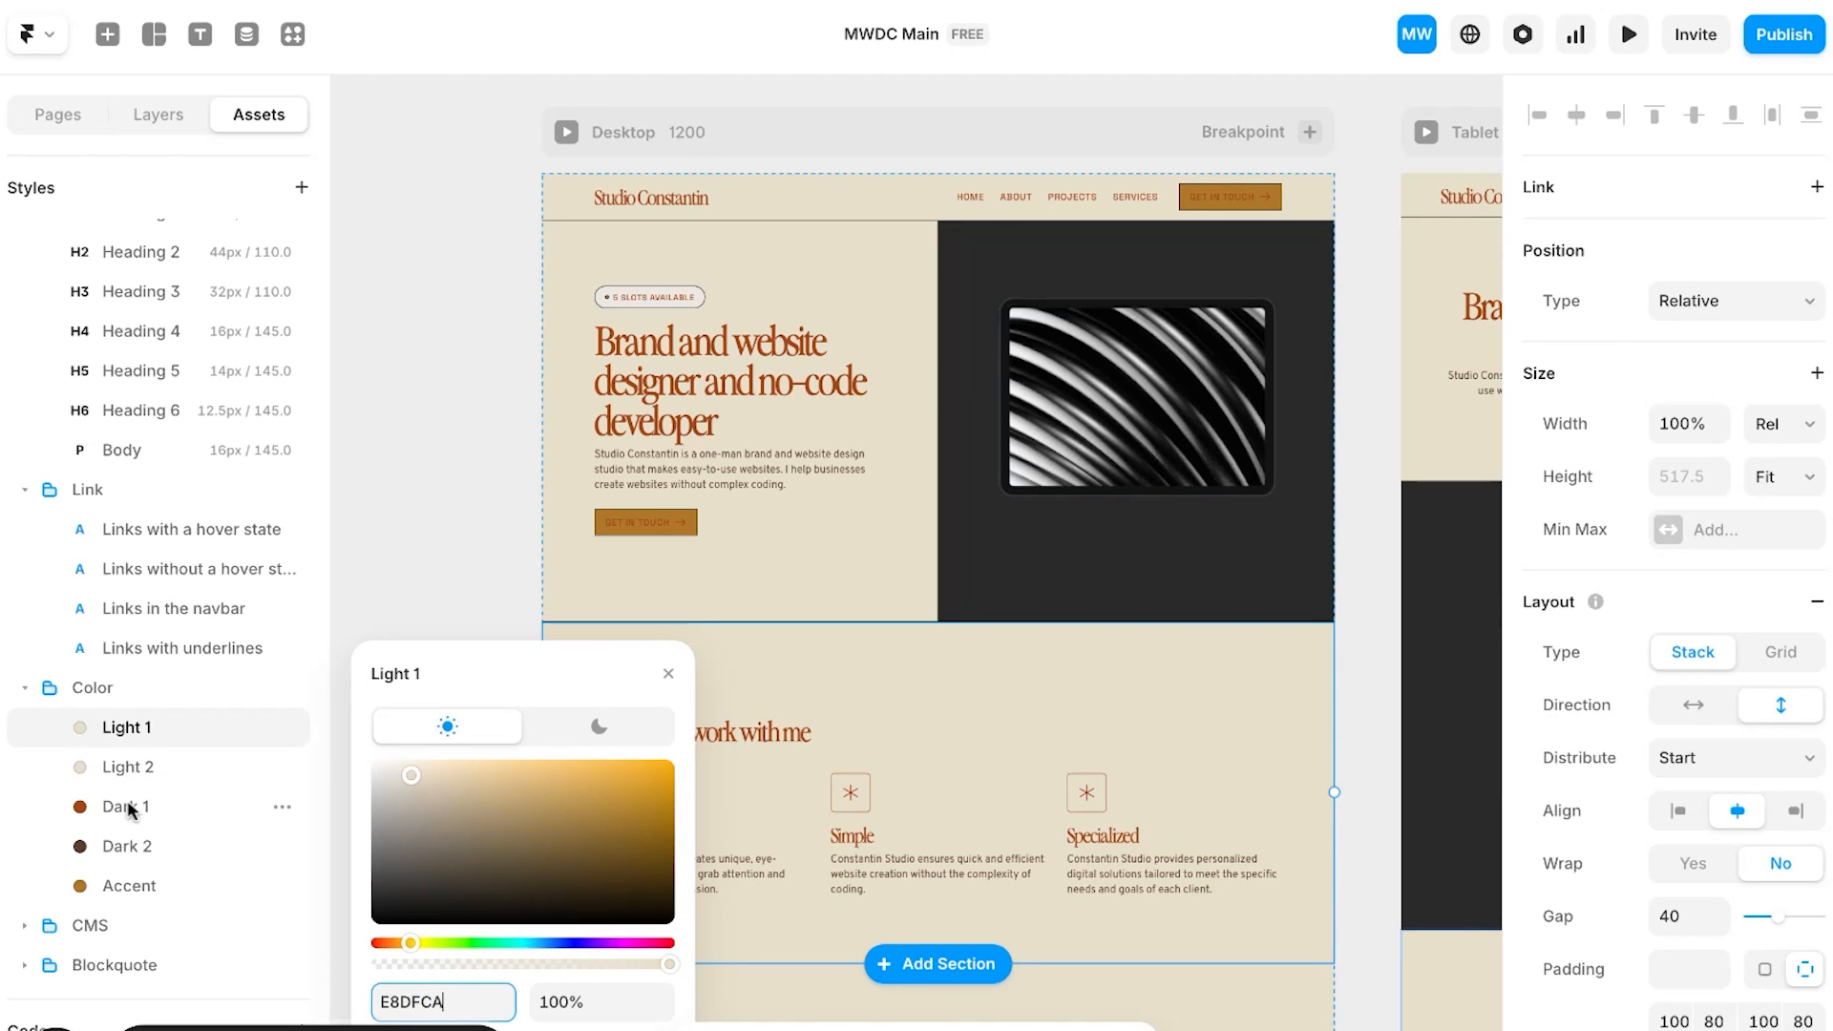
{"action": "left_click", "coordinate": [129, 766]}
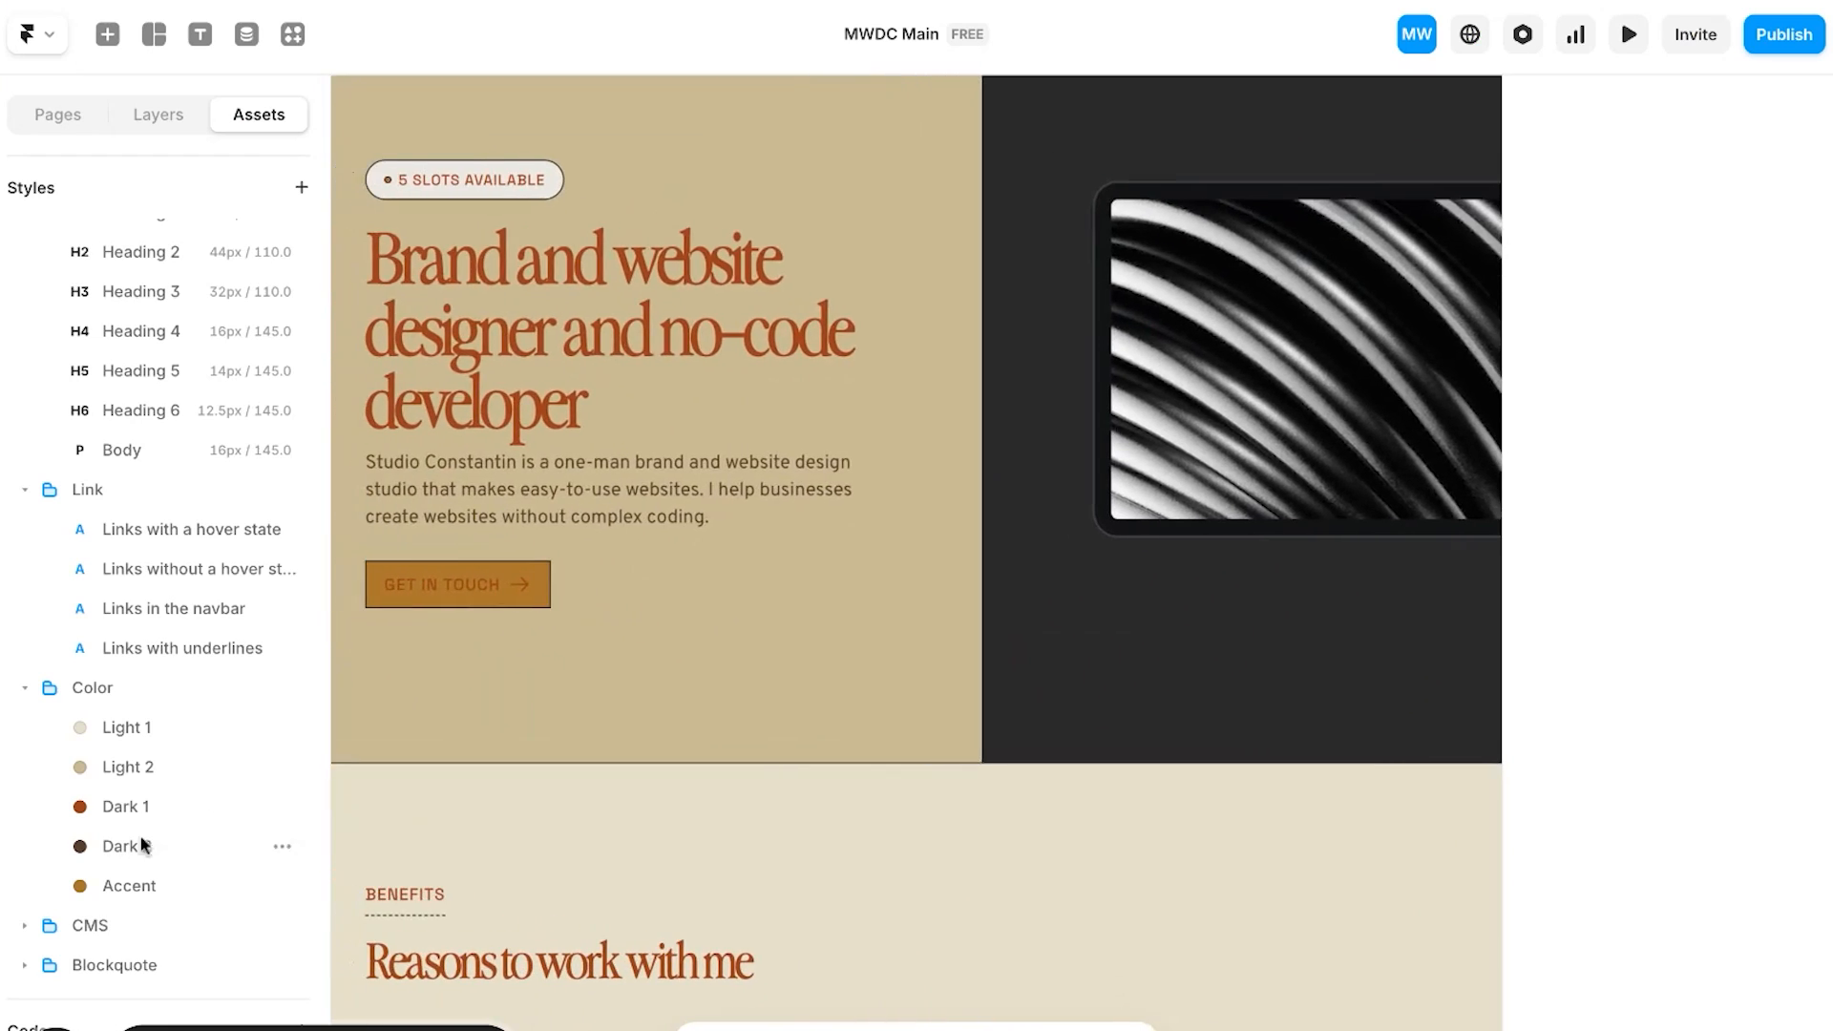
Step: Expand the CMS and Blockquote style groups and review the Code Block, Image and Blockquote style settings
{"action": "left_click", "coordinate": [128, 918]}
{"action": "scroll", "coordinate": [172, 908], "scroll_direction": "down", "scroll_amount": 1}
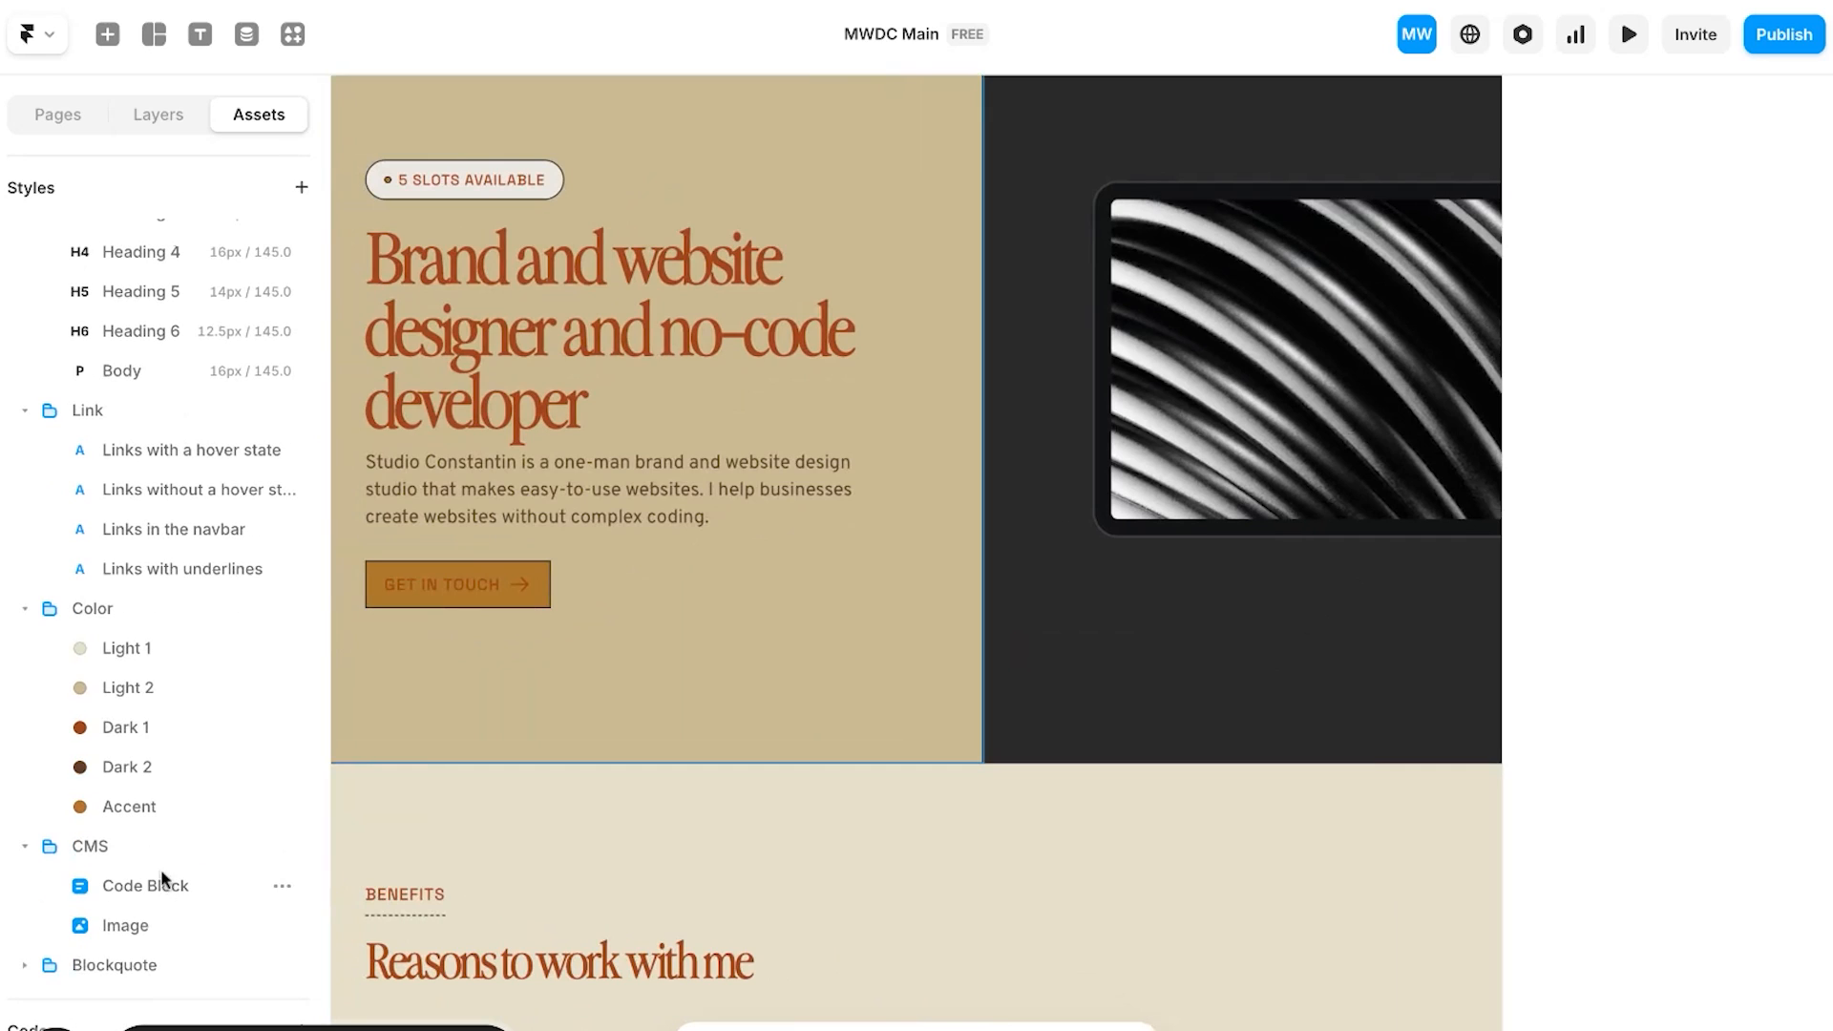
{"action": "left_click", "coordinate": [147, 888]}
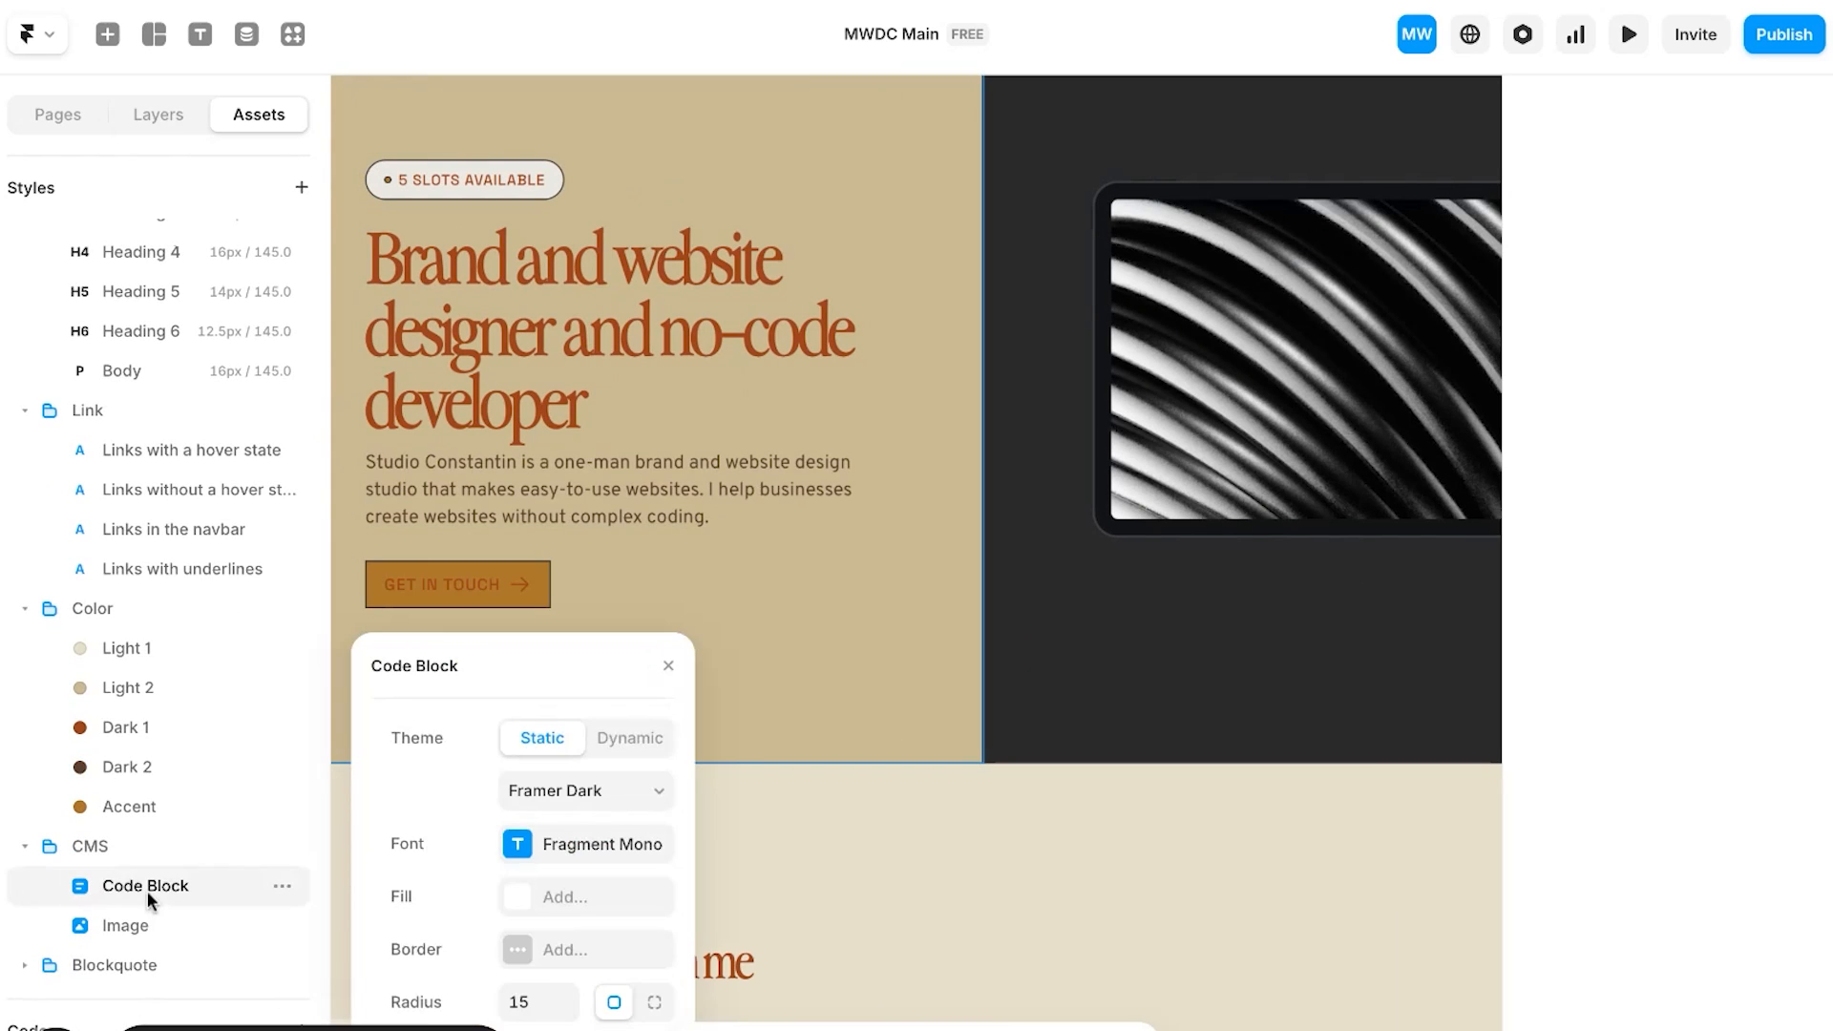
{"action": "left_click", "coordinate": [147, 926]}
{"action": "left_click", "coordinate": [26, 966]}
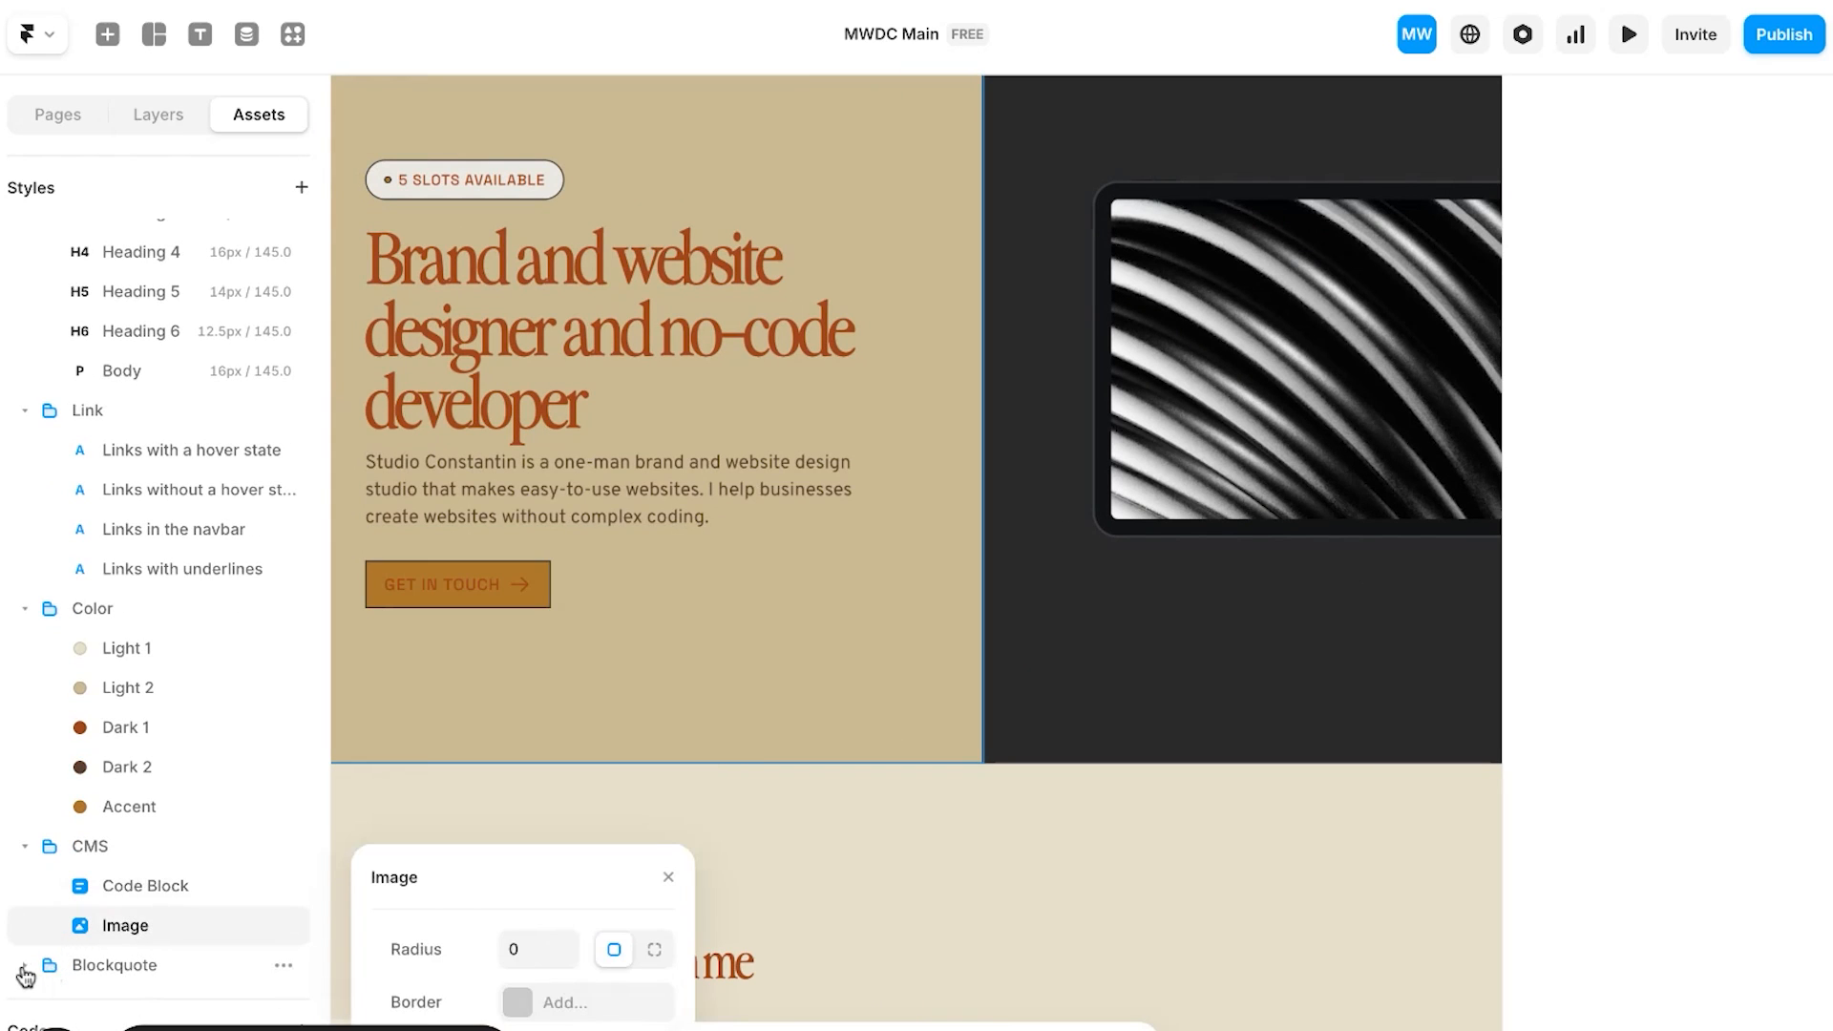
{"action": "scroll", "coordinate": [65, 948], "scroll_direction": "down", "scroll_amount": 1}
{"action": "left_click", "coordinate": [102, 962]}
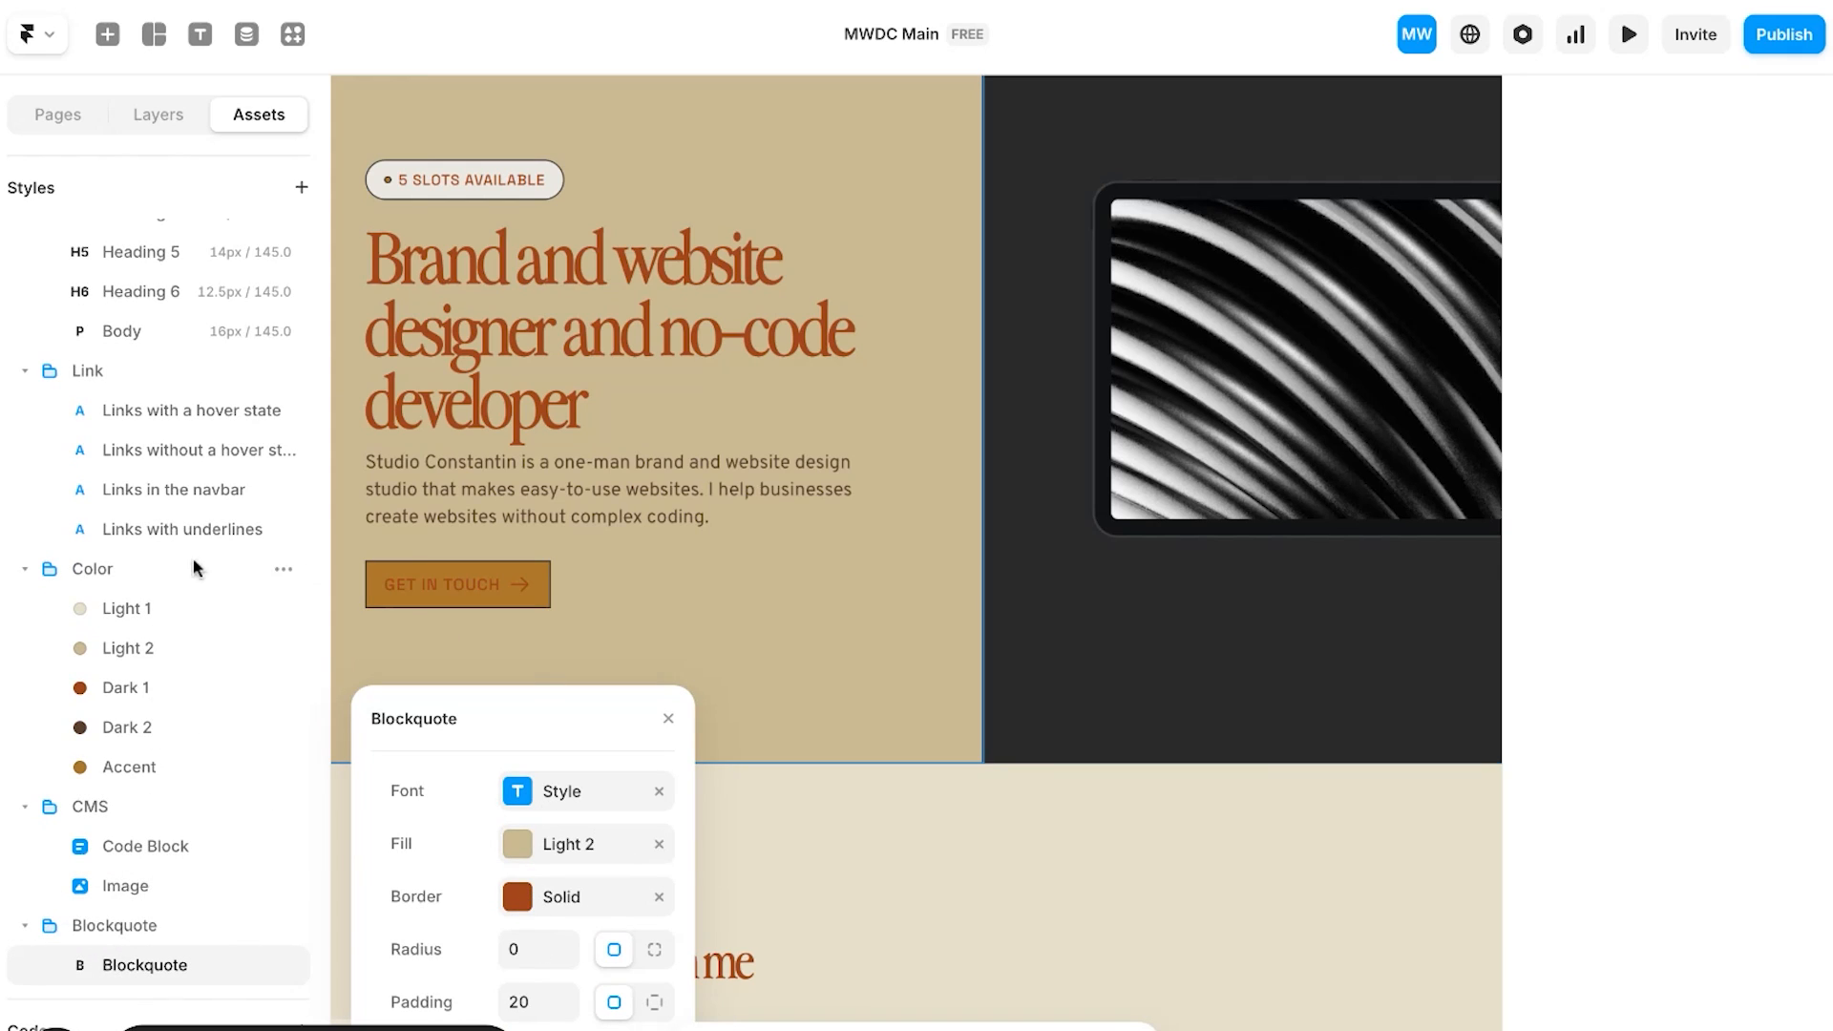
Step: Review the color settings of the link styles, close them and look over the project components list
{"action": "left_click", "coordinate": [153, 530]}
{"action": "left_click", "coordinate": [153, 411]}
{"action": "left_click", "coordinate": [152, 450]}
{"action": "left_click", "coordinate": [153, 487]}
{"action": "scroll", "coordinate": [150, 485], "scroll_direction": "up", "scroll_amount": 1}
{"action": "scroll", "coordinate": [150, 485], "scroll_direction": "up", "scroll_amount": 8}
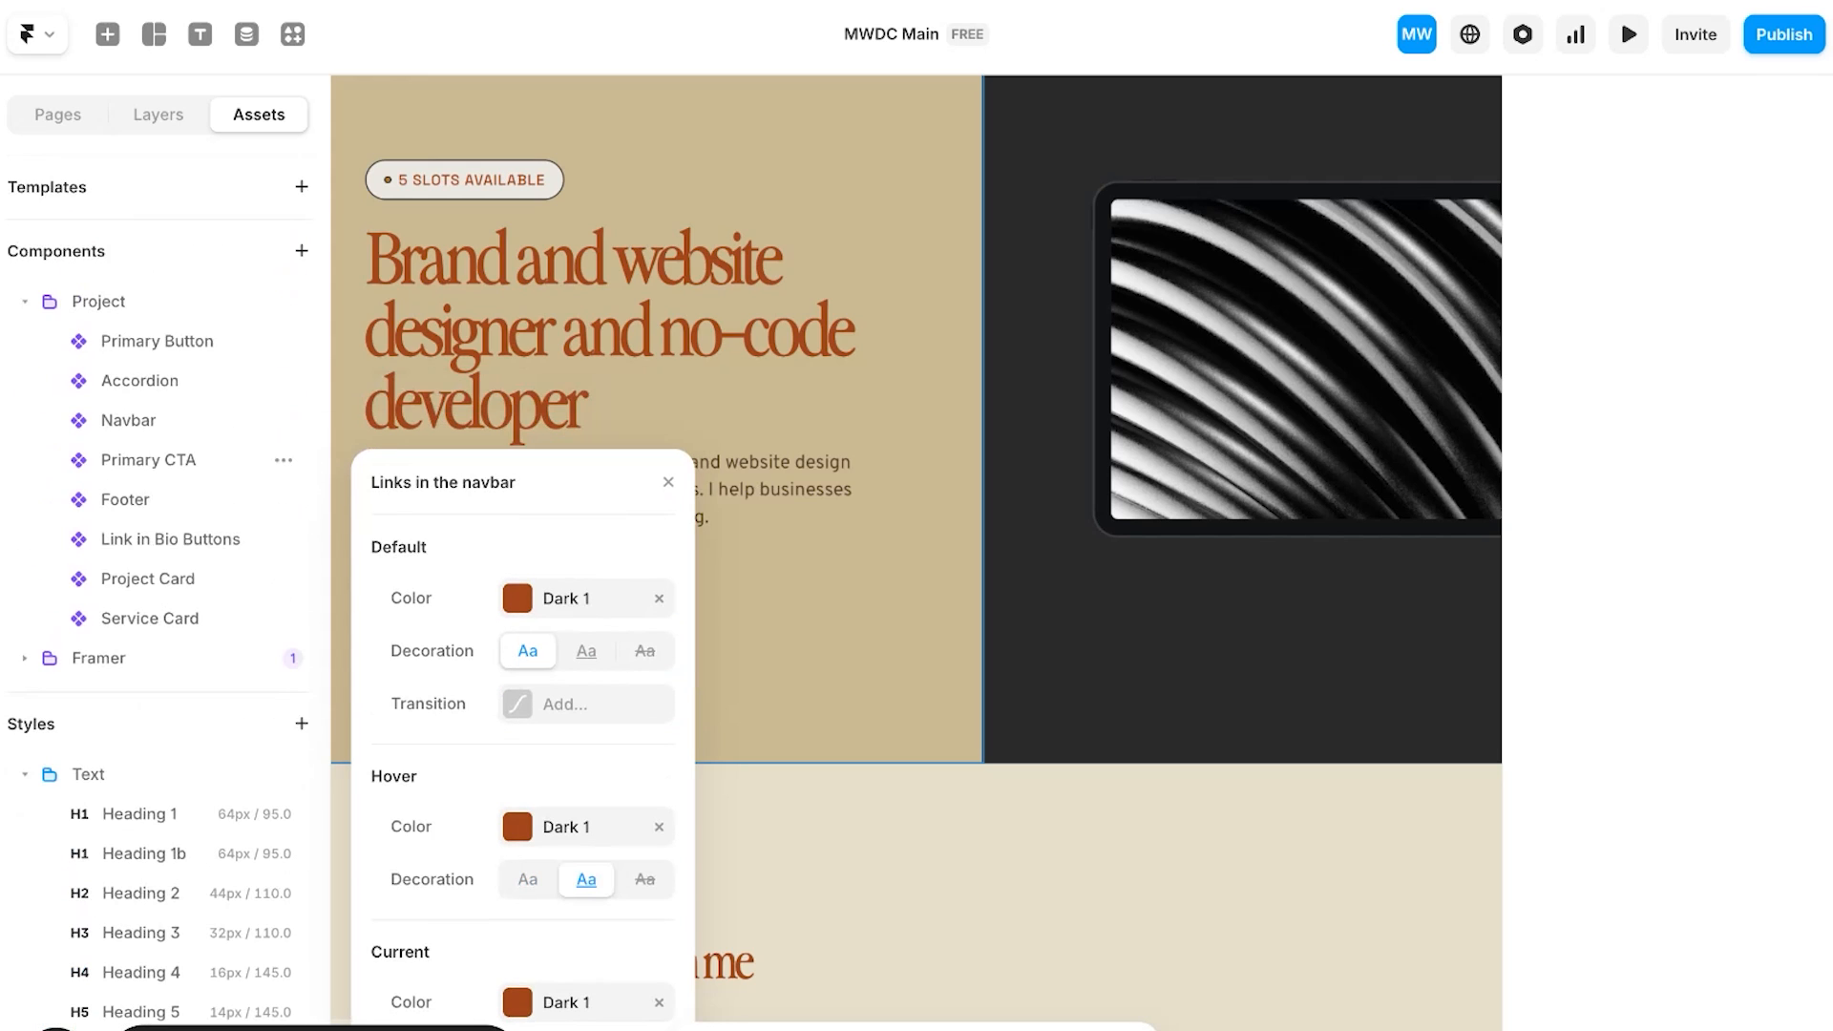
{"action": "scroll", "coordinate": [57, 865], "scroll_direction": "down", "scroll_amount": 3}
{"action": "scroll", "coordinate": [91, 750], "scroll_direction": "up", "scroll_amount": 3}
{"action": "left_click", "coordinate": [668, 482]}
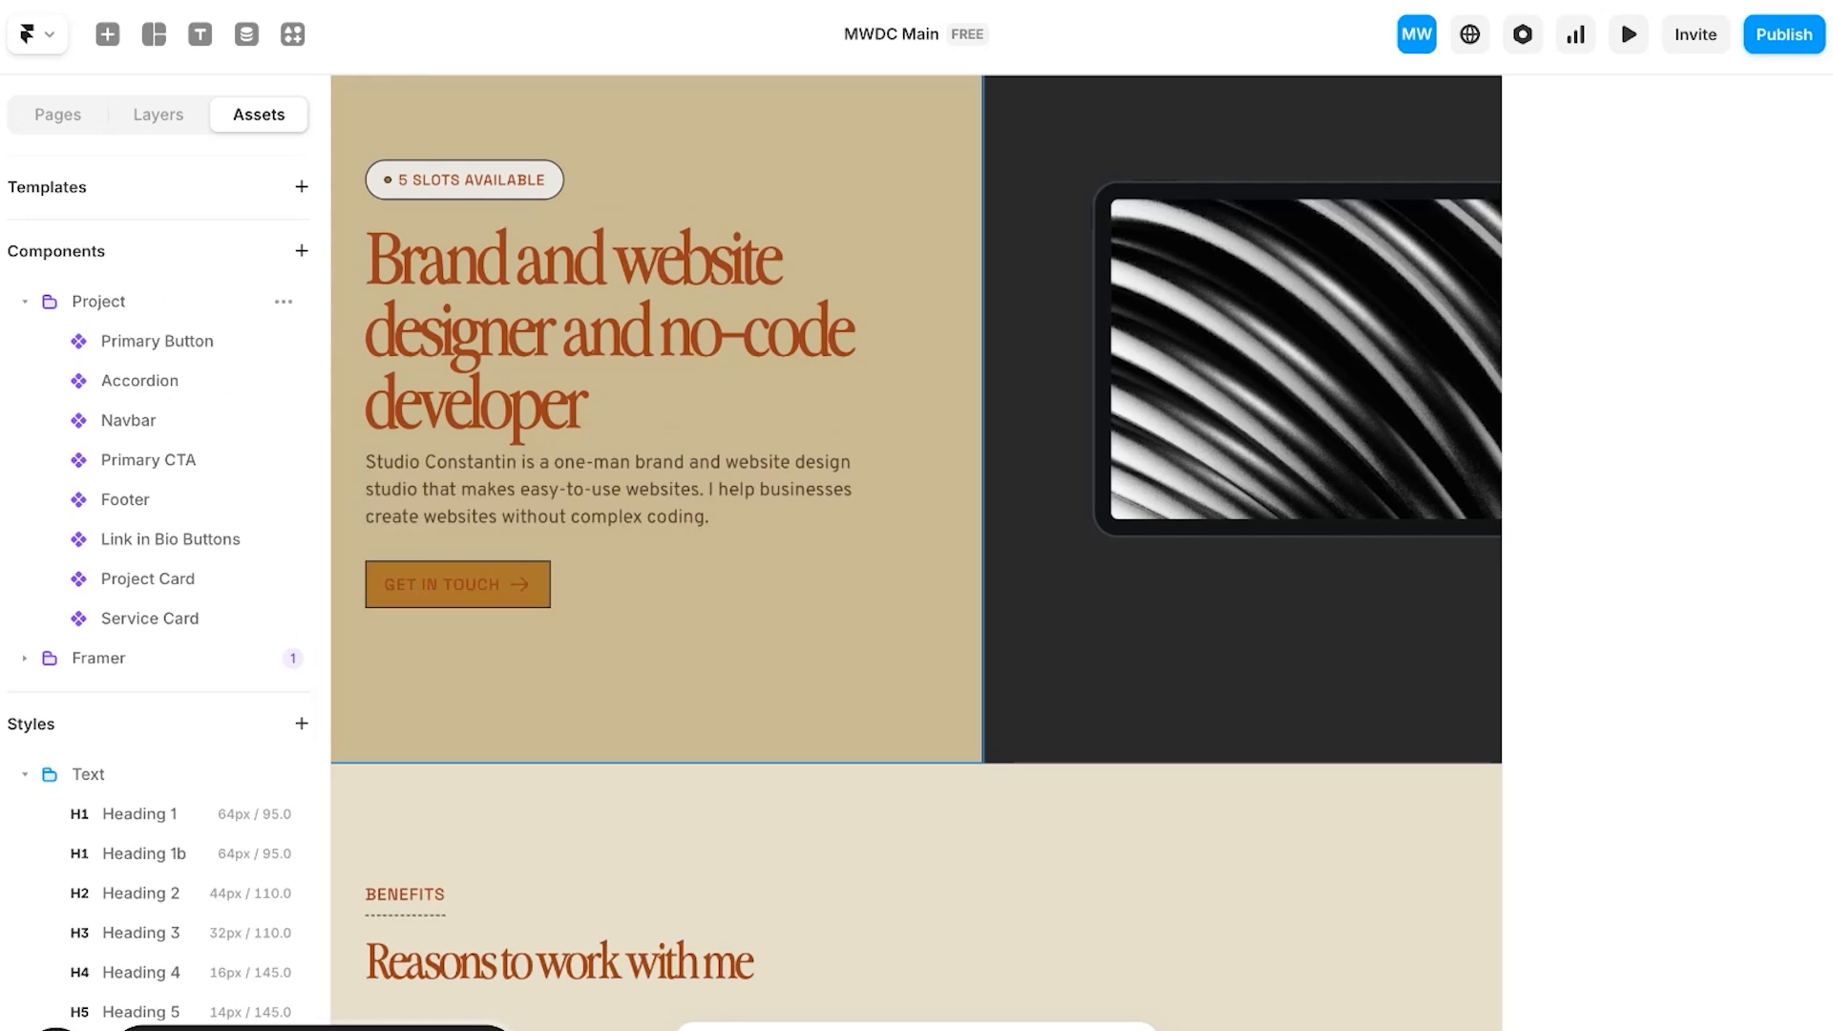
Step: Open the Primary Button component and set the text color of its Primary variant to Light 1
{"action": "left_click", "coordinate": [141, 340]}
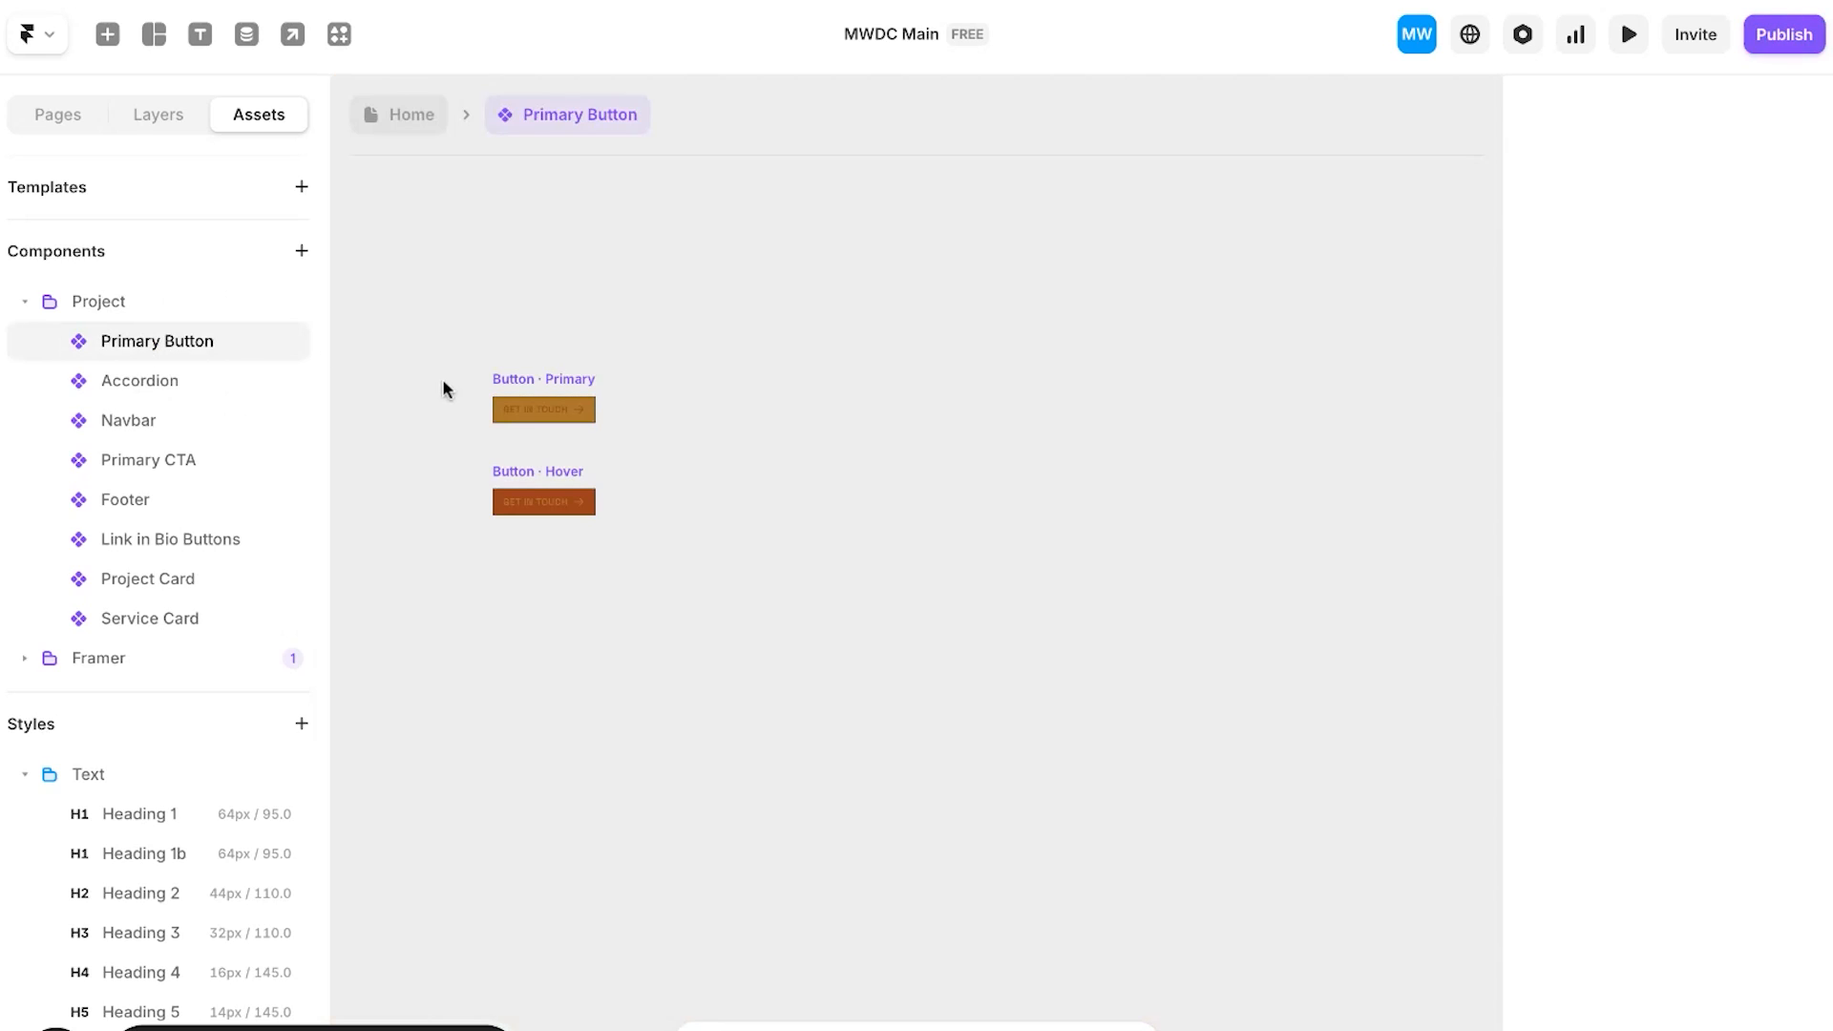
{"action": "scroll", "coordinate": [443, 378], "scroll_direction": "up", "scroll_amount": 5}
{"action": "scroll", "coordinate": [443, 379], "scroll_direction": "down", "scroll_amount": 2}
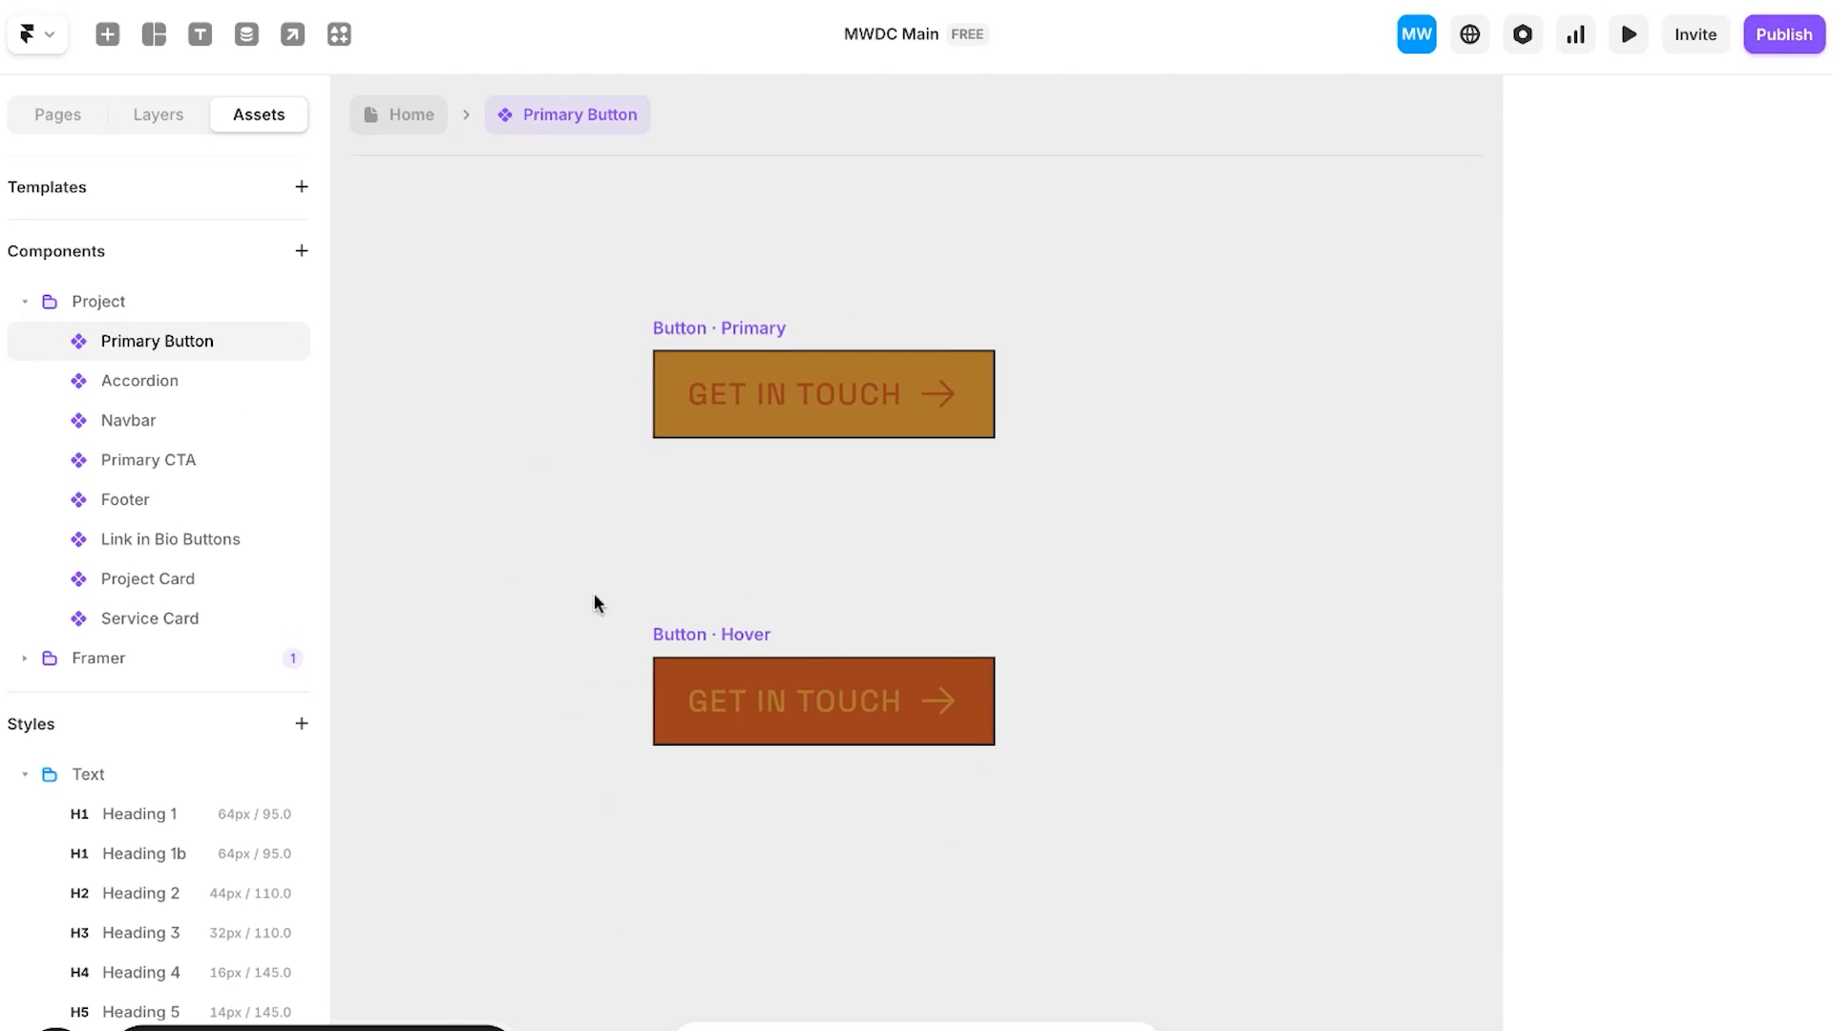
{"action": "left_click", "coordinate": [811, 412]}
{"action": "scroll", "coordinate": [1596, 272], "scroll_direction": "down", "scroll_amount": 5}
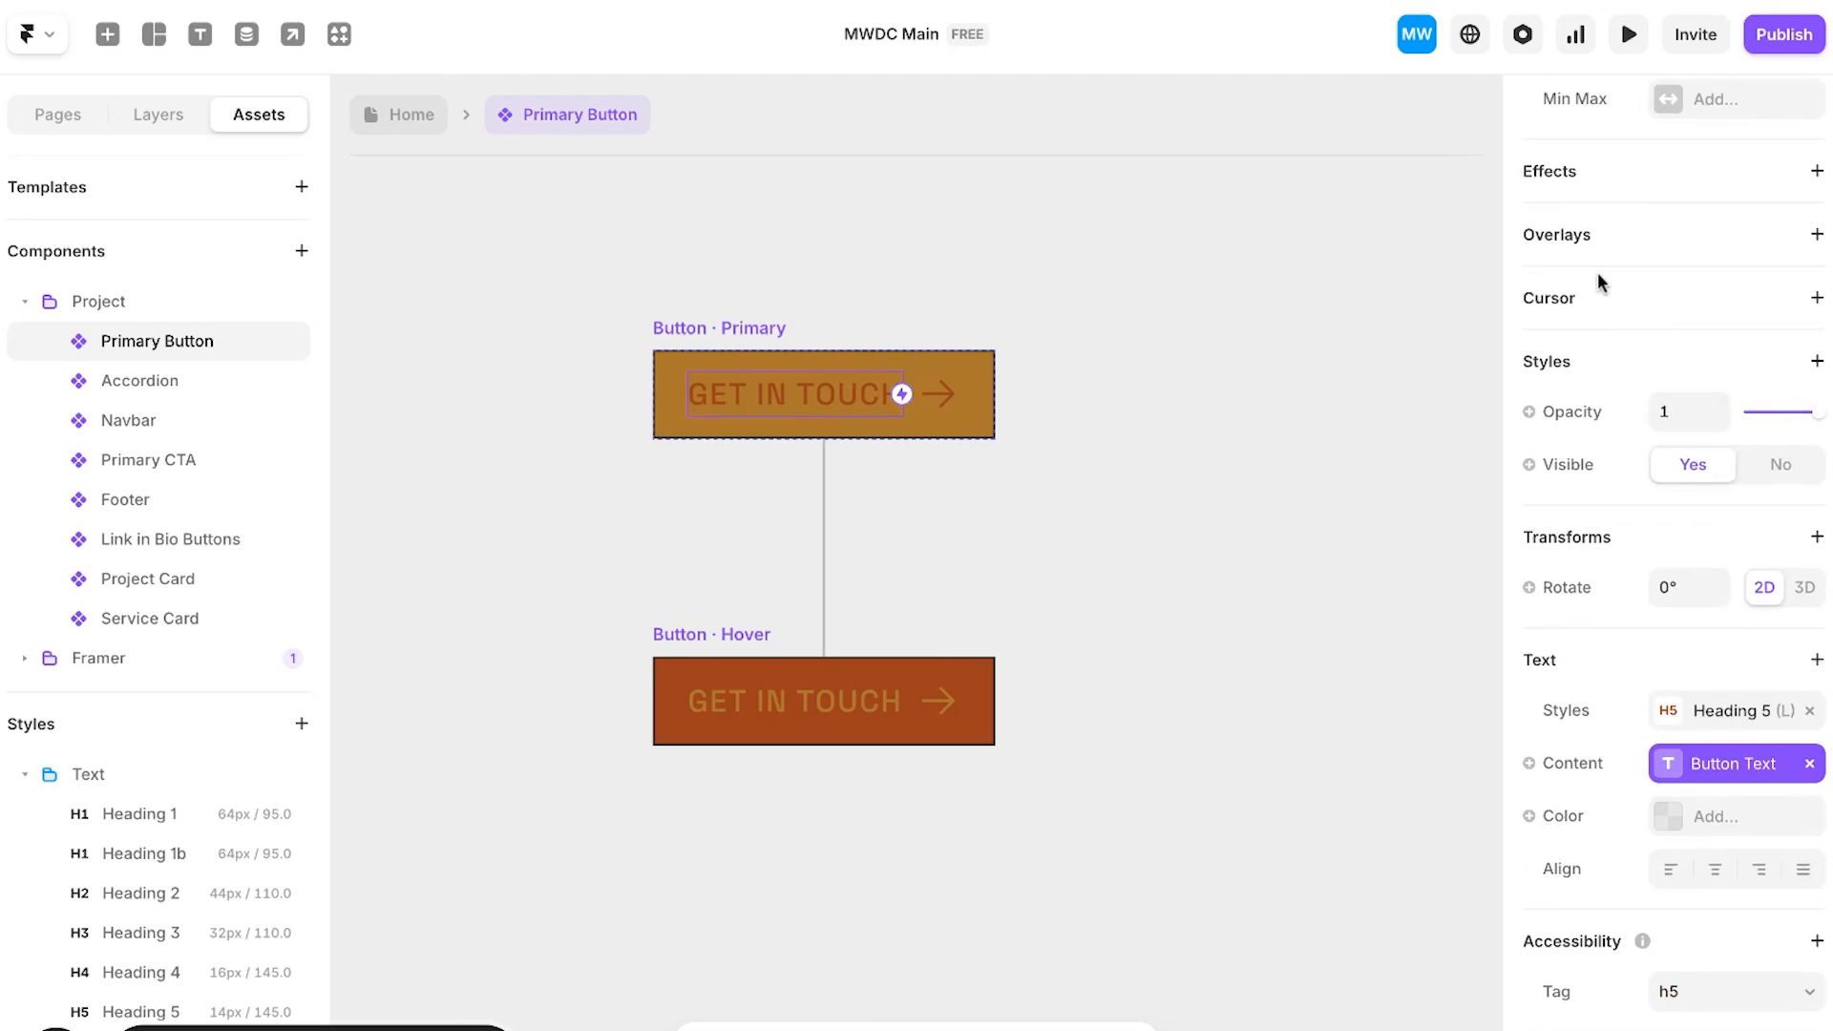
{"action": "double_click", "coordinate": [759, 415]}
{"action": "key", "text": "Escape"}
{"action": "left_click", "coordinate": [1716, 817]}
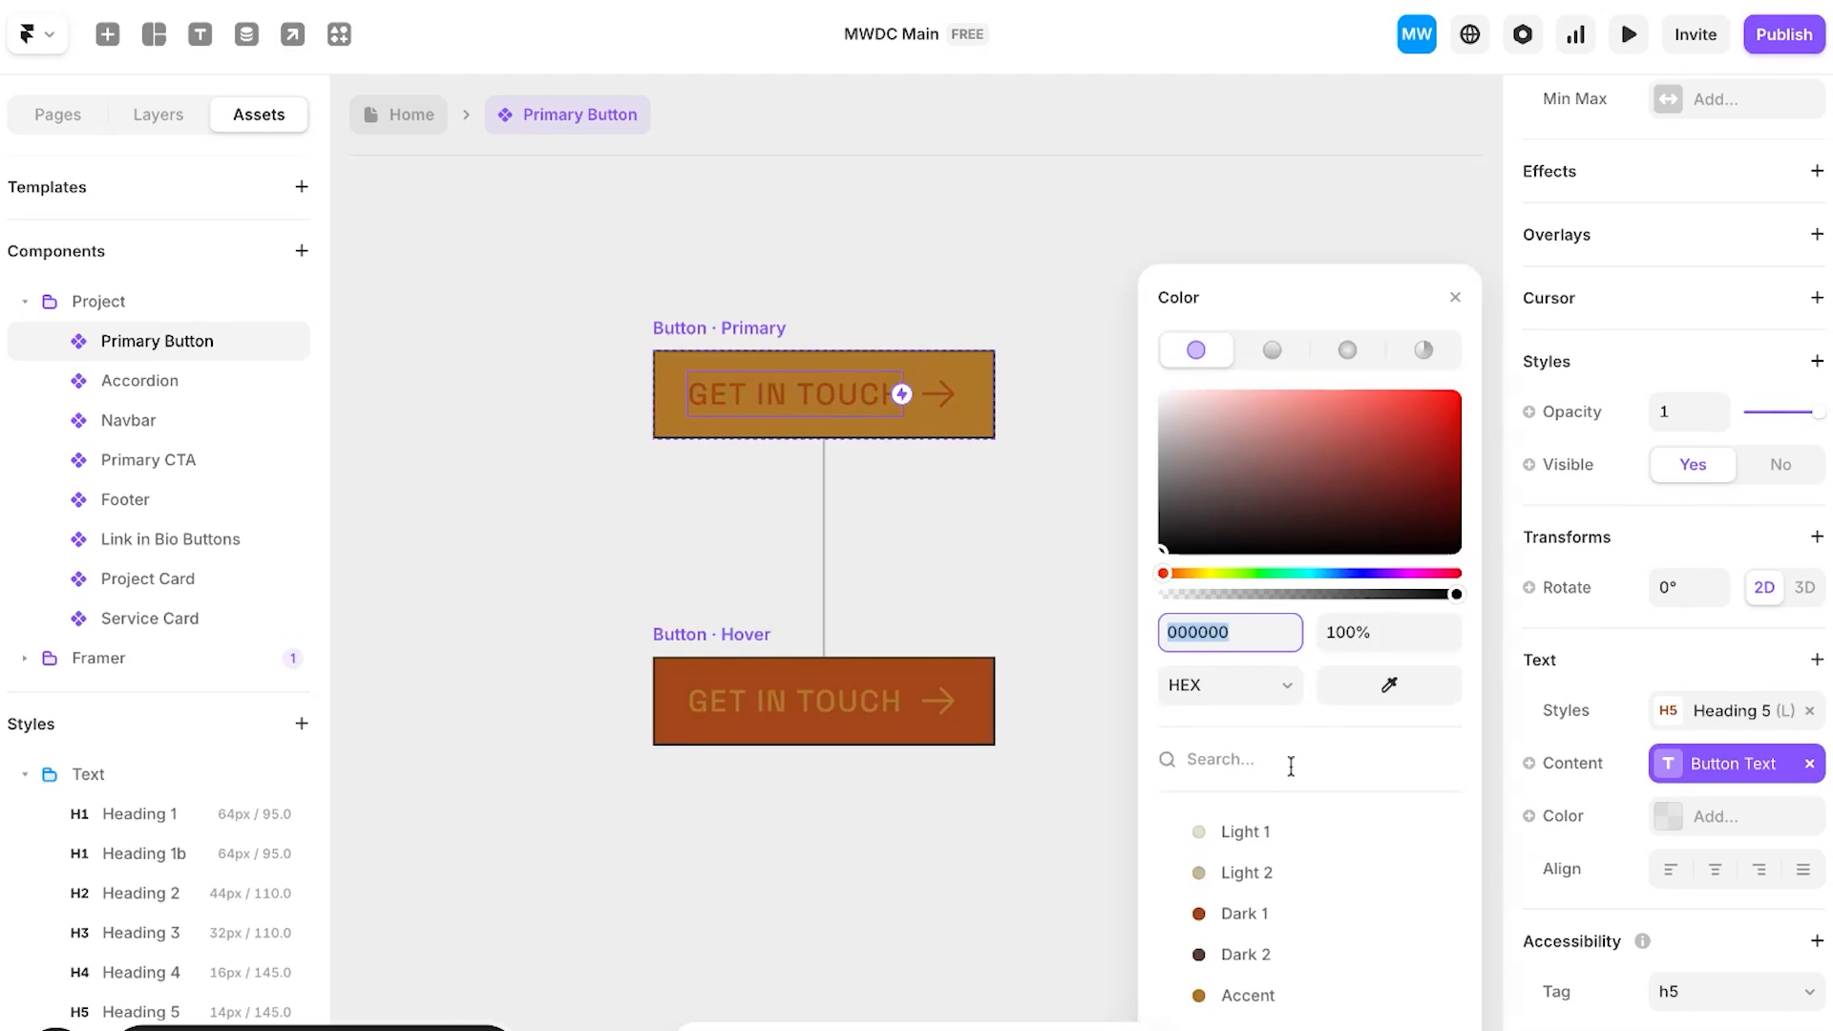
{"action": "left_click", "coordinate": [1241, 833]}
Step: Set the arrow icon's color in the Primary variant of the button to Light 1
{"action": "left_click", "coordinate": [949, 397]}
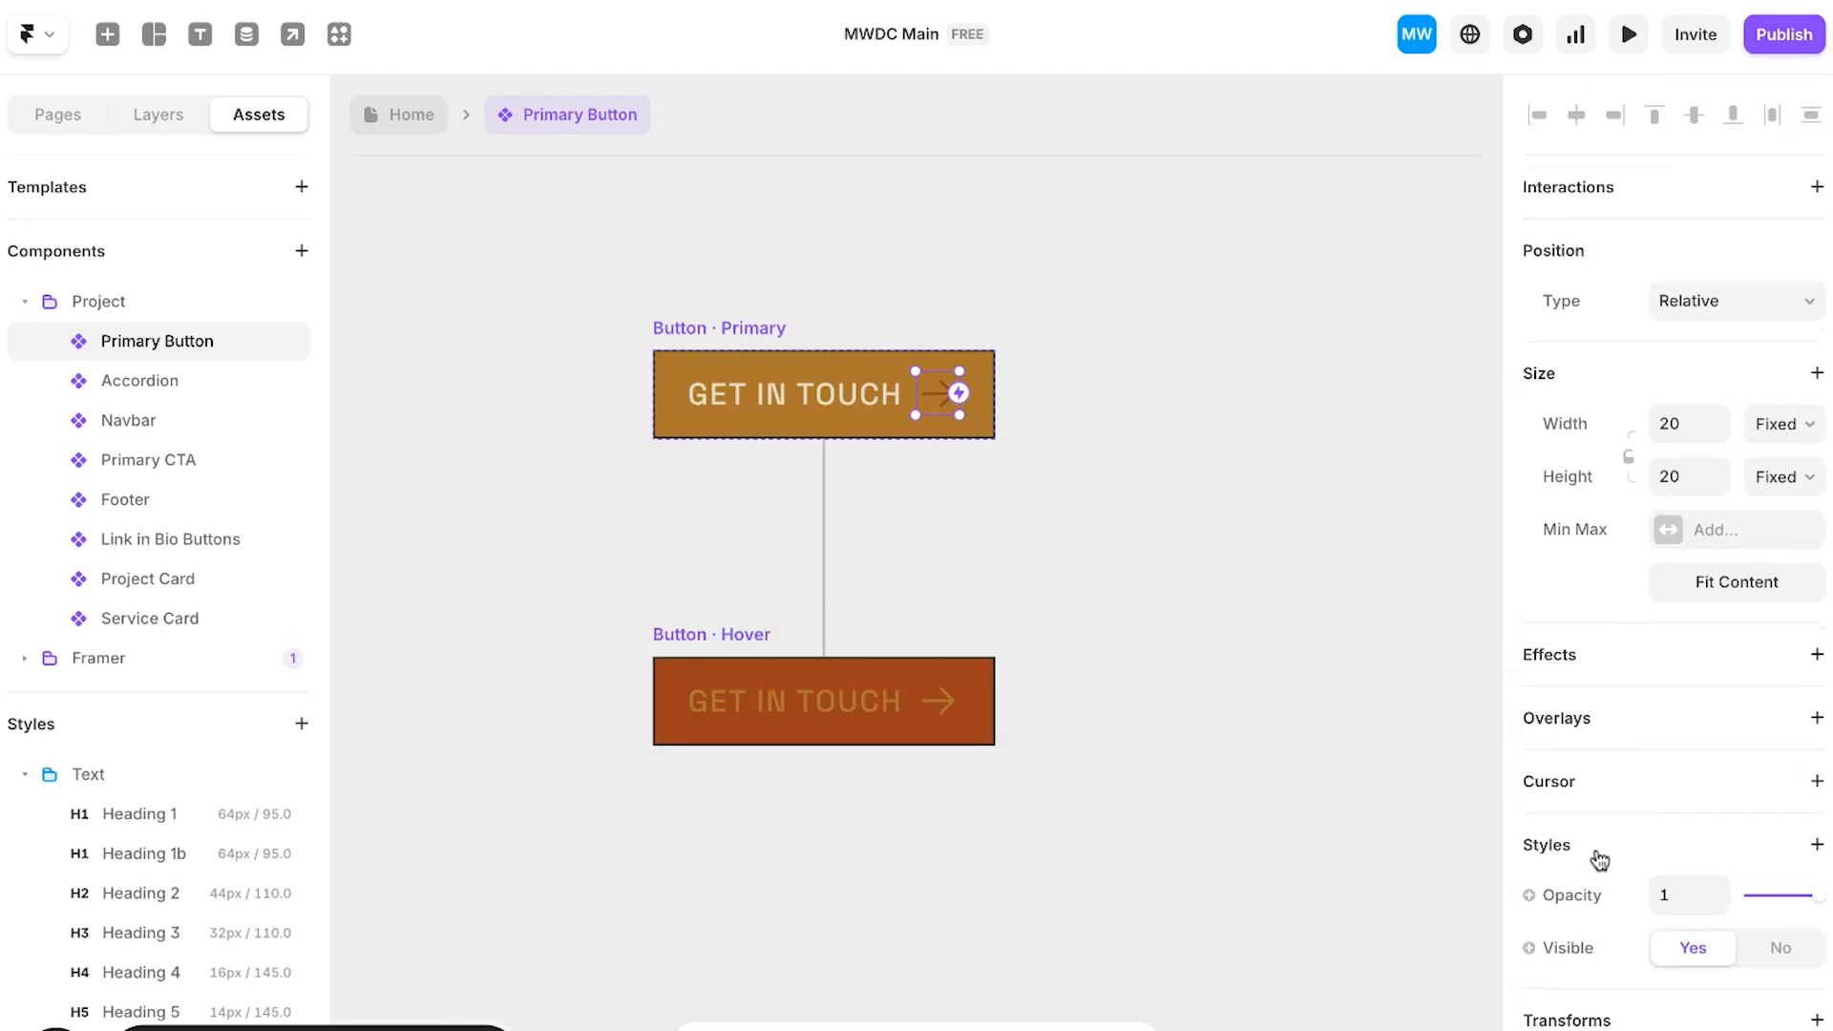
{"action": "scroll", "coordinate": [1595, 936], "scroll_direction": "down", "scroll_amount": 5}
{"action": "left_click", "coordinate": [1683, 891]}
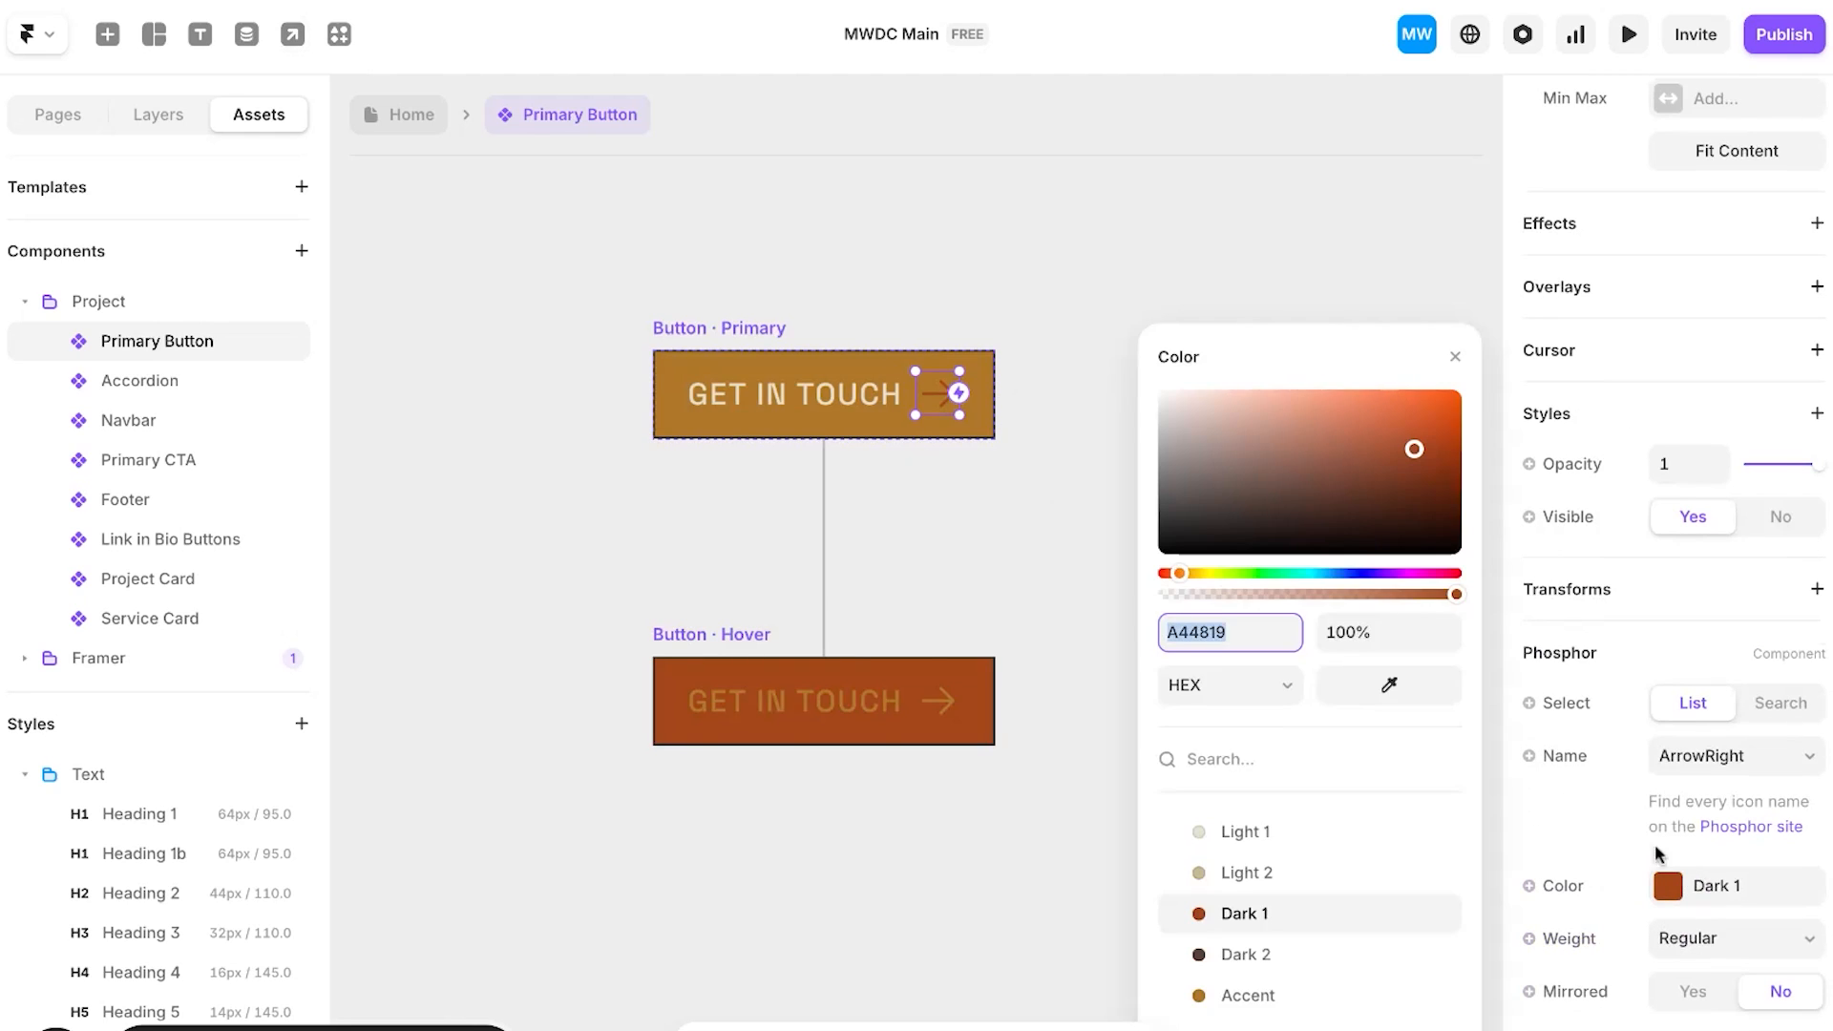
{"action": "left_click", "coordinate": [1237, 833]}
{"action": "left_click", "coordinate": [1060, 516]}
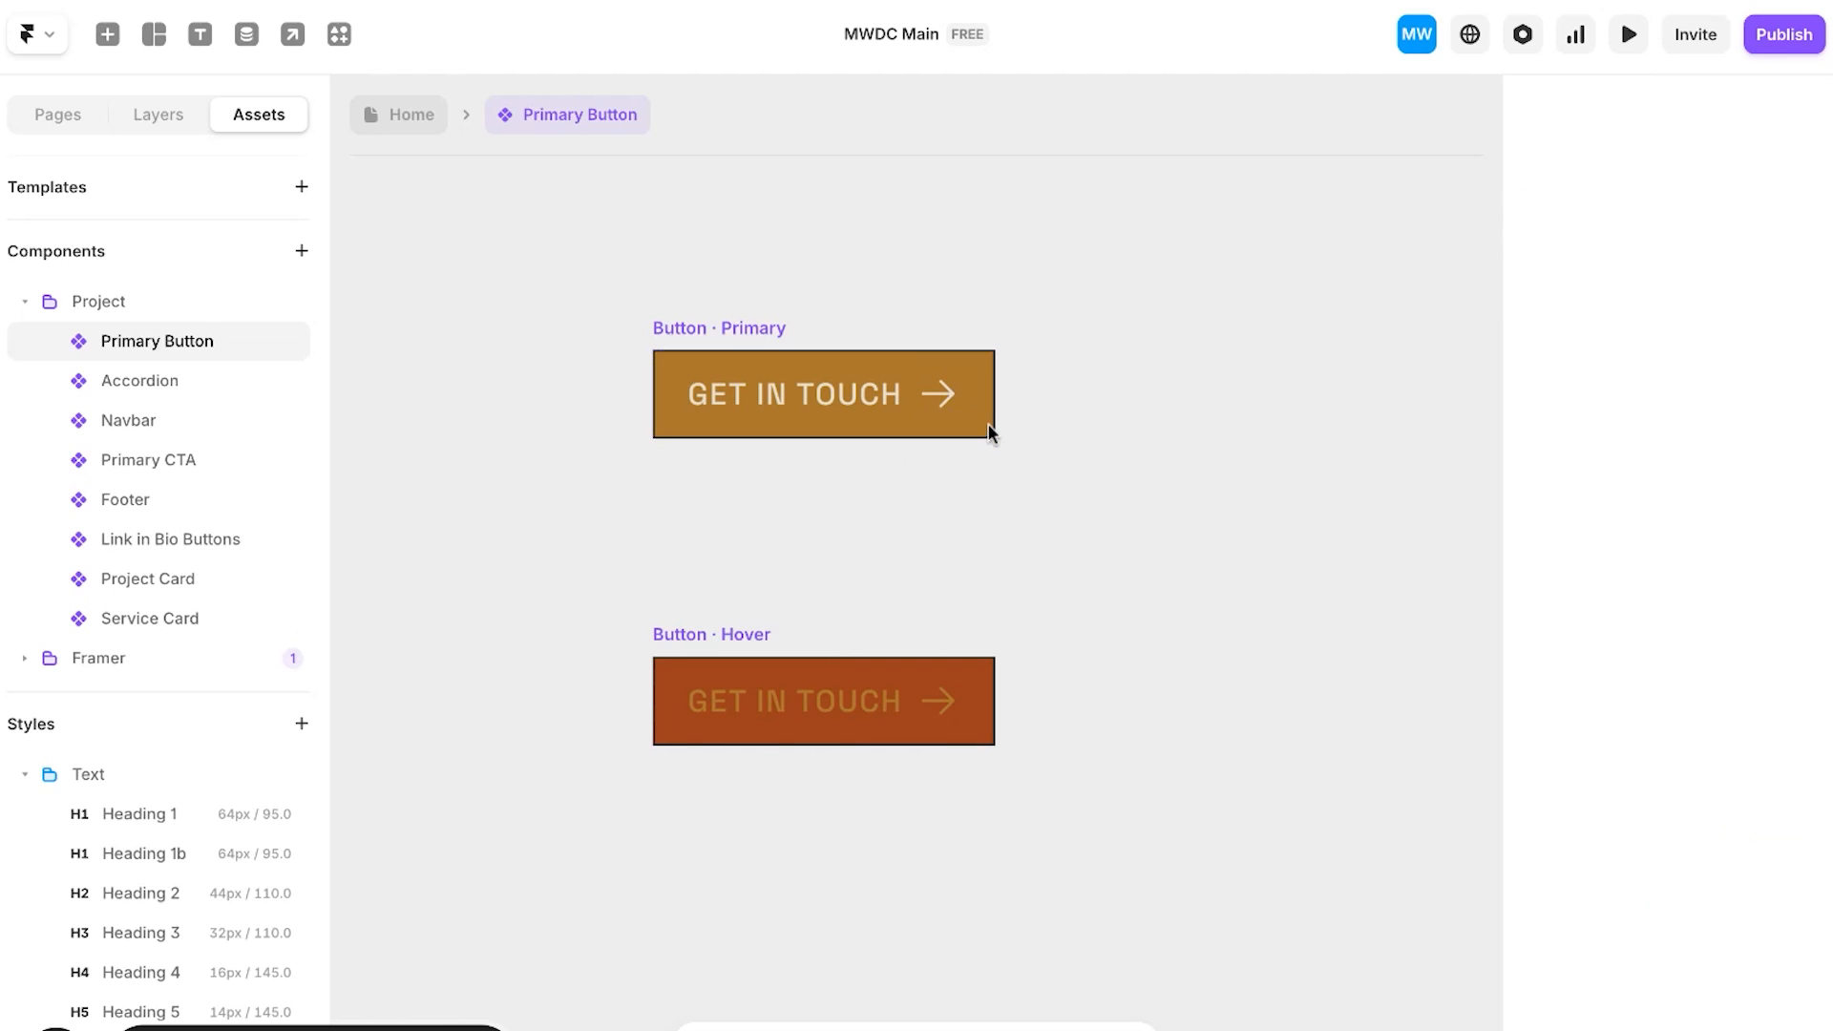
Step: Set the border color of the Primary Button's Primary variant to Dark 2
{"action": "left_click", "coordinate": [964, 353]}
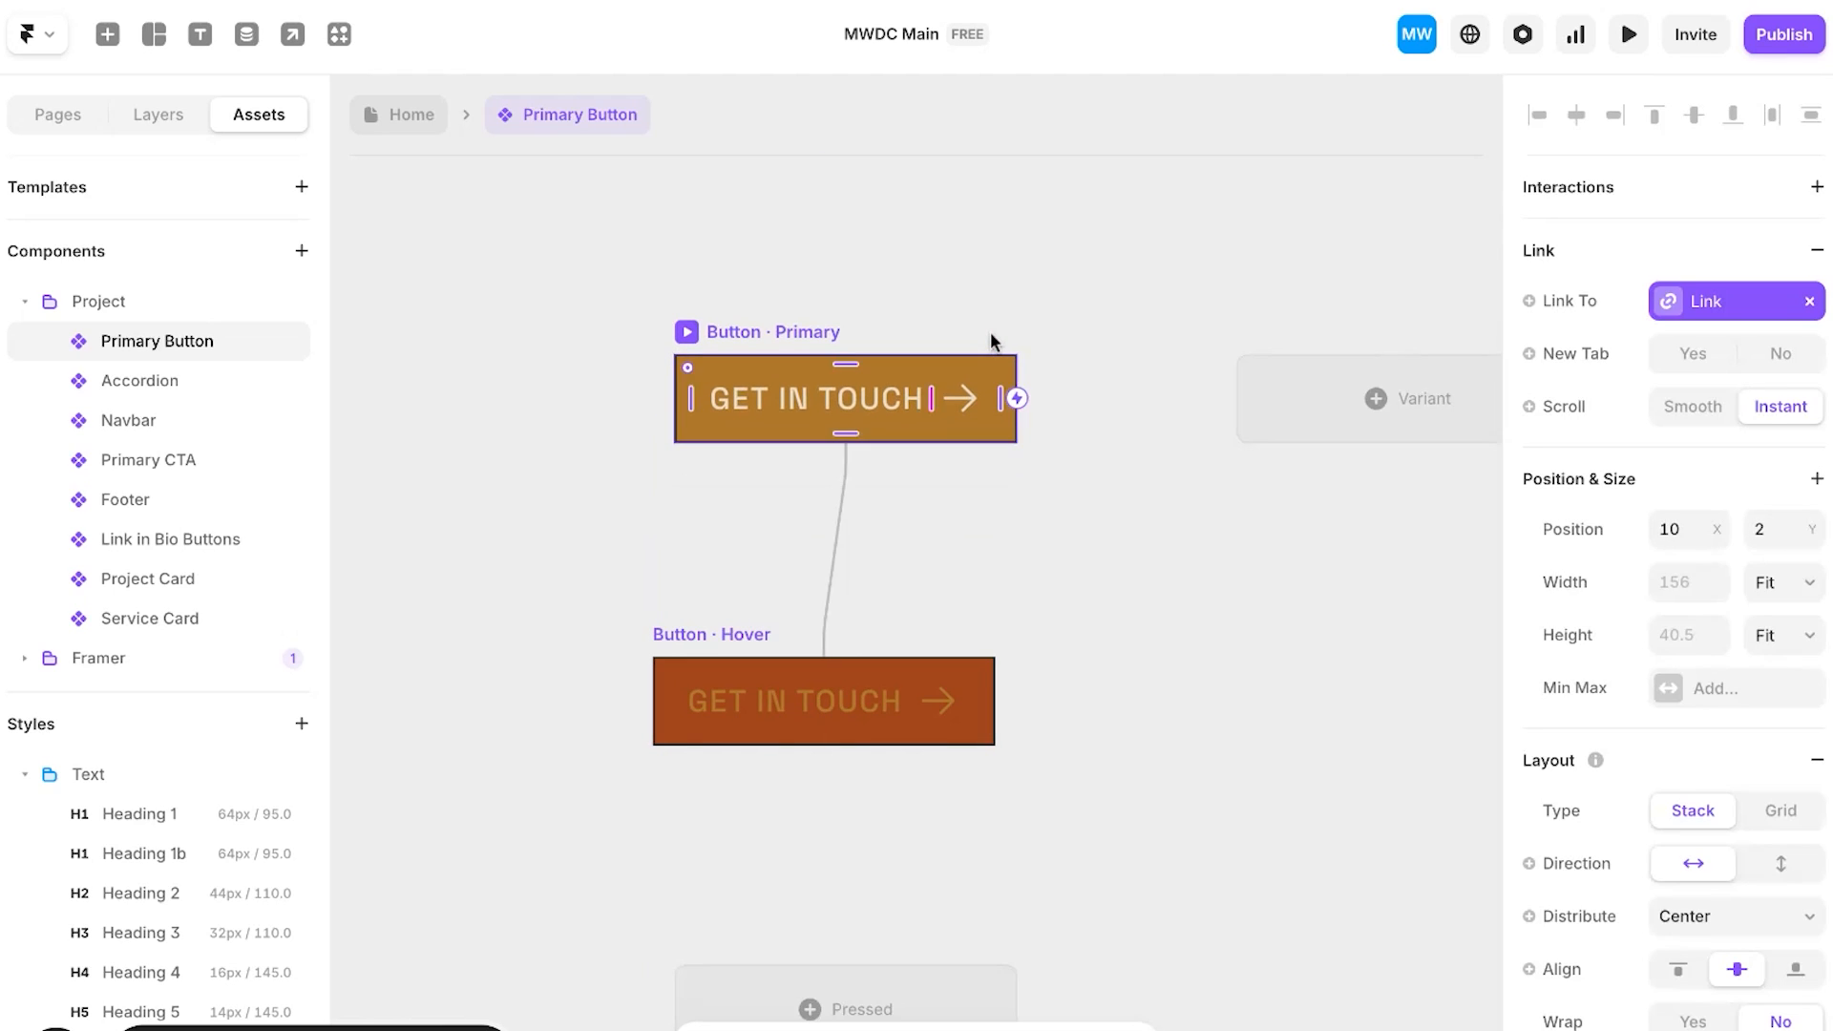
{"action": "scroll", "coordinate": [1671, 726], "scroll_direction": "down", "scroll_amount": 5}
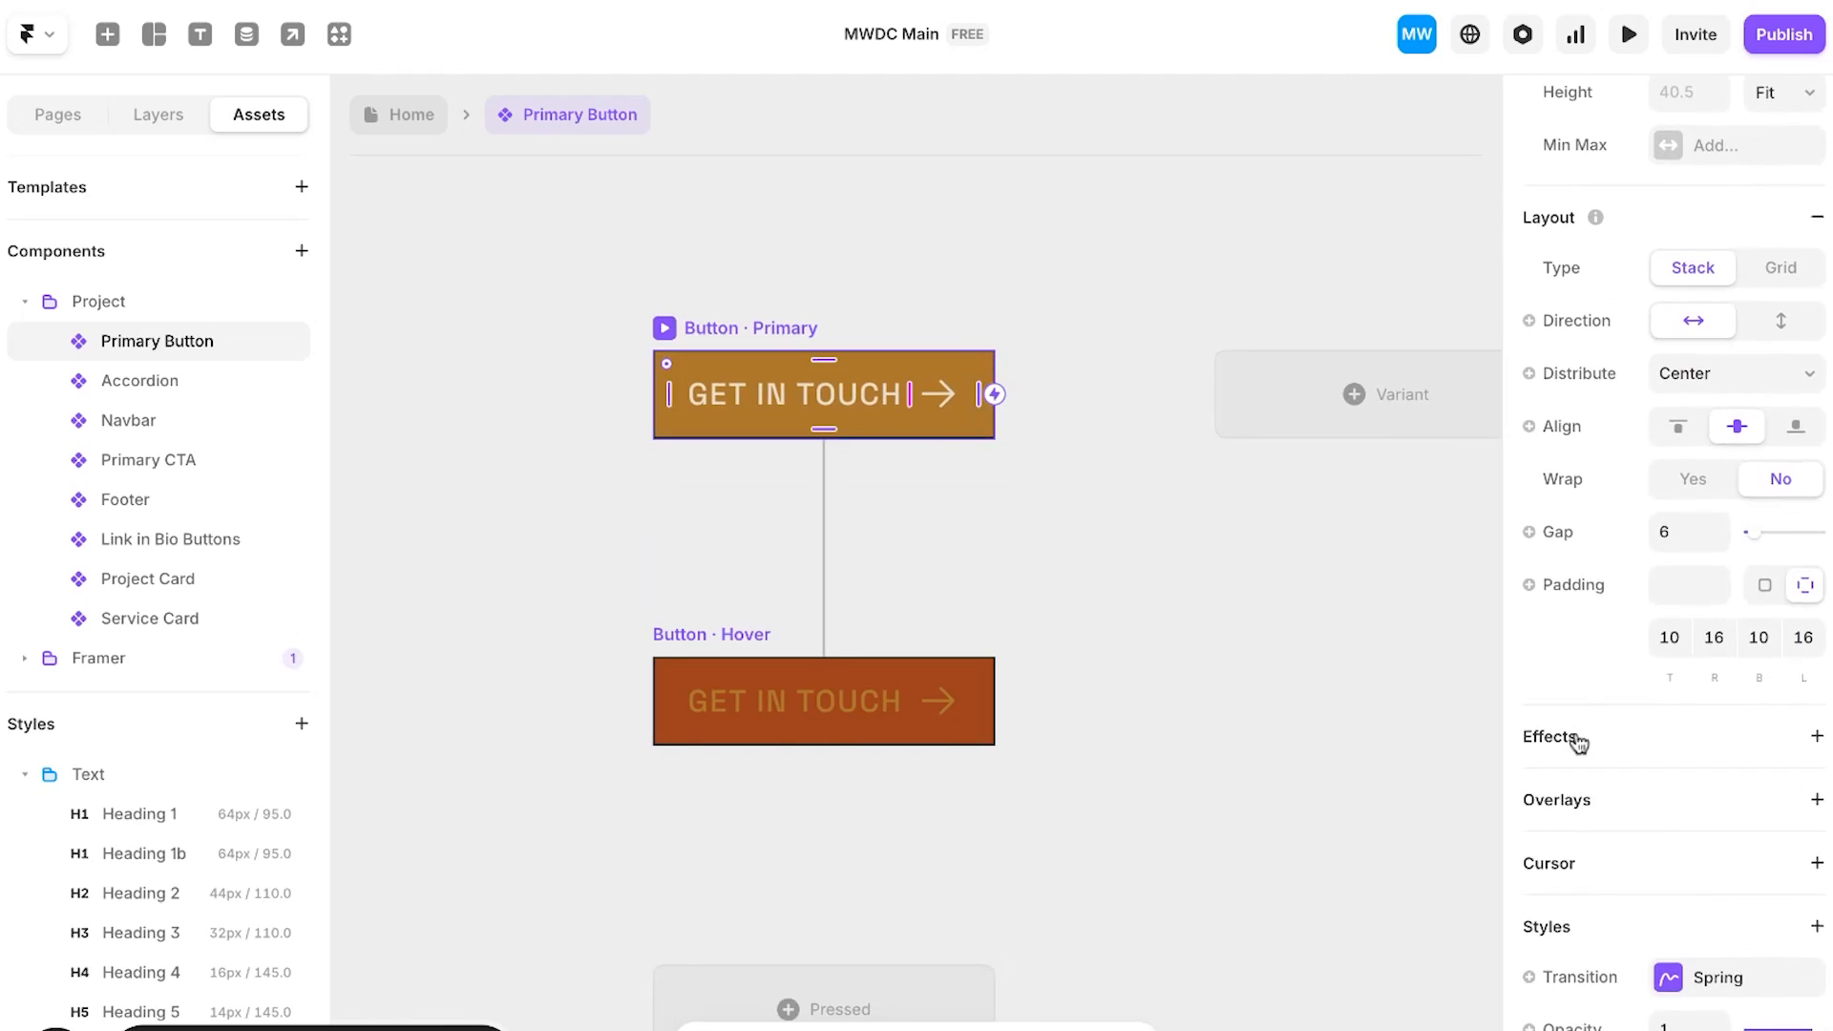
{"action": "left_click", "coordinate": [1236, 646]}
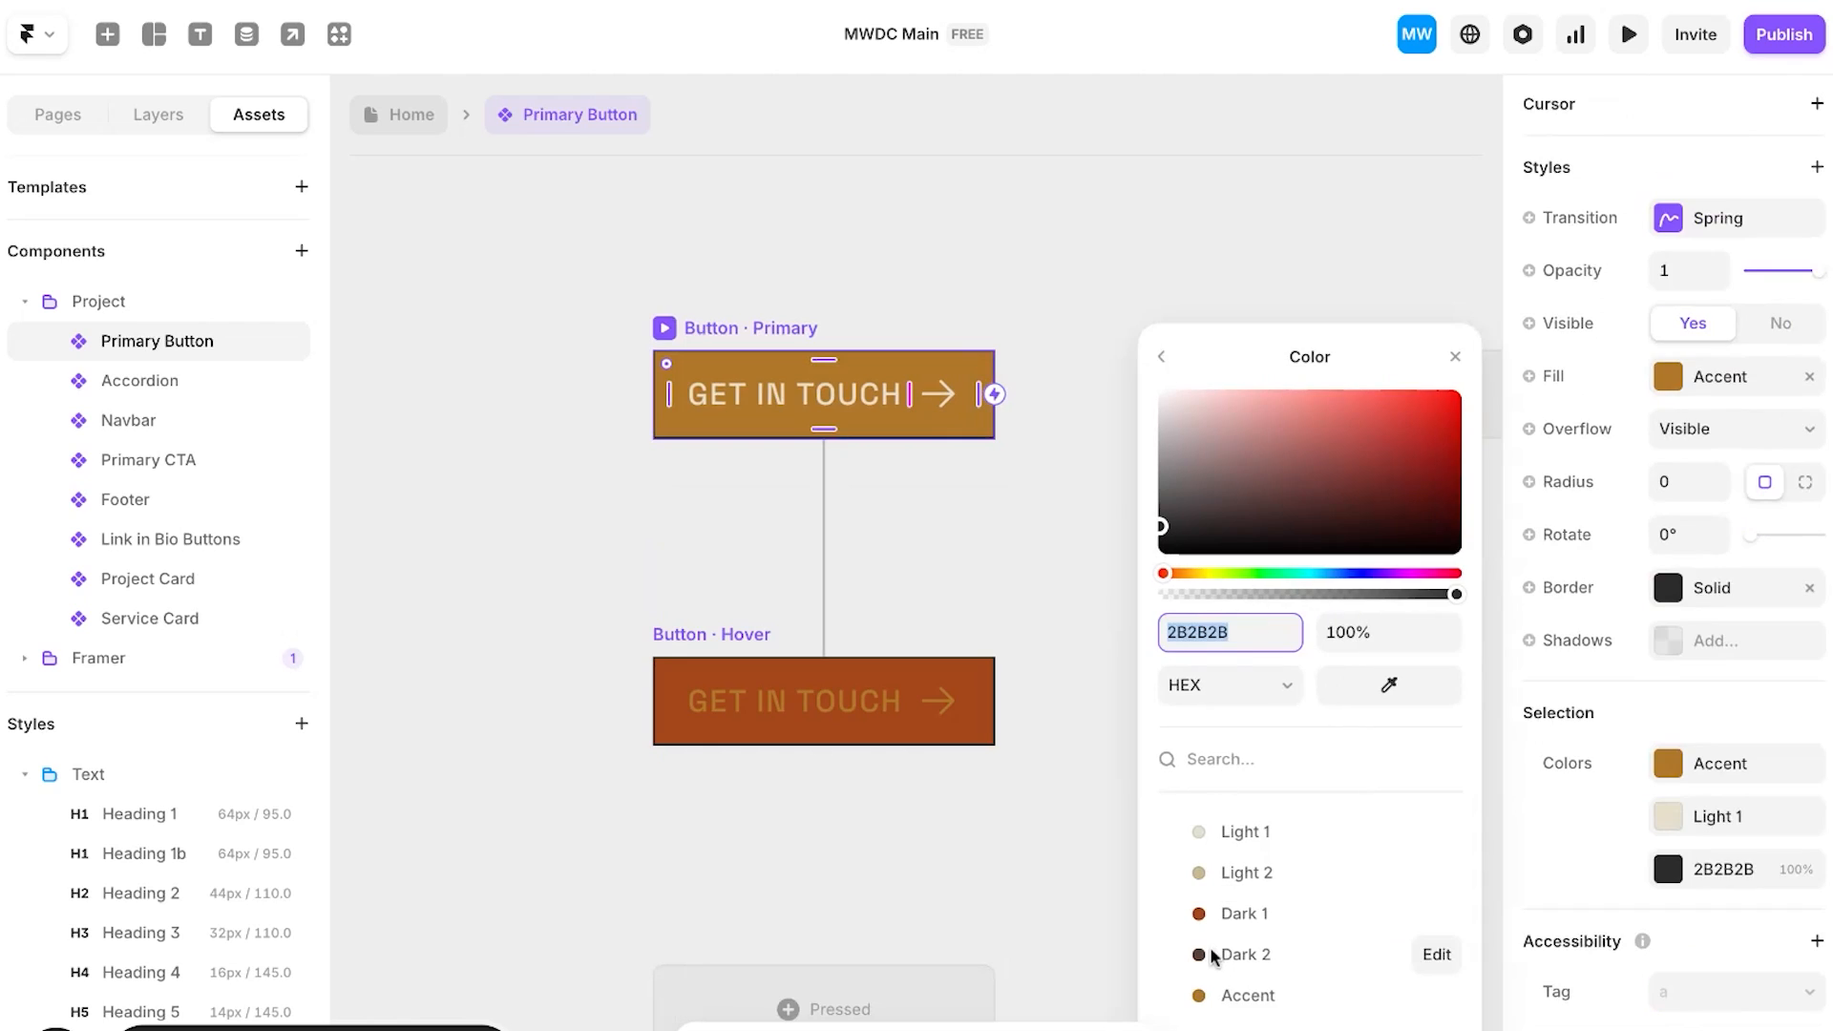
{"action": "left_click", "coordinate": [1211, 953]}
Step: Set the text and arrow icon color of the button's Hover variant to Light 1
{"action": "left_click", "coordinate": [973, 718]}
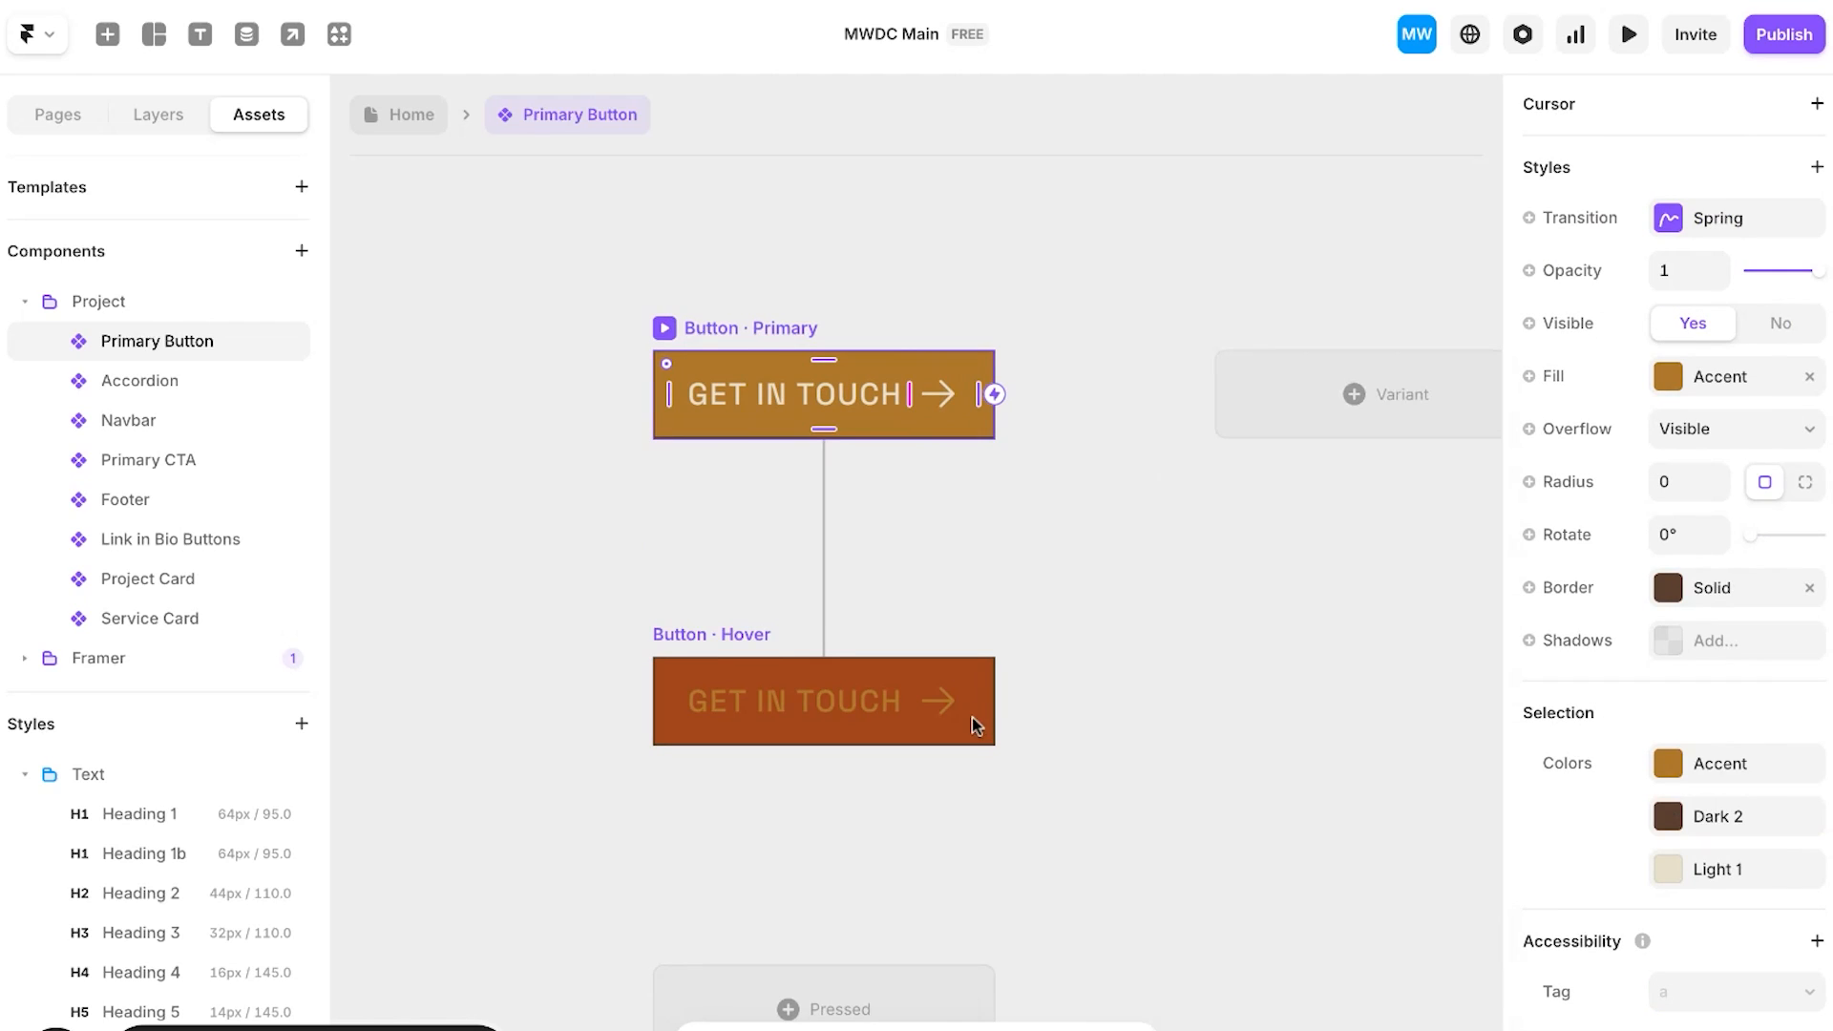
{"action": "left_click", "coordinate": [907, 681]}
{"action": "double_click", "coordinate": [800, 699]}
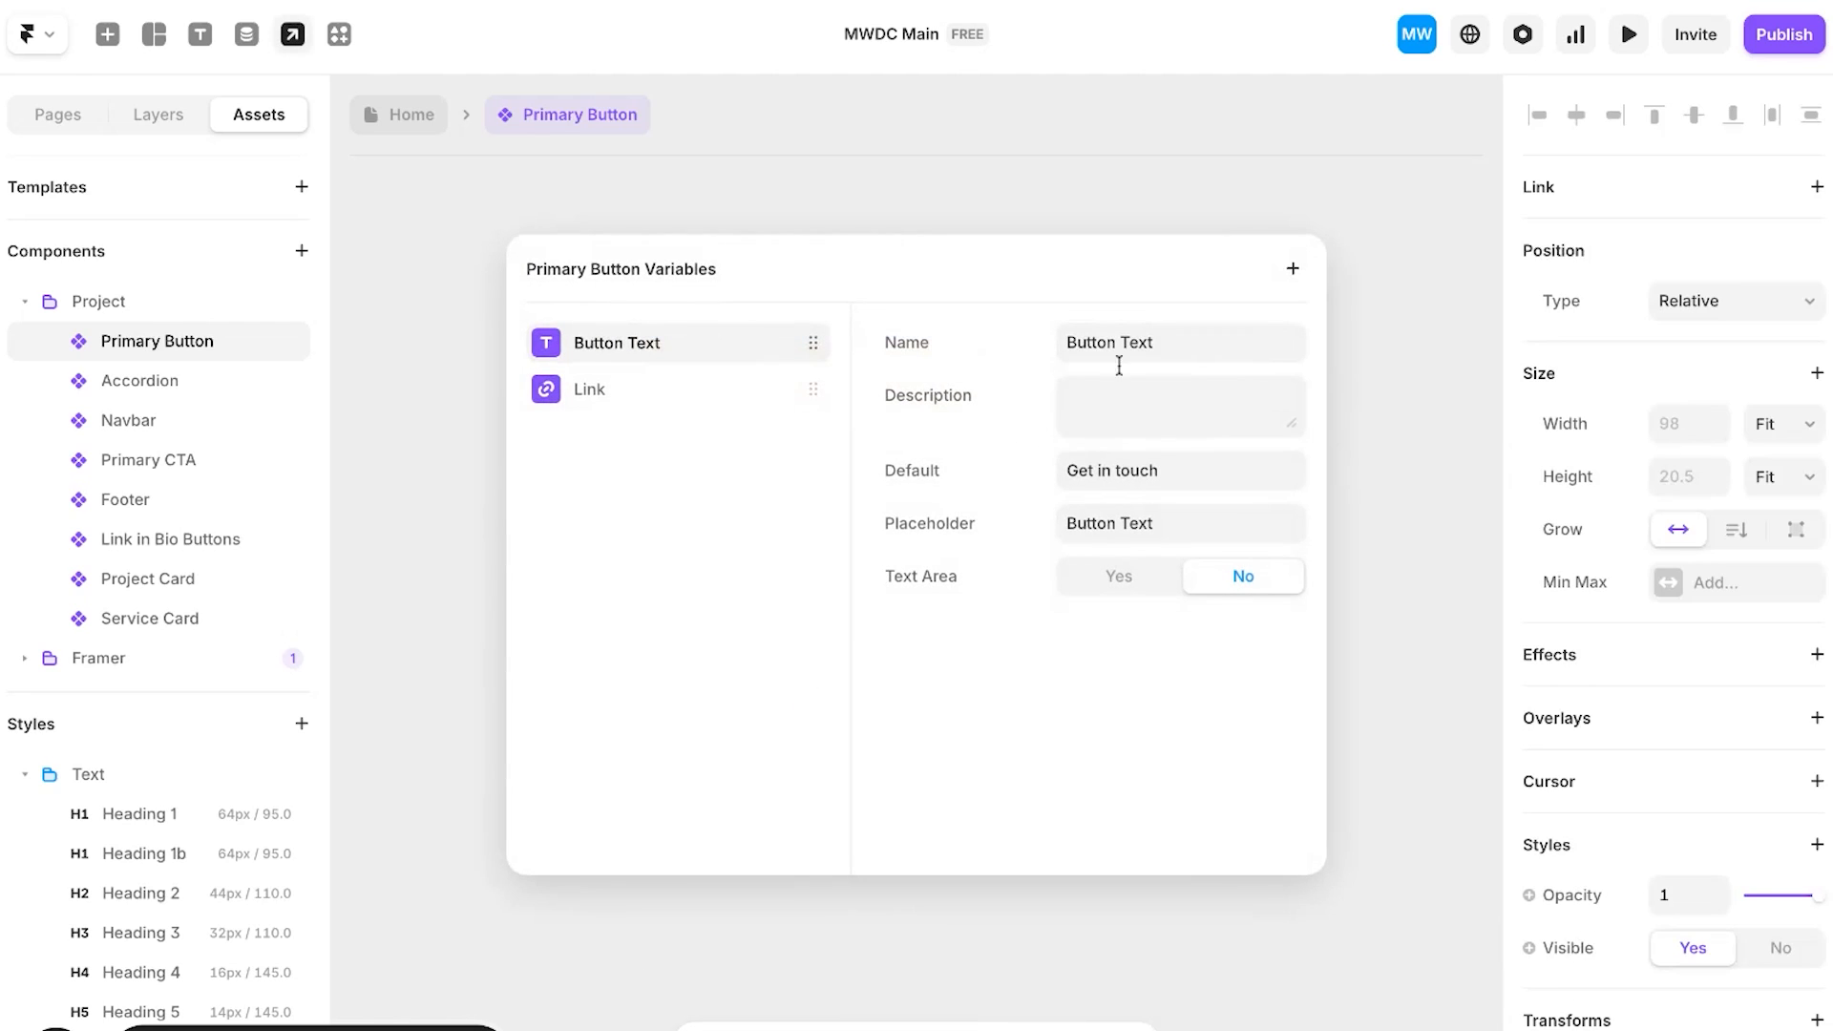
{"action": "left_click", "coordinate": [1393, 149]}
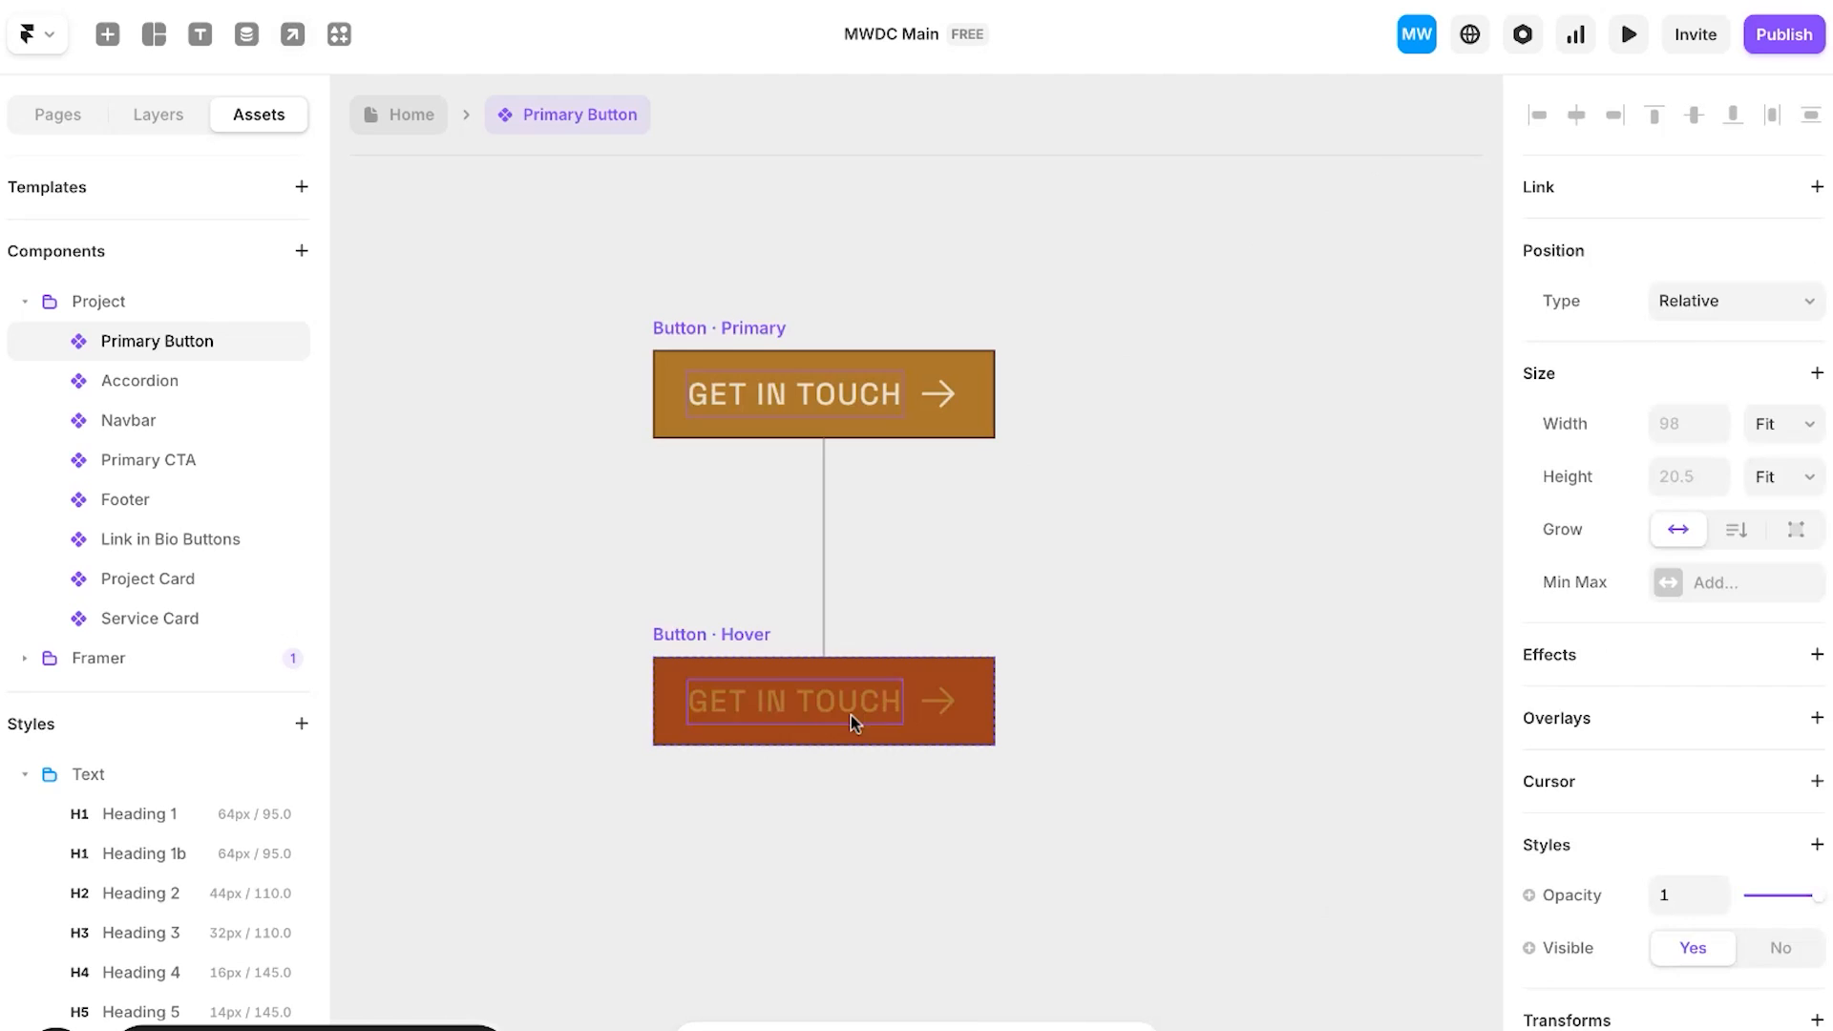
{"action": "scroll", "coordinate": [1699, 697], "scroll_direction": "down", "scroll_amount": 5}
{"action": "left_click", "coordinate": [1690, 814]}
{"action": "left_click", "coordinate": [1248, 850]}
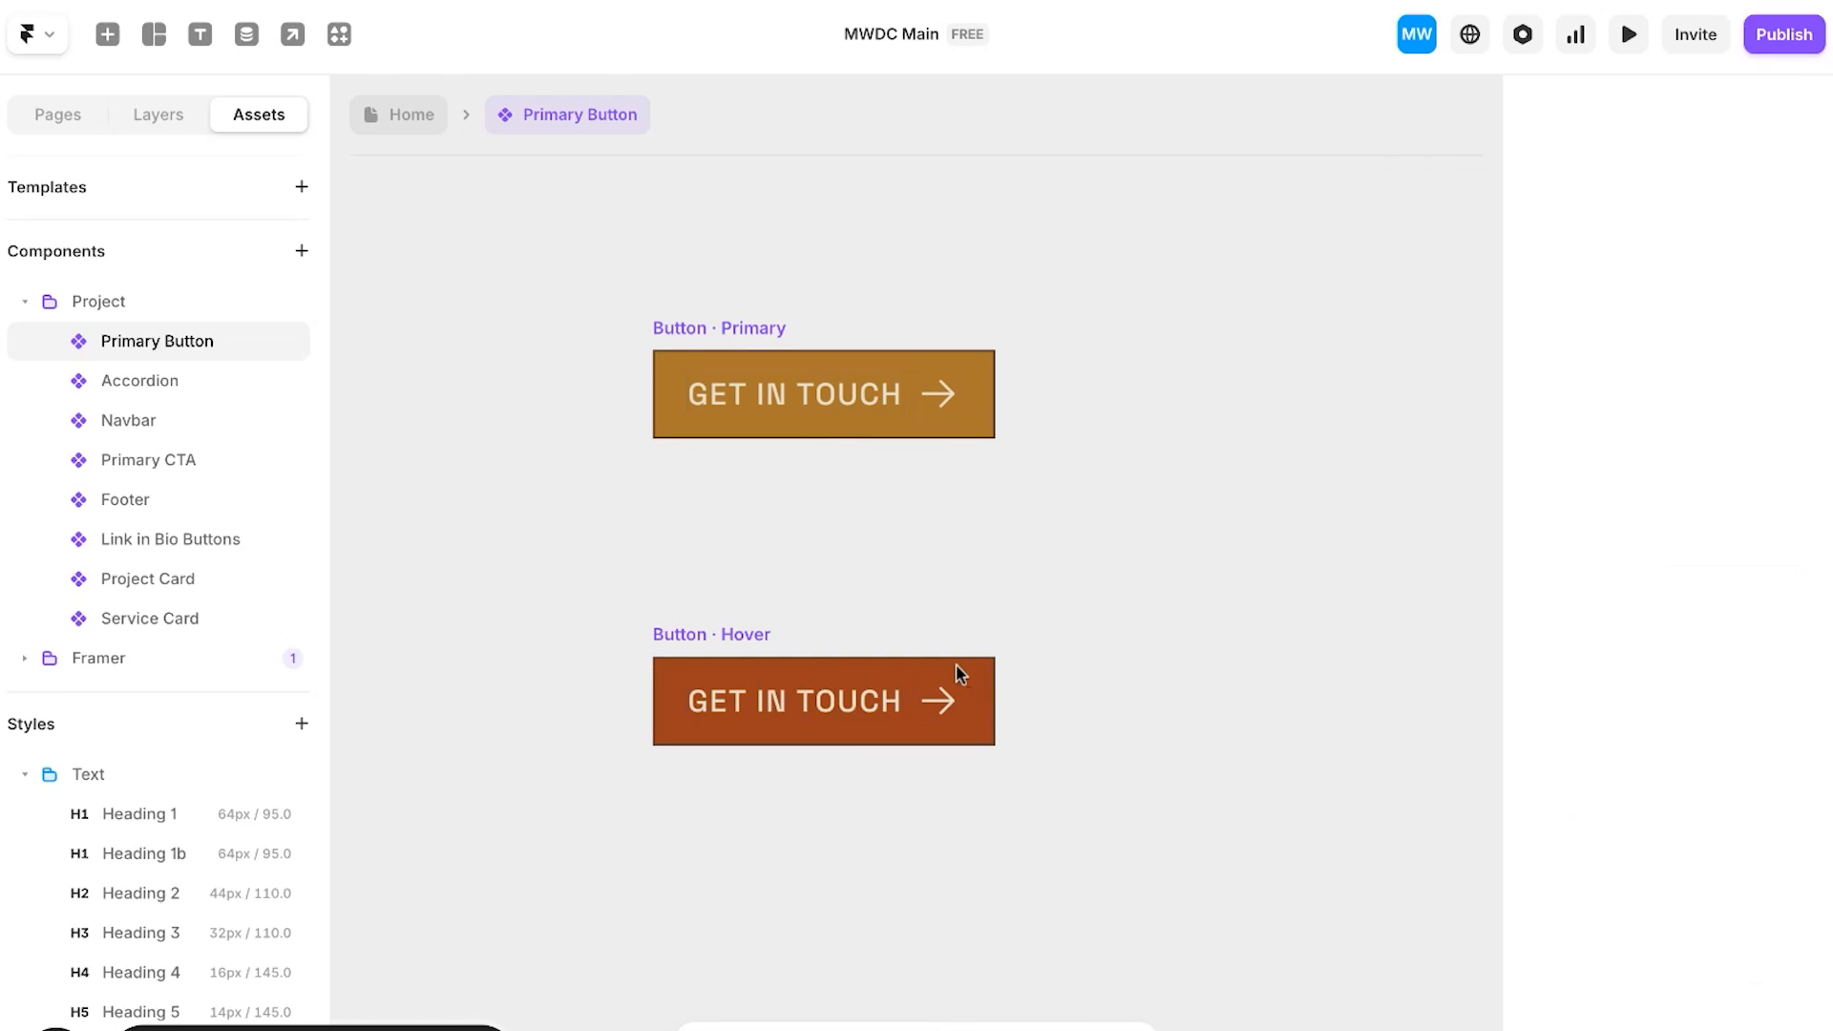
Step: Check the border color and other style settings of the button's Hover variant
{"action": "left_click", "coordinate": [979, 735]}
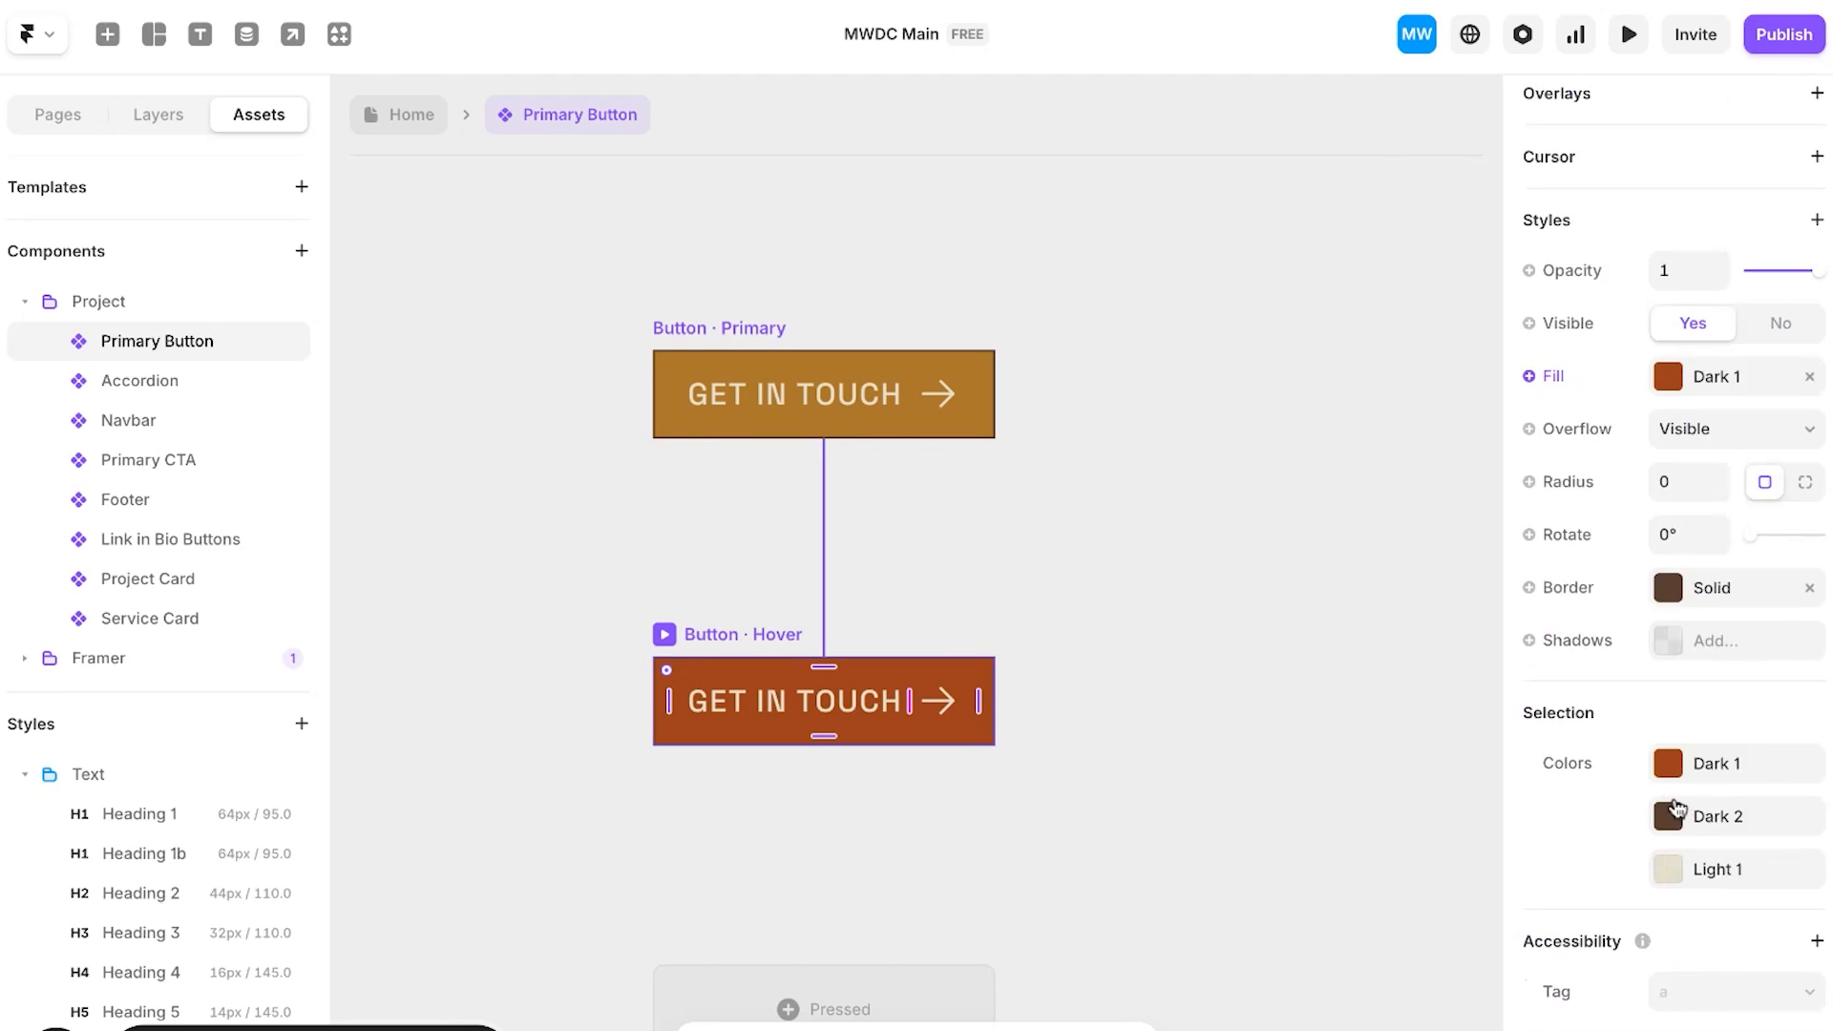
{"action": "left_click", "coordinate": [1671, 587]}
{"action": "left_click", "coordinate": [1428, 668]}
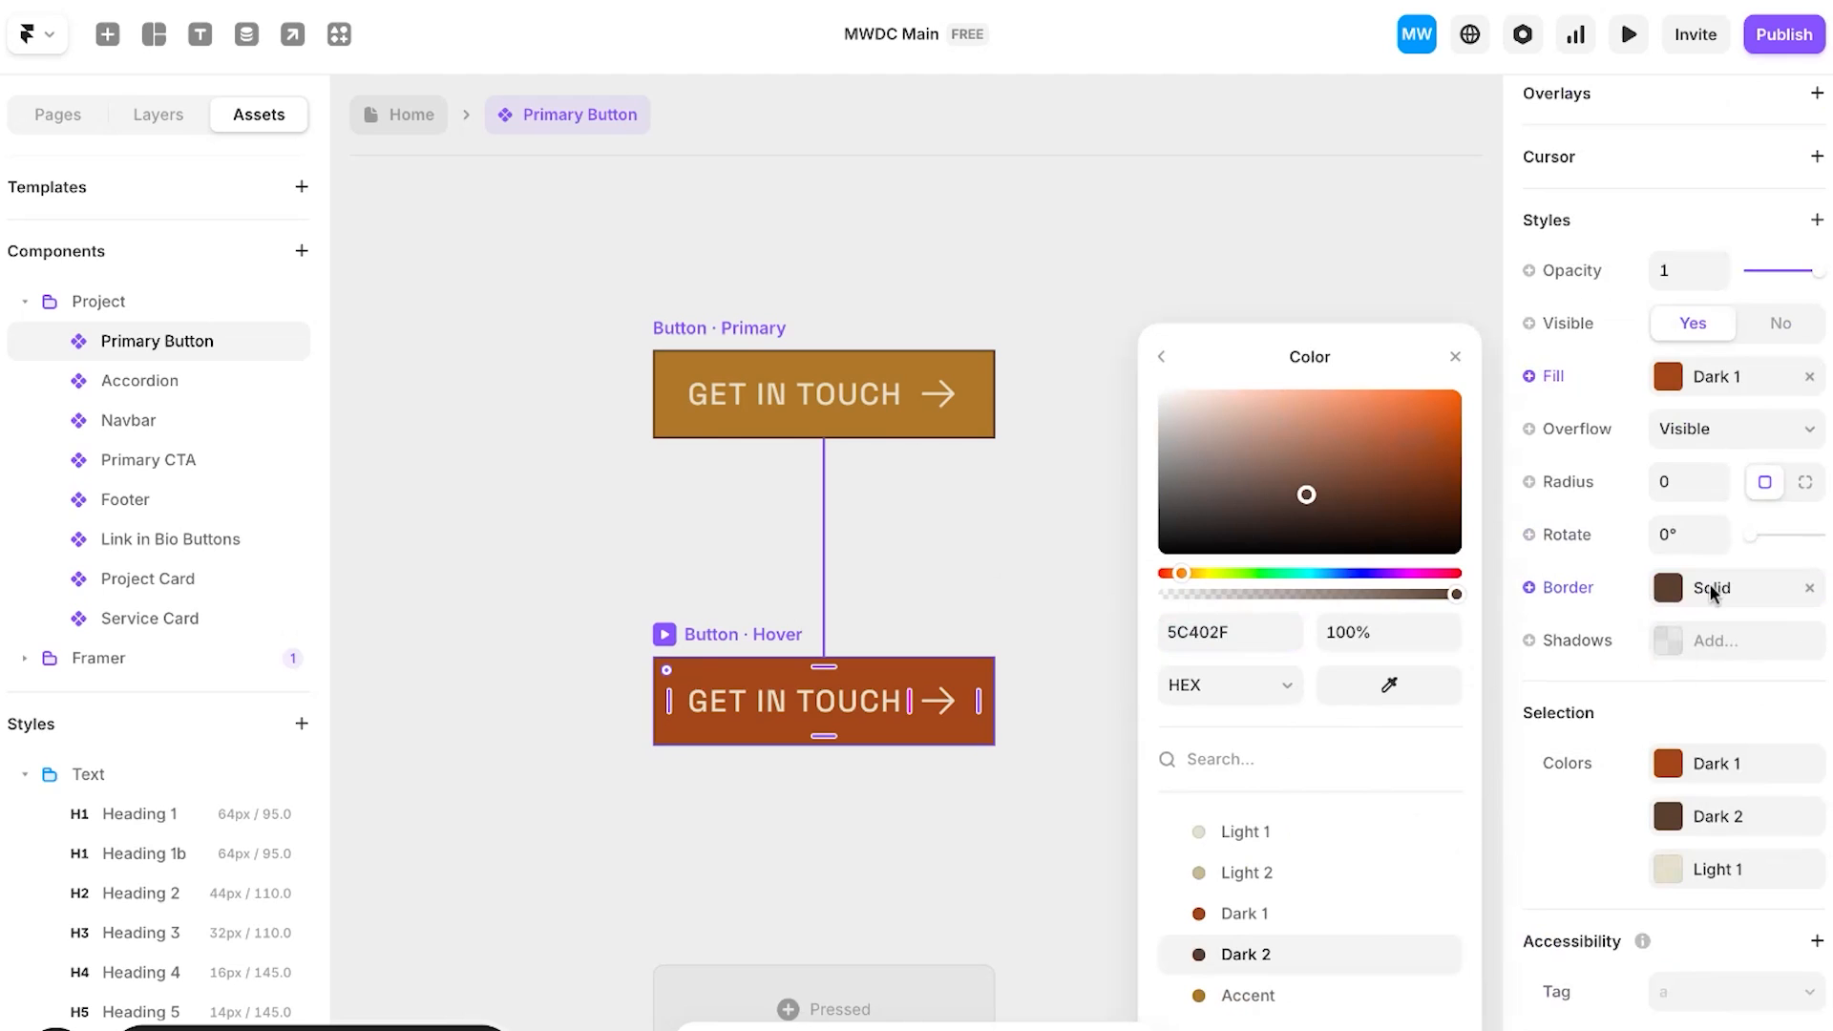
{"action": "scroll", "coordinate": [1642, 376], "scroll_direction": "up", "scroll_amount": 1}
{"action": "scroll", "coordinate": [1642, 376], "scroll_direction": "down", "scroll_amount": 1}
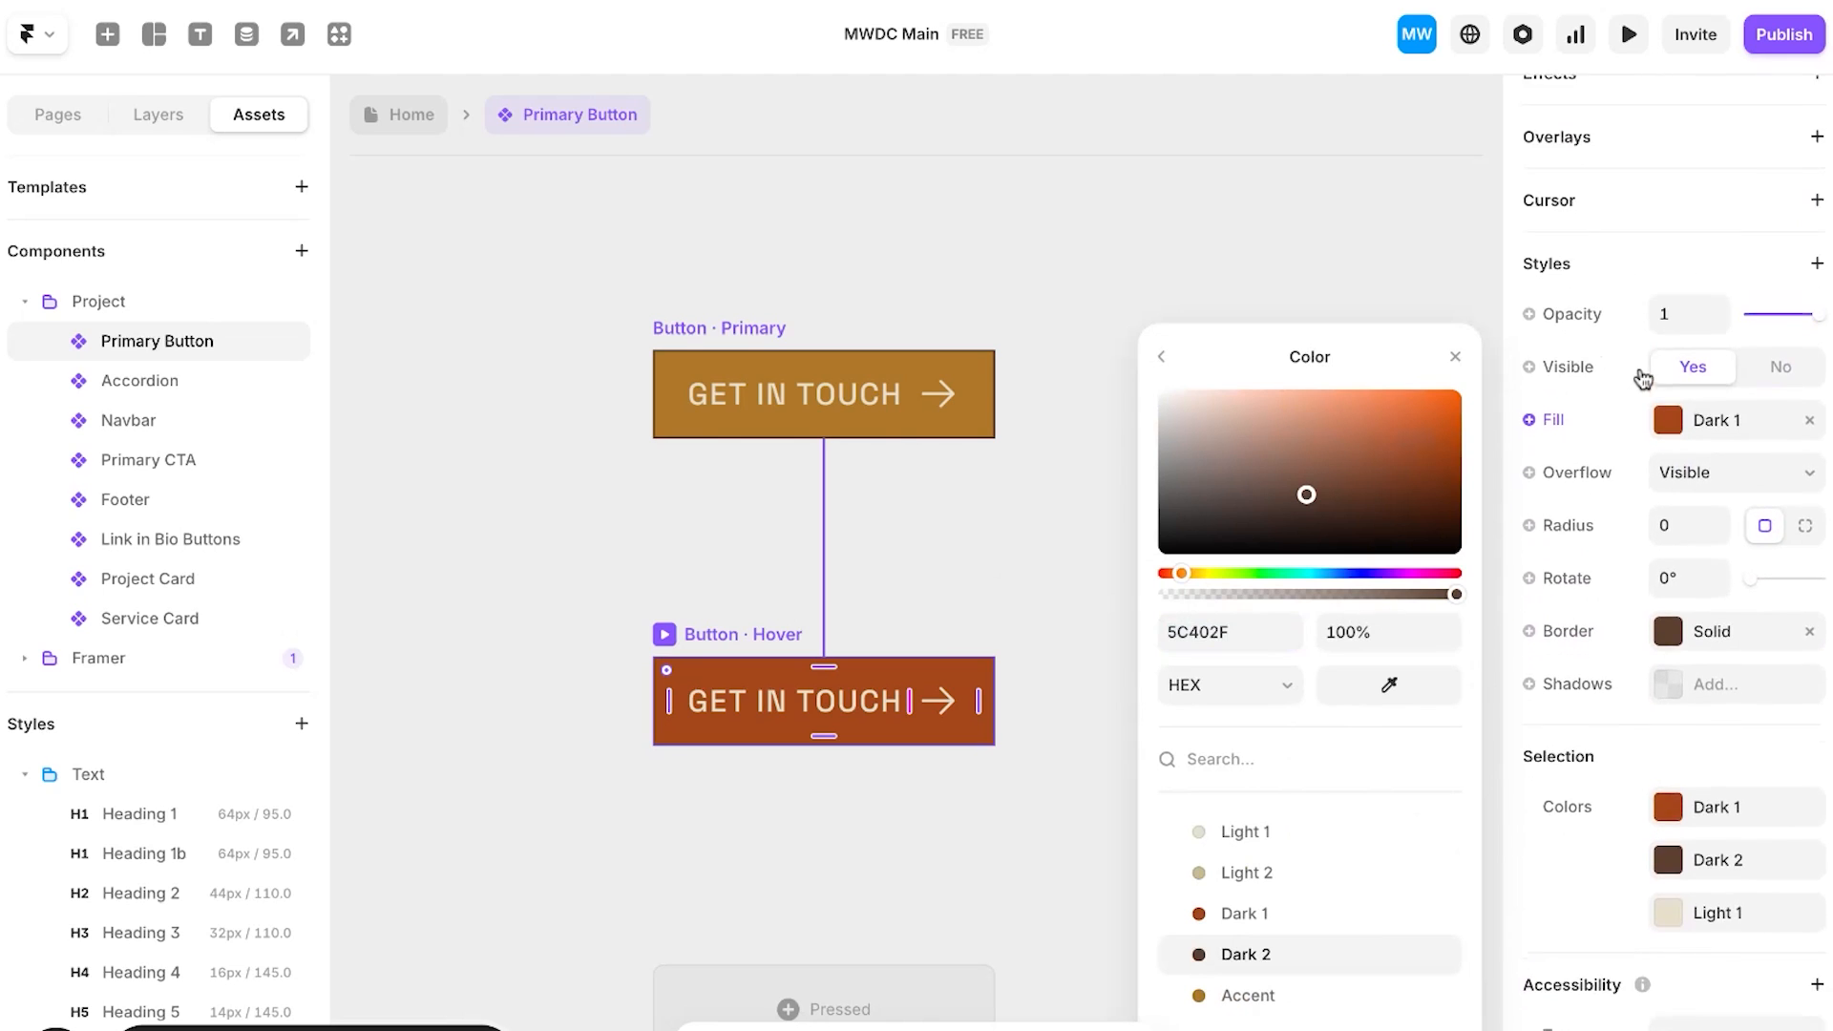
{"action": "scroll", "coordinate": [1606, 718], "scroll_direction": "down", "scroll_amount": 1}
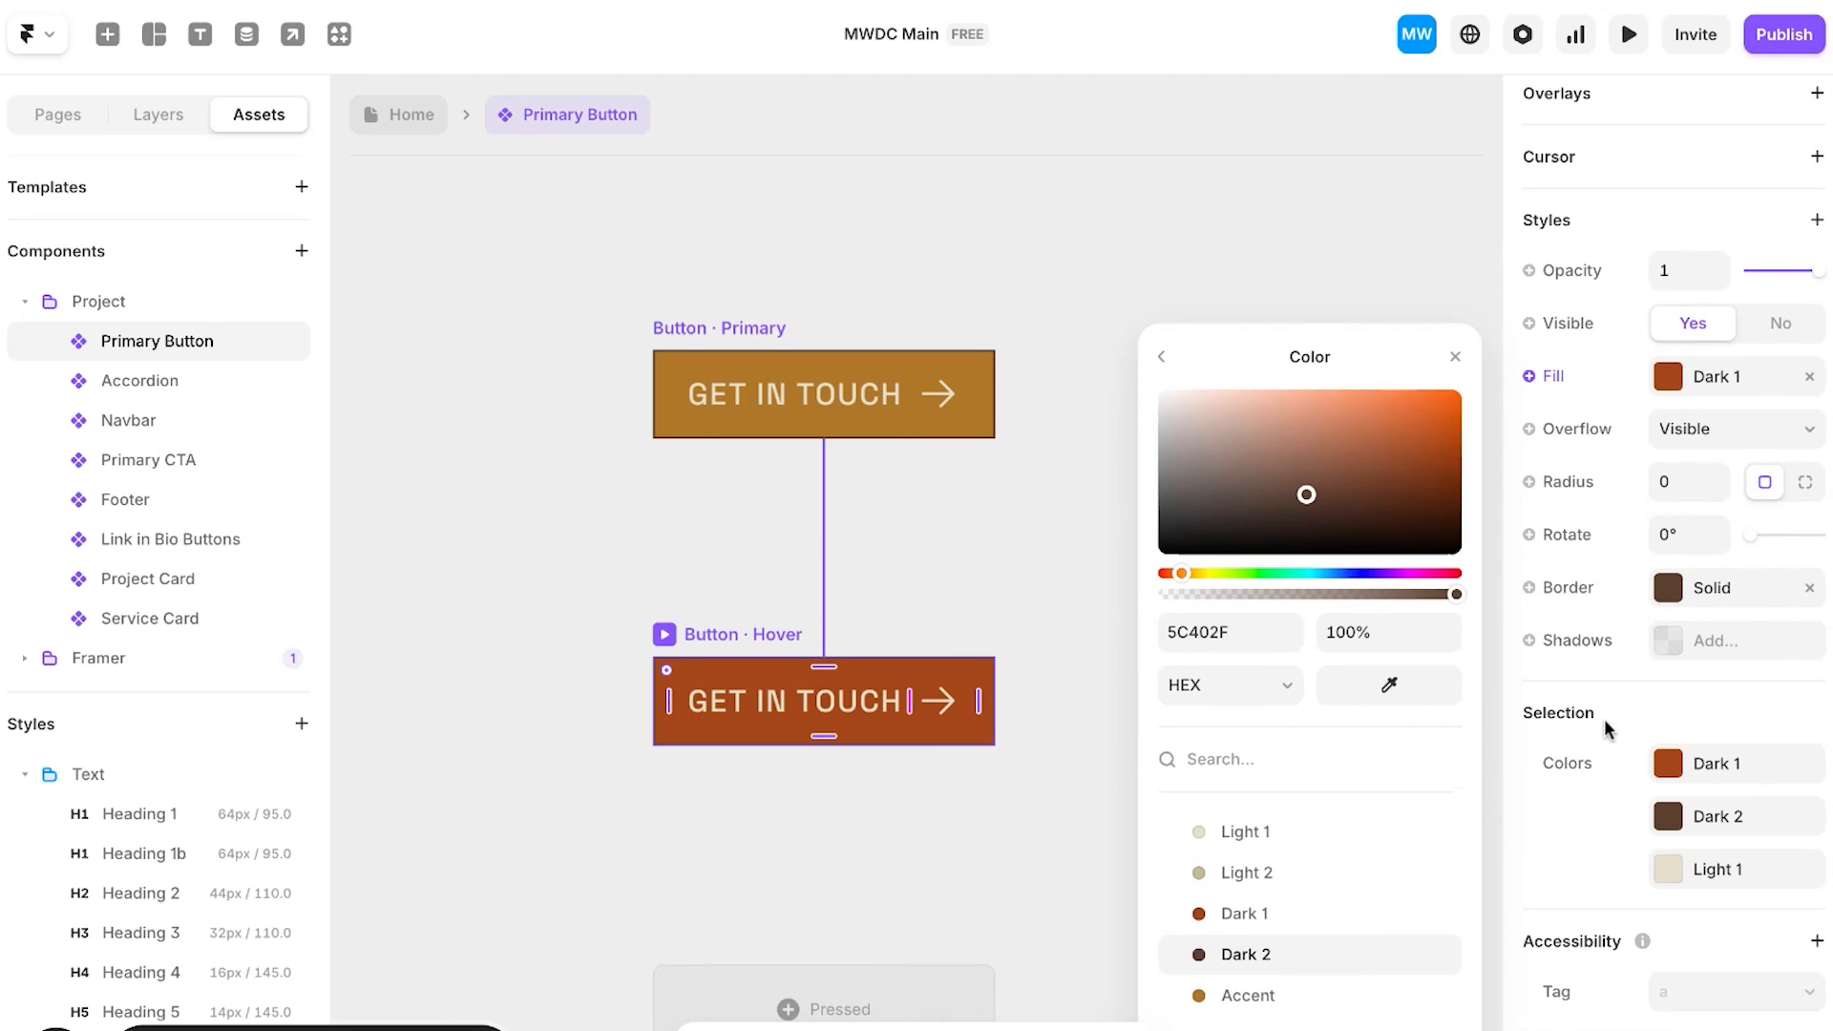
{"action": "scroll", "coordinate": [1604, 728], "scroll_direction": "up", "scroll_amount": 4}
{"action": "scroll", "coordinate": [1604, 719], "scroll_direction": "up", "scroll_amount": 5}
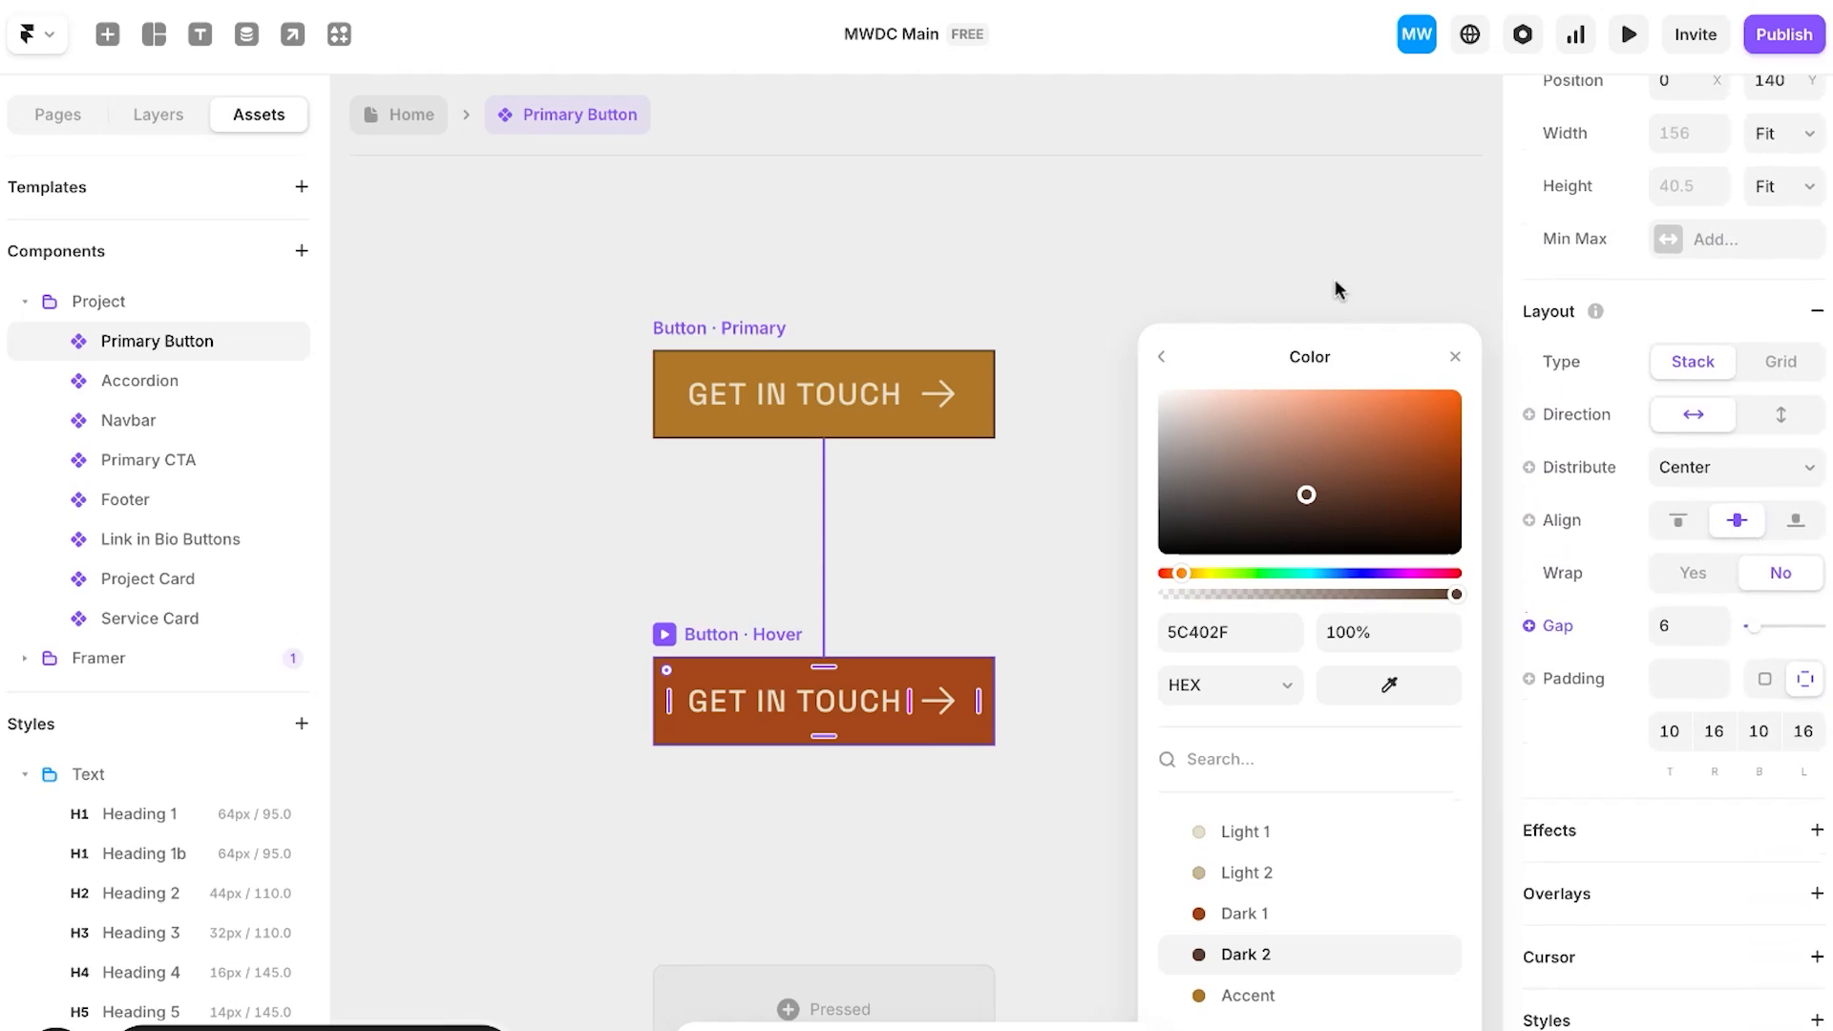
{"action": "left_click", "coordinate": [1335, 279]}
Step: Open the Accordion component and inspect the styles of its closed and clicked variants
{"action": "left_click", "coordinate": [137, 390]}
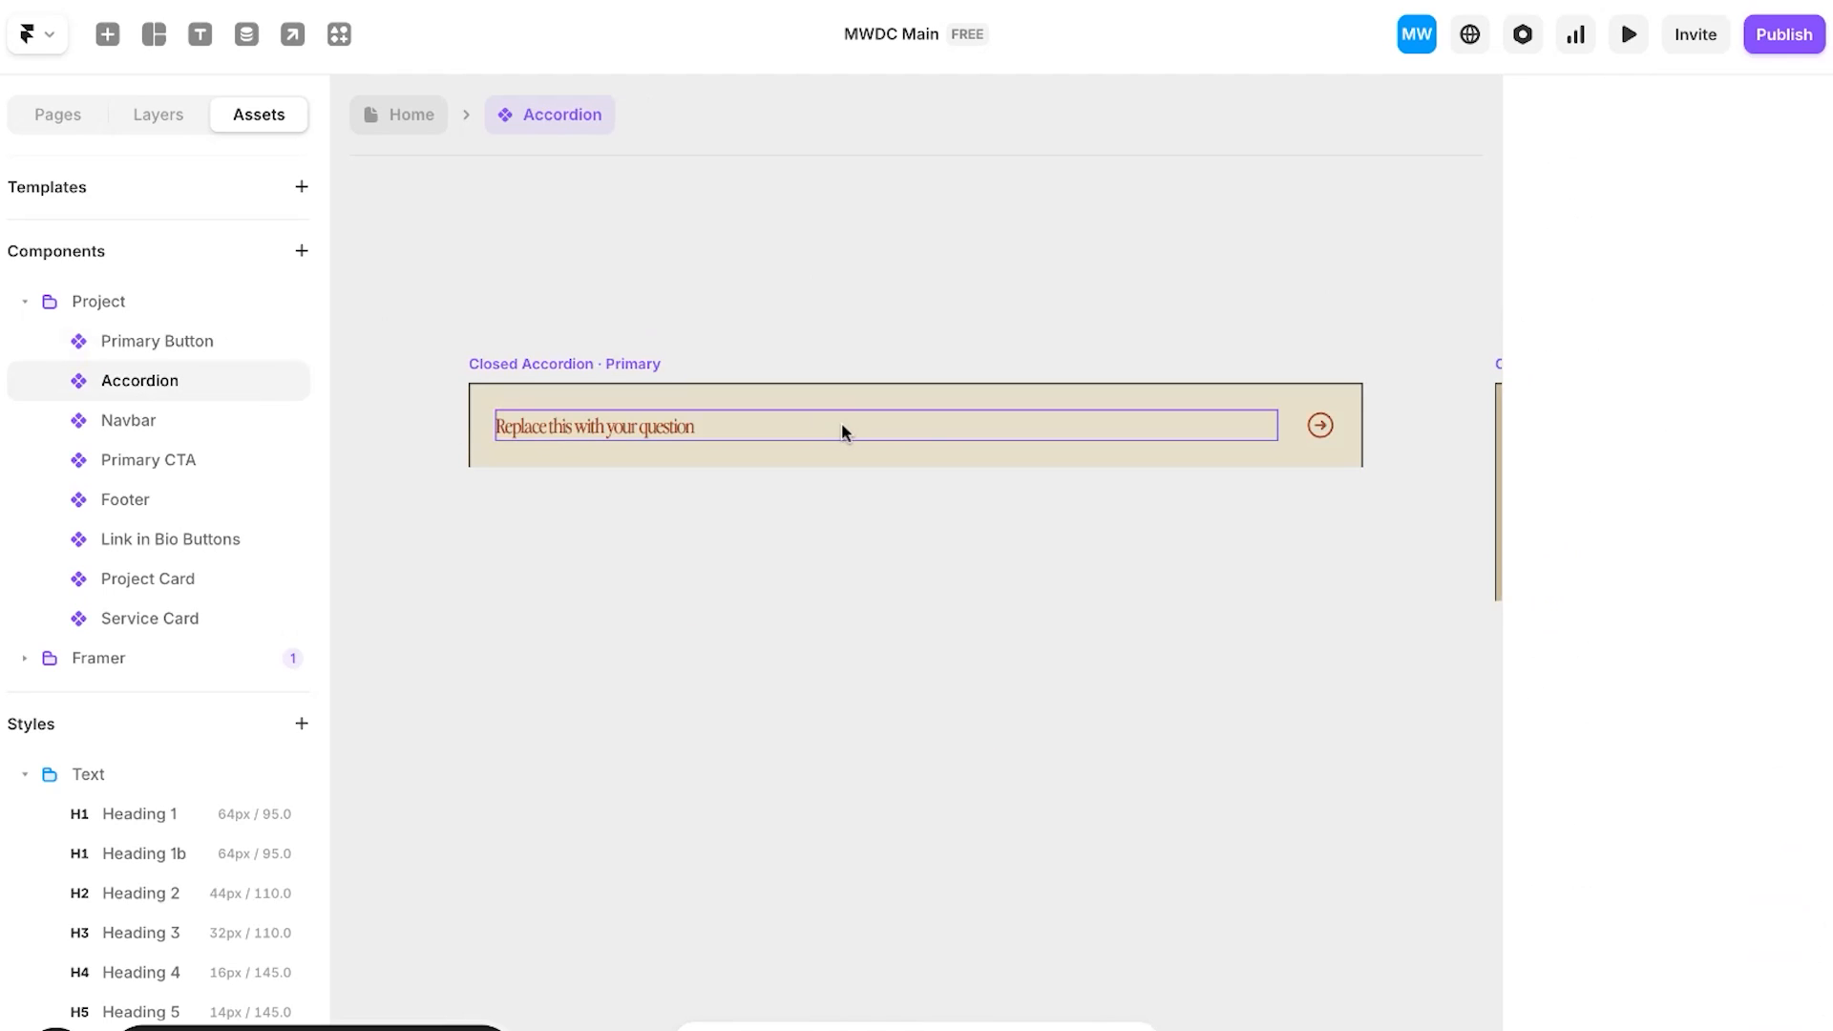
{"action": "left_click", "coordinate": [1032, 386]}
{"action": "scroll", "coordinate": [1600, 593], "scroll_direction": "down", "scroll_amount": 10}
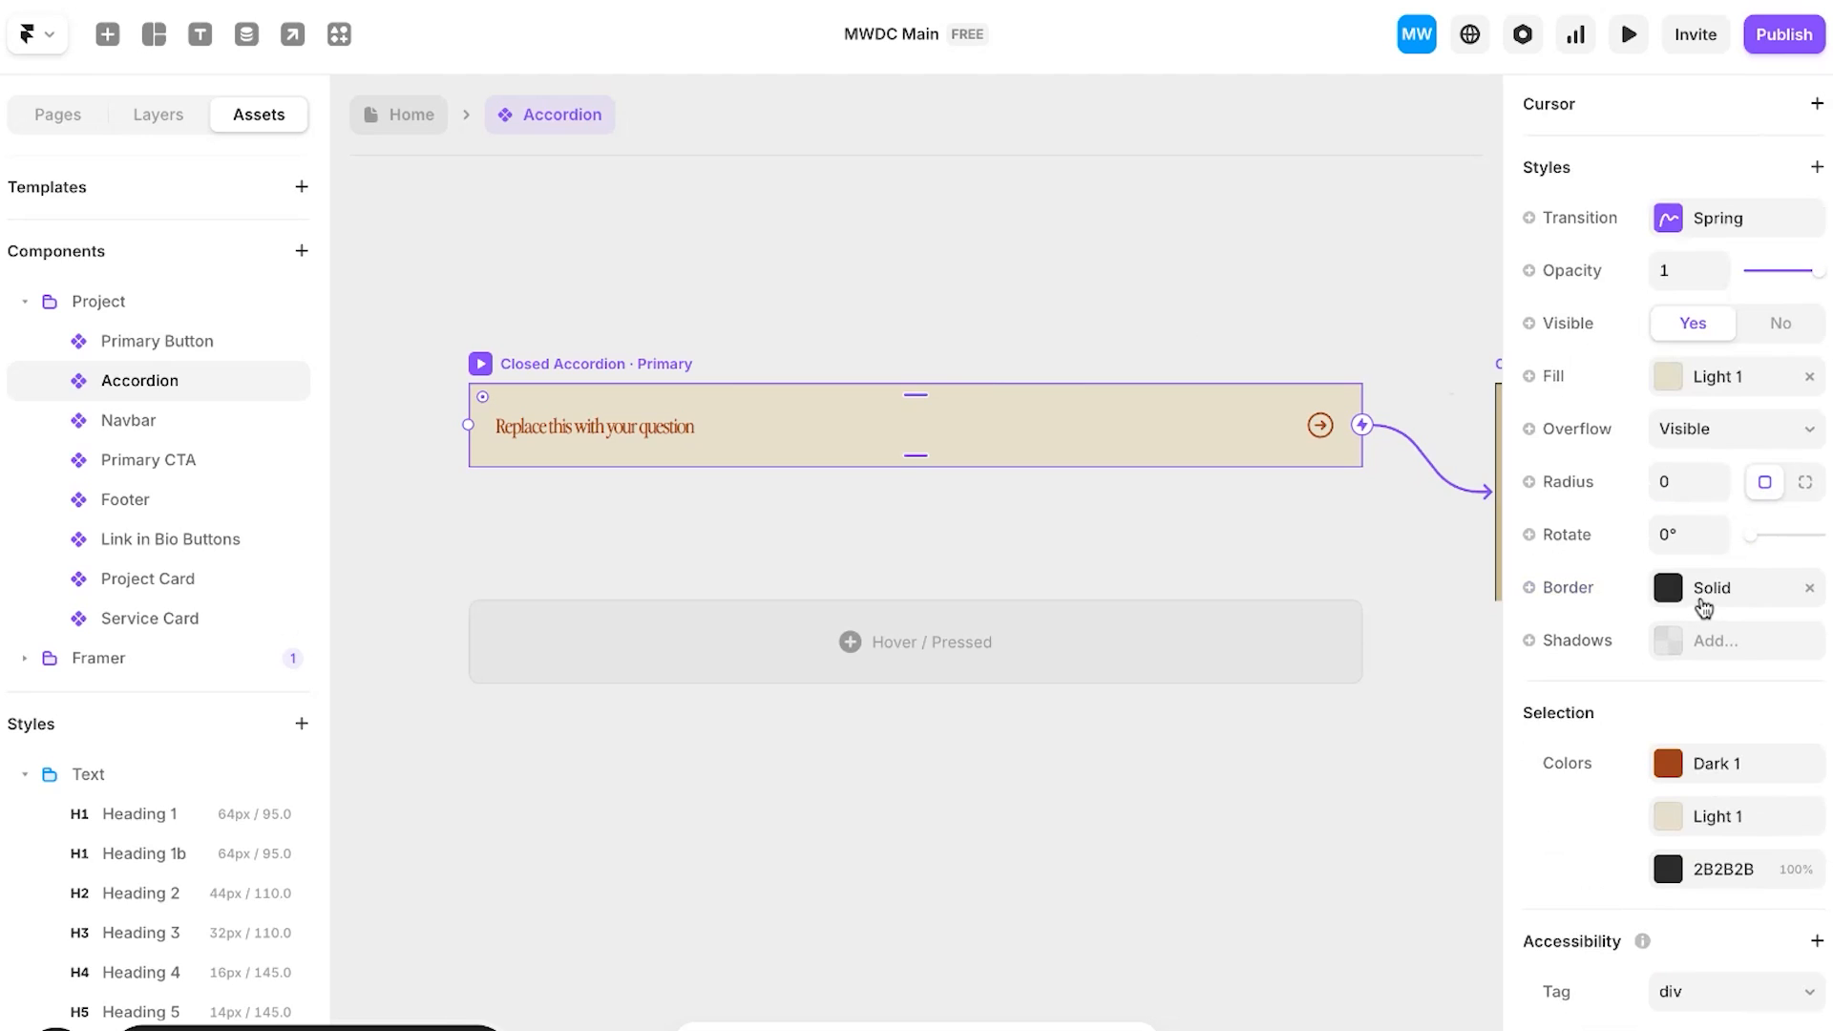
{"action": "left_click", "coordinate": [1045, 510]}
{"action": "scroll", "coordinate": [1045, 509], "scroll_direction": "right", "scroll_amount": 3}
{"action": "scroll", "coordinate": [1047, 517], "scroll_direction": "right", "scroll_amount": 5}
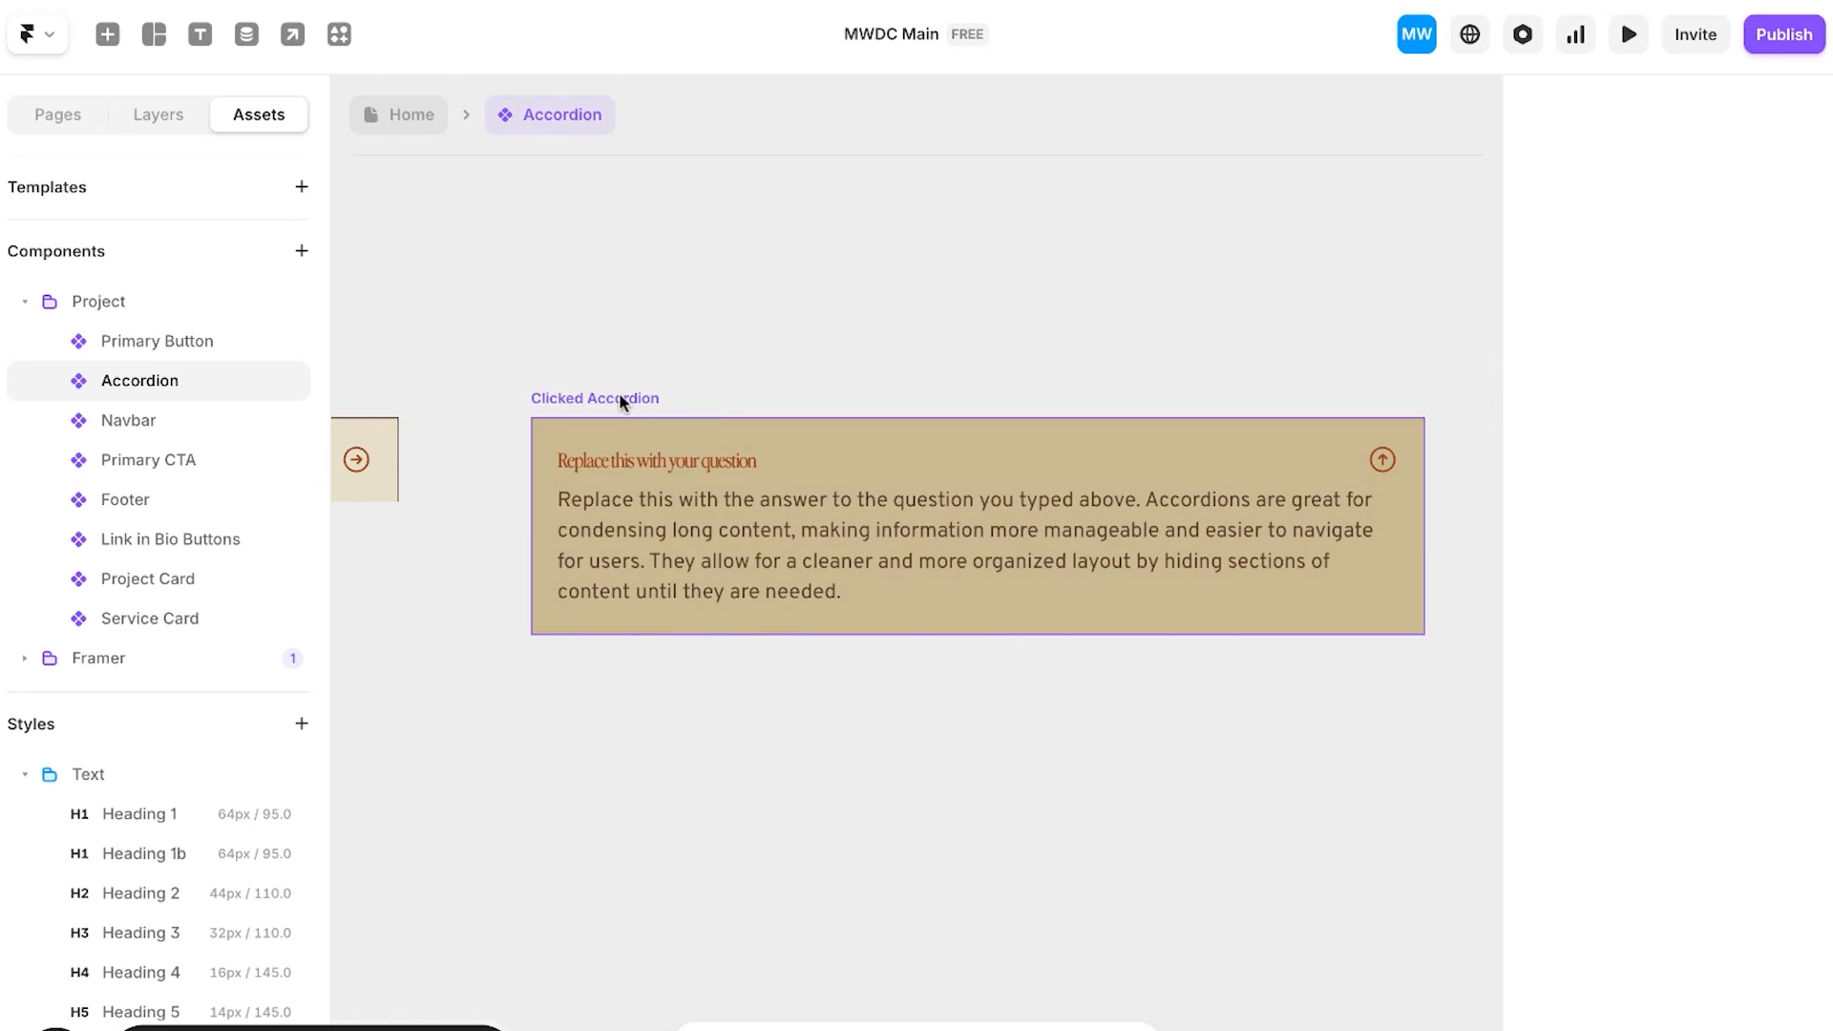
{"action": "left_click", "coordinate": [620, 394]}
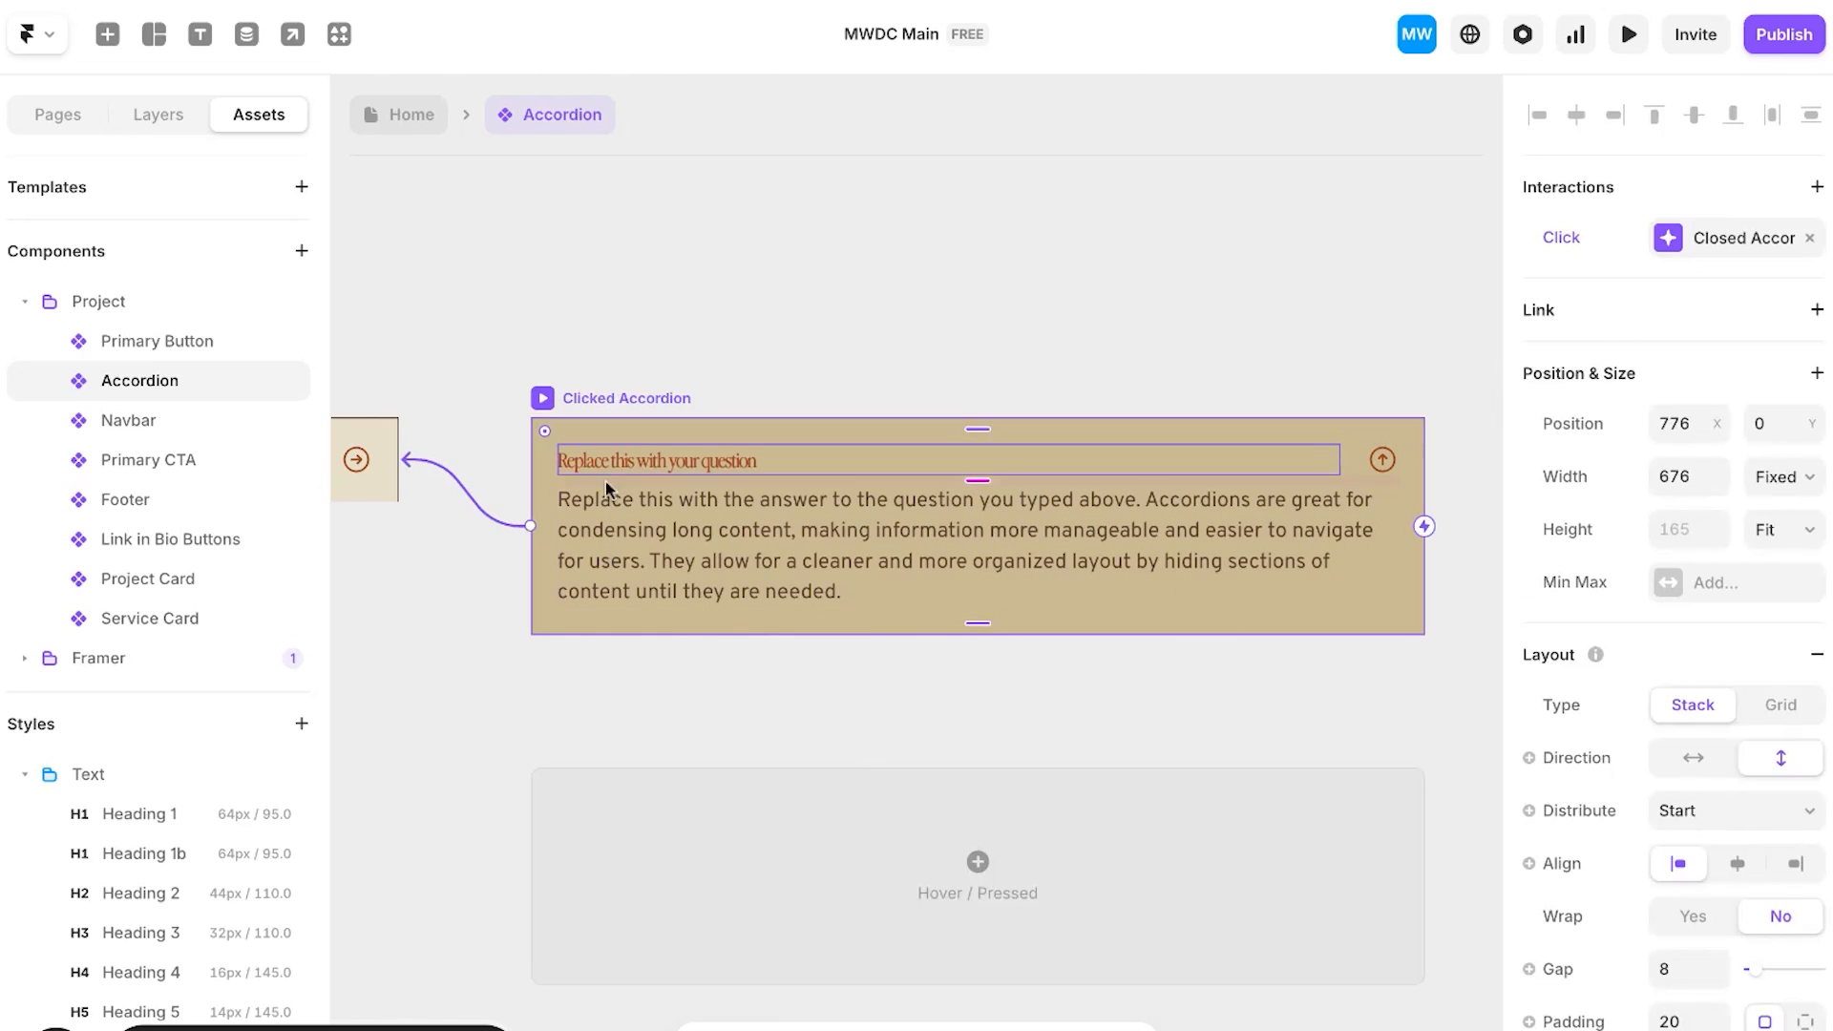
{"action": "scroll", "coordinate": [1089, 611], "scroll_direction": "left", "scroll_amount": 8}
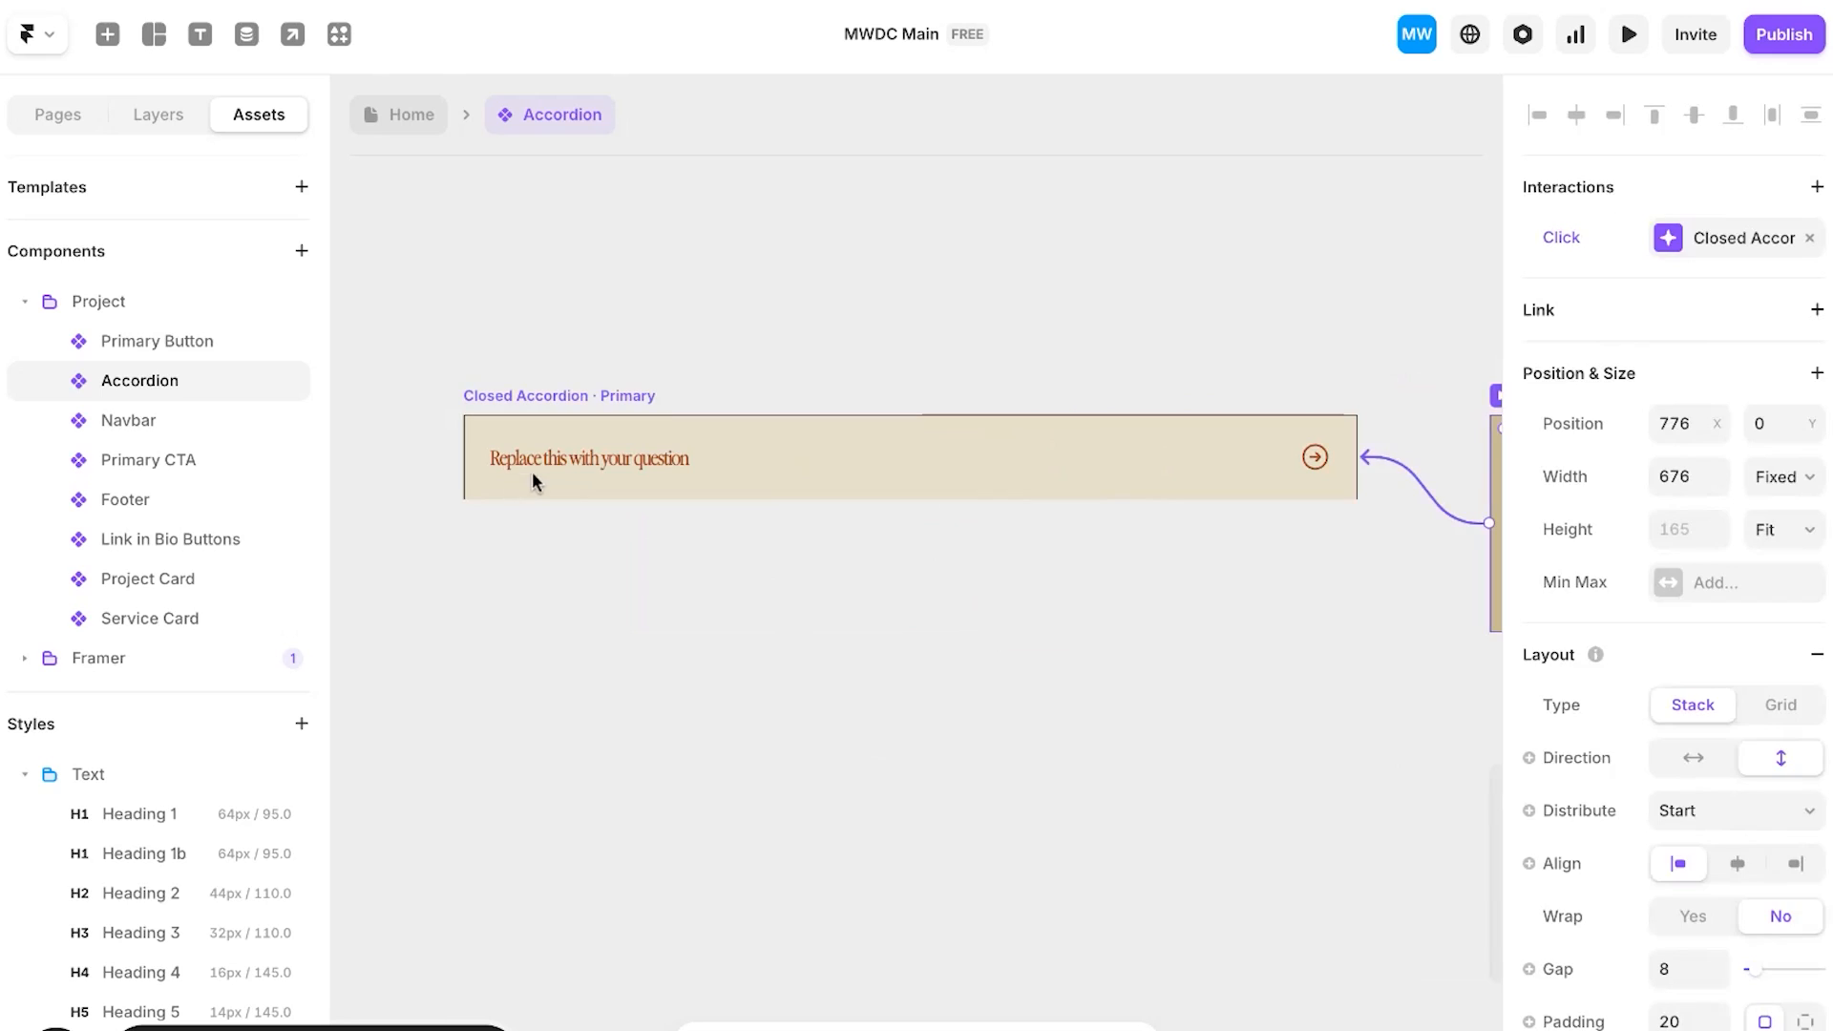
Step: Apply the Heading 3 text style to the question in the closed accordion and check the clicked variant
{"action": "left_click", "coordinate": [535, 460]}
{"action": "scroll", "coordinate": [1595, 436], "scroll_direction": "down", "scroll_amount": 6}
{"action": "left_click", "coordinate": [1736, 708]}
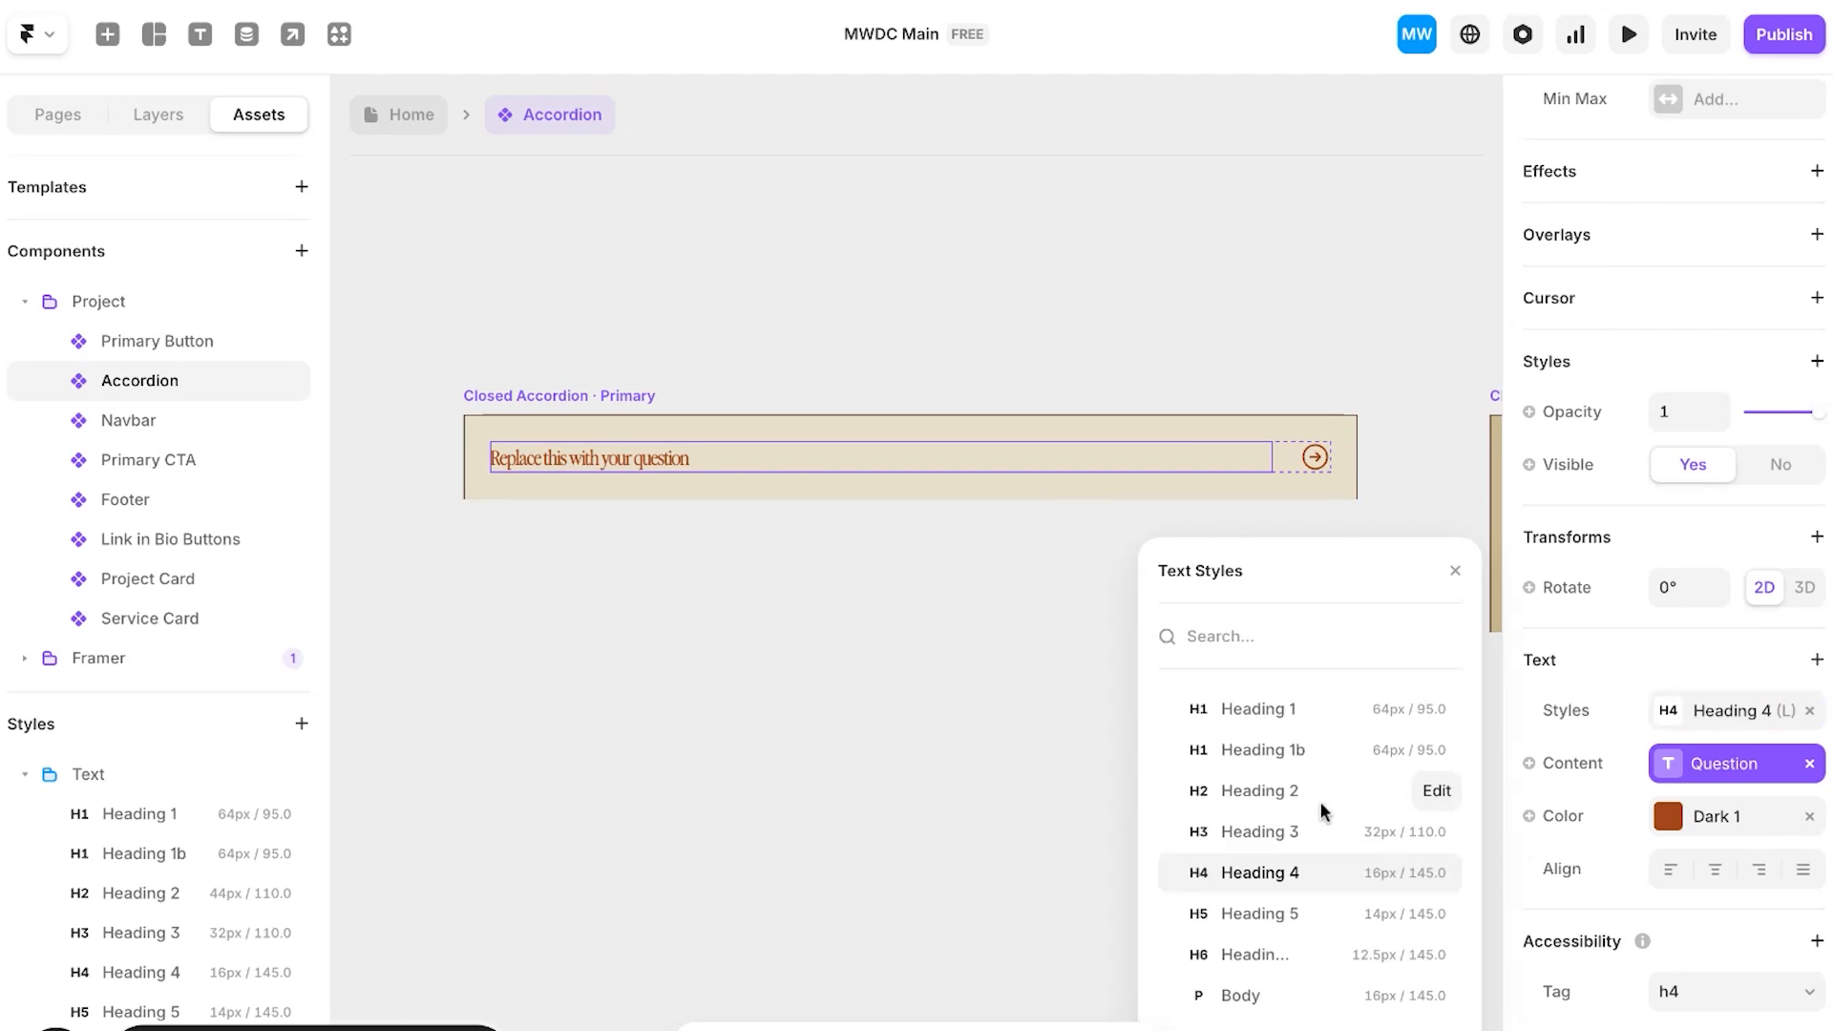
{"action": "left_click", "coordinate": [1320, 830]}
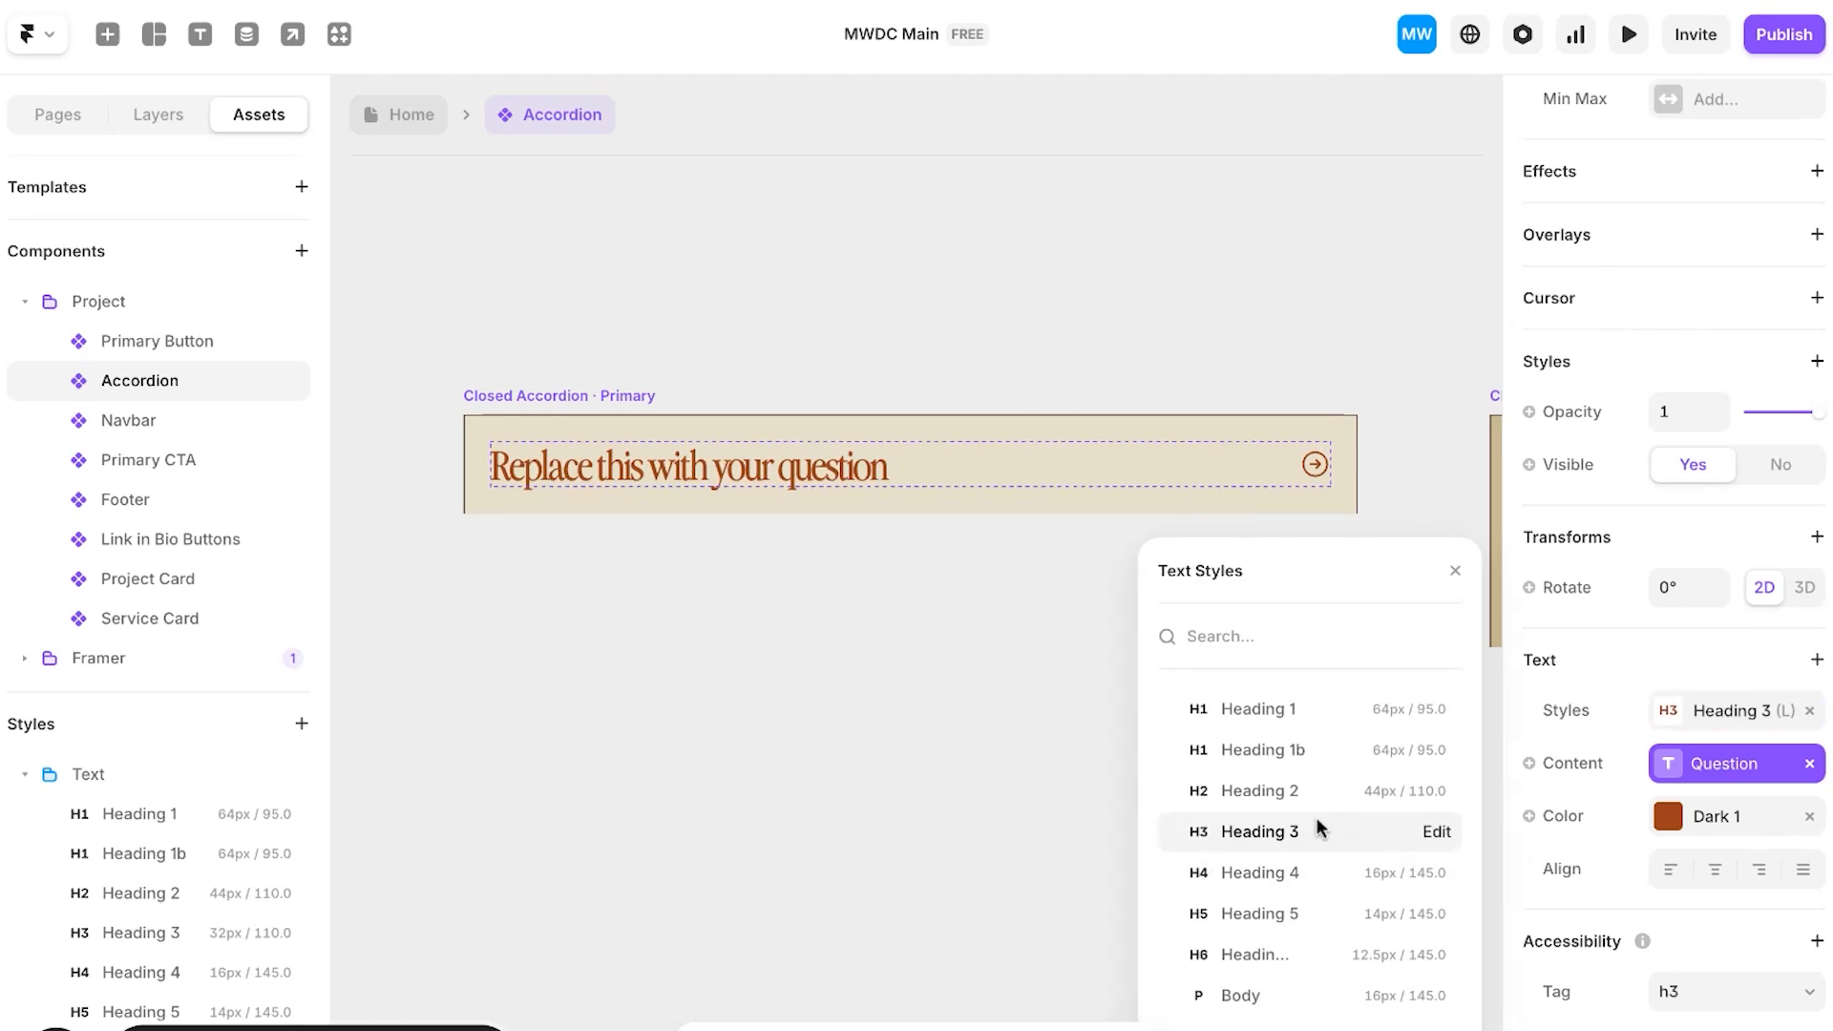
{"action": "scroll", "coordinate": [1195, 397], "scroll_direction": "right", "scroll_amount": 8}
{"action": "left_click", "coordinate": [1082, 519]}
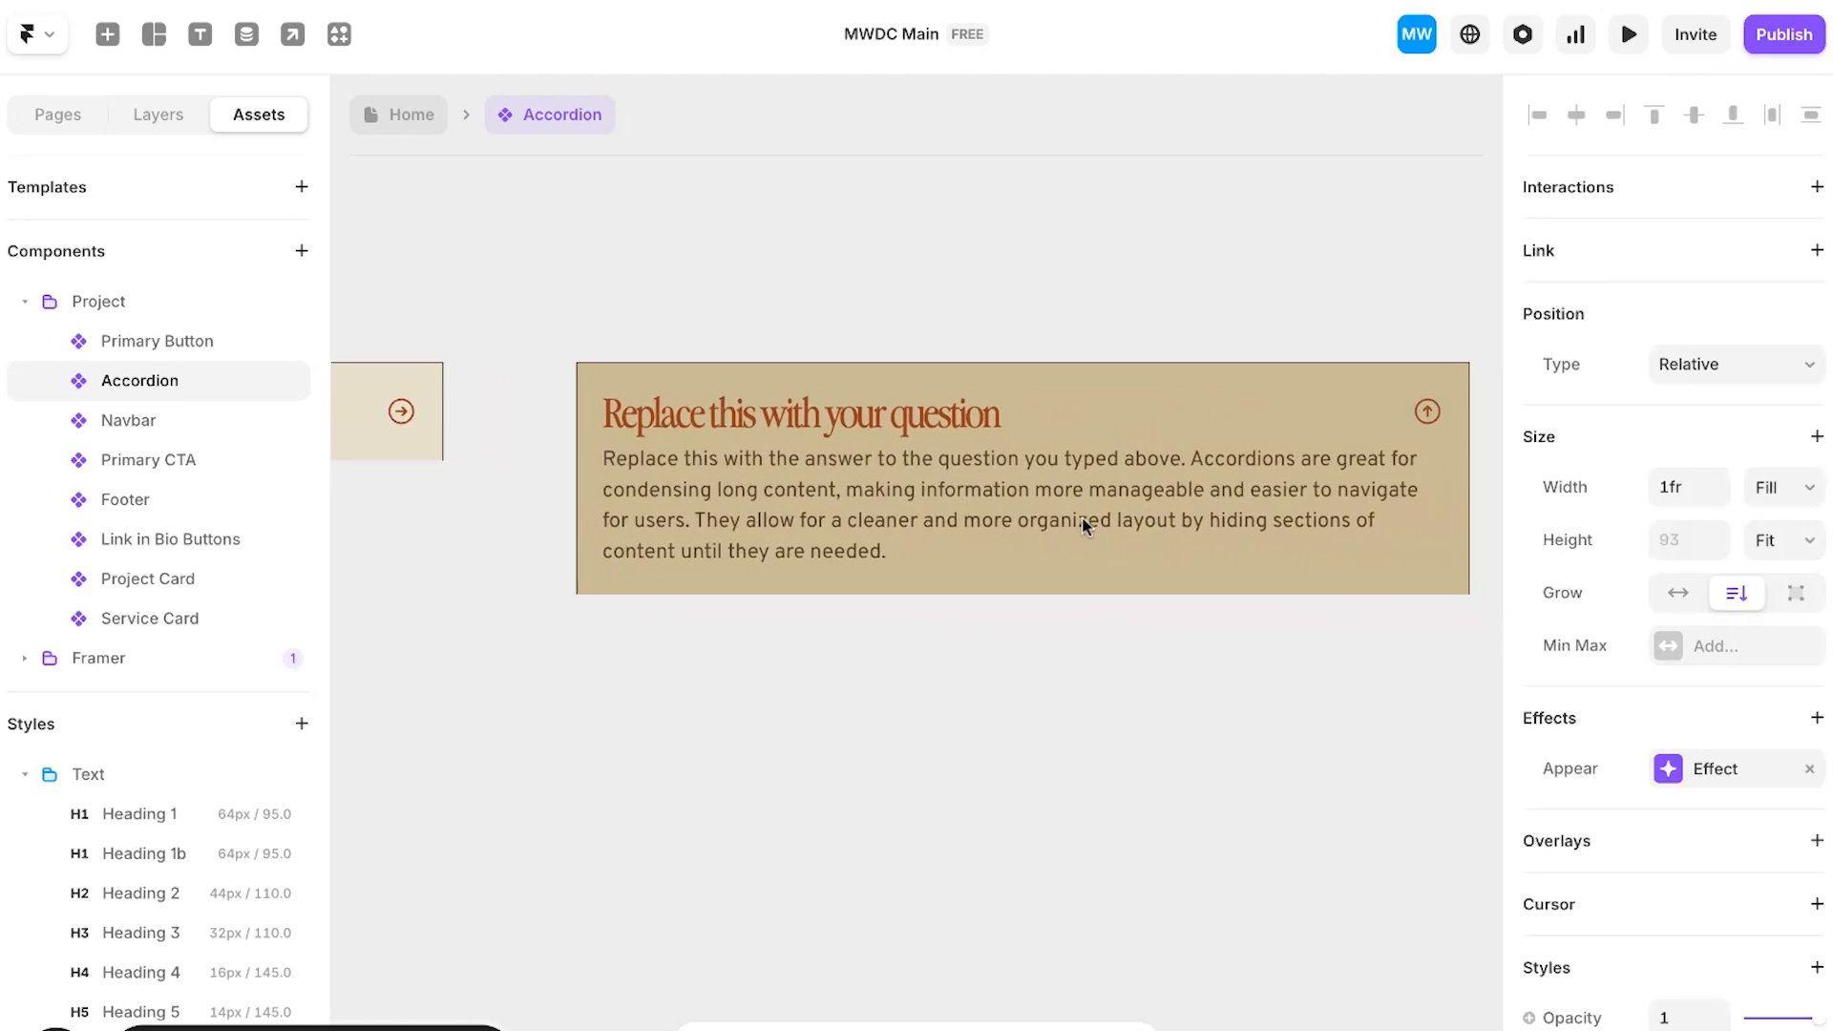
{"action": "scroll", "coordinate": [1082, 519], "scroll_direction": "right", "scroll_amount": 2}
{"action": "scroll", "coordinate": [1622, 708], "scroll_direction": "down", "scroll_amount": 1}
{"action": "left_click", "coordinate": [1404, 382]}
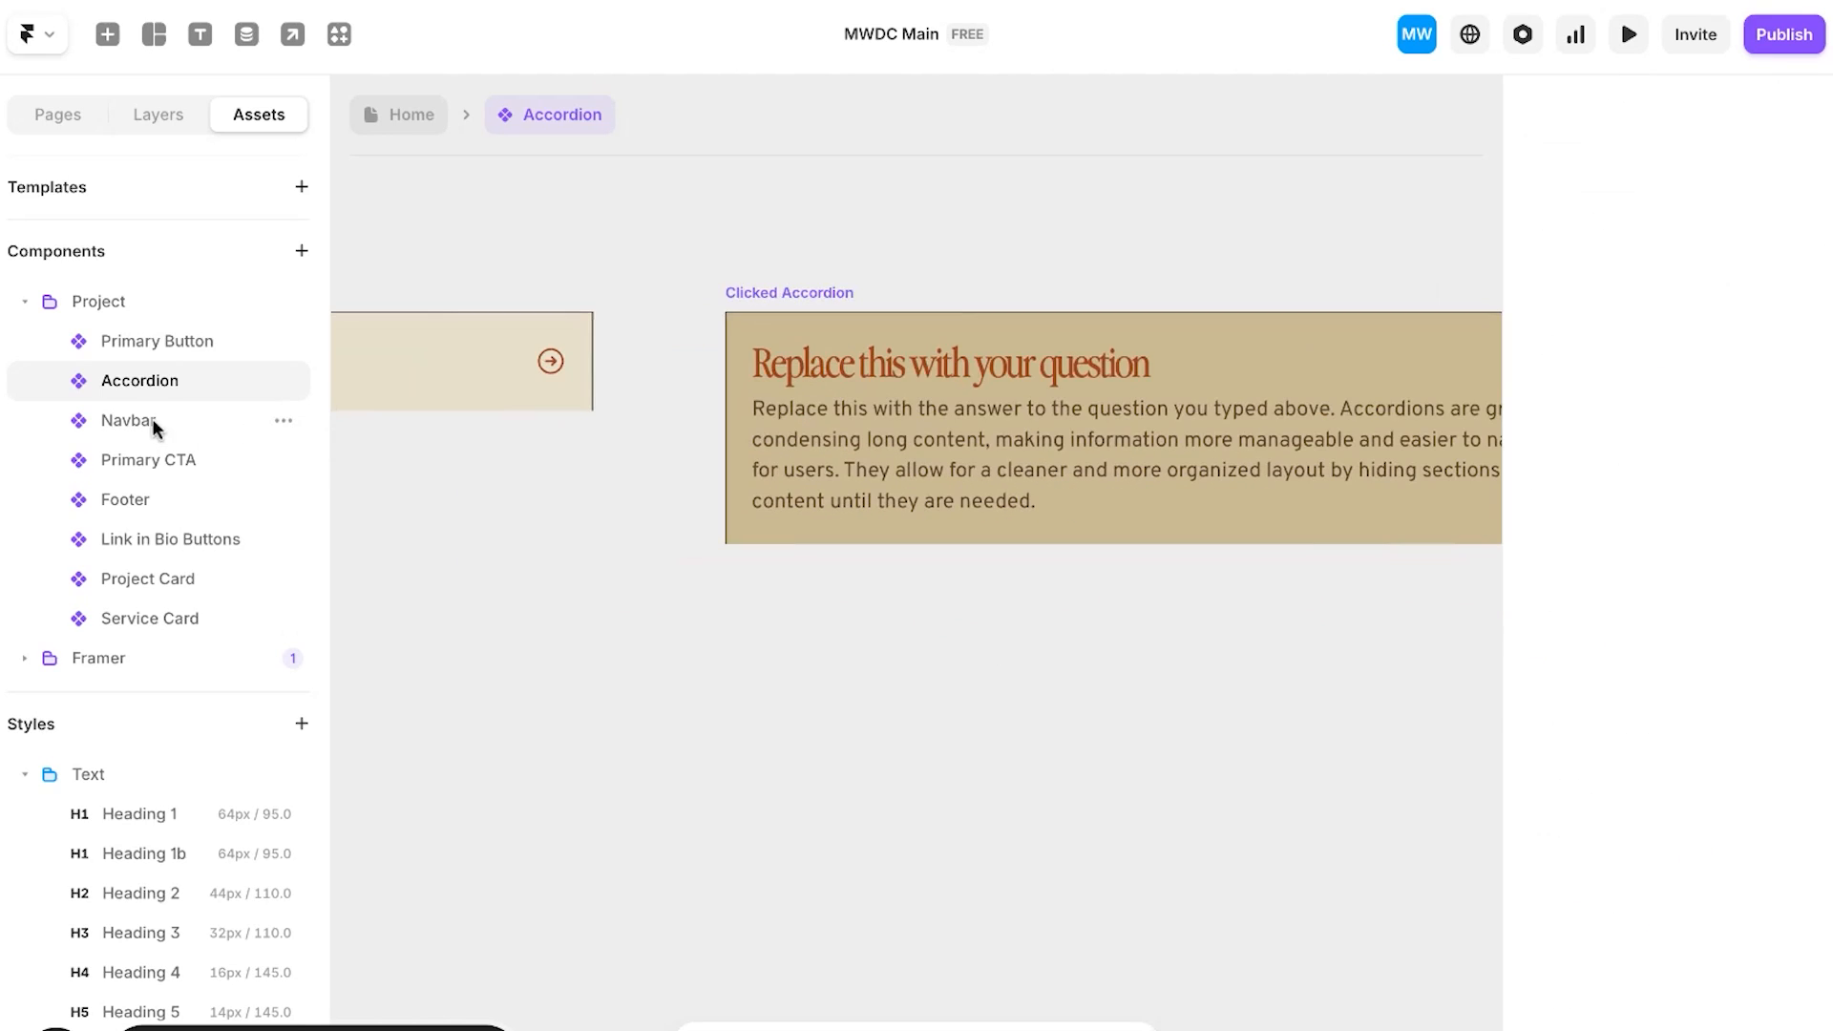
Step: Open the Navbar component and look over its desktop, tablet and mobile variants
{"action": "left_click", "coordinate": [153, 425]}
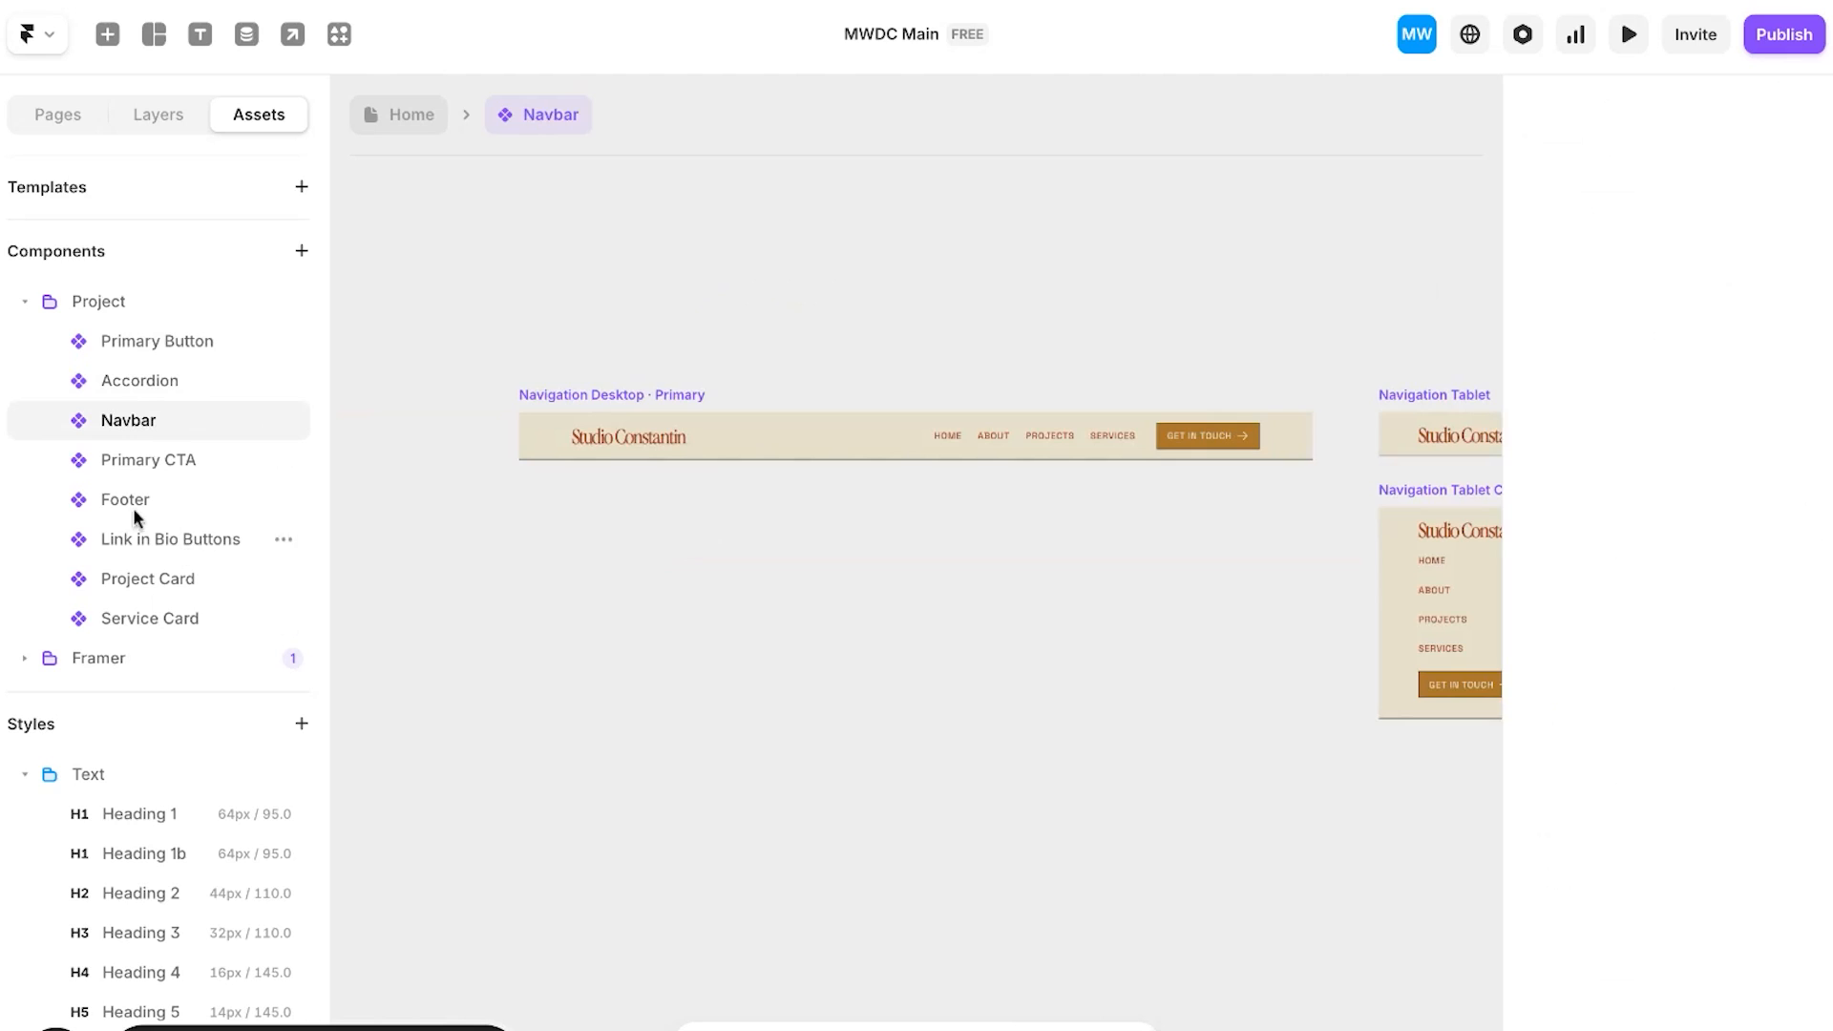
{"action": "scroll", "coordinate": [631, 632], "scroll_direction": "right", "scroll_amount": 10}
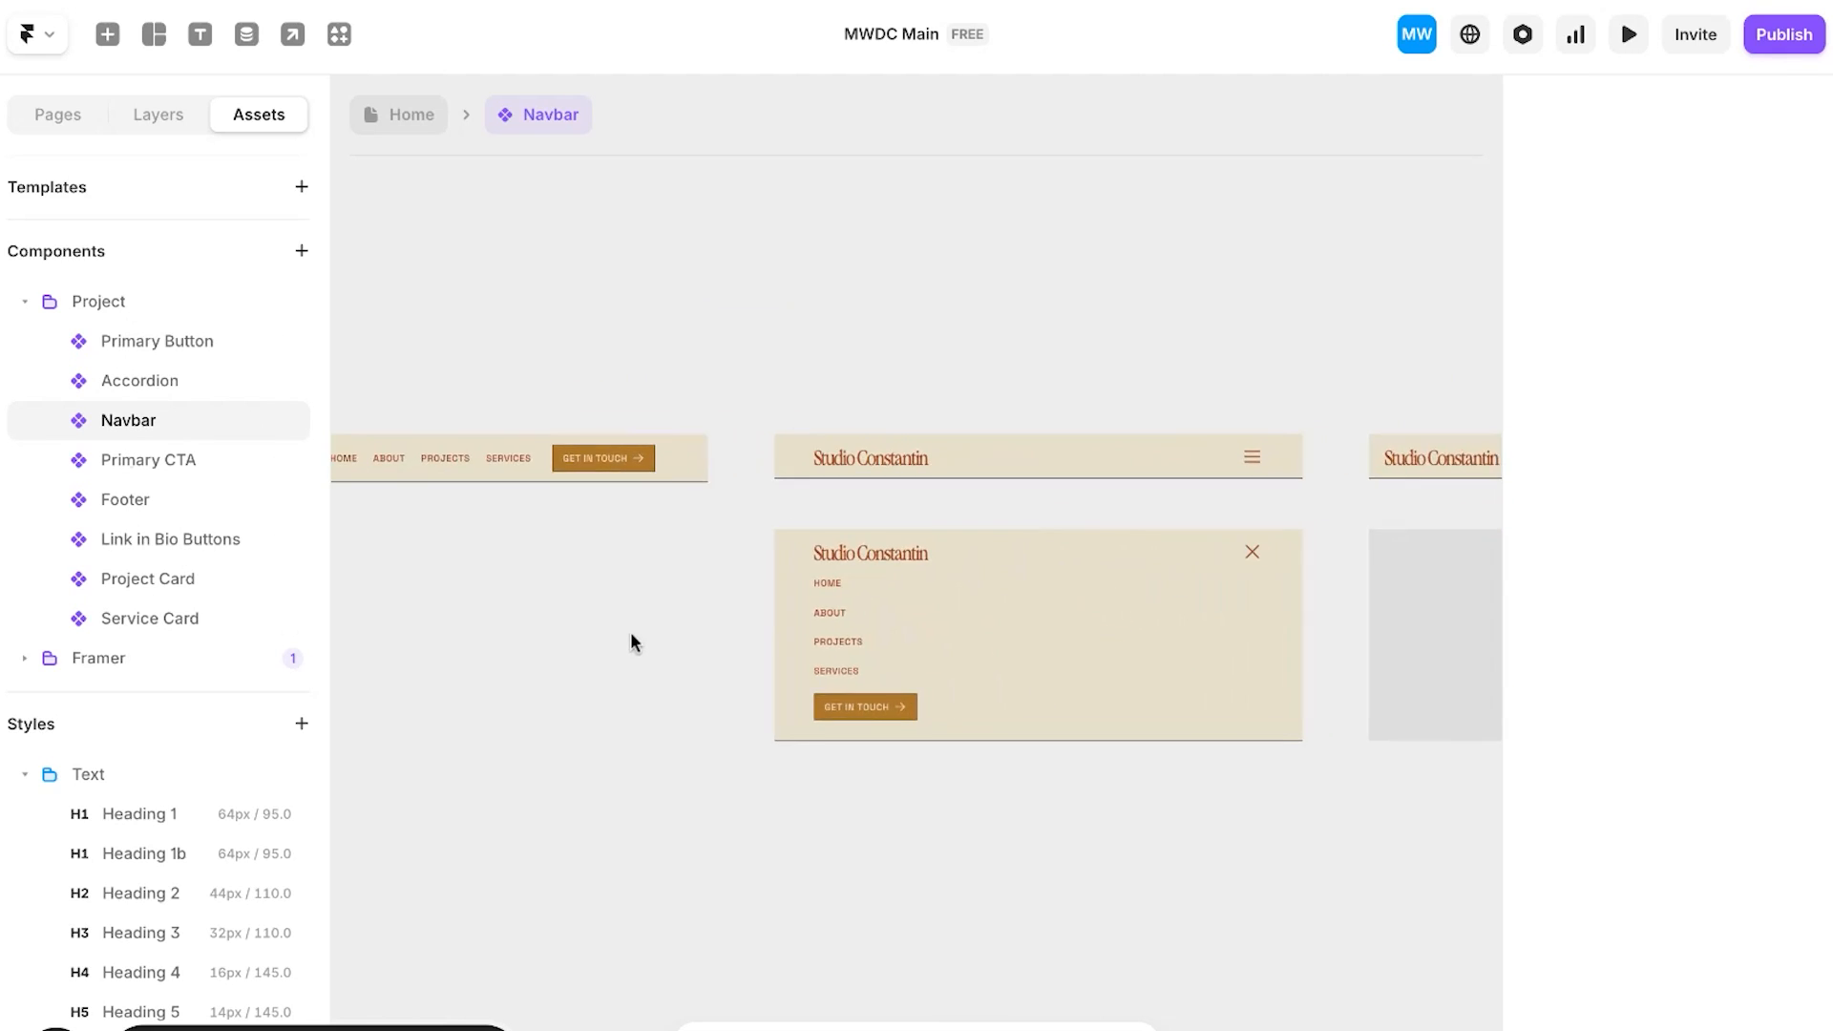
{"action": "scroll", "coordinate": [869, 583], "scroll_direction": "right", "scroll_amount": 1}
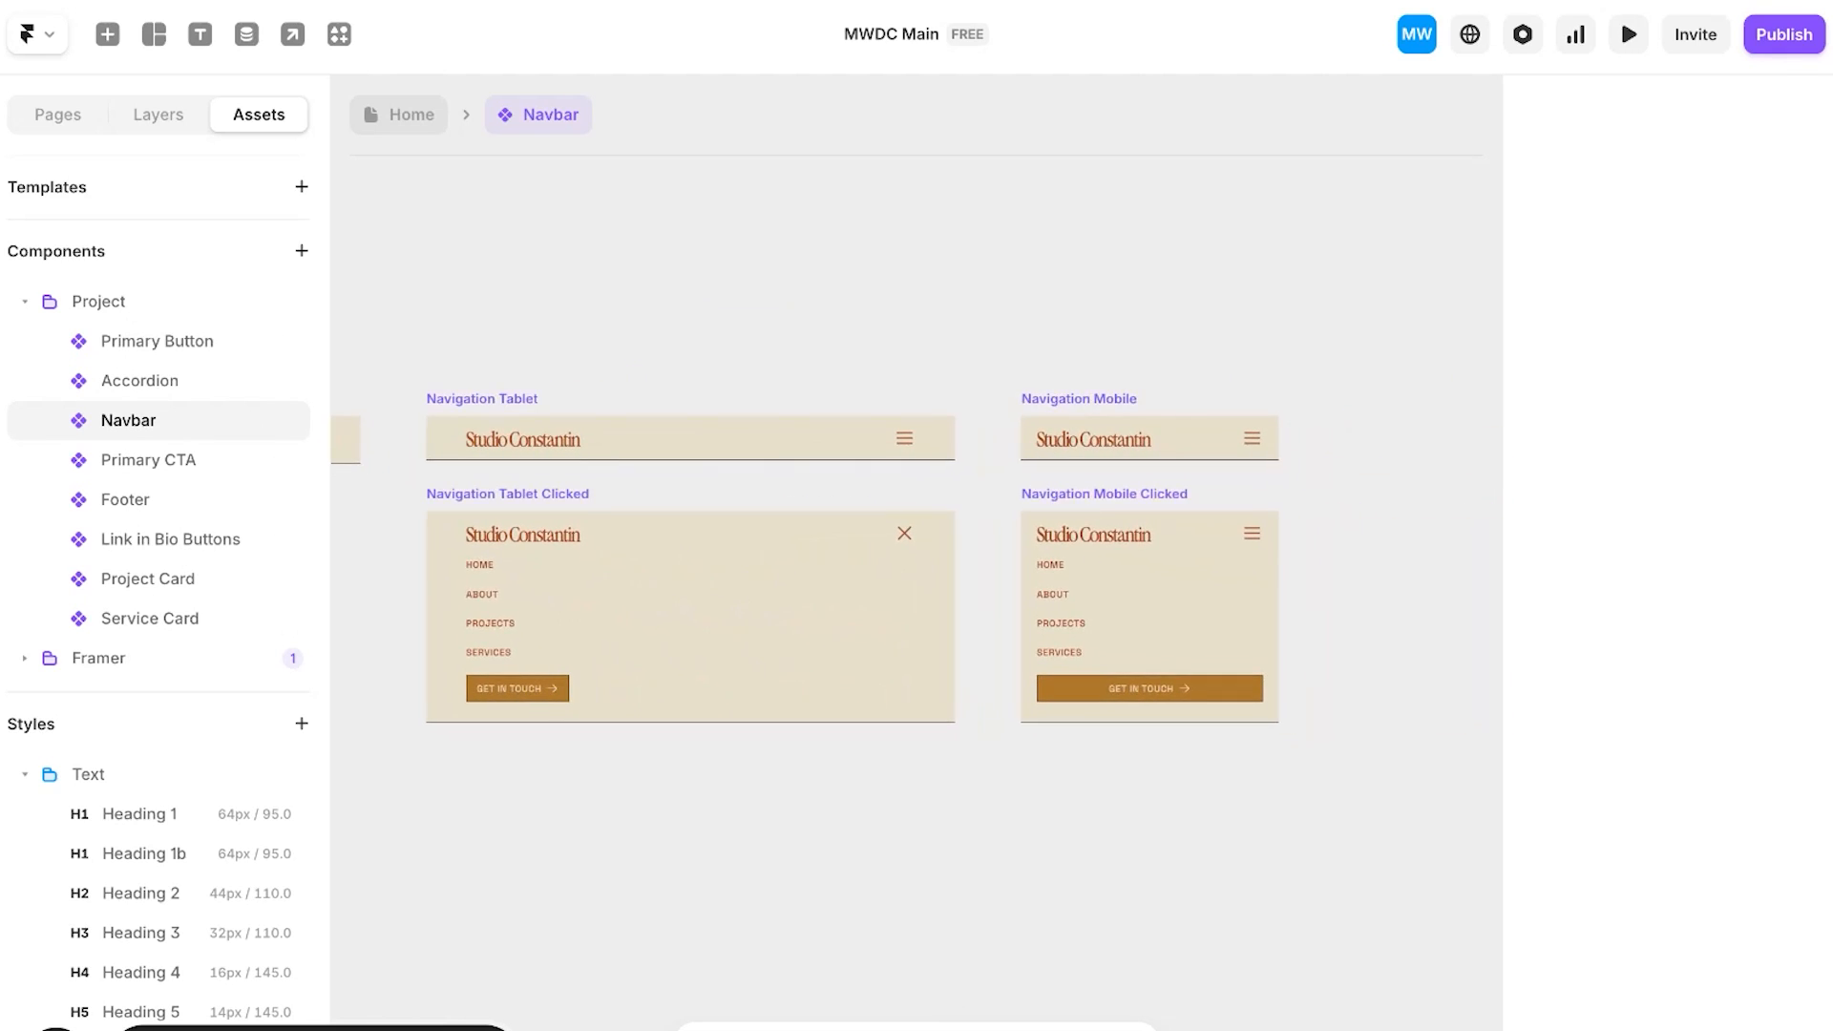
{"action": "scroll", "coordinate": [834, 392], "scroll_direction": "left", "scroll_amount": 5}
{"action": "scroll", "coordinate": [835, 392], "scroll_direction": "up", "scroll_amount": 5}
Step: Try the Body text style on the Home link in the desktop navbar and undo it
{"action": "left_click", "coordinate": [1012, 445]}
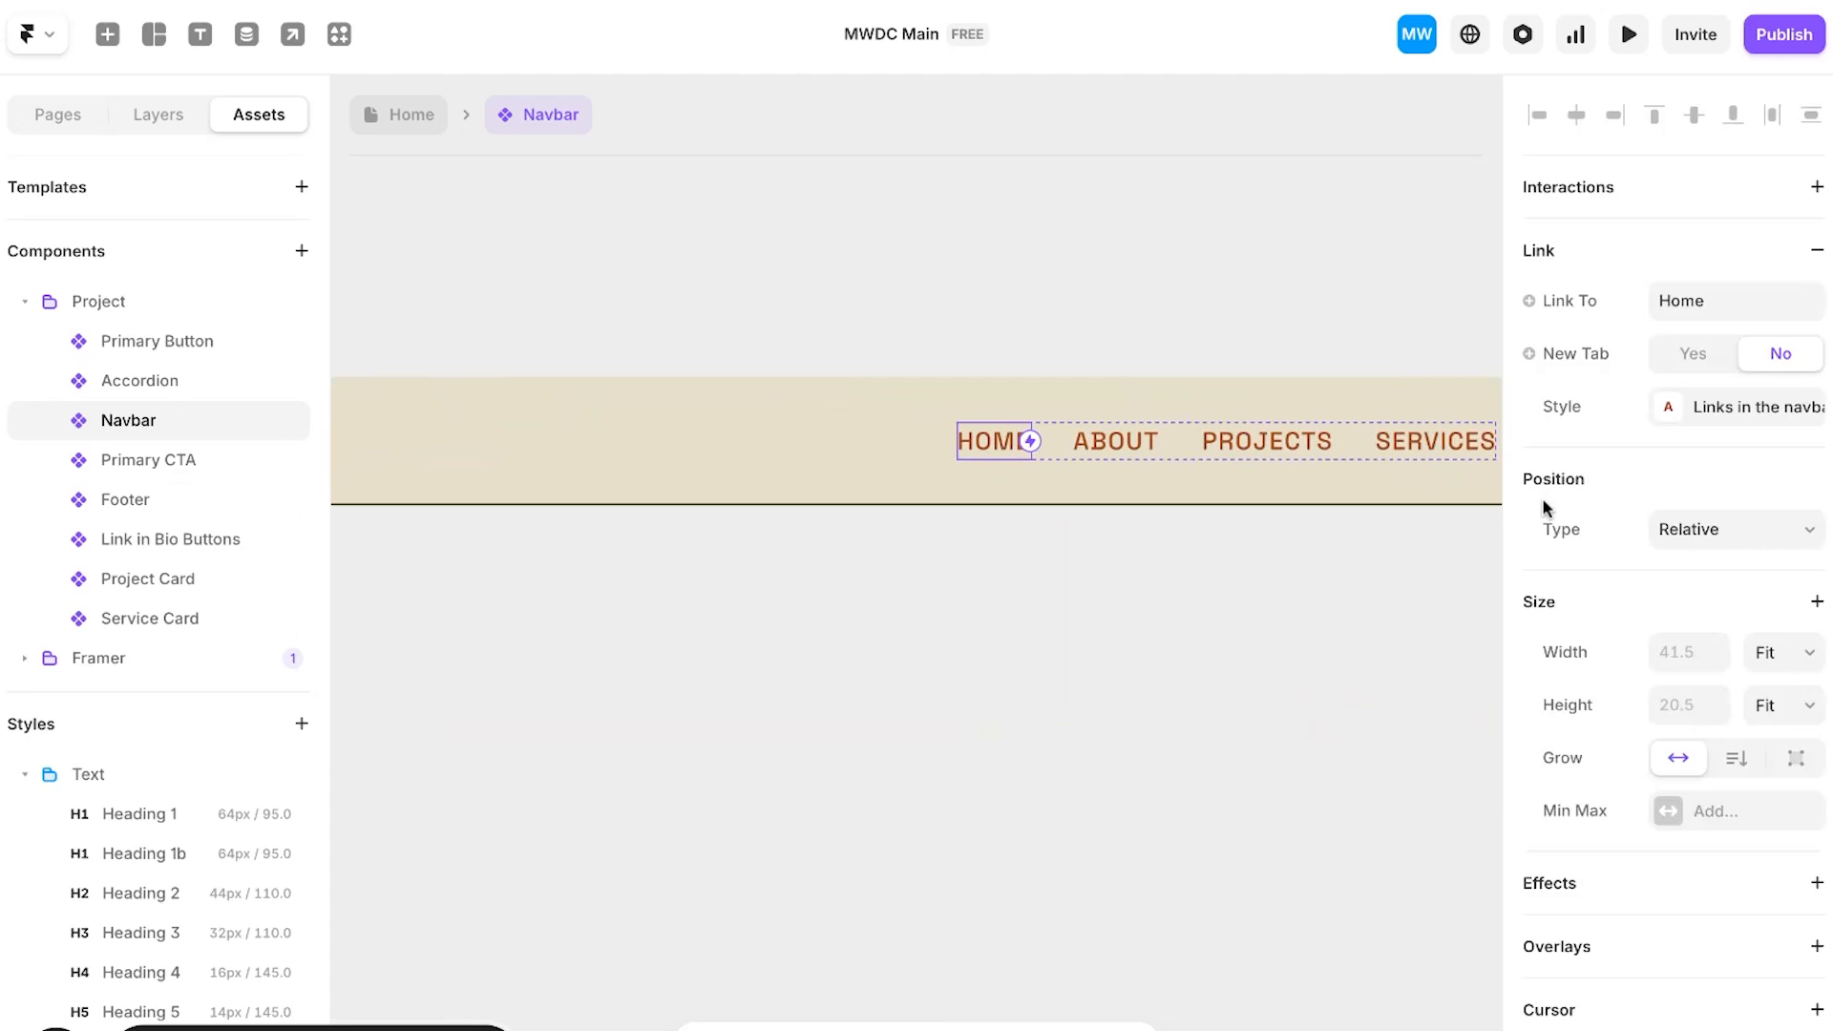
{"action": "scroll", "coordinate": [1543, 497], "scroll_direction": "down", "scroll_amount": 5}
{"action": "left_click", "coordinate": [1704, 722]}
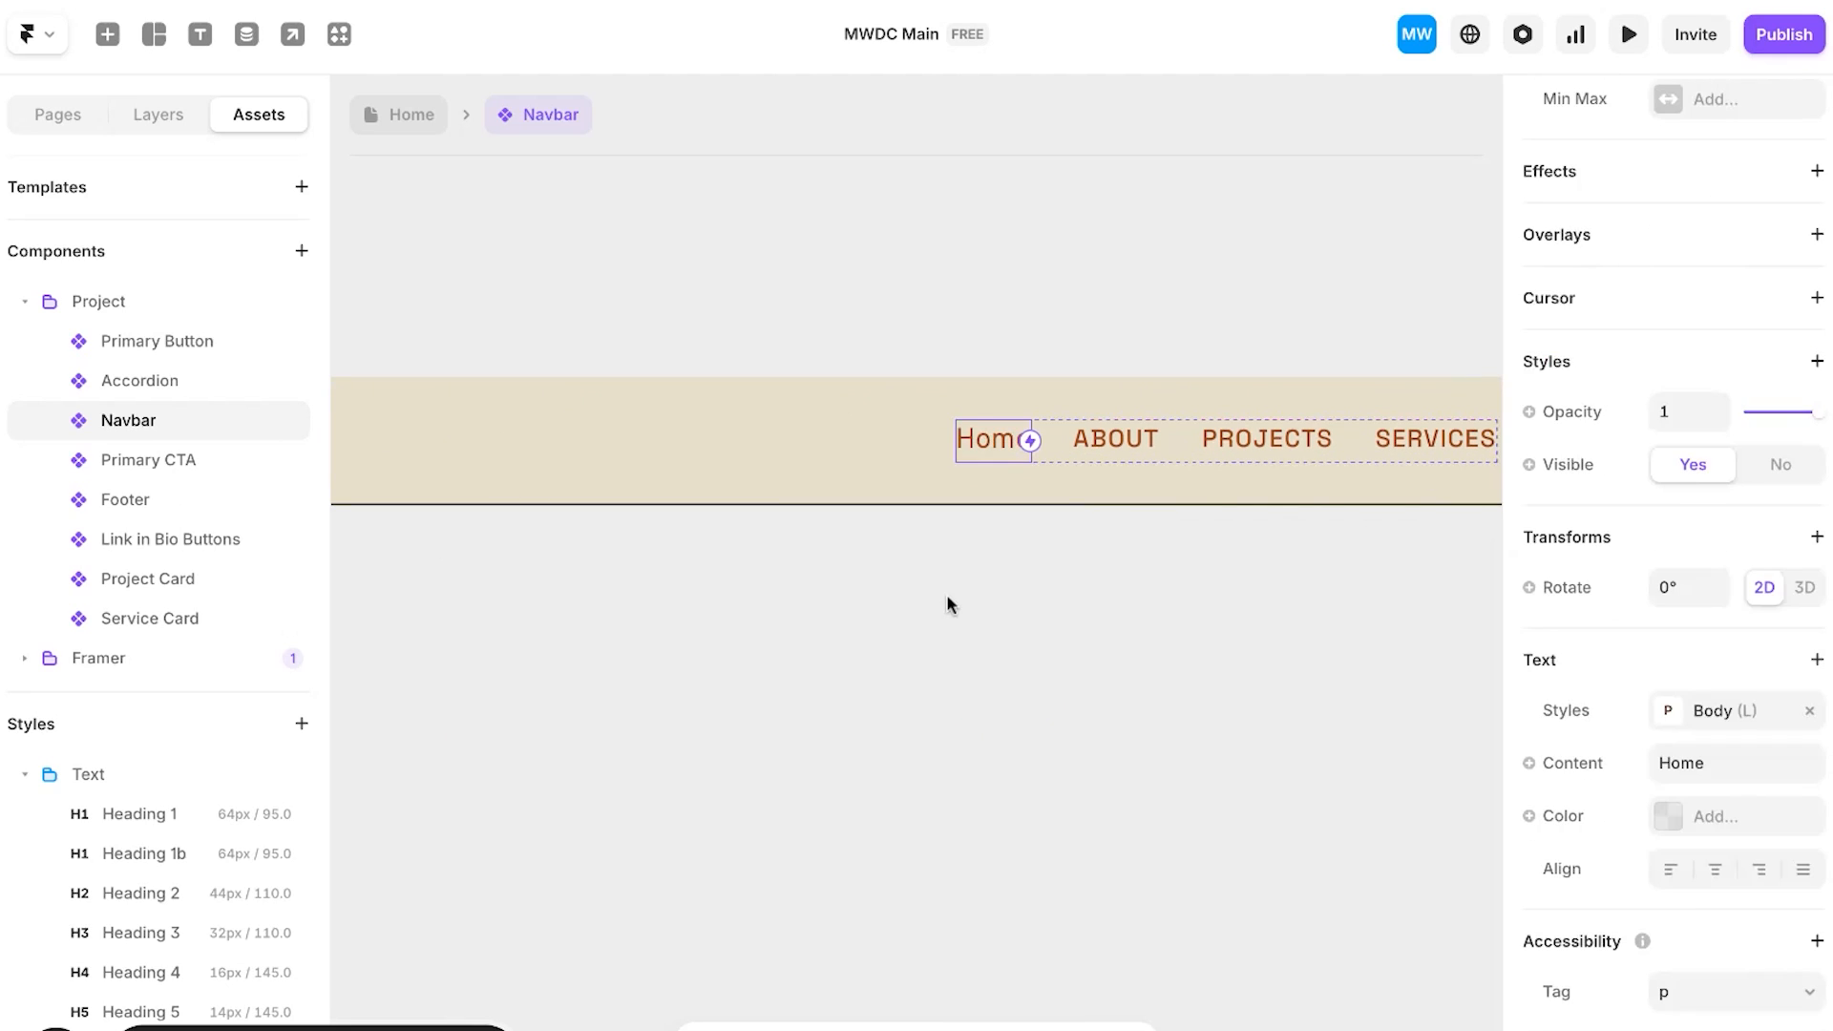
{"action": "key", "text": "super+z"}
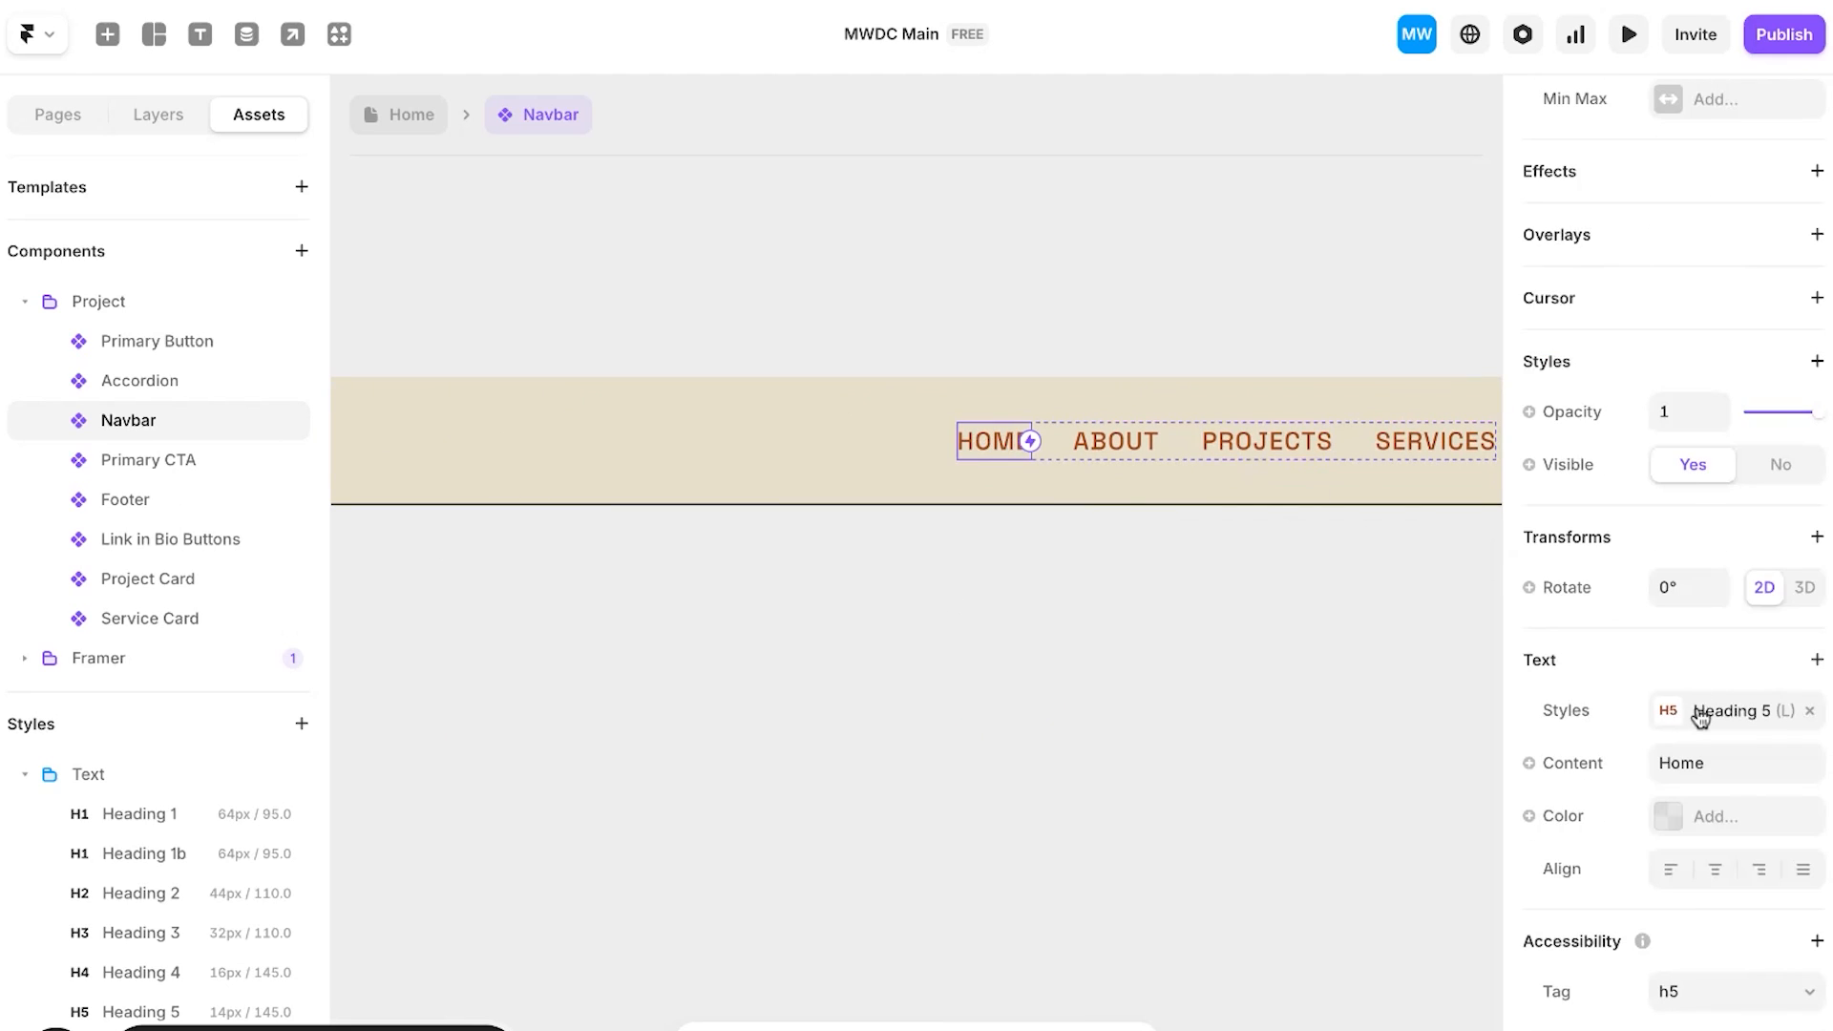
Step: Change the font of the Heading 5 text style to Overpass Mono
{"action": "scroll", "coordinate": [225, 786], "scroll_direction": "down", "scroll_amount": 4}
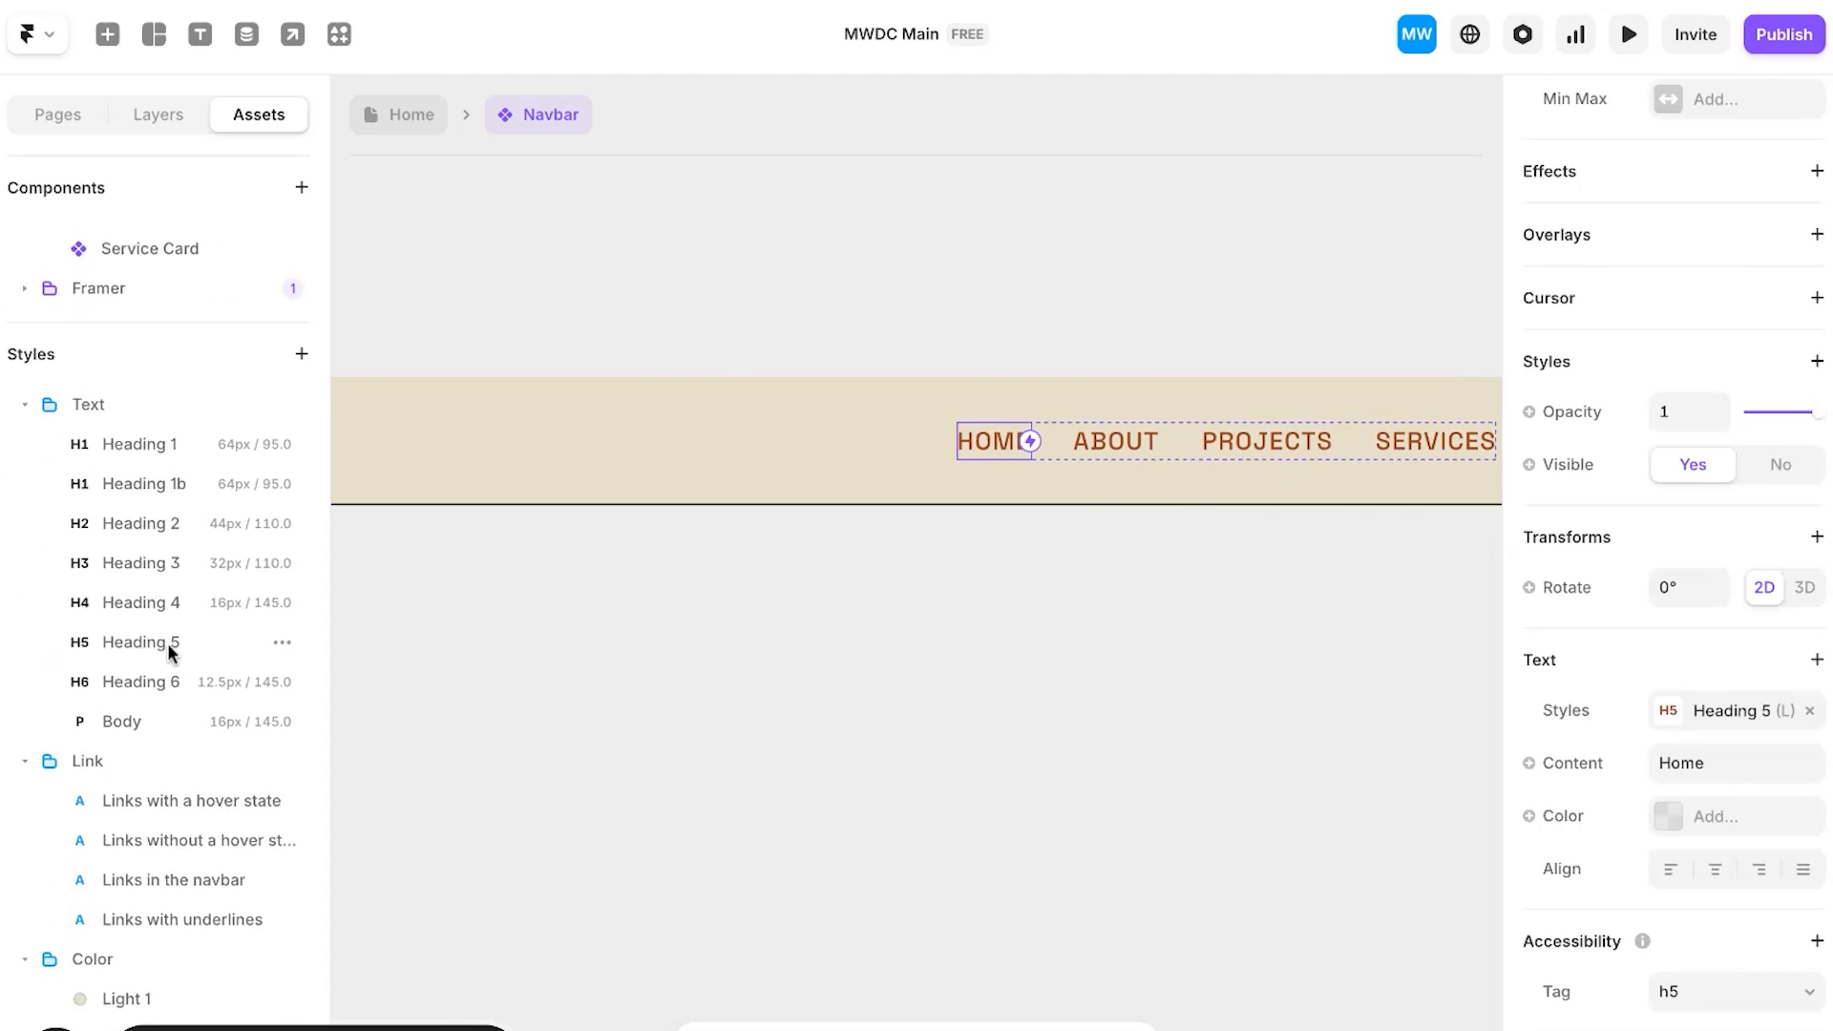
{"action": "left_click", "coordinate": [170, 653]}
{"action": "left_click", "coordinate": [592, 283]}
{"action": "type", "text": "overpas"}
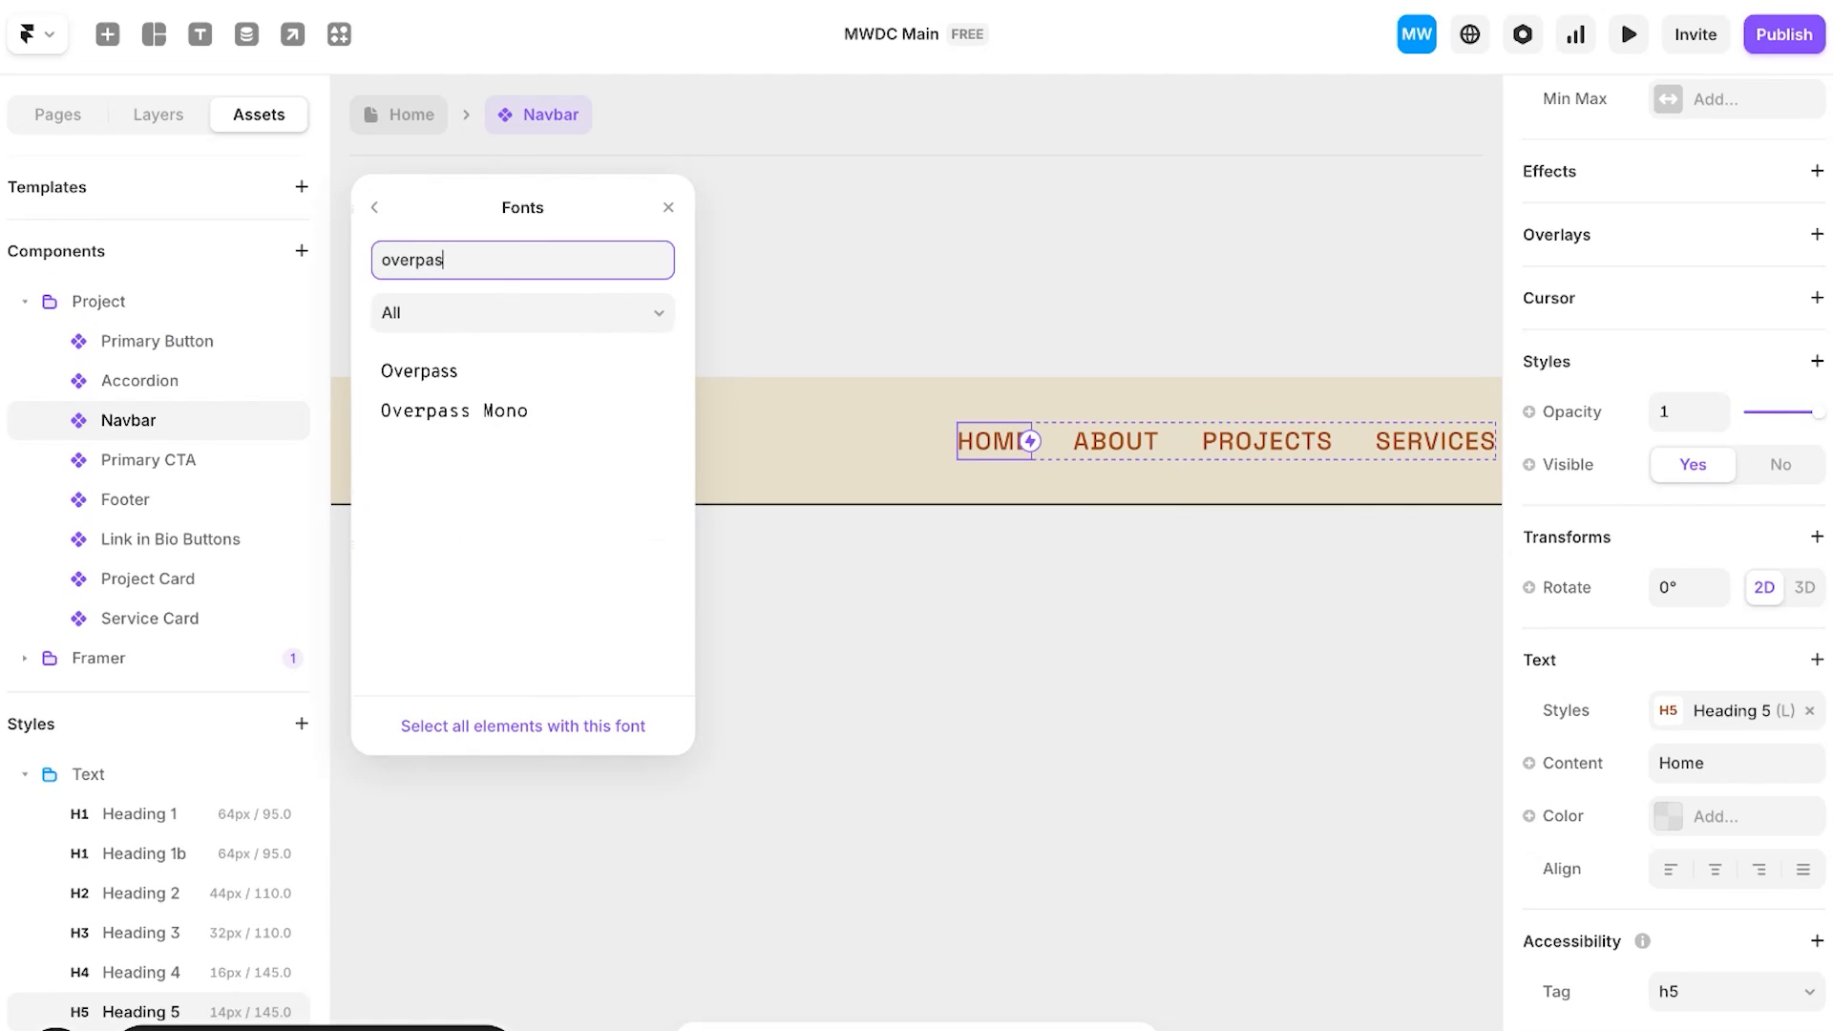
{"action": "left_click", "coordinate": [479, 409]}
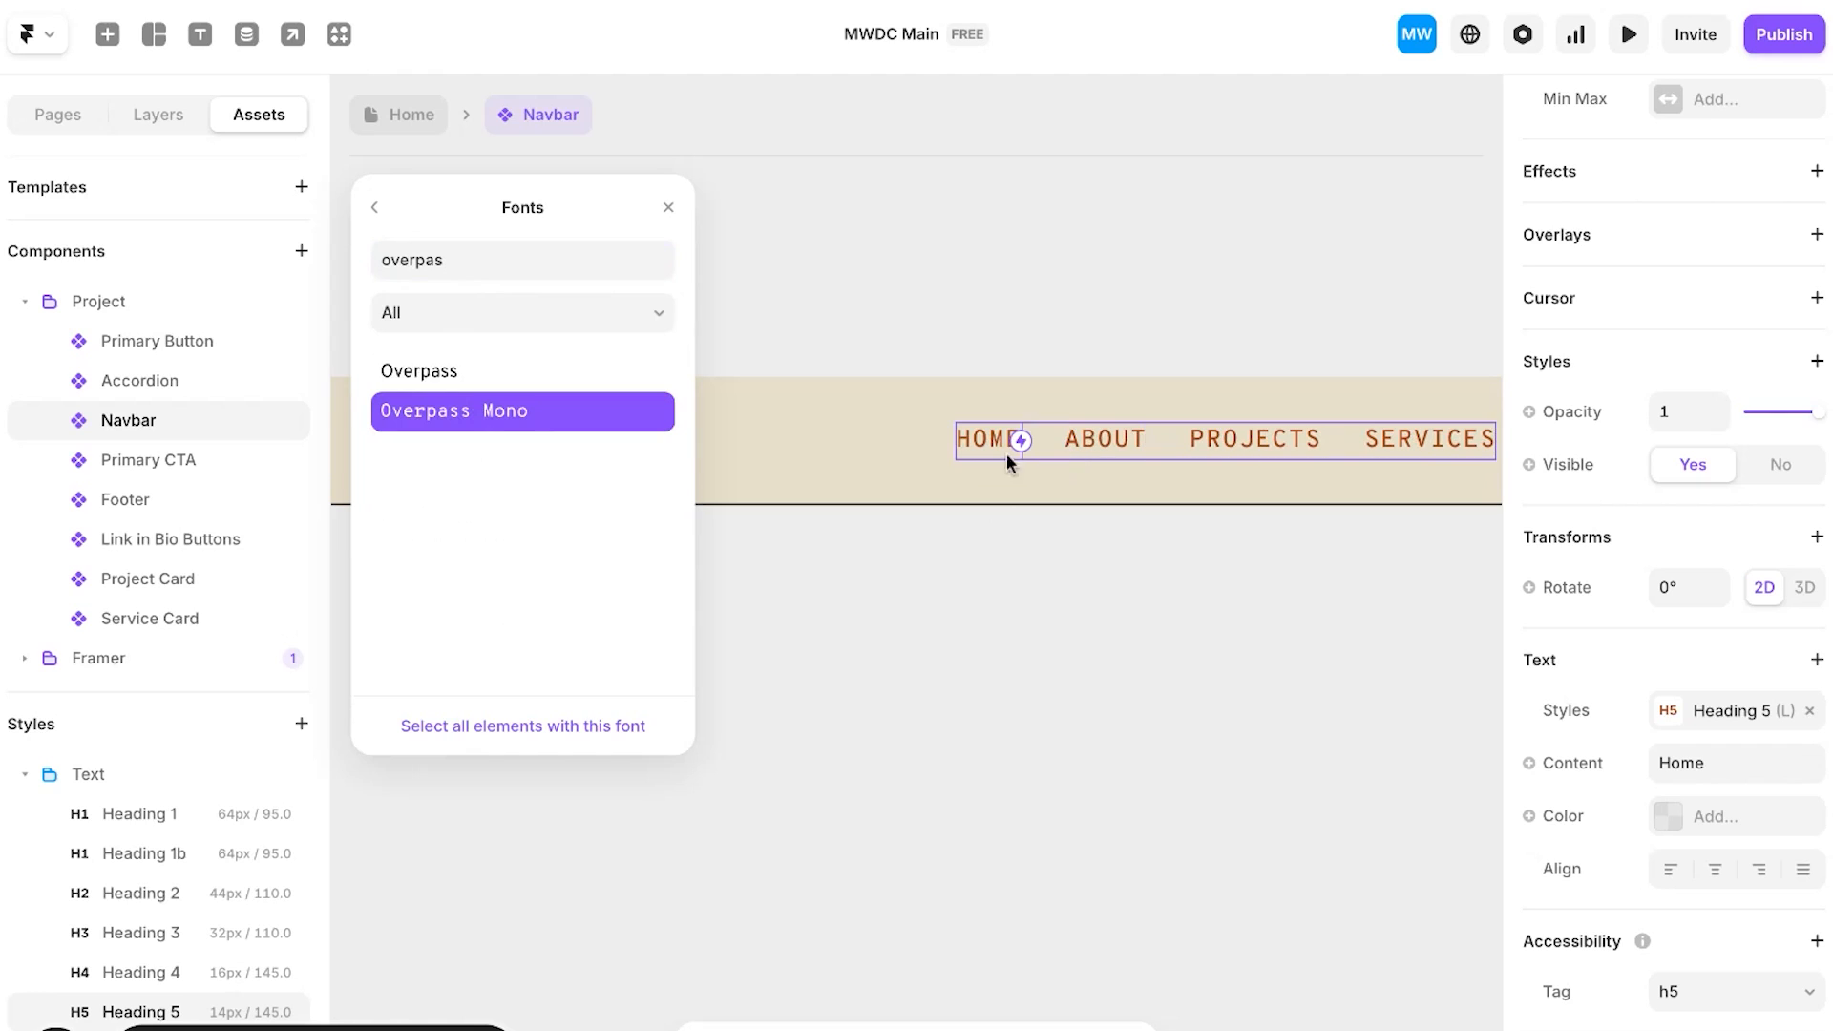
{"action": "left_click", "coordinate": [1033, 648]}
Step: Examine the link font and layout in the navbar's tablet and mobile variants, both closed and clicked
{"action": "scroll", "coordinate": [1033, 648], "scroll_direction": "down", "scroll_amount": 5}
{"action": "scroll", "coordinate": [1031, 646], "scroll_direction": "right", "scroll_amount": 5}
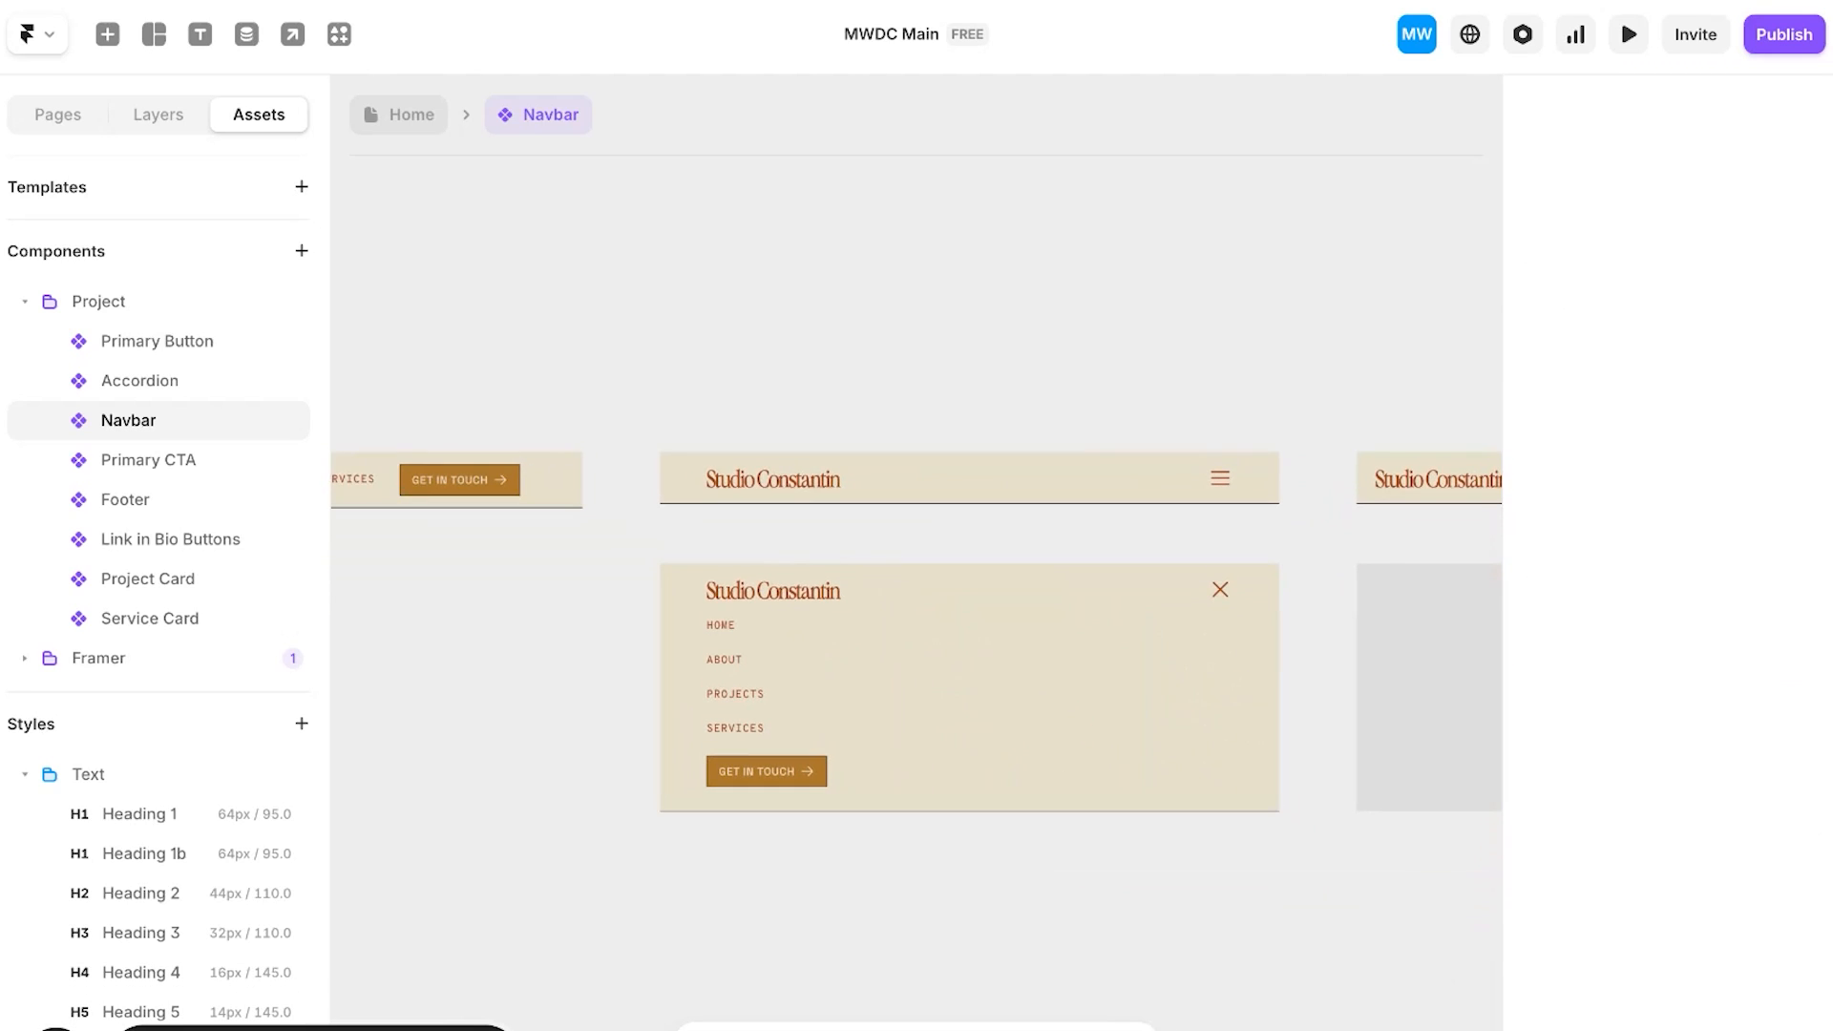
{"action": "scroll", "coordinate": [1089, 589], "scroll_direction": "up", "scroll_amount": 5}
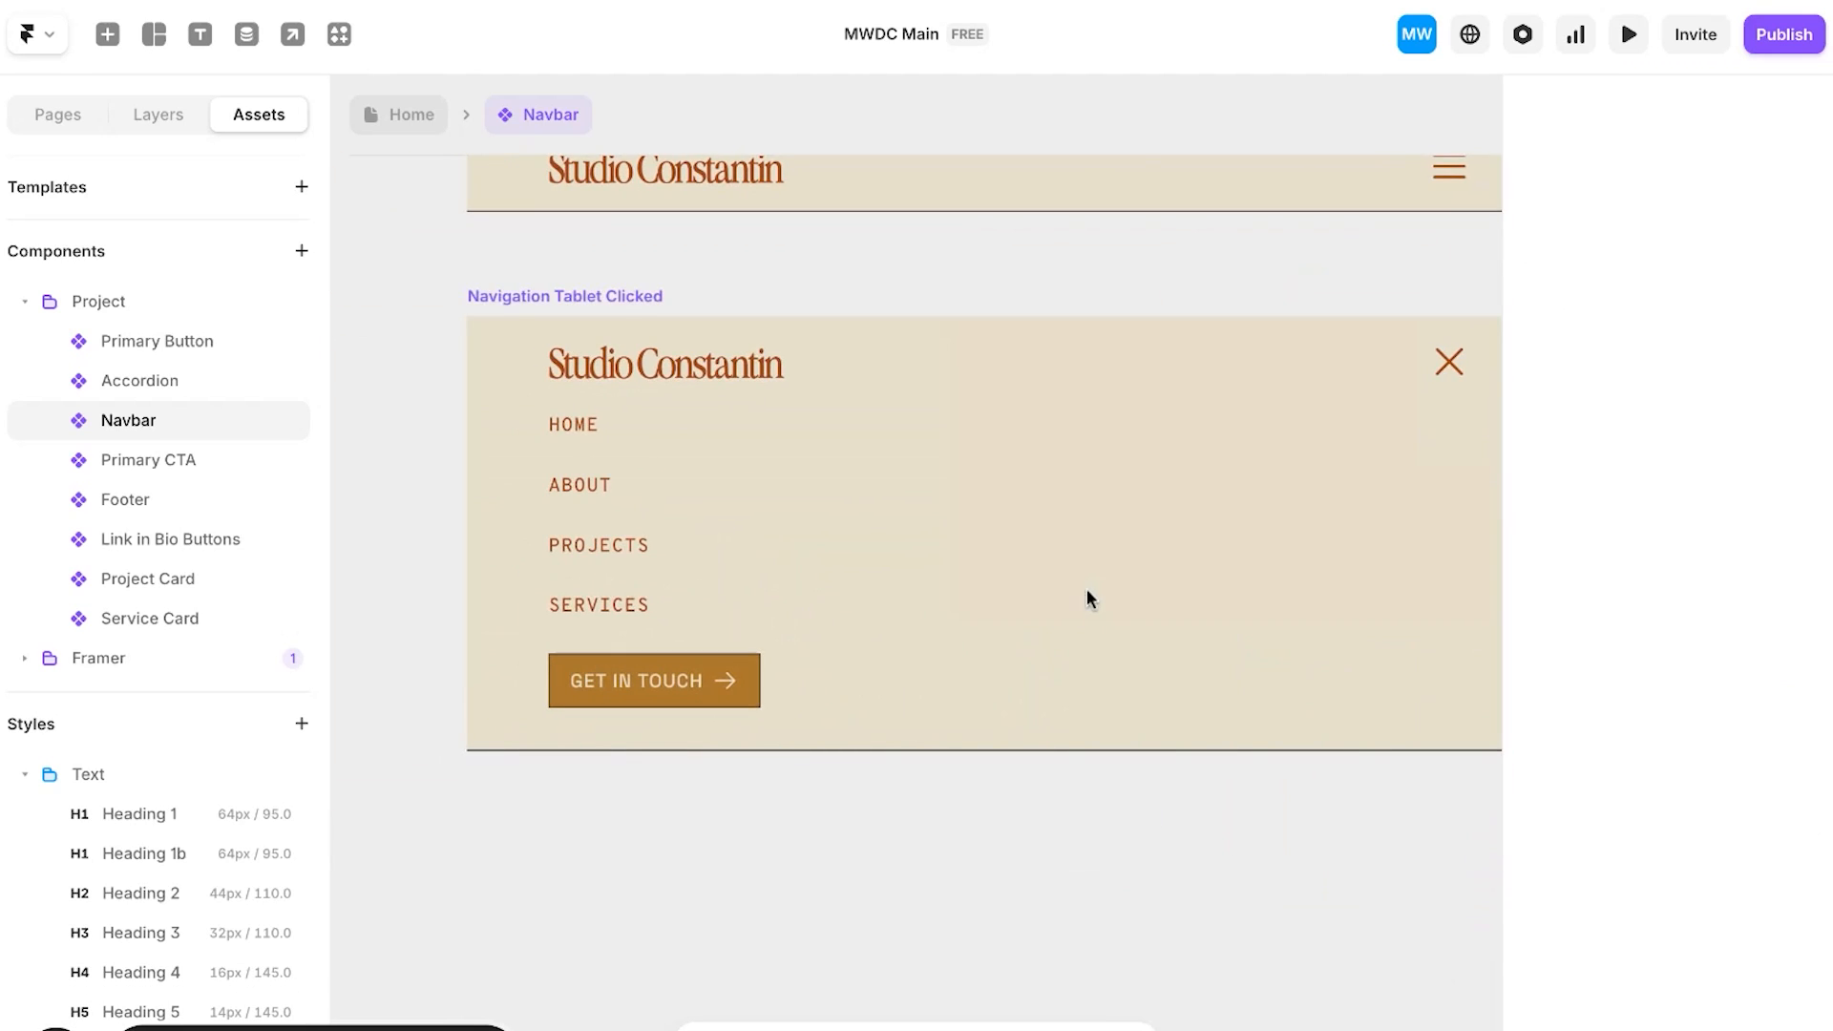
{"action": "scroll", "coordinate": [741, 372], "scroll_direction": "up", "scroll_amount": 3}
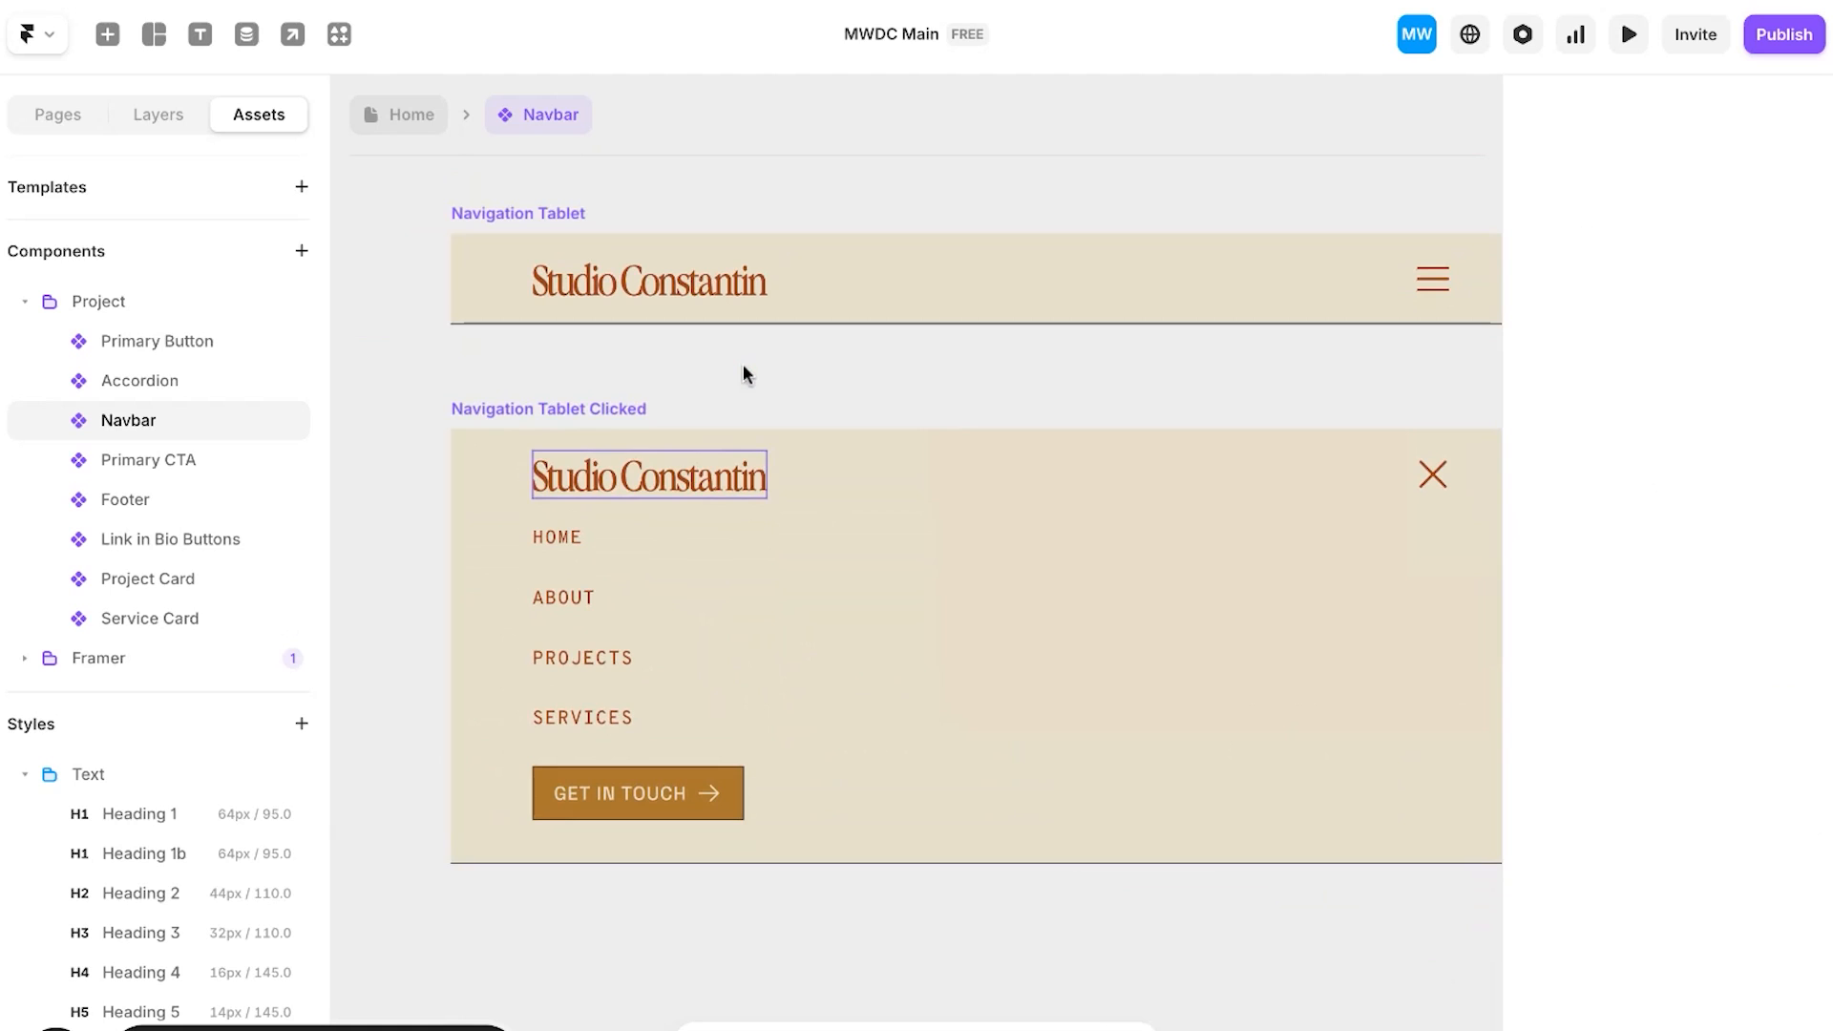
{"action": "scroll", "coordinate": [700, 513], "scroll_direction": "right", "scroll_amount": 2}
{"action": "scroll", "coordinate": [700, 514], "scroll_direction": "down", "scroll_amount": 1}
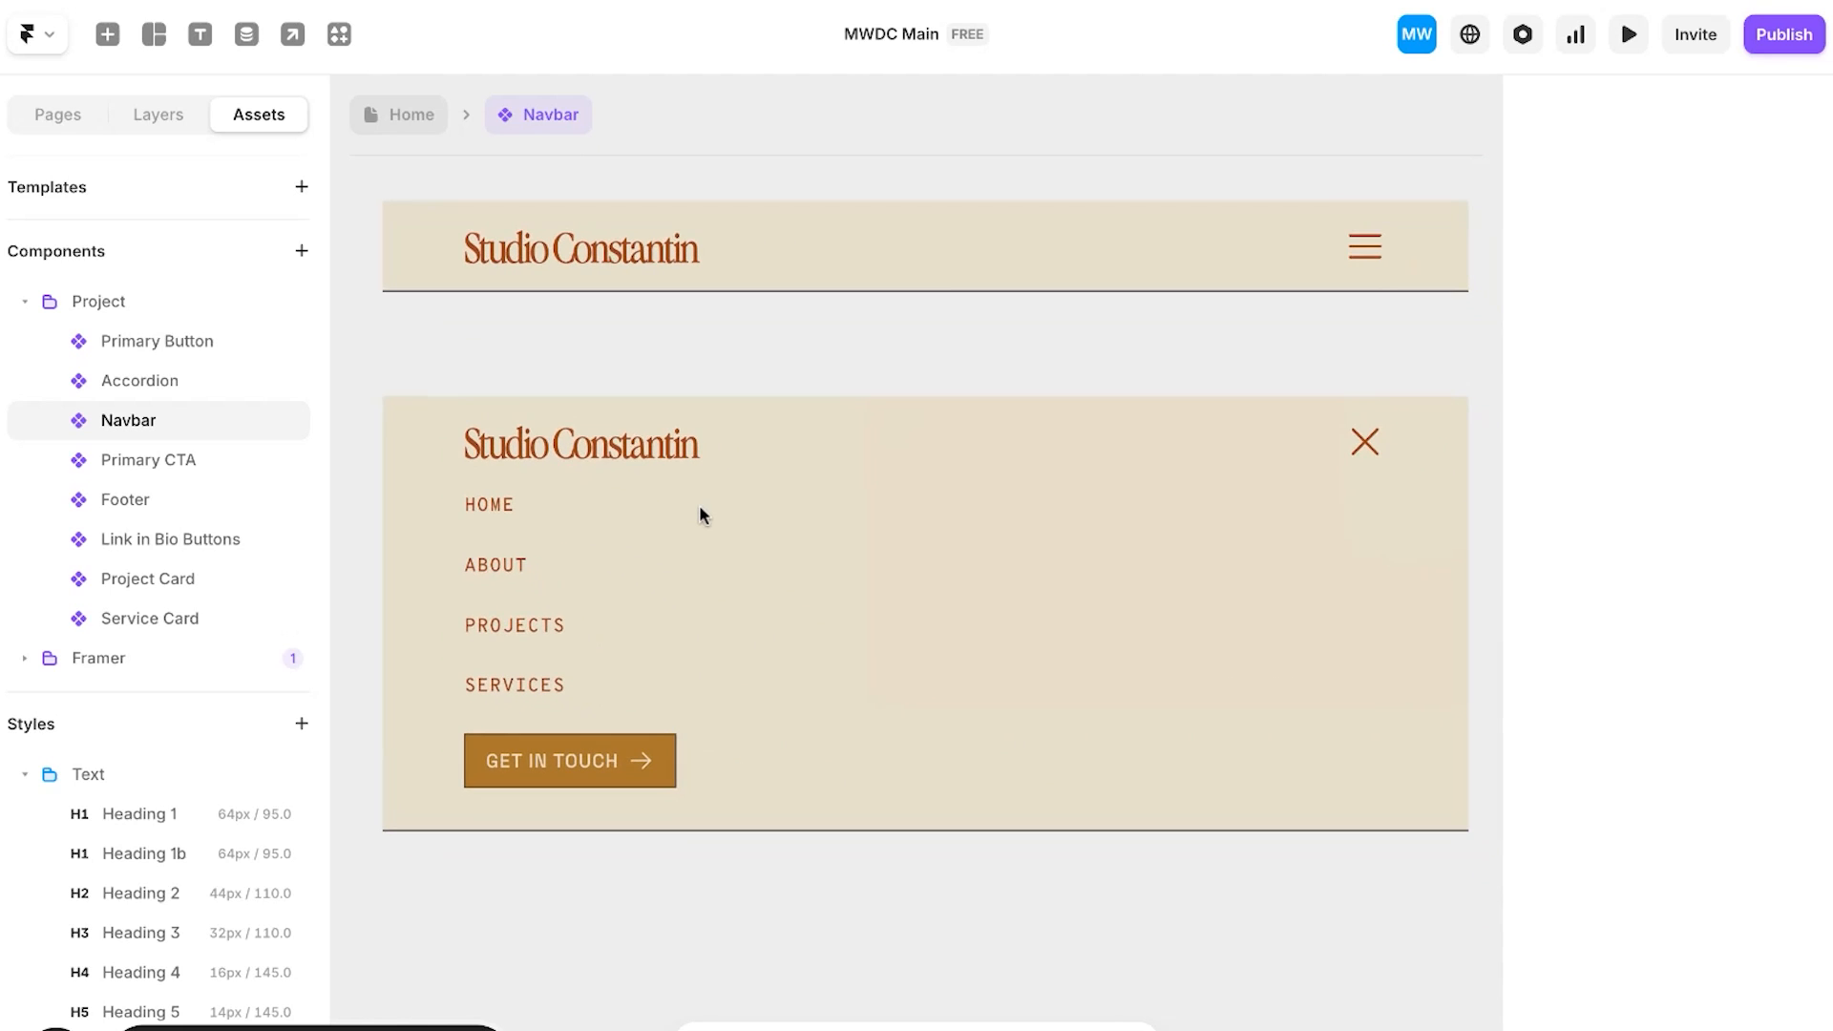
{"action": "scroll", "coordinate": [701, 573], "scroll_direction": "right", "scroll_amount": 8}
{"action": "scroll", "coordinate": [701, 573], "scroll_direction": "up", "scroll_amount": 3}
{"action": "scroll", "coordinate": [701, 579], "scroll_direction": "down", "scroll_amount": 3}
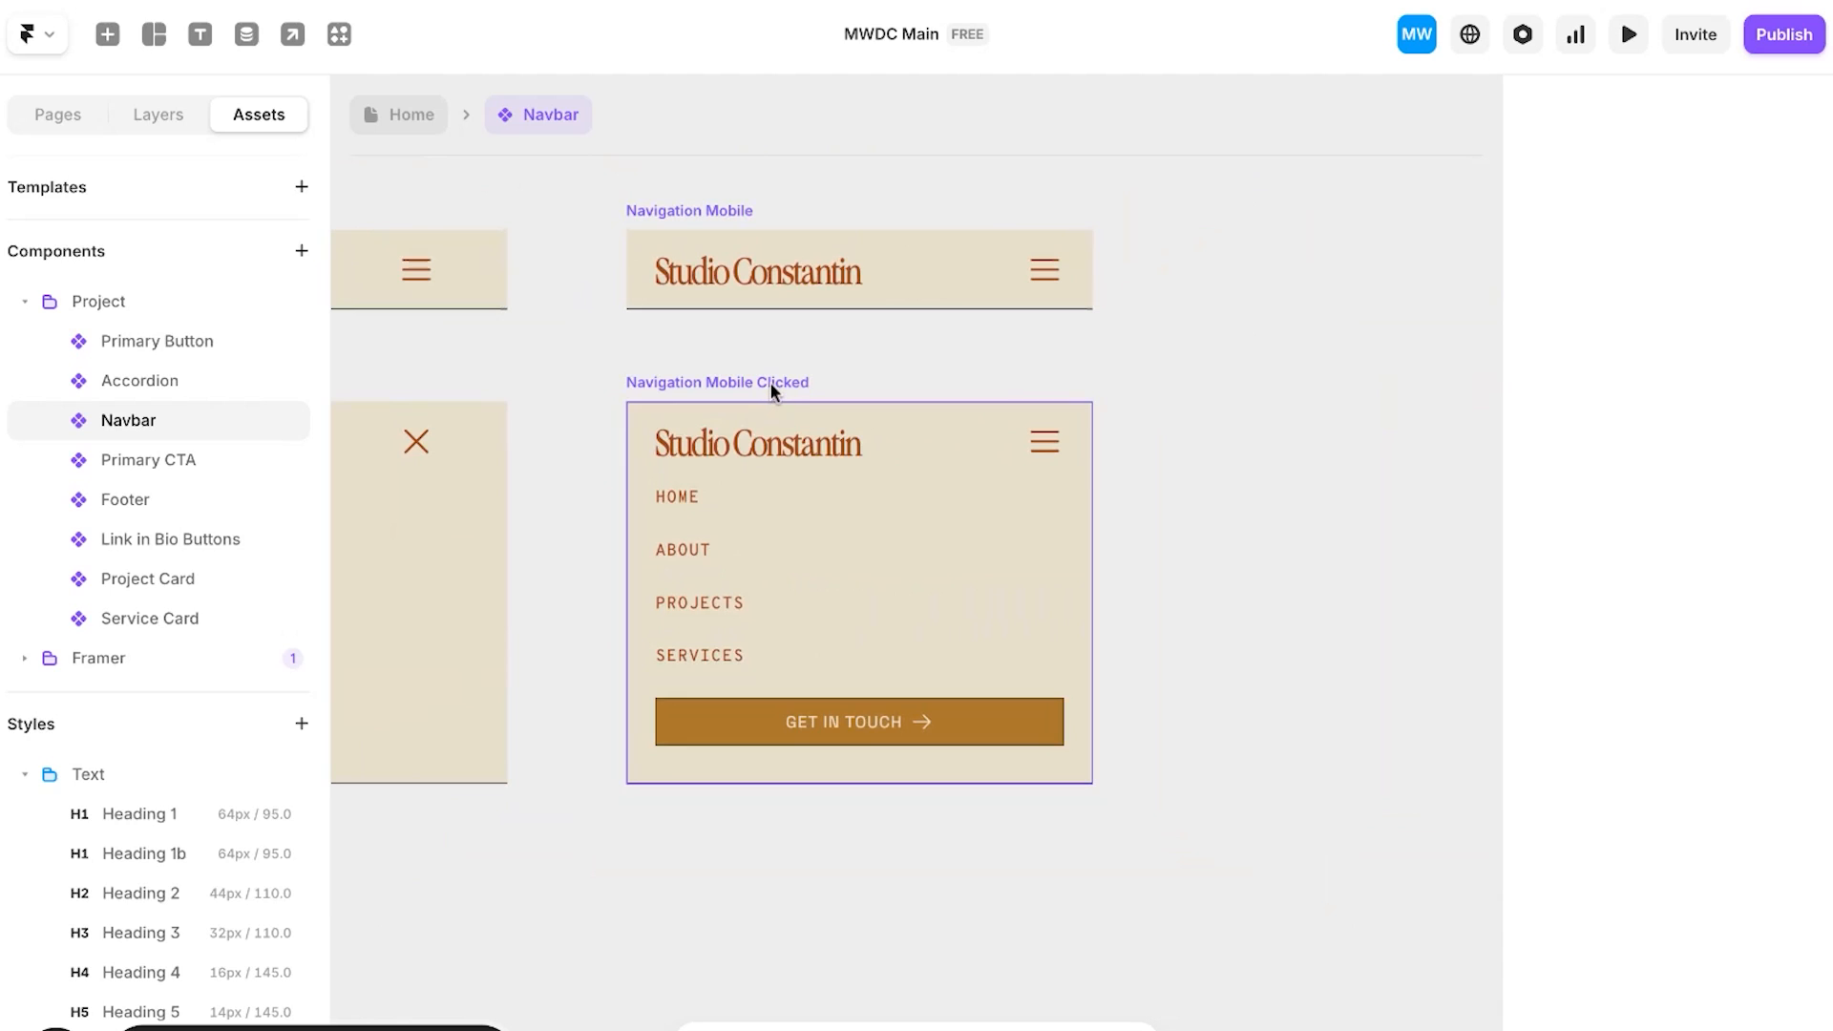
Step: Recolor the dark bottom border of the navbar's primary desktop variant with a brand color
{"action": "scroll", "coordinate": [771, 382], "scroll_direction": "left", "scroll_amount": 10}
{"action": "scroll", "coordinate": [771, 382], "scroll_direction": "down", "scroll_amount": 1}
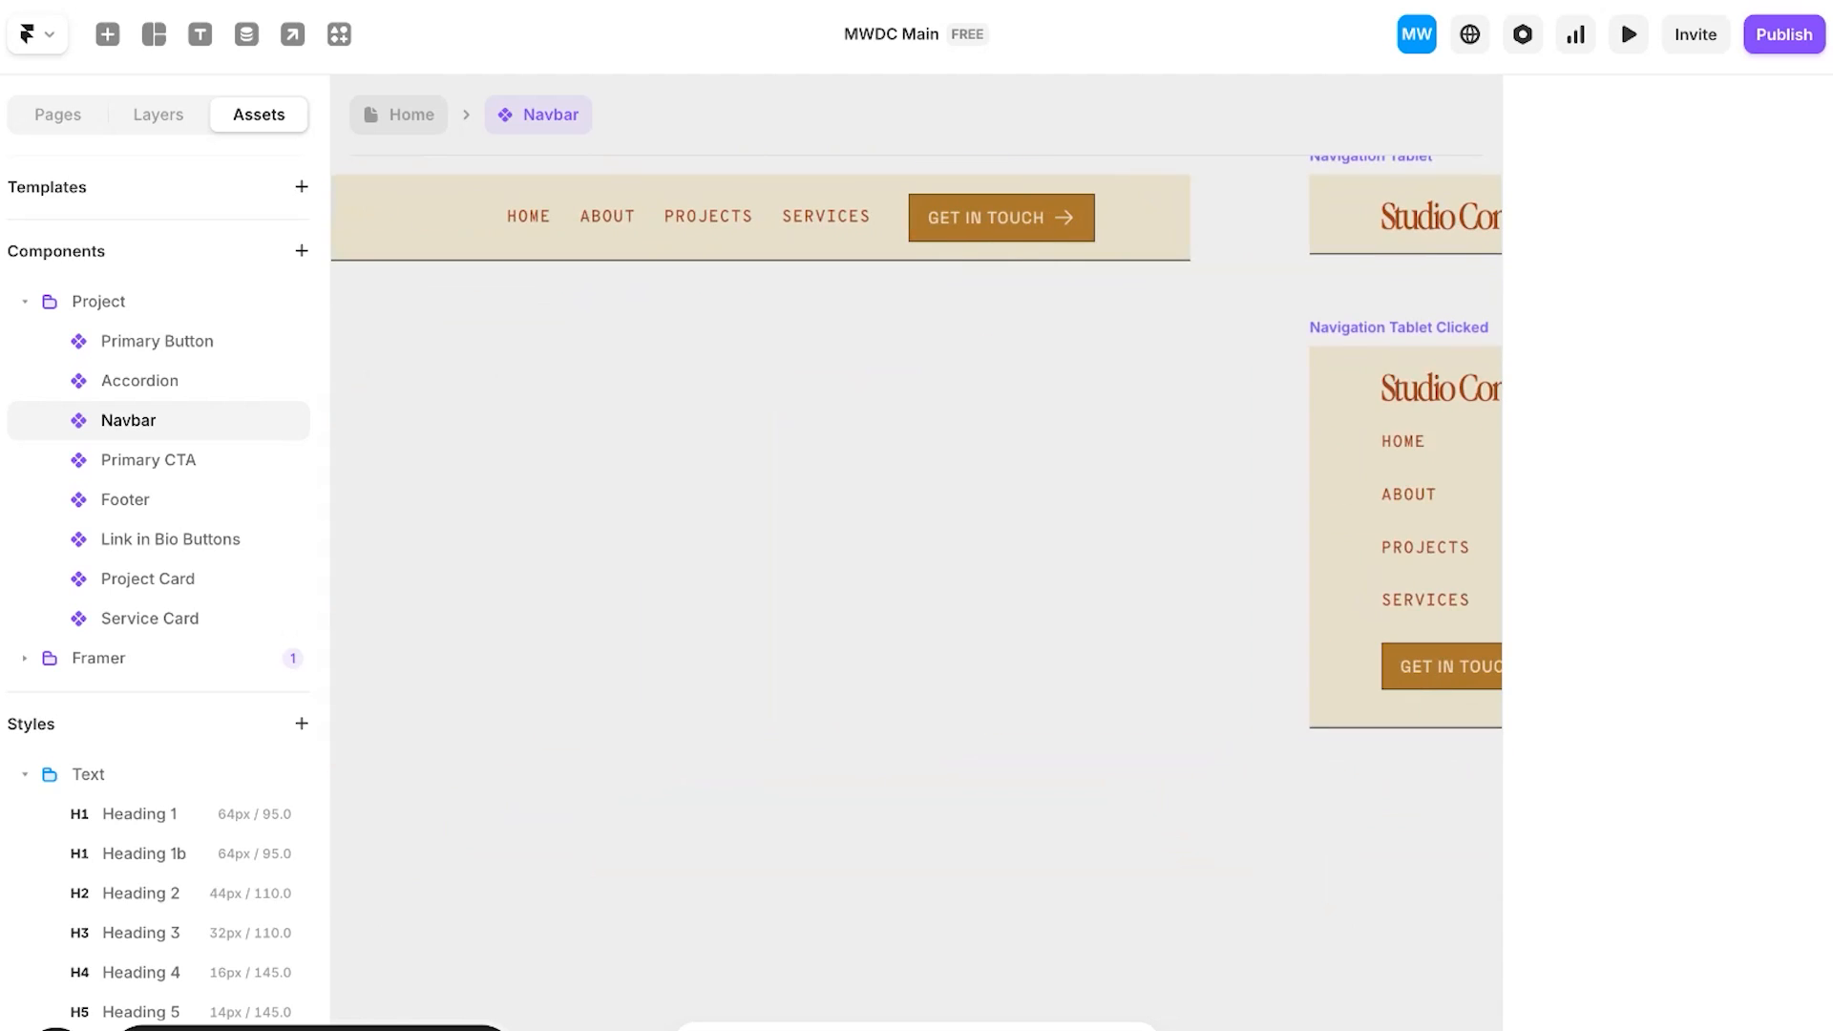
{"action": "scroll", "coordinate": [764, 477], "scroll_direction": "left", "scroll_amount": 10}
{"action": "scroll", "coordinate": [668, 382], "scroll_direction": "up", "scroll_amount": 2}
{"action": "left_click", "coordinate": [569, 298]}
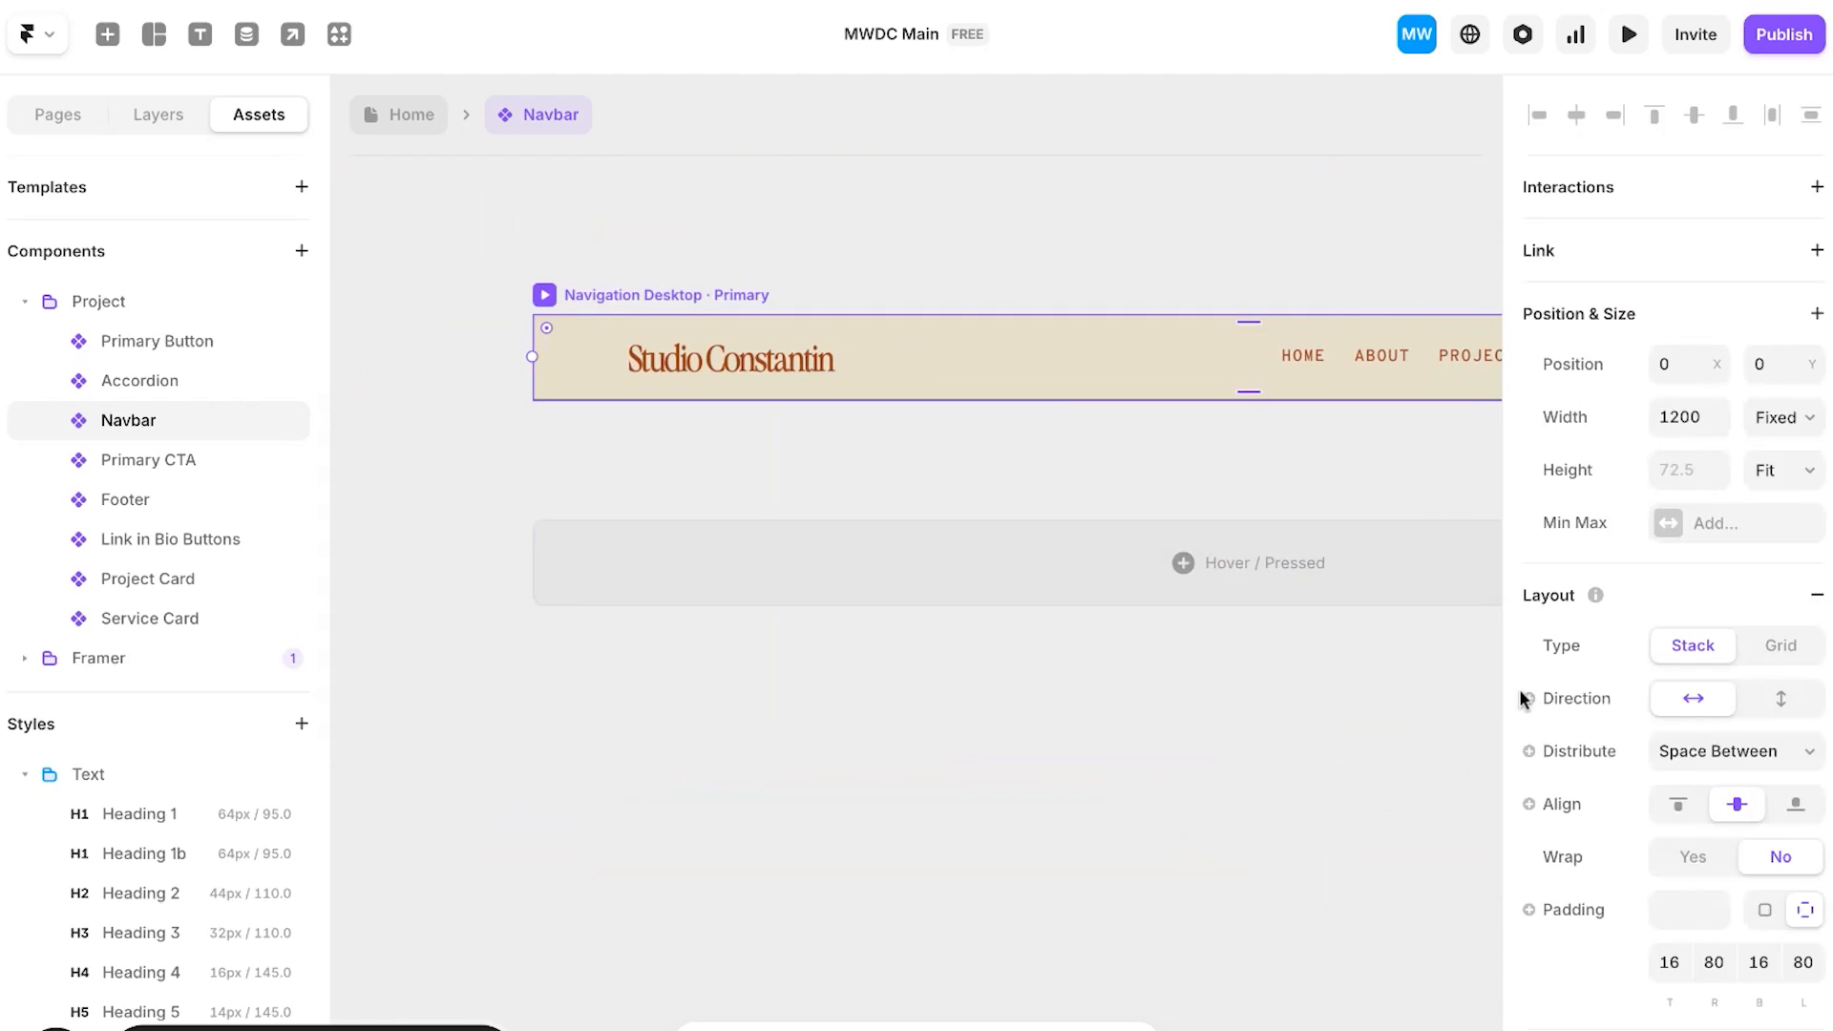
{"action": "scroll", "coordinate": [1524, 700], "scroll_direction": "down", "scroll_amount": 5}
{"action": "left_click", "coordinate": [1690, 867]}
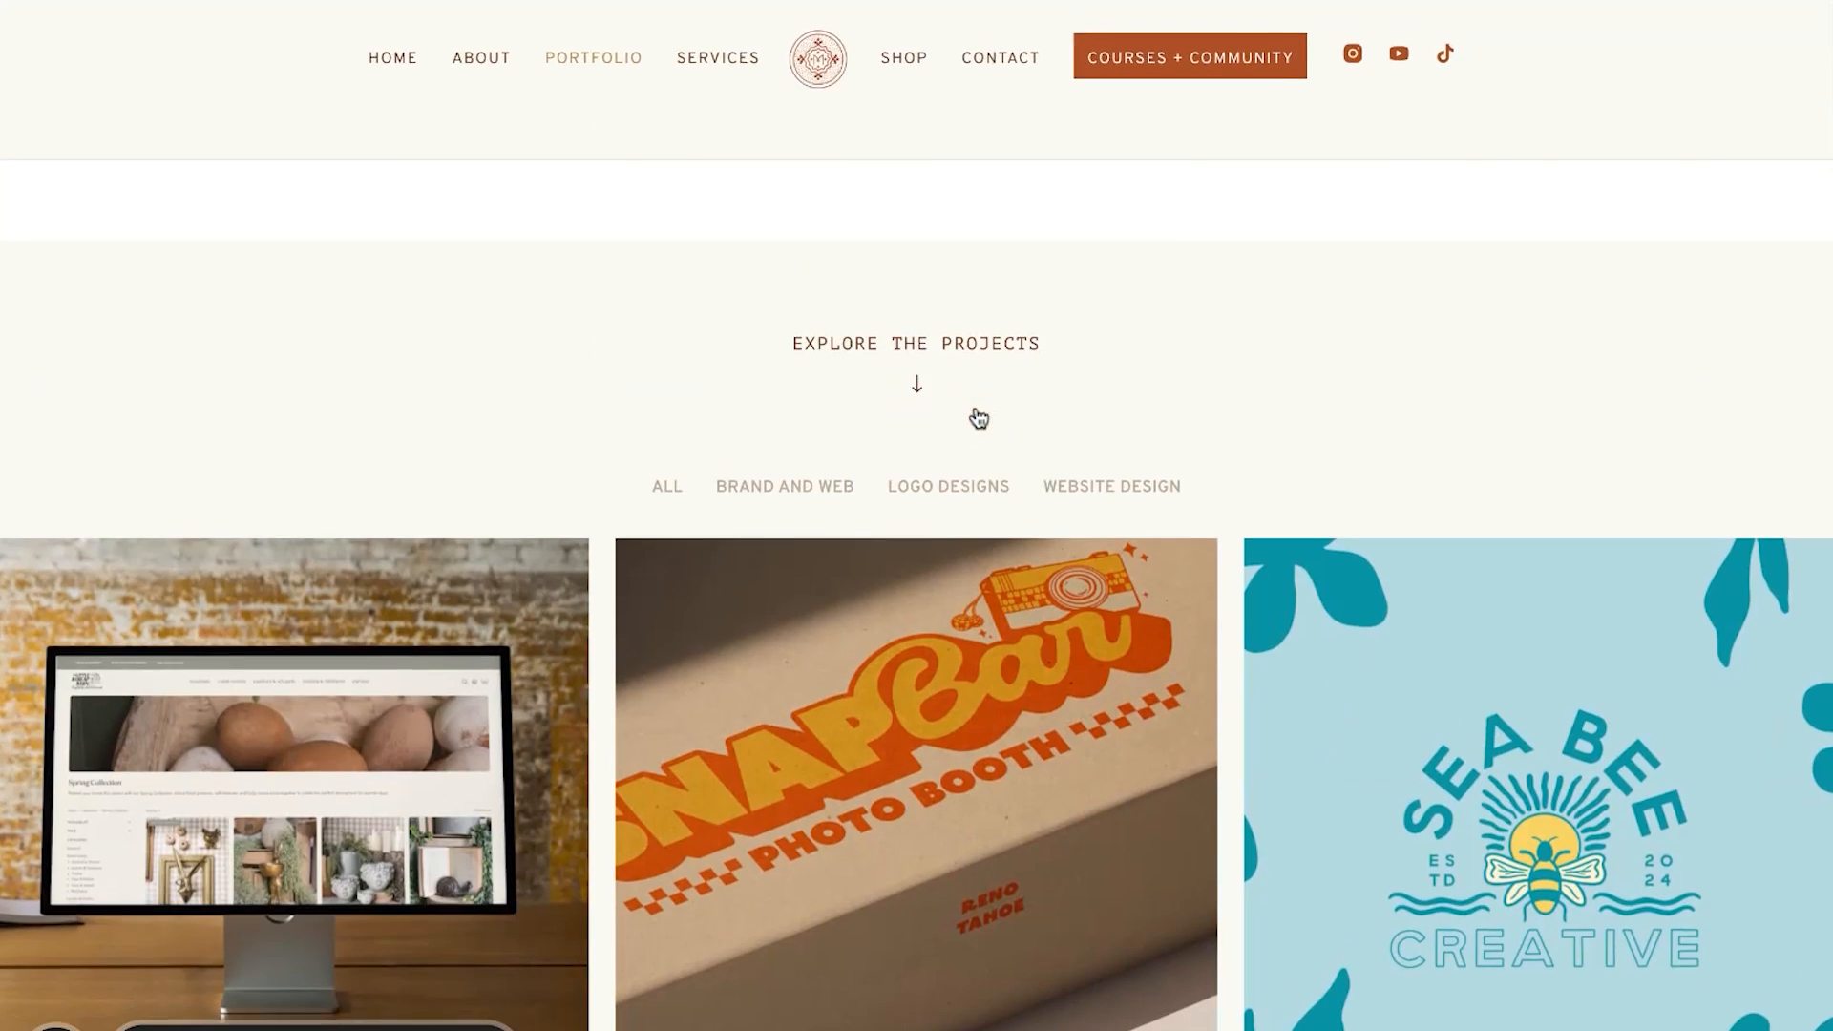
Step: Switch to the existing brand website and examine its navigation and home page sections for reference
{"action": "scroll", "coordinate": [834, 133], "scroll_direction": "down", "scroll_amount": 1}
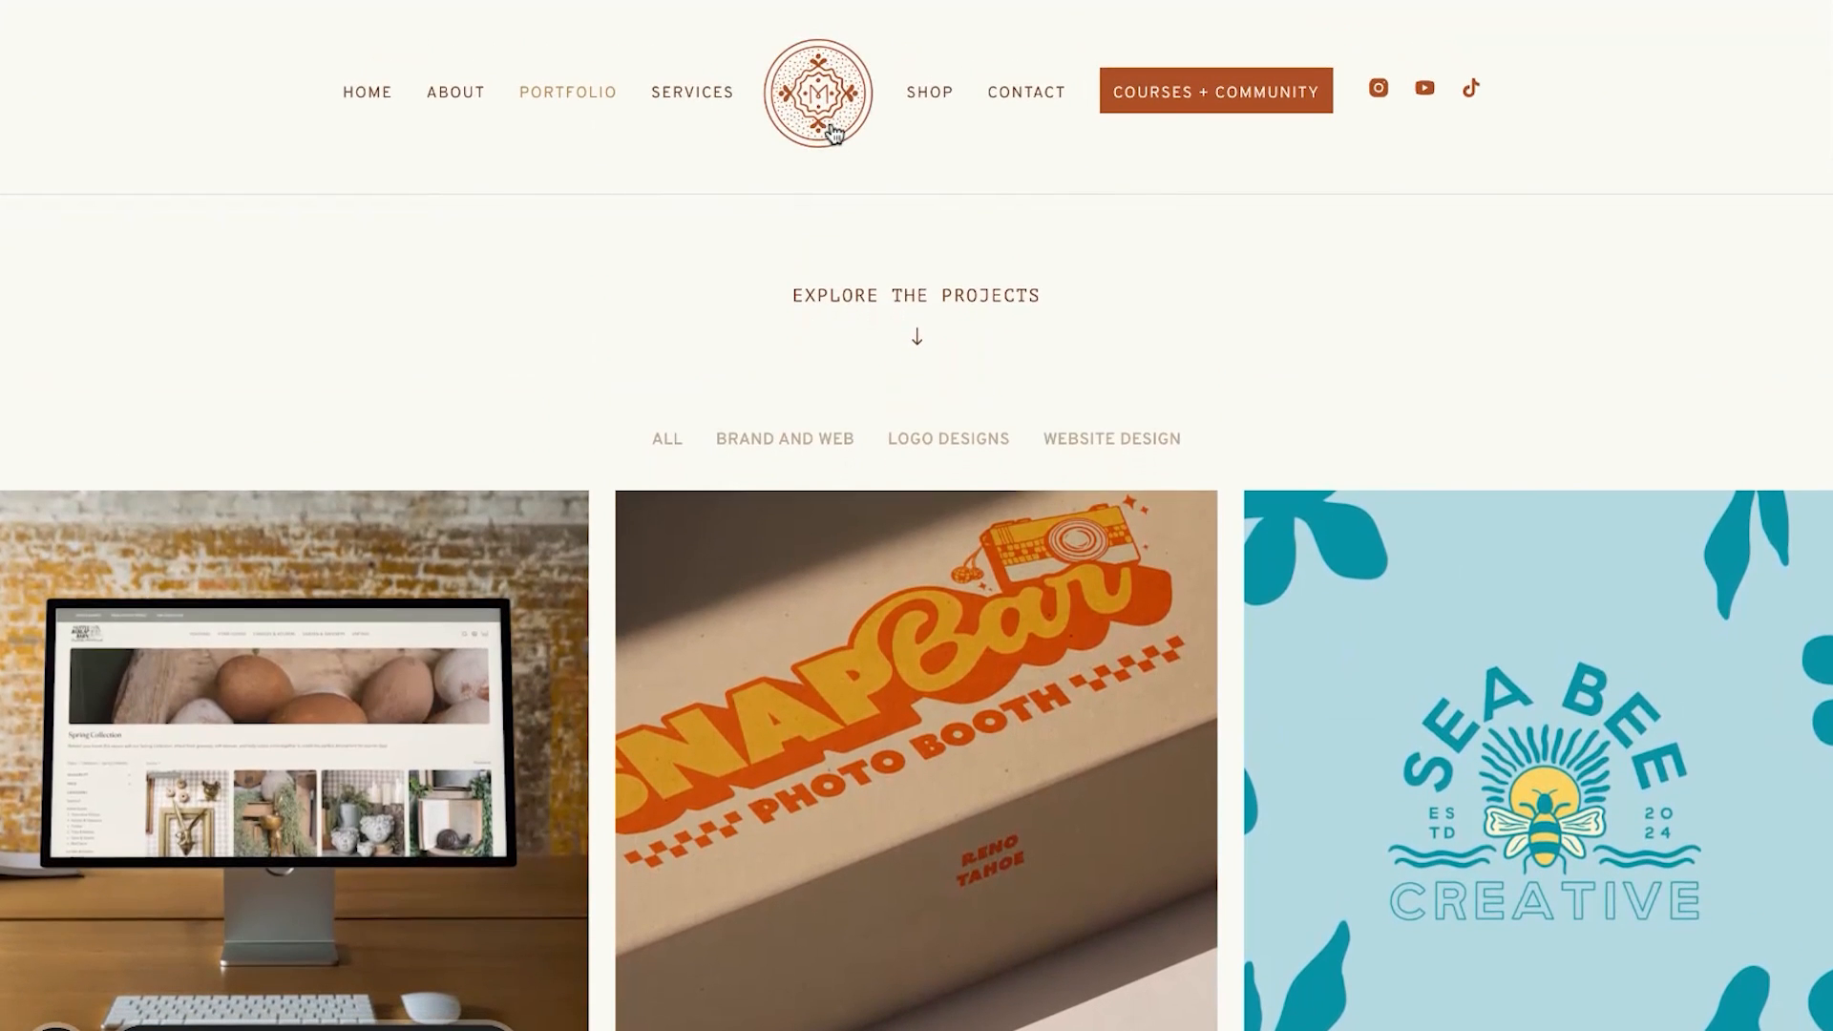
{"action": "left_click", "coordinate": [831, 133]}
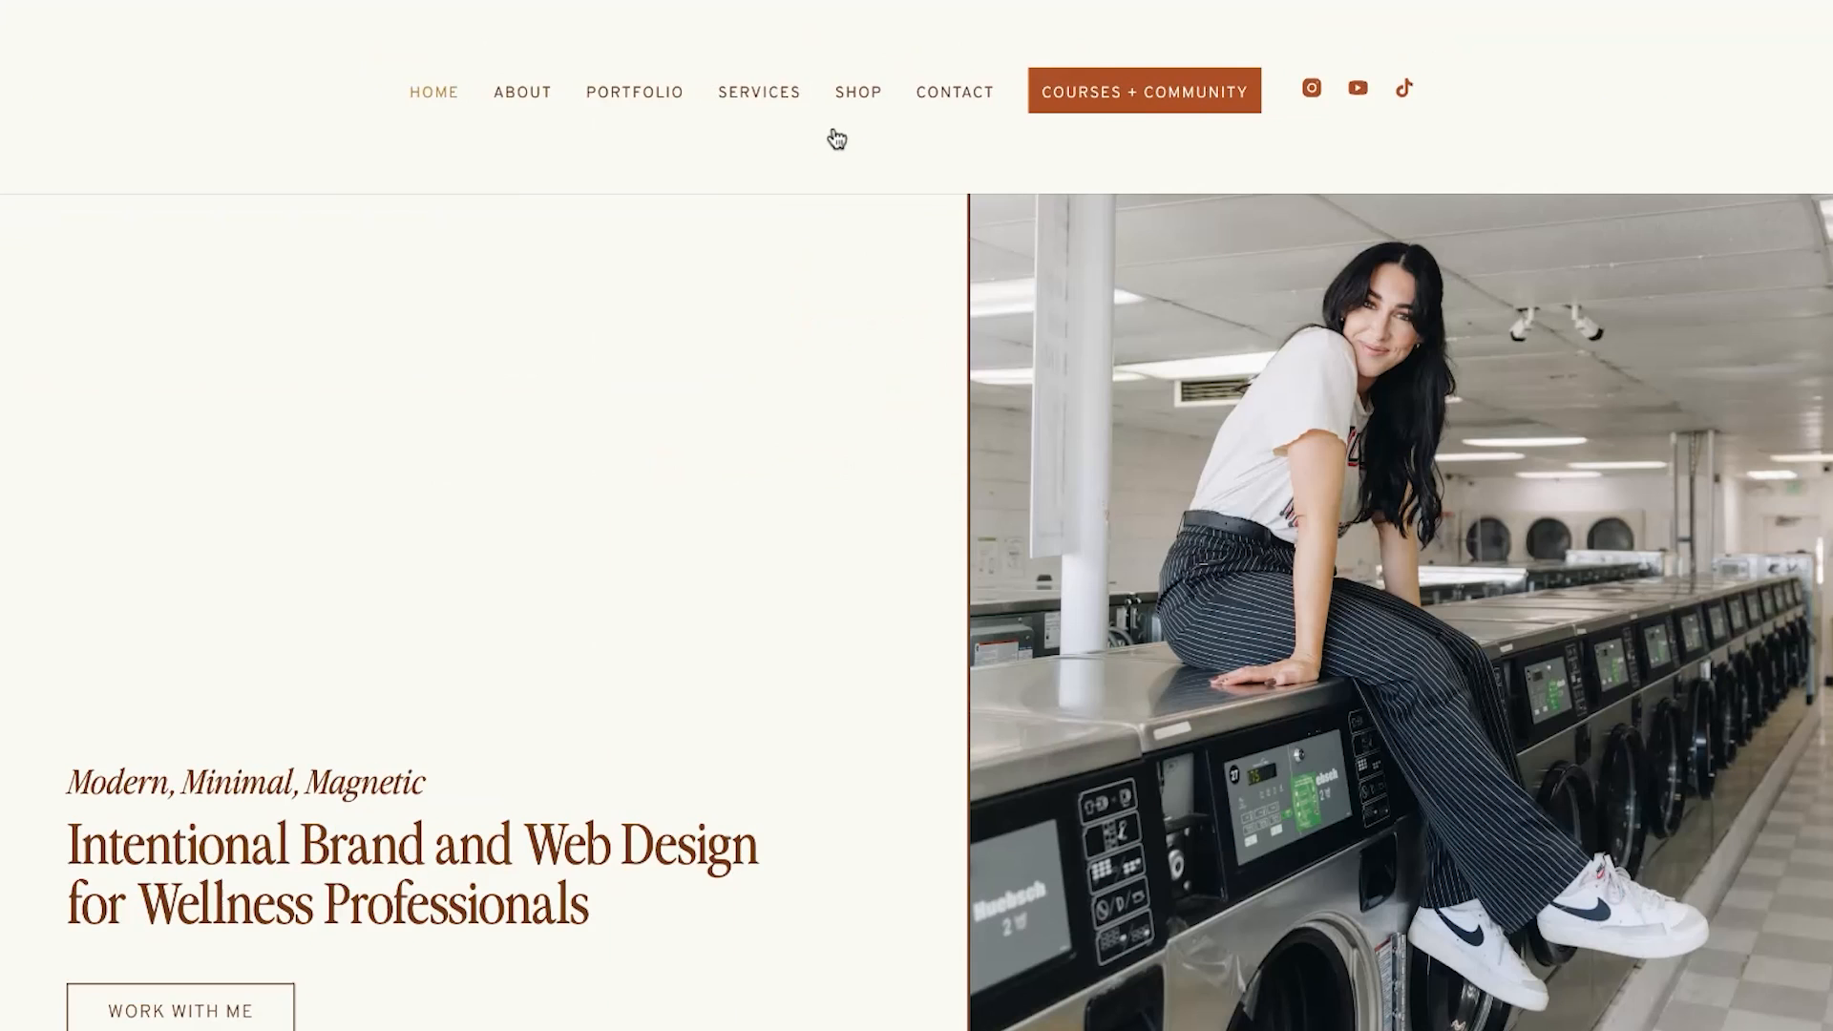
{"action": "scroll", "coordinate": [964, 520], "scroll_direction": "down", "scroll_amount": 8}
{"action": "scroll", "coordinate": [963, 525], "scroll_direction": "down", "scroll_amount": 10}
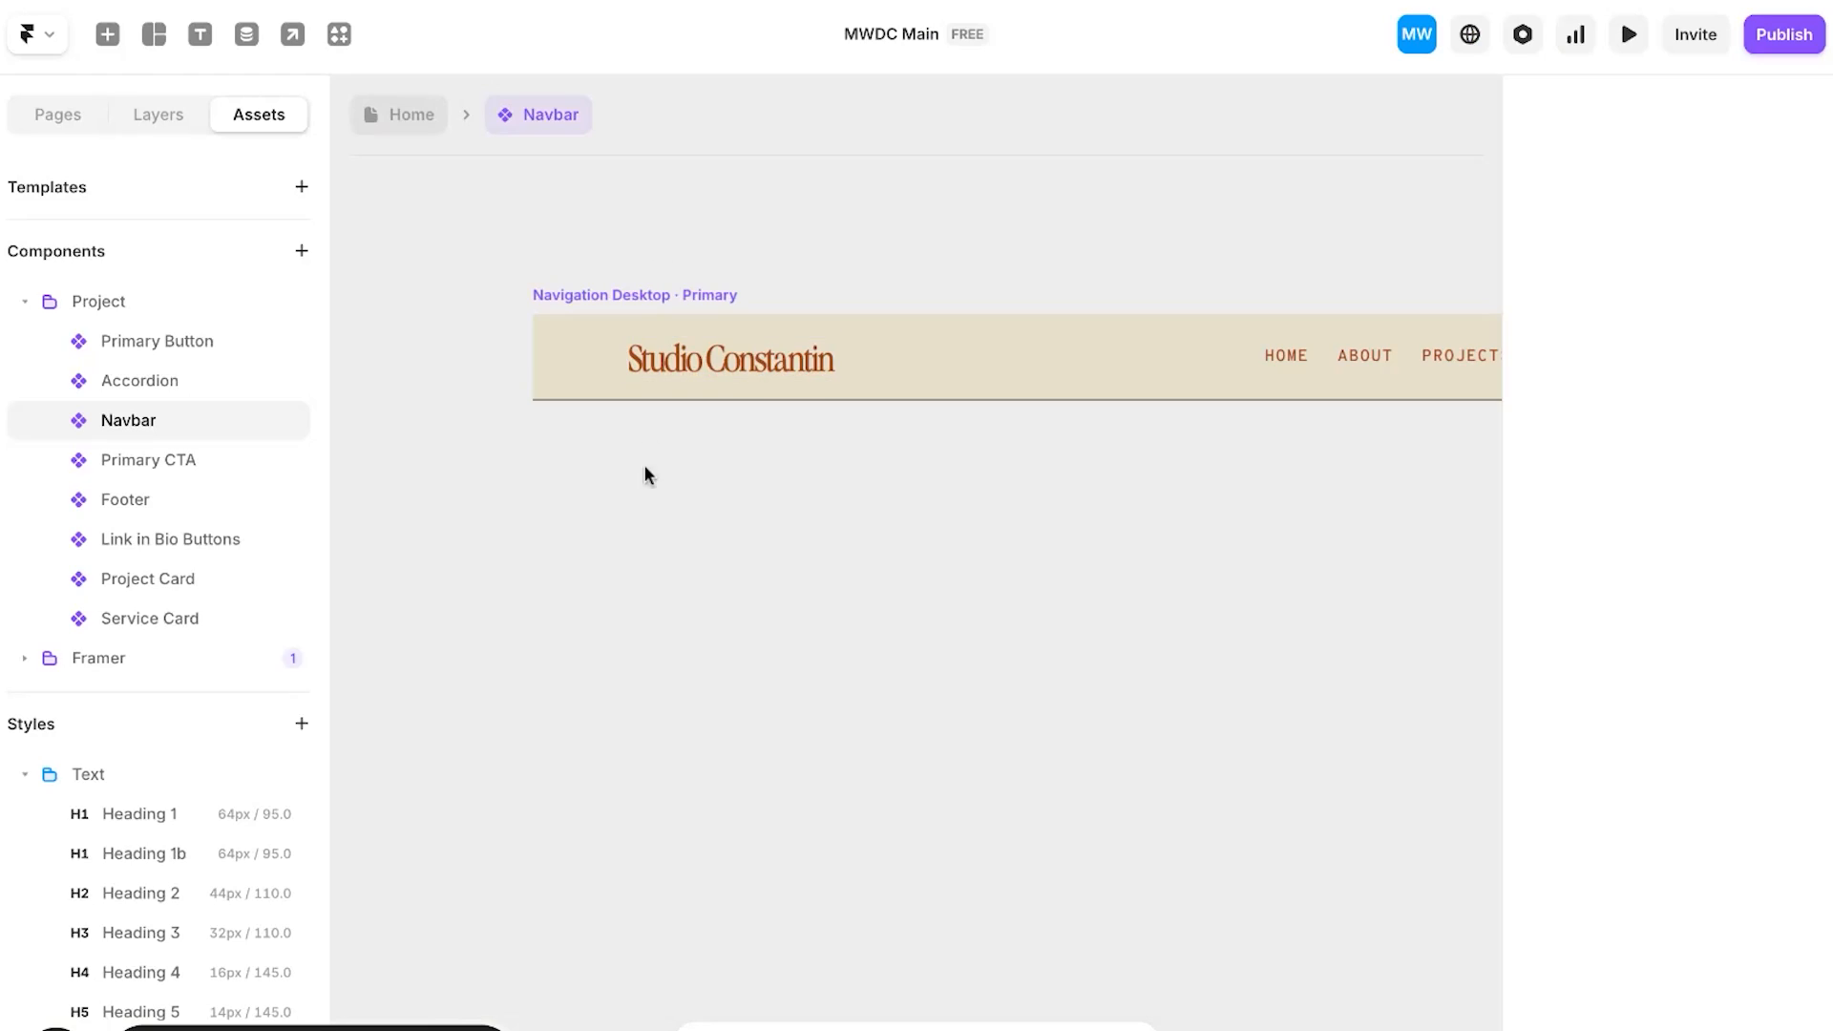
Step: Open the Primary CTA component in Framer and change the desktop variant's dark background to the Dark 1 color style
{"action": "left_click", "coordinate": [174, 461]}
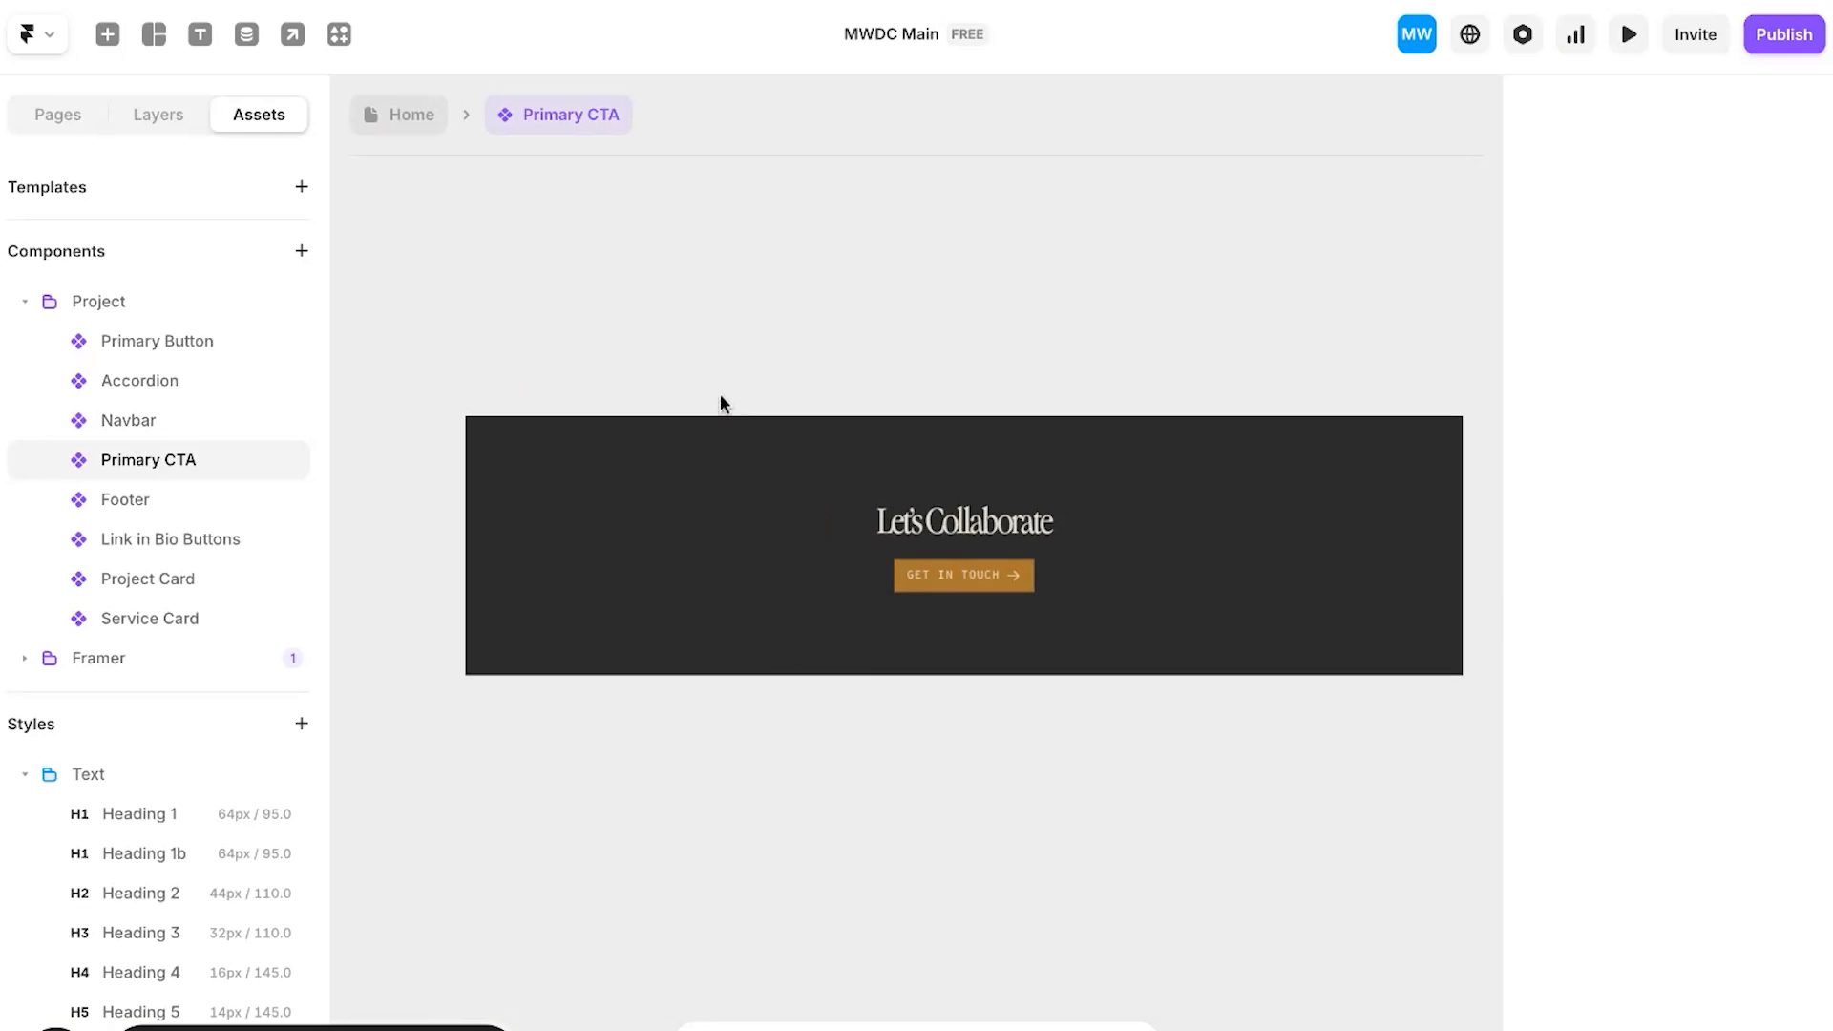
{"action": "left_click", "coordinate": [628, 422]}
{"action": "scroll", "coordinate": [1571, 642], "scroll_direction": "down", "scroll_amount": 5}
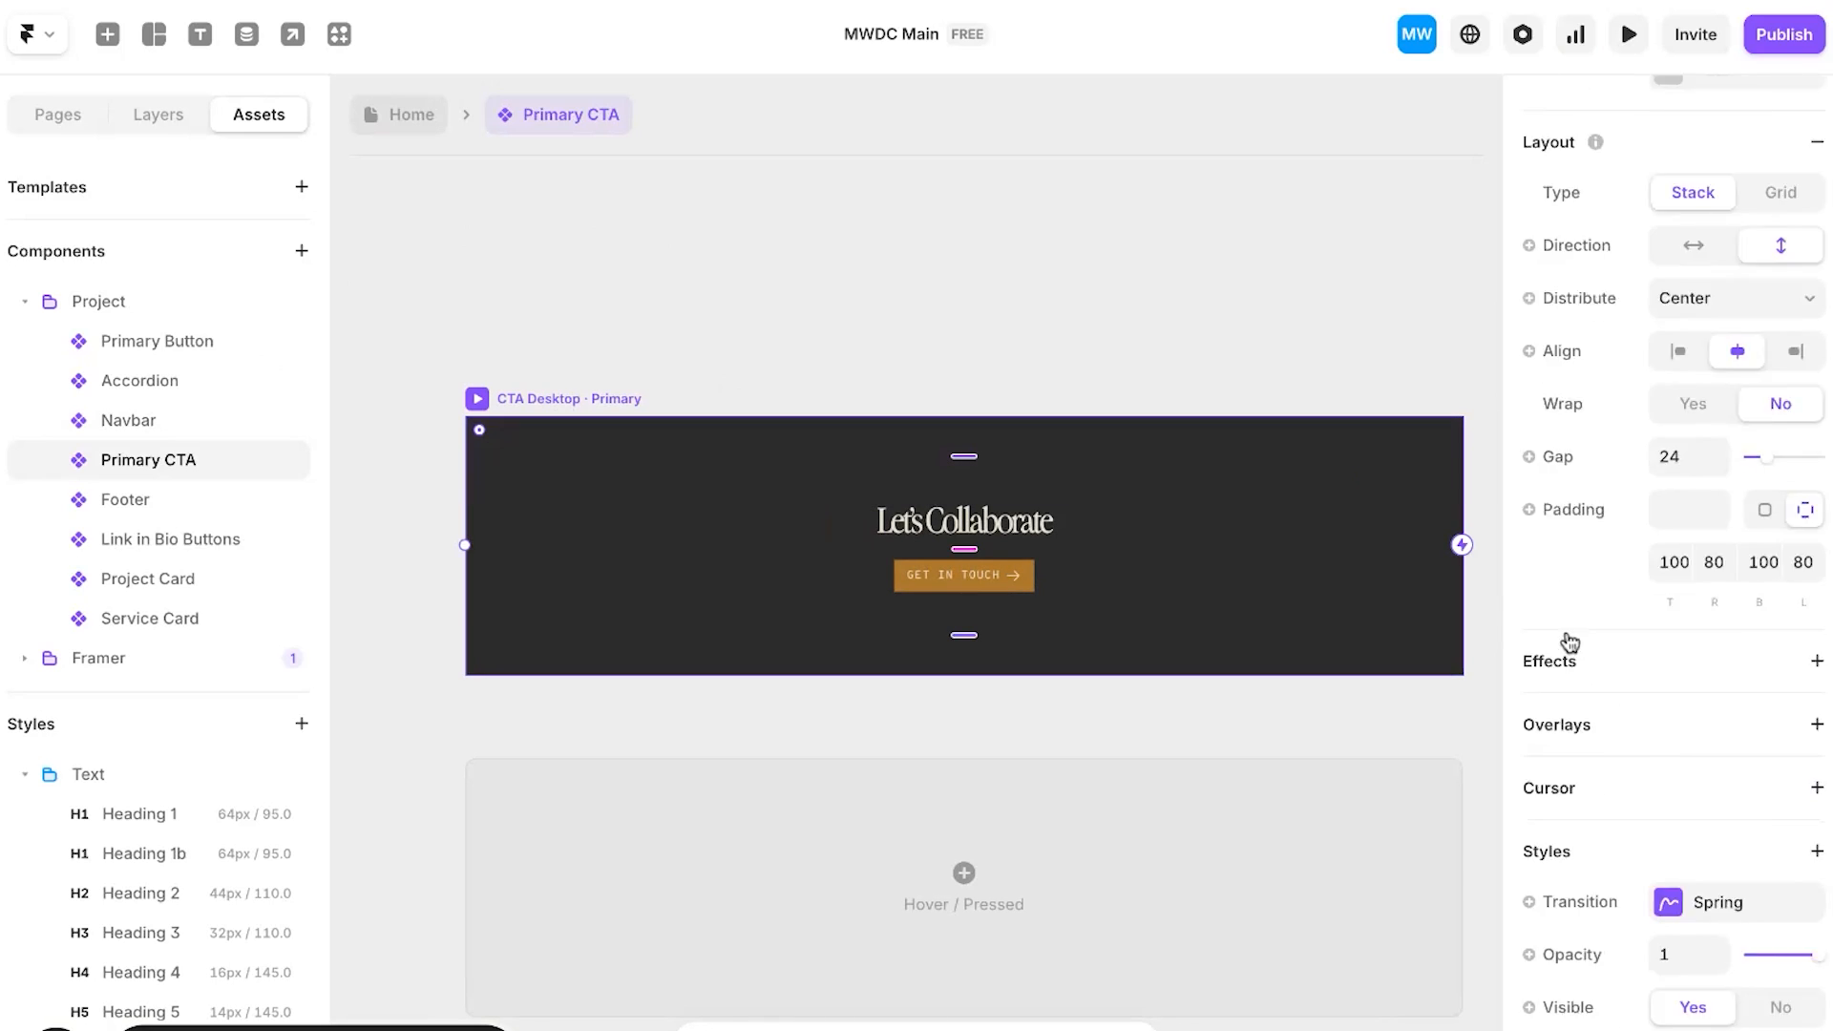
{"action": "scroll", "coordinate": [1571, 642], "scroll_direction": "down", "scroll_amount": 6}
{"action": "left_click", "coordinate": [1667, 867]}
{"action": "left_click", "coordinate": [1233, 878]}
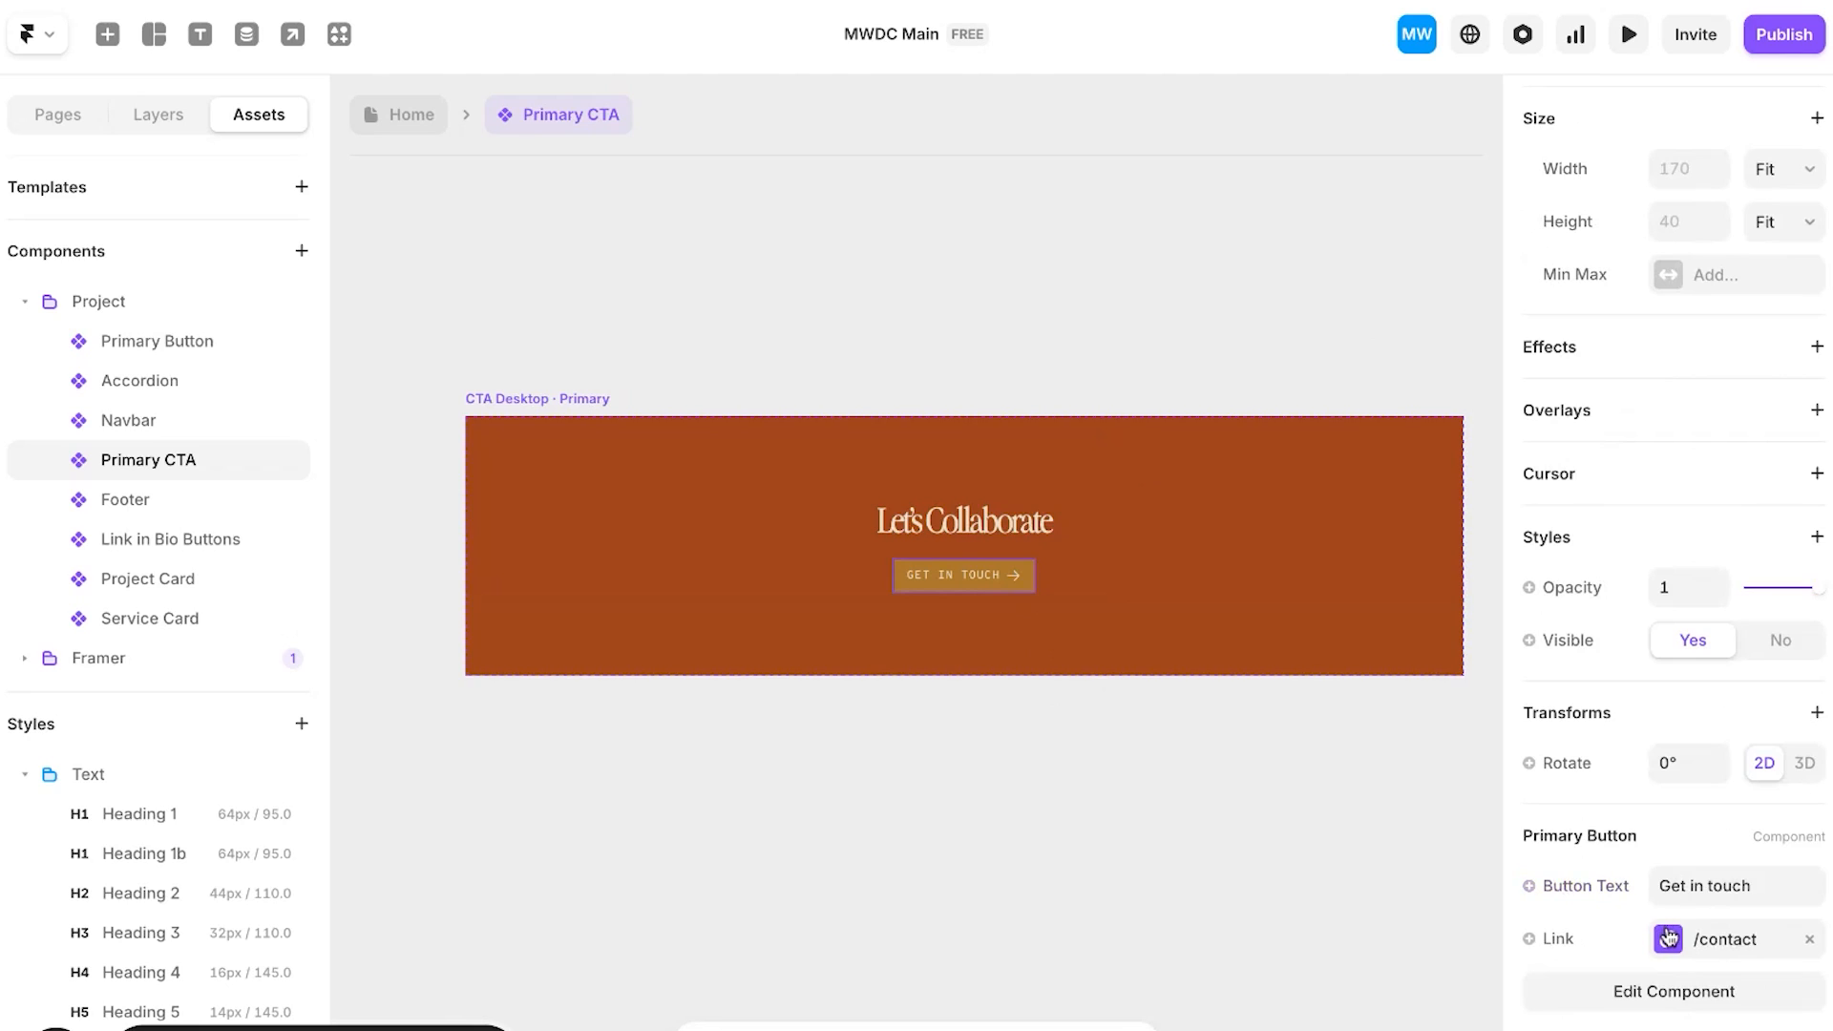
Step: Look at the primary and hover variants of the CTA's Primary Button and return to the Home page
{"action": "double_click", "coordinate": [1017, 571]}
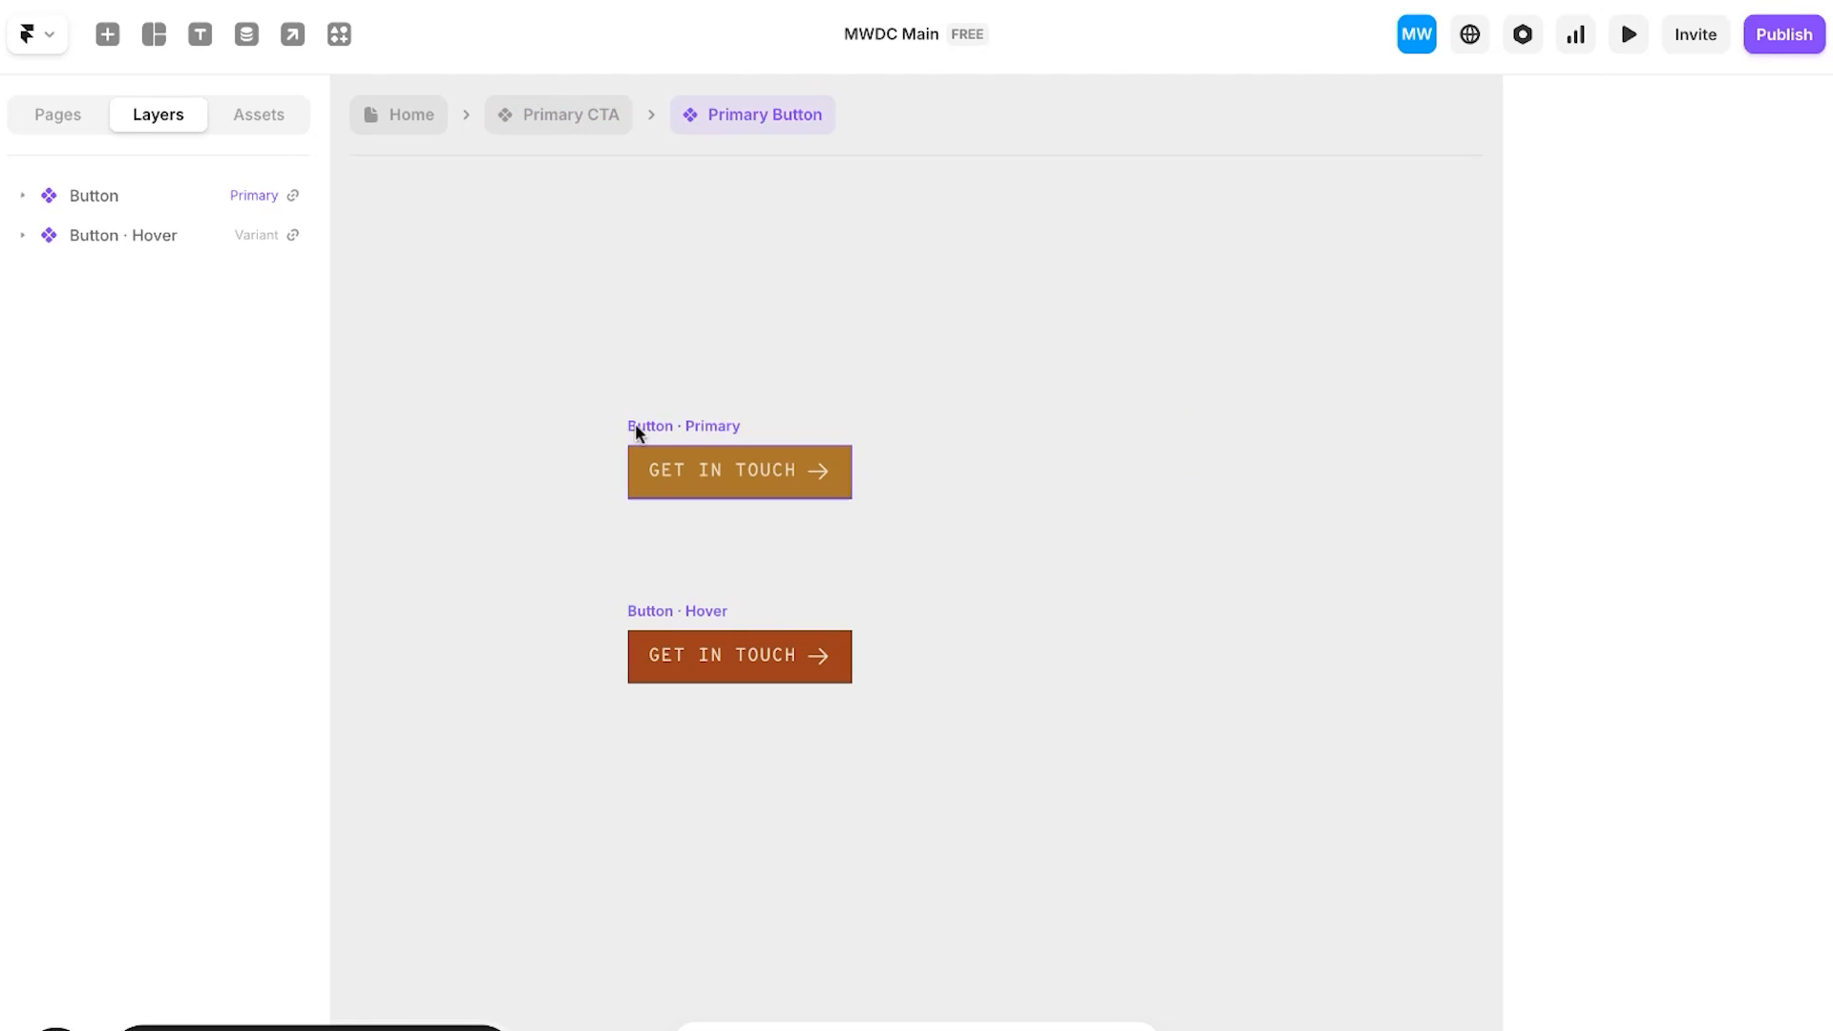
{"action": "scroll", "coordinate": [702, 486], "scroll_direction": "left", "scroll_amount": 1}
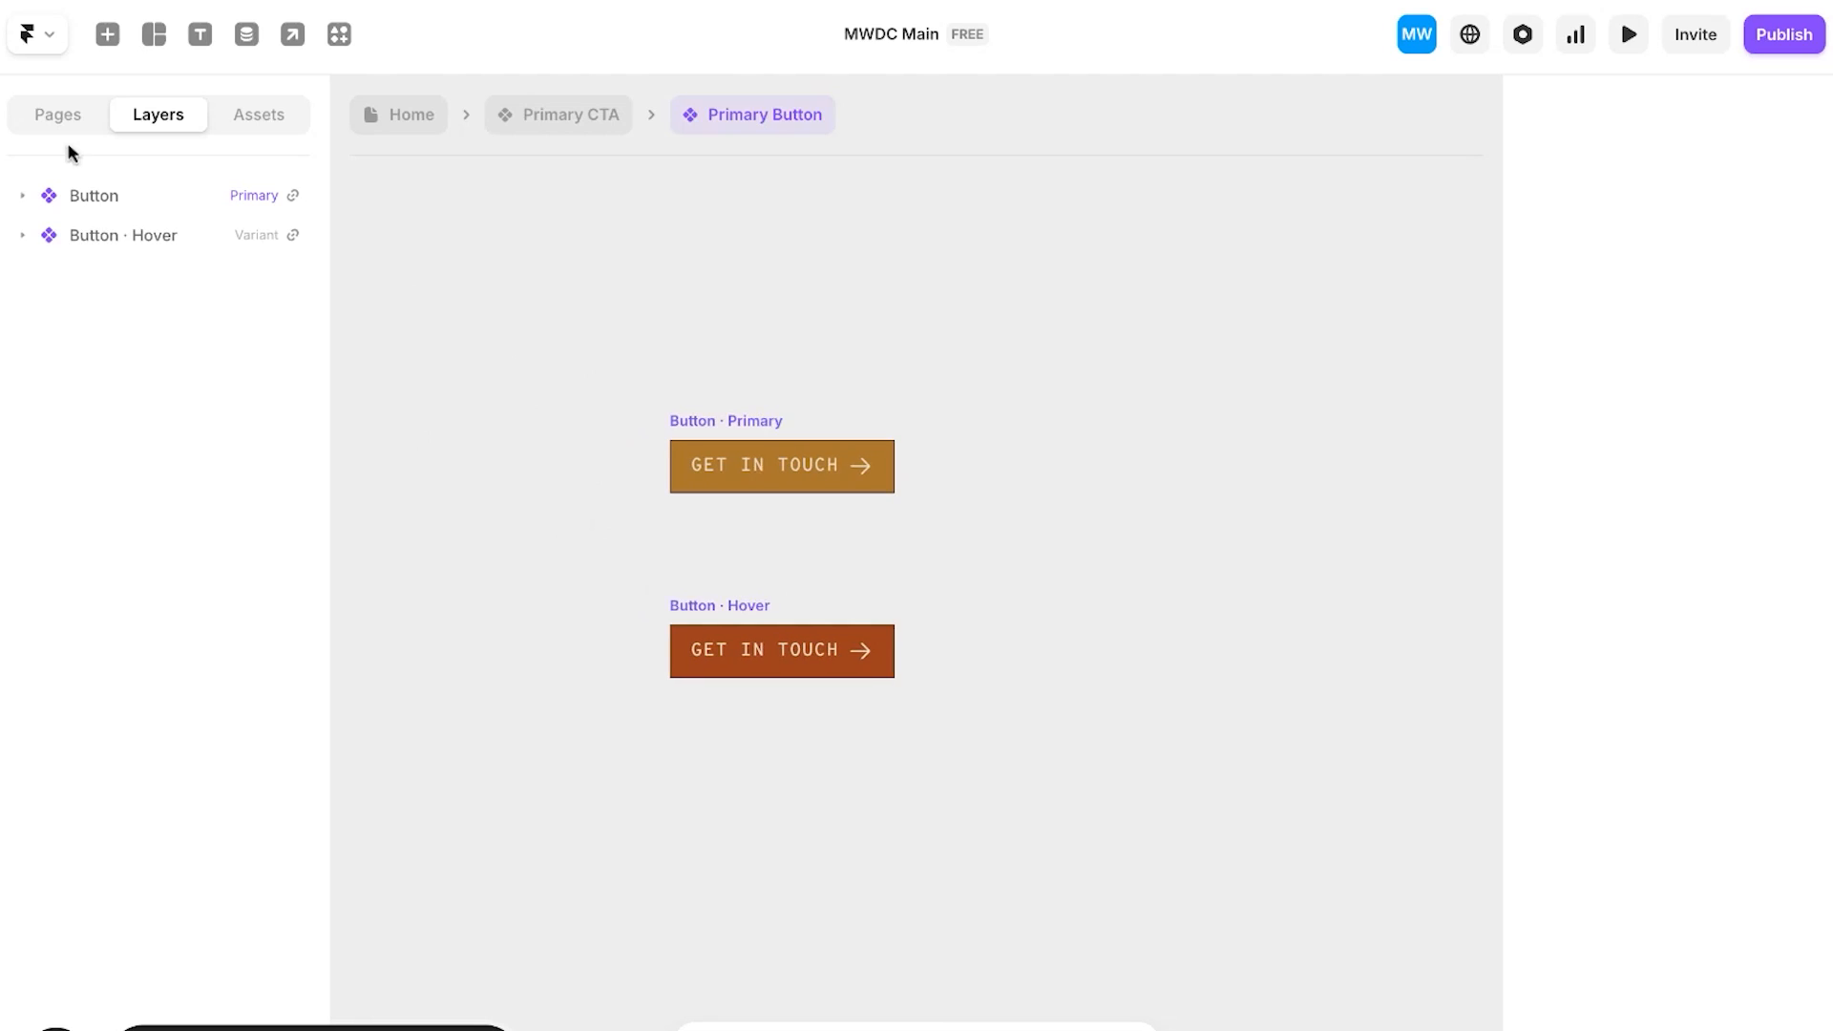
{"action": "key", "text": "Escape"}
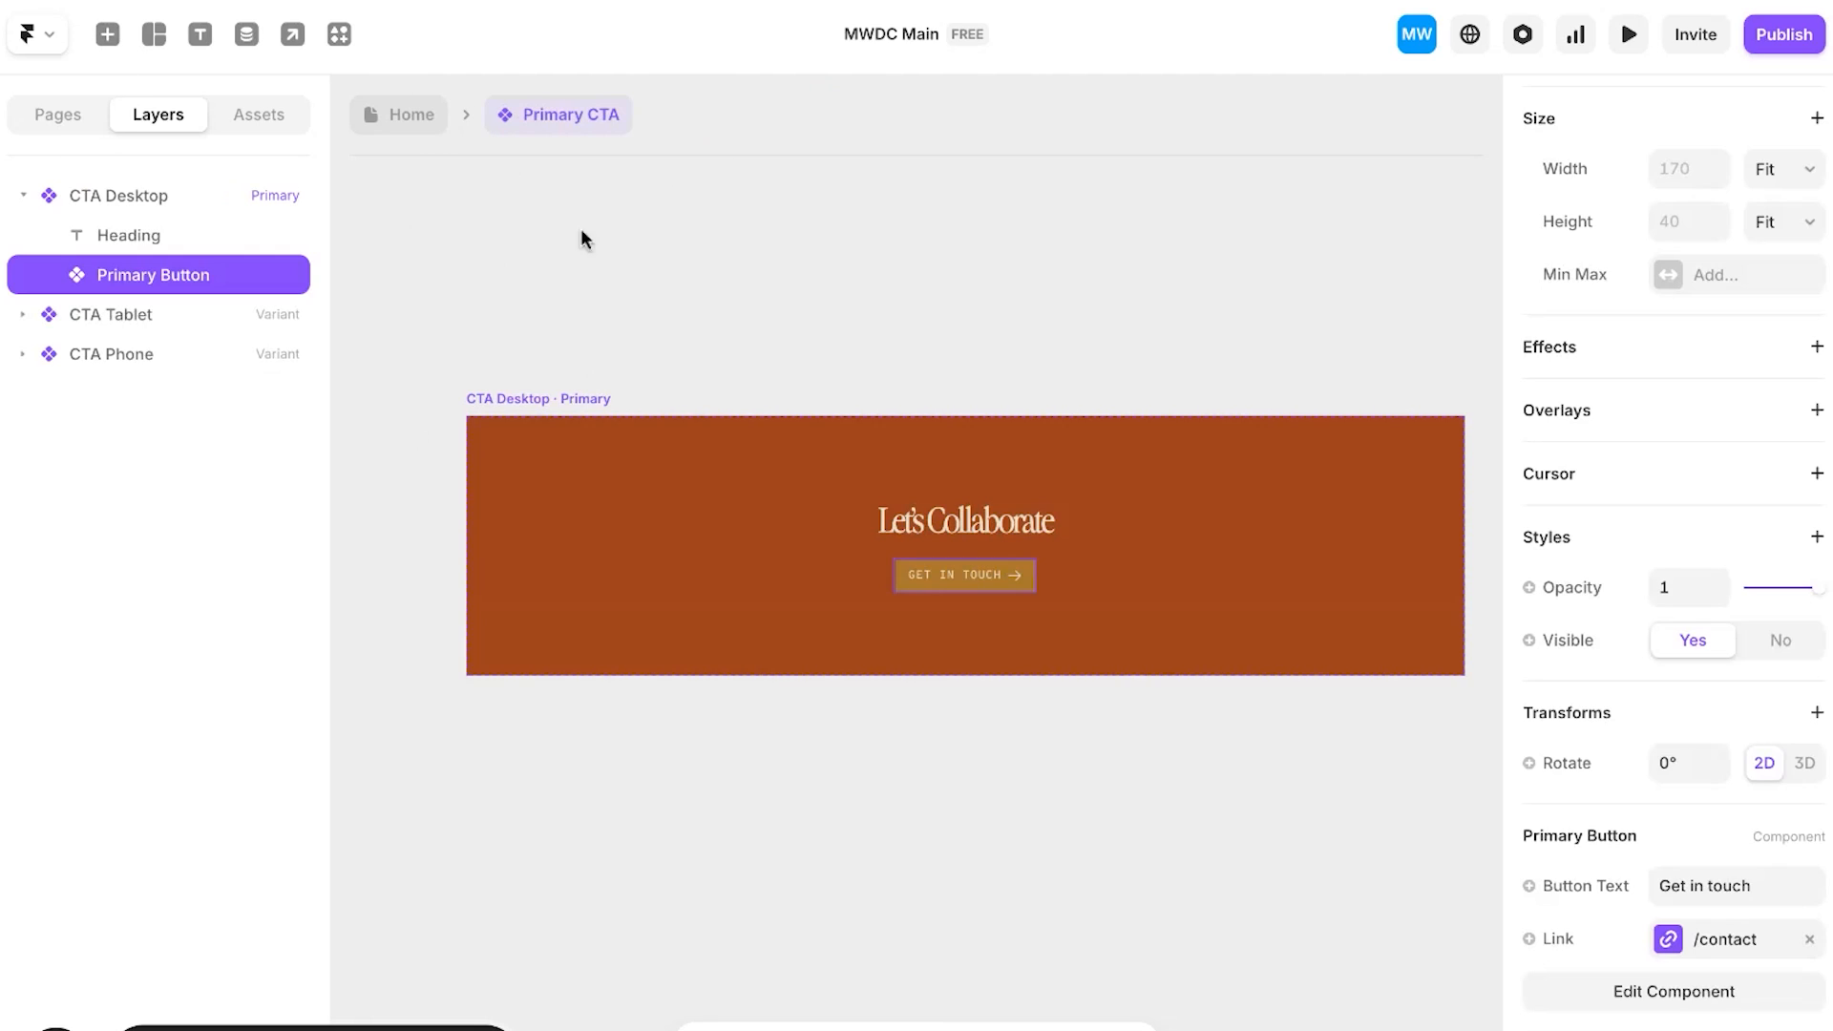
{"action": "key", "text": "Escape"}
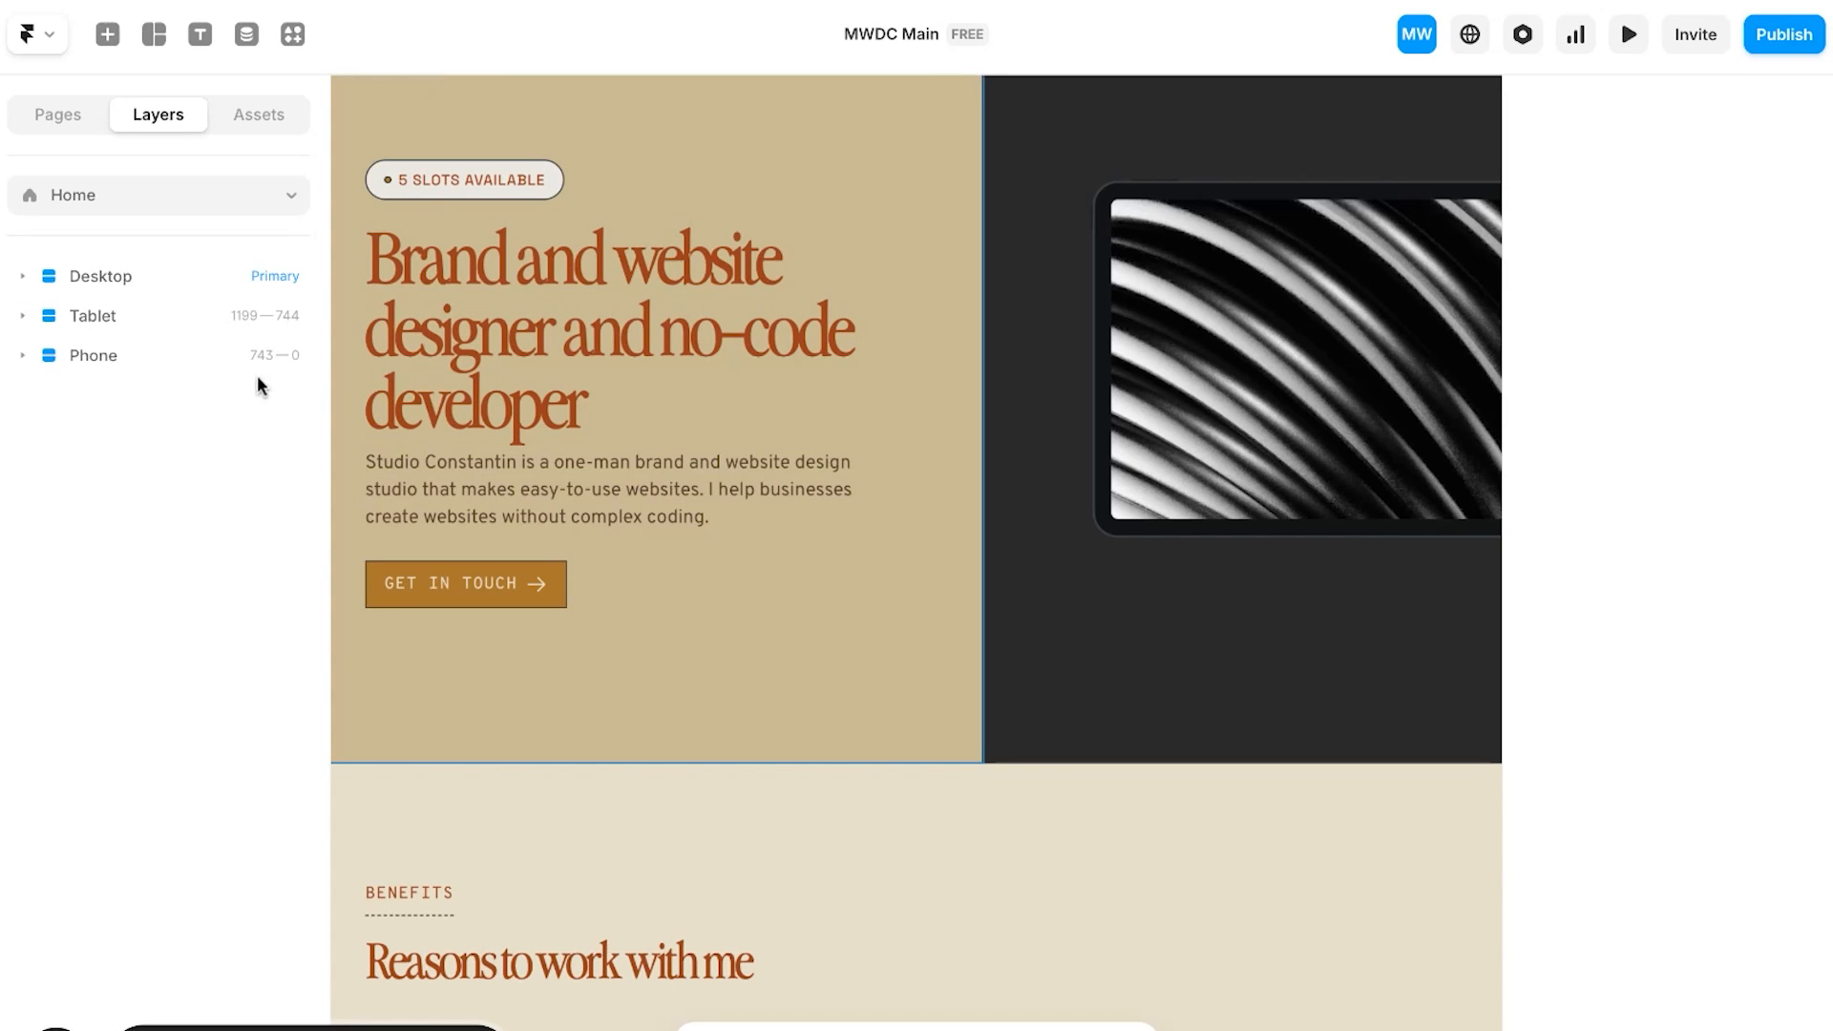
Step: Open the Footer component and set the desktop variant's background to the Light 1 color style
{"action": "left_click", "coordinate": [229, 122]}
{"action": "scroll", "coordinate": [156, 605], "scroll_direction": "down", "scroll_amount": 8}
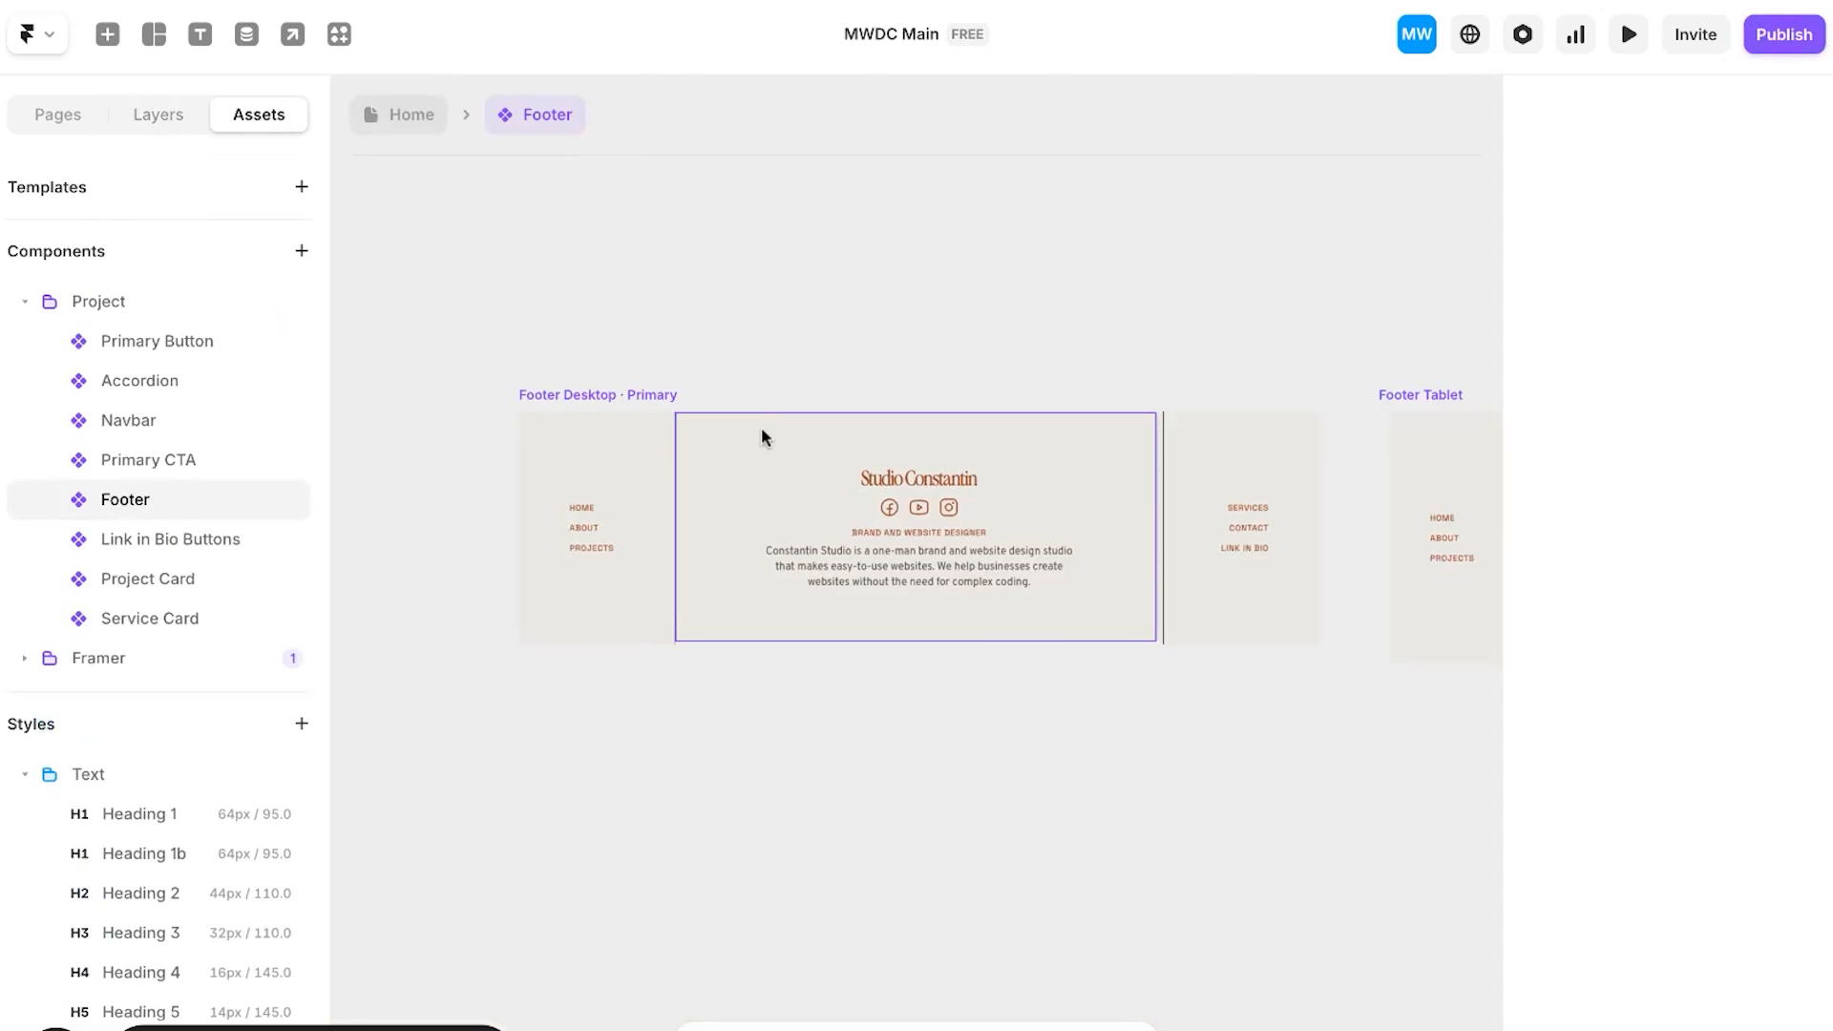
{"action": "scroll", "coordinate": [761, 429], "scroll_direction": "up", "scroll_amount": 3}
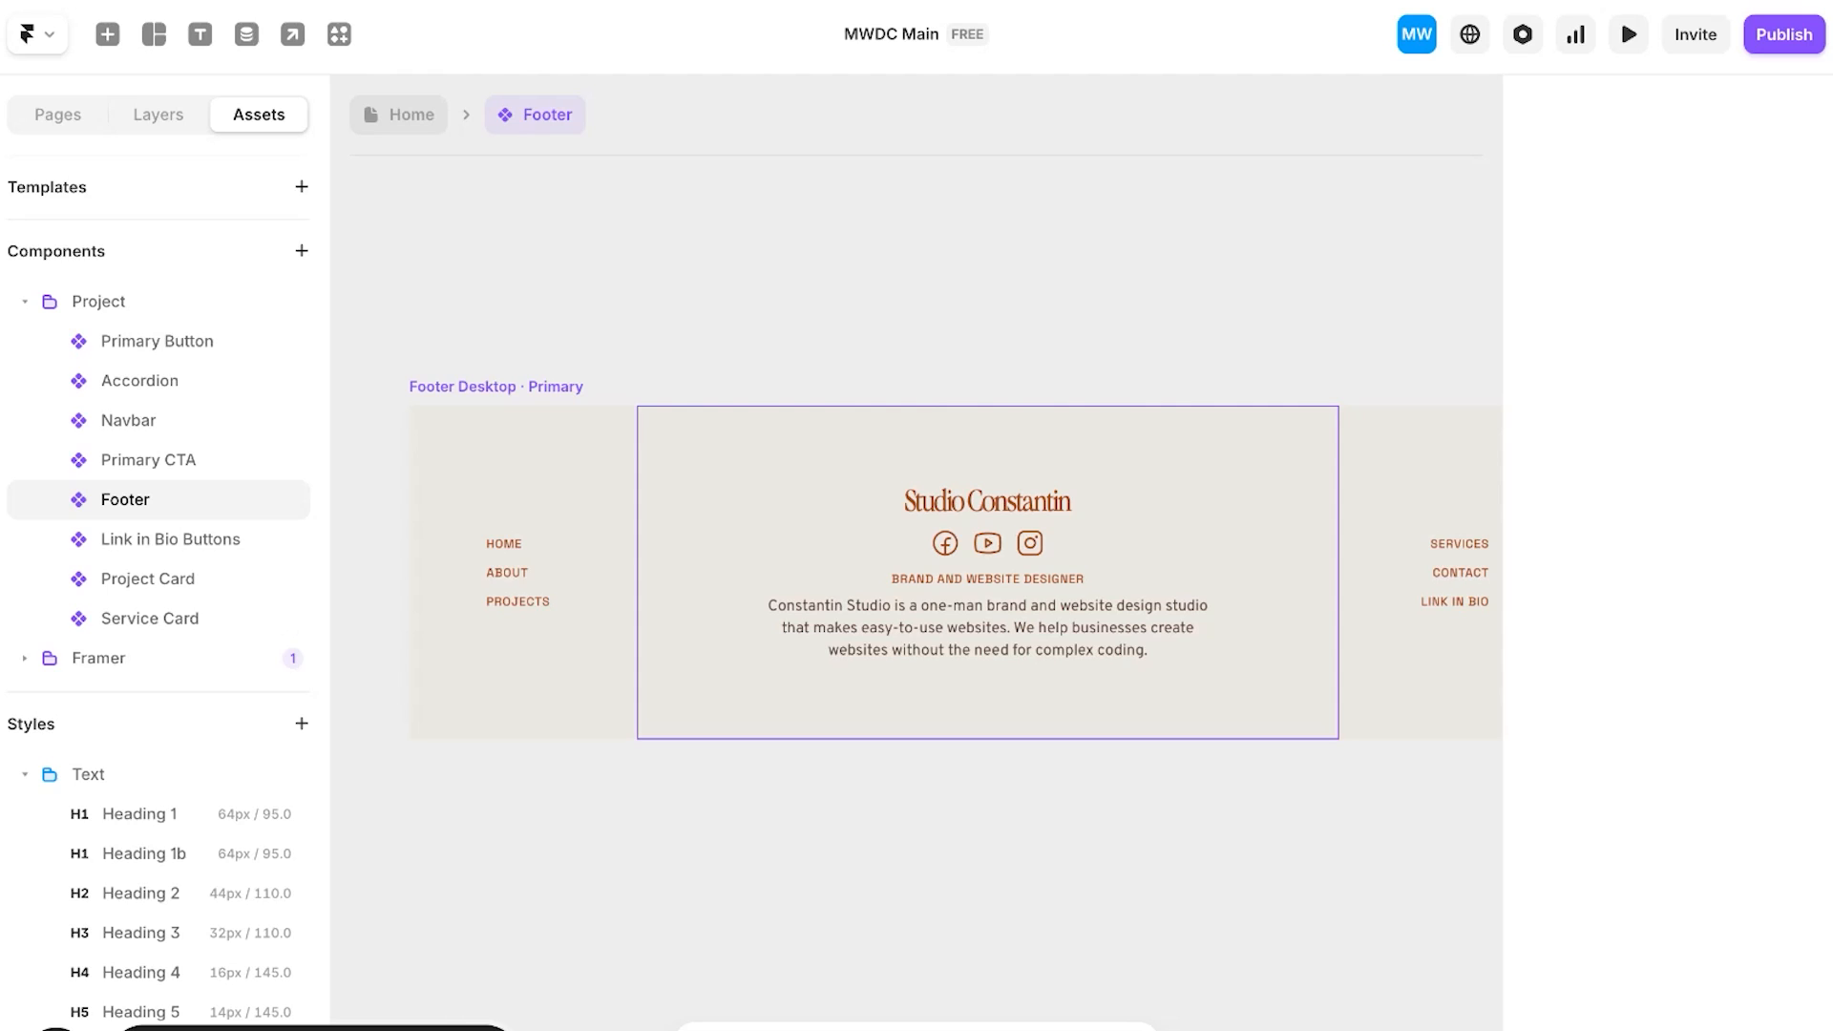
{"action": "left_click", "coordinate": [563, 386]}
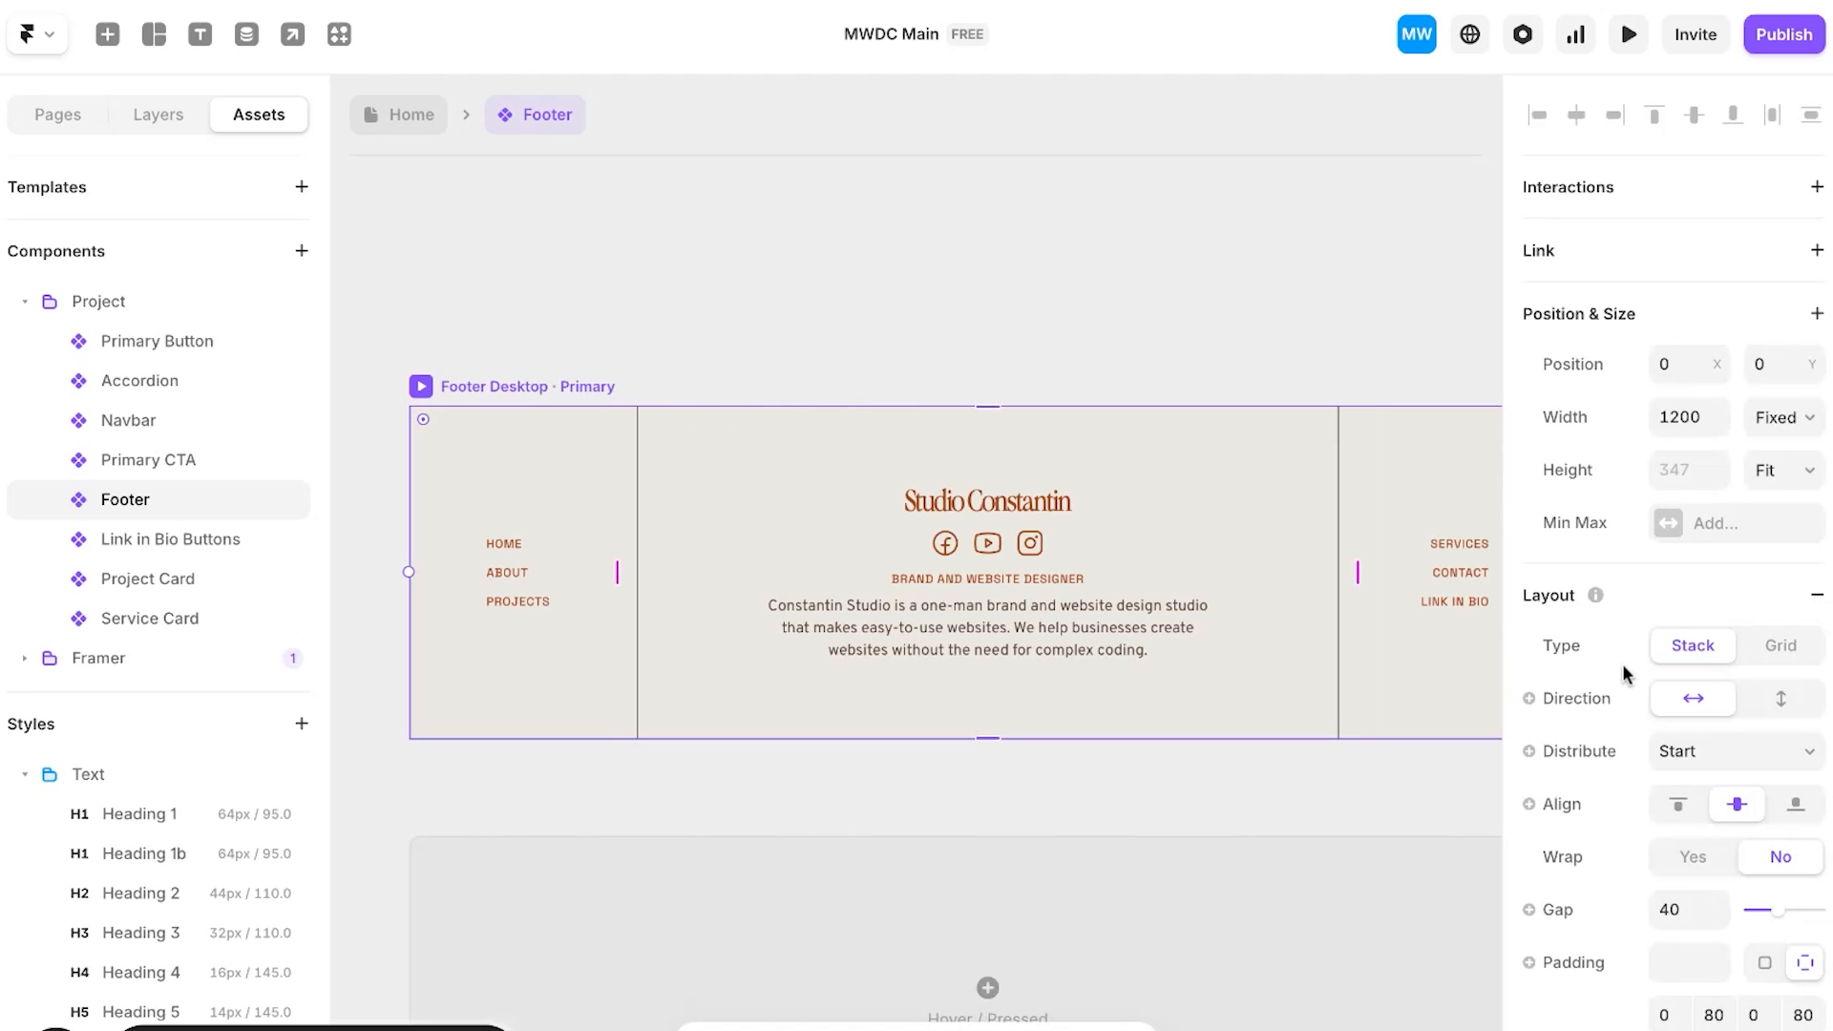
{"action": "scroll", "coordinate": [1612, 666], "scroll_direction": "down", "scroll_amount": 5}
{"action": "left_click", "coordinate": [1671, 871]}
{"action": "left_click", "coordinate": [1251, 832]}
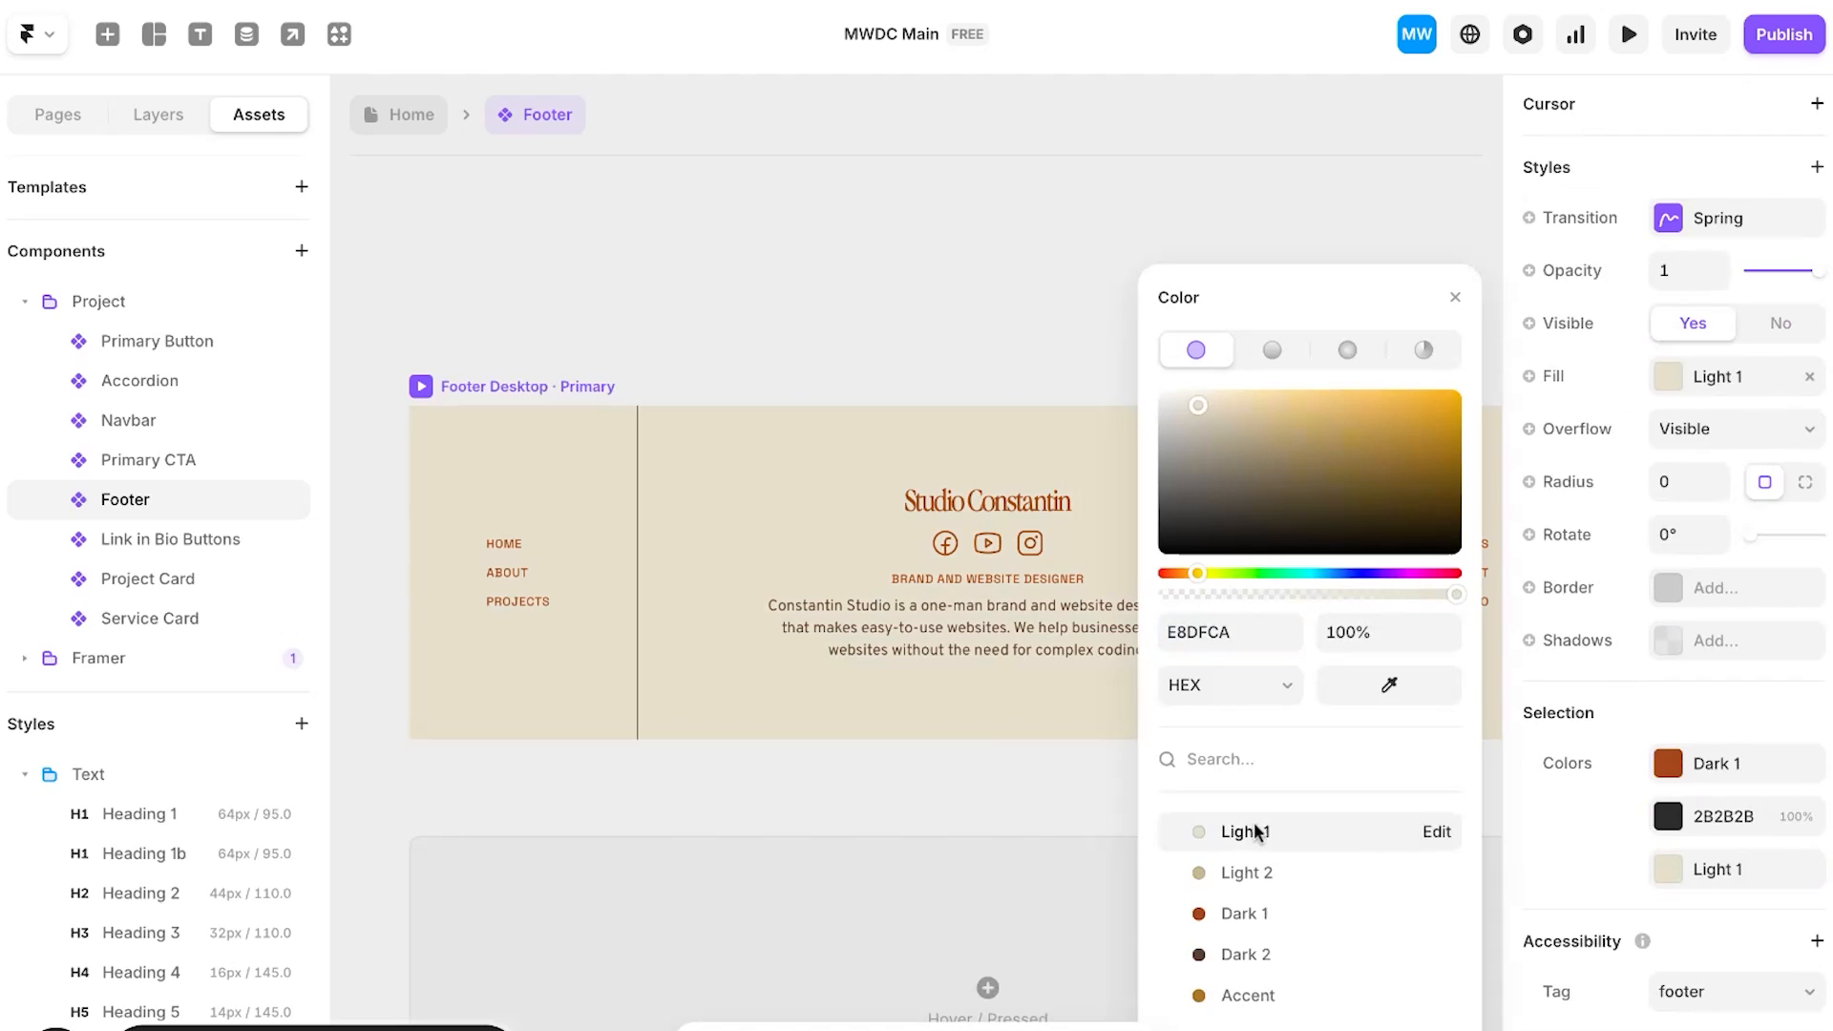
Step: Delete the Studio Constantin text logo from the desktop footer and paste in the Artboard 11@400x emblem image
{"action": "left_click", "coordinate": [999, 499]}
{"action": "key", "text": "Delete"}
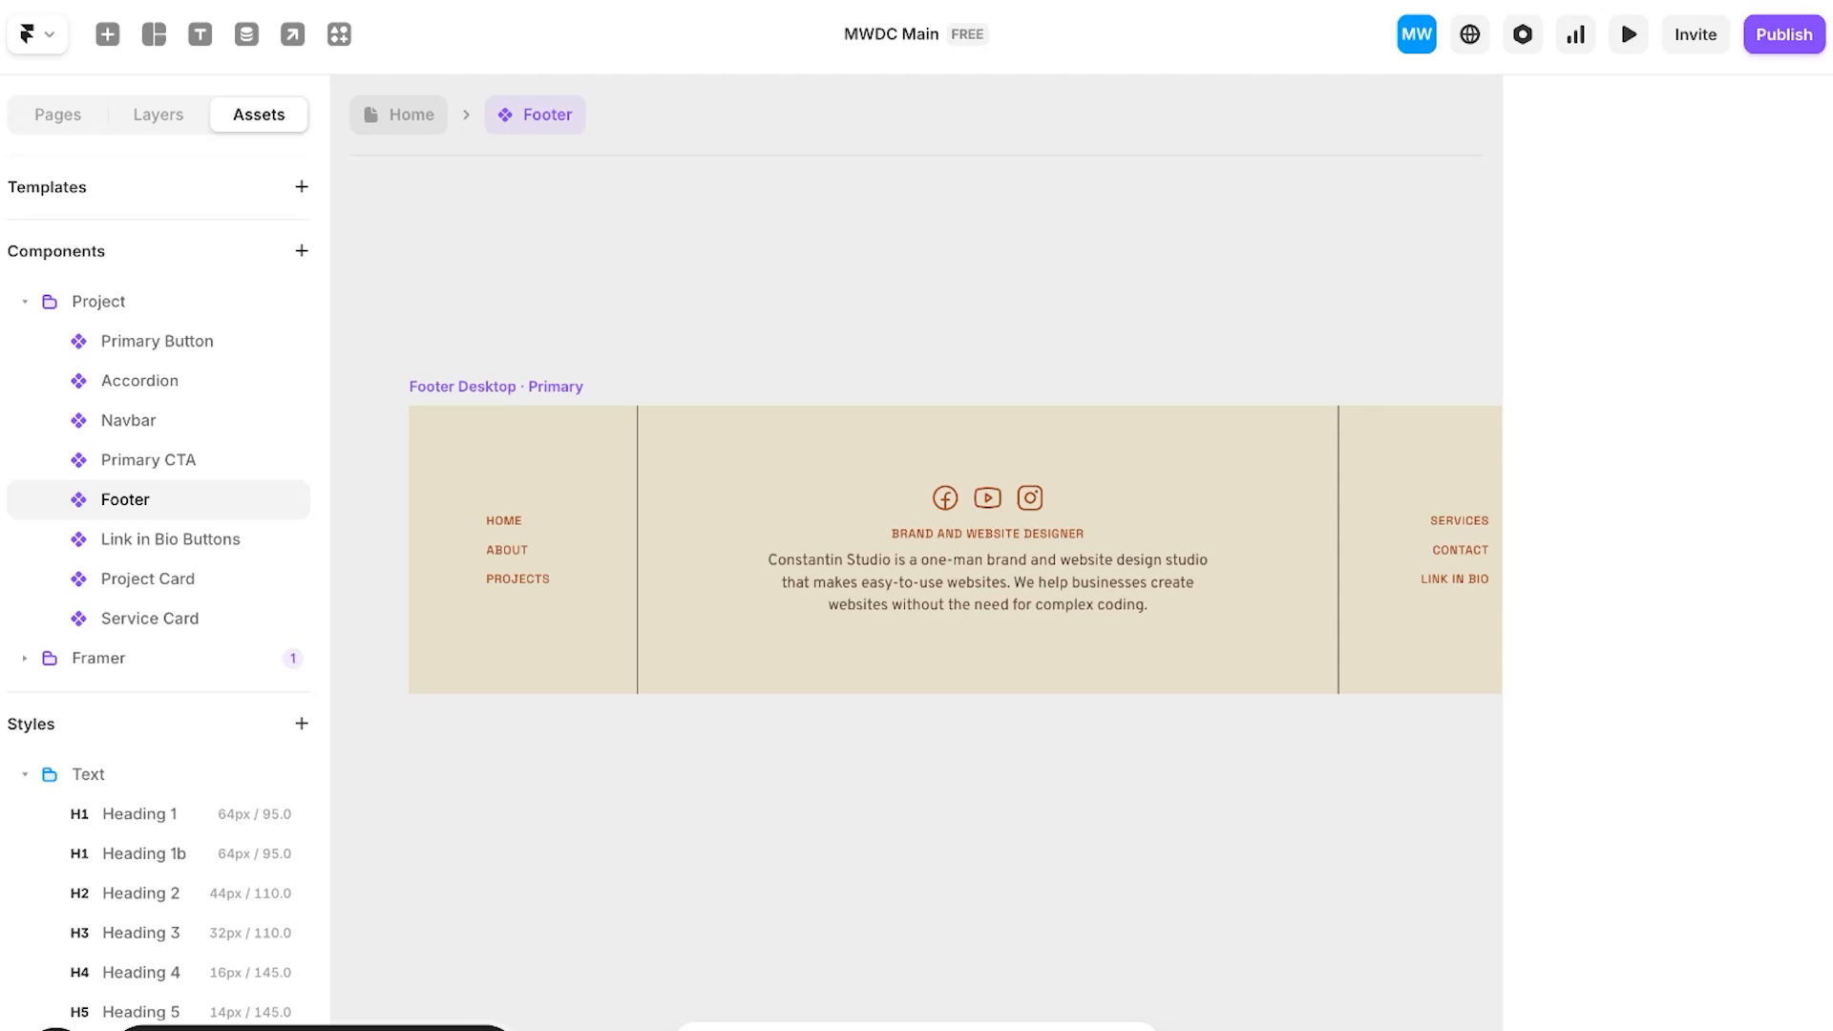
{"action": "key", "text": "super+v"}
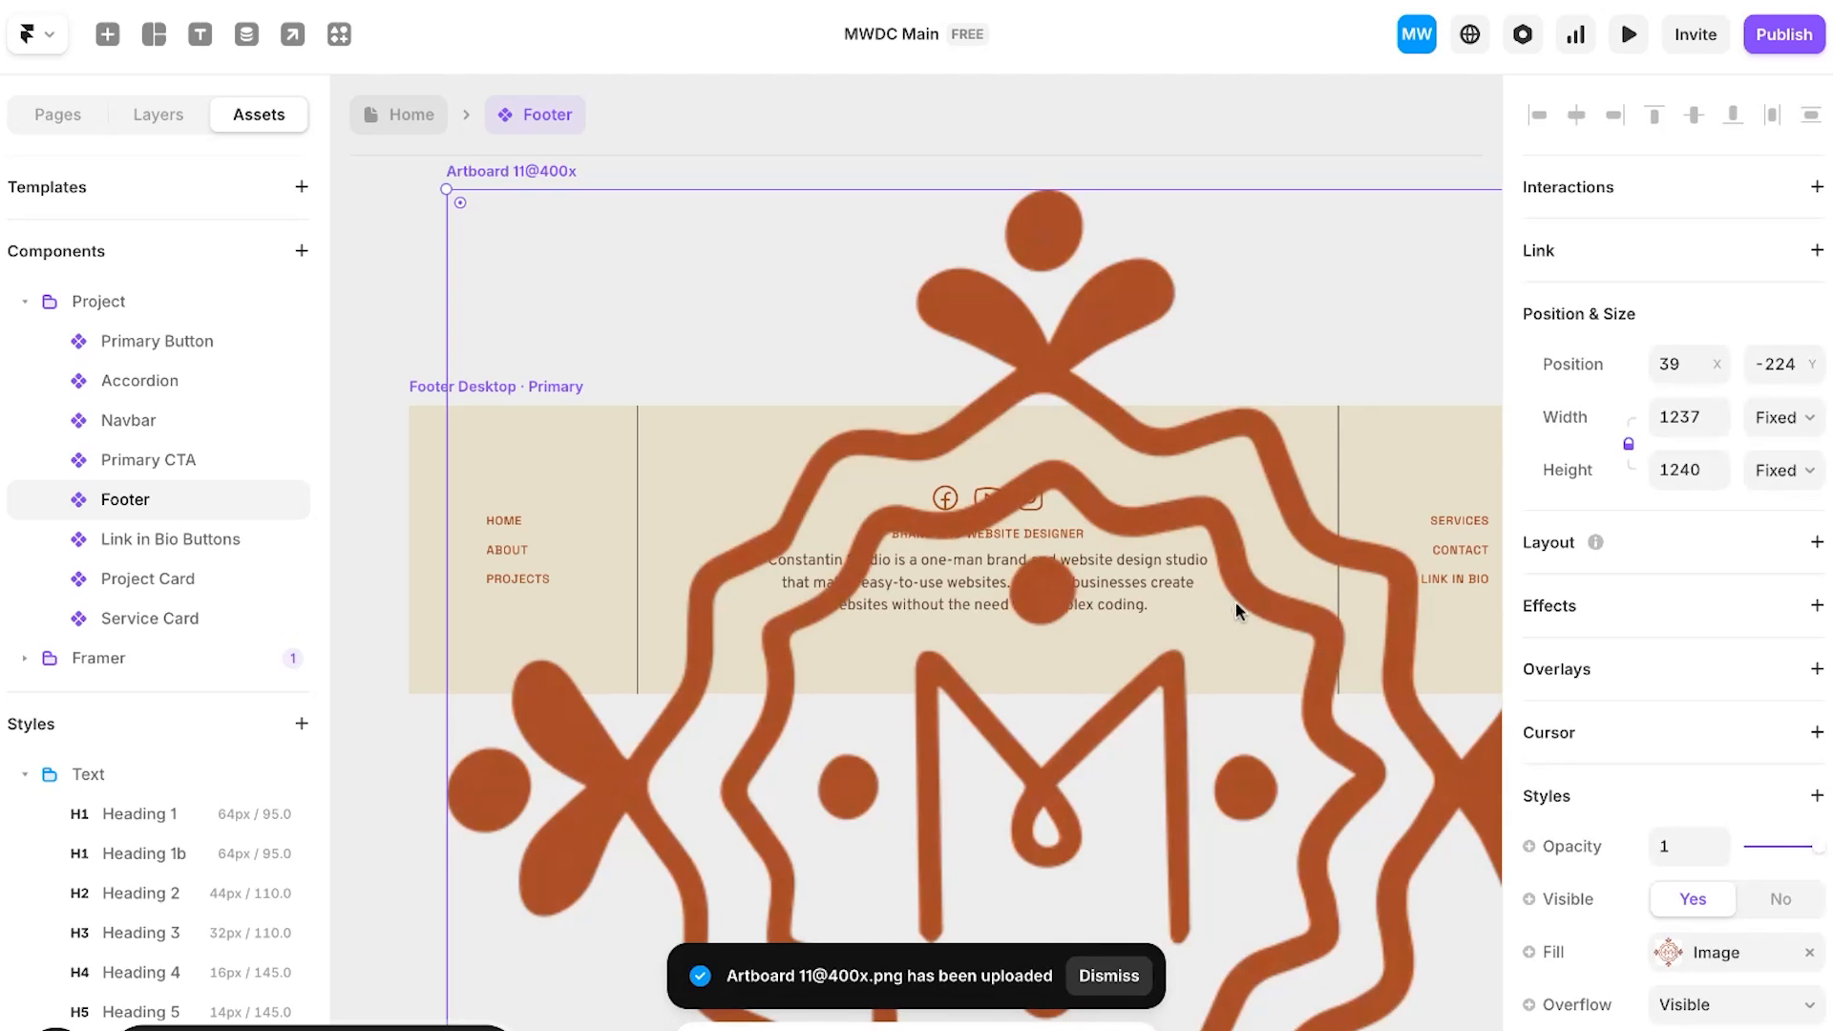
Step: Scale the pasted emblem down and place it above the social icons in the footer's center section
{"action": "scroll", "coordinate": [1236, 602], "scroll_direction": "down", "scroll_amount": 5}
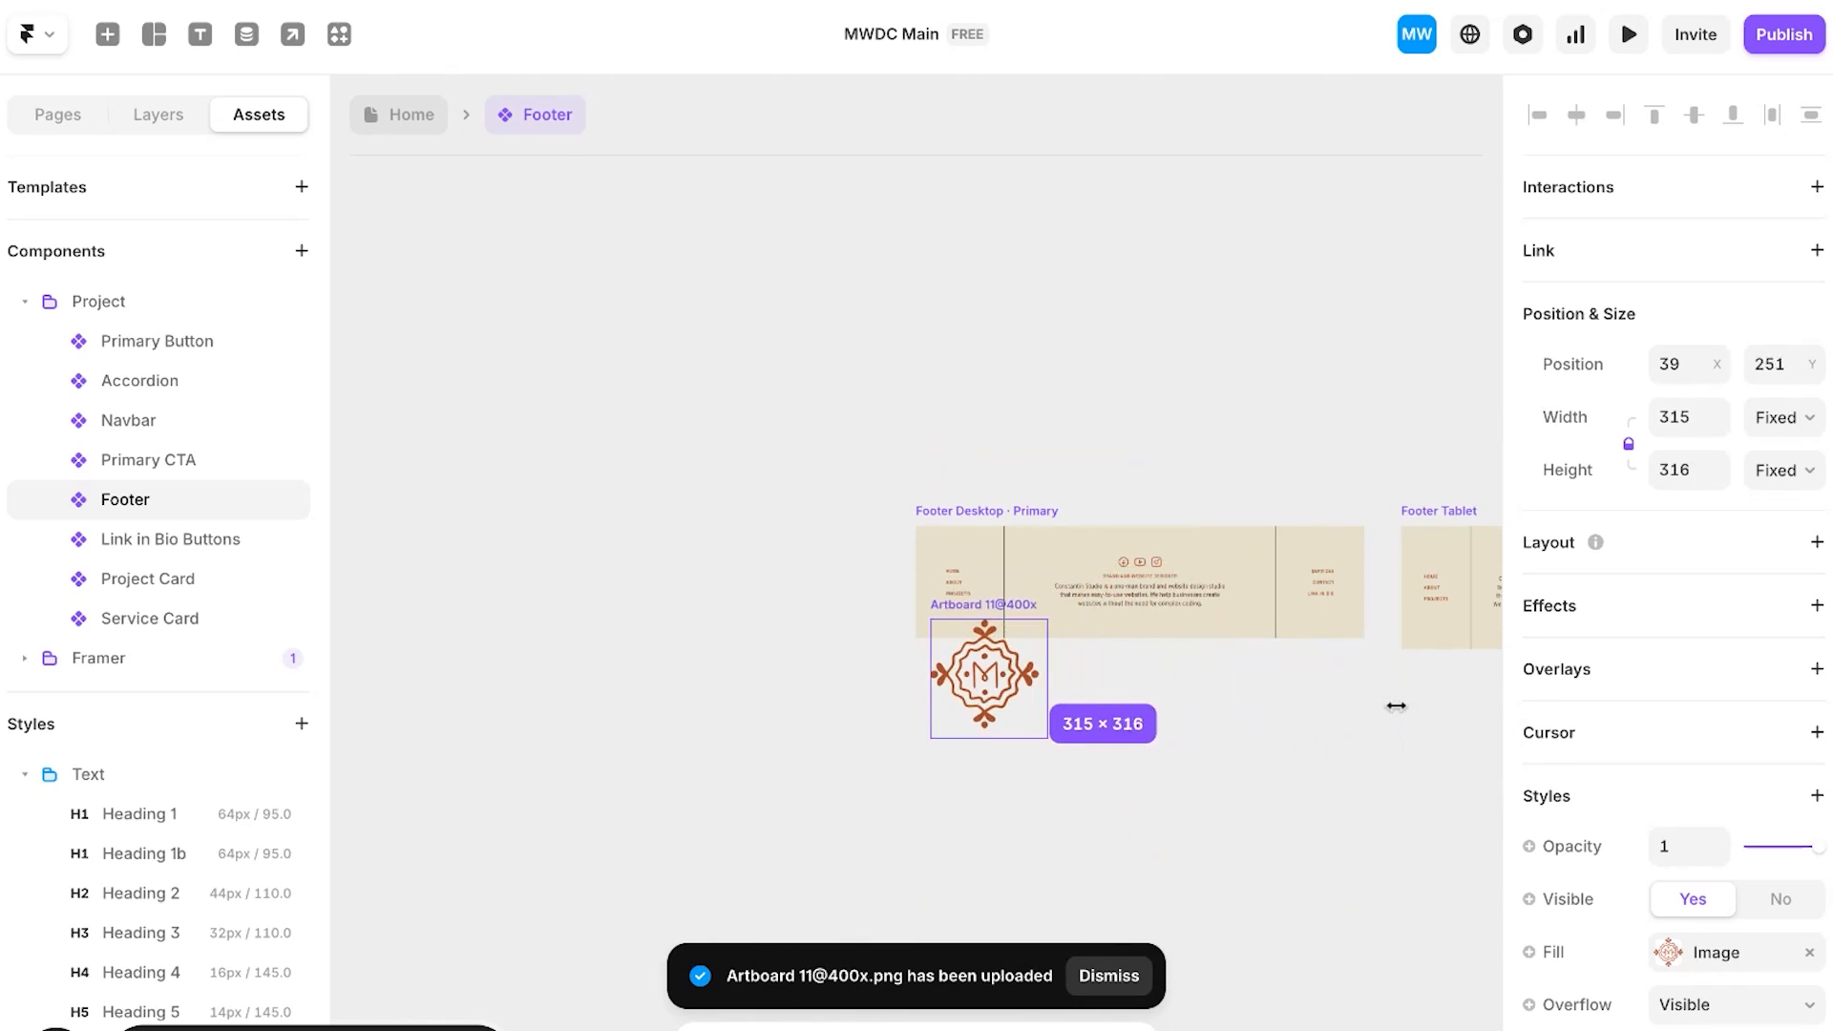
{"action": "left_click_drag", "start_coordinate": [955, 673], "coordinate": [919, 581]}
{"action": "left_click_drag", "start_coordinate": [999, 462], "coordinate": [1000, 456]}
{"action": "left_click", "coordinate": [1112, 388]}
{"action": "scroll", "coordinate": [953, 663], "scroll_direction": "up", "scroll_amount": 1}
{"action": "scroll", "coordinate": [955, 669], "scroll_direction": "up", "scroll_amount": 2}
Step: Recolor the border of the footer's center section to Dark 2 and give its tagline the monospaced heading style
{"action": "left_click", "coordinate": [1101, 512]}
{"action": "scroll", "coordinate": [1697, 720], "scroll_direction": "down", "scroll_amount": 7}
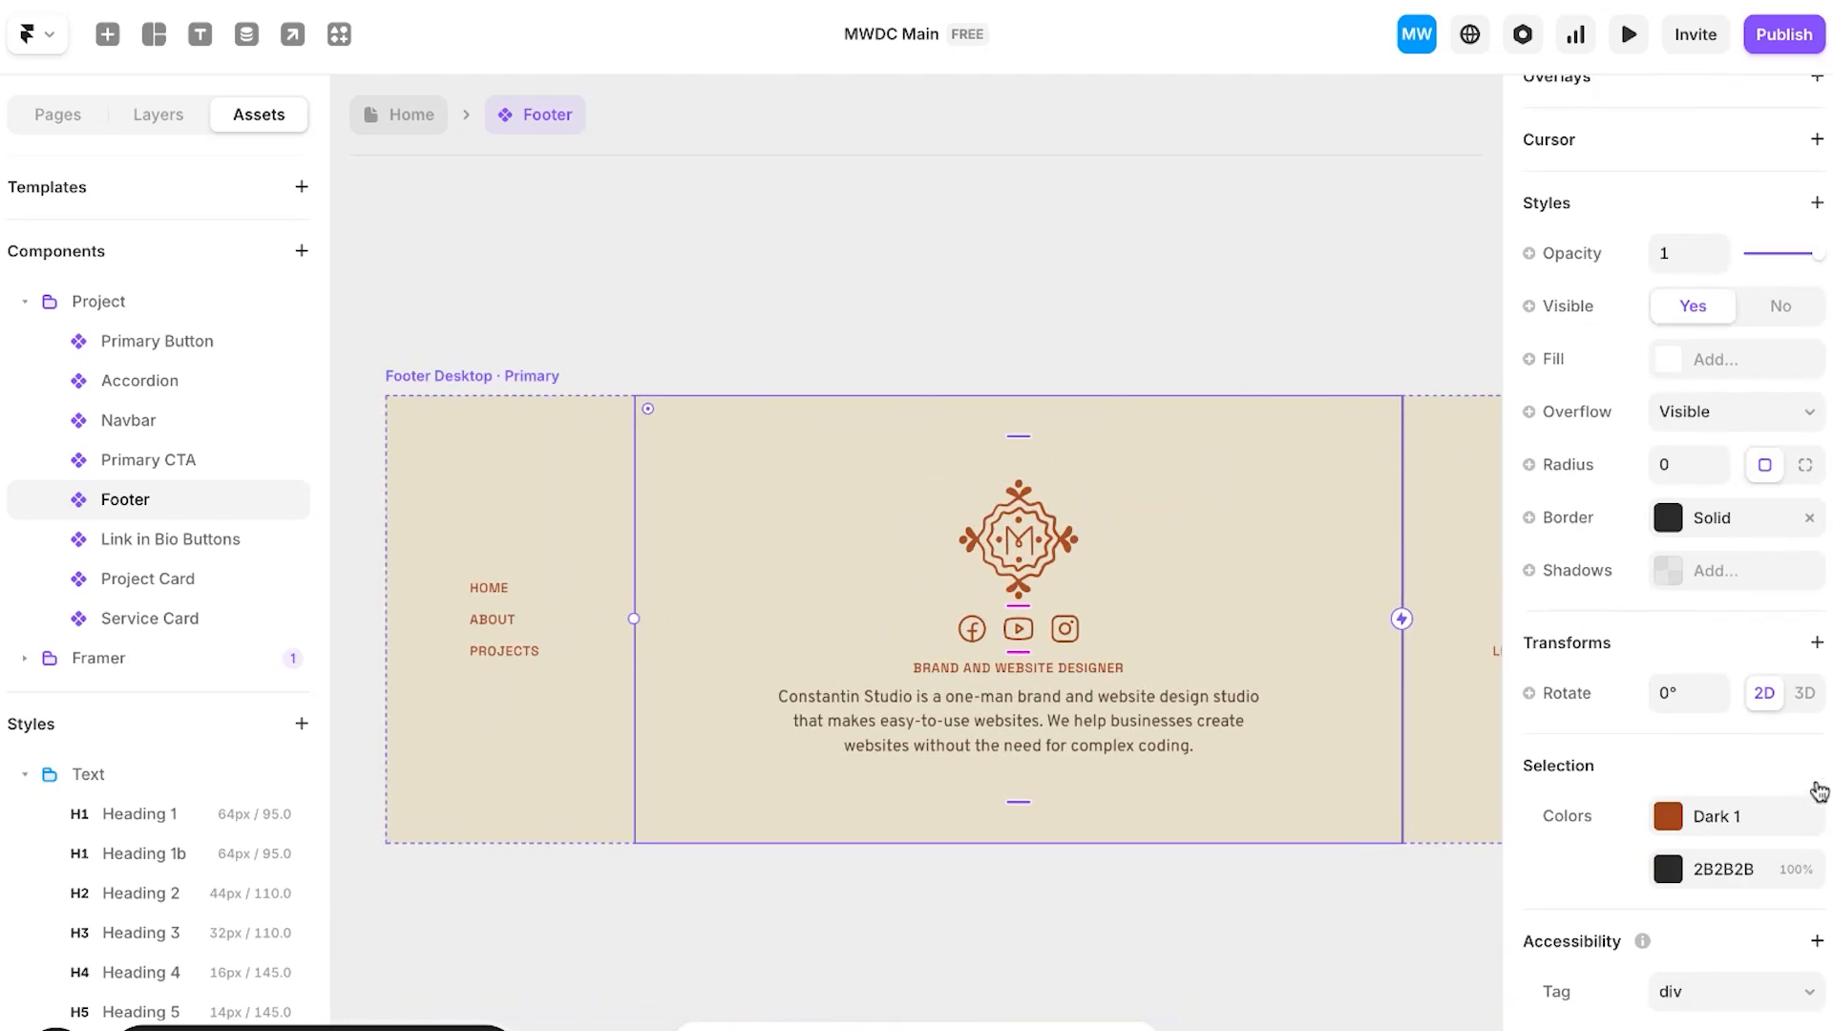
{"action": "left_click", "coordinate": [1670, 871]}
{"action": "key", "text": "Escape"}
{"action": "key", "text": "Escape"}
{"action": "scroll", "coordinate": [1003, 491], "scroll_direction": "down", "scroll_amount": 2}
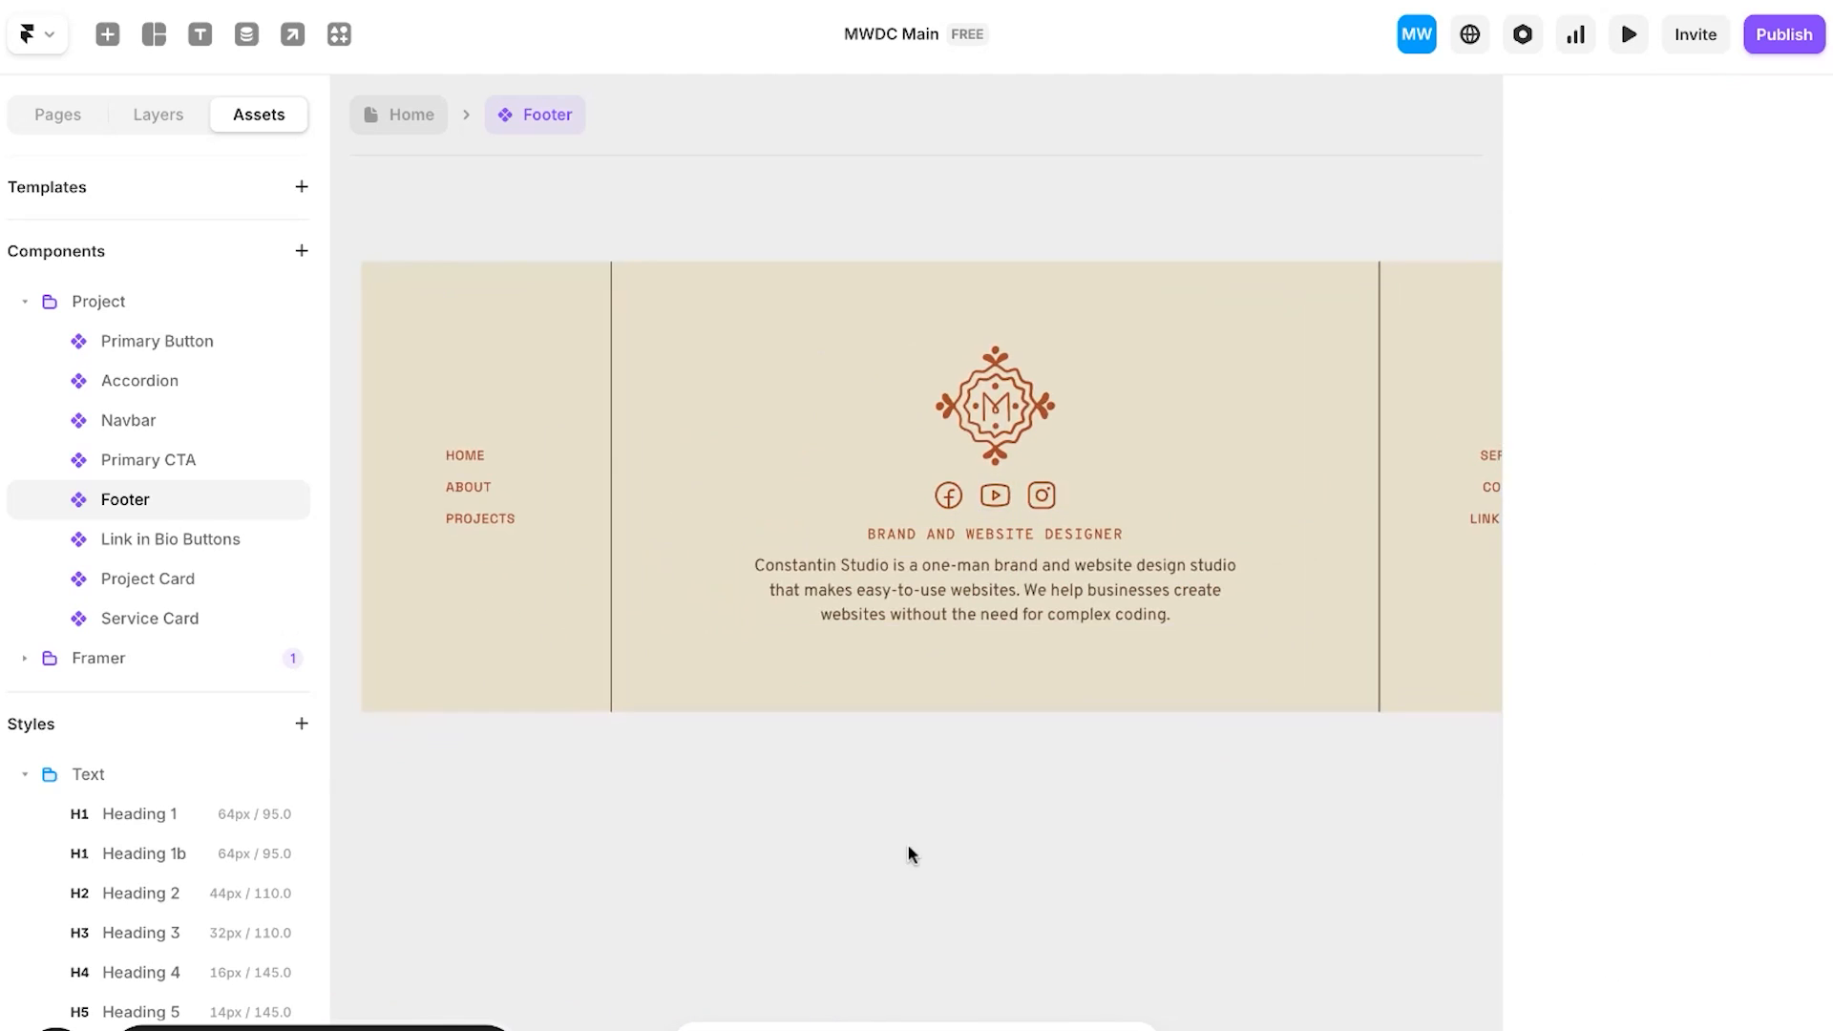
Step: Compare the logo, text and colors across the footer's desktop, tablet and phone variants
{"action": "scroll", "coordinate": [908, 851], "scroll_direction": "right", "scroll_amount": 10}
{"action": "scroll", "coordinate": [908, 851], "scroll_direction": "right", "scroll_amount": 4}
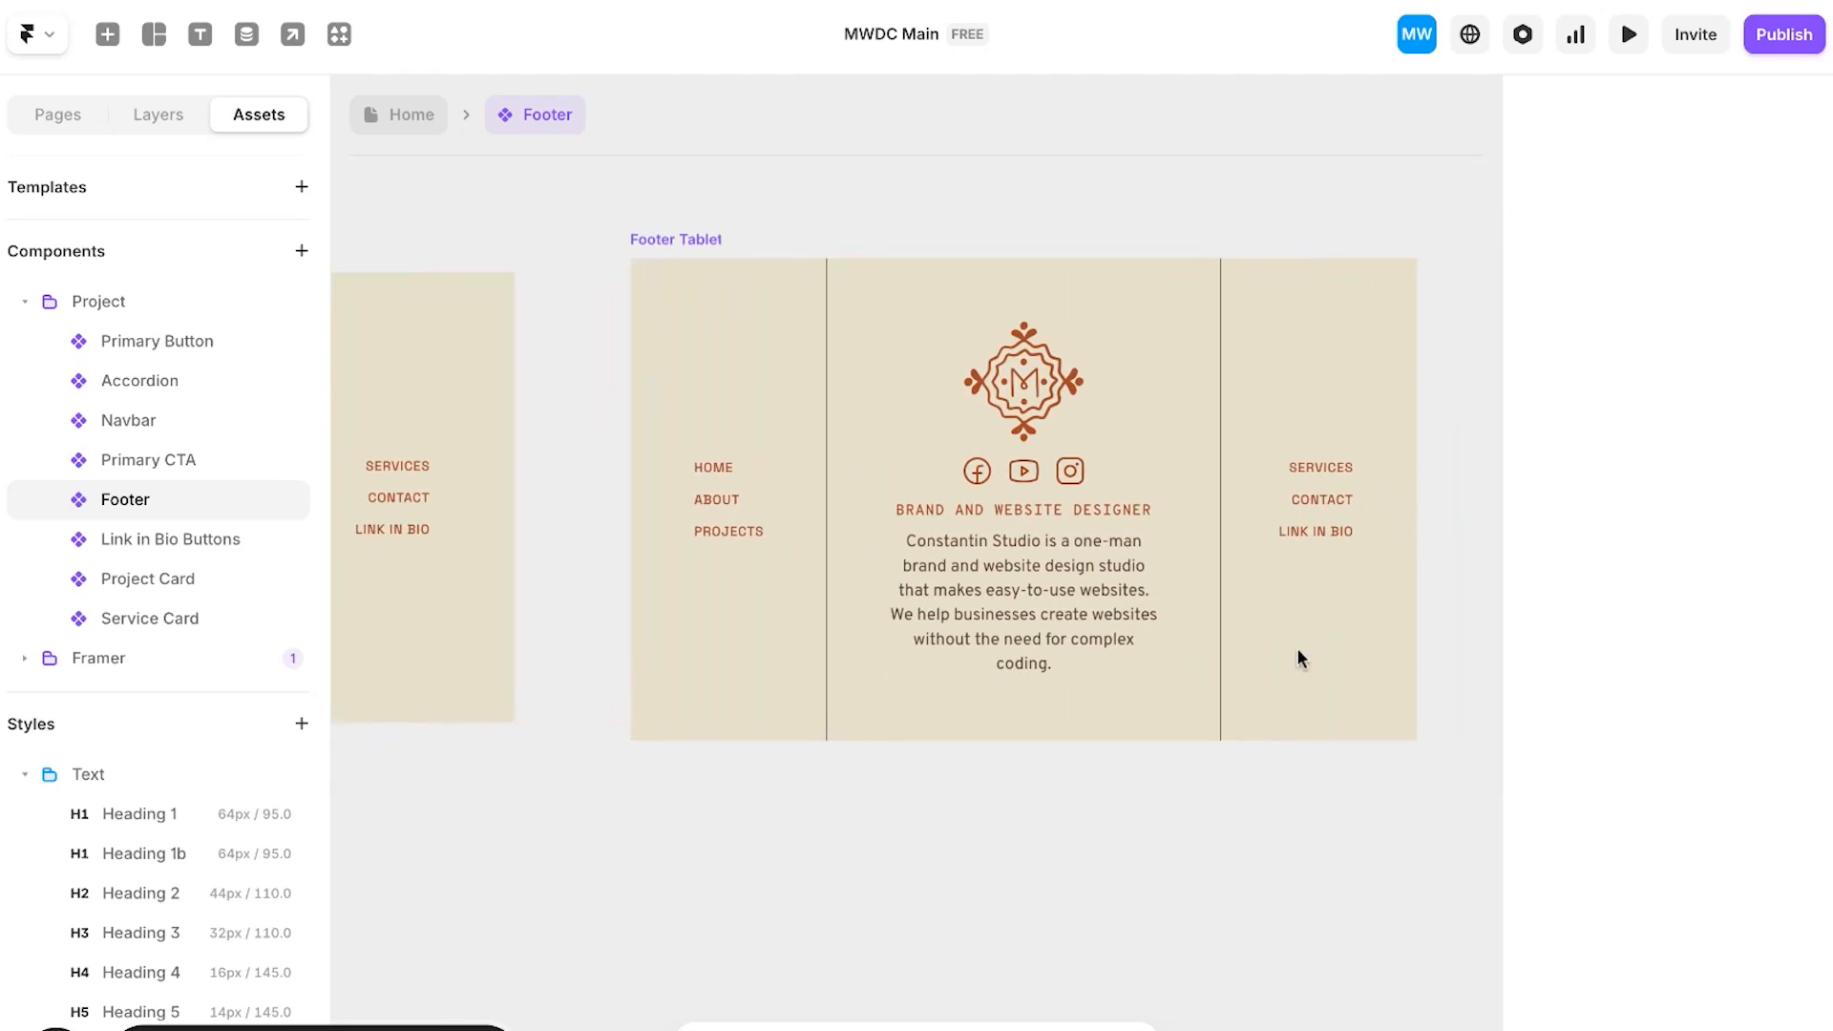
{"action": "scroll", "coordinate": [1298, 651], "scroll_direction": "down", "scroll_amount": 6}
{"action": "scroll", "coordinate": [1297, 649], "scroll_direction": "right", "scroll_amount": 6}
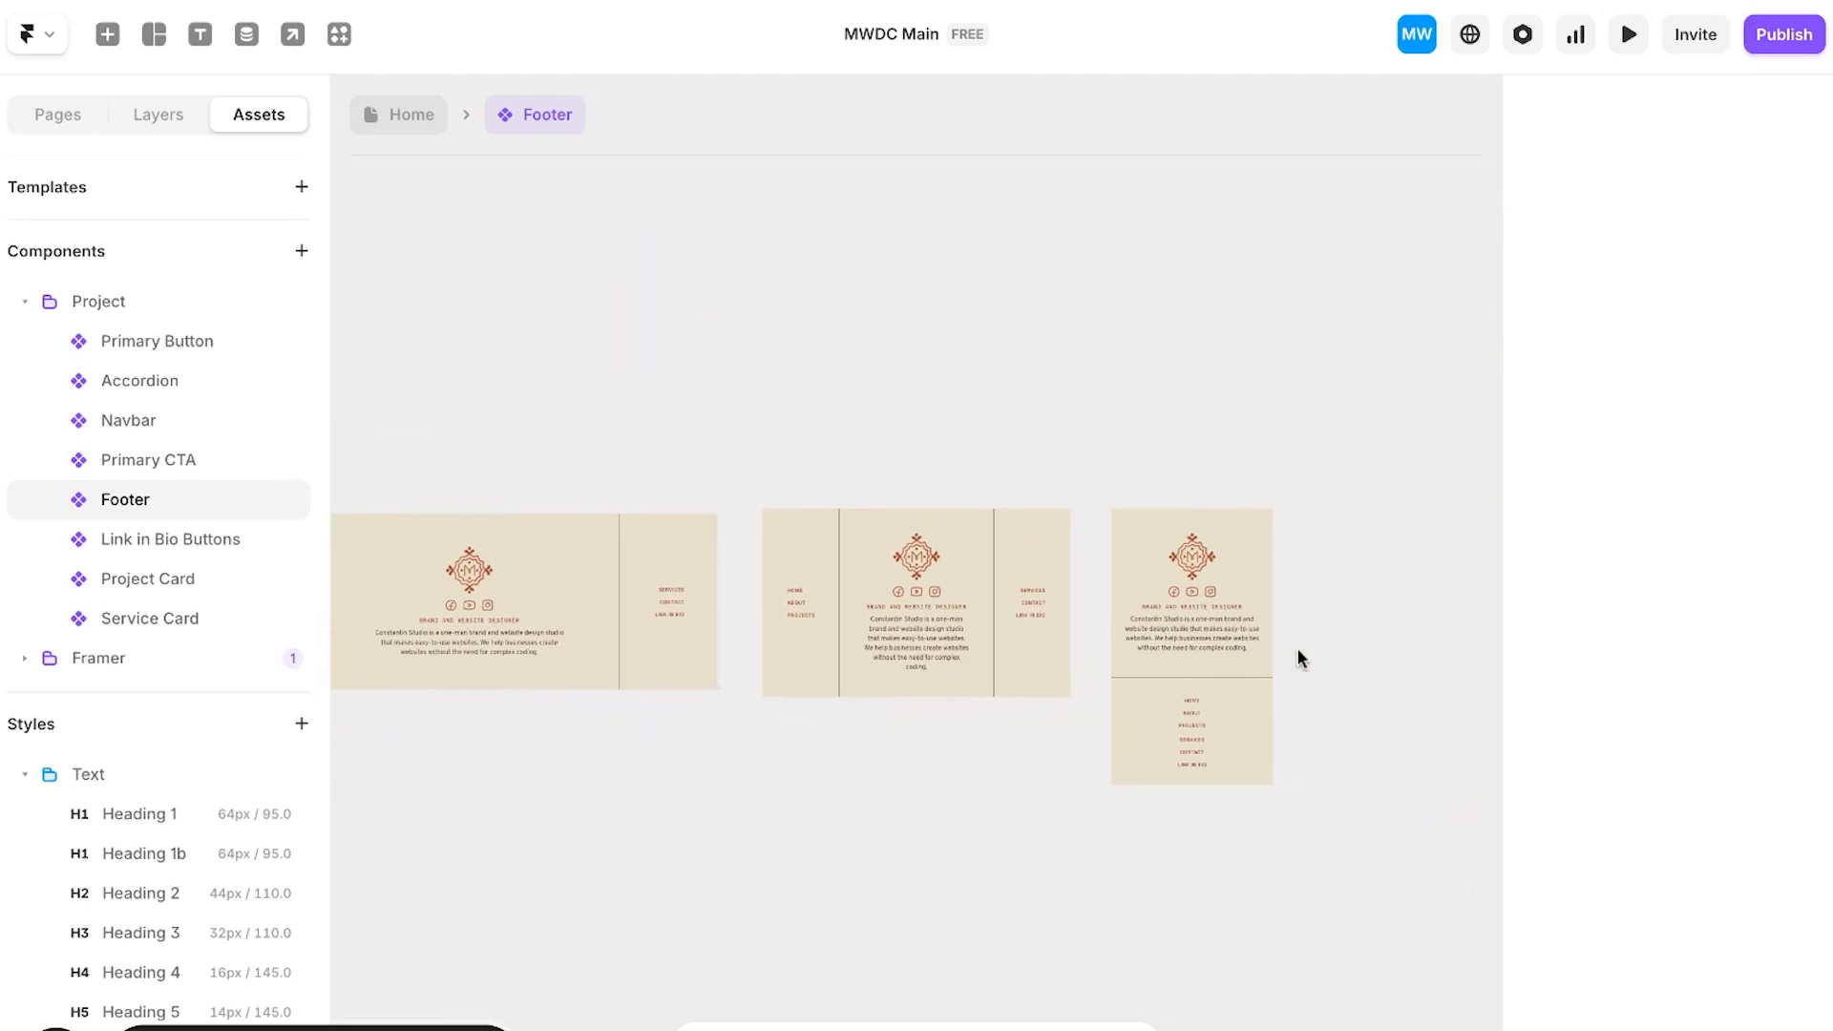
{"action": "scroll", "coordinate": [1298, 649], "scroll_direction": "left", "scroll_amount": 5}
{"action": "scroll", "coordinate": [1298, 650], "scroll_direction": "right", "scroll_amount": 2}
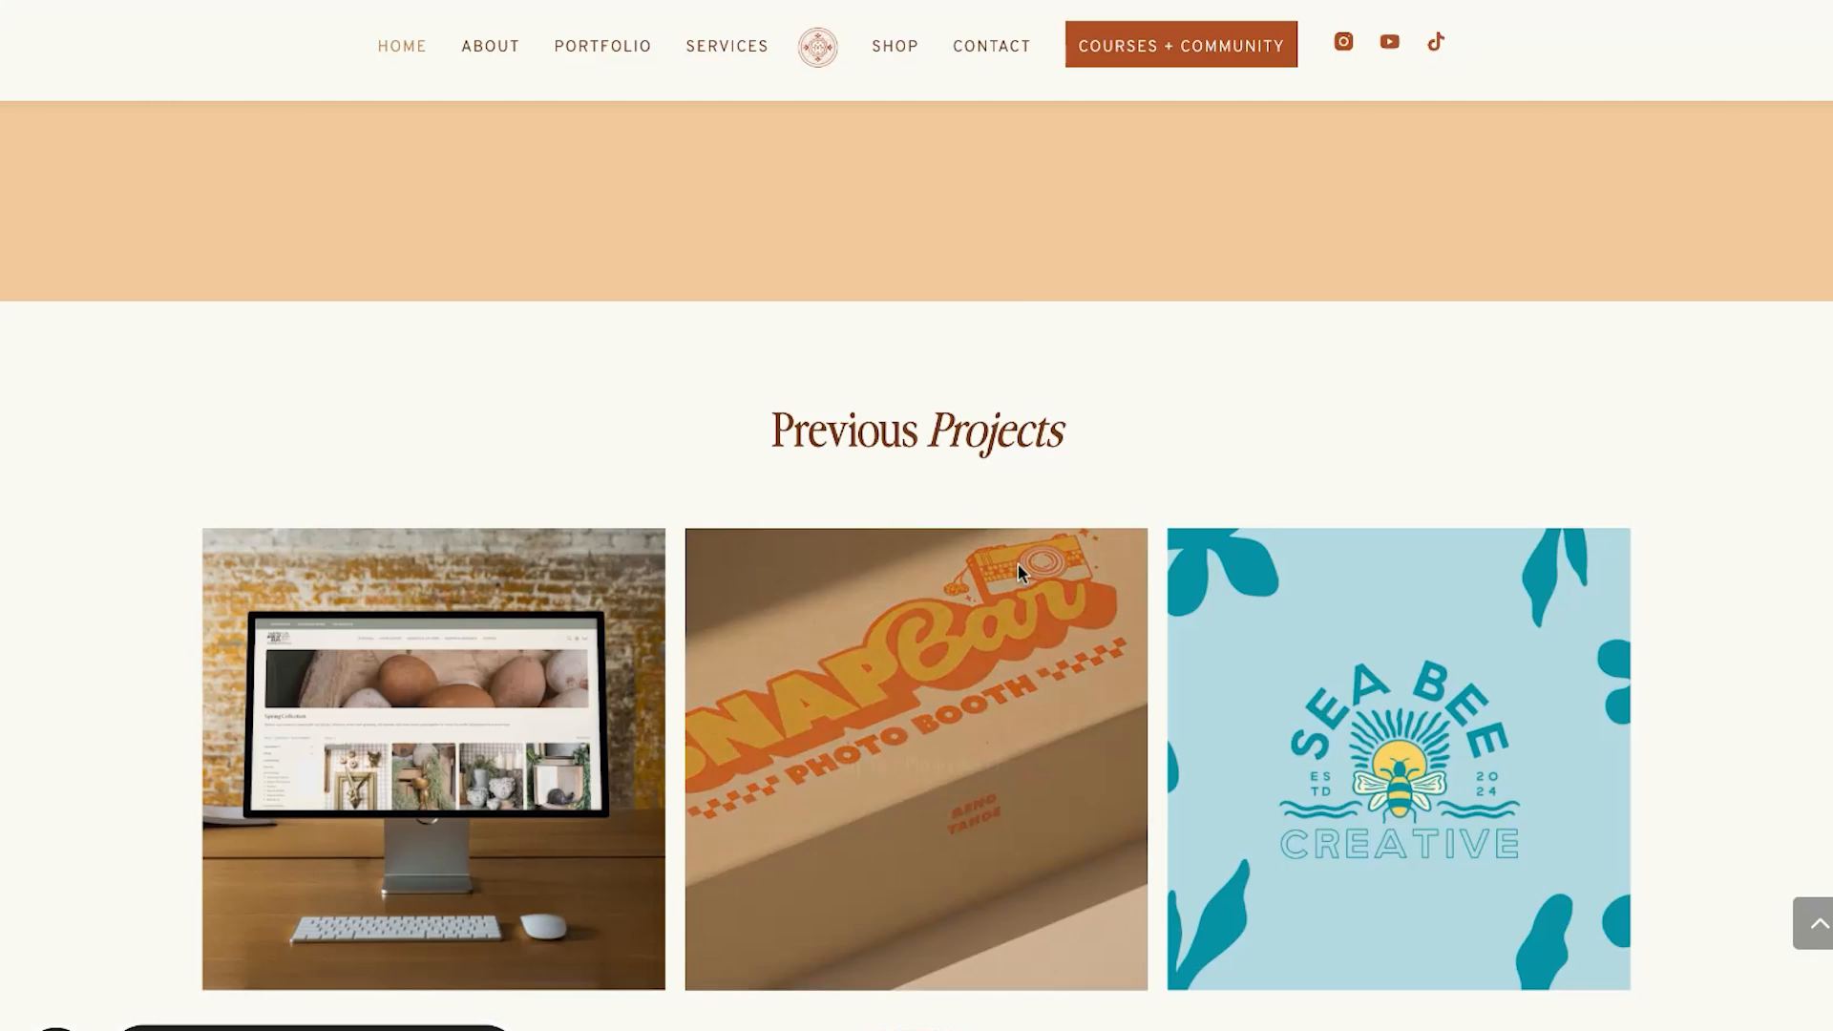
Step: Replace the desktop footer's placeholder description with the studio description copied from the brand website's footer
{"action": "scroll", "coordinate": [1018, 573], "scroll_direction": "down", "scroll_amount": 15}
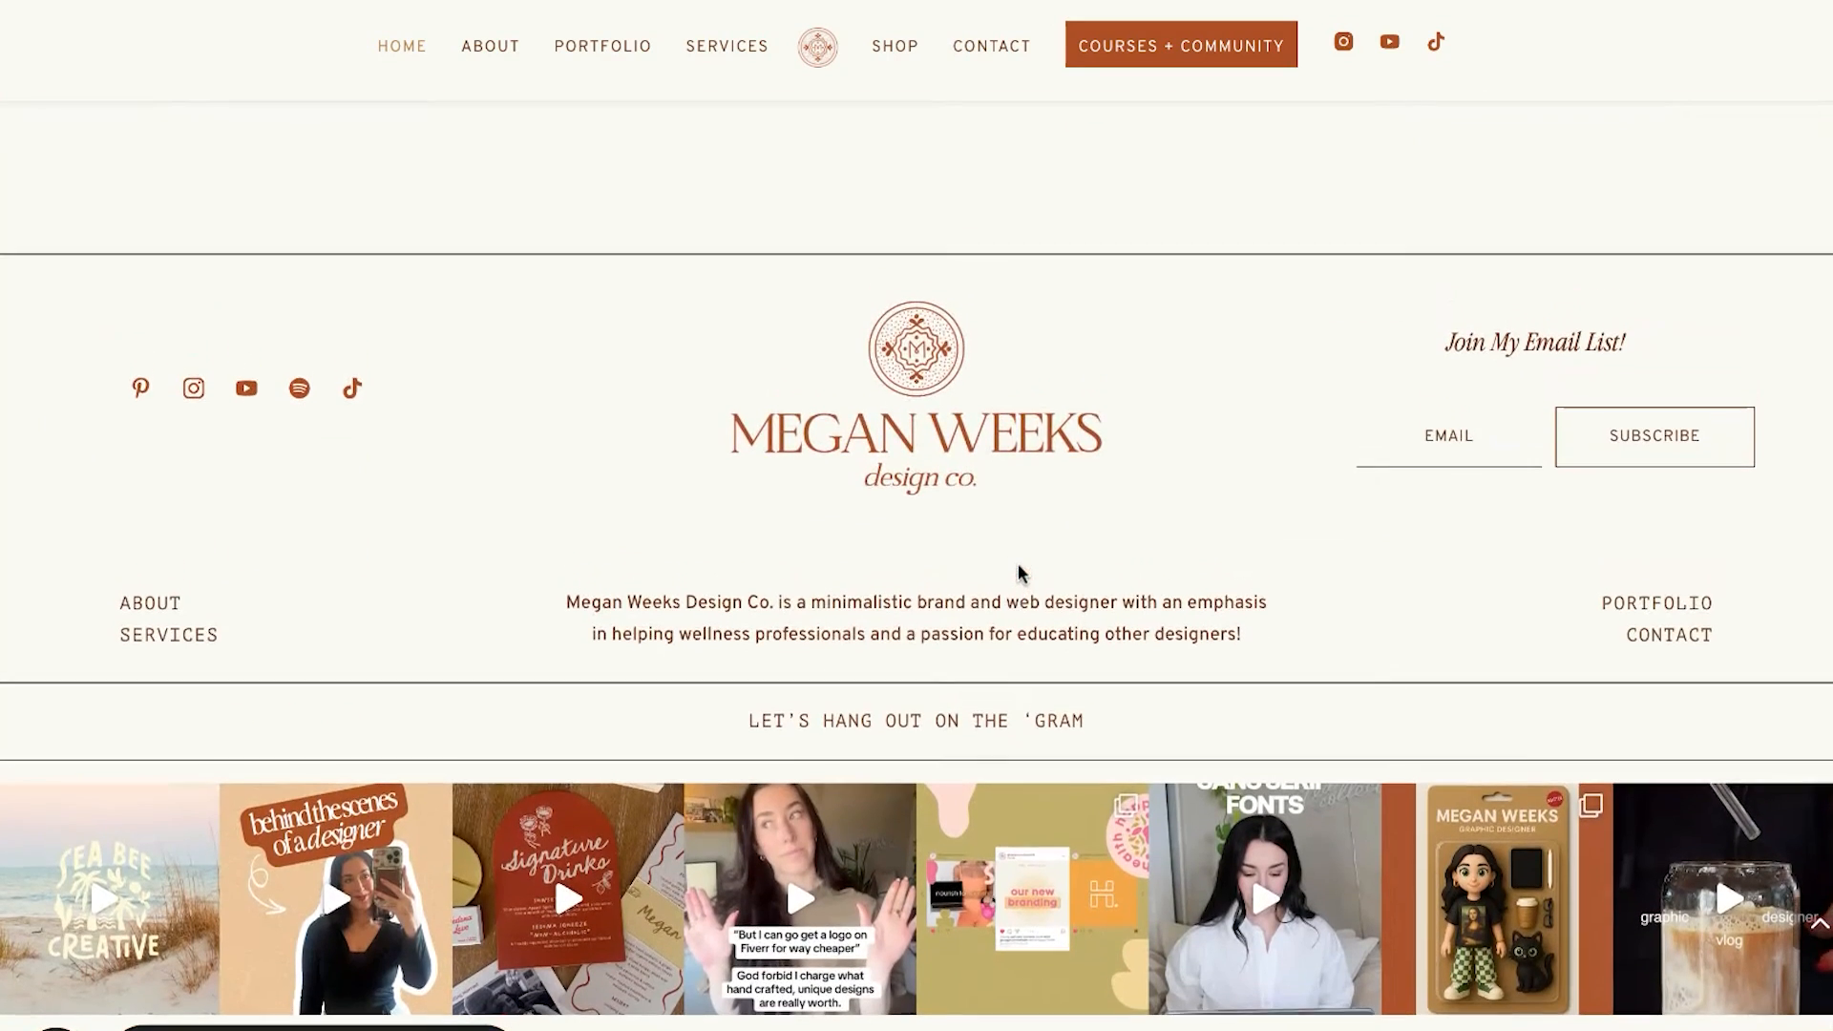
{"action": "triple_click", "coordinate": [787, 624]}
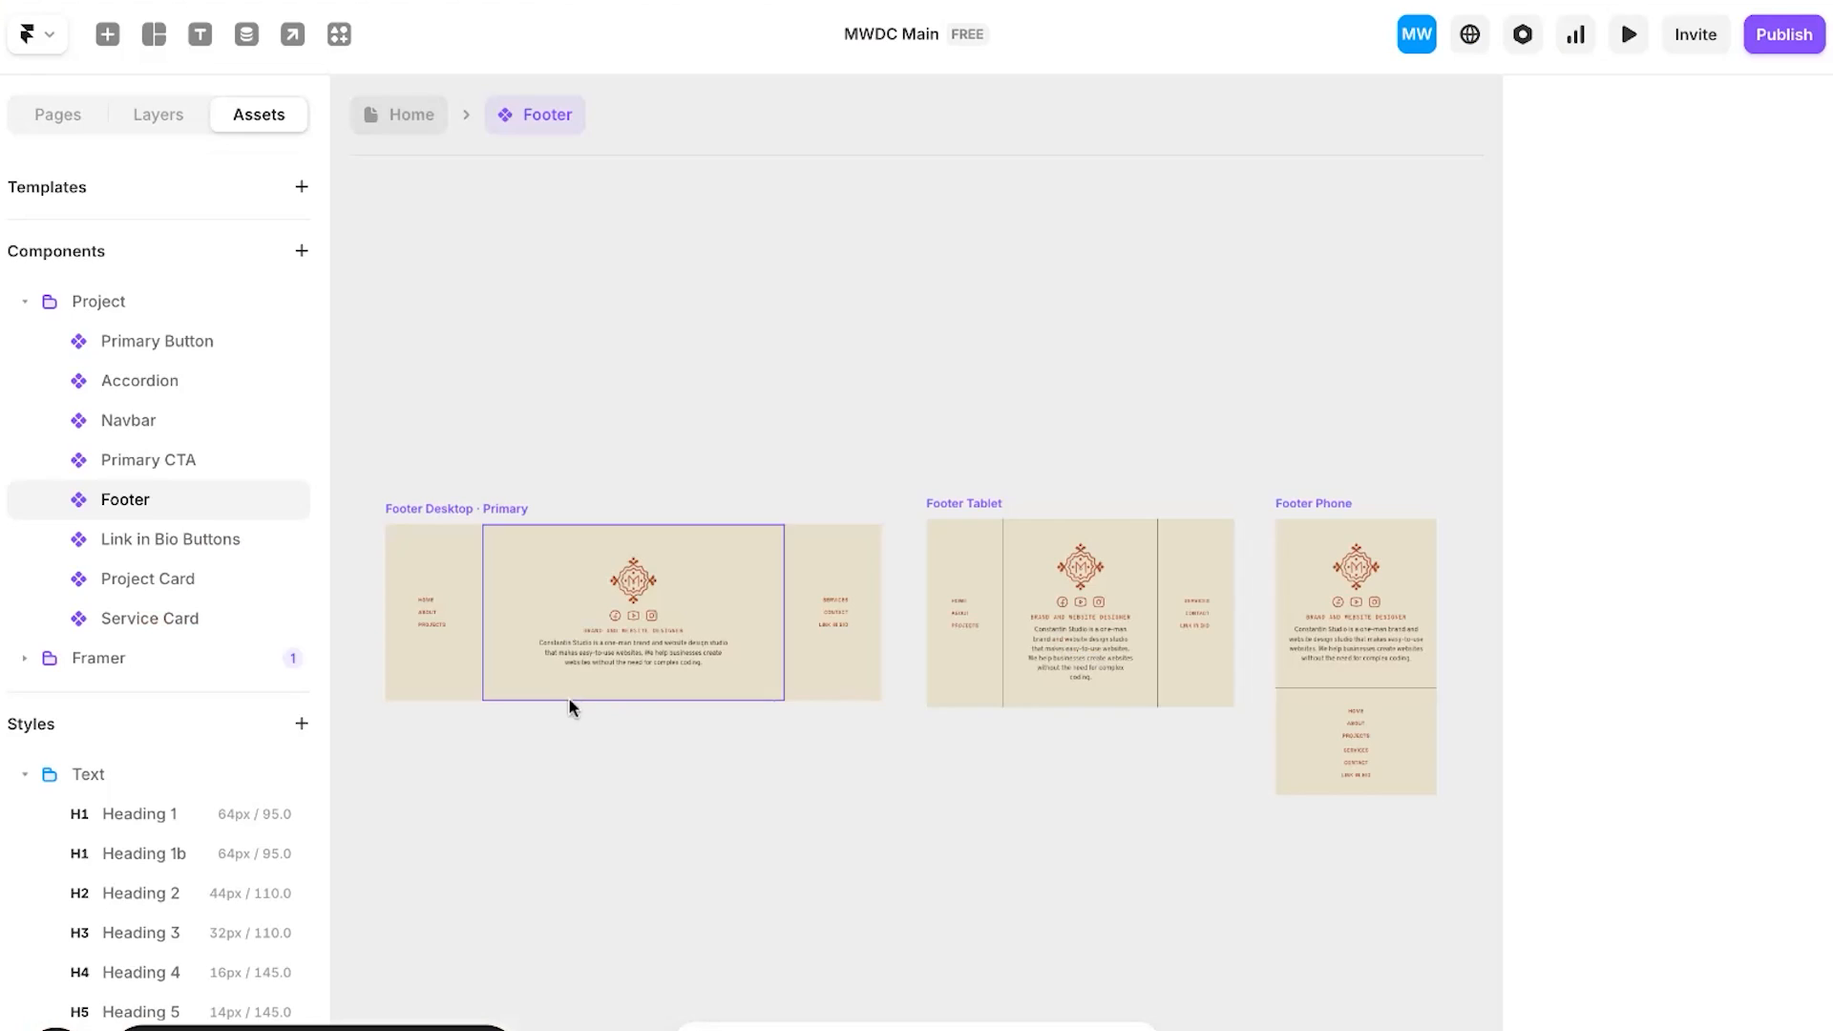
{"action": "left_click", "coordinate": [576, 662]}
{"action": "scroll", "coordinate": [576, 661], "scroll_direction": "up", "scroll_amount": 5}
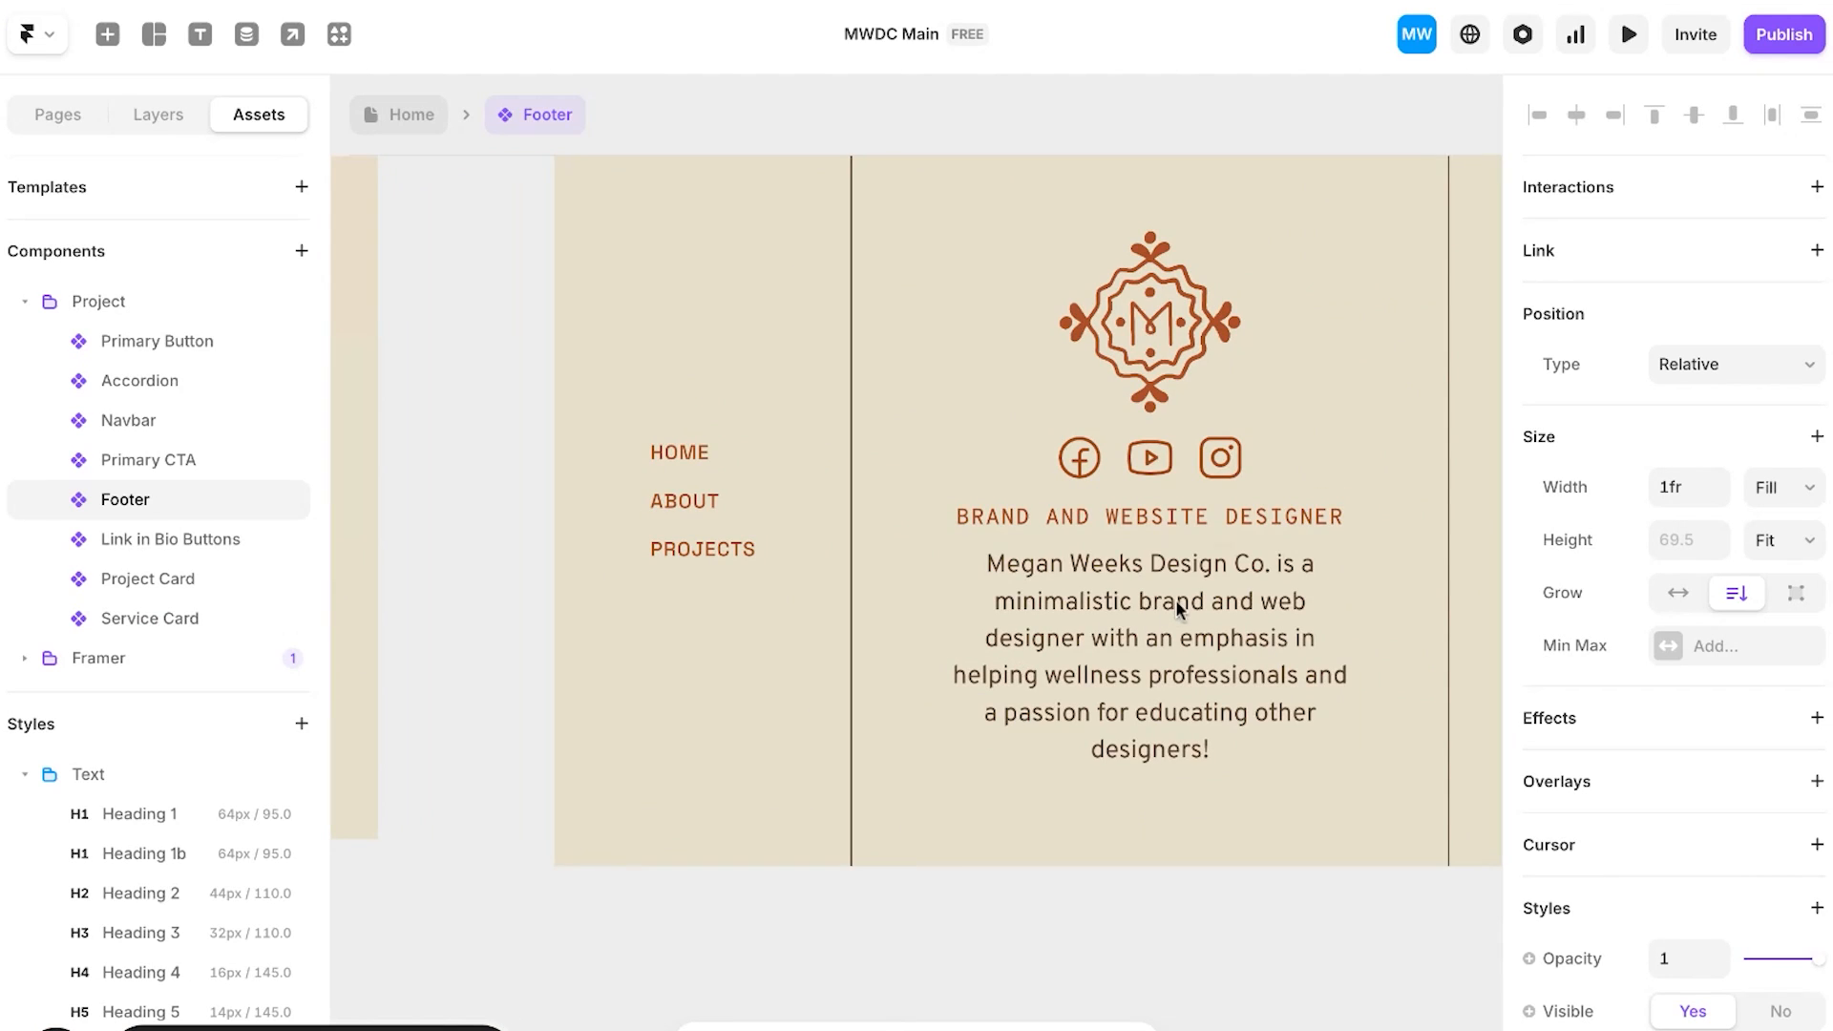
{"action": "scroll", "coordinate": [1176, 600], "scroll_direction": "down", "scroll_amount": 5}
{"action": "left_click", "coordinate": [1070, 724]}
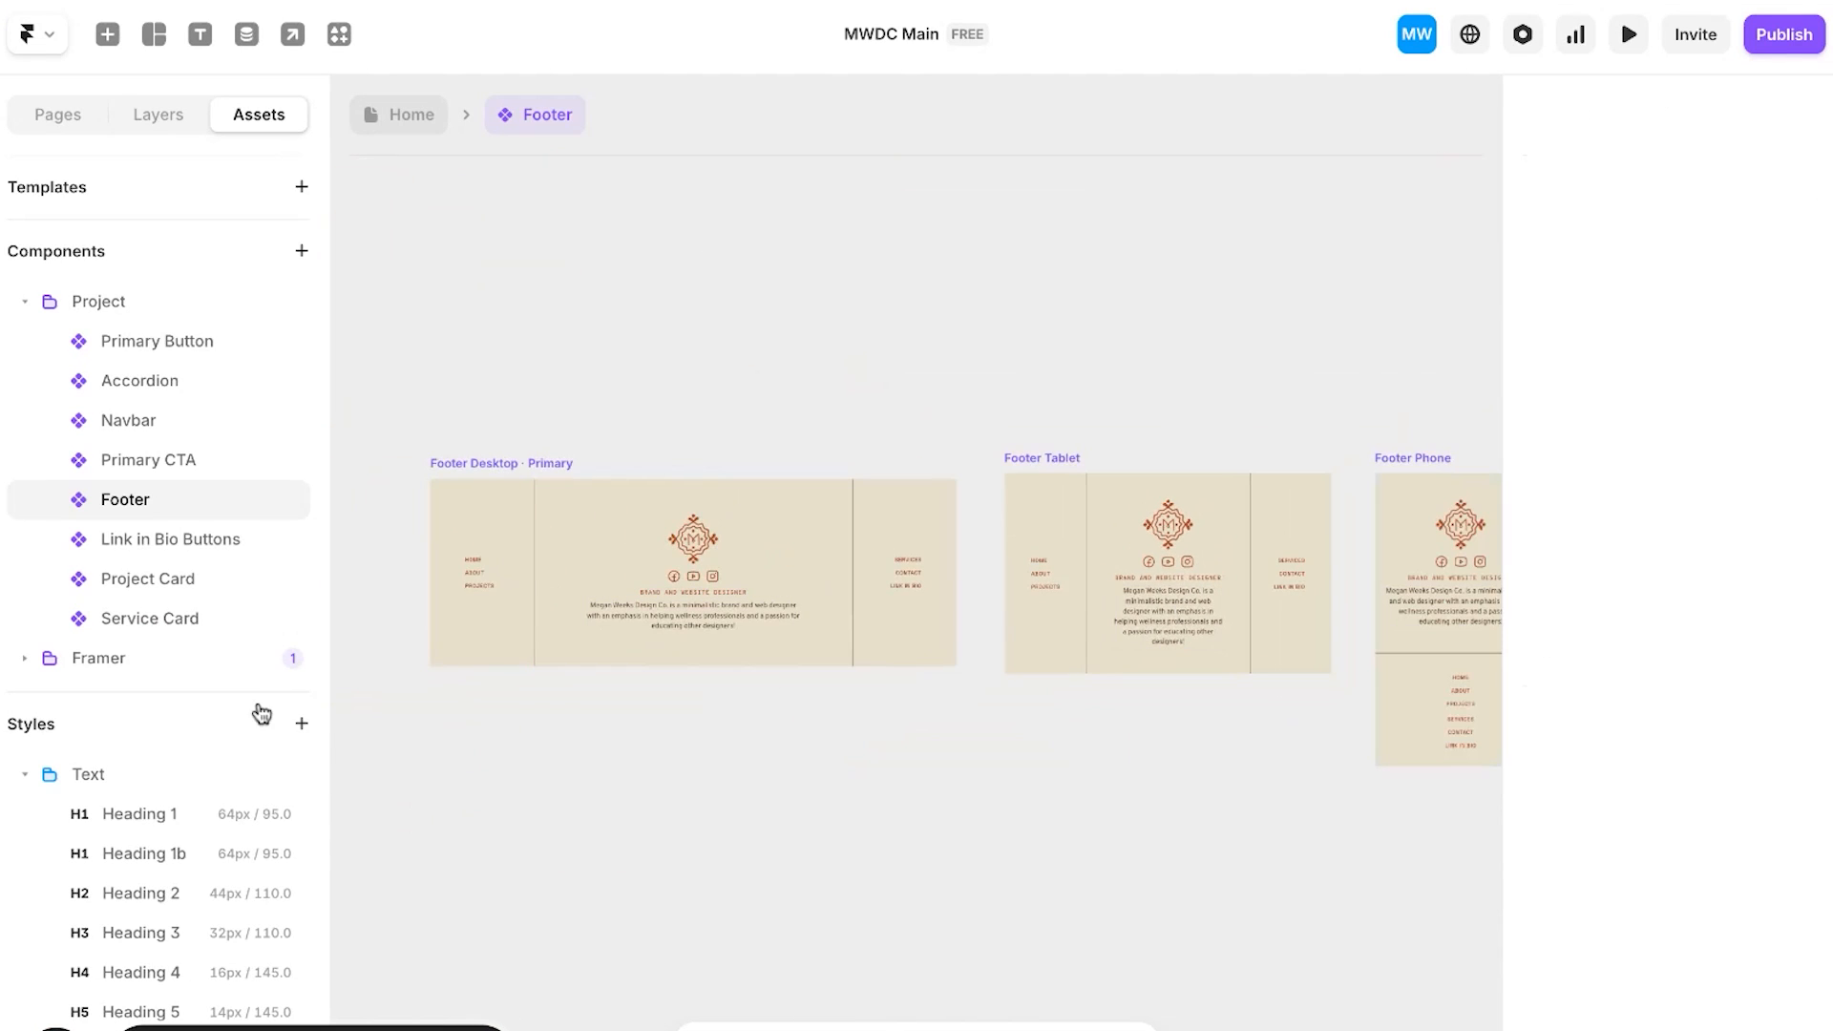
Step: Set the Body text style's size to 14 at the large breakpoint and check the footer description
{"action": "scroll", "coordinate": [261, 714], "scroll_direction": "down", "scroll_amount": 4}
{"action": "left_click", "coordinate": [284, 741]}
{"action": "left_click", "coordinate": [225, 736]}
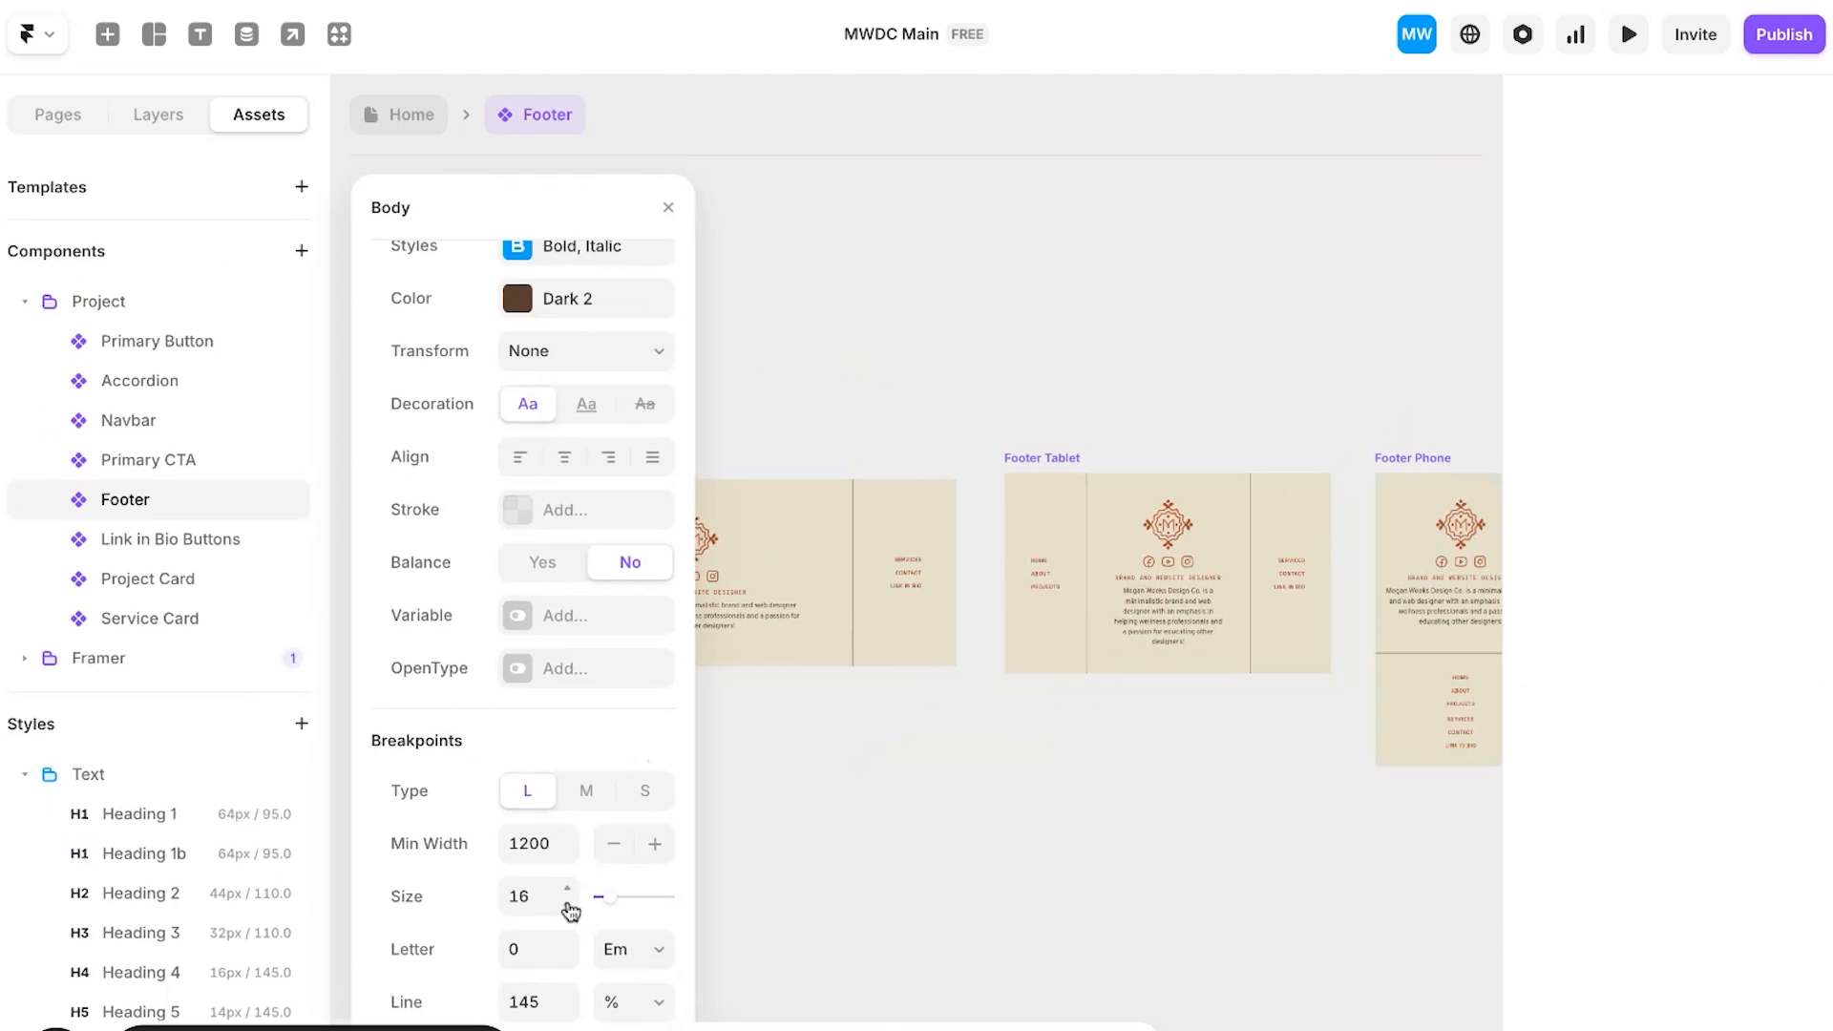
{"action": "left_click", "coordinate": [570, 910]}
{"action": "left_click", "coordinate": [570, 910]}
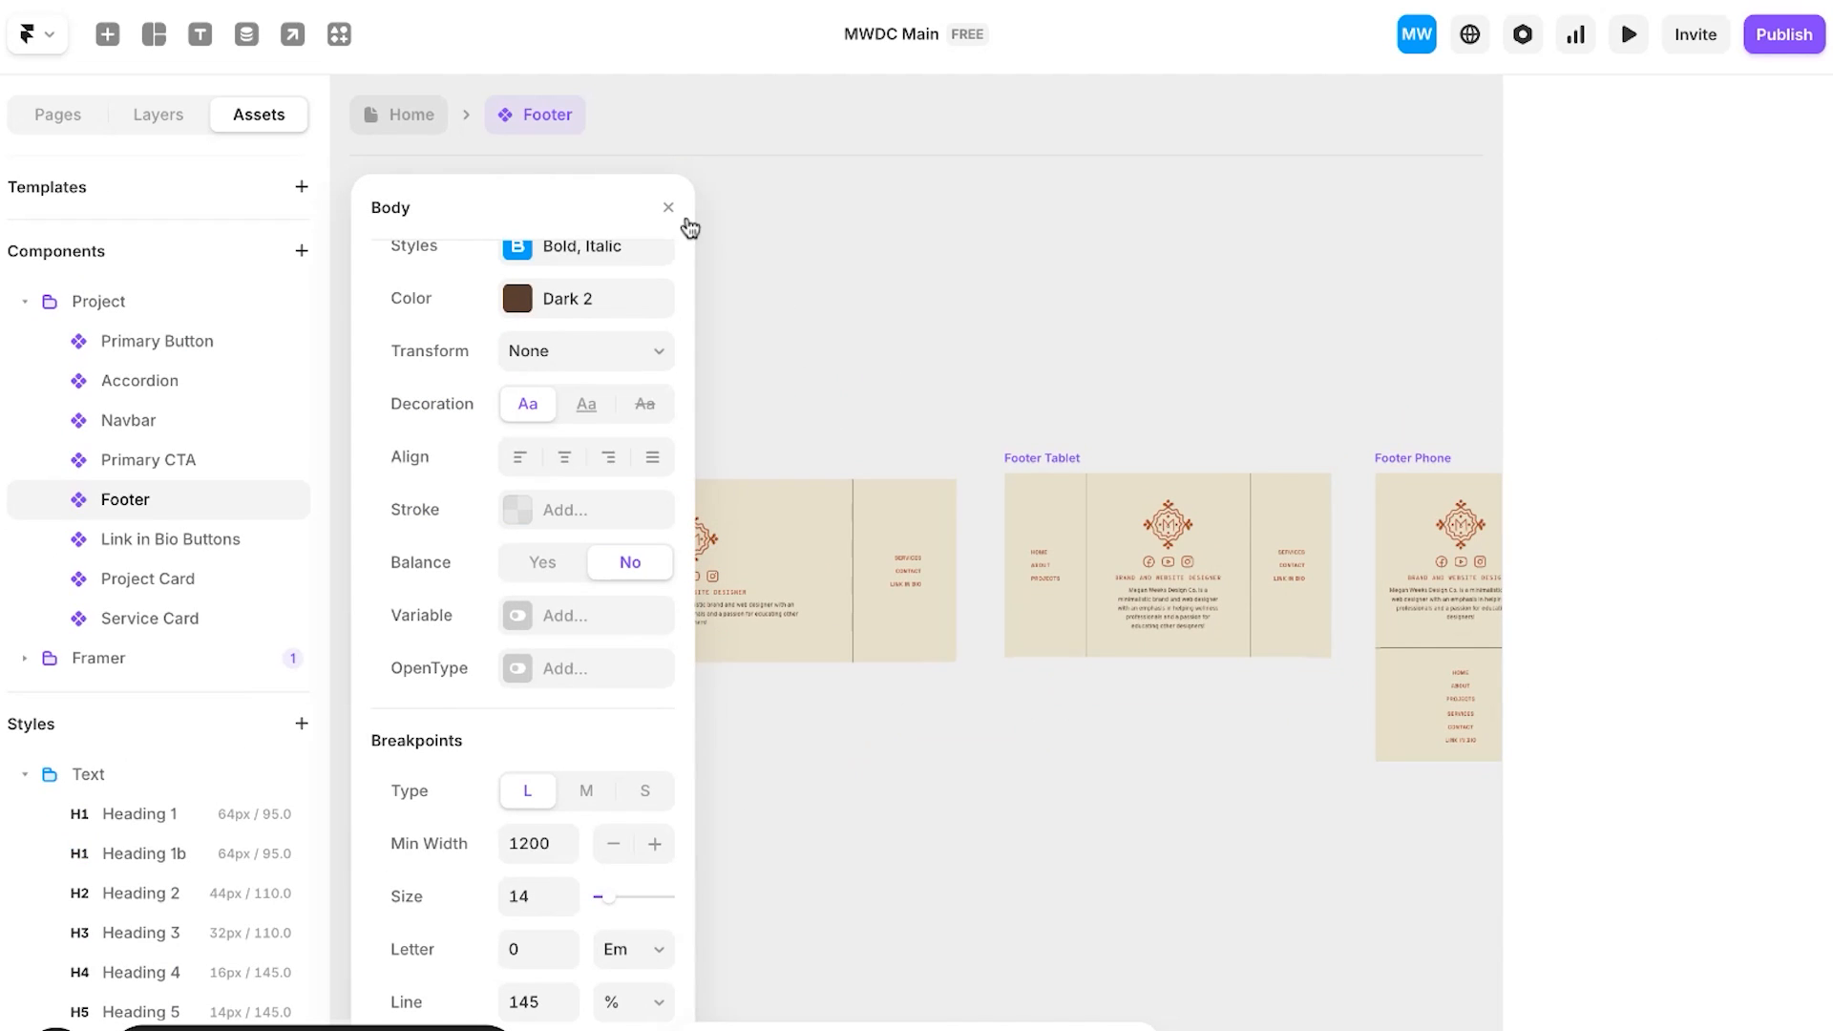
{"action": "left_click", "coordinate": [670, 209]}
{"action": "scroll", "coordinate": [691, 604], "scroll_direction": "up", "scroll_amount": 5}
{"action": "left_click", "coordinate": [720, 638], "text": "super"}
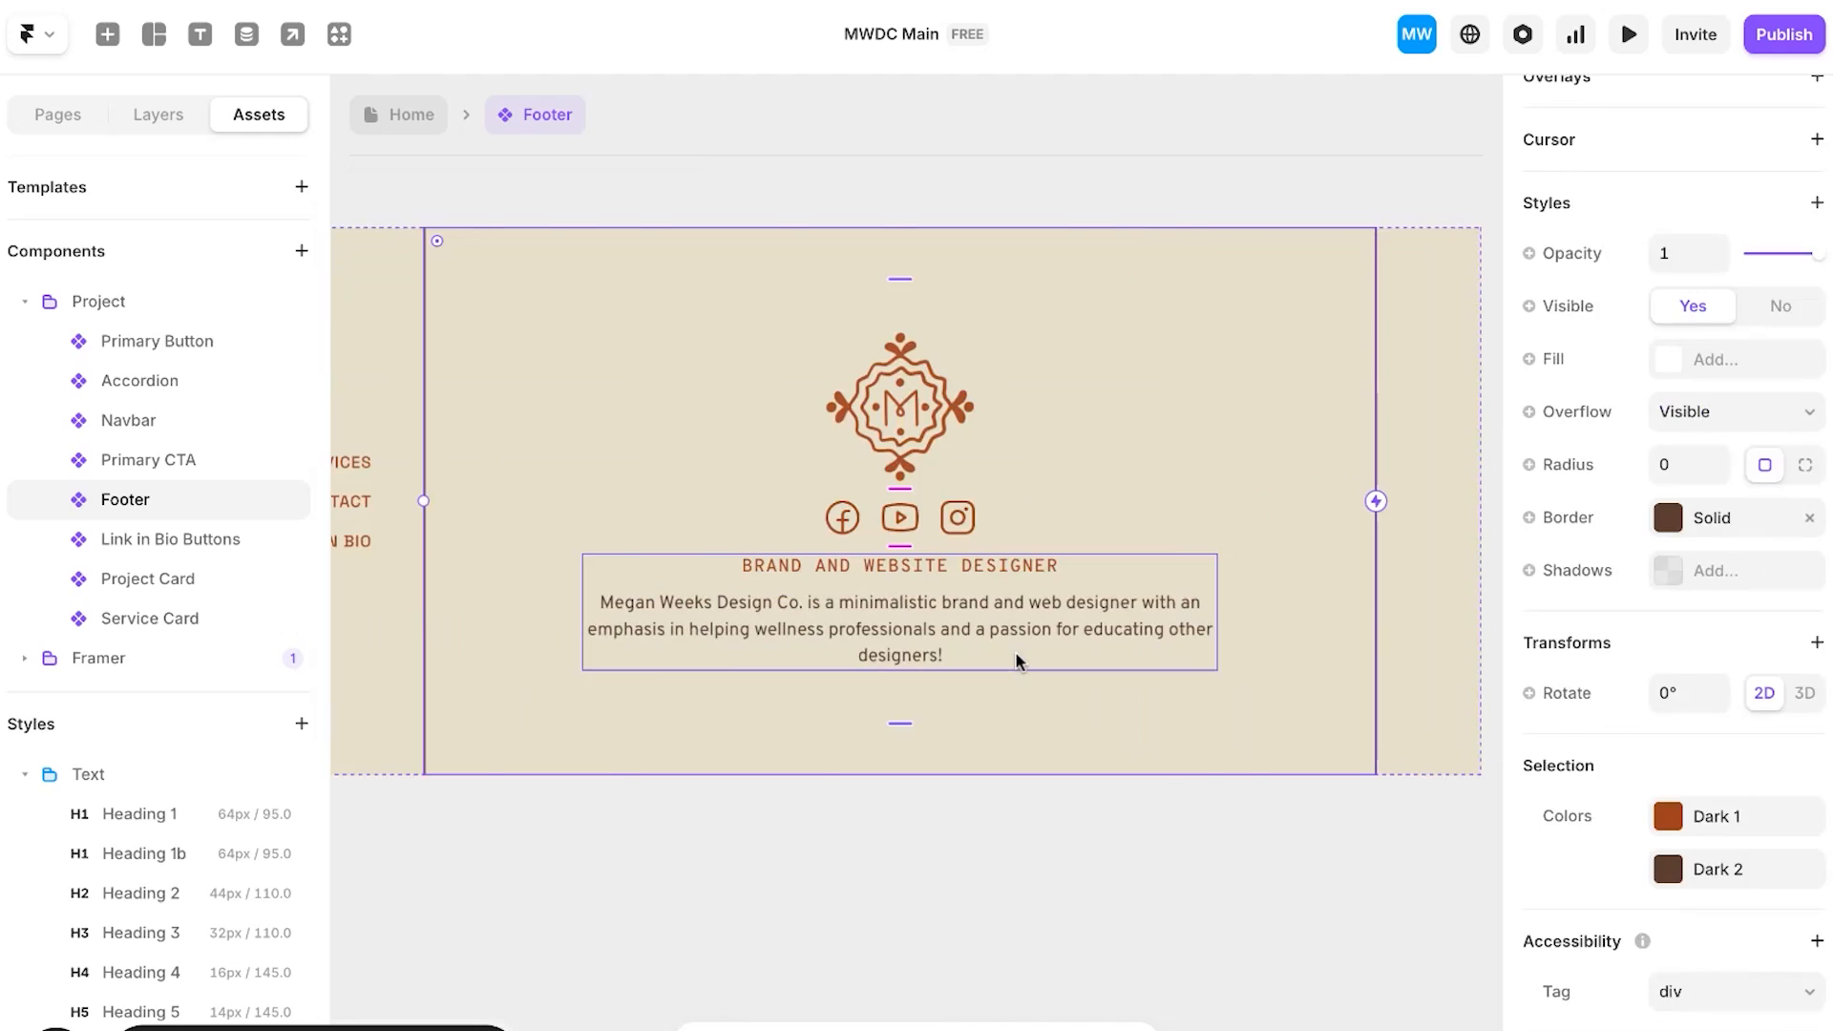
{"action": "scroll", "coordinate": [1018, 669], "scroll_direction": "down", "scroll_amount": 5}
{"action": "left_click", "coordinate": [1041, 831]}
{"action": "scroll", "coordinate": [1040, 830], "scroll_direction": "left", "scroll_amount": 5}
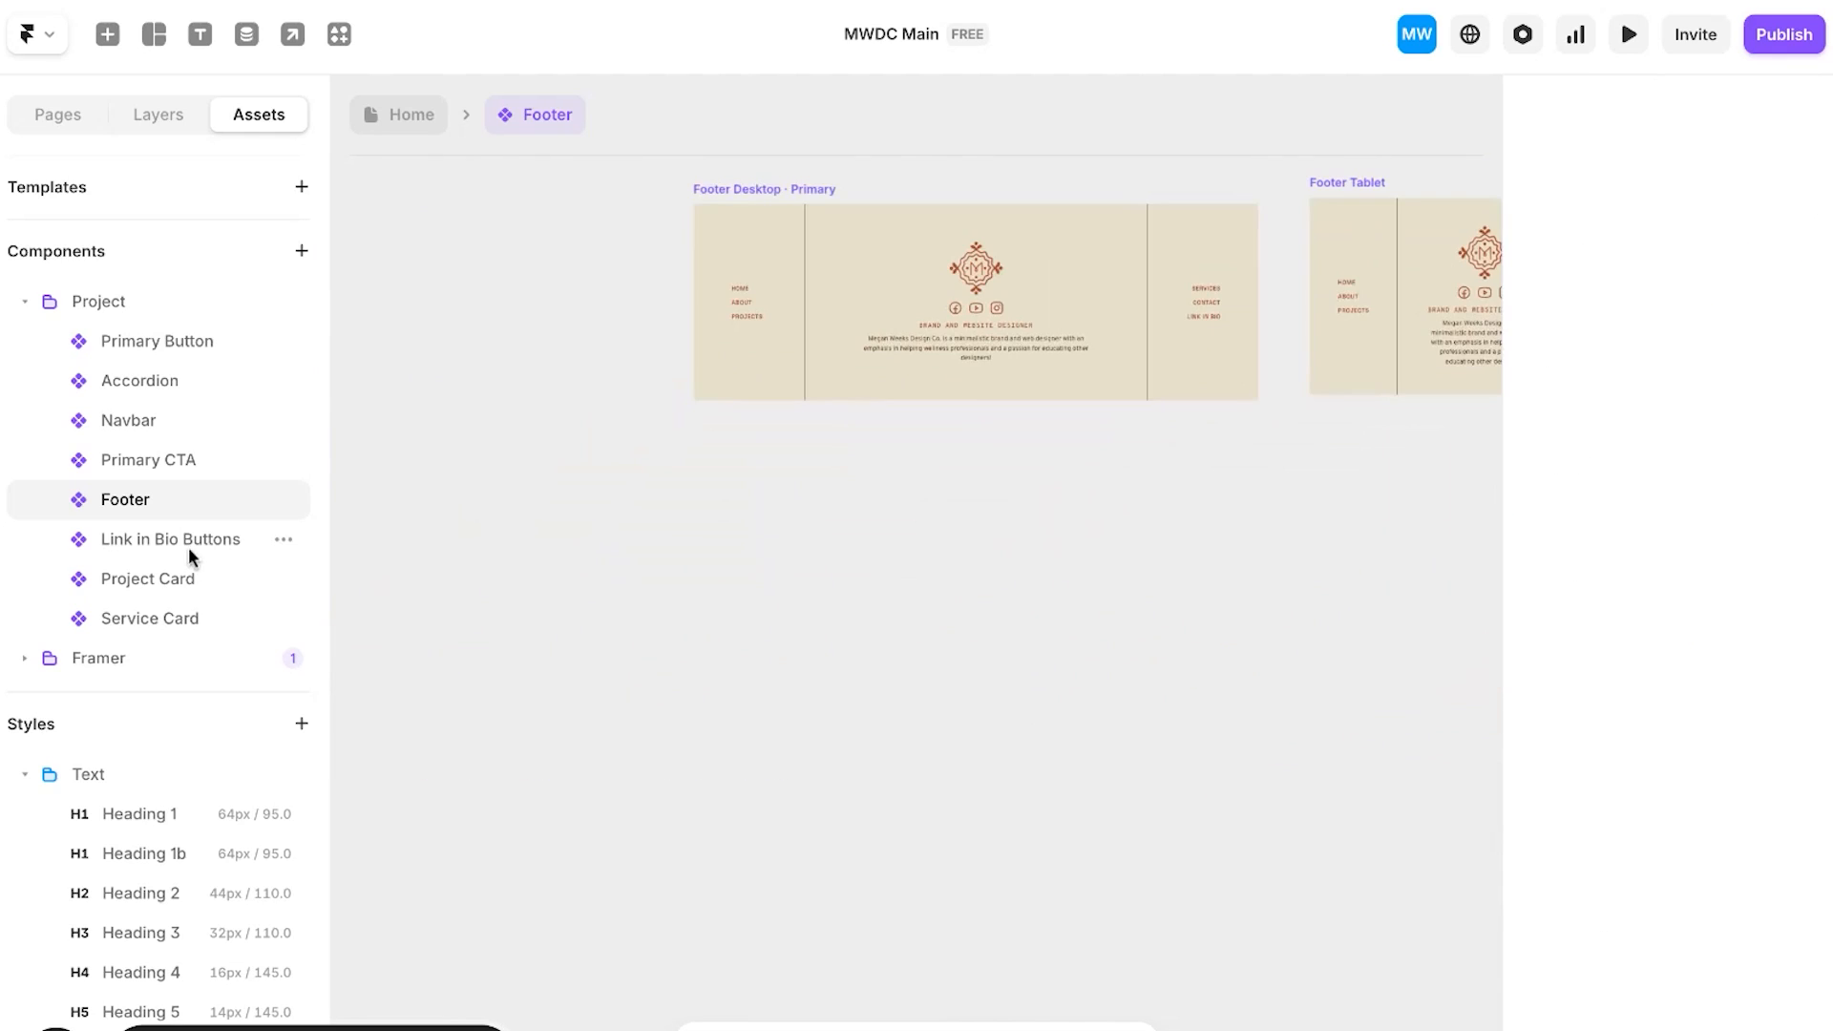
Step: Apply the Heading 3 text style to the primary link's label in the Link in Bio Buttons component
{"action": "left_click", "coordinate": [189, 542]}
{"action": "scroll", "coordinate": [664, 560], "scroll_direction": "up", "scroll_amount": 5}
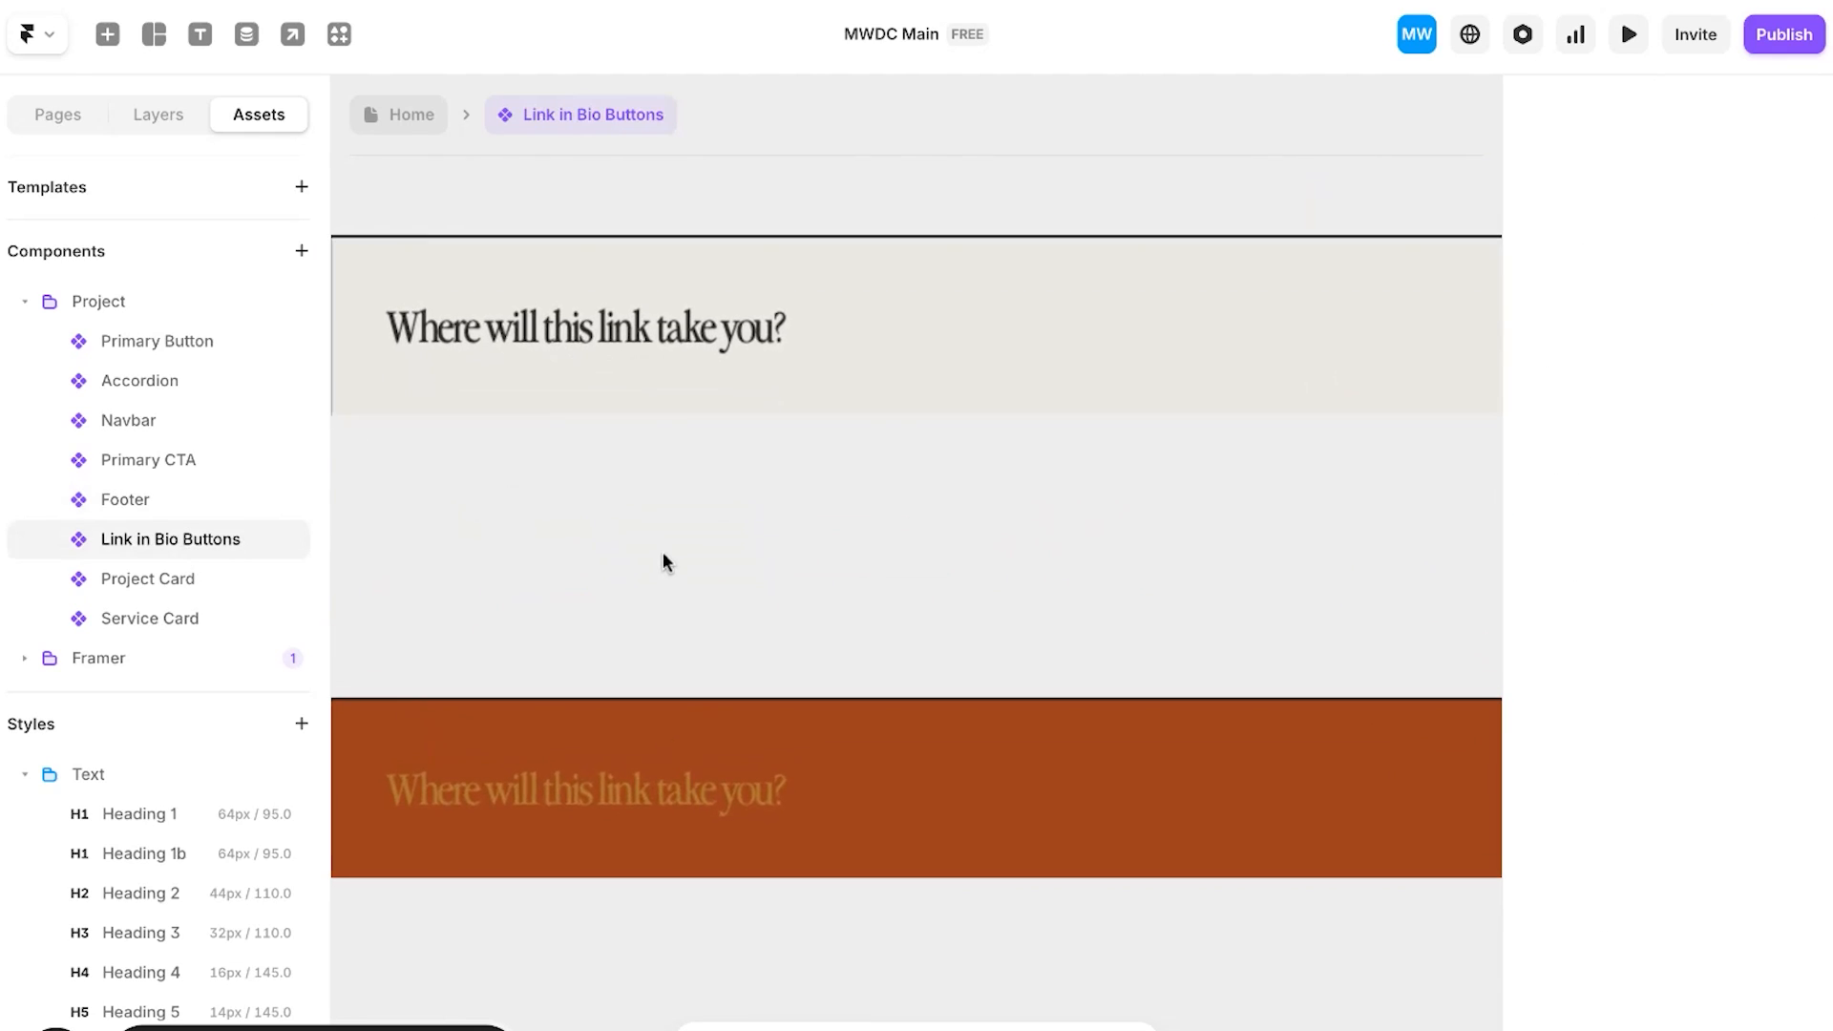
{"action": "scroll", "coordinate": [664, 559], "scroll_direction": "down", "scroll_amount": 3}
{"action": "left_click", "coordinate": [706, 414], "text": "super"}
{"action": "scroll", "coordinate": [1557, 585], "scroll_direction": "down", "scroll_amount": 6}
{"action": "left_click", "coordinate": [1734, 712]}
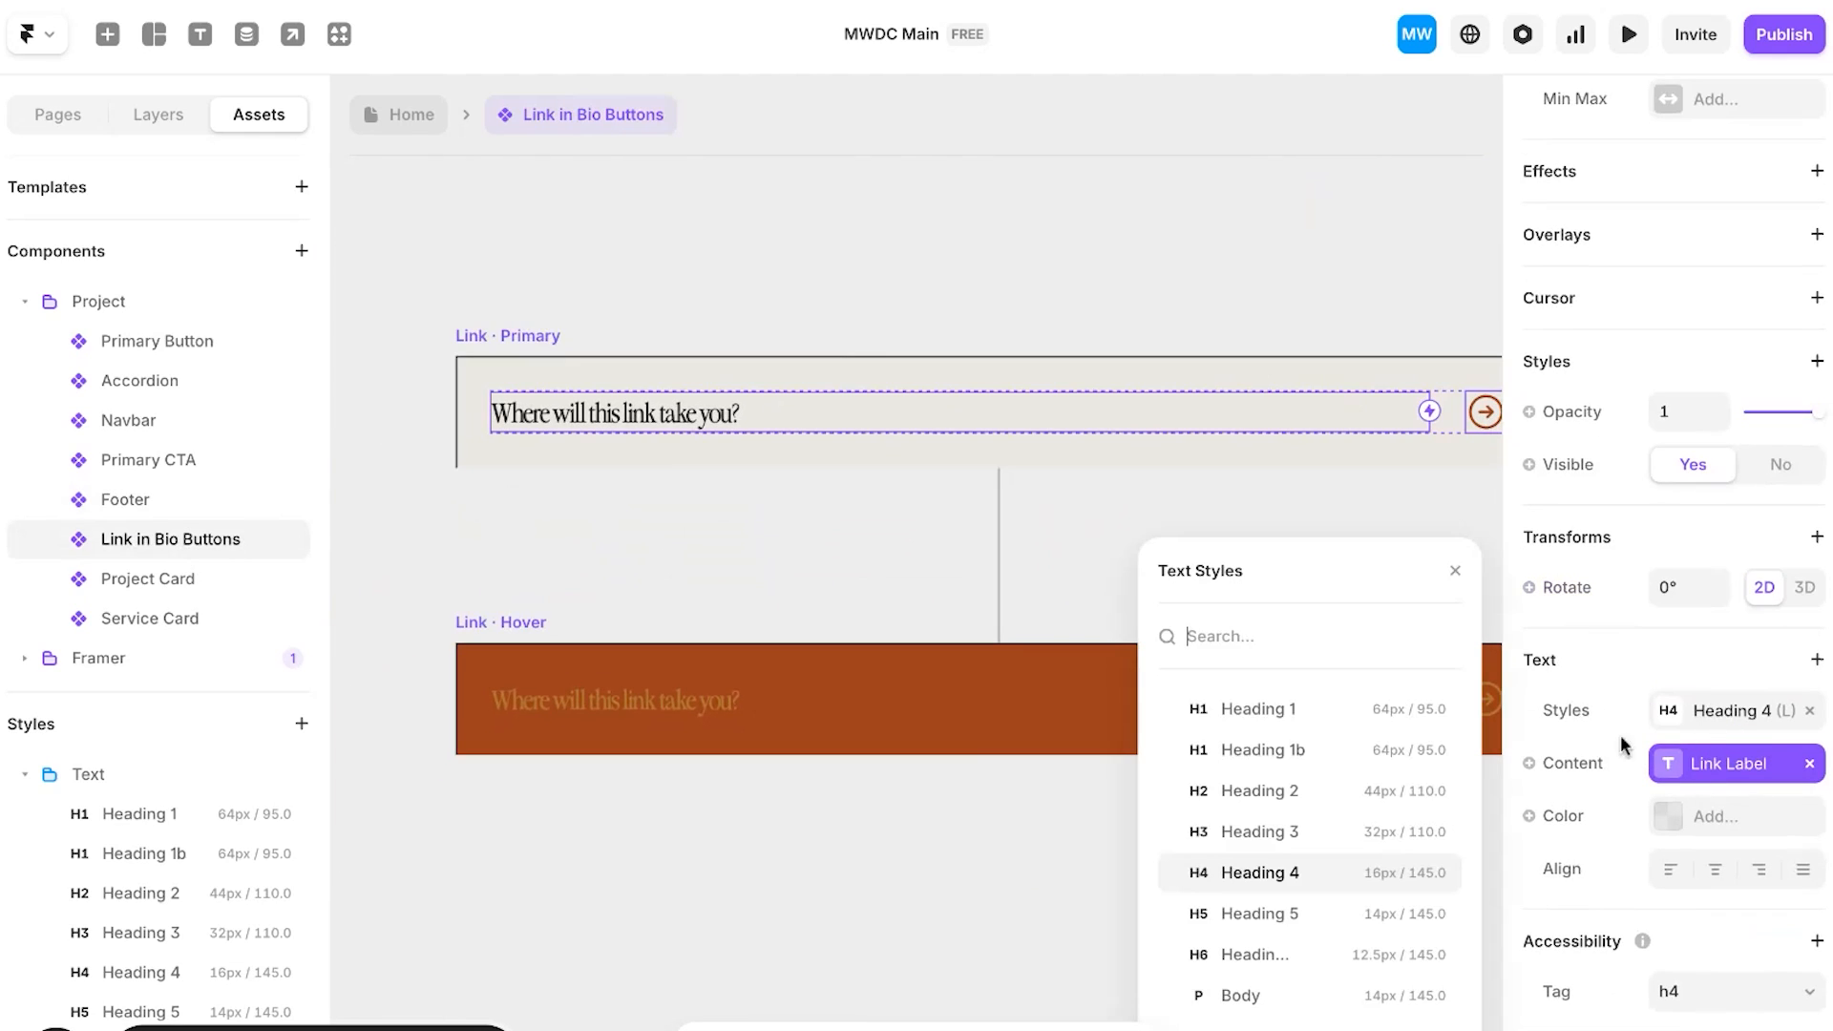
{"action": "left_click", "coordinate": [1270, 835]}
{"action": "scroll", "coordinate": [536, 646], "scroll_direction": "down", "scroll_amount": 2}
{"action": "scroll", "coordinate": [512, 626], "scroll_direction": "left", "scroll_amount": 8}
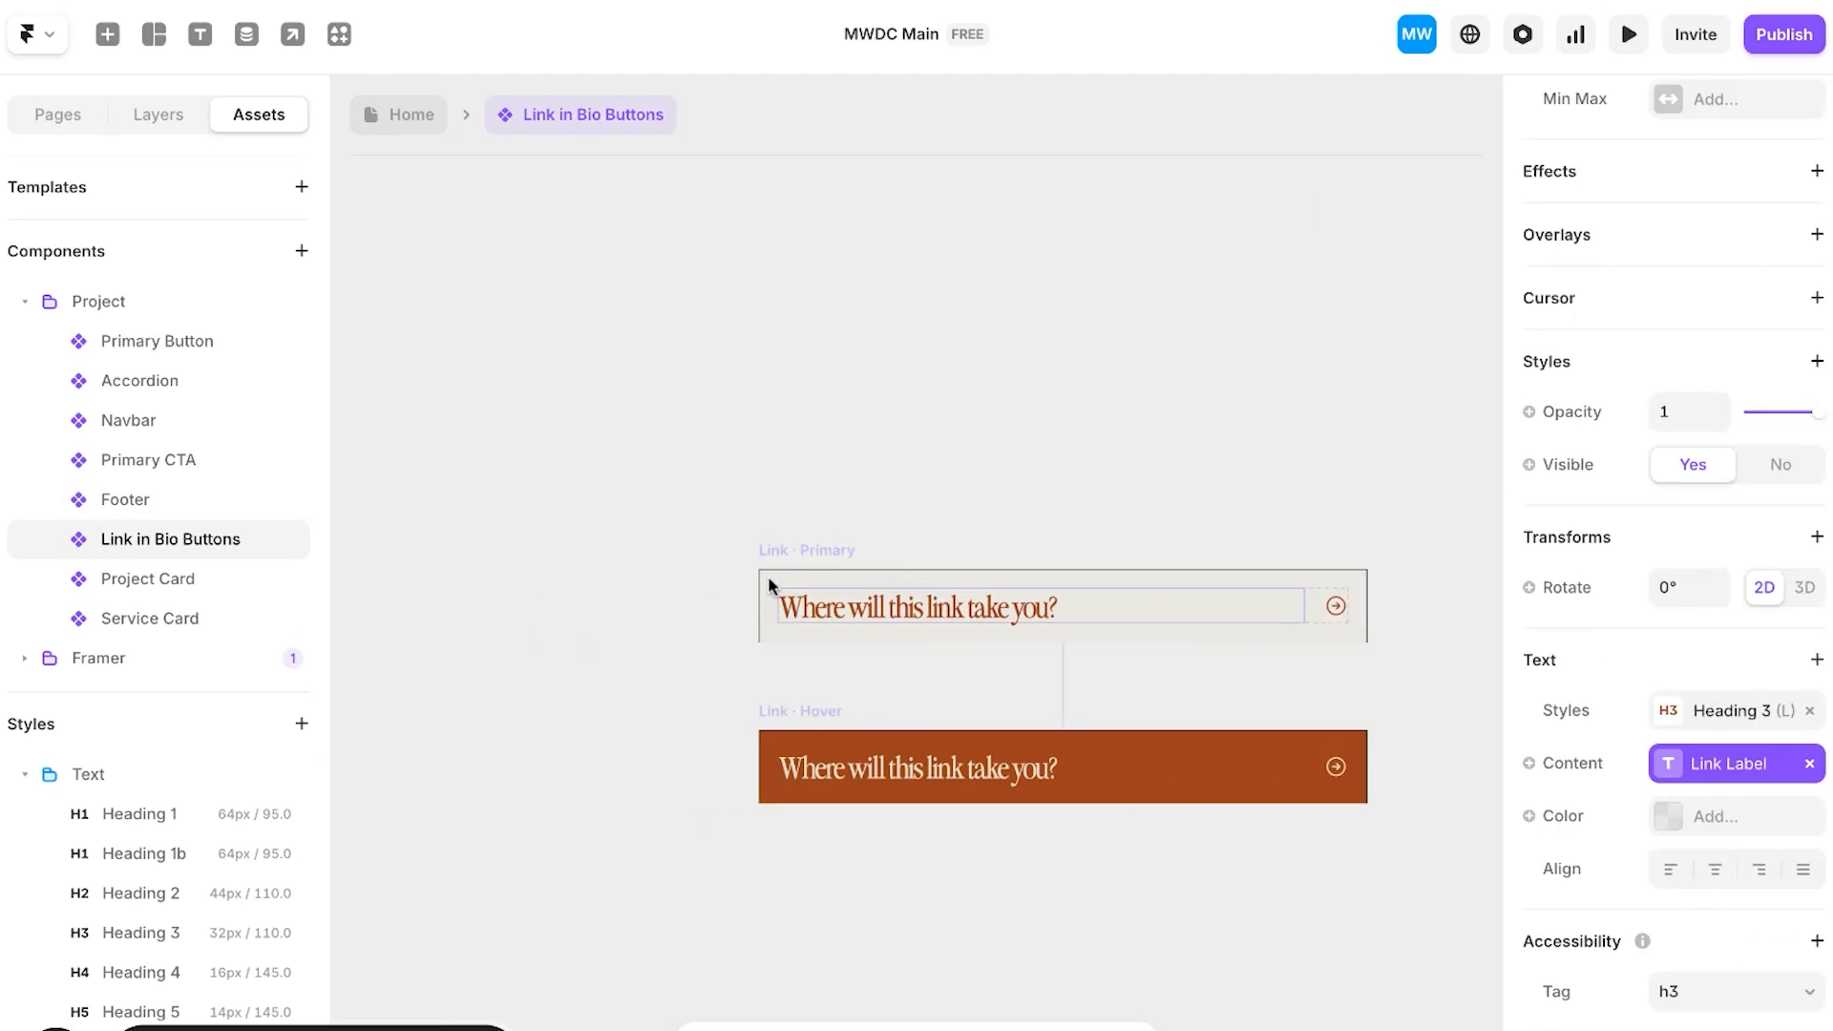
{"action": "left_click", "coordinate": [797, 564]}
{"action": "scroll", "coordinate": [1556, 819], "scroll_direction": "down", "scroll_amount": 10}
{"action": "left_click", "coordinate": [1671, 833]}
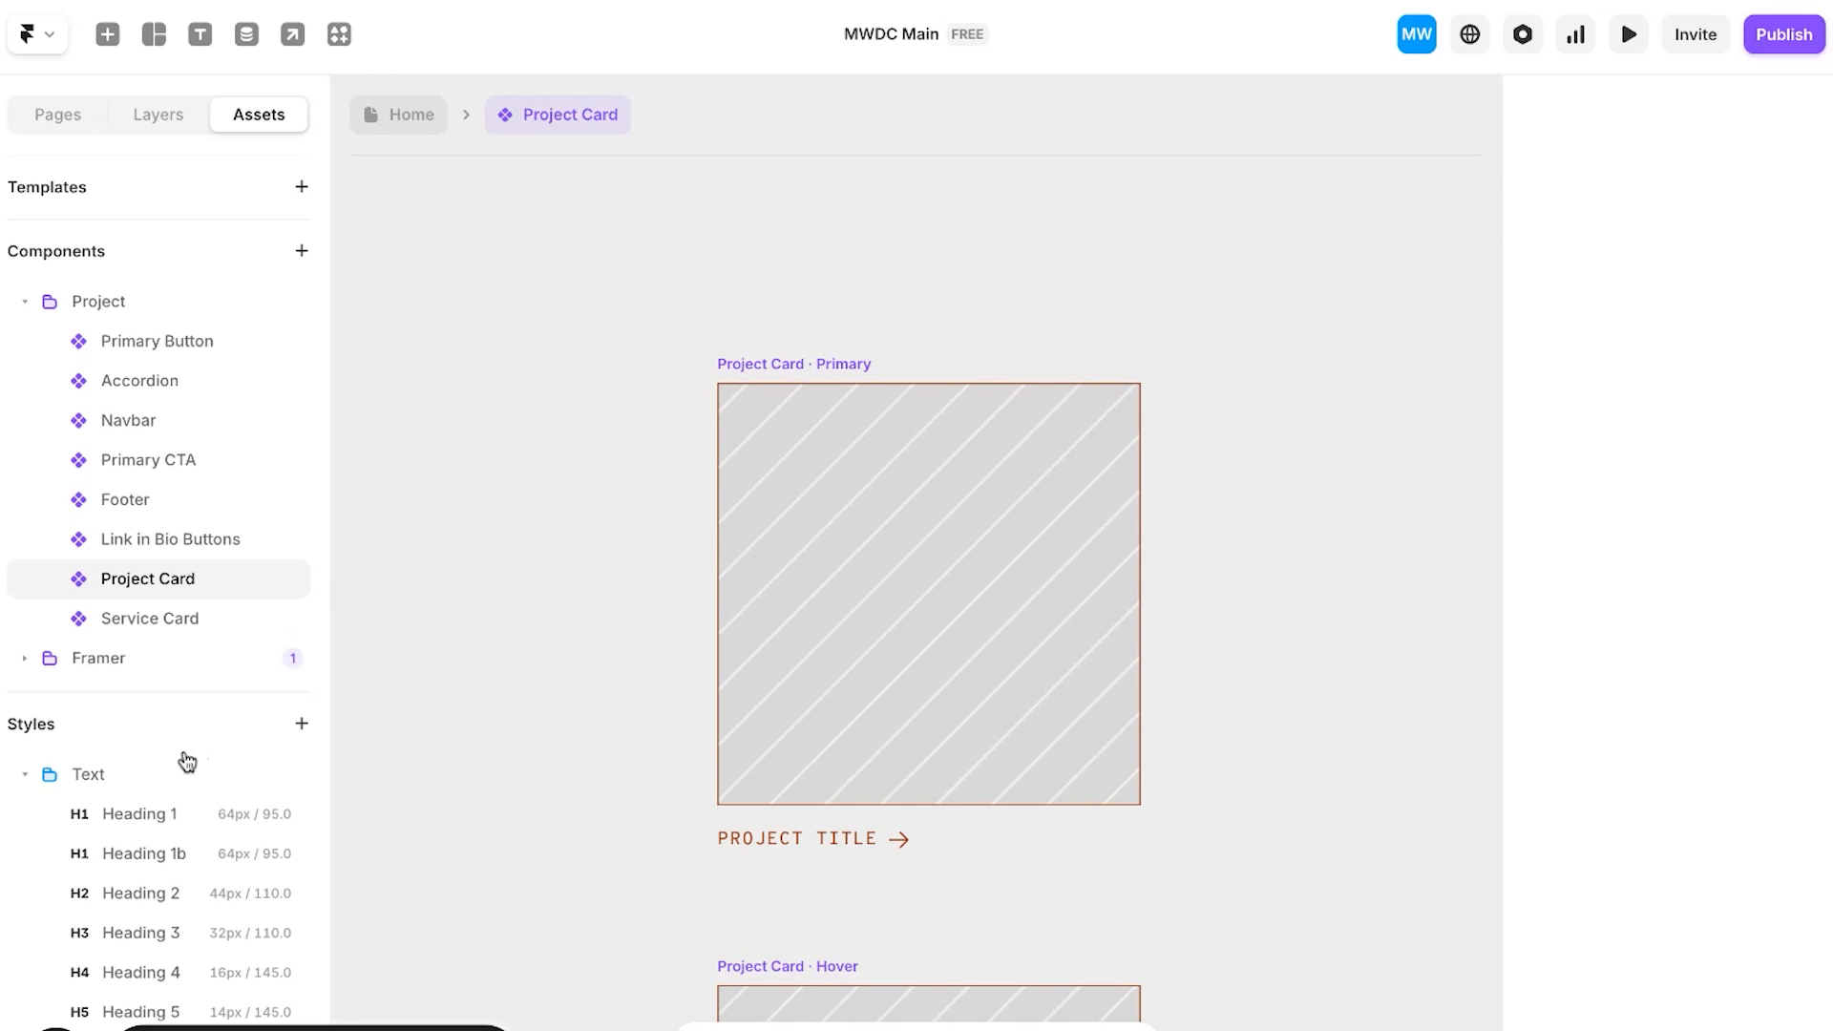
Step: Open the Project Card component and review its primary and hover variants
{"action": "left_click", "coordinate": [145, 617]}
{"action": "left_click", "coordinate": [143, 579]}
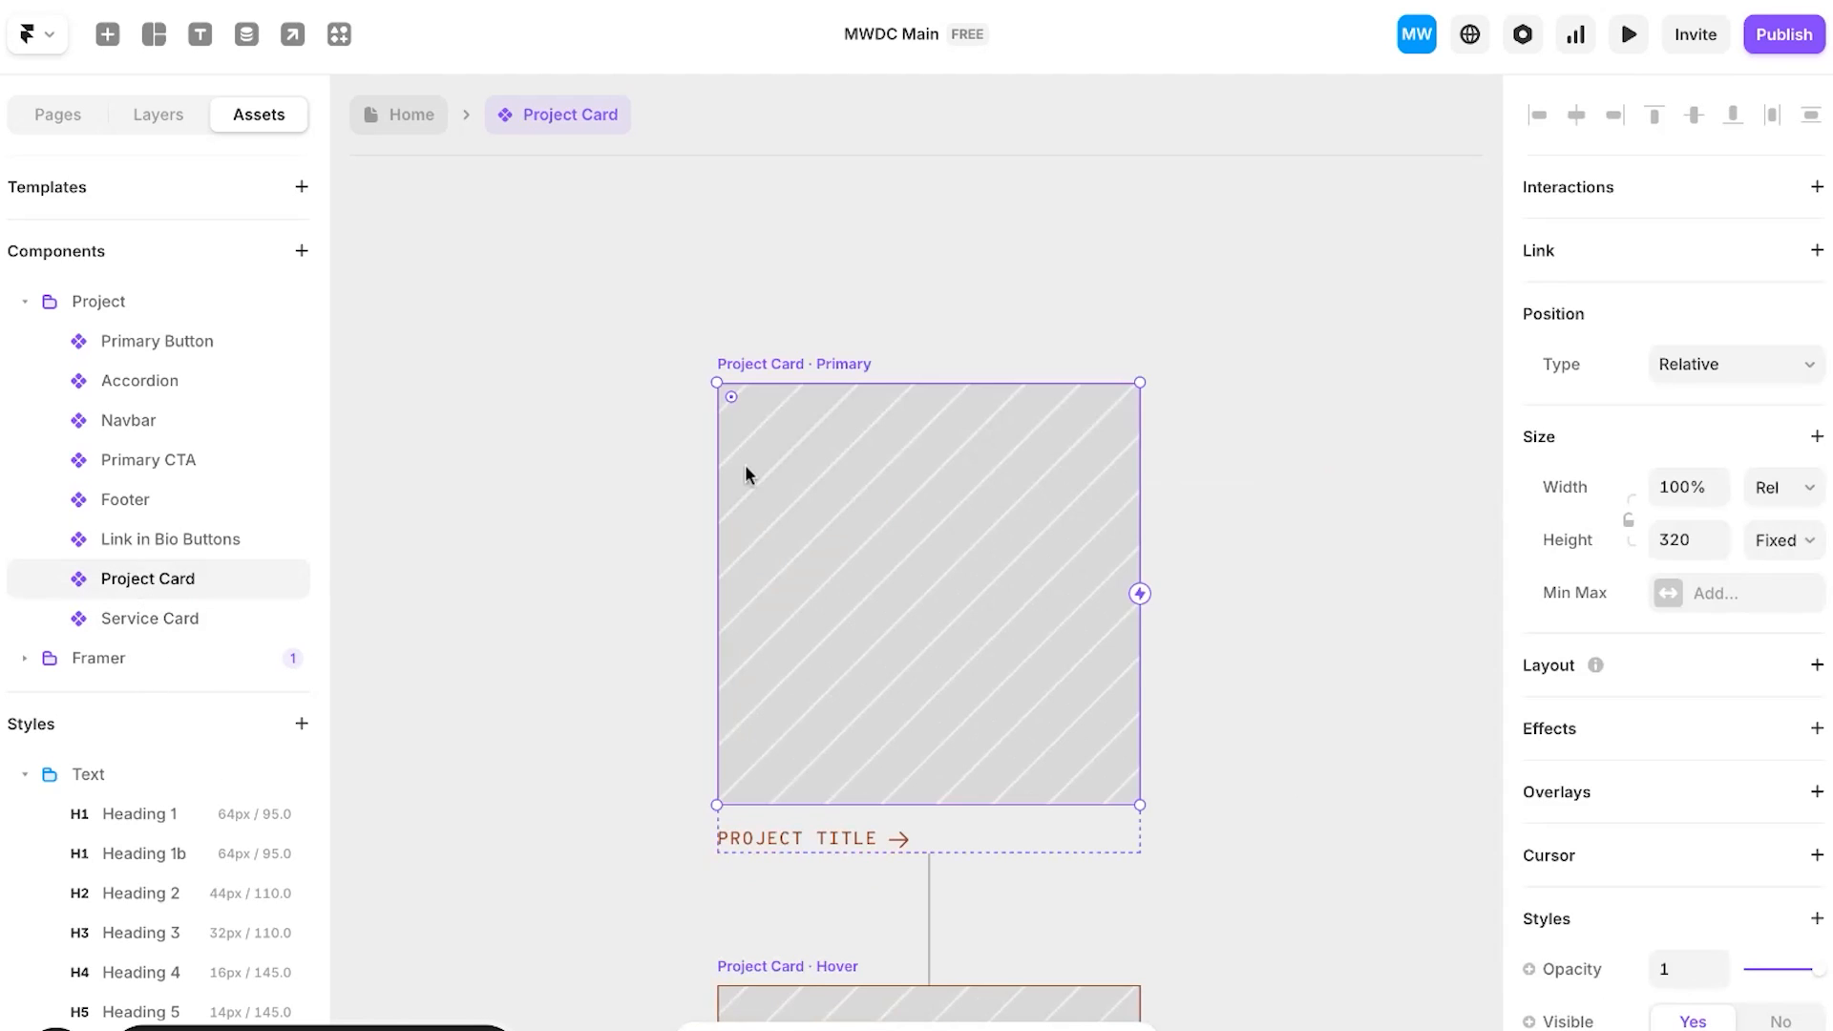
{"action": "scroll", "coordinate": [745, 464], "scroll_direction": "down", "scroll_amount": 10}
{"action": "scroll", "coordinate": [745, 472], "scroll_direction": "up", "scroll_amount": 5}
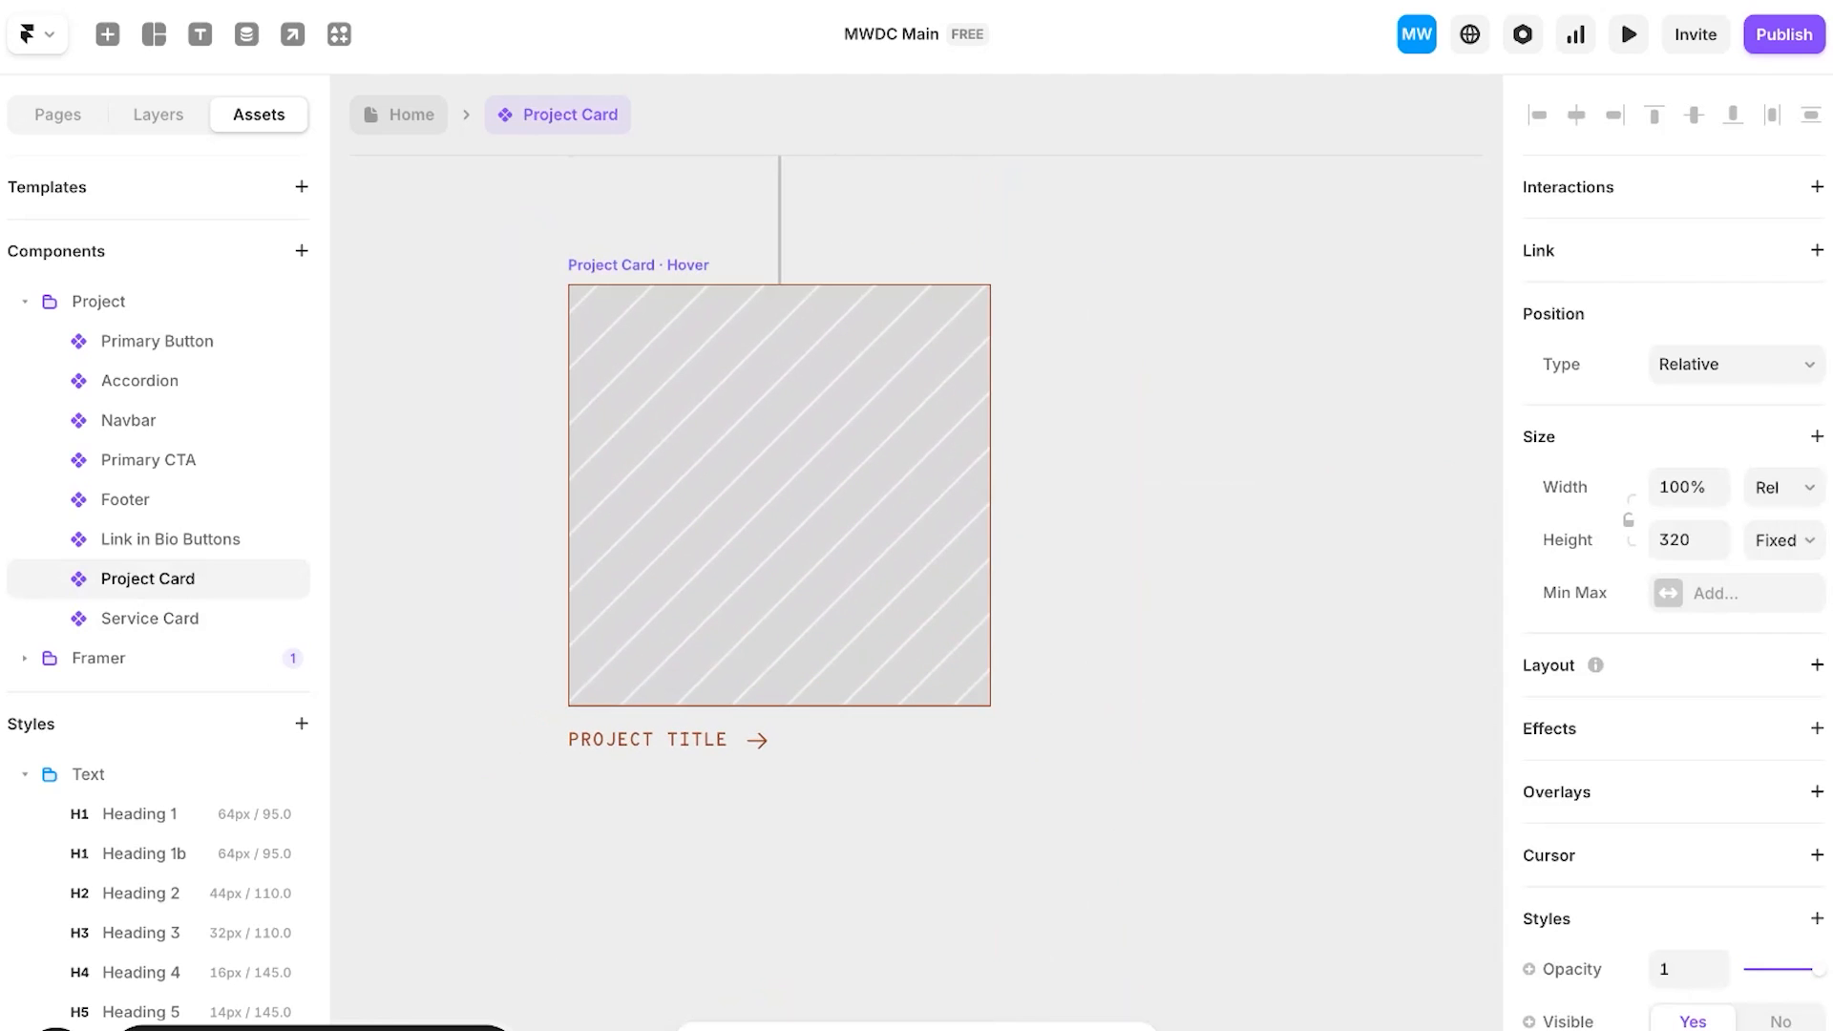
{"action": "scroll", "coordinate": [708, 567], "scroll_direction": "up", "scroll_amount": 4}
Step: Check the project title's text style and the Project Title and Thumbnail variables of the Project Card
{"action": "left_click", "coordinate": [670, 483]}
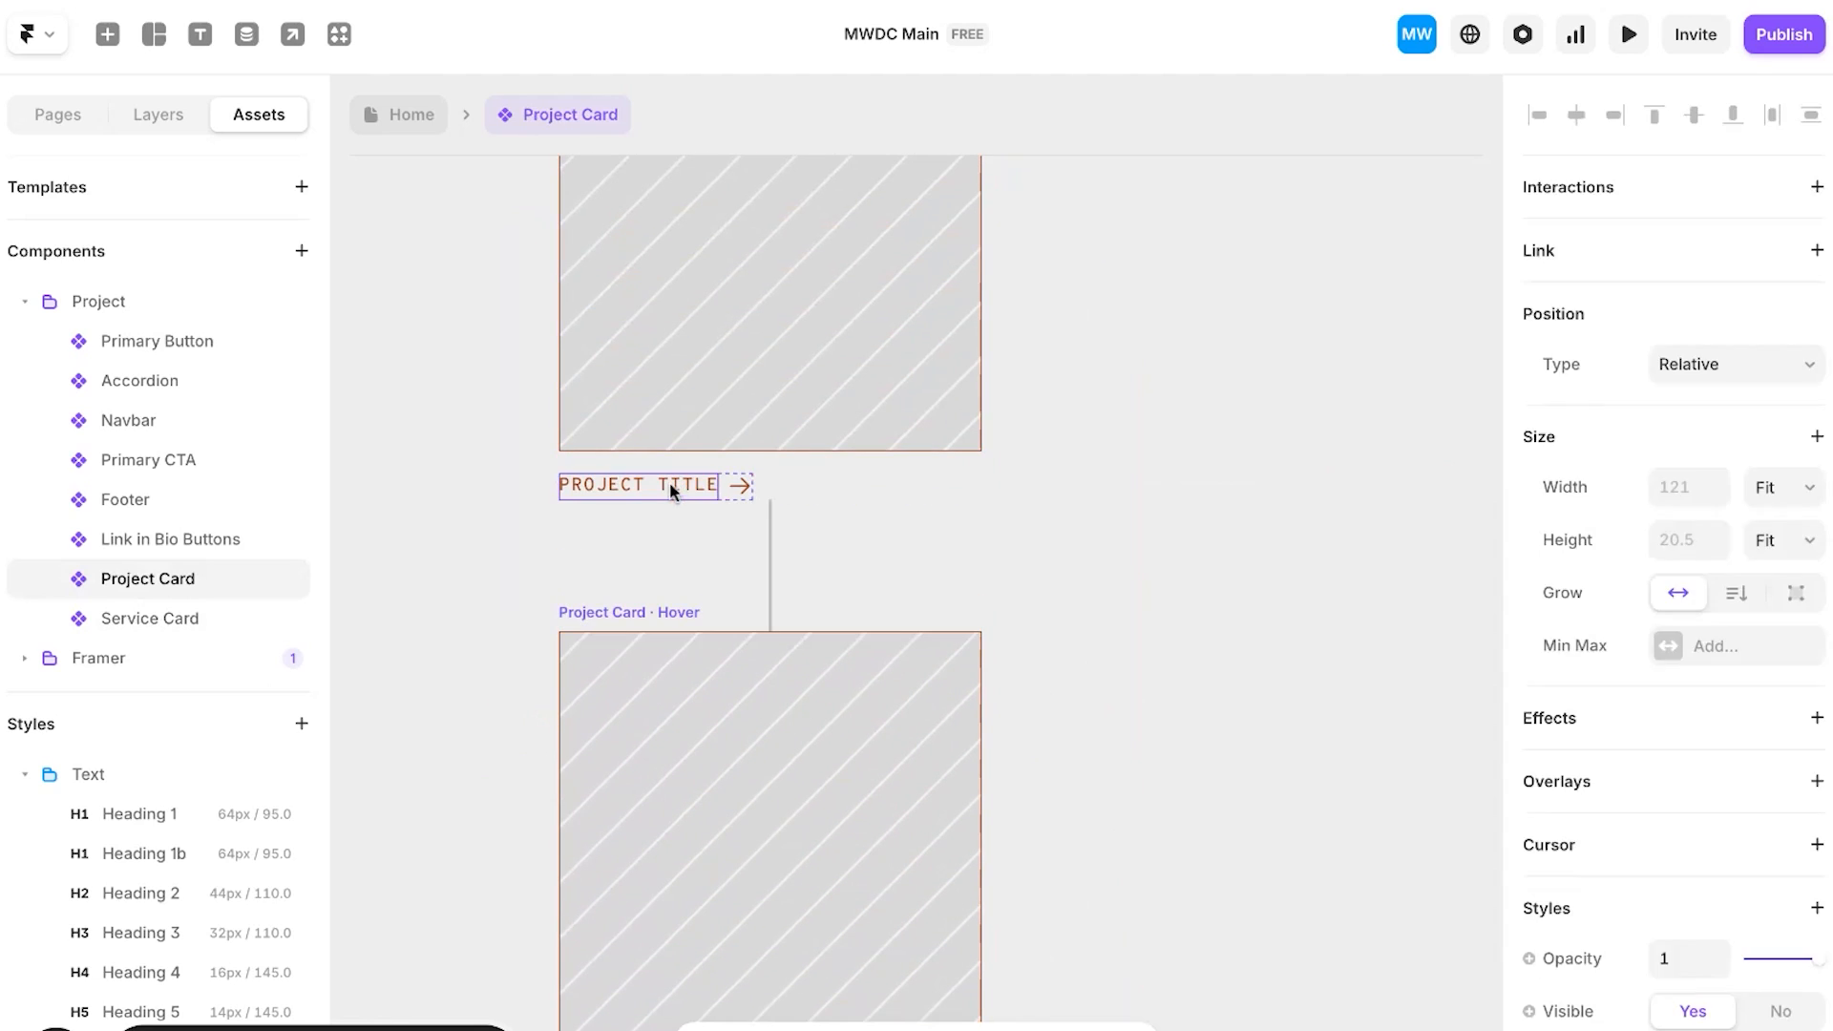
{"action": "scroll", "coordinate": [1585, 547], "scroll_direction": "down", "scroll_amount": 5}
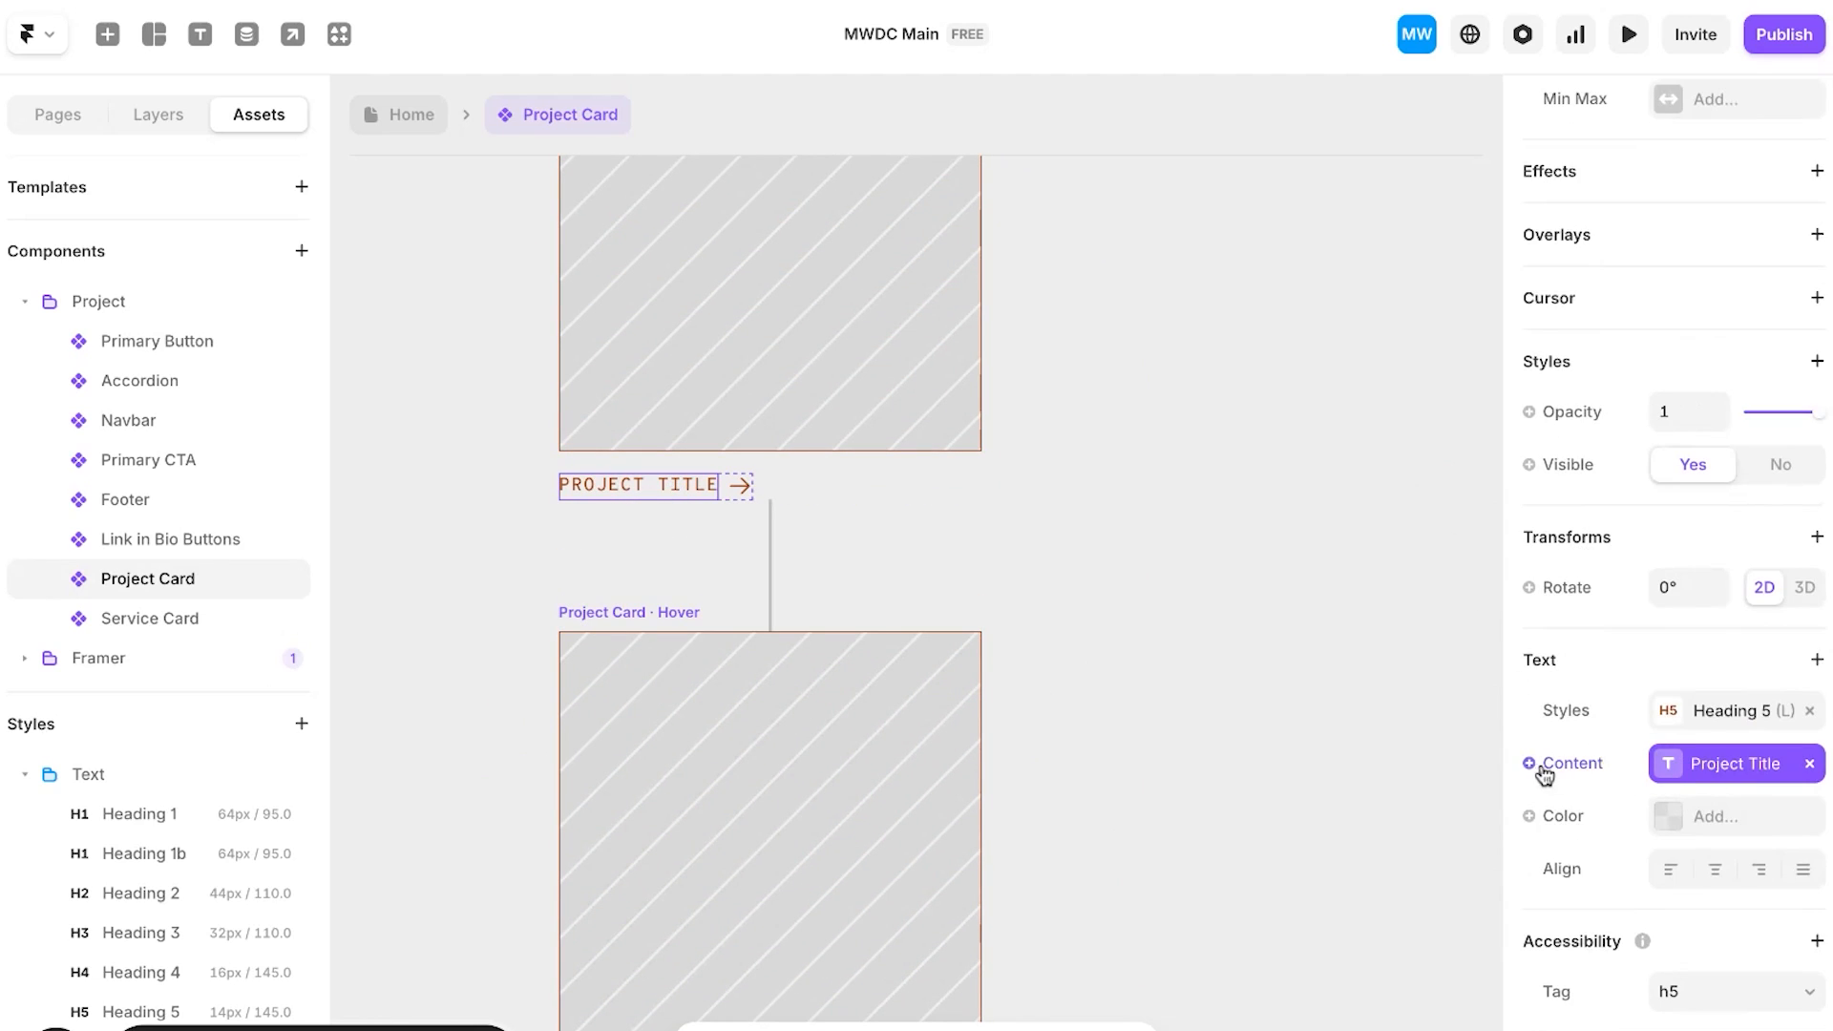
{"action": "left_click", "coordinate": [1724, 774]}
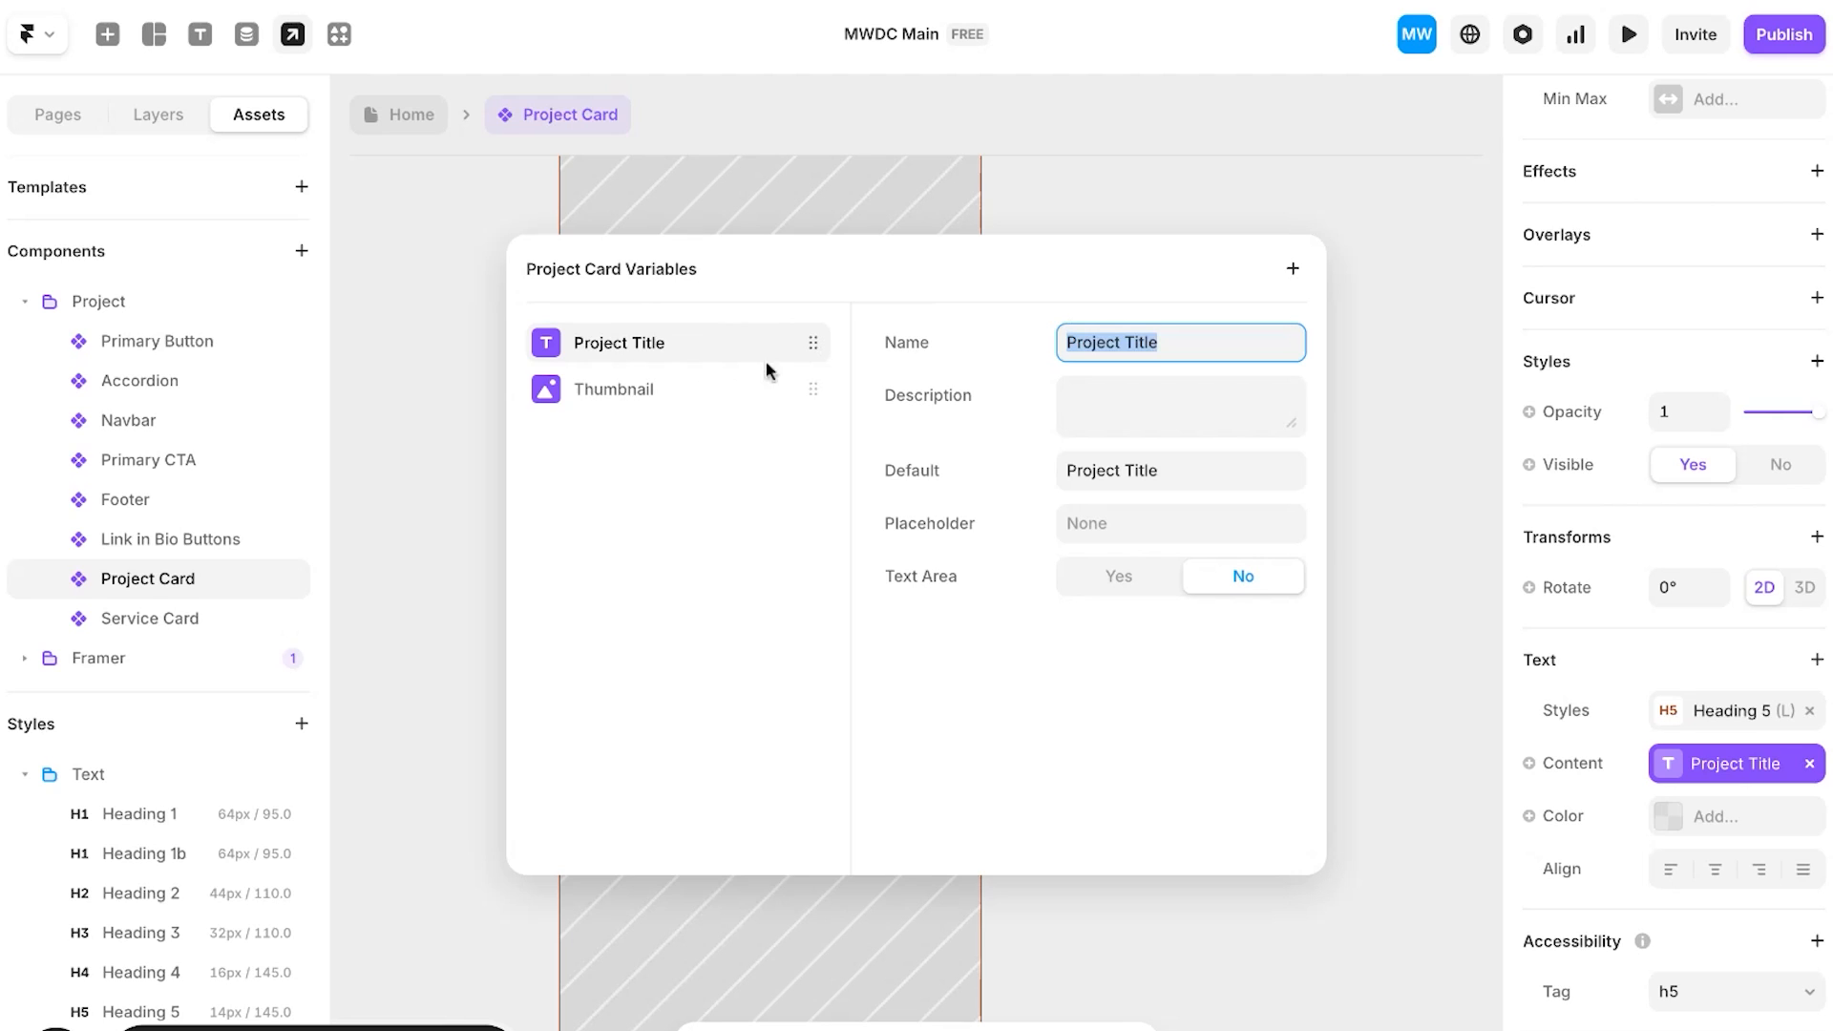
{"action": "left_click", "coordinate": [646, 397]}
{"action": "left_click", "coordinate": [659, 347]}
{"action": "left_click", "coordinate": [1366, 219]}
{"action": "scroll", "coordinate": [1026, 412], "scroll_direction": "up", "scroll_amount": 4}
{"action": "scroll", "coordinate": [1026, 411], "scroll_direction": "down", "scroll_amount": 4}
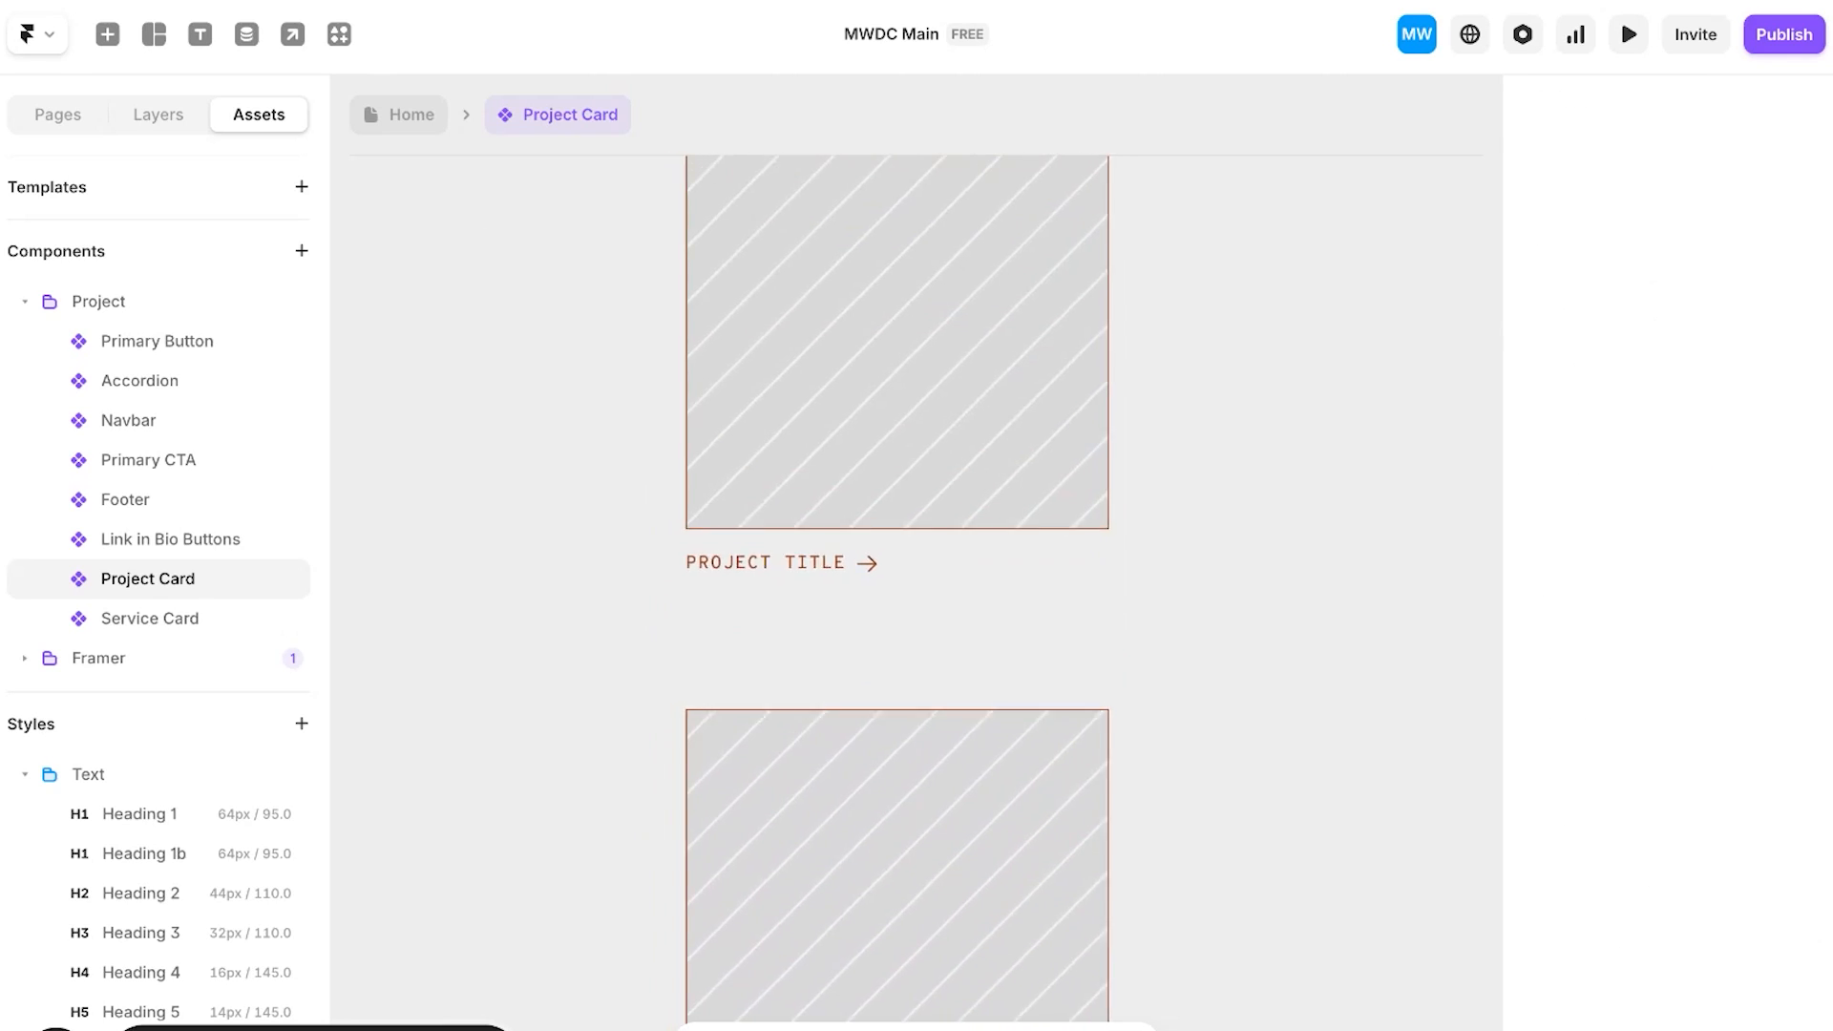
Step: Recolor the border of the primary Project Card to Dark 2
{"action": "scroll", "coordinate": [1026, 412], "scroll_direction": "up", "scroll_amount": 2}
{"action": "left_click", "coordinate": [1024, 412]}
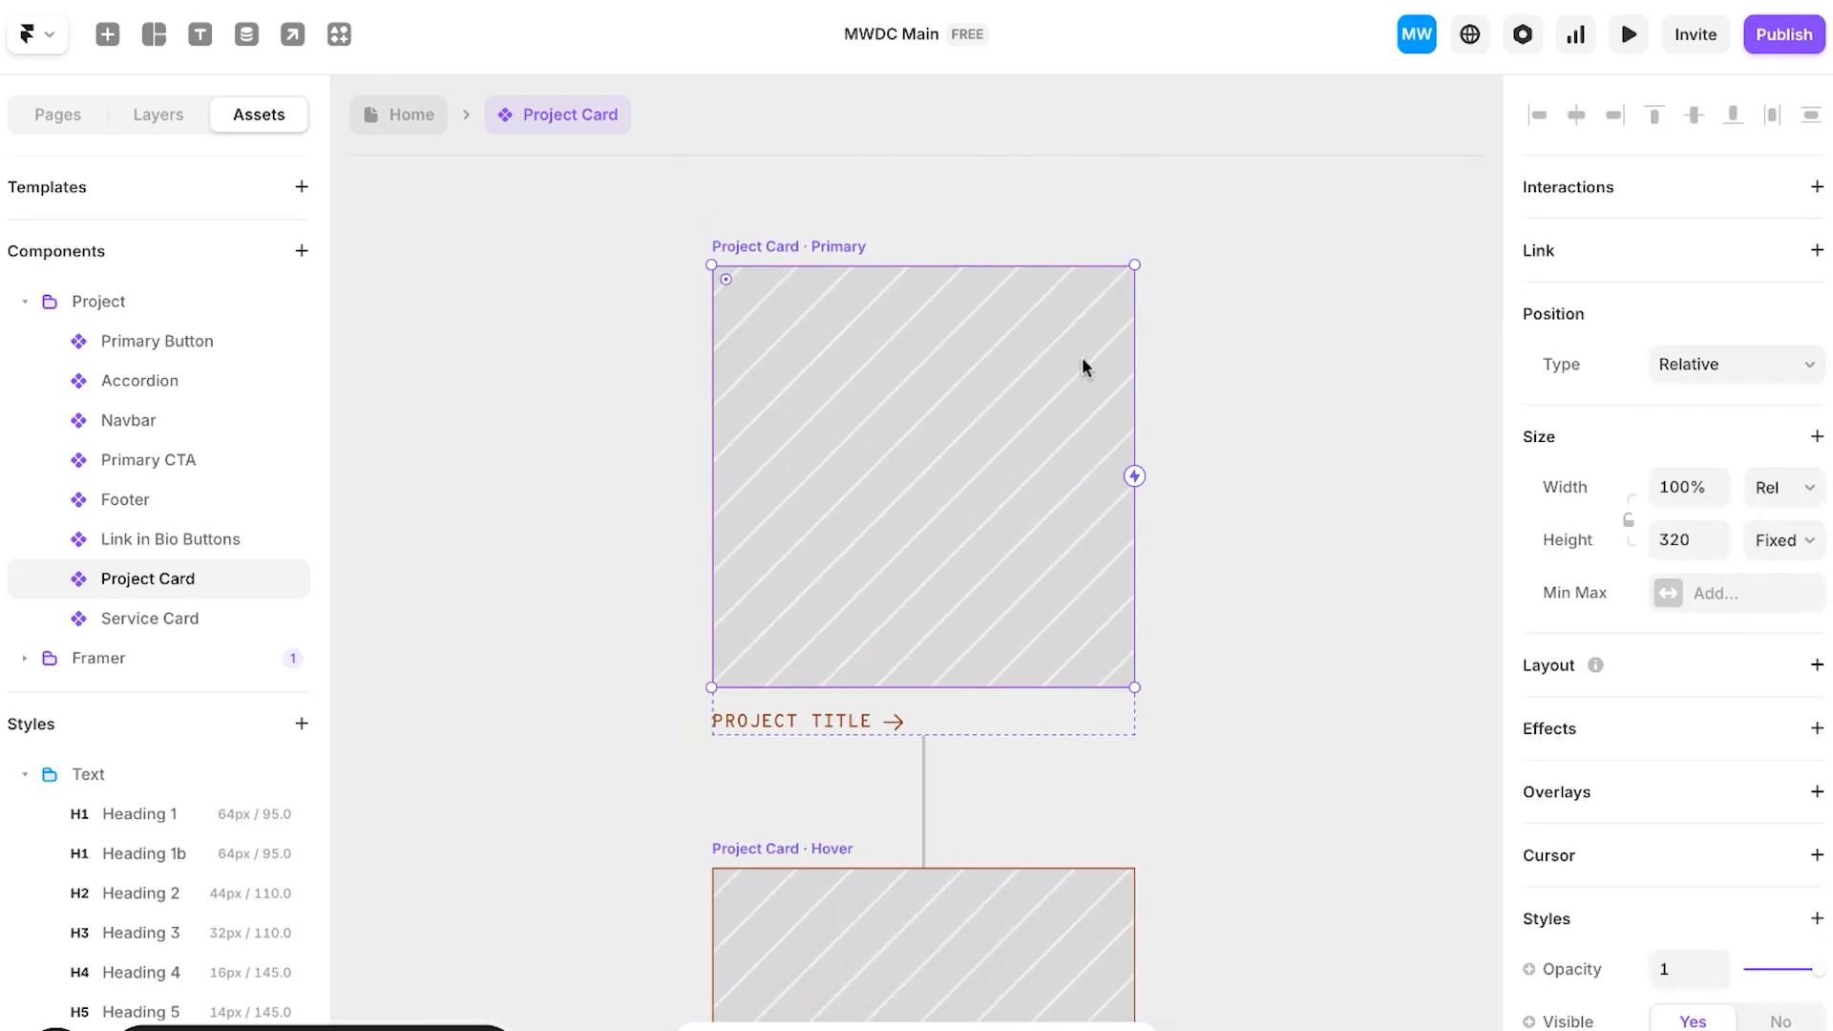
{"action": "left_click", "coordinate": [846, 249]}
{"action": "scroll", "coordinate": [1710, 639], "scroll_direction": "down", "scroll_amount": 10}
{"action": "left_click", "coordinate": [1710, 870]}
{"action": "left_click", "coordinate": [1224, 954]}
{"action": "left_click", "coordinate": [995, 806]}
{"action": "left_click", "coordinate": [794, 716]}
{"action": "left_click", "coordinate": [324, 804]}
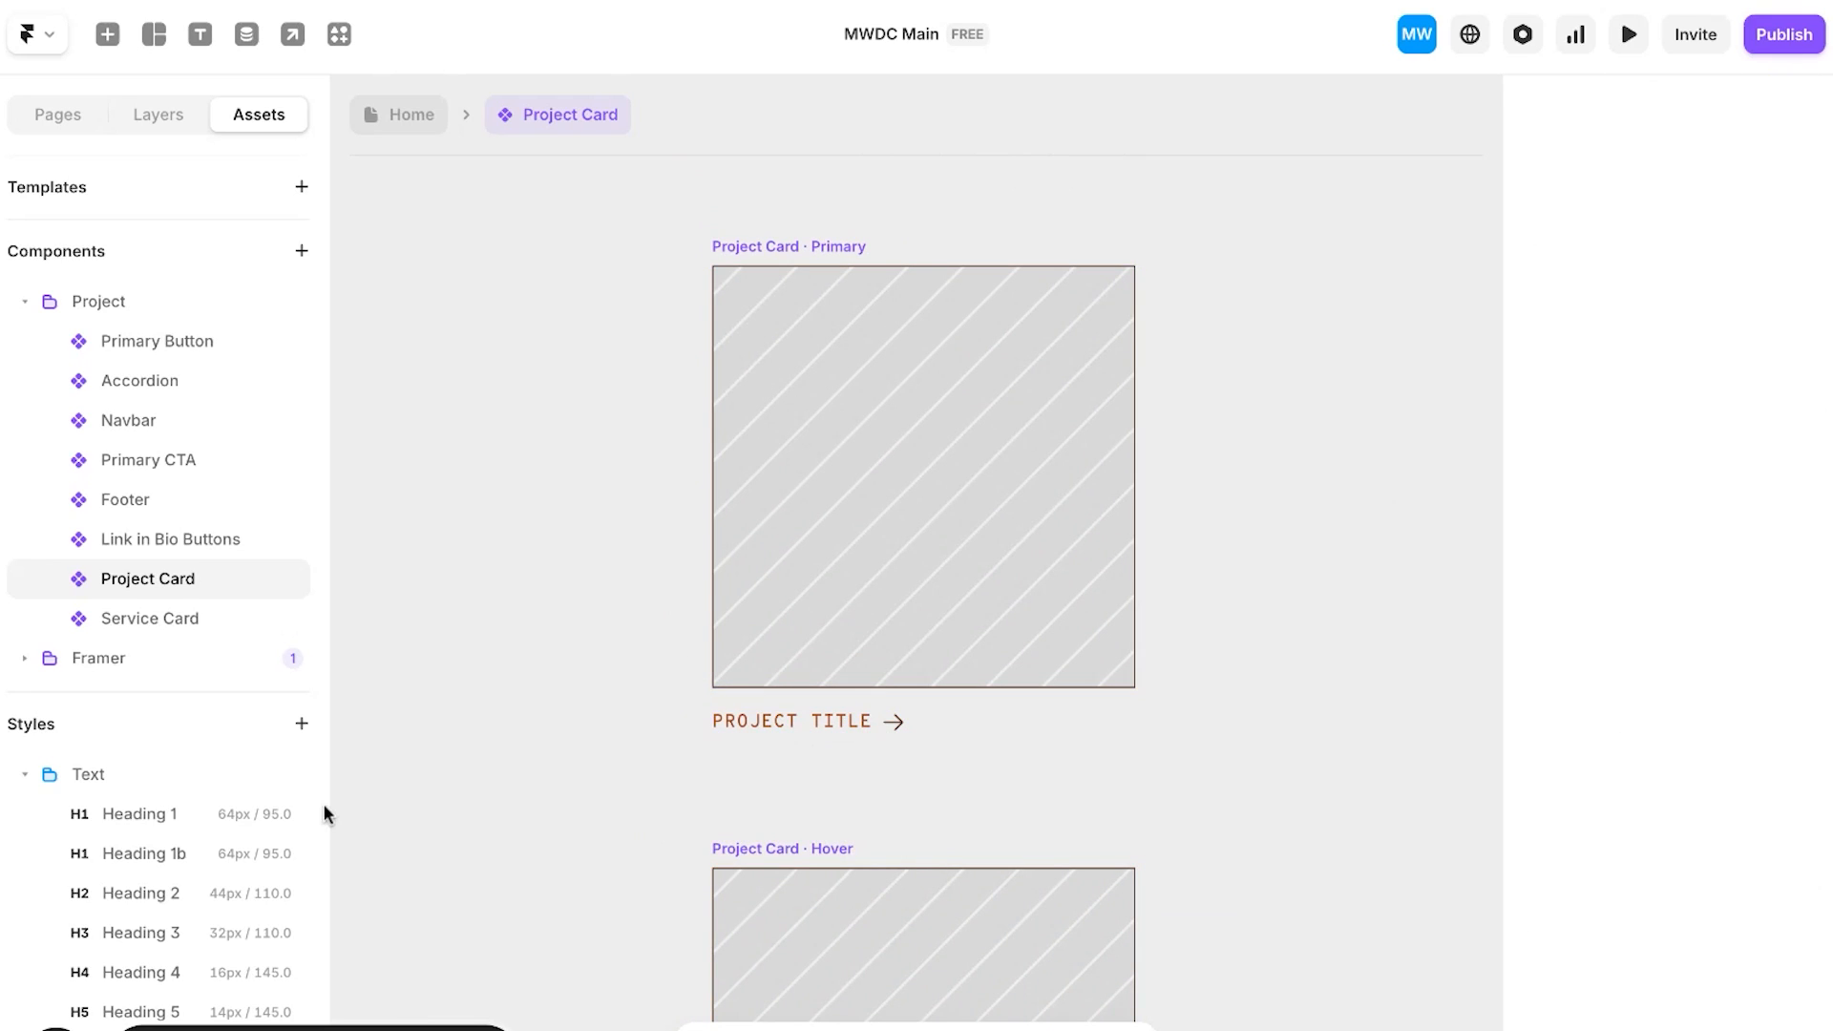
Step: Set the color of Heading 1, Heading 2 and the other heading text styles to Dark 2
{"action": "left_click", "coordinate": [161, 819]}
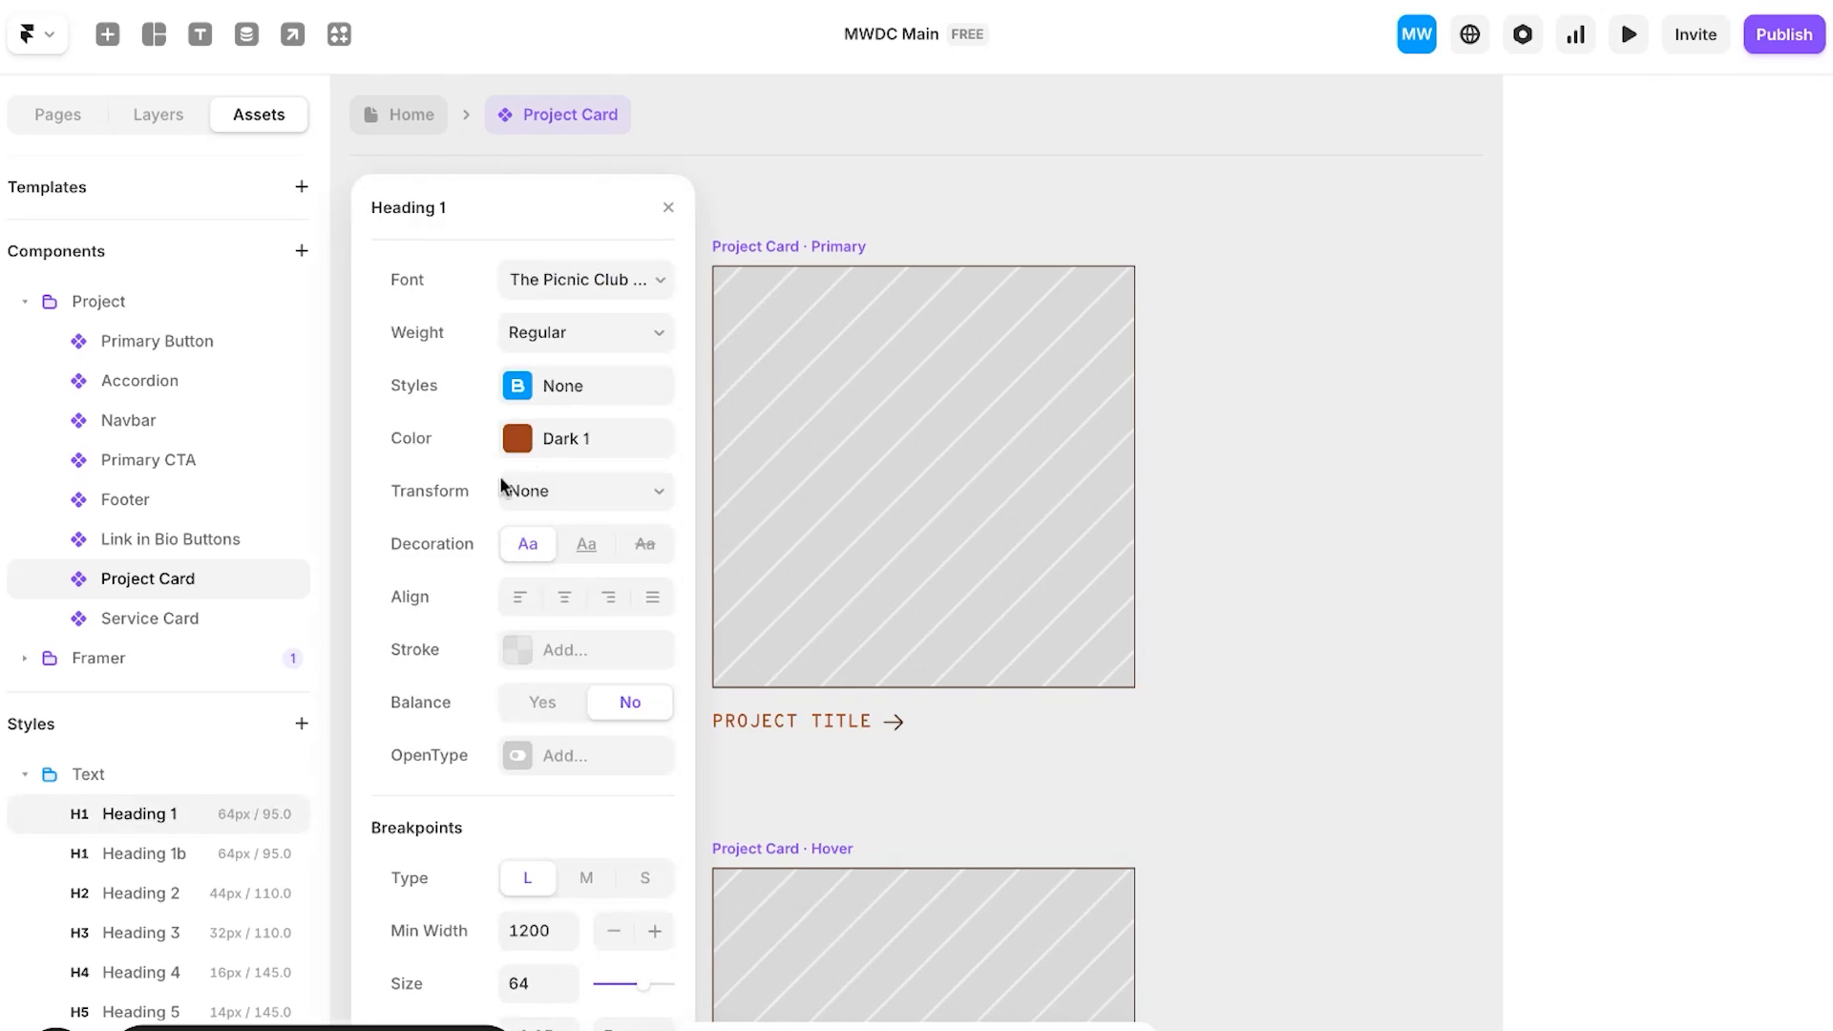
{"action": "left_click", "coordinate": [543, 438]}
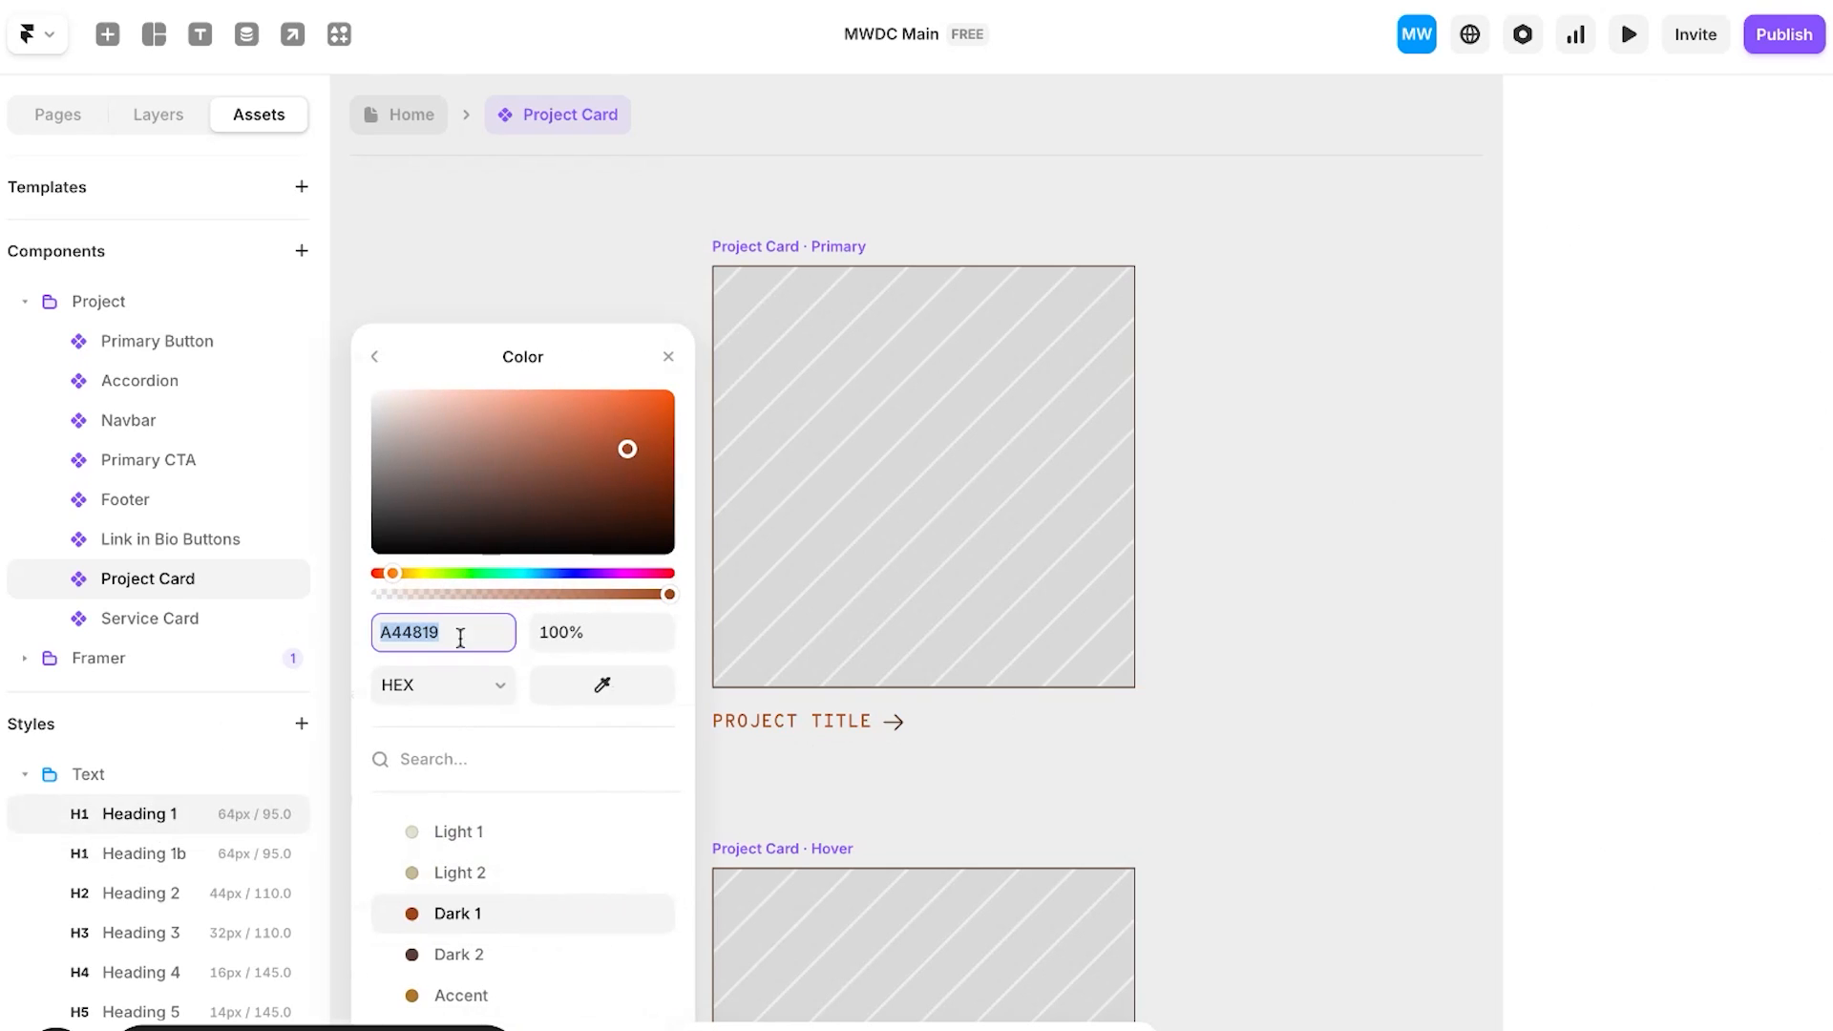
{"action": "left_click", "coordinate": [463, 953]}
{"action": "scroll", "coordinate": [191, 878], "scroll_direction": "down", "scroll_amount": 3}
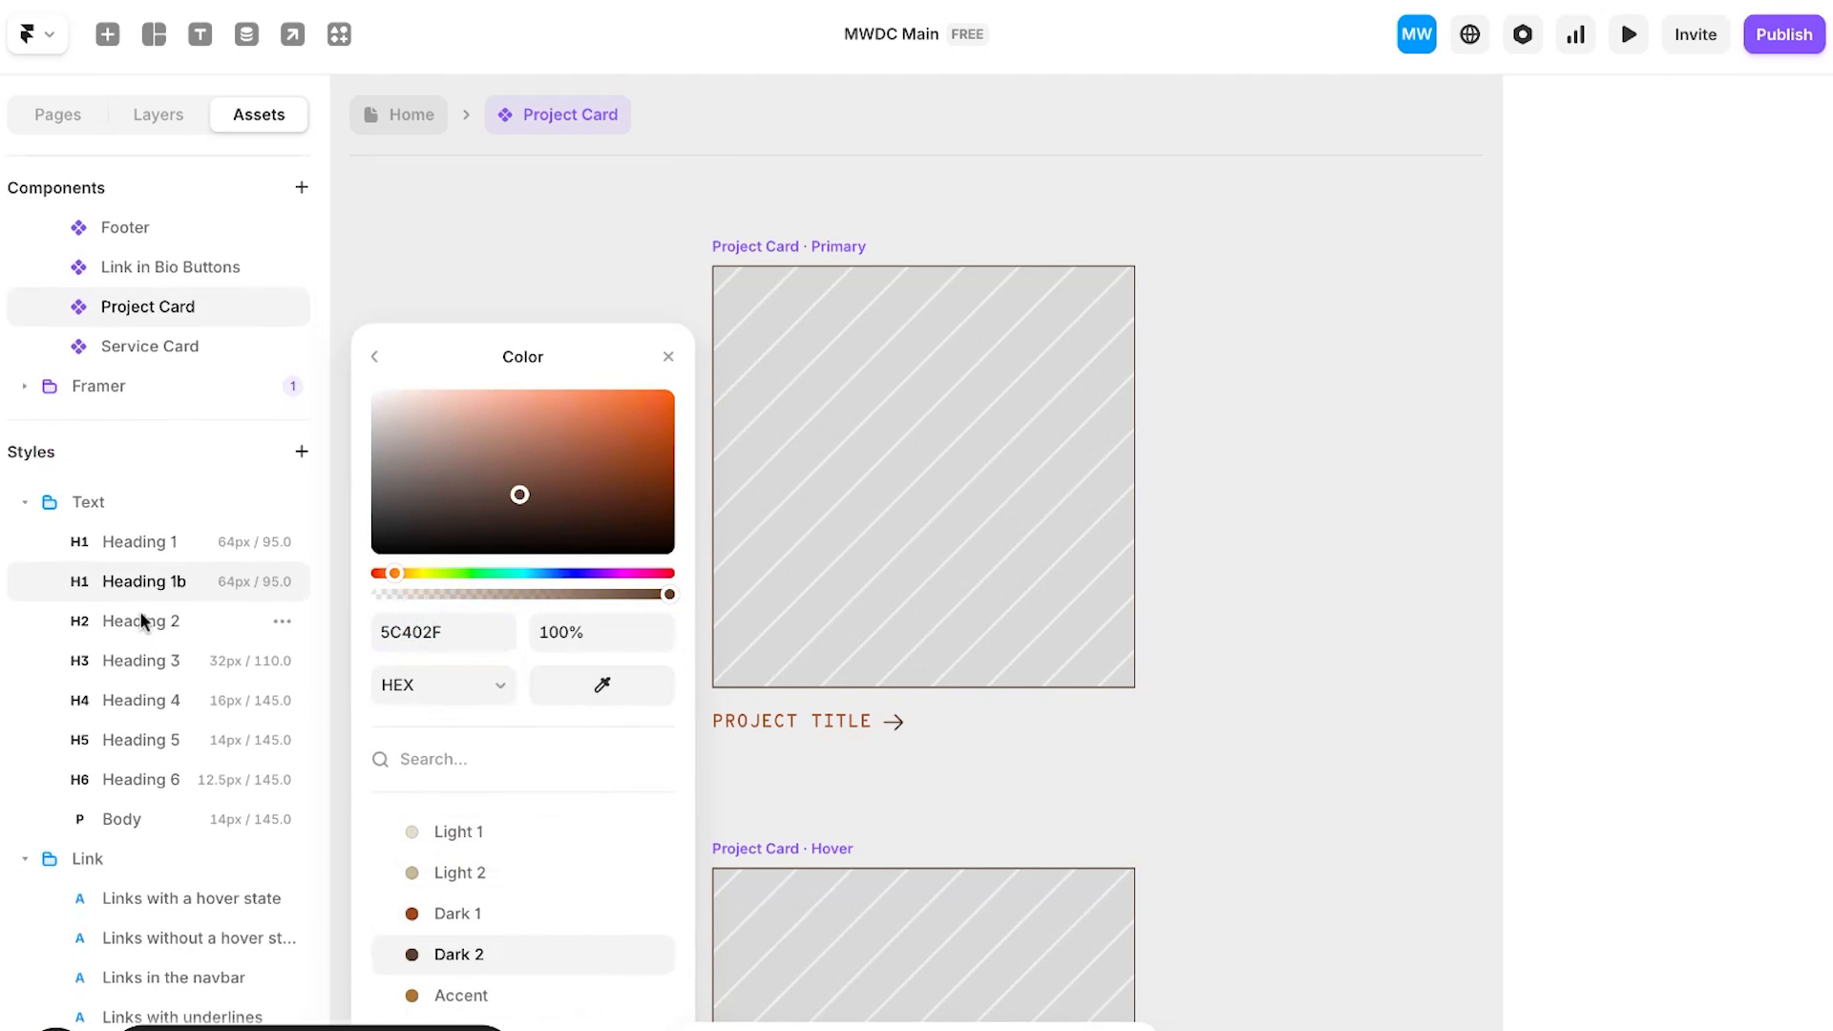
{"action": "left_click", "coordinate": [144, 622]}
{"action": "left_click", "coordinate": [564, 441]}
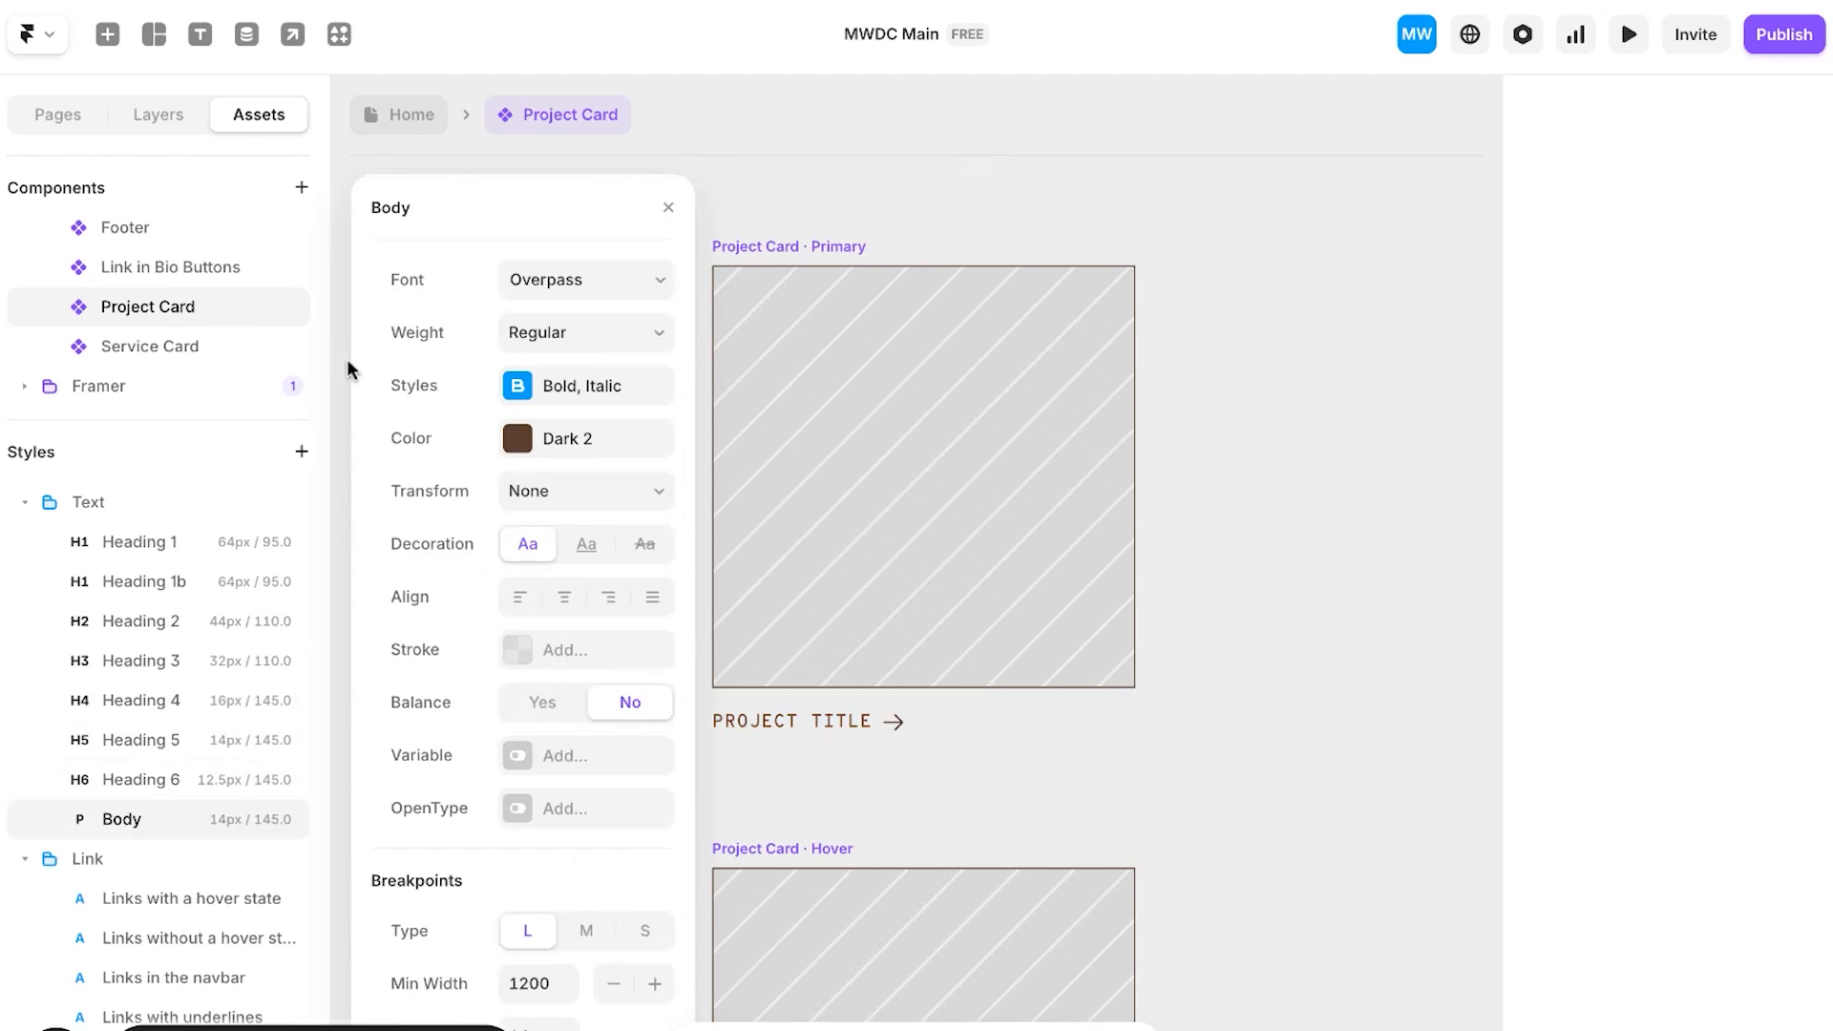
Step: Open the Service Card component and check the text variable behind its Learn More button
{"action": "left_click", "coordinate": [192, 356]}
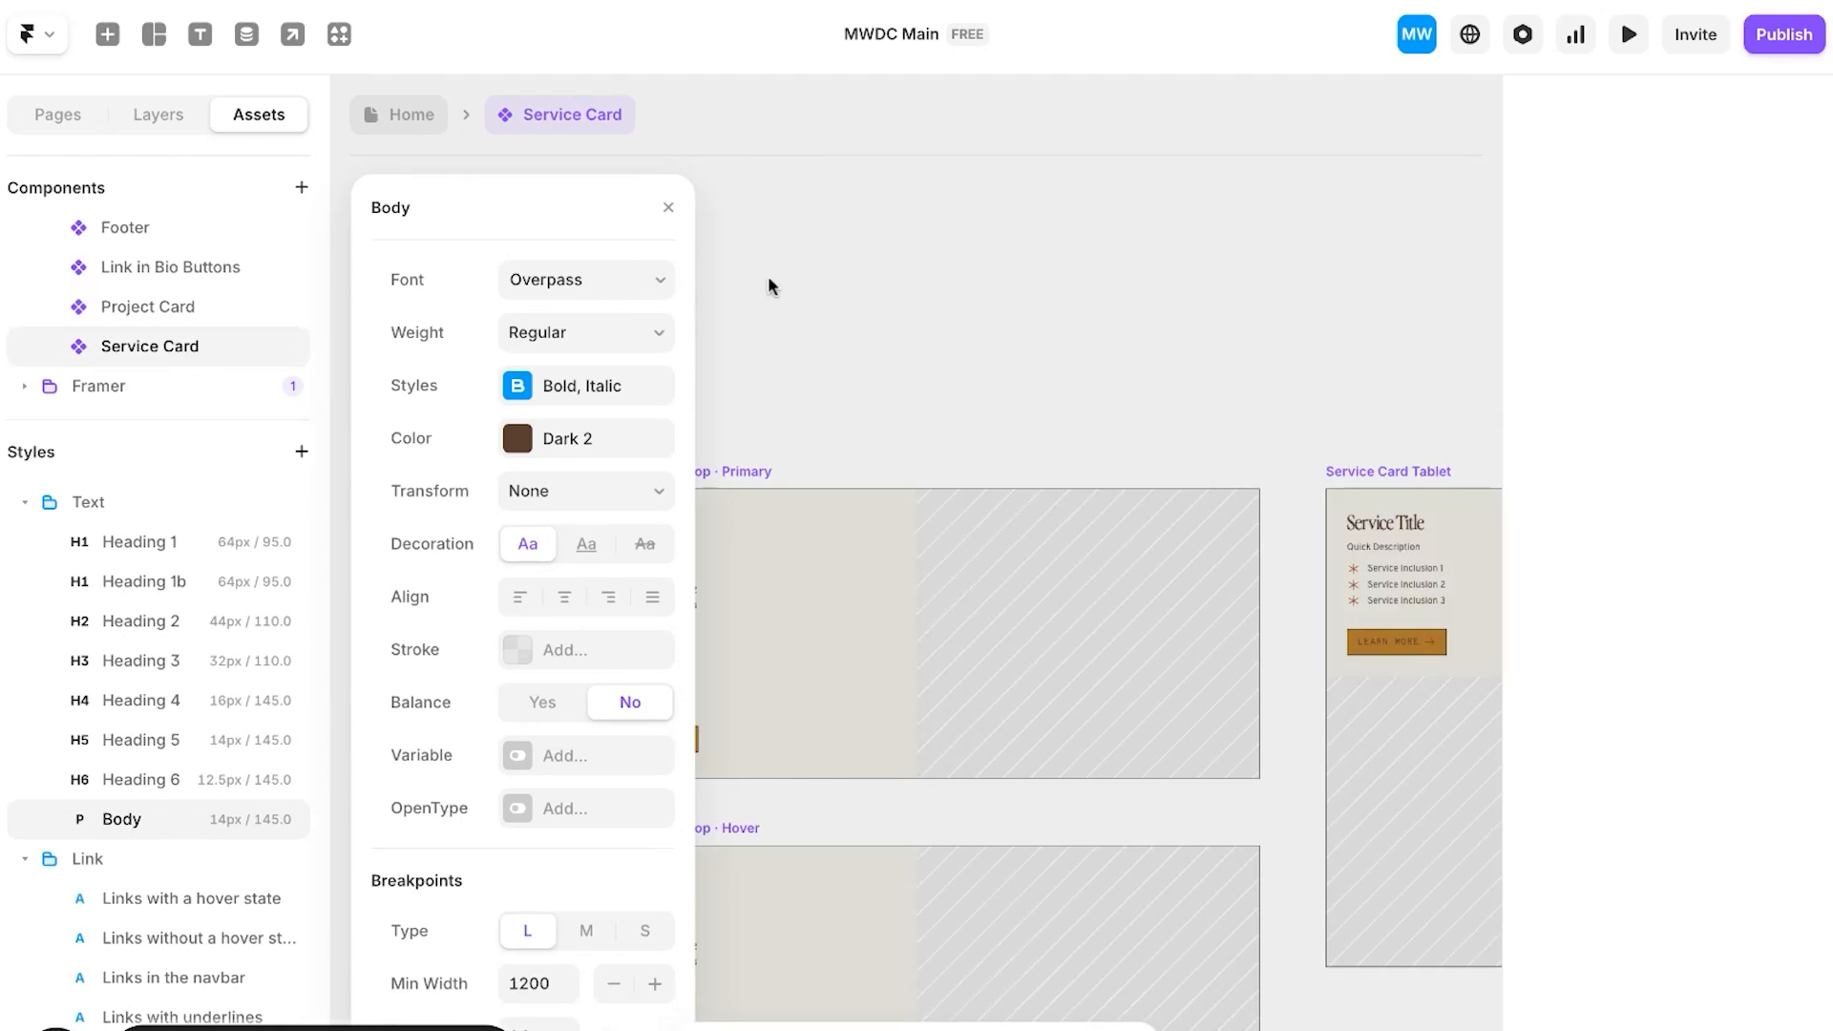
{"action": "left_click", "coordinate": [691, 212]}
{"action": "scroll", "coordinate": [811, 306], "scroll_direction": "up", "scroll_amount": 5}
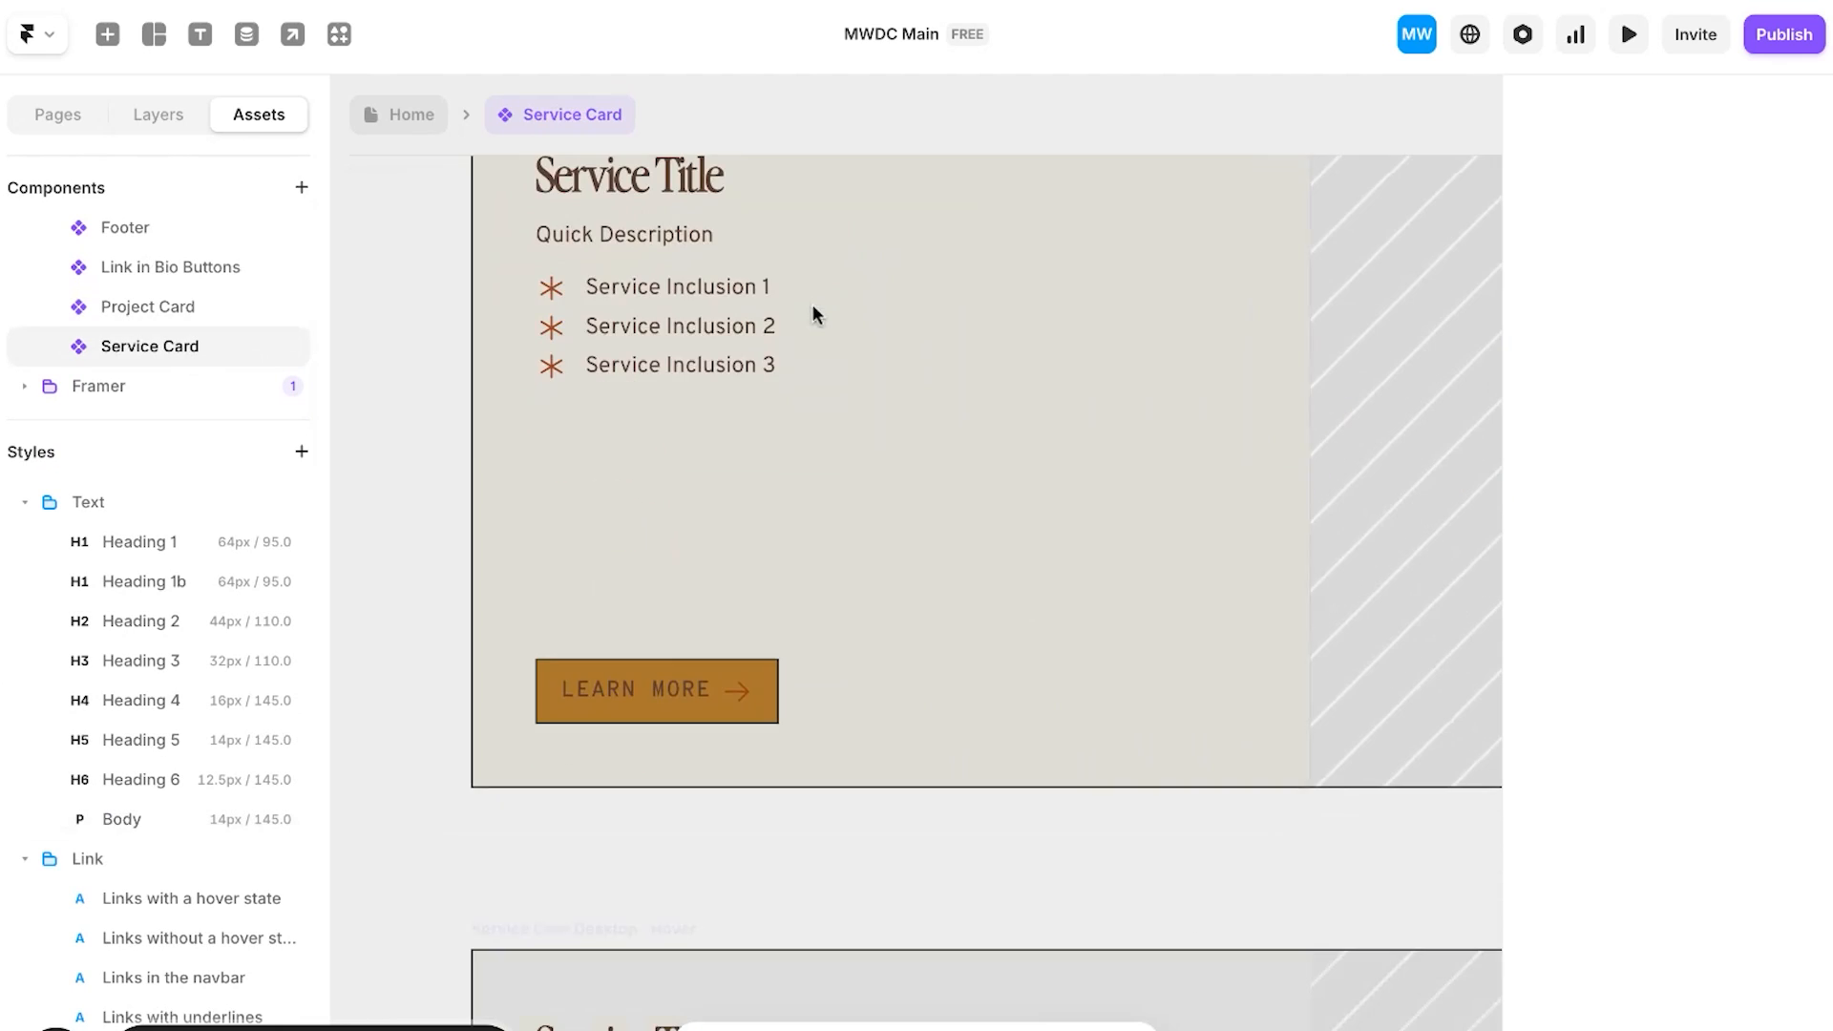
{"action": "left_click", "coordinate": [655, 694]}
{"action": "scroll", "coordinate": [1601, 643], "scroll_direction": "down", "scroll_amount": 5}
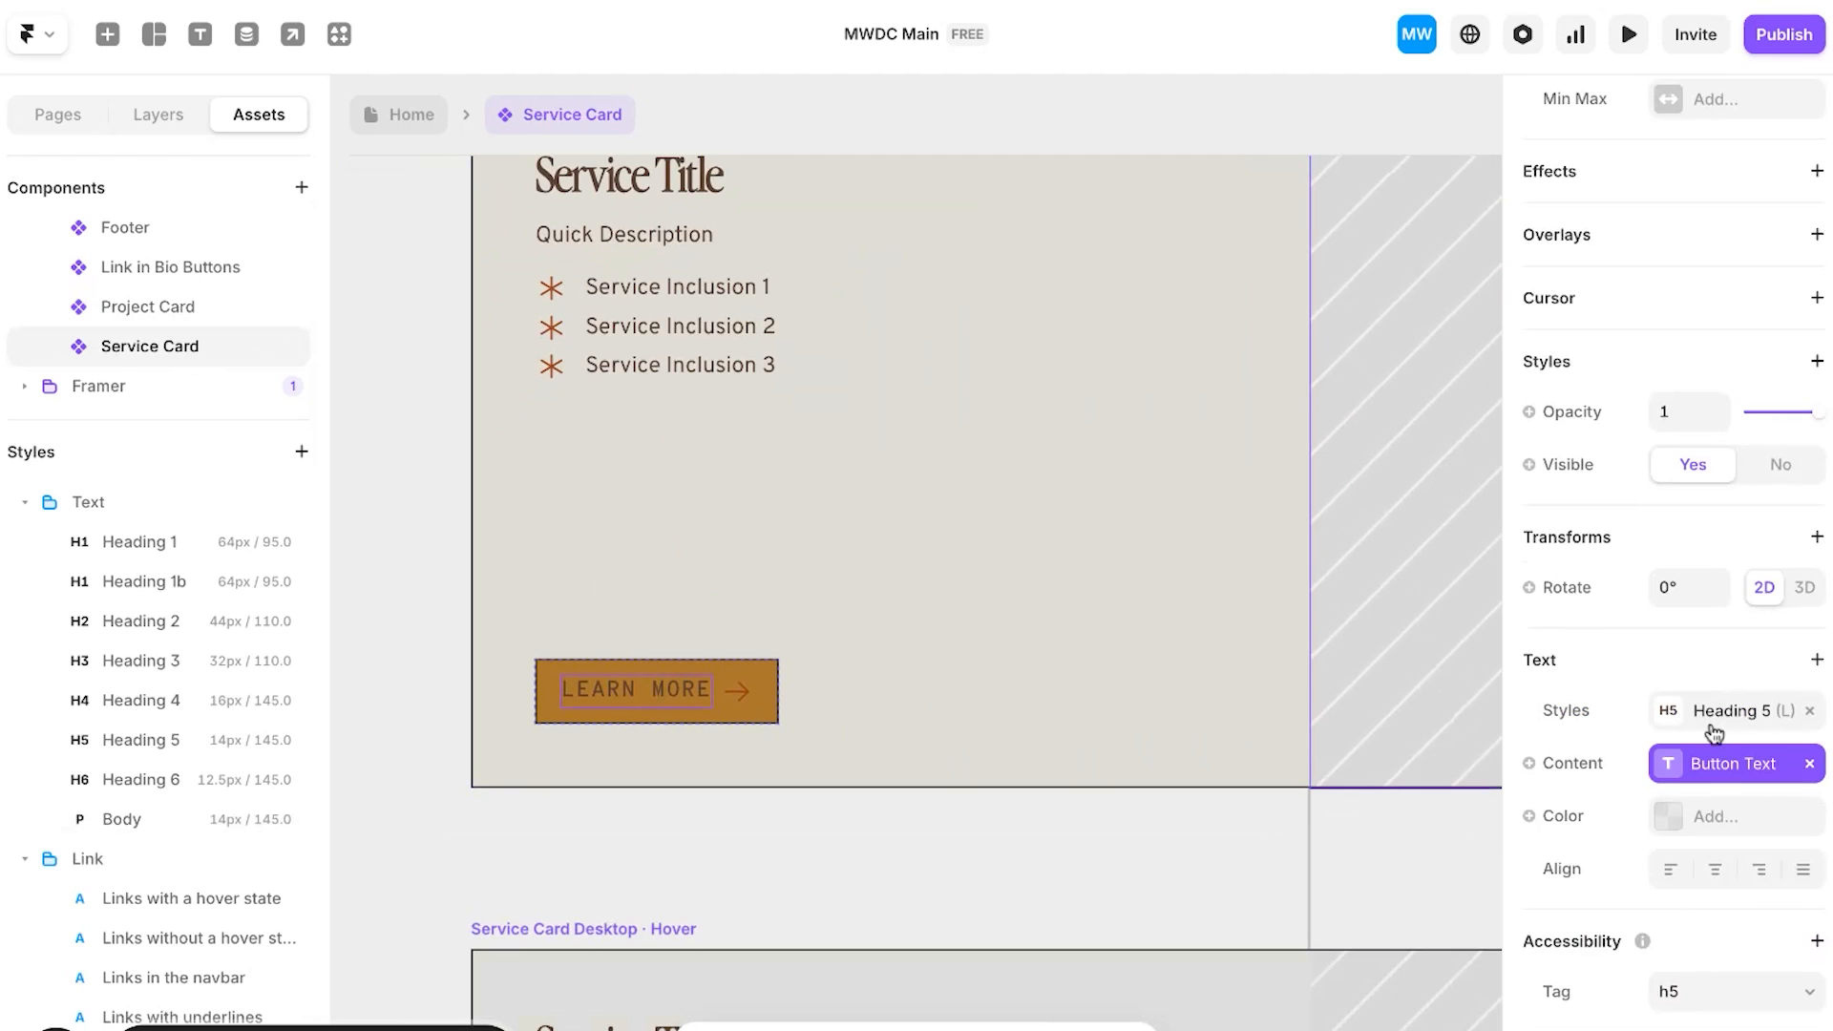
{"action": "left_click", "coordinate": [1701, 780]}
{"action": "left_click", "coordinate": [1391, 868]}
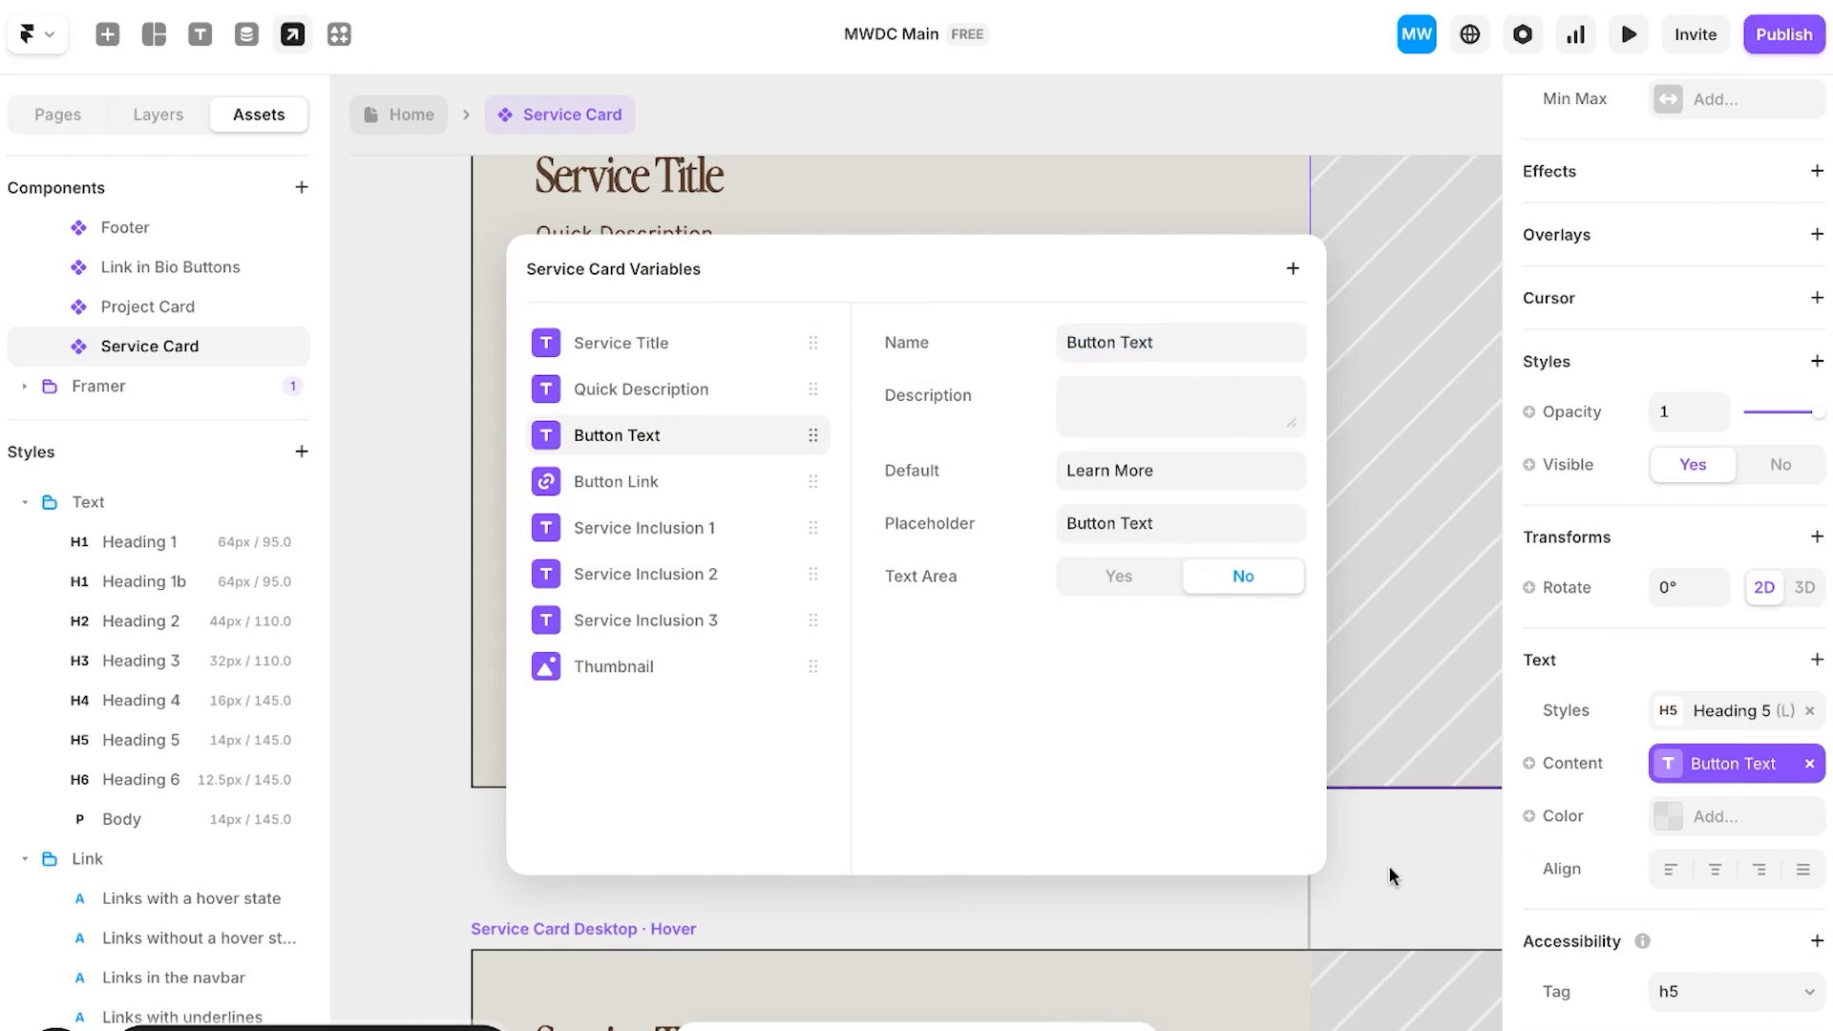
{"action": "scroll", "coordinate": [1356, 825], "scroll_direction": "down", "scroll_amount": 5}
{"action": "scroll", "coordinate": [1356, 827], "scroll_direction": "down", "scroll_amount": 5}
{"action": "scroll", "coordinate": [1356, 827], "scroll_direction": "right", "scroll_amount": 5}
{"action": "scroll", "coordinate": [1355, 825], "scroll_direction": "up", "scroll_amount": 4}
{"action": "scroll", "coordinate": [1355, 825], "scroll_direction": "right", "scroll_amount": 10}
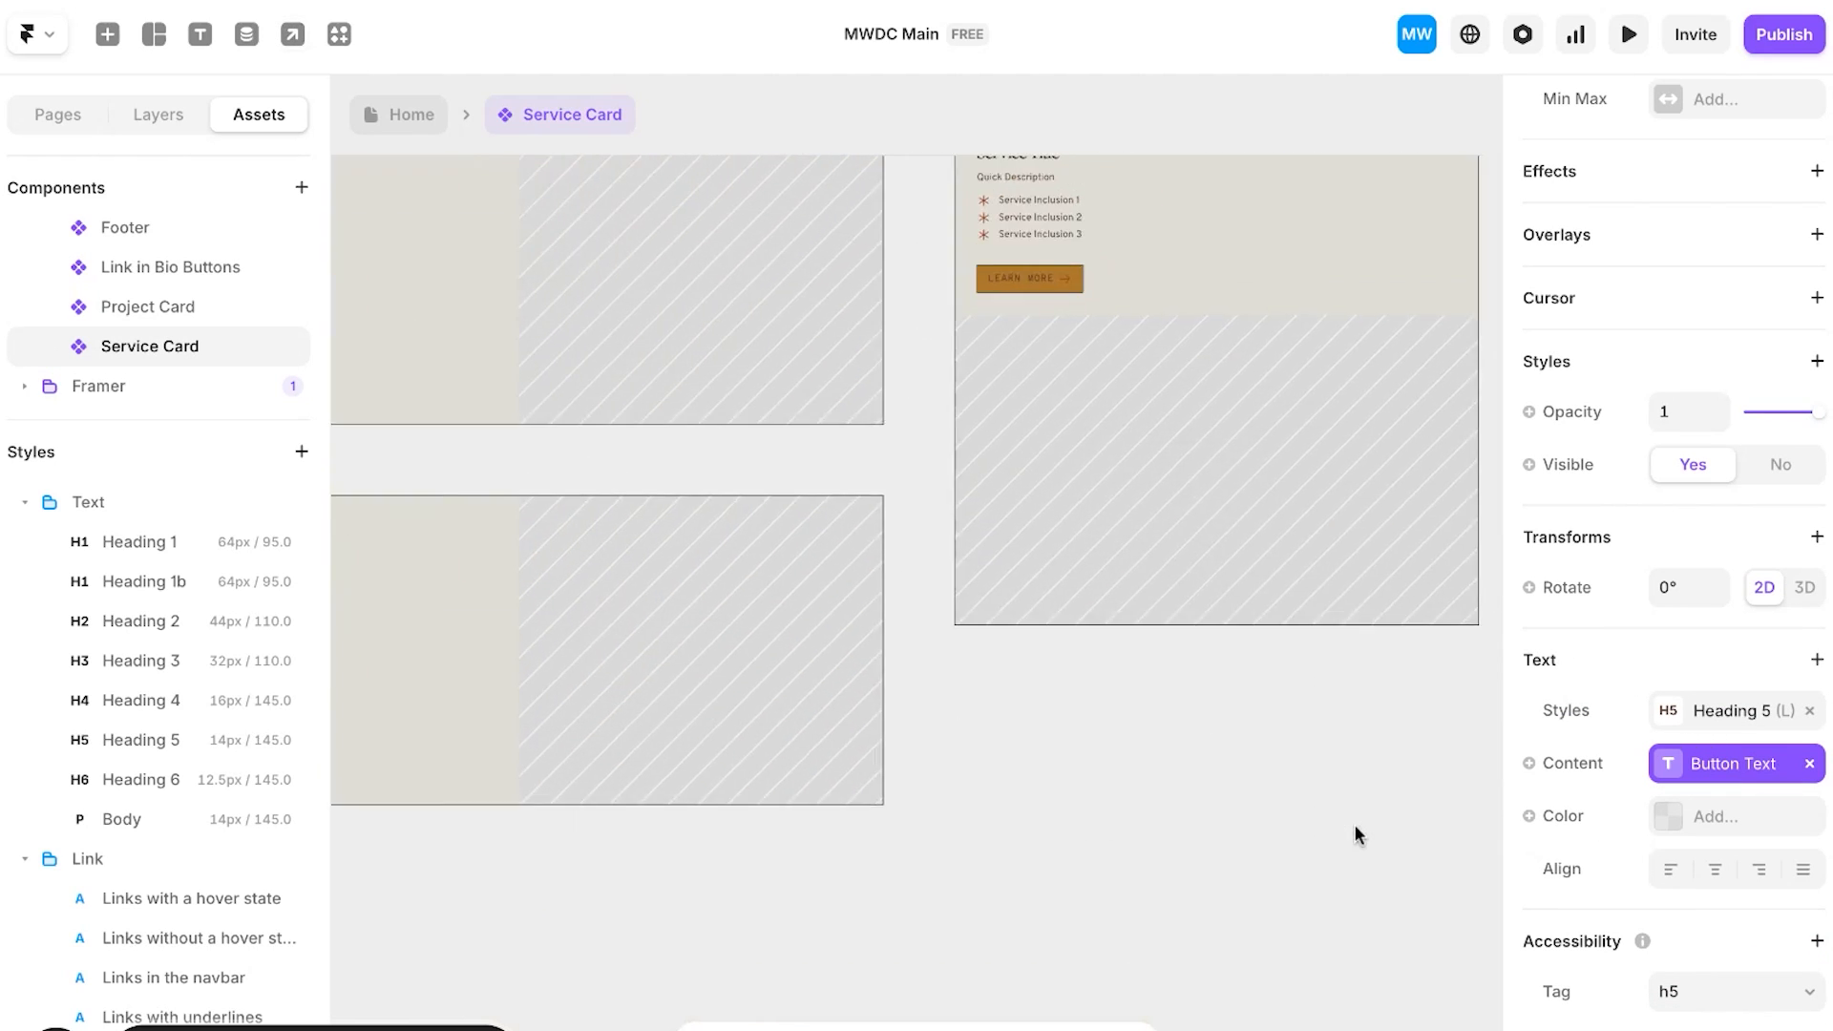
{"action": "scroll", "coordinate": [1481, 786], "scroll_direction": "left", "scroll_amount": 5}
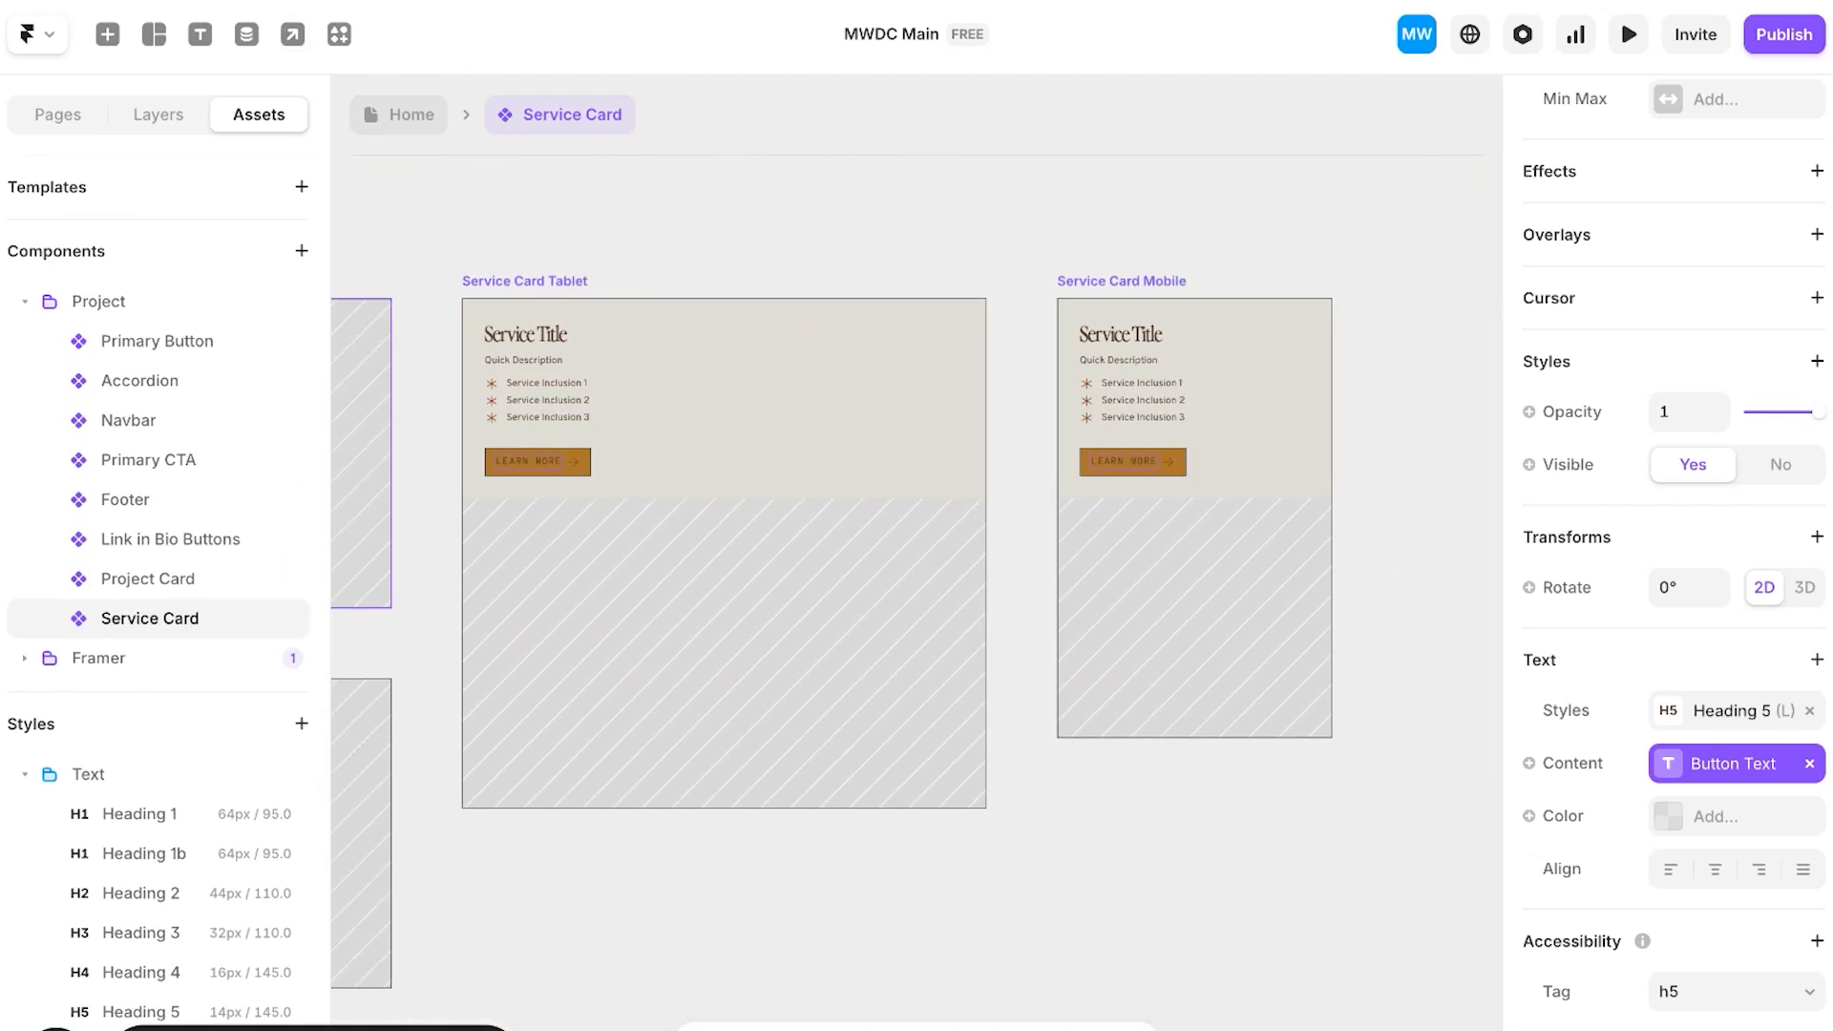
{"action": "left_click", "coordinate": [29, 659]}
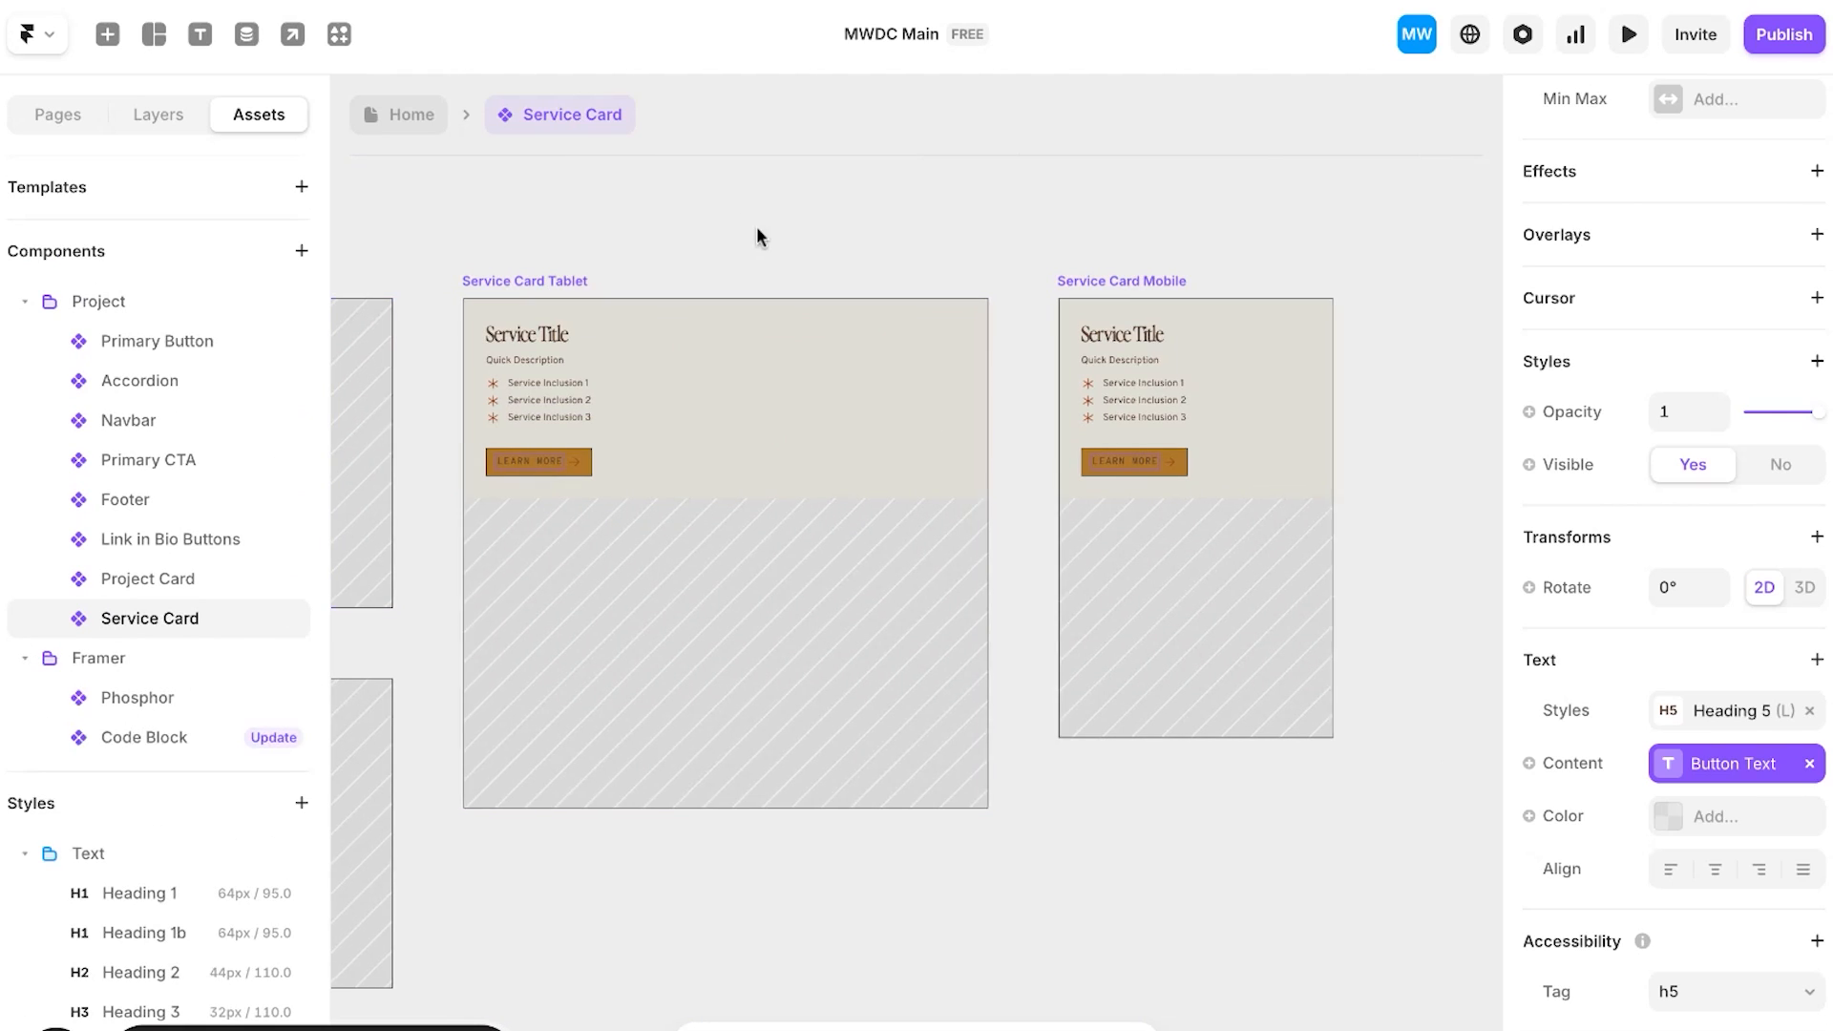
{"action": "scroll", "coordinate": [756, 227], "scroll_direction": "left", "scroll_amount": 7}
{"action": "scroll", "coordinate": [757, 226], "scroll_direction": "down", "scroll_amount": 3}
Step: Open the Home page and review its sections across the breakpoints against the brand website
{"action": "left_click", "coordinate": [95, 124]}
{"action": "left_click", "coordinate": [84, 236]}
{"action": "scroll", "coordinate": [661, 336], "scroll_direction": "down", "scroll_amount": 3}
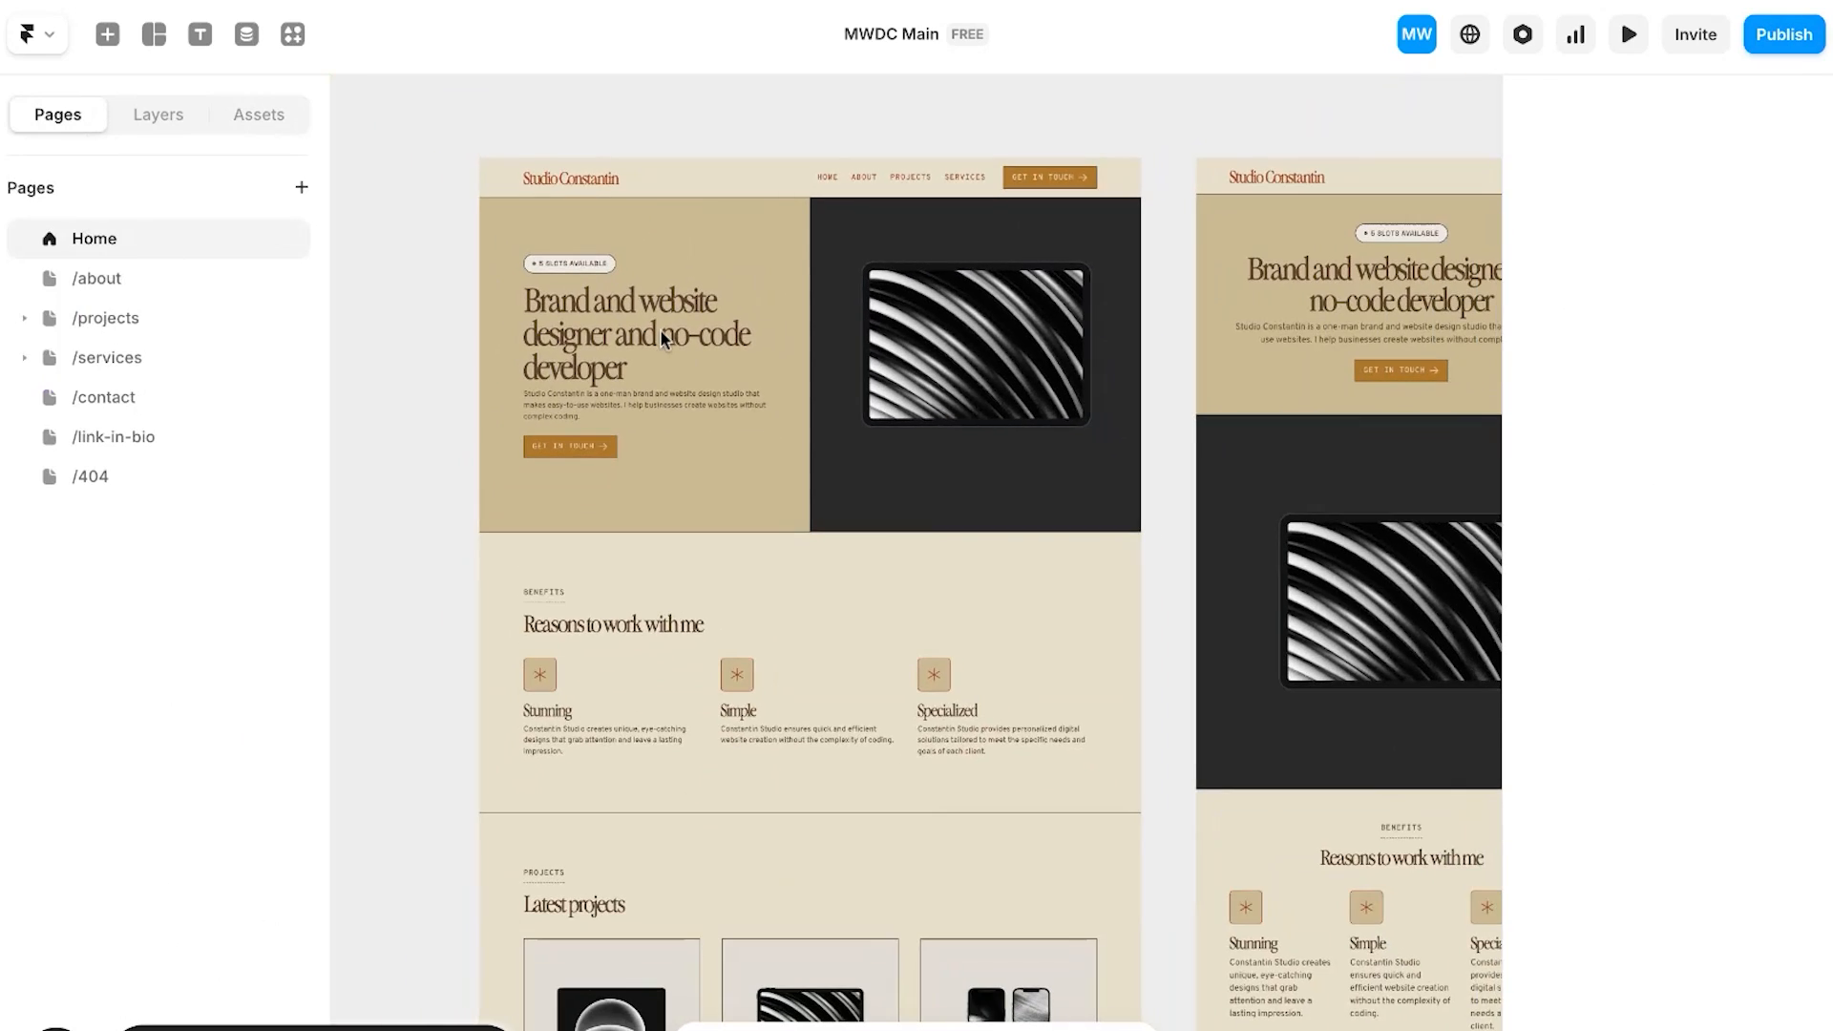
{"action": "scroll", "coordinate": [661, 334], "scroll_direction": "right", "scroll_amount": 8}
{"action": "scroll", "coordinate": [650, 337], "scroll_direction": "left", "scroll_amount": 8}
{"action": "scroll", "coordinate": [650, 338], "scroll_direction": "down", "scroll_amount": 5}
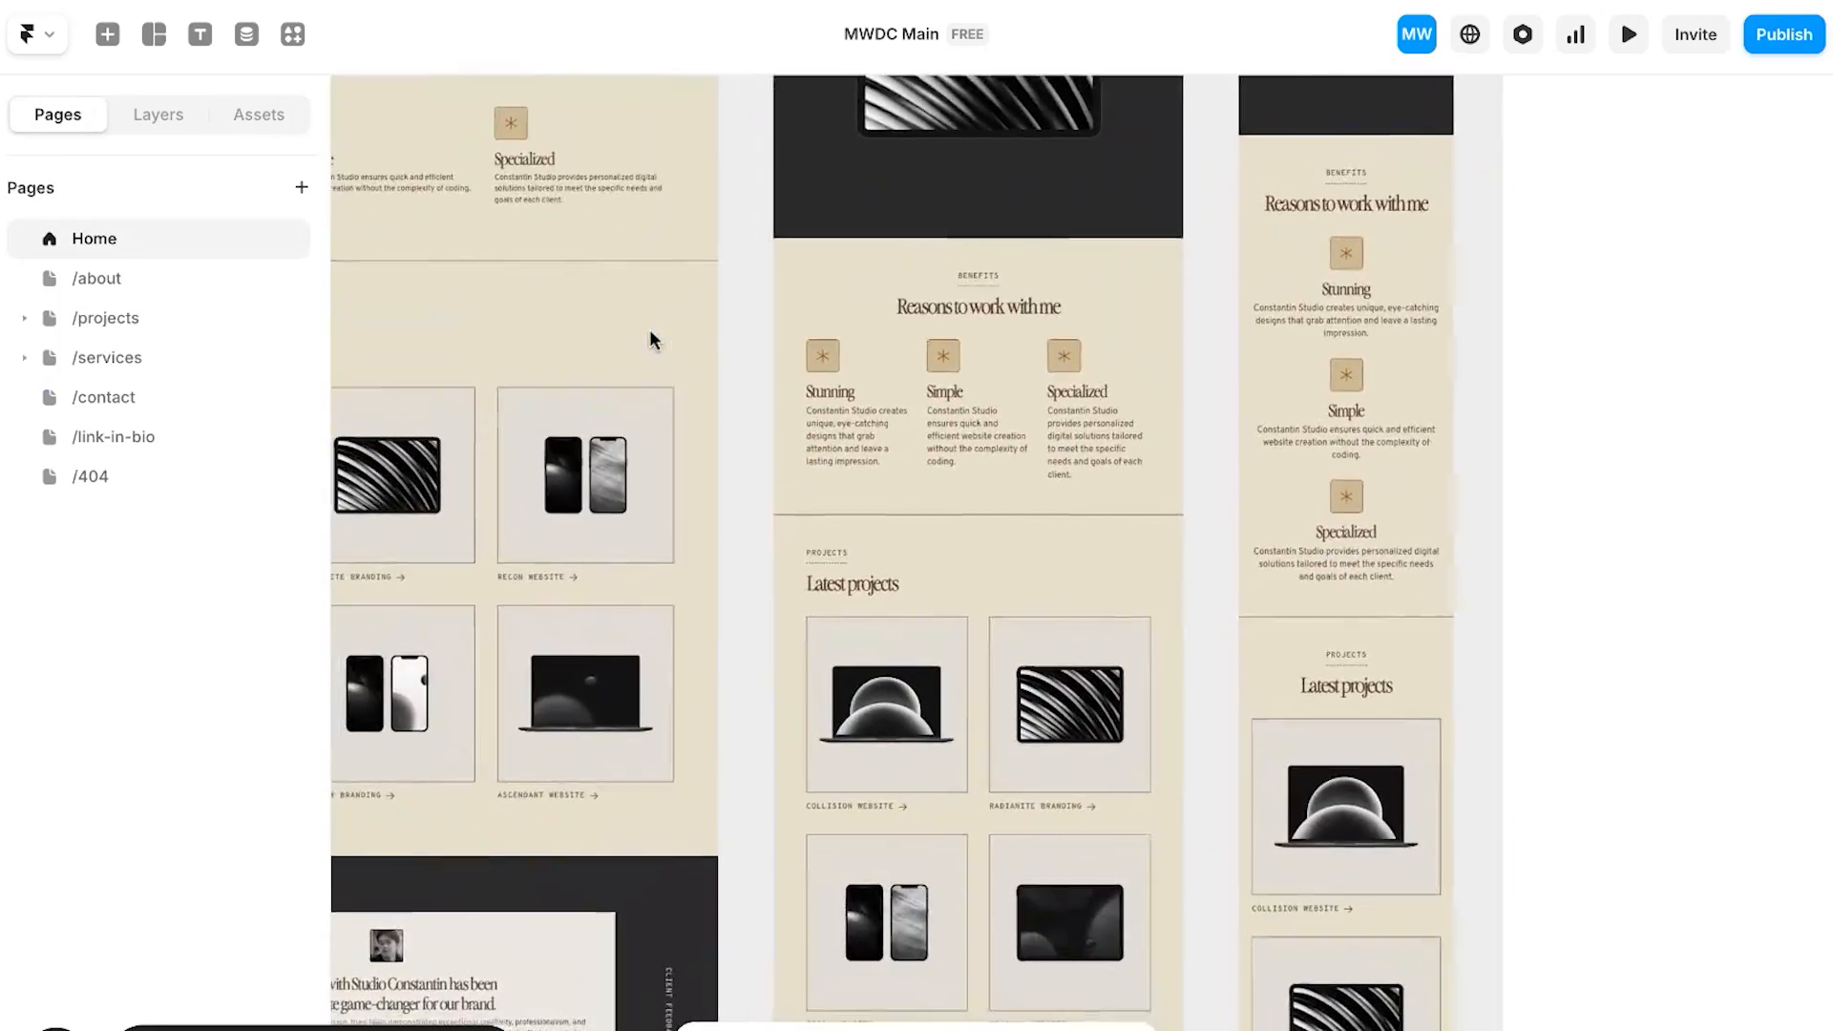
{"action": "scroll", "coordinate": [650, 337], "scroll_direction": "up", "scroll_amount": 10}
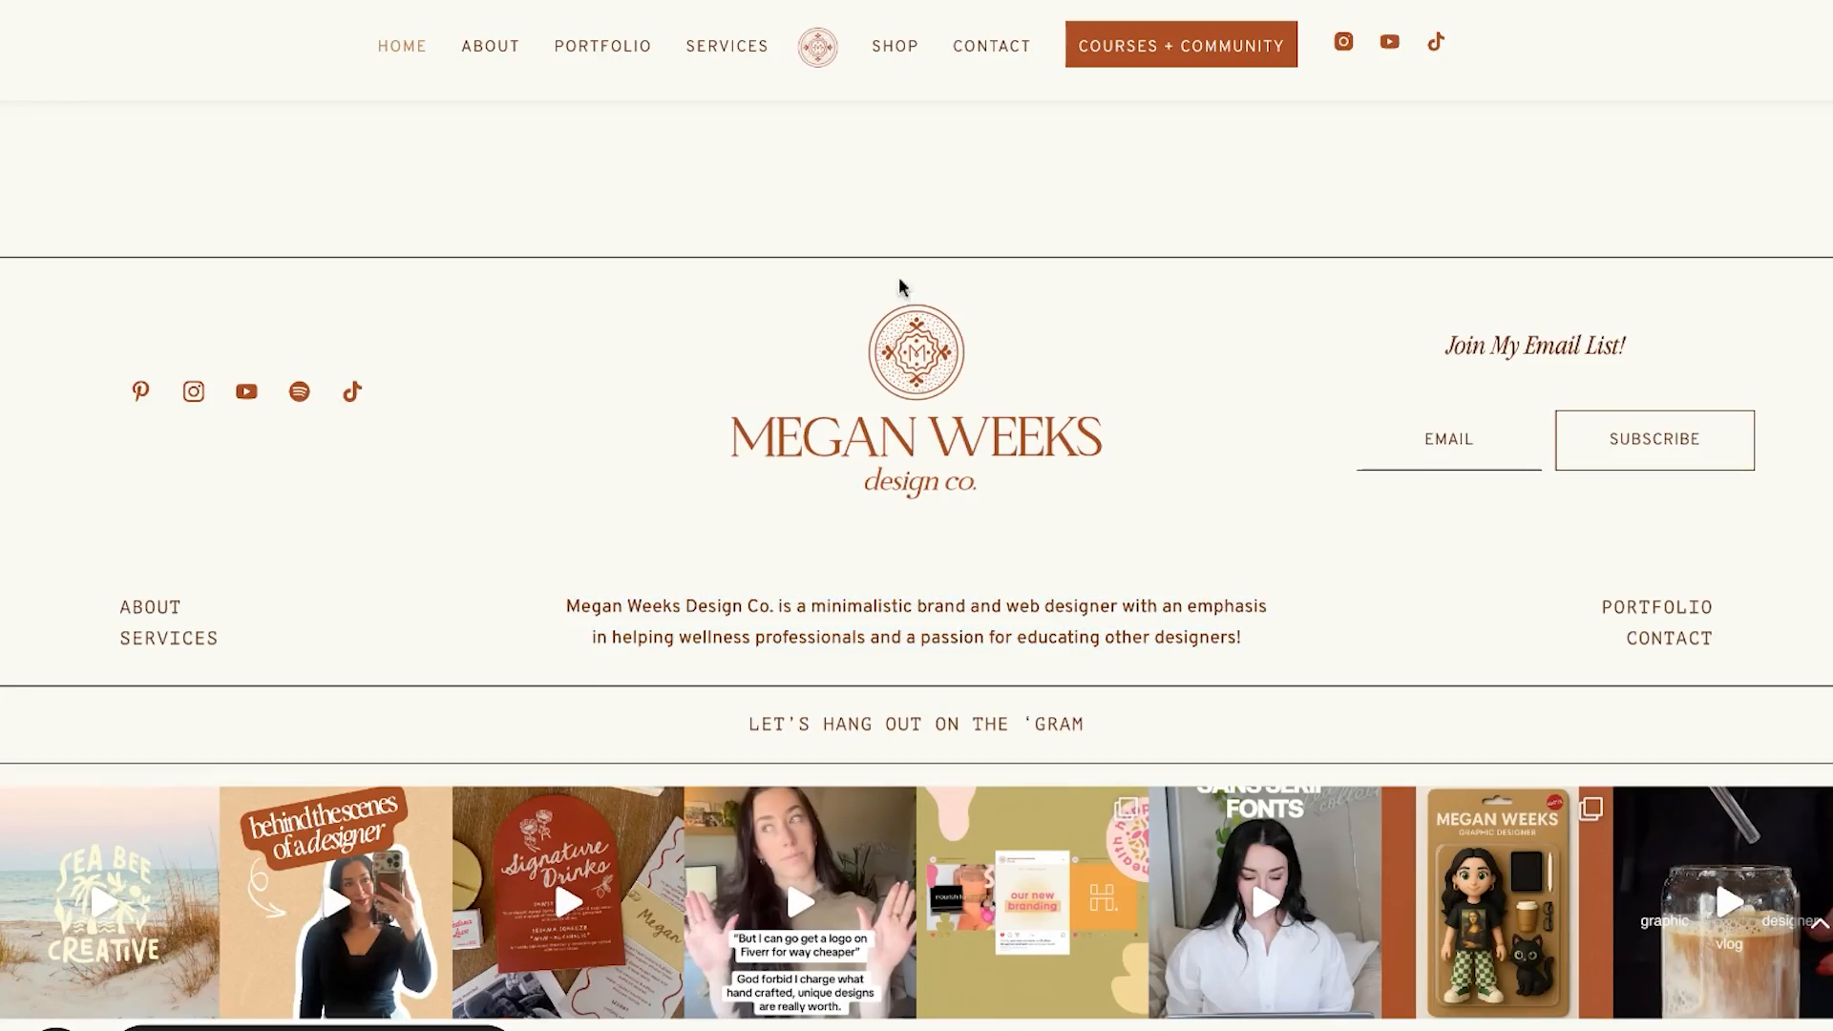
{"action": "scroll", "coordinate": [858, 348], "scroll_direction": "up", "scroll_amount": 15}
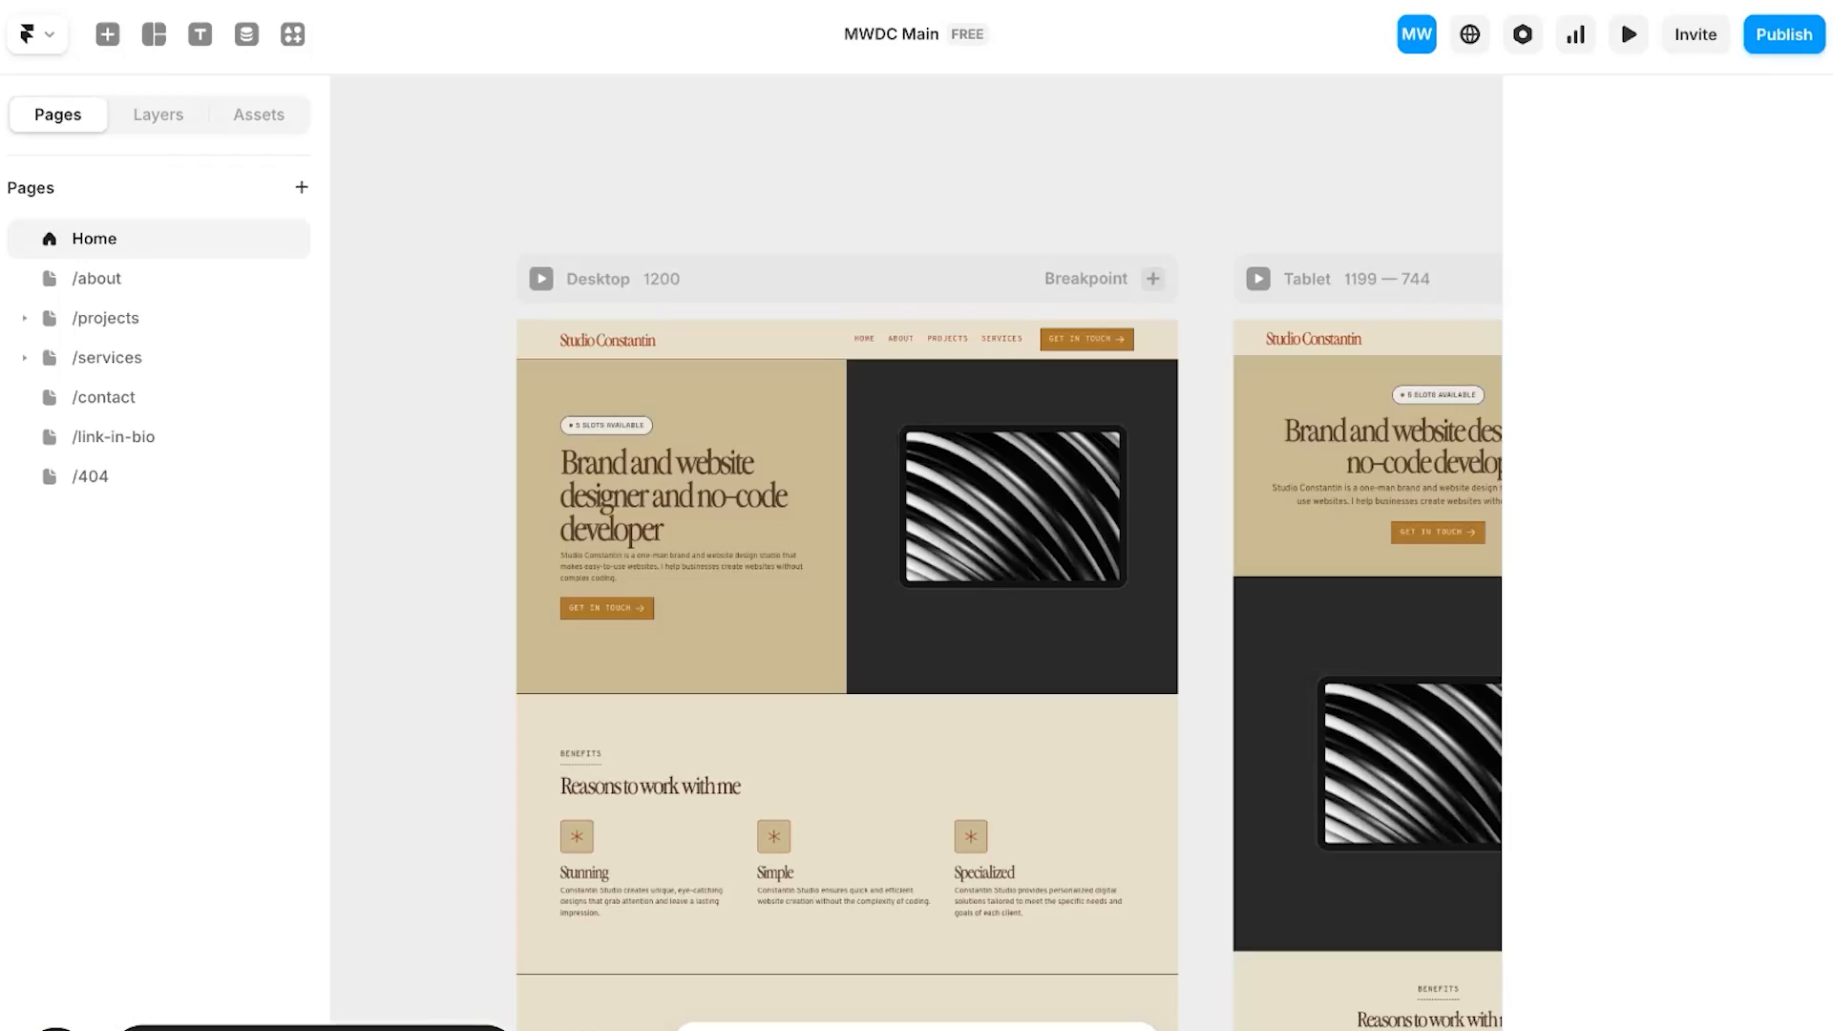
Step: Examine the fonts and colors of the navbar, hero and benefits sections on the desktop Home page
{"action": "scroll", "coordinate": [793, 633], "scroll_direction": "up", "scroll_amount": 5}
{"action": "scroll", "coordinate": [702, 433], "scroll_direction": "up", "scroll_amount": 3}
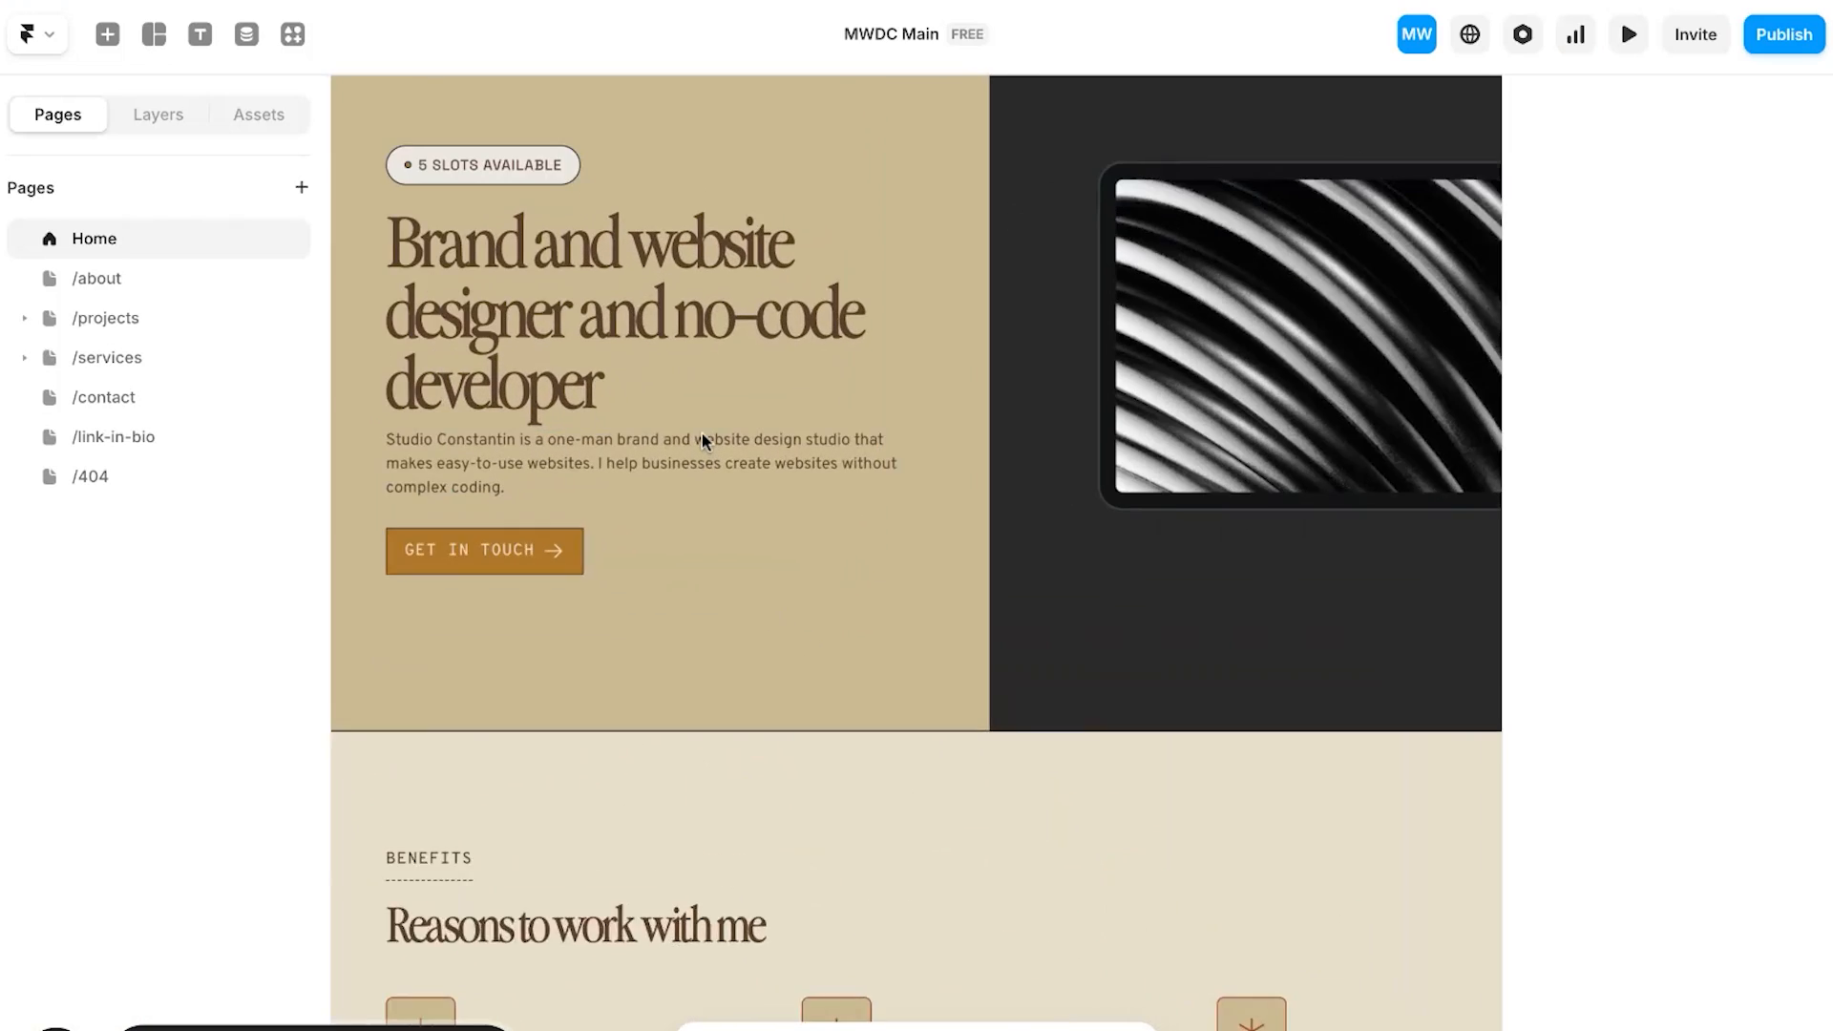
{"action": "scroll", "coordinate": [702, 434], "scroll_direction": "left", "scroll_amount": 5}
{"action": "scroll", "coordinate": [701, 433], "scroll_direction": "up", "scroll_amount": 3}
{"action": "scroll", "coordinate": [702, 433], "scroll_direction": "right", "scroll_amount": 1}
{"action": "scroll", "coordinate": [702, 434], "scroll_direction": "down", "scroll_amount": 1}
{"action": "scroll", "coordinate": [702, 440], "scroll_direction": "right", "scroll_amount": 3}
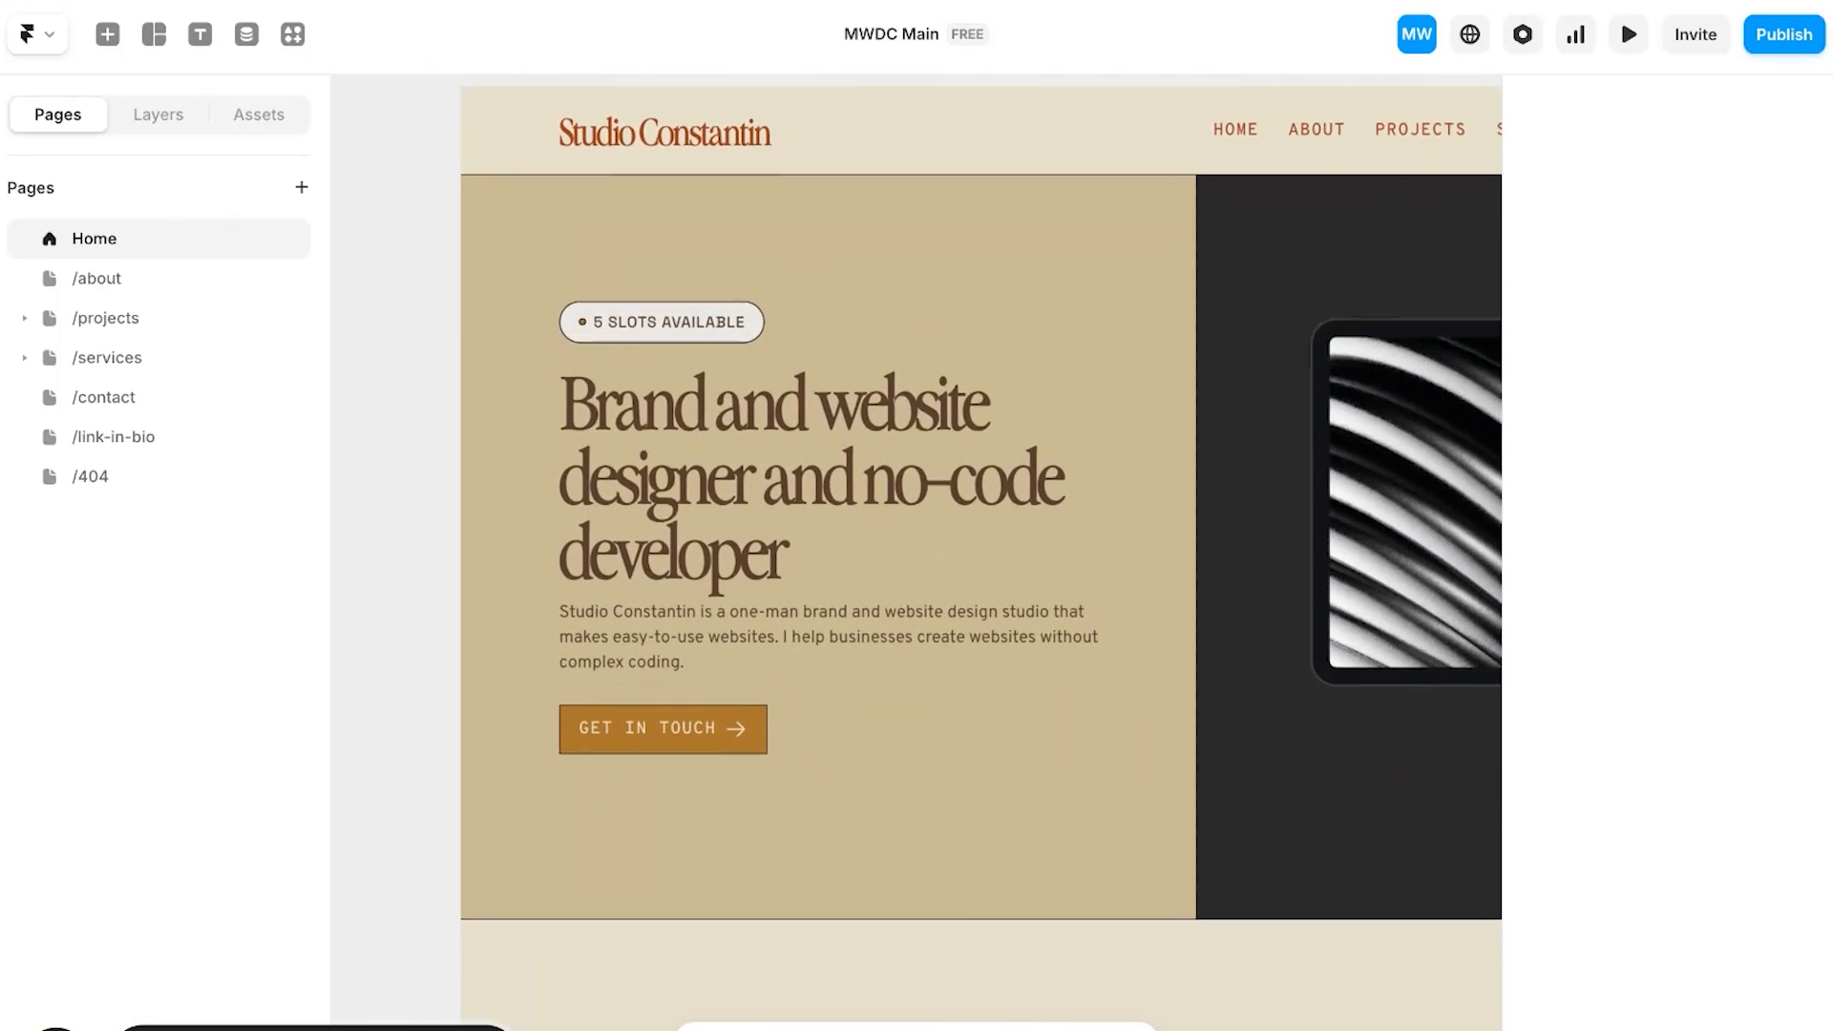
{"action": "scroll", "coordinate": [702, 440], "scroll_direction": "up", "scroll_amount": 4}
{"action": "left_click", "coordinate": [684, 347]}
{"action": "scroll", "coordinate": [576, 329], "scroll_direction": "down", "scroll_amount": 5}
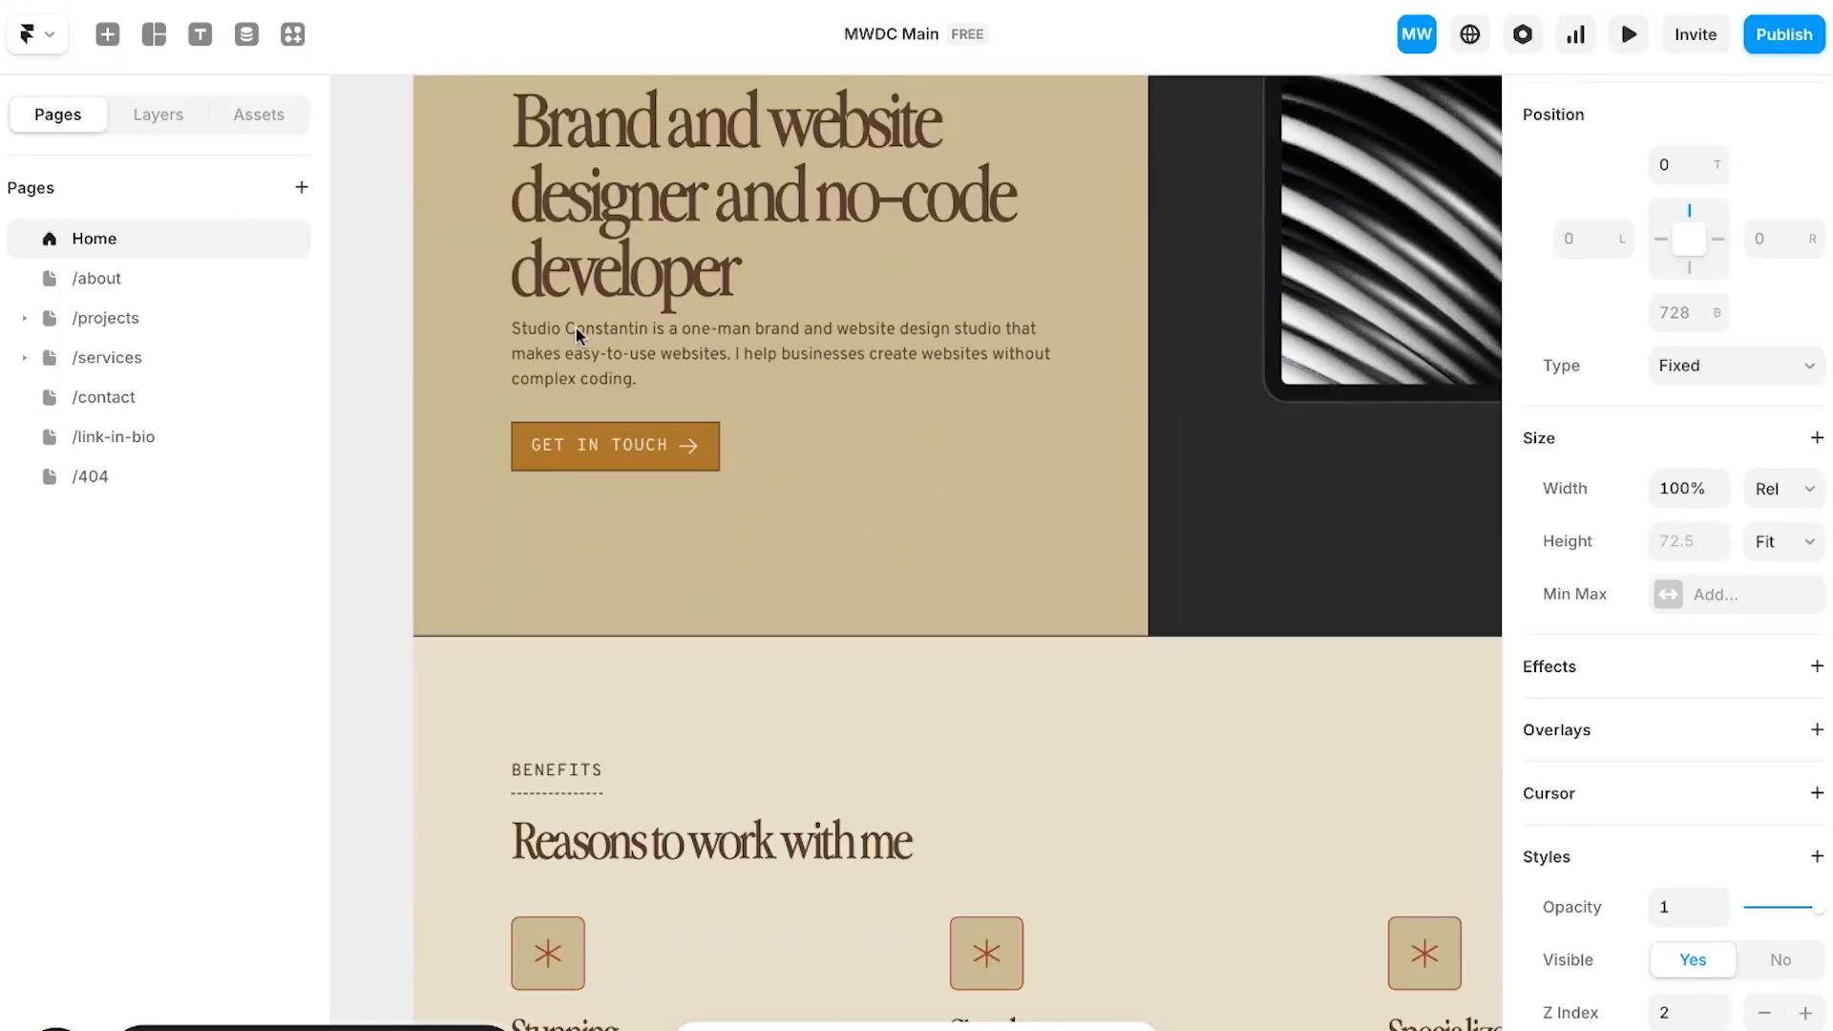
{"action": "scroll", "coordinate": [576, 328], "scroll_direction": "down", "scroll_amount": 2}
{"action": "scroll", "coordinate": [576, 329], "scroll_direction": "down", "scroll_amount": 5}
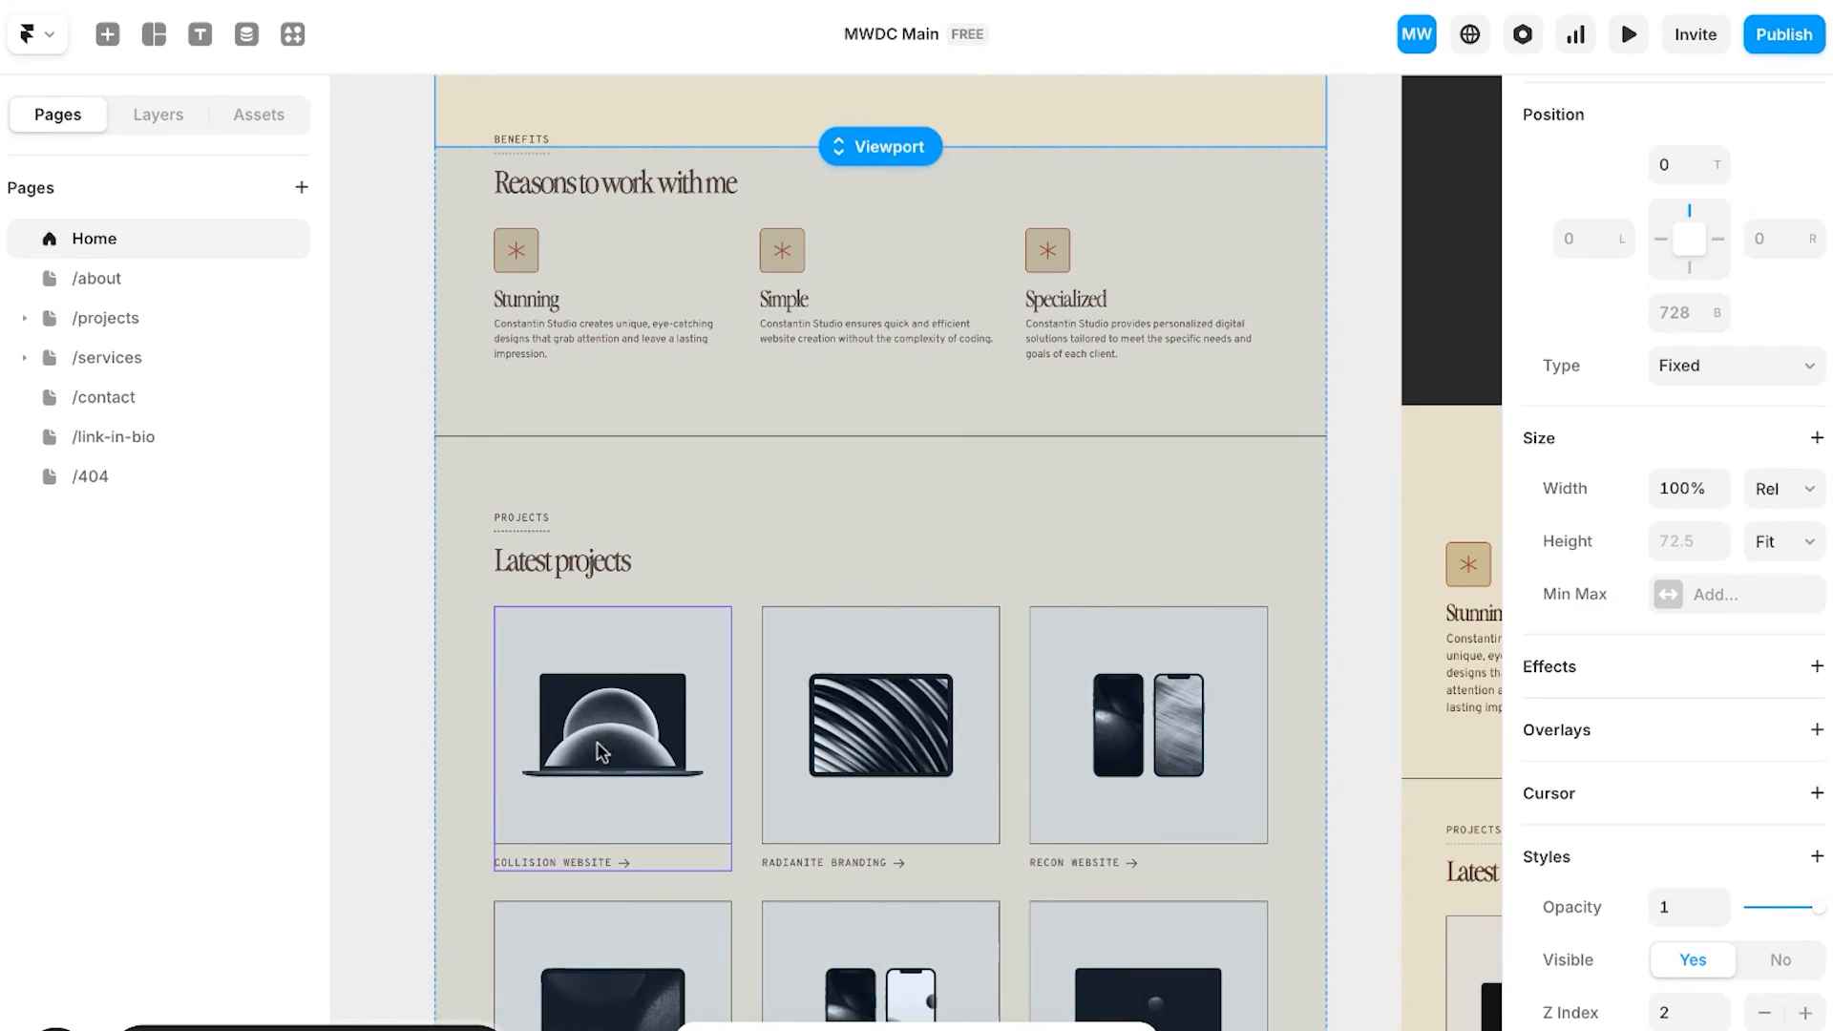
Step: Inspect the Collision Website card under Latest projects and its project page, ending back on the Home page
{"action": "scroll", "coordinate": [603, 753], "scroll_direction": "down", "scroll_amount": 5}
{"action": "left_click", "coordinate": [566, 468]}
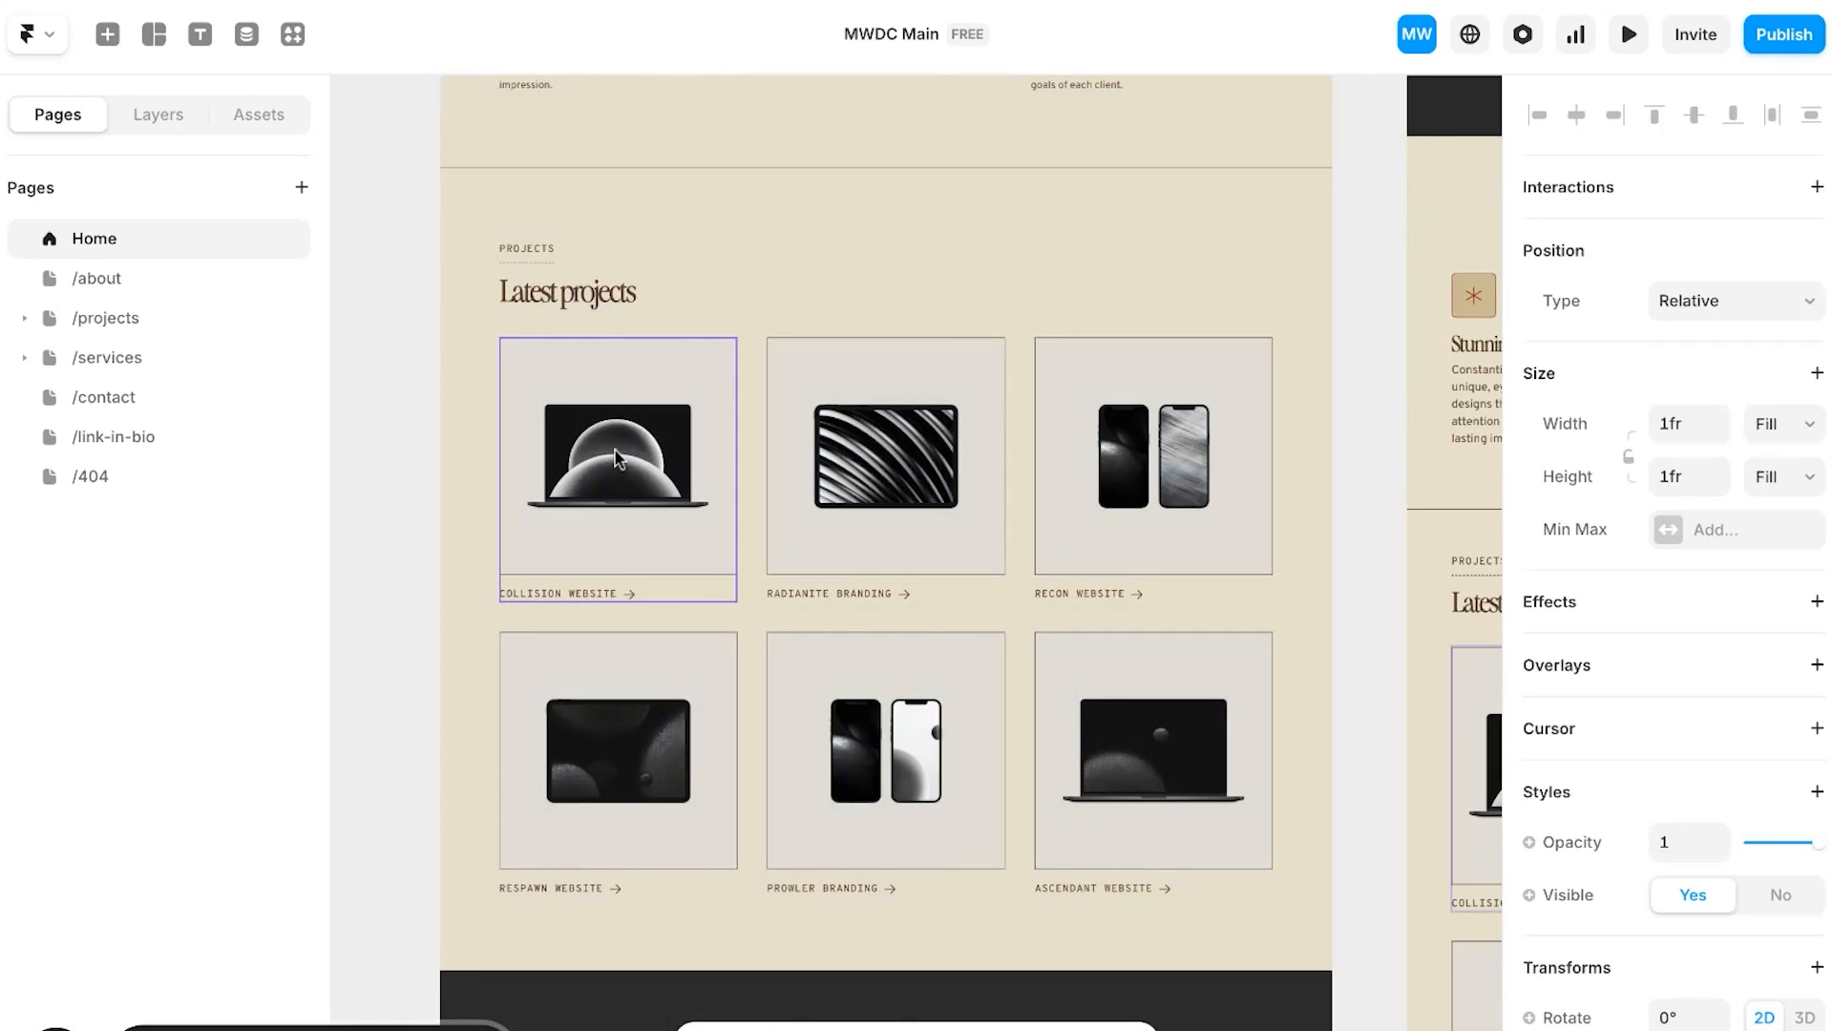
{"action": "left_click", "coordinate": [25, 318]}
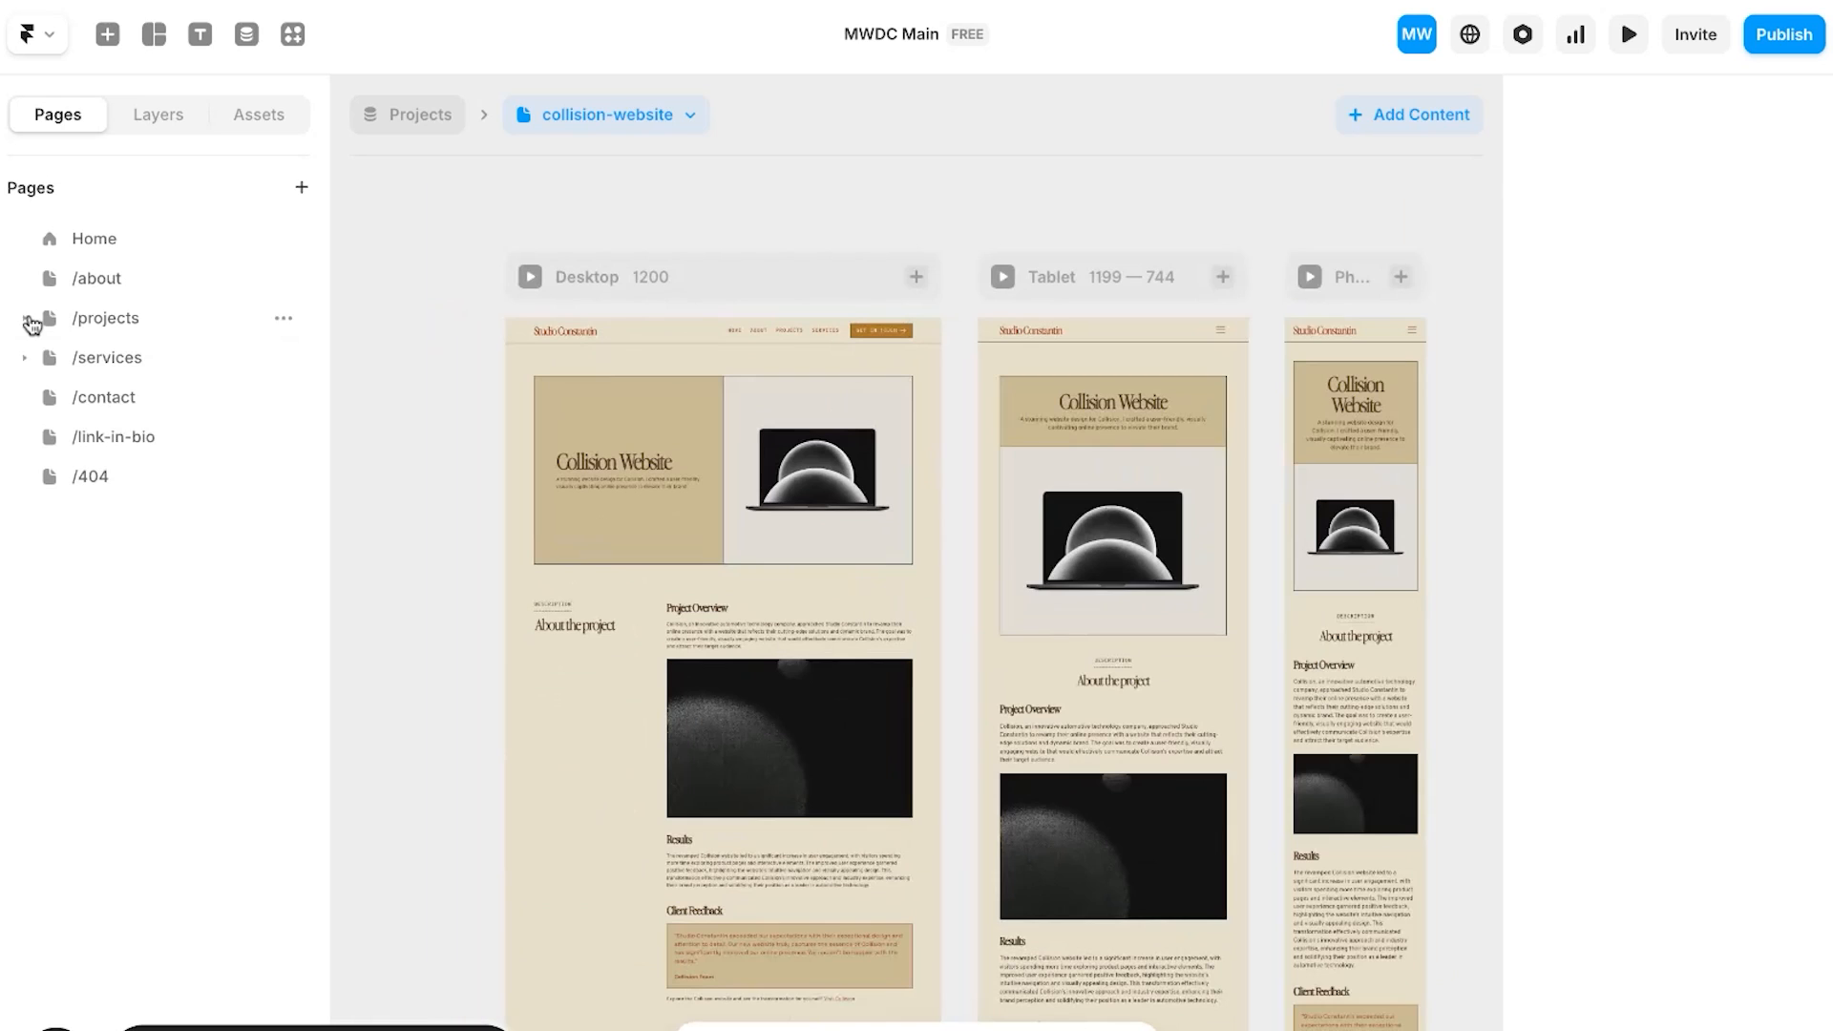
{"action": "left_click", "coordinate": [94, 237]}
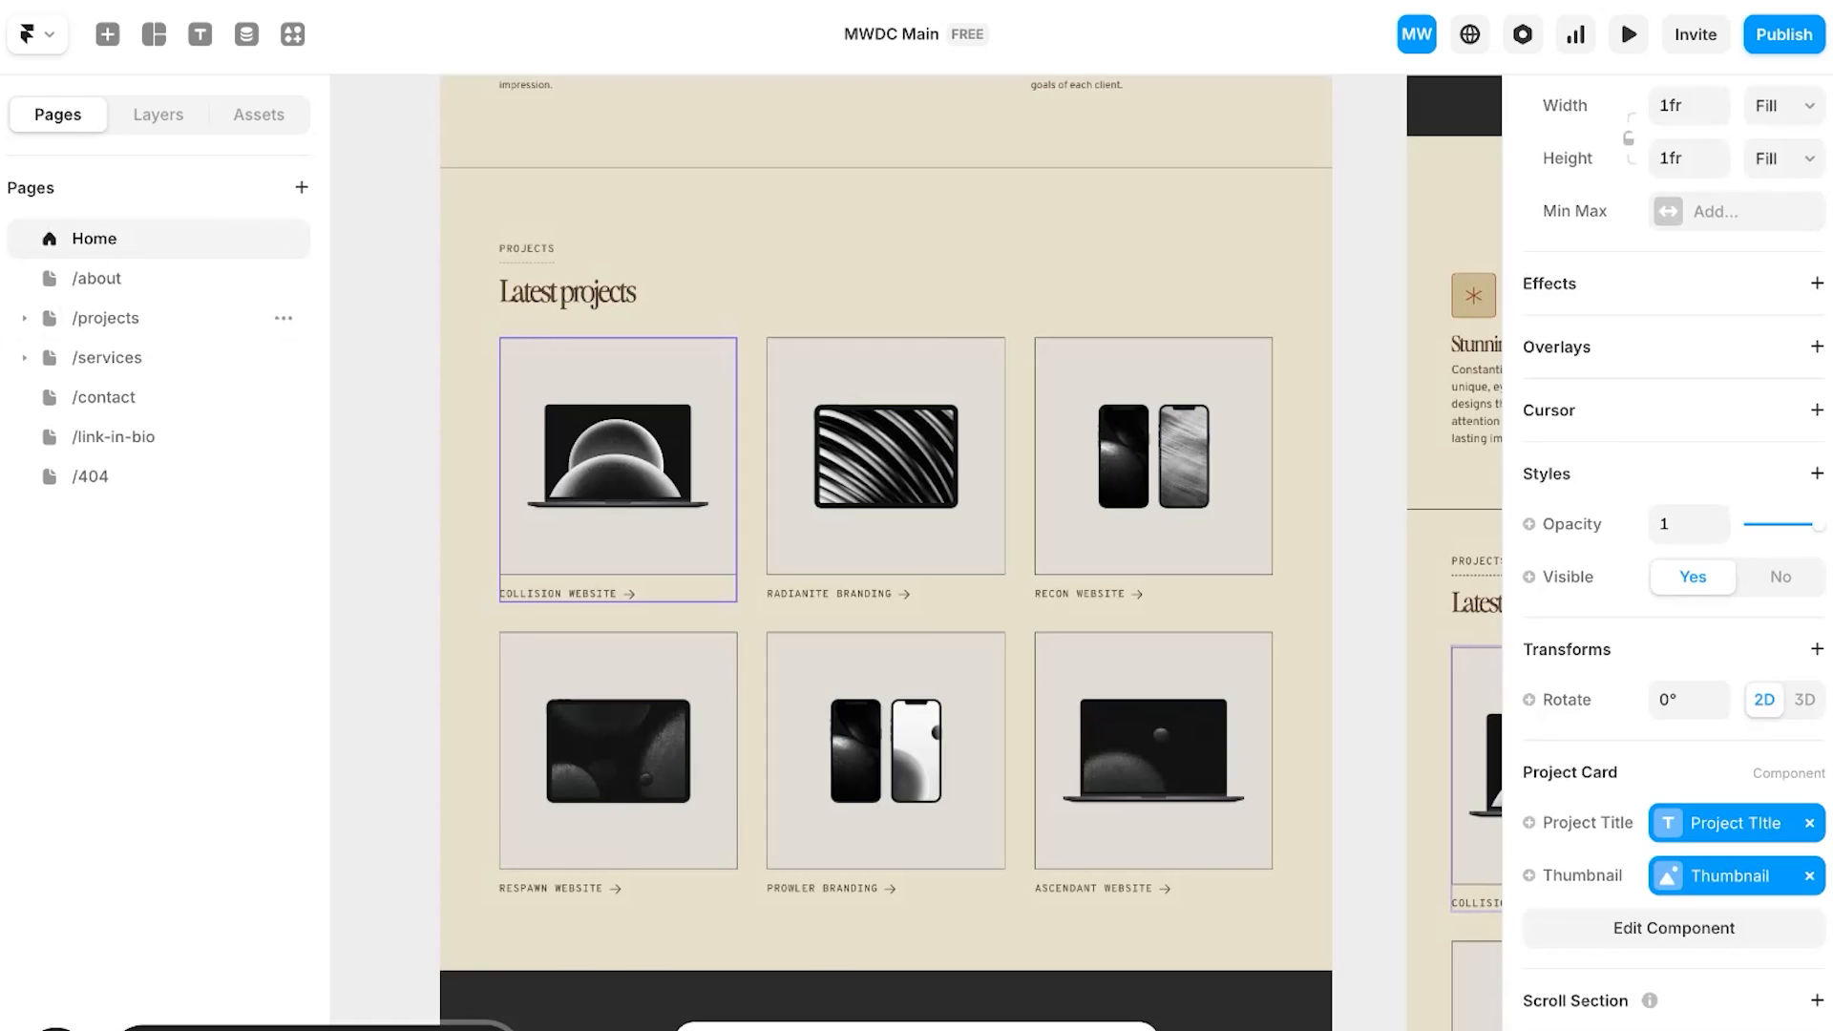
{"action": "scroll", "coordinate": [768, 638], "scroll_direction": "up", "scroll_amount": 3}
{"action": "scroll", "coordinate": [768, 638], "scroll_direction": "right", "scroll_amount": 2}
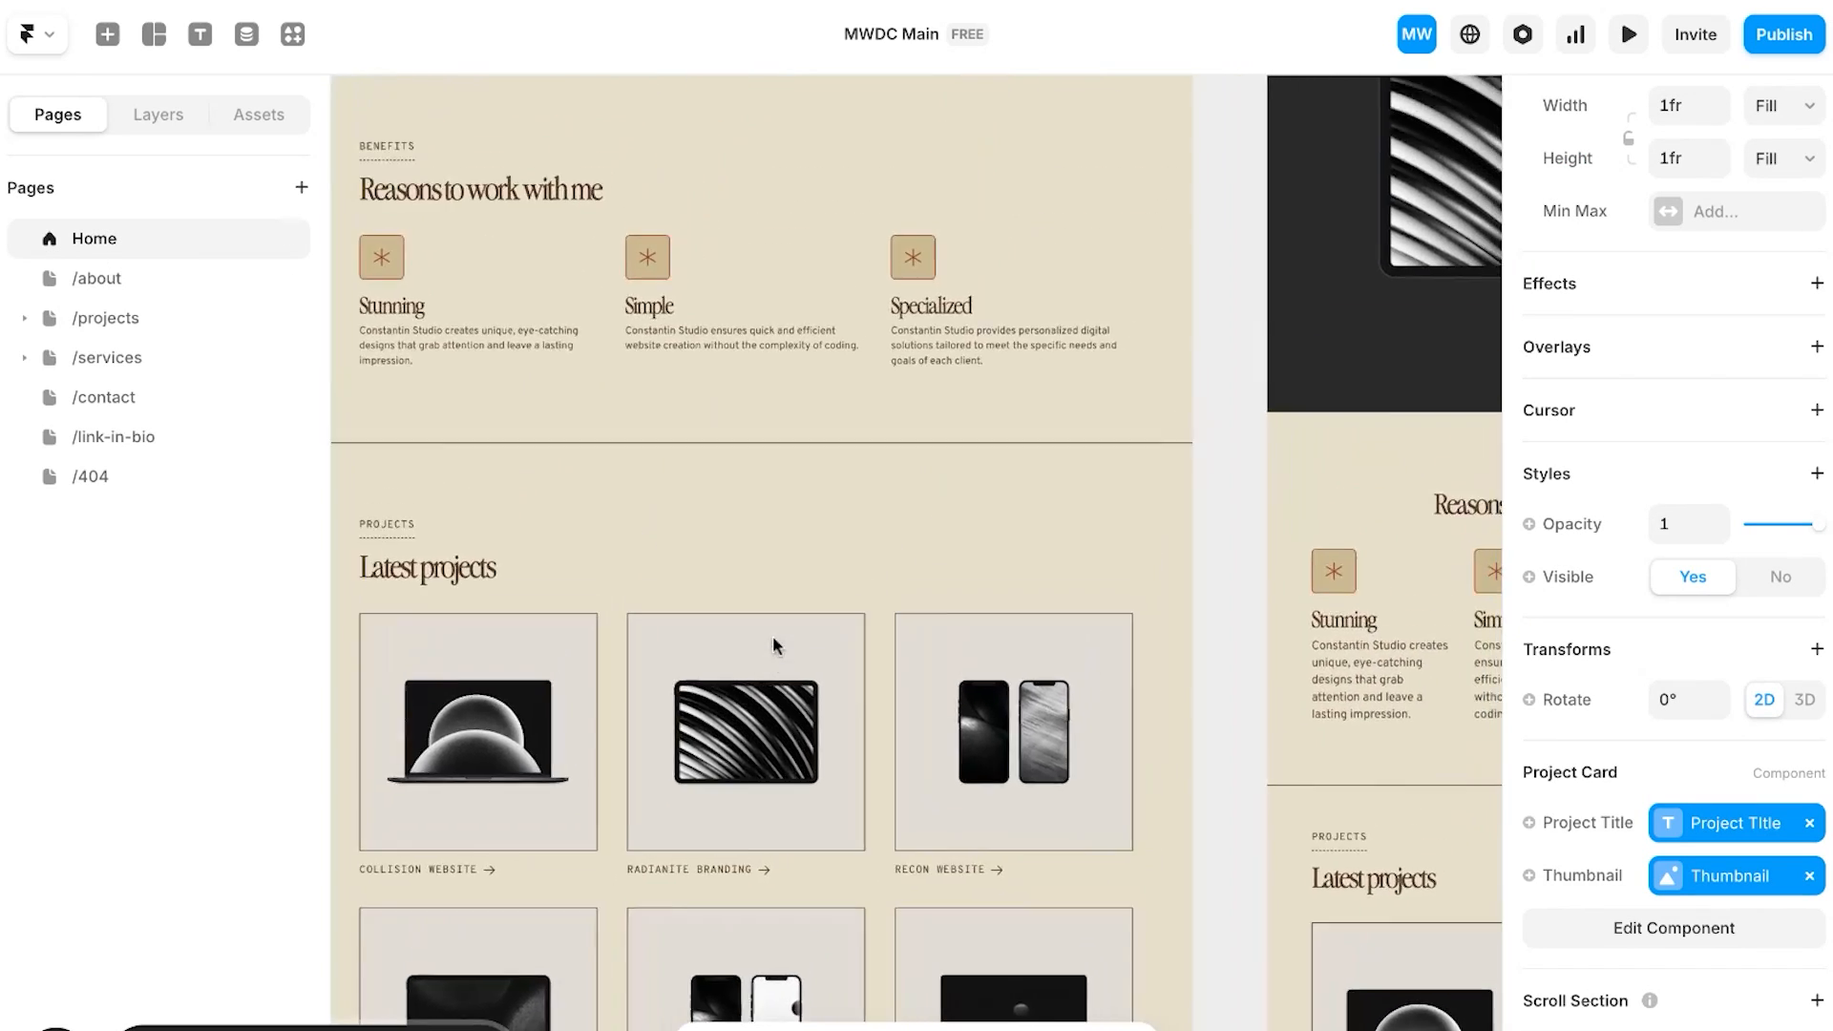
Step: Open the Projects page and the Projects collection nested under it to show the collision-website detail page
{"action": "scroll", "coordinate": [772, 634], "scroll_direction": "up", "scroll_amount": 6}
{"action": "scroll", "coordinate": [772, 634], "scroll_direction": "left", "scroll_amount": 2}
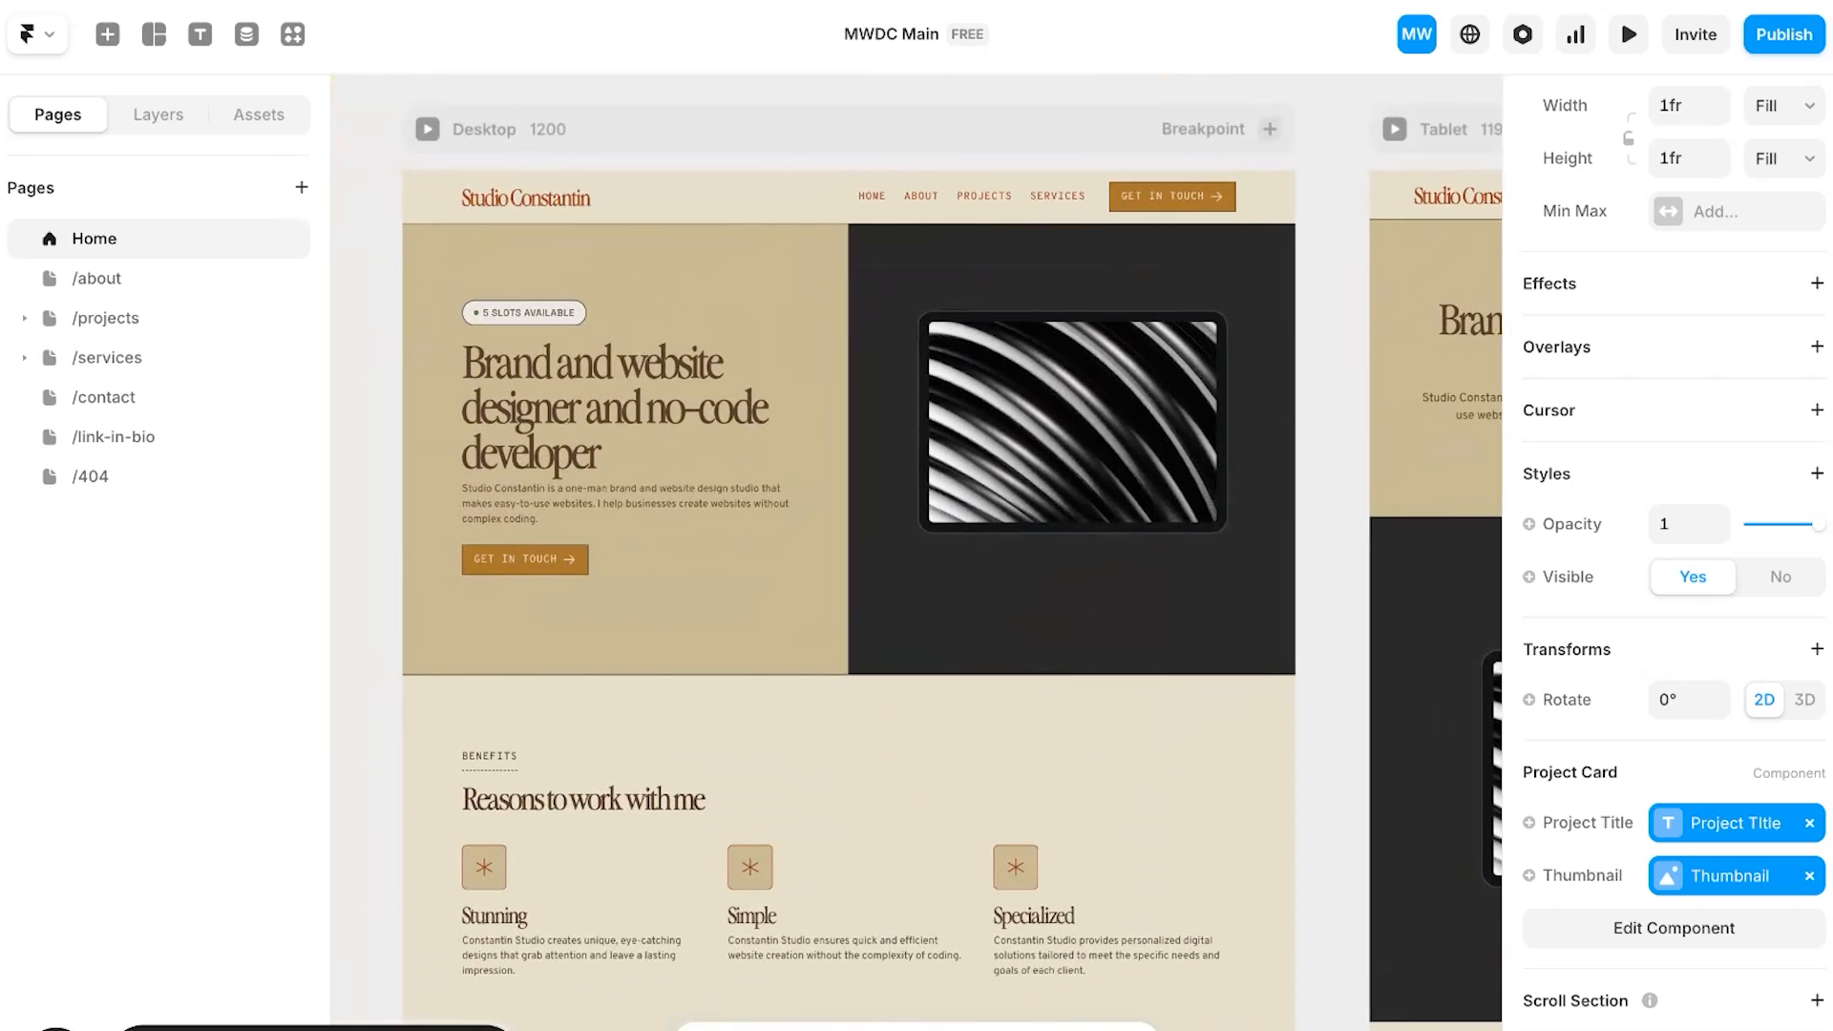
{"action": "scroll", "coordinate": [772, 634], "scroll_direction": "down", "scroll_amount": 8}
{"action": "left_click", "coordinate": [124, 320]}
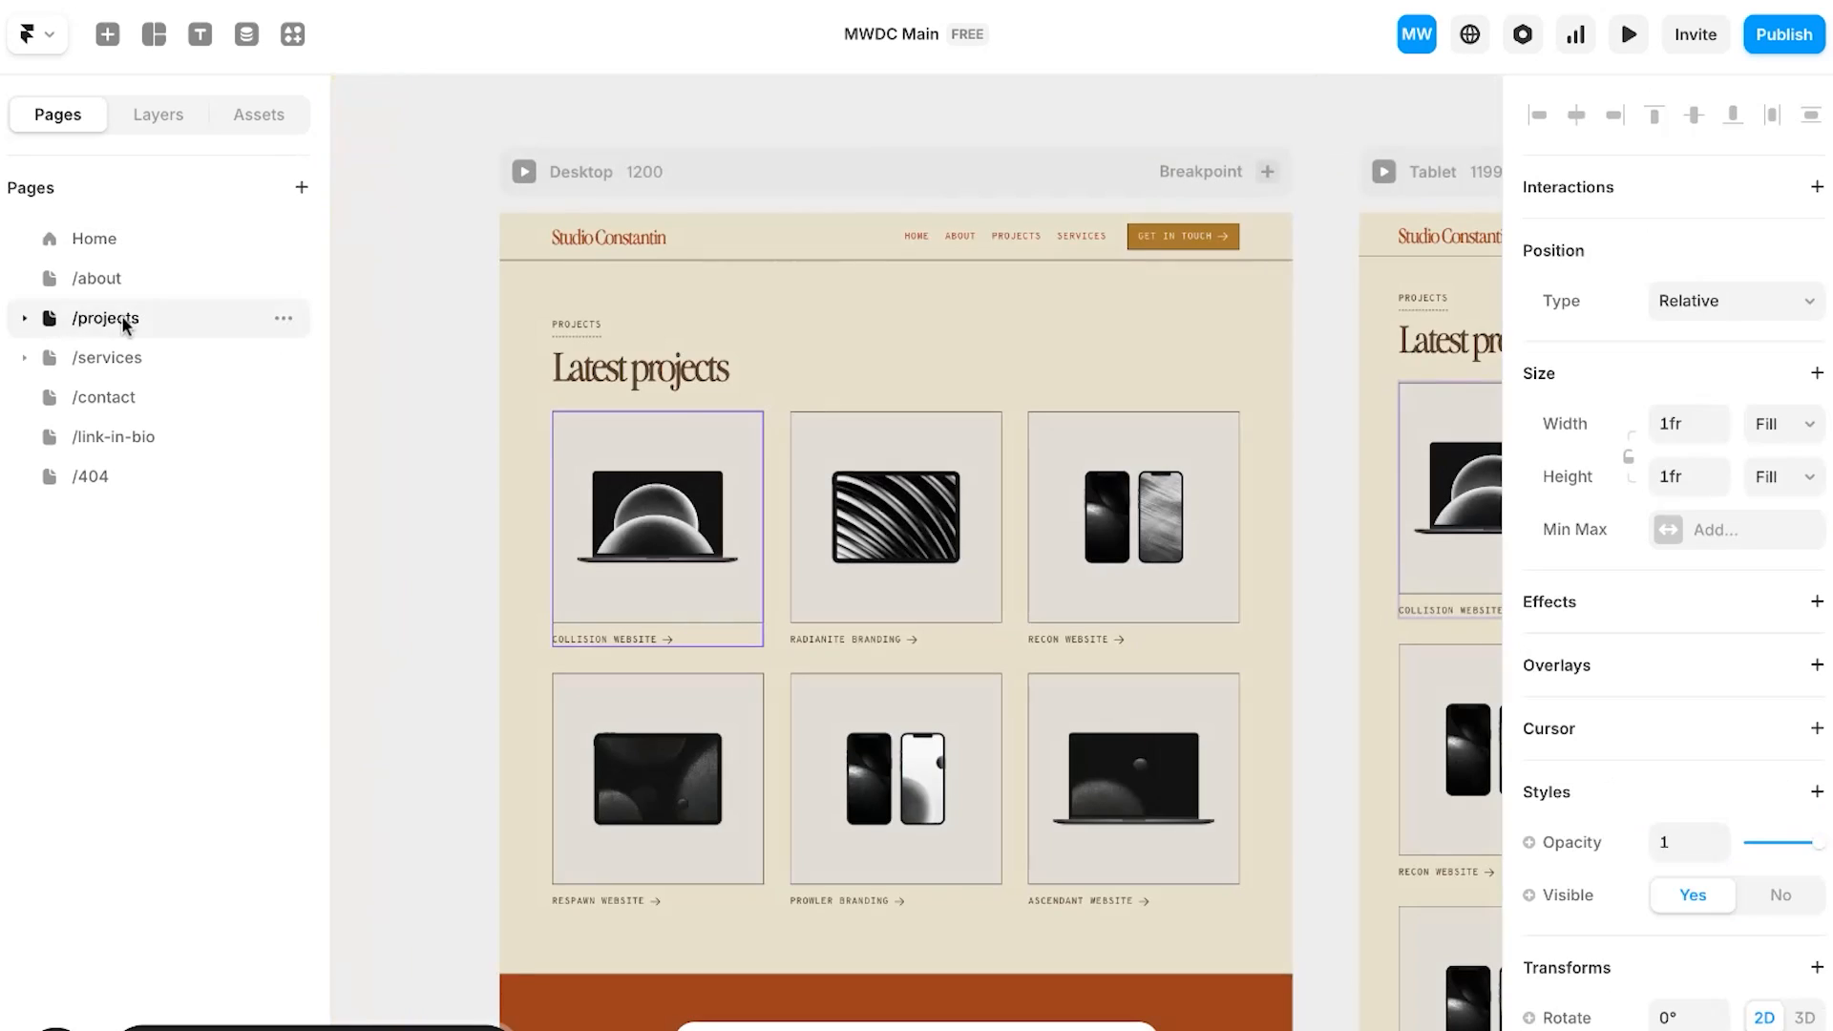
{"action": "left_click", "coordinate": [25, 319]}
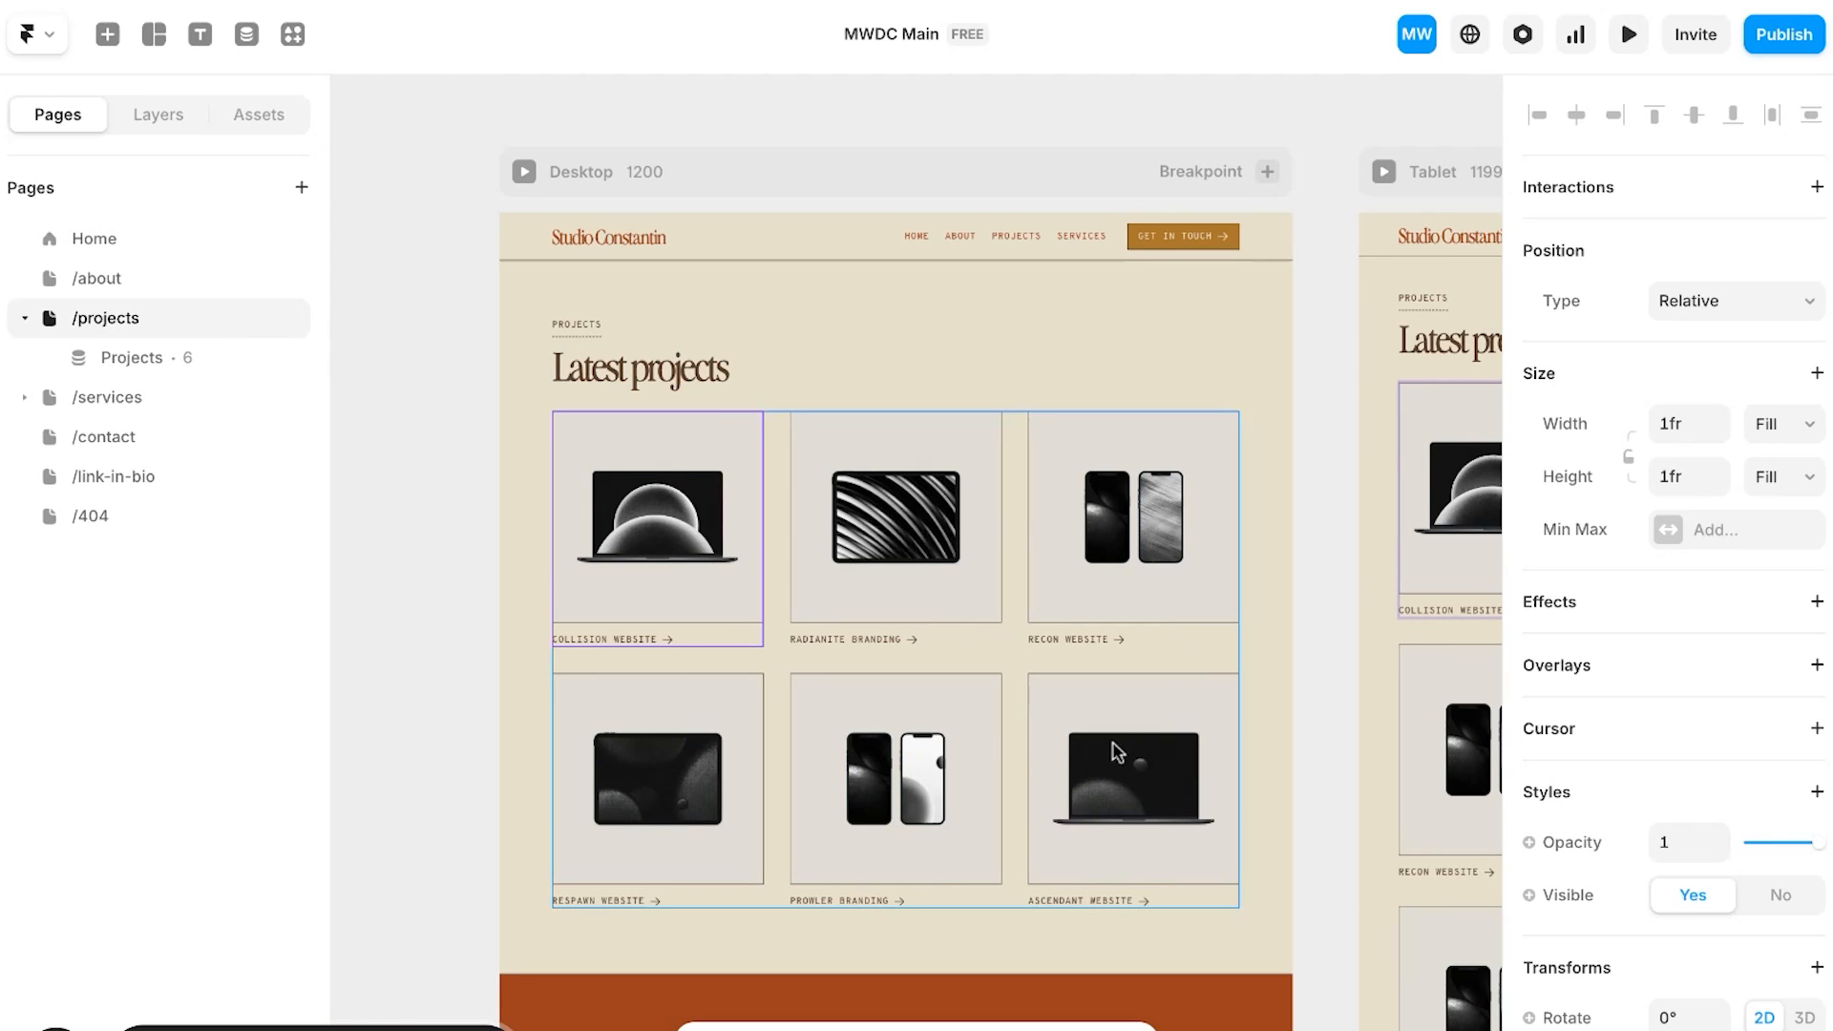
{"action": "left_click", "coordinate": [131, 357]}
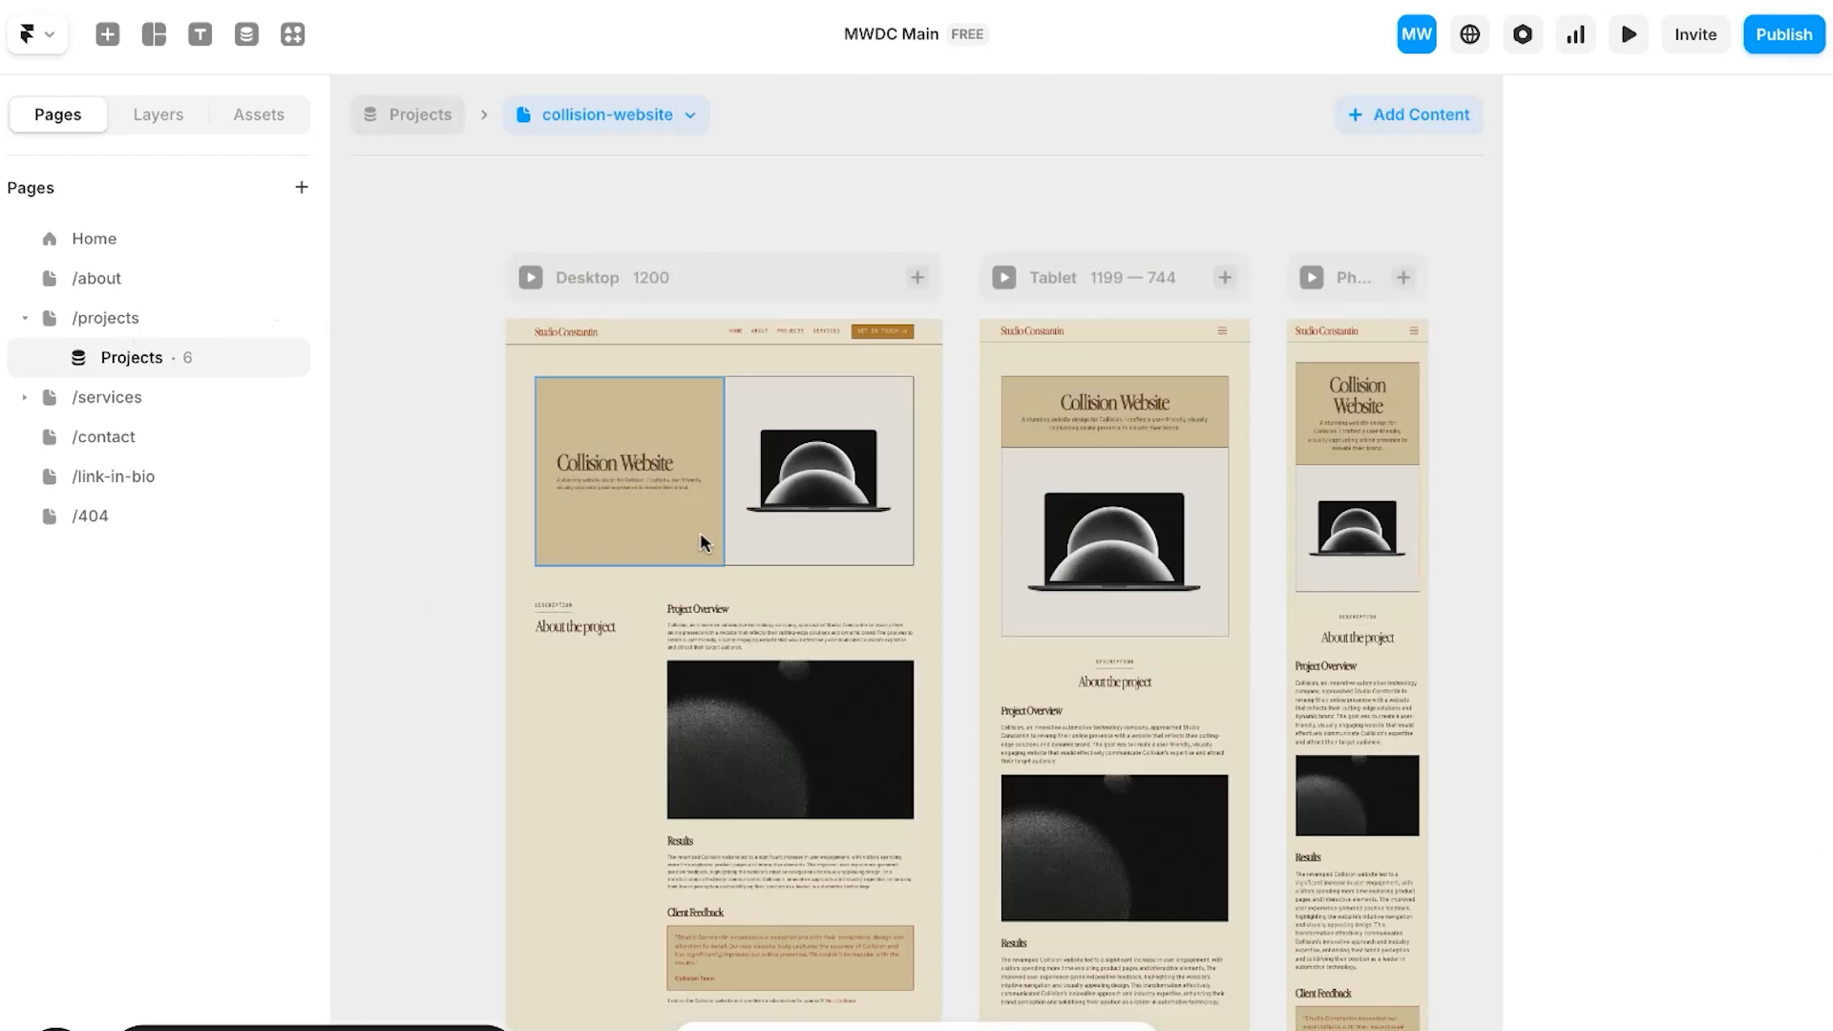
Step: Review the collision-website project page's sections across the desktop, tablet and phone breakpoints
{"action": "scroll", "coordinate": [701, 537], "scroll_direction": "down", "scroll_amount": 4}
{"action": "scroll", "coordinate": [701, 537], "scroll_direction": "up", "scroll_amount": 4}
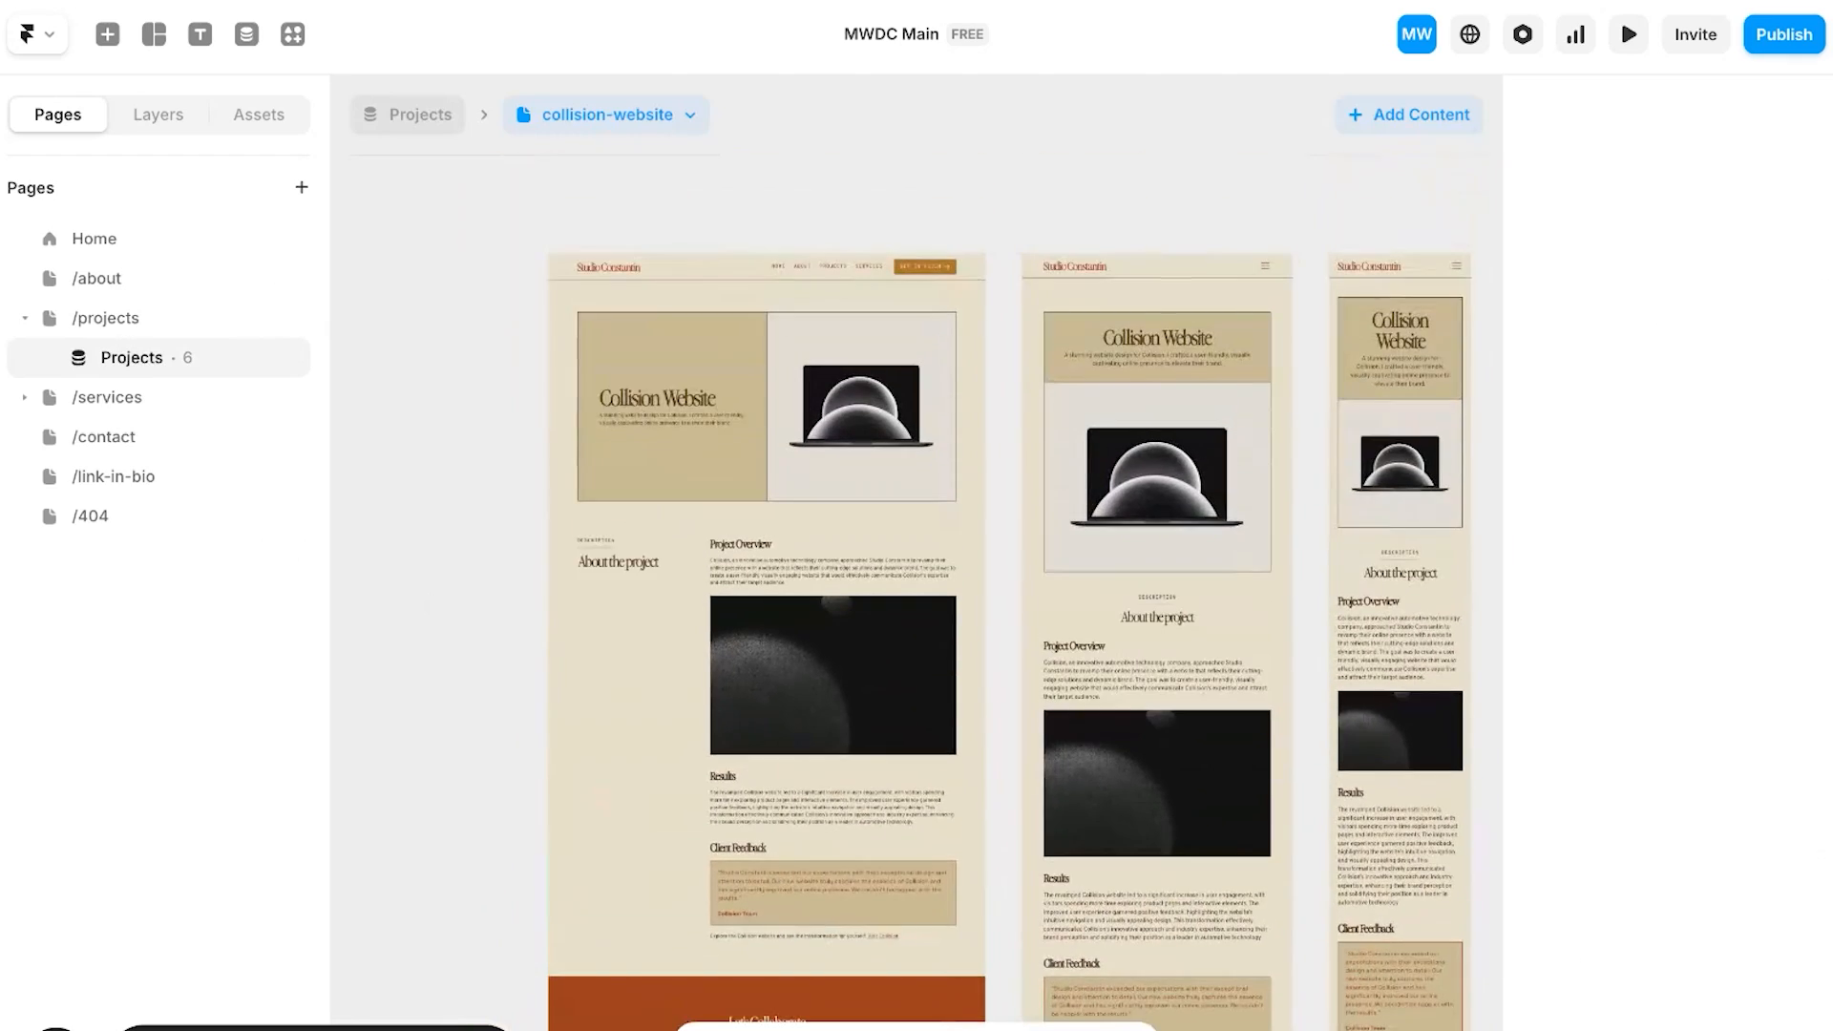
{"action": "scroll", "coordinate": [707, 525], "scroll_direction": "up", "scroll_amount": 3}
{"action": "scroll", "coordinate": [872, 441], "scroll_direction": "right", "scroll_amount": 5}
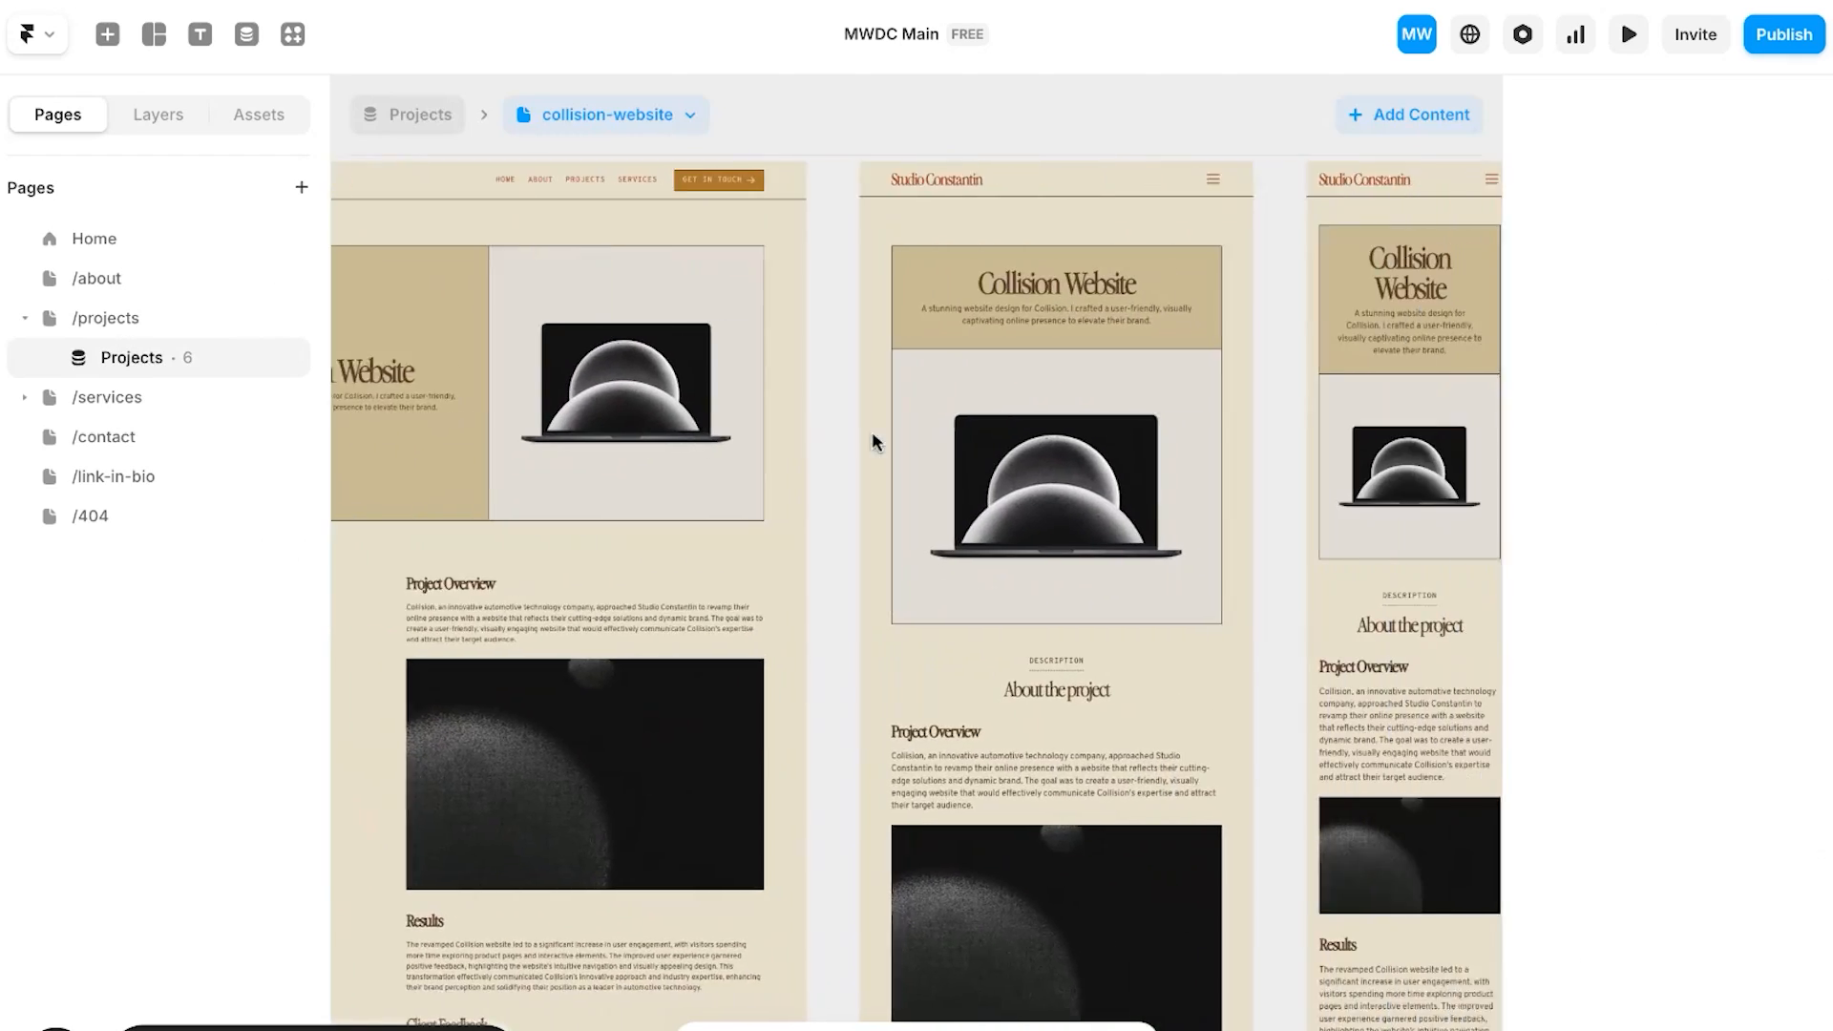
{"action": "scroll", "coordinate": [872, 441], "scroll_direction": "down", "scroll_amount": 6}
{"action": "scroll", "coordinate": [873, 441], "scroll_direction": "up", "scroll_amount": 2}
{"action": "scroll", "coordinate": [917, 592], "scroll_direction": "right", "scroll_amount": 2}
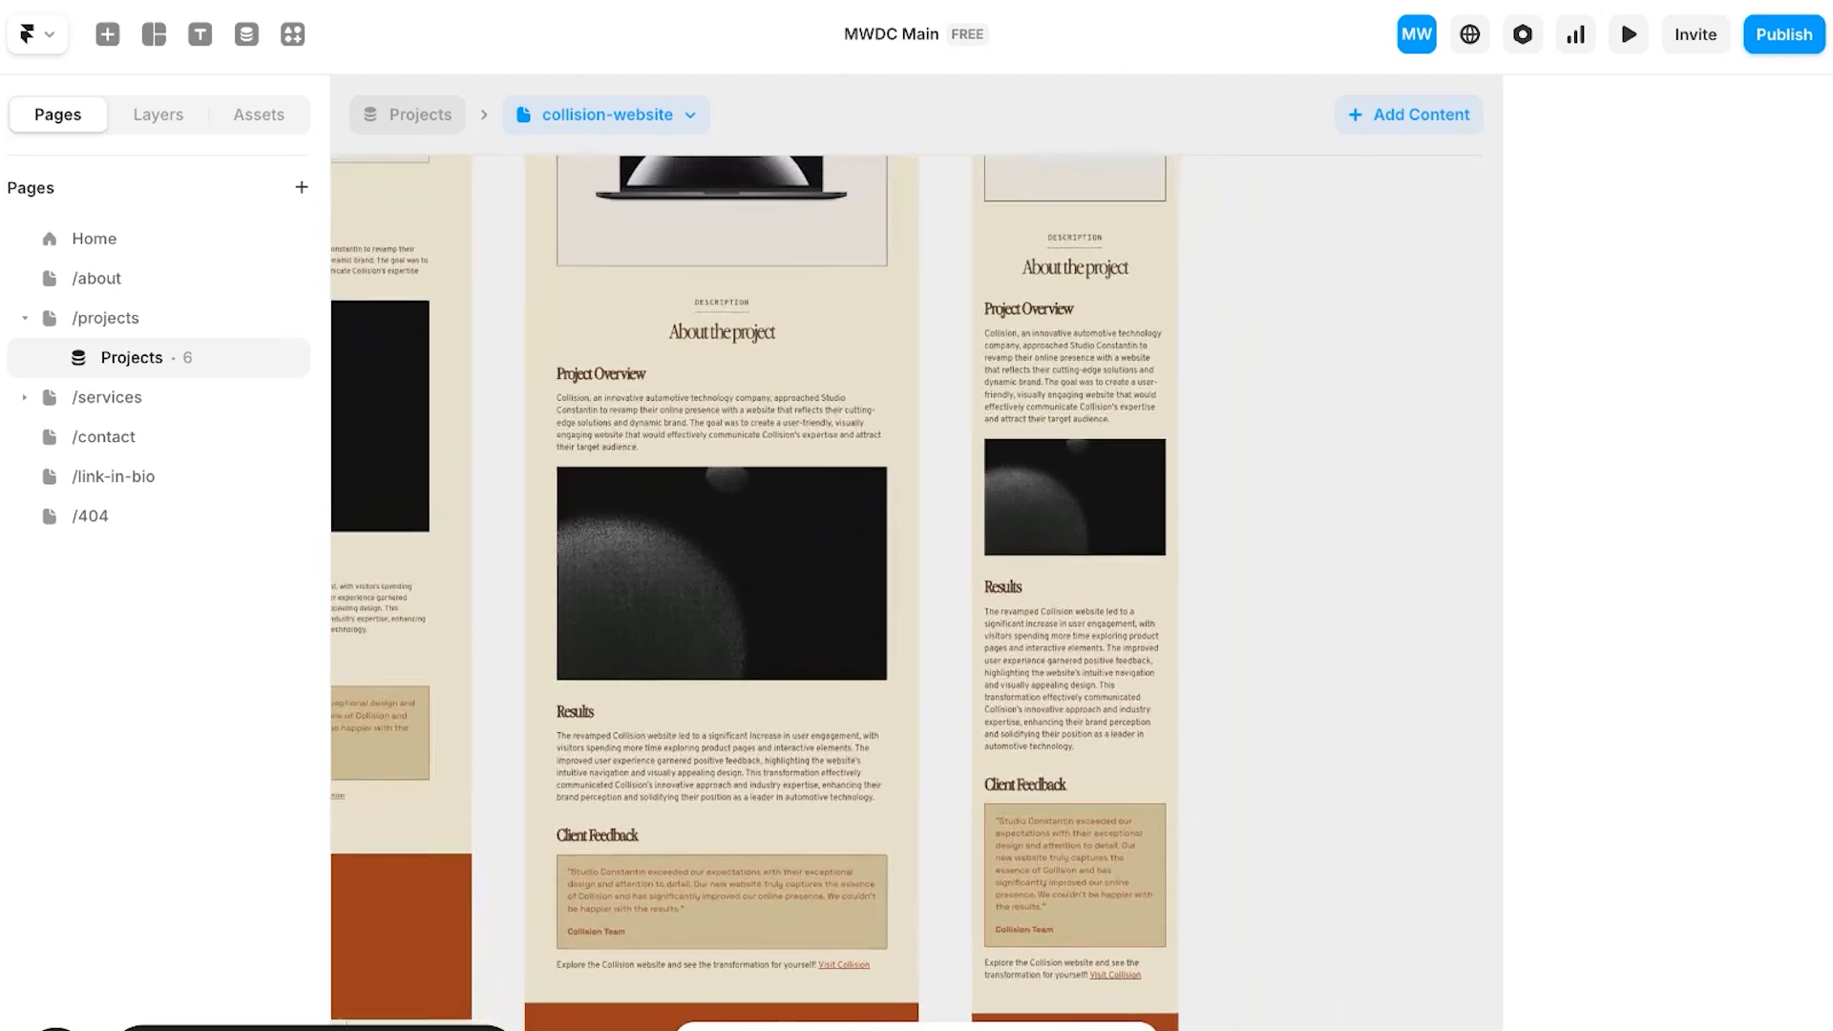
{"action": "scroll", "coordinate": [917, 592], "scroll_direction": "up", "scroll_amount": 2}
{"action": "scroll", "coordinate": [917, 592], "scroll_direction": "left", "scroll_amount": 7}
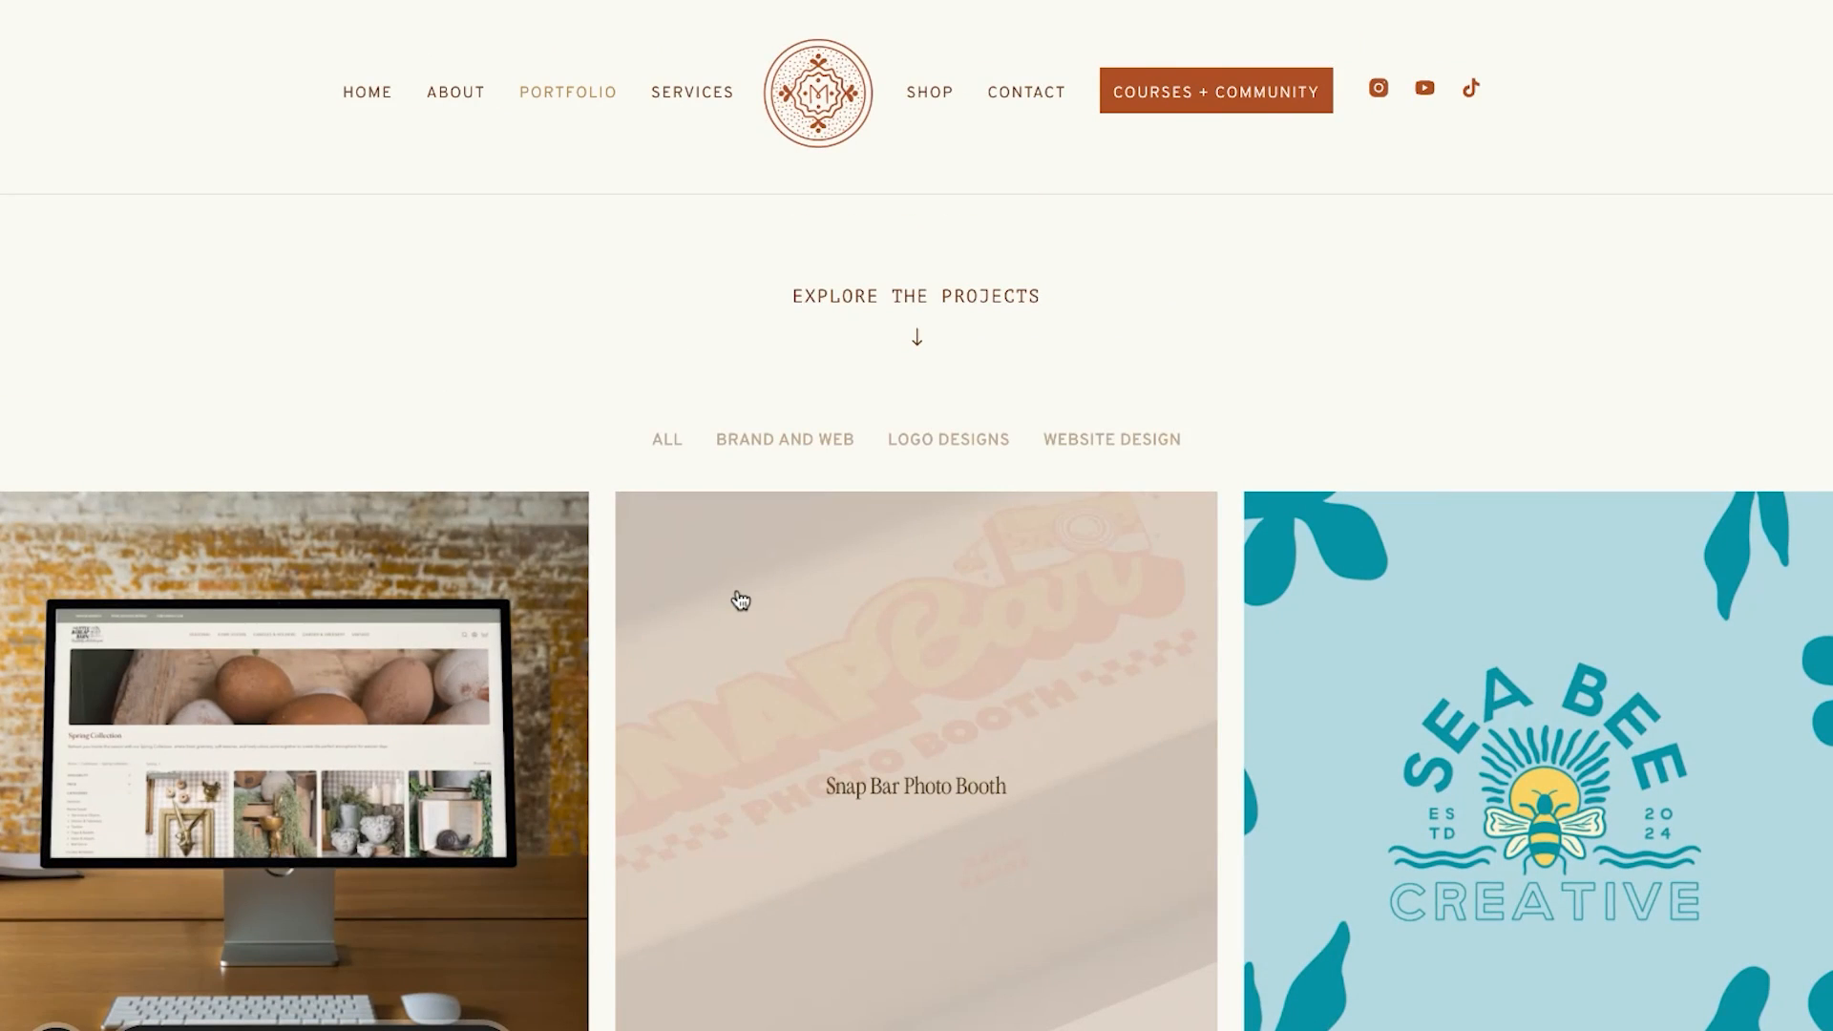
Step: Compare the Snap Bar Photo Booth project on the brand website with the desktop collision-website page in Framer
{"action": "left_click", "coordinate": [740, 599]}
{"action": "scroll", "coordinate": [647, 337], "scroll_direction": "down", "scroll_amount": 15}
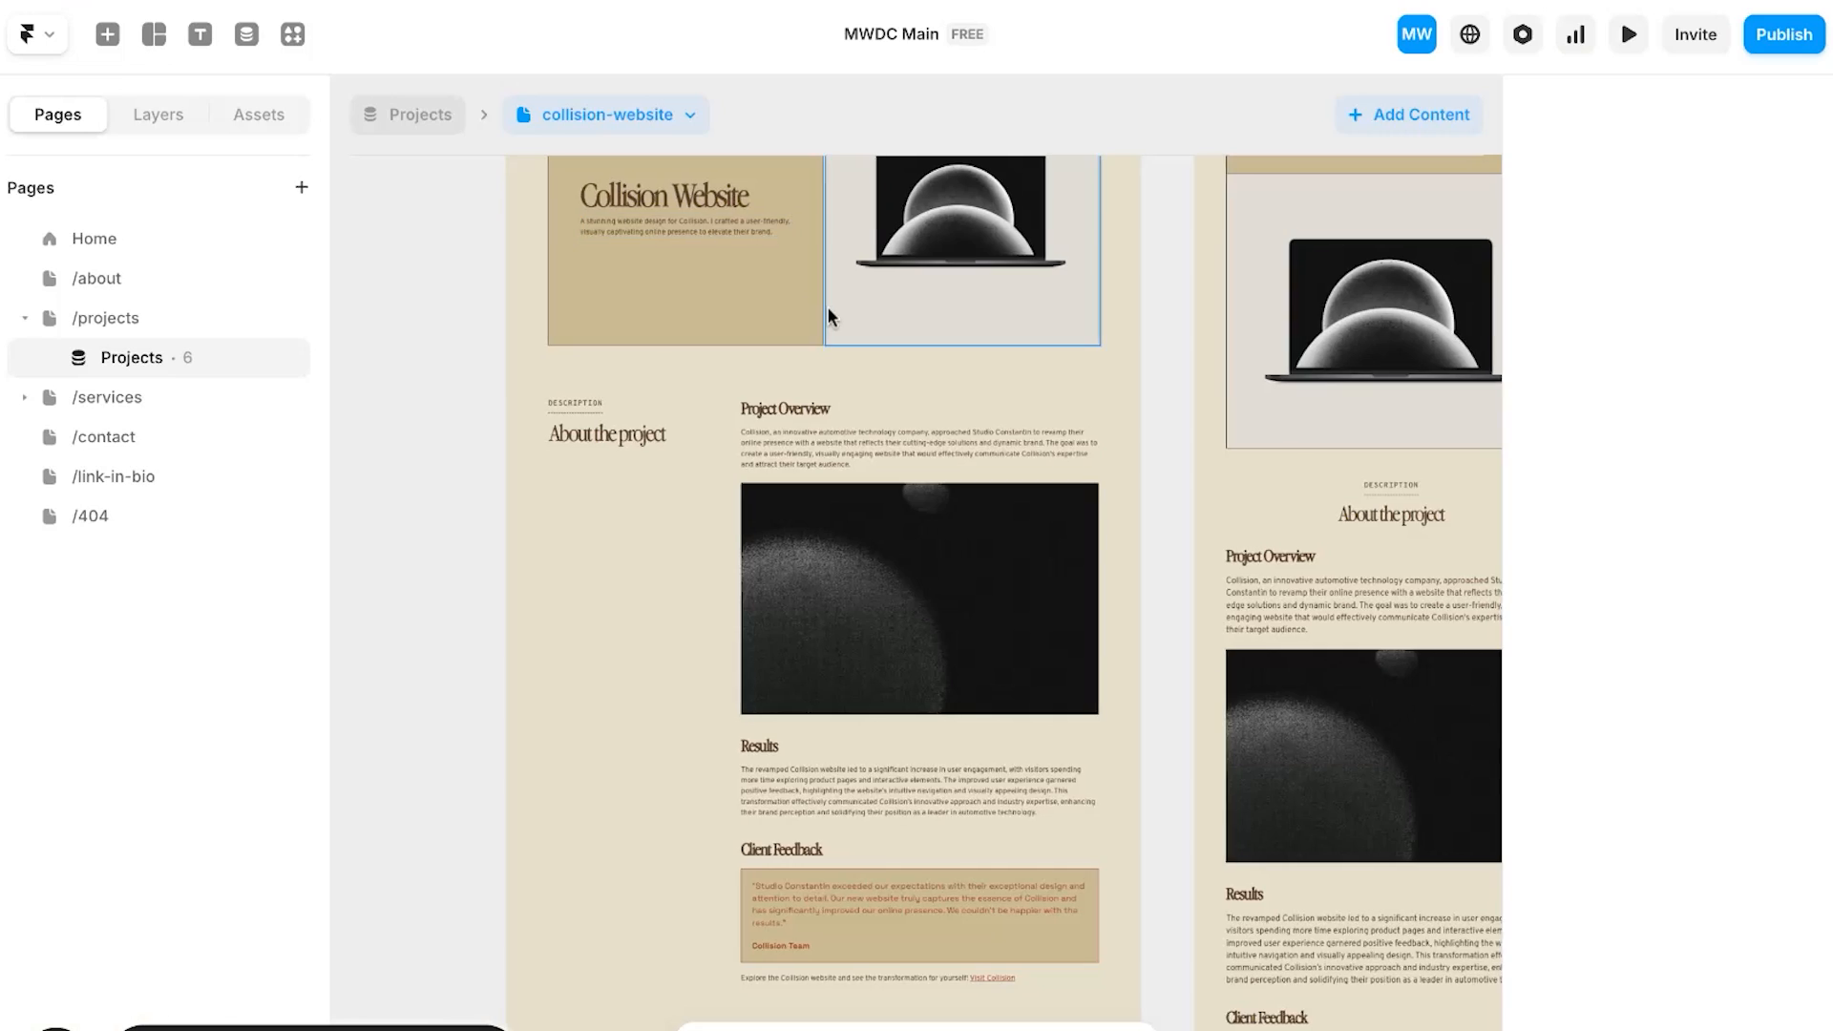
{"action": "scroll", "coordinate": [828, 307], "scroll_direction": "down", "scroll_amount": 10}
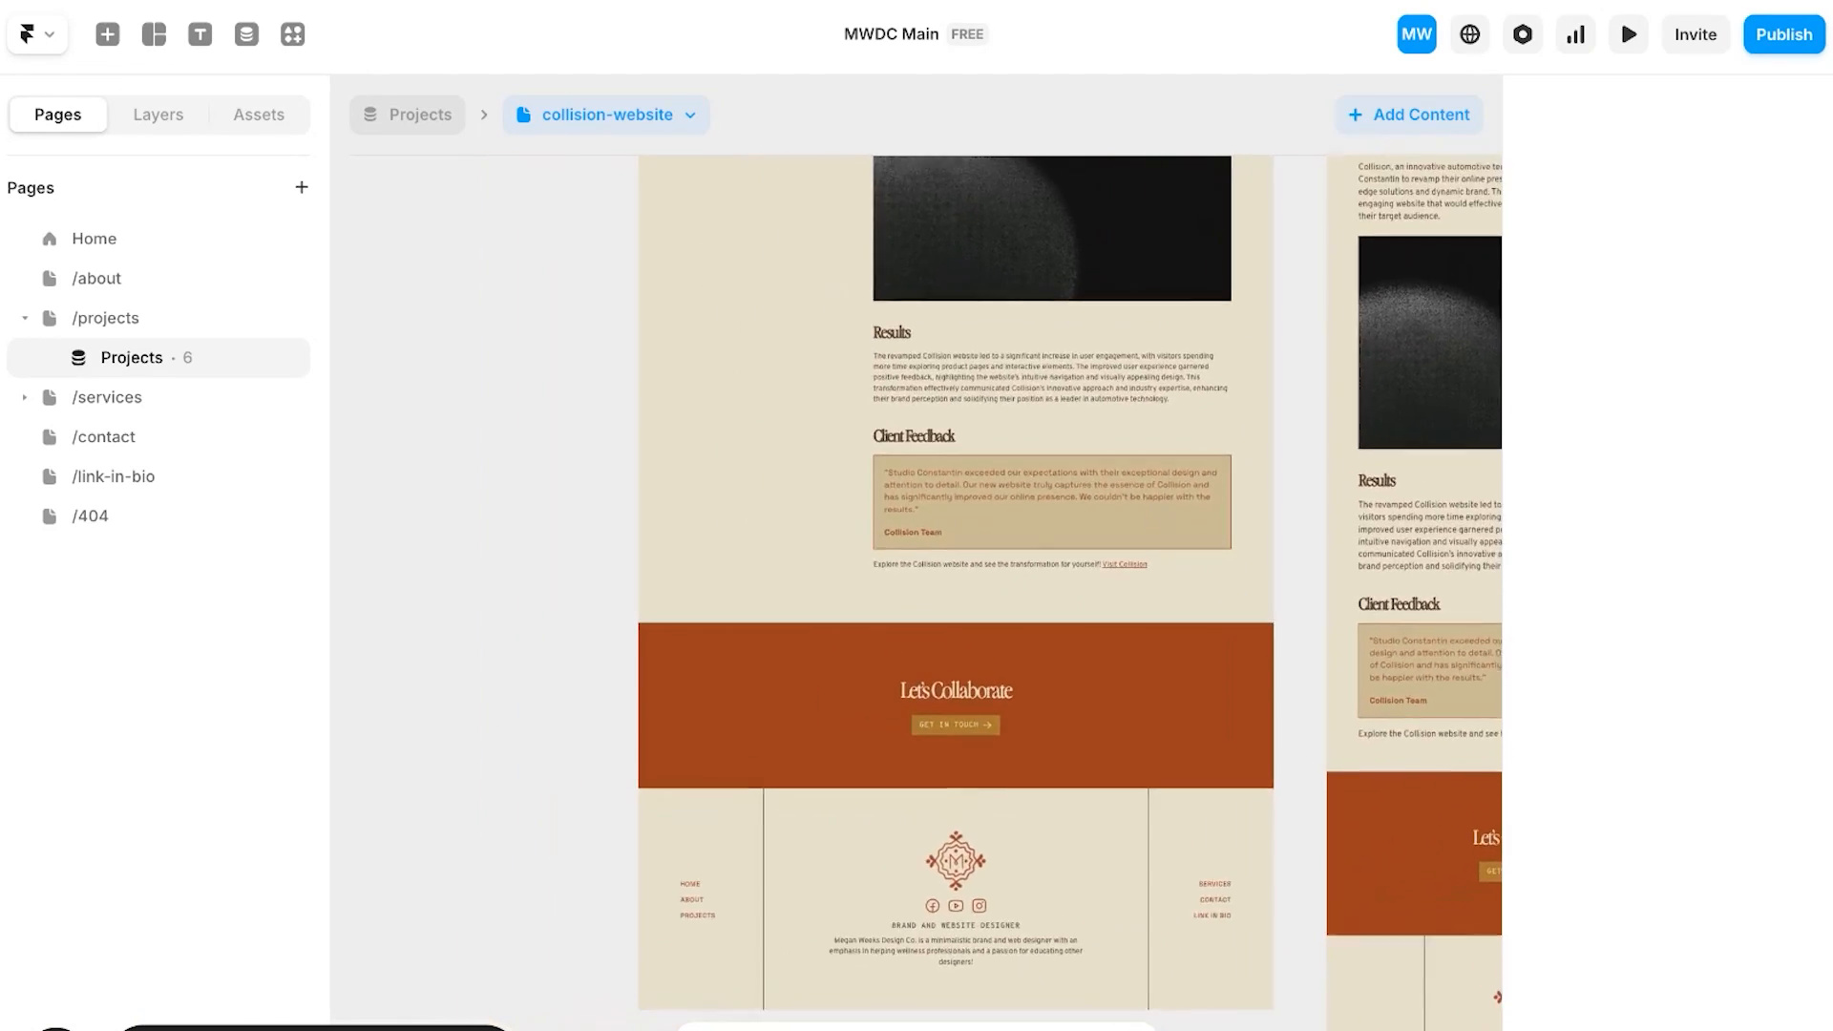
{"action": "scroll", "coordinate": [828, 307], "scroll_direction": "up", "scroll_amount": 15}
{"action": "scroll", "coordinate": [828, 306], "scroll_direction": "left", "scroll_amount": 5}
Step: Open the Collision Website collection item from the thumbnail image linked on its desktop project page, and dismiss the image settings
{"action": "left_click", "coordinate": [781, 416]}
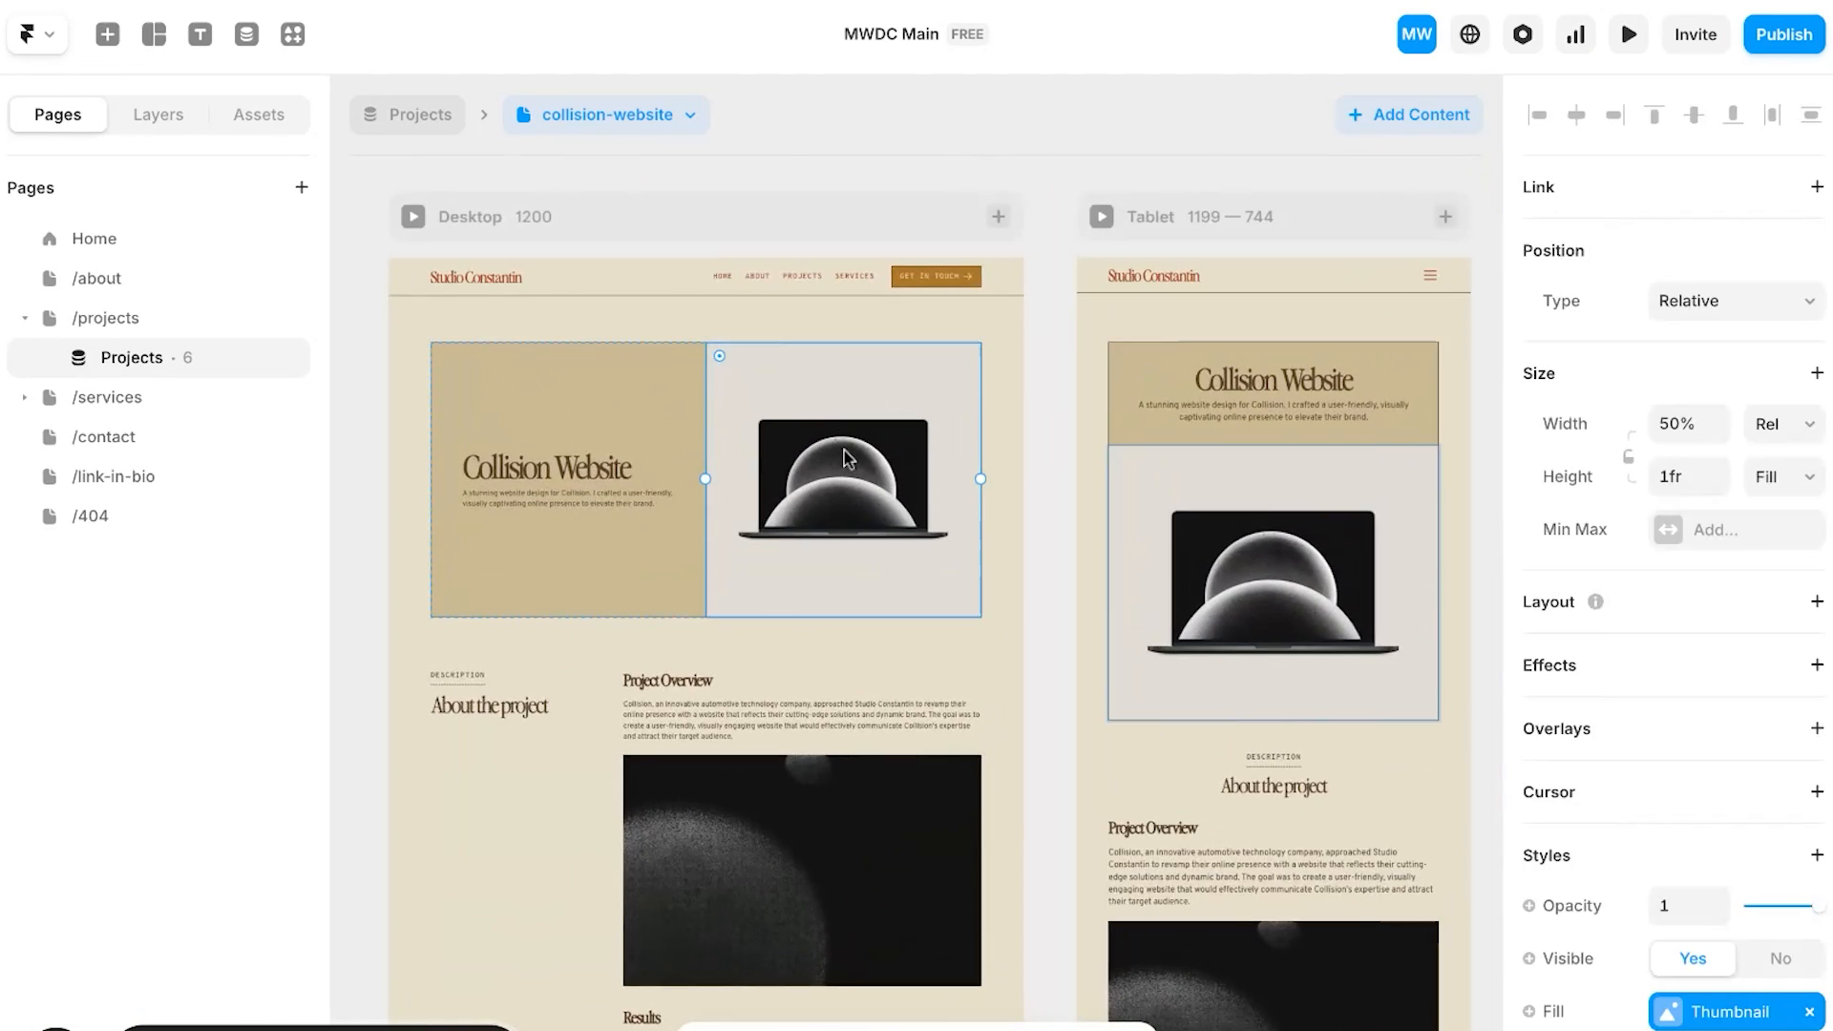
{"action": "scroll", "coordinate": [1617, 785], "scroll_direction": "down", "scroll_amount": 4}
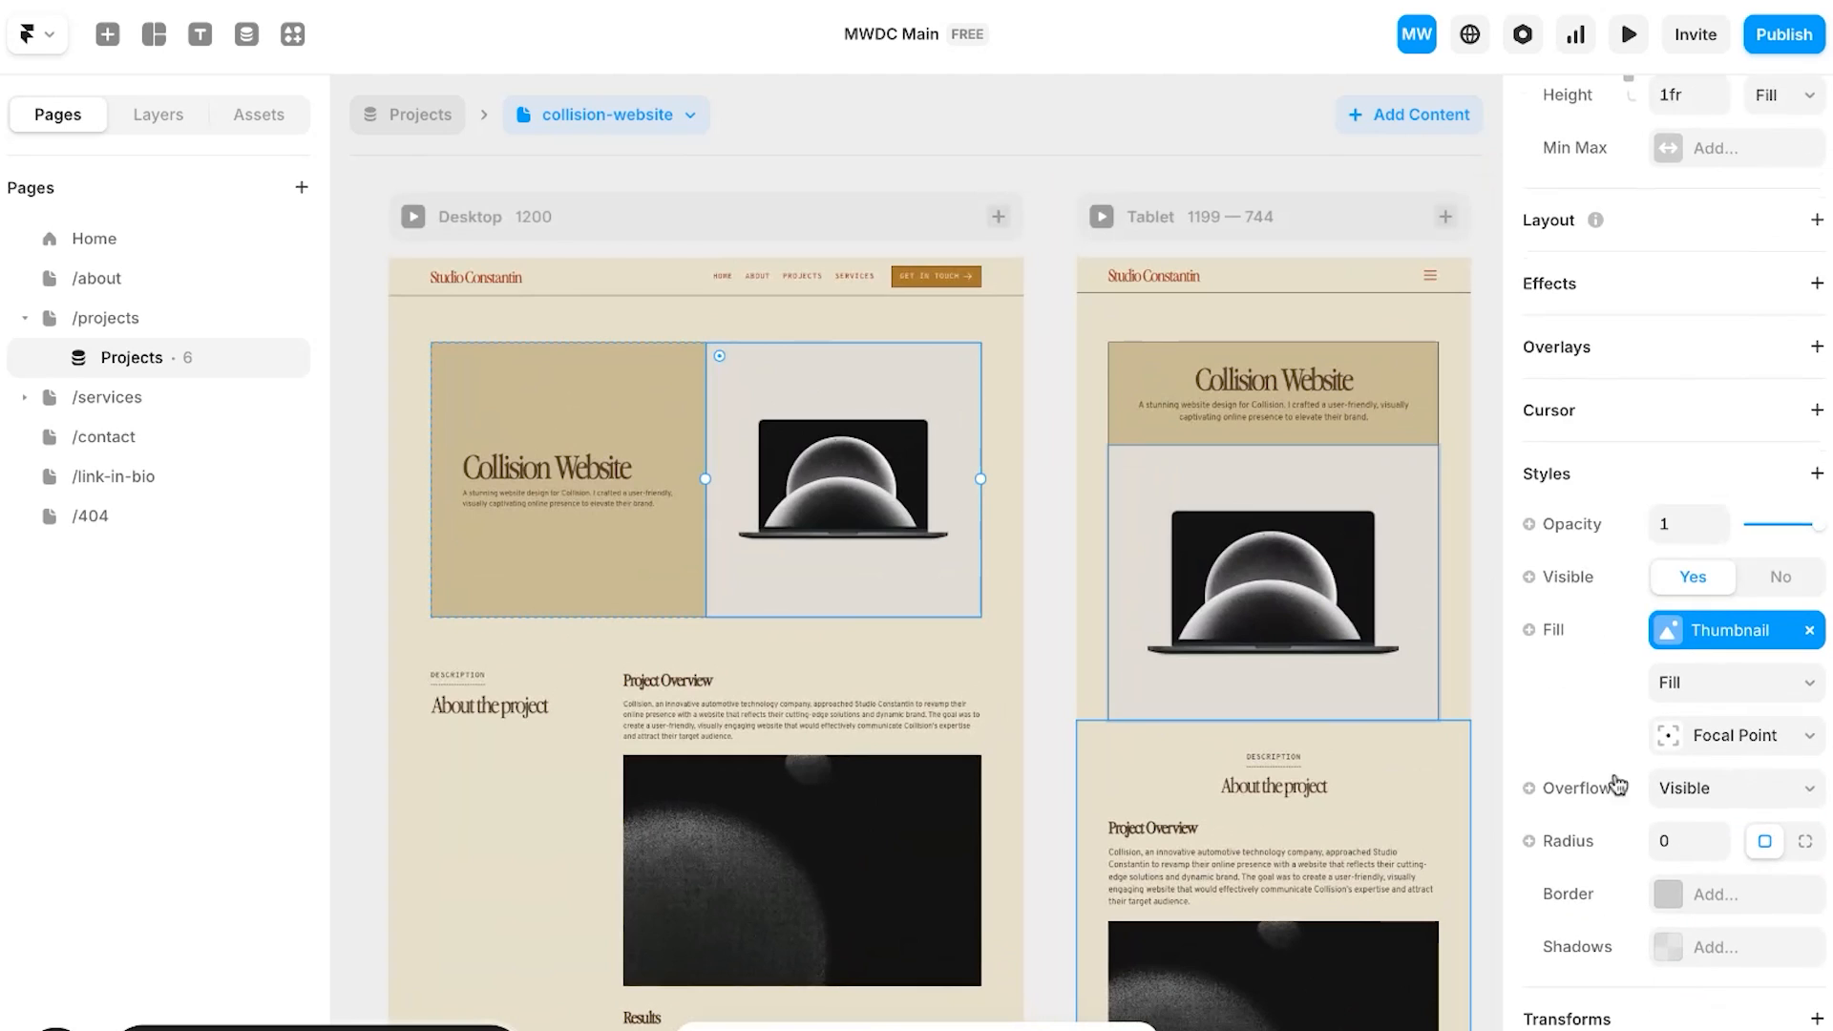
{"action": "left_click", "coordinate": [1712, 635]}
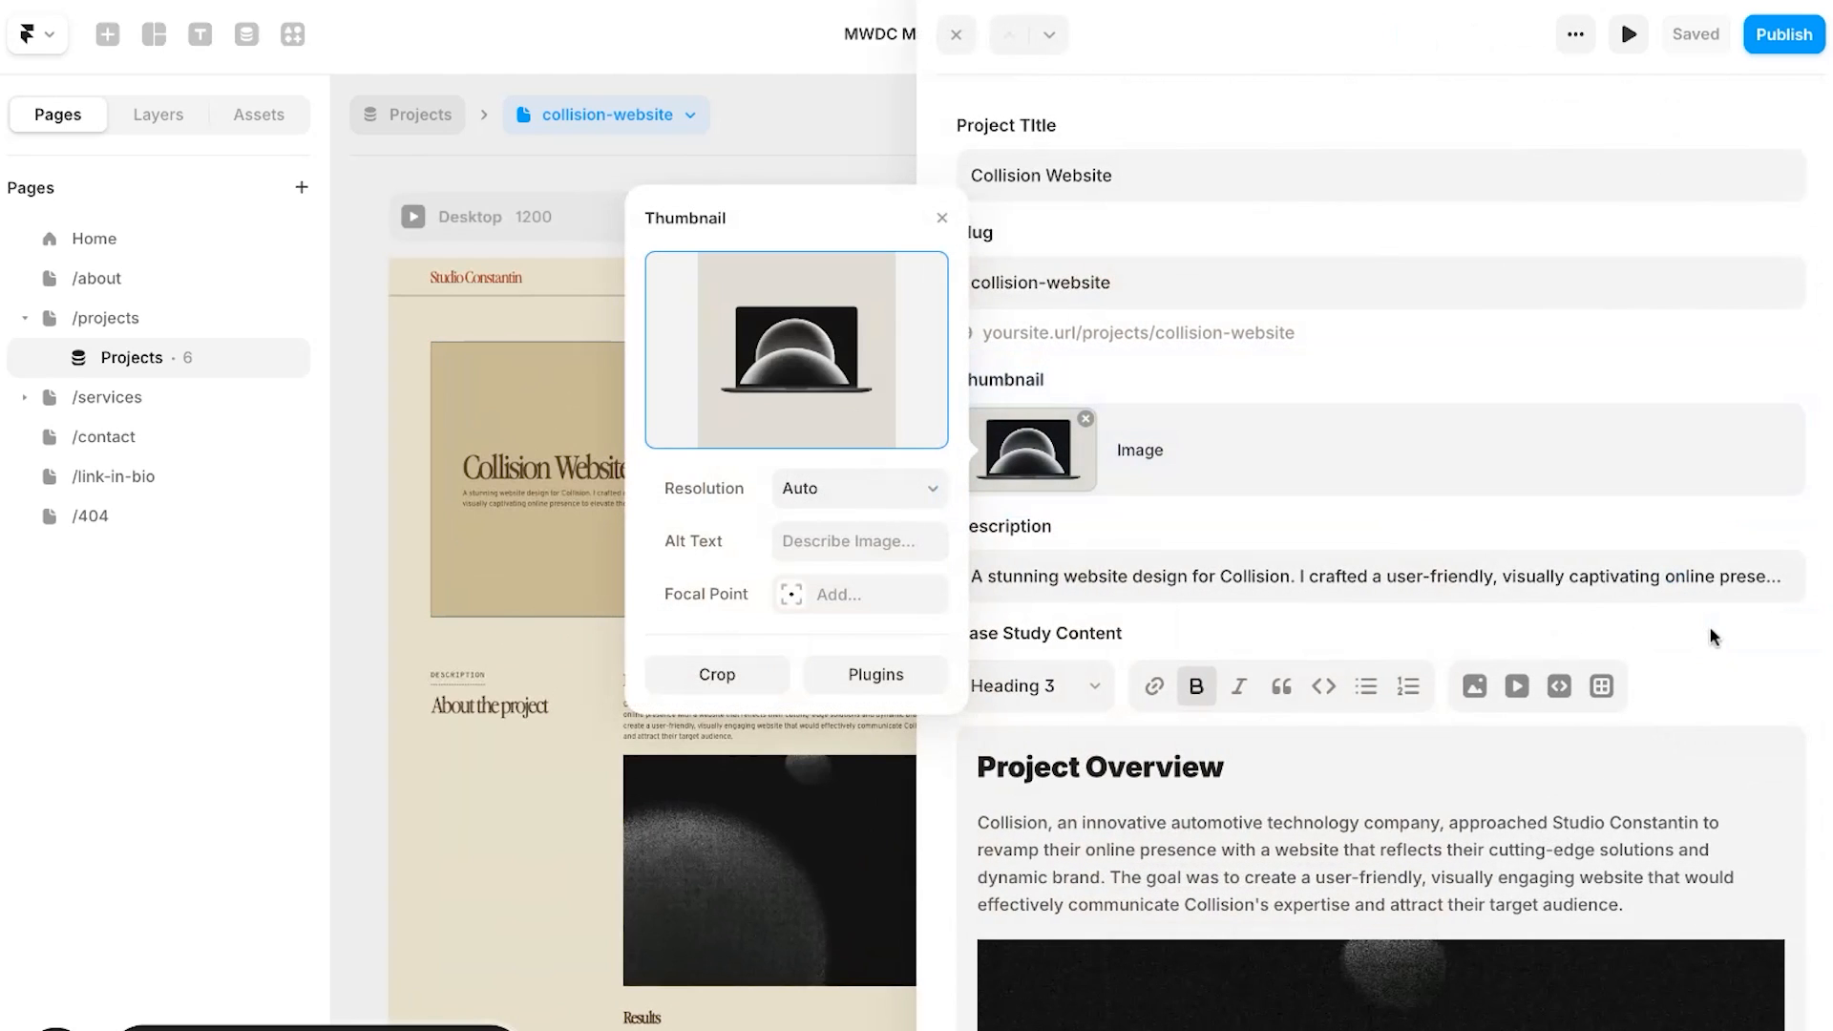
{"action": "left_click", "coordinate": [941, 220]}
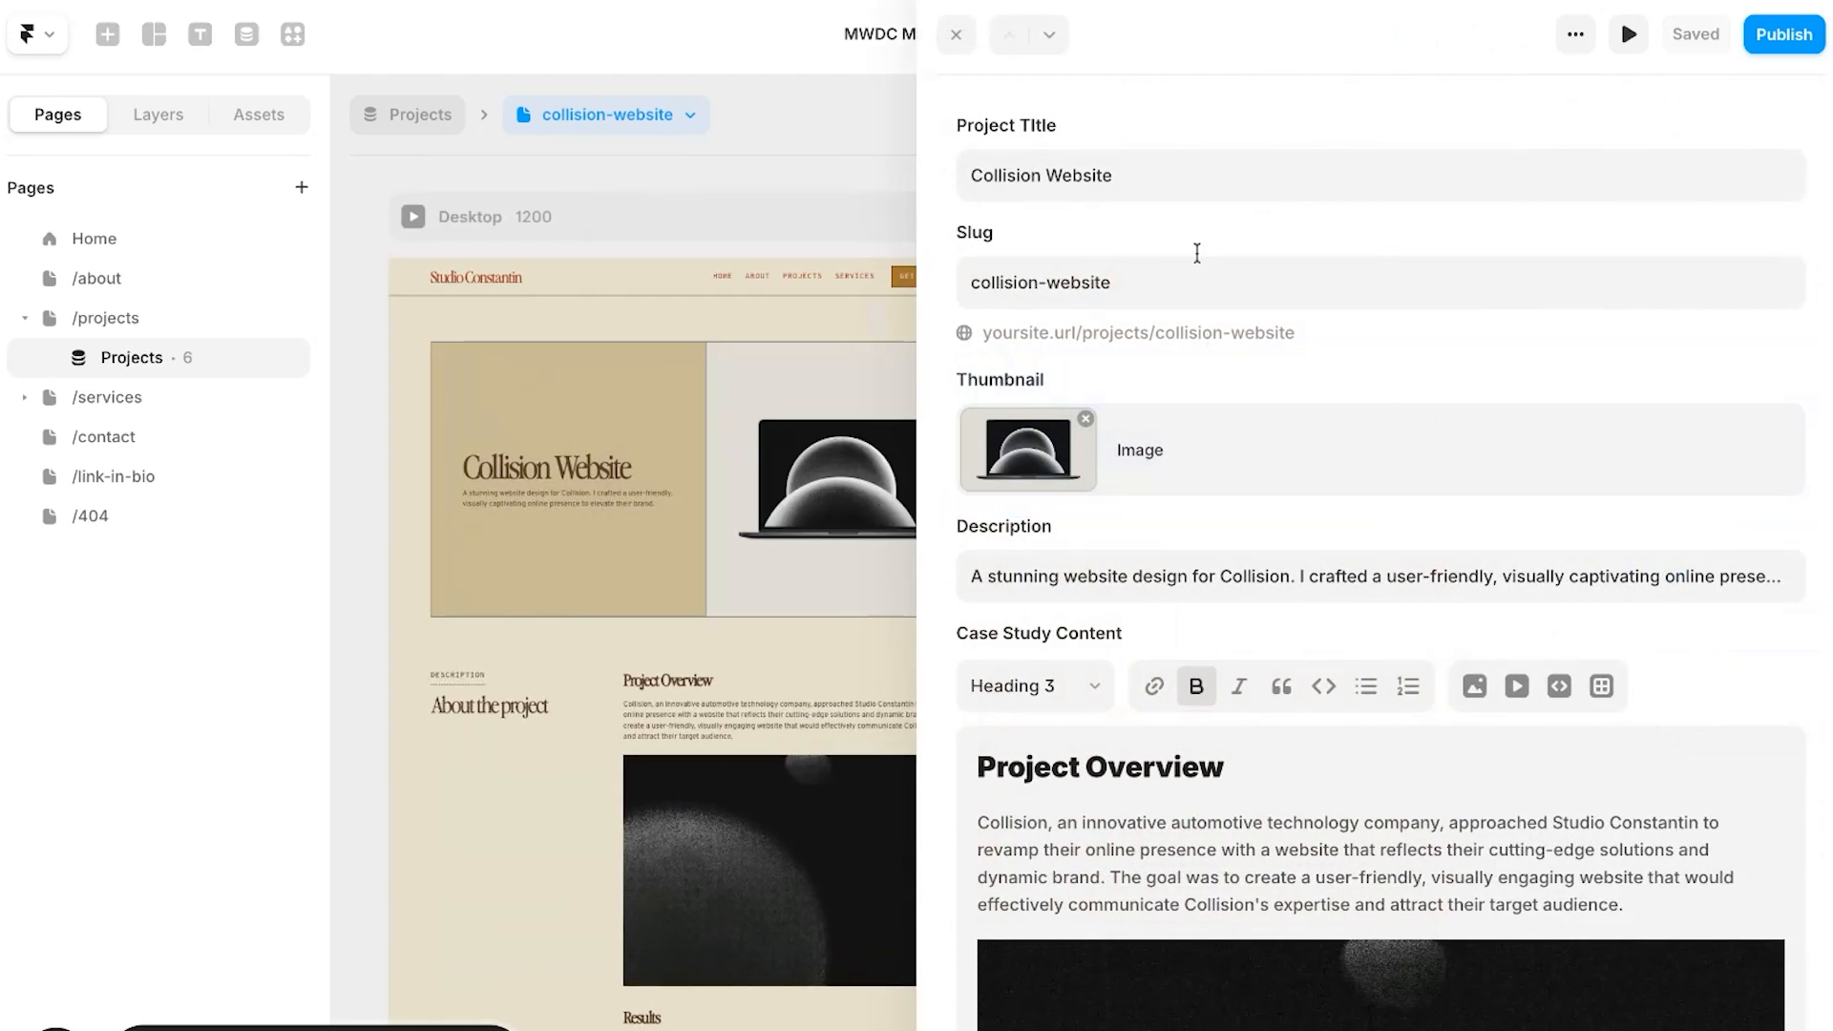
Step: Review the Collision Website item's title, slug, thumbnail, description and case study content, and close the item
{"action": "scroll", "coordinate": [1196, 245], "scroll_direction": "down", "scroll_amount": 10}
{"action": "scroll", "coordinate": [1195, 236], "scroll_direction": "up", "scroll_amount": 7}
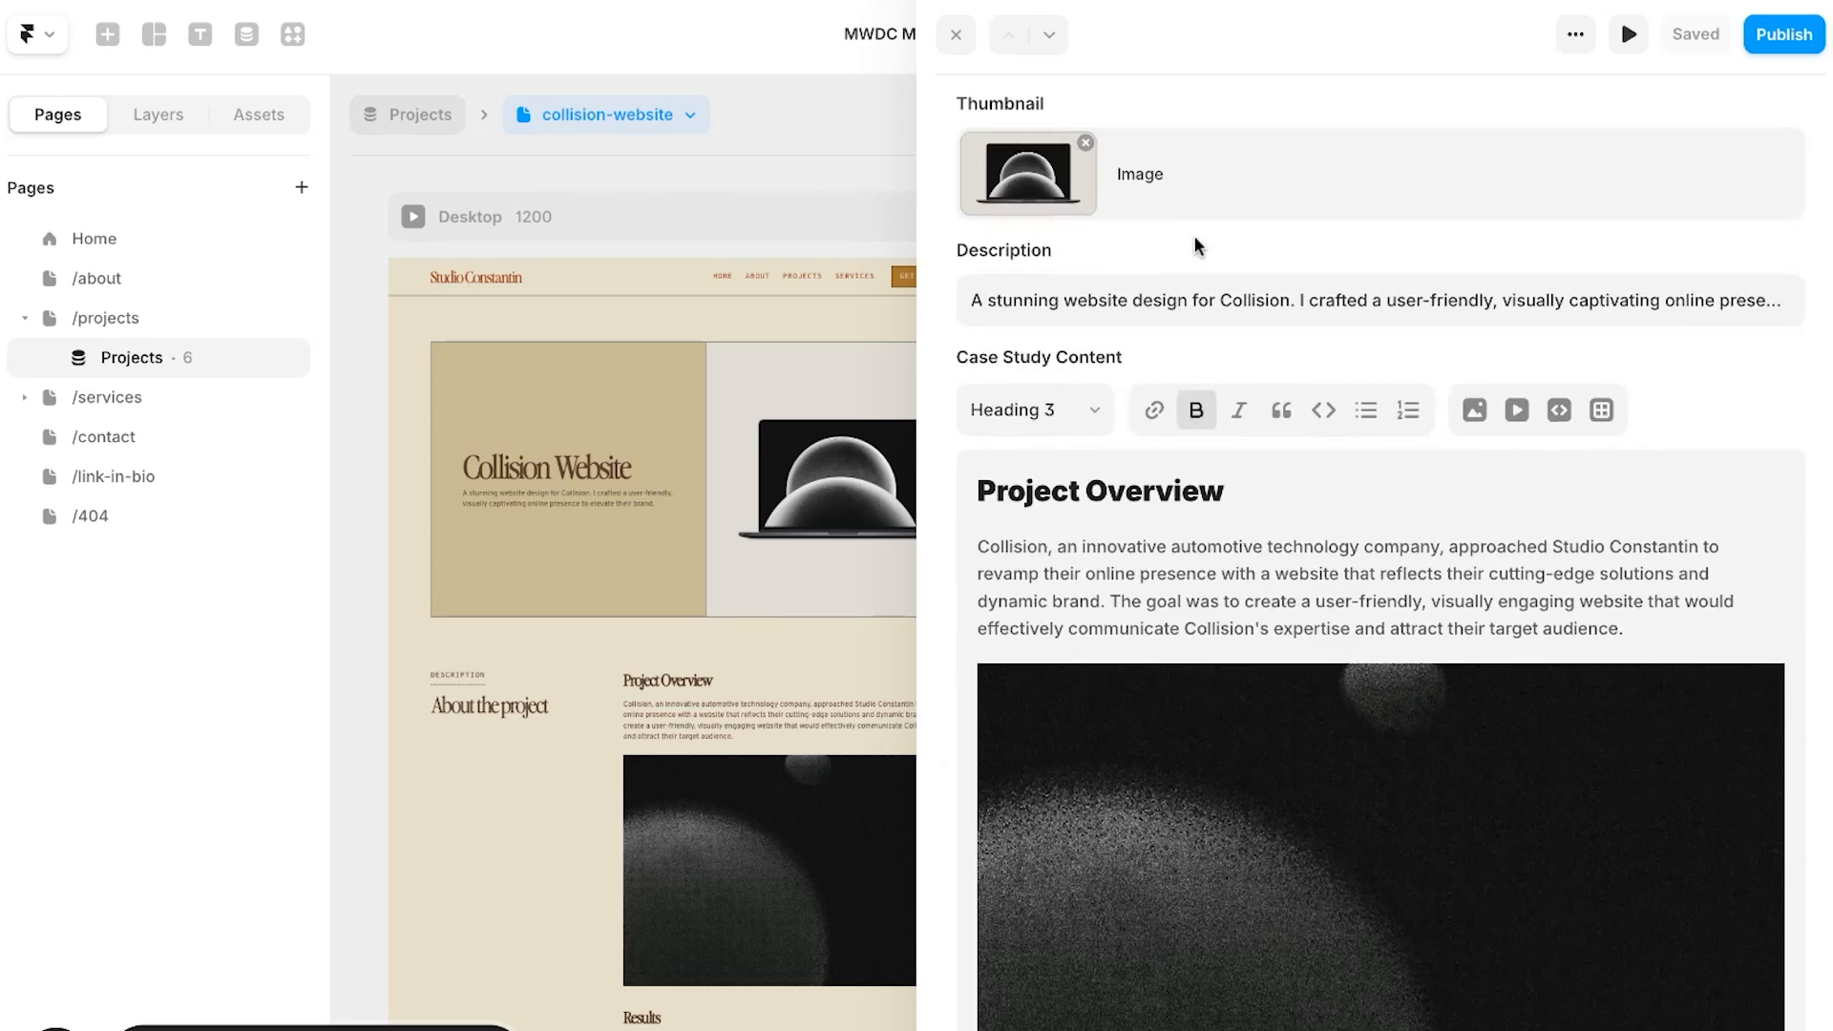
{"action": "scroll", "coordinate": [1195, 237], "scroll_direction": "up", "scroll_amount": 3}
{"action": "scroll", "coordinate": [1187, 706], "scroll_direction": "down", "scroll_amount": 10}
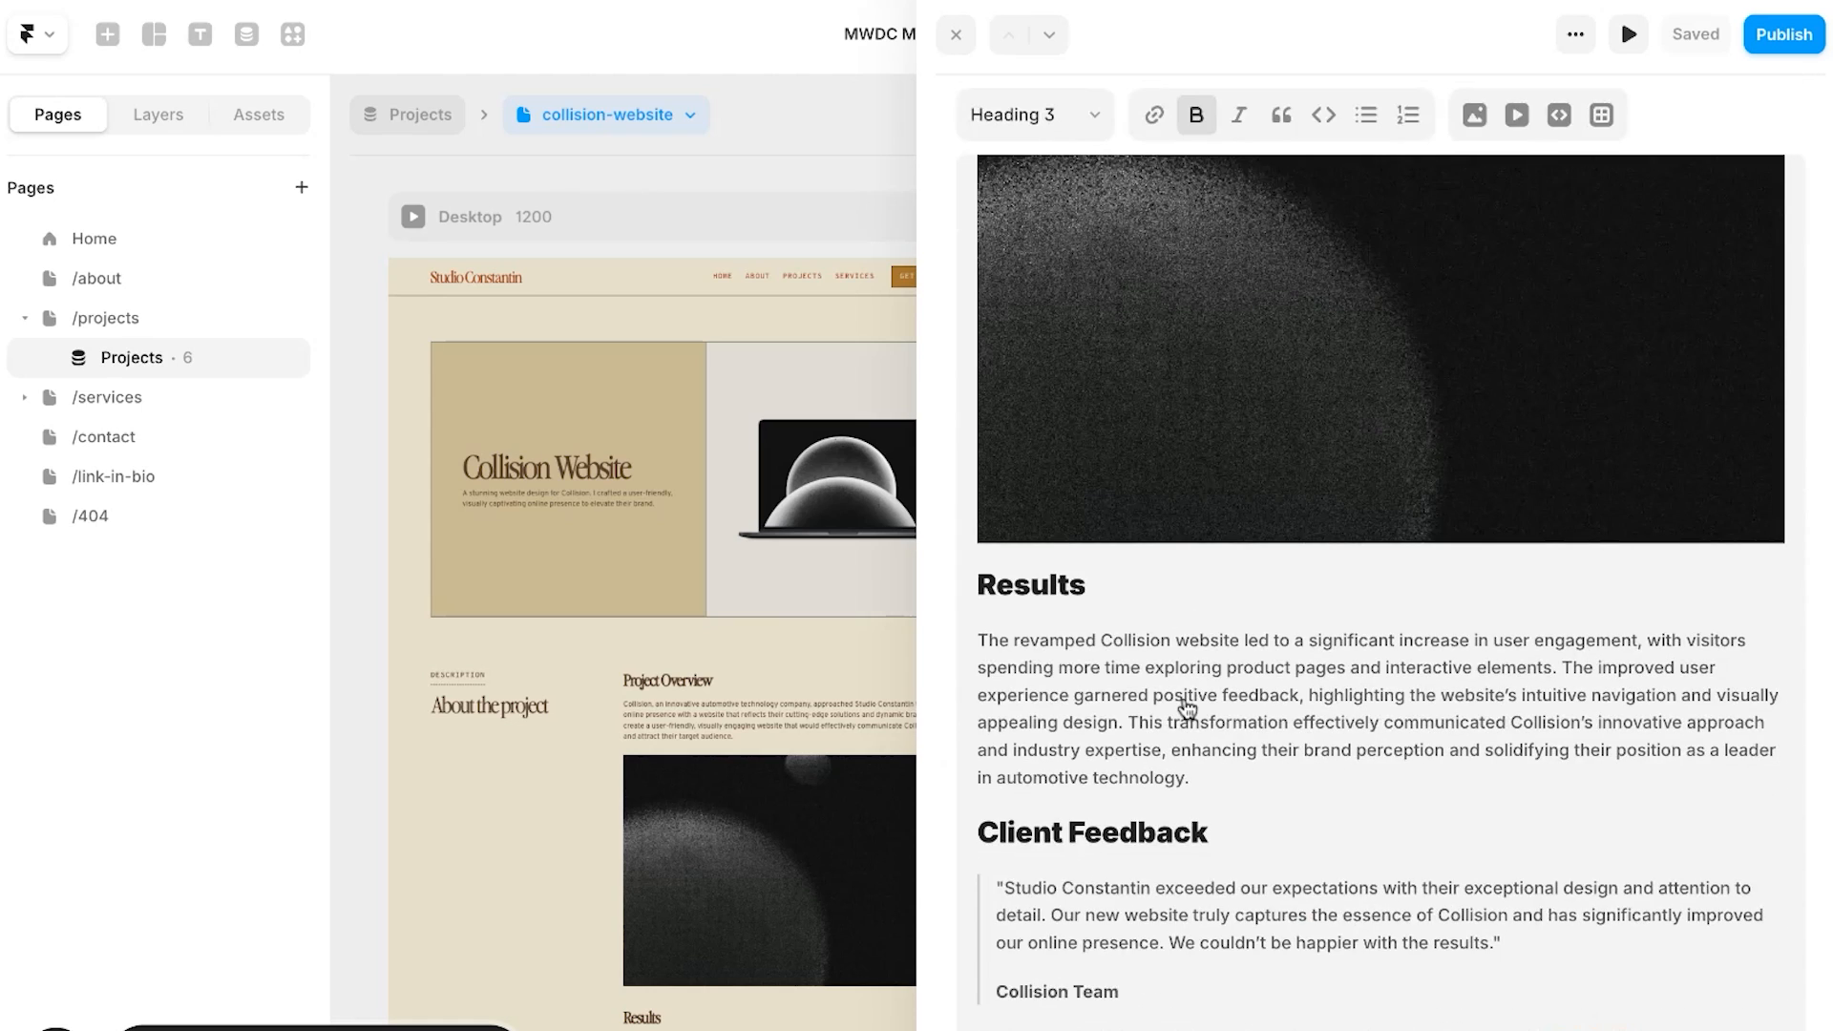
{"action": "scroll", "coordinate": [1187, 704], "scroll_direction": "up", "scroll_amount": 10}
{"action": "left_click", "coordinate": [997, 459]}
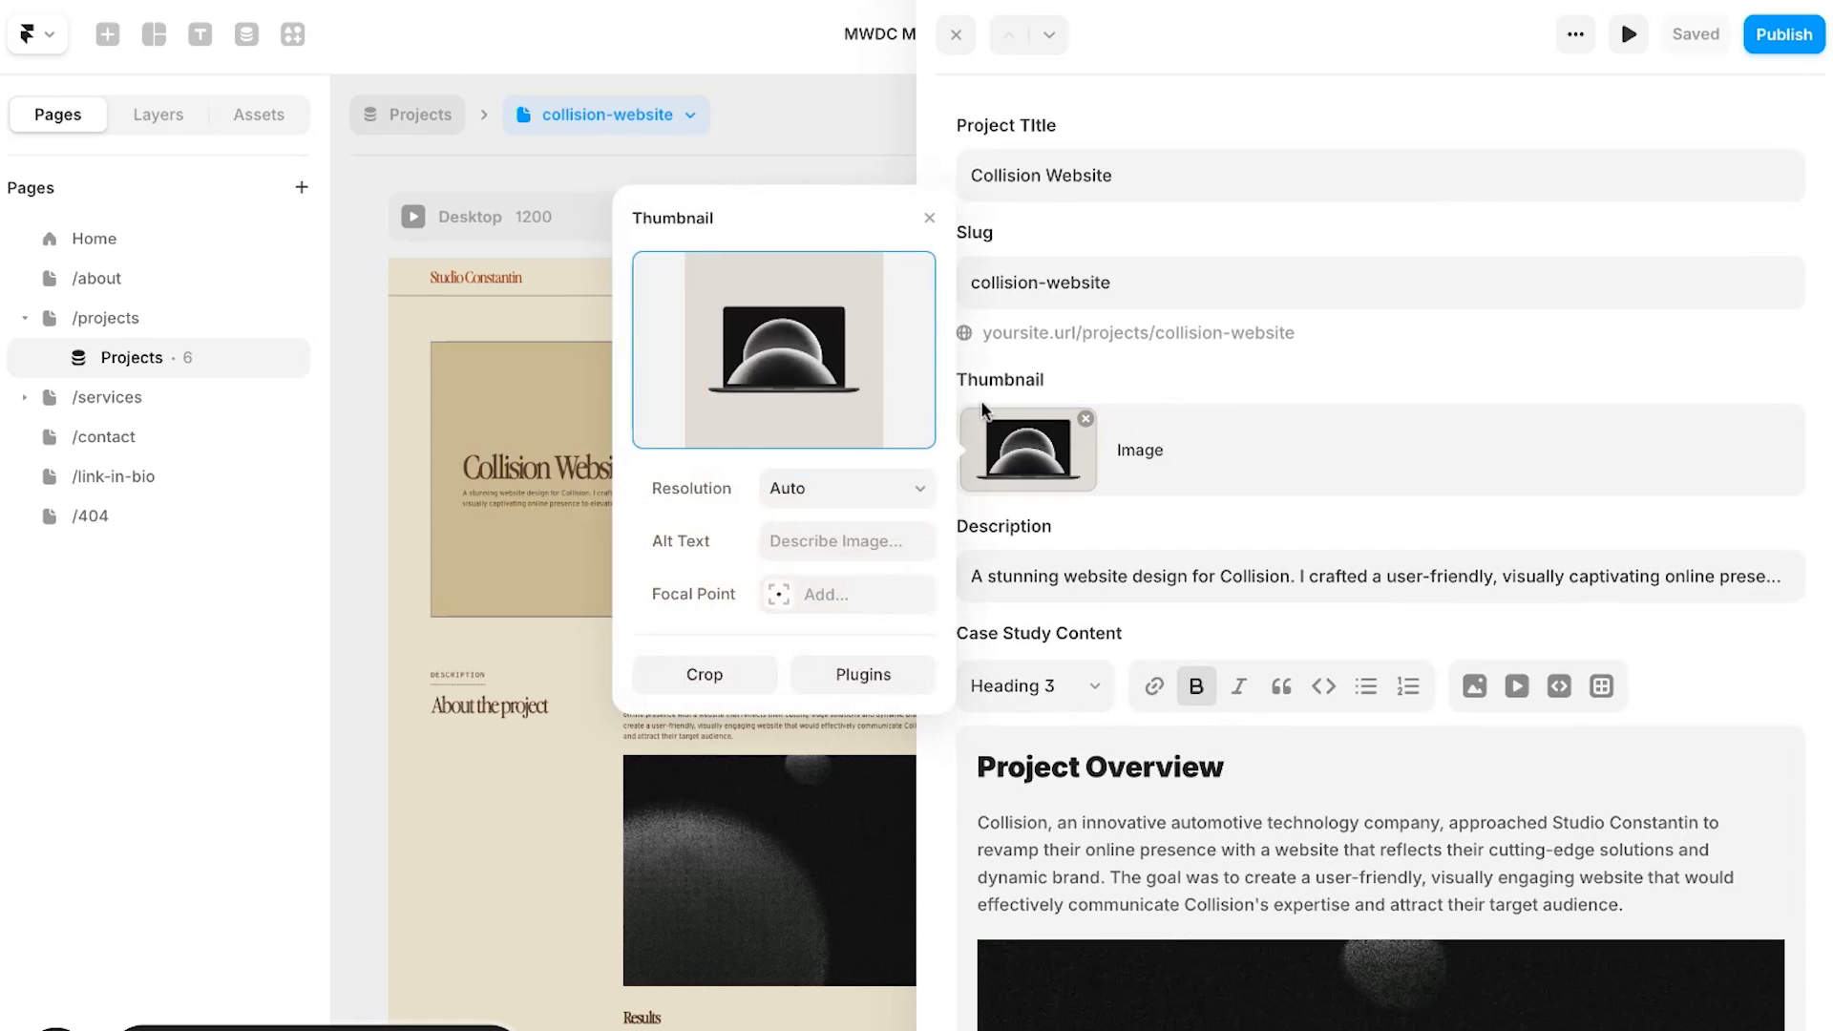
{"action": "left_click", "coordinate": [1256, 460]}
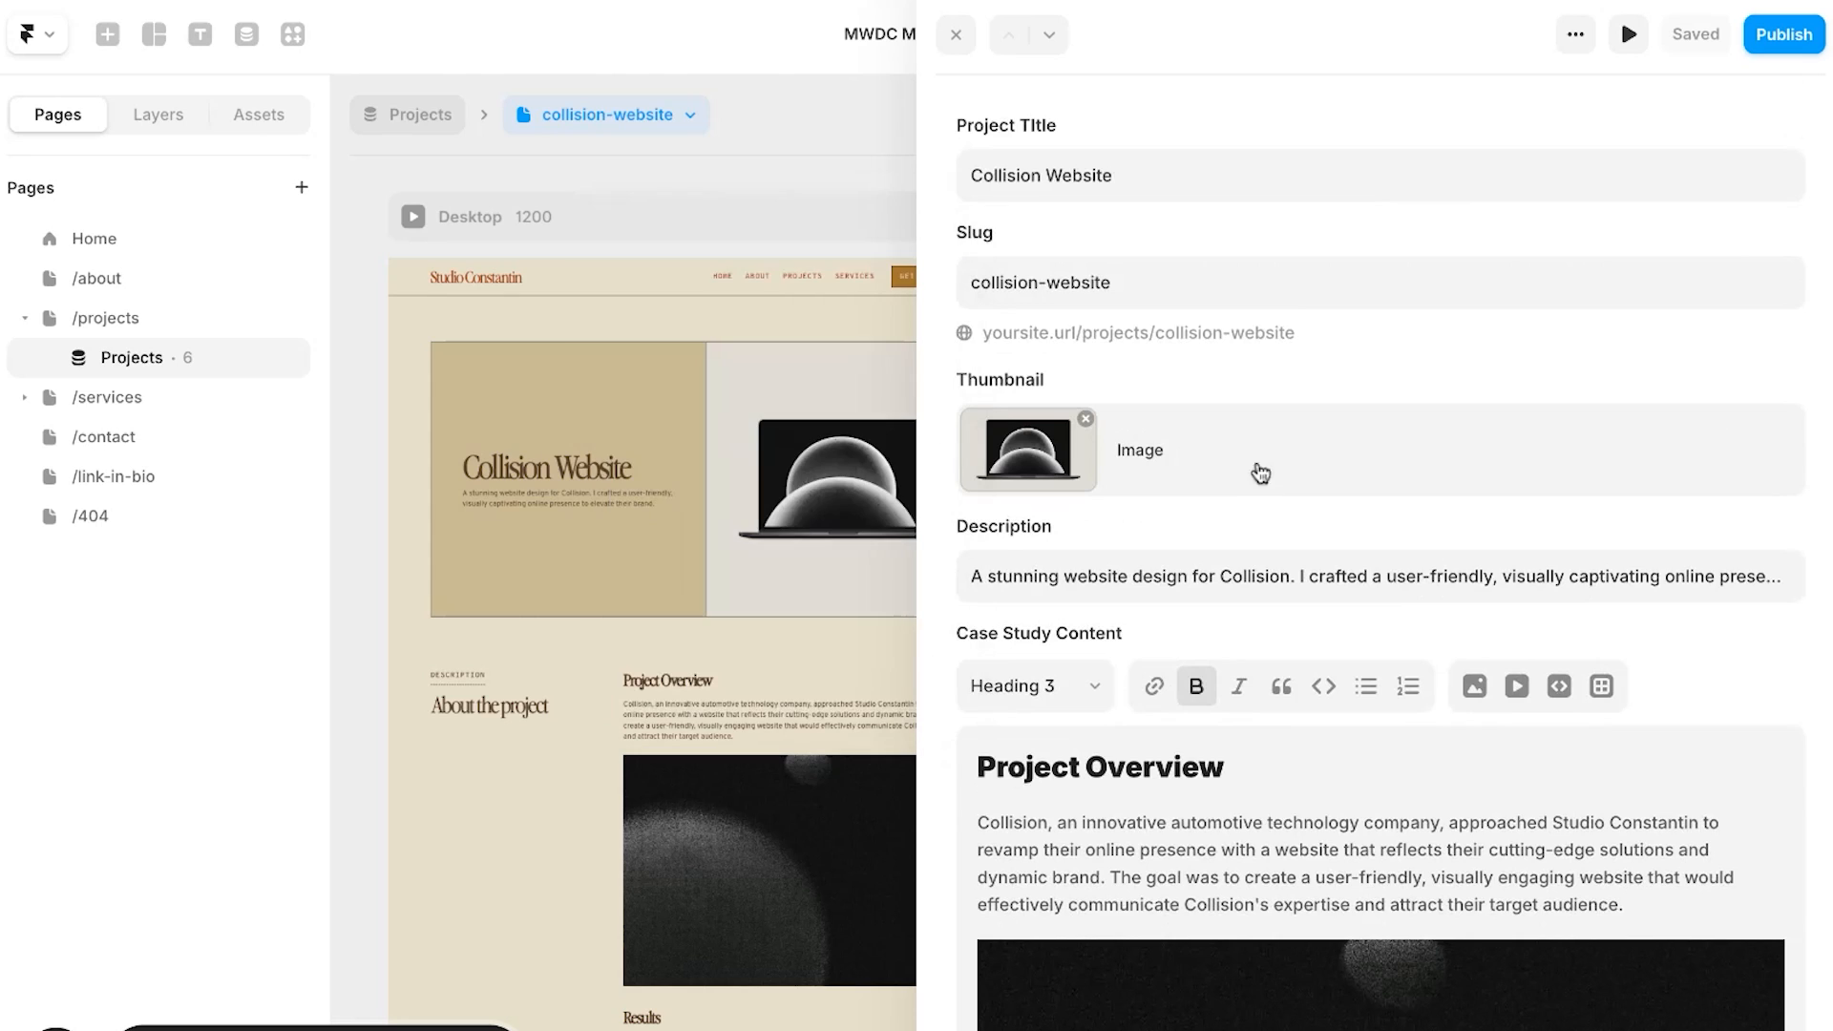
{"action": "scroll", "coordinate": [1057, 576], "scroll_direction": "down", "scroll_amount": 3}
{"action": "left_click_drag", "start_coordinate": [1051, 581], "coordinate": [982, 465]}
{"action": "left_click", "coordinate": [1431, 600]}
{"action": "scroll", "coordinate": [1108, 578], "scroll_direction": "up", "scroll_amount": 3}
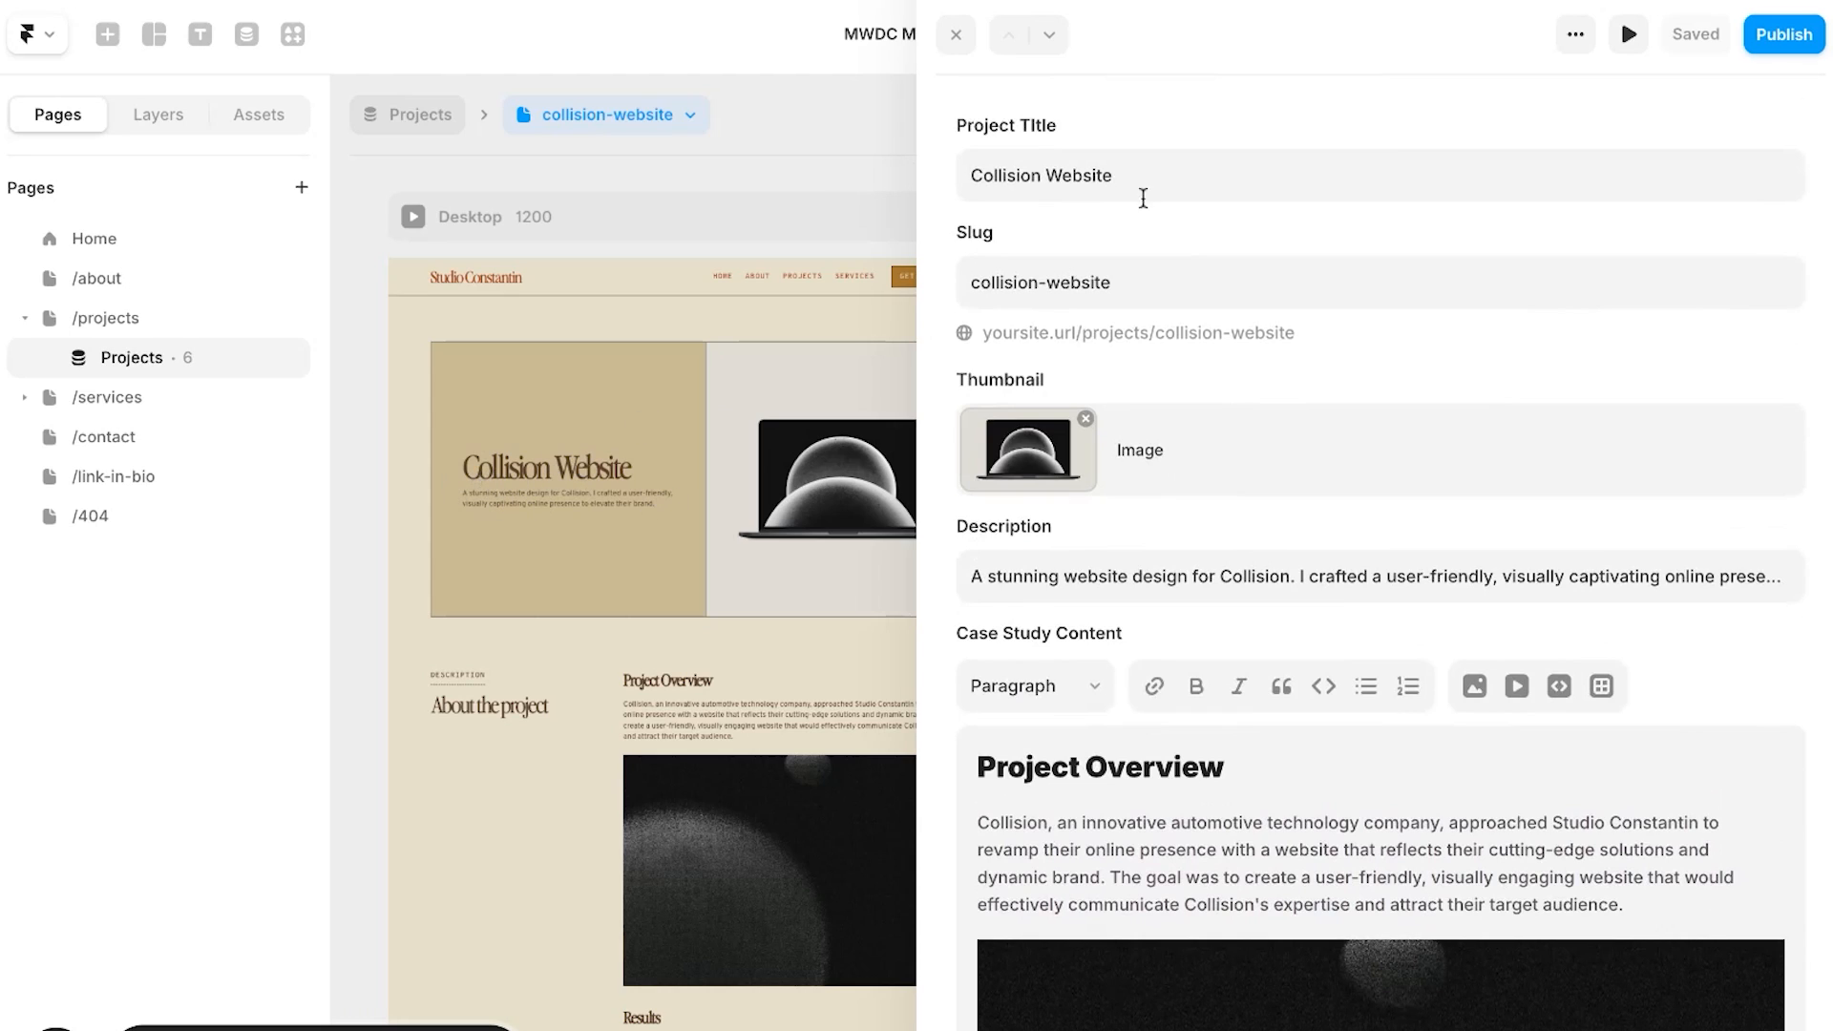
{"action": "key", "text": "Escape"}
Step: Preview the radianite-branding, recon-website and respawn-website project pages, and return to collision-website
{"action": "left_click", "coordinate": [691, 111]}
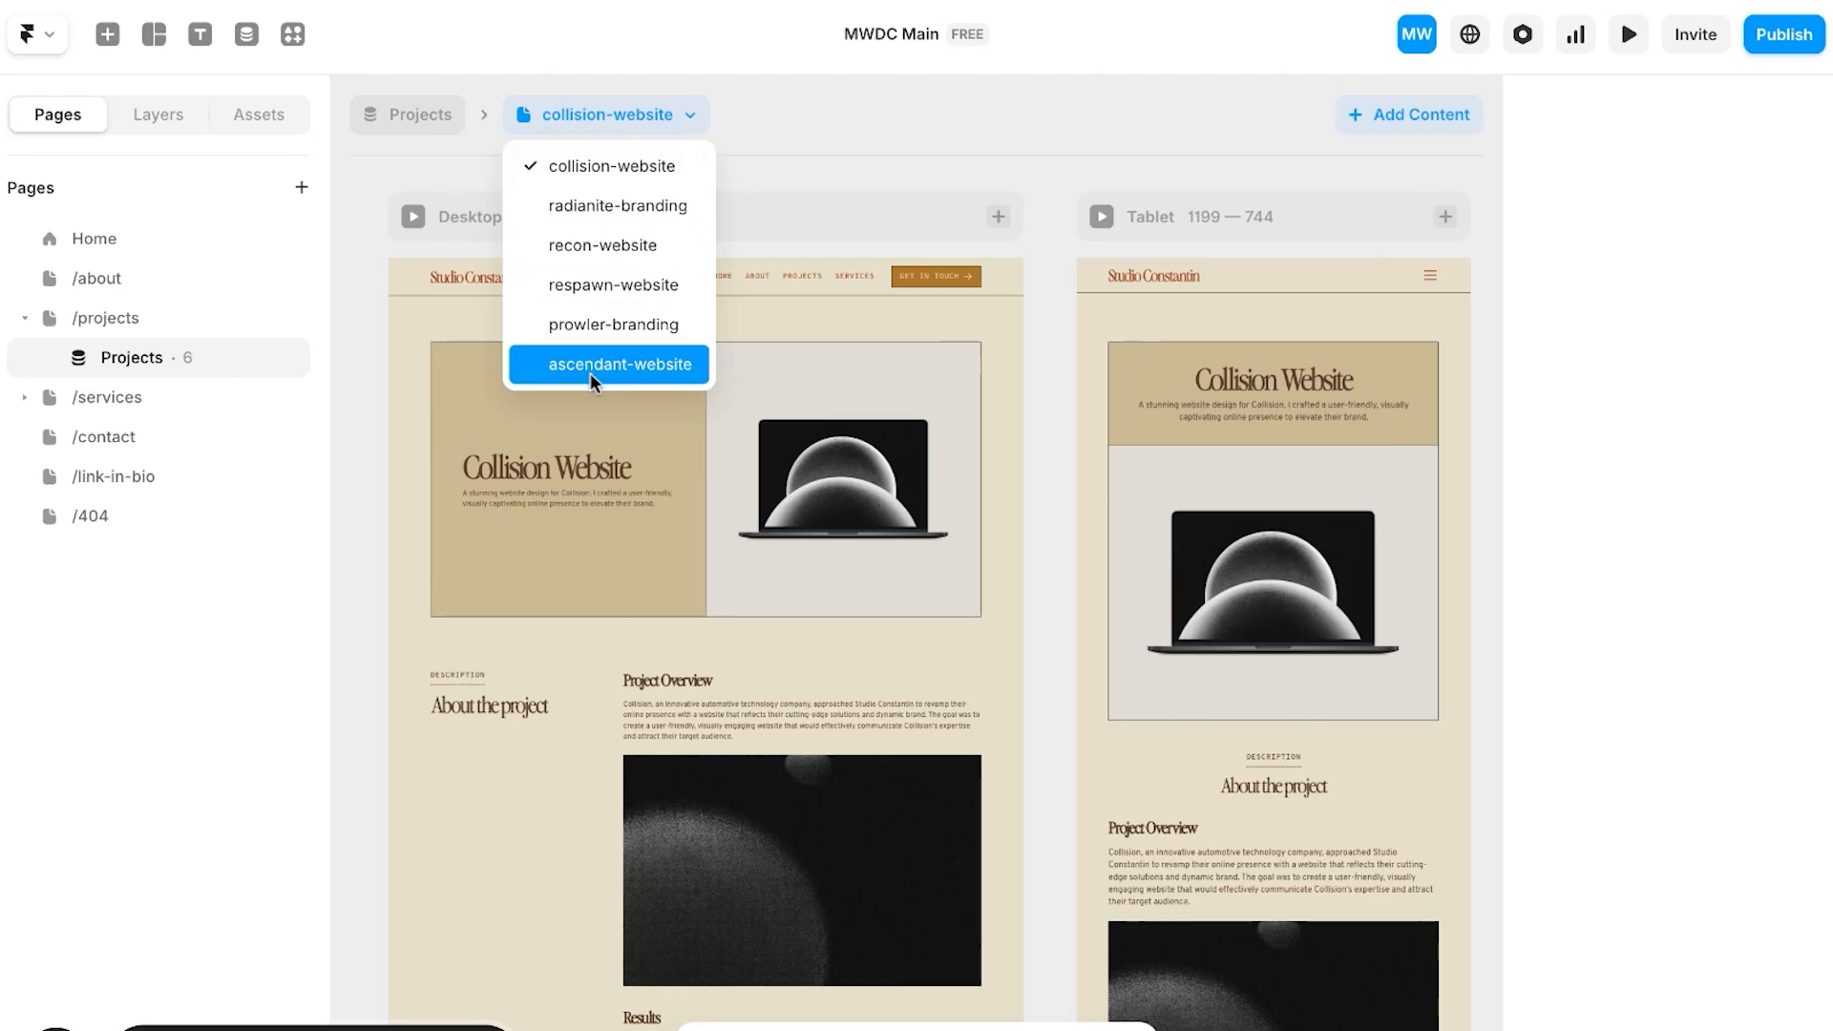
{"action": "left_click", "coordinate": [607, 214]}
{"action": "left_click", "coordinate": [693, 118]}
{"action": "left_click", "coordinate": [647, 246]}
{"action": "left_click", "coordinate": [669, 130]}
{"action": "left_click", "coordinate": [628, 283]}
{"action": "left_click", "coordinate": [672, 118]}
{"action": "left_click", "coordinate": [651, 283]}
{"action": "left_click", "coordinate": [668, 117]}
{"action": "left_click", "coordinate": [634, 172]}
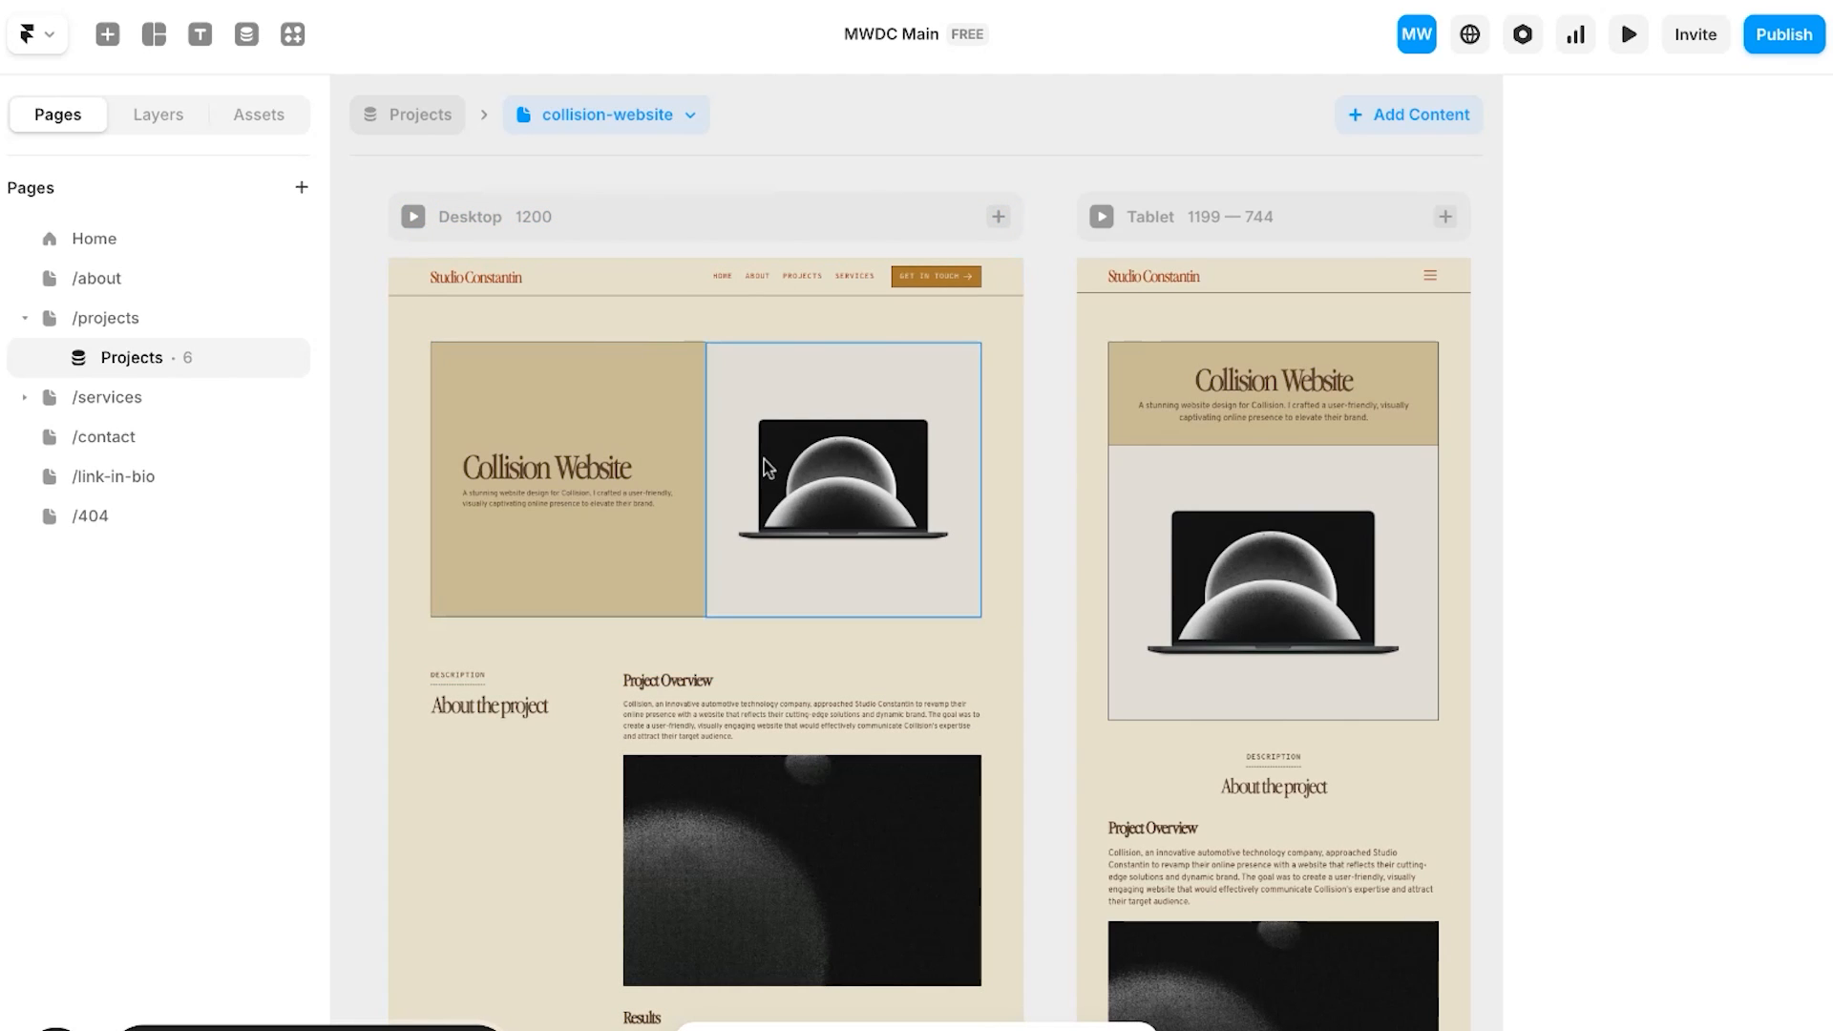
Step: Check the Snap Bar Photo Booth project's images on the brand website and reopen the Collision Website item from its page thumbnail
{"action": "scroll", "coordinate": [764, 460], "scroll_direction": "up", "scroll_amount": 2}
{"action": "left_click", "coordinate": [947, 405]}
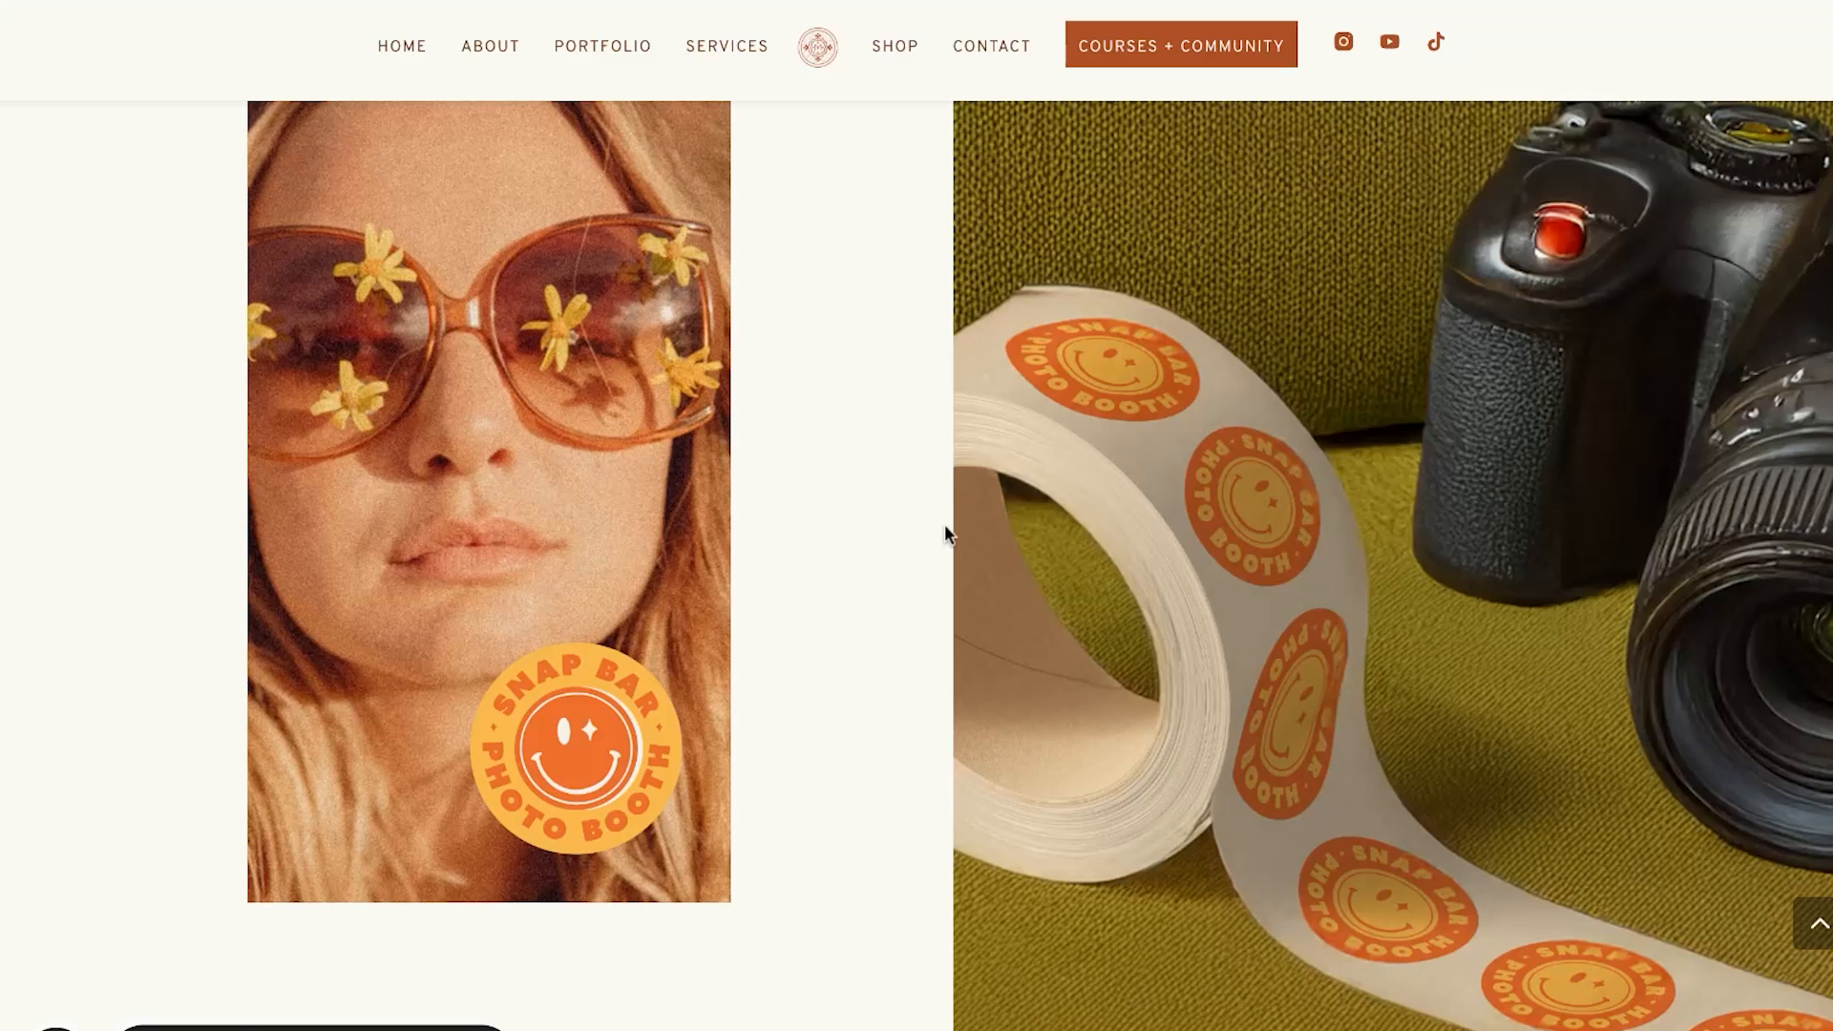
{"action": "scroll", "coordinate": [944, 524], "scroll_direction": "up", "scroll_amount": 10}
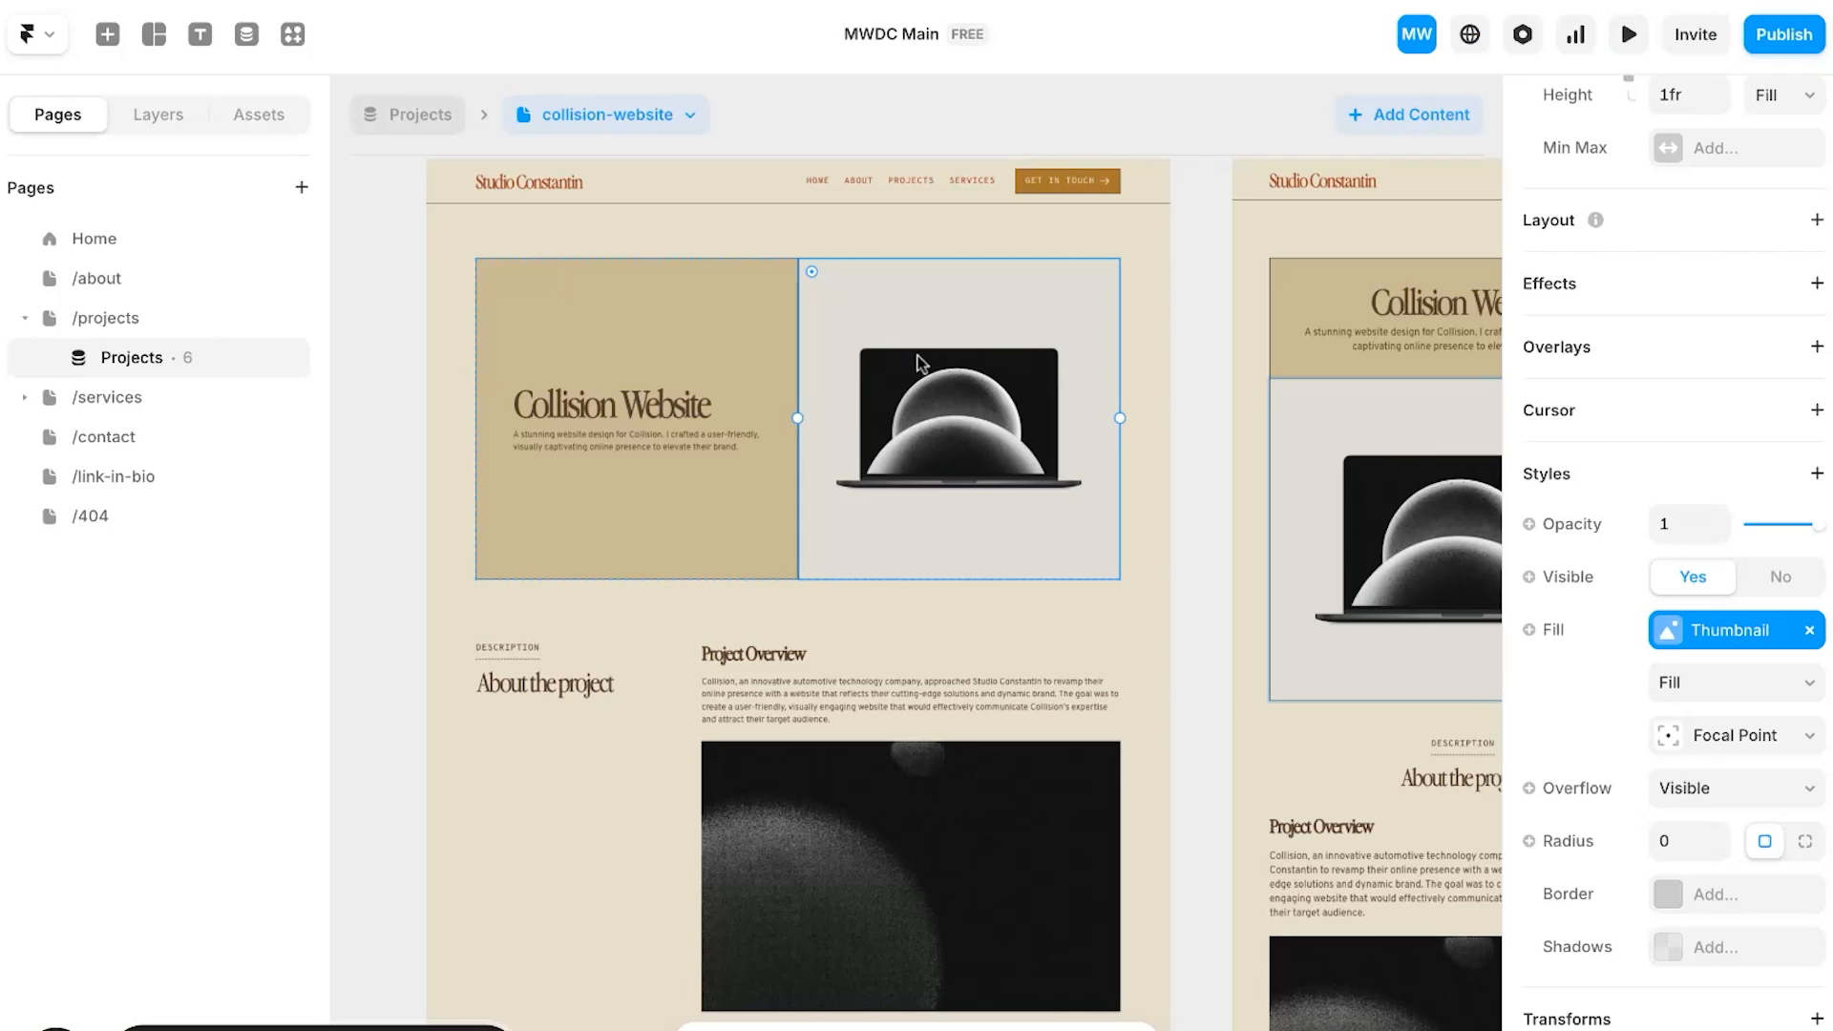
{"action": "left_click", "coordinate": [1678, 634]}
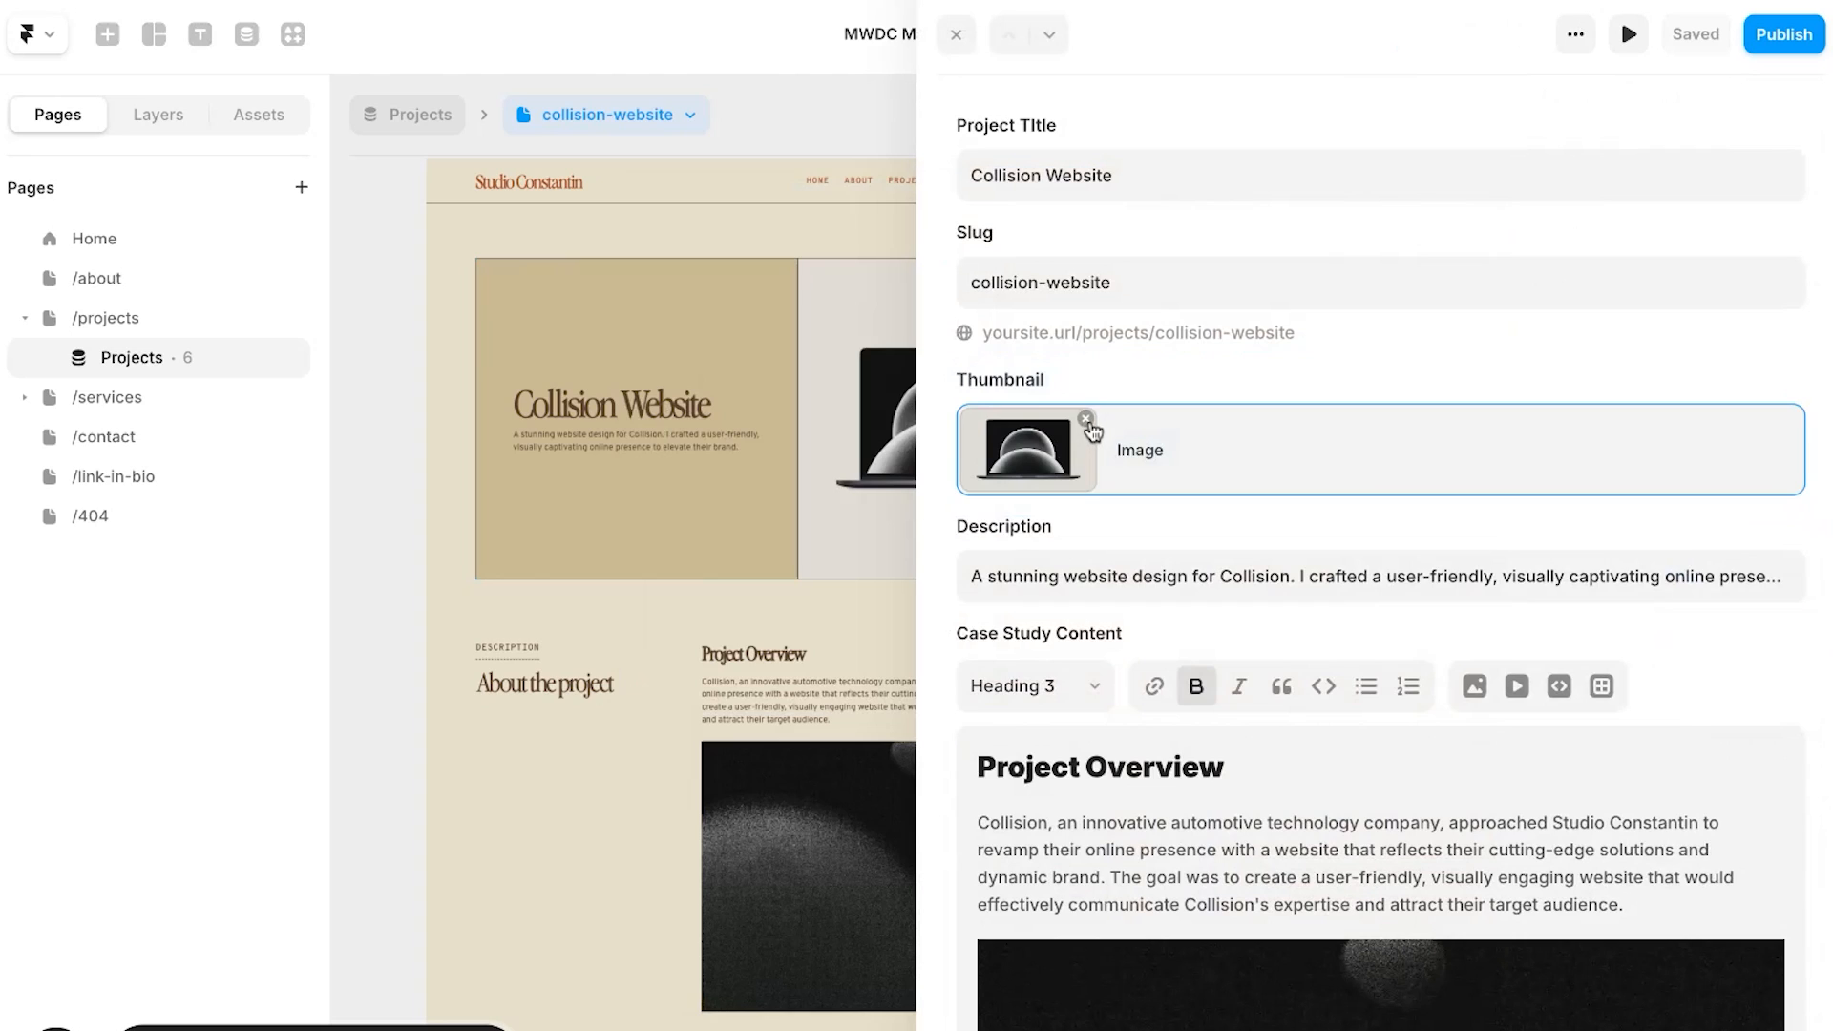
Step: Remove the Collision Website item's thumbnail and try to upload a new image in its place
{"action": "left_click", "coordinate": [1088, 421]}
{"action": "left_click", "coordinate": [1058, 452]}
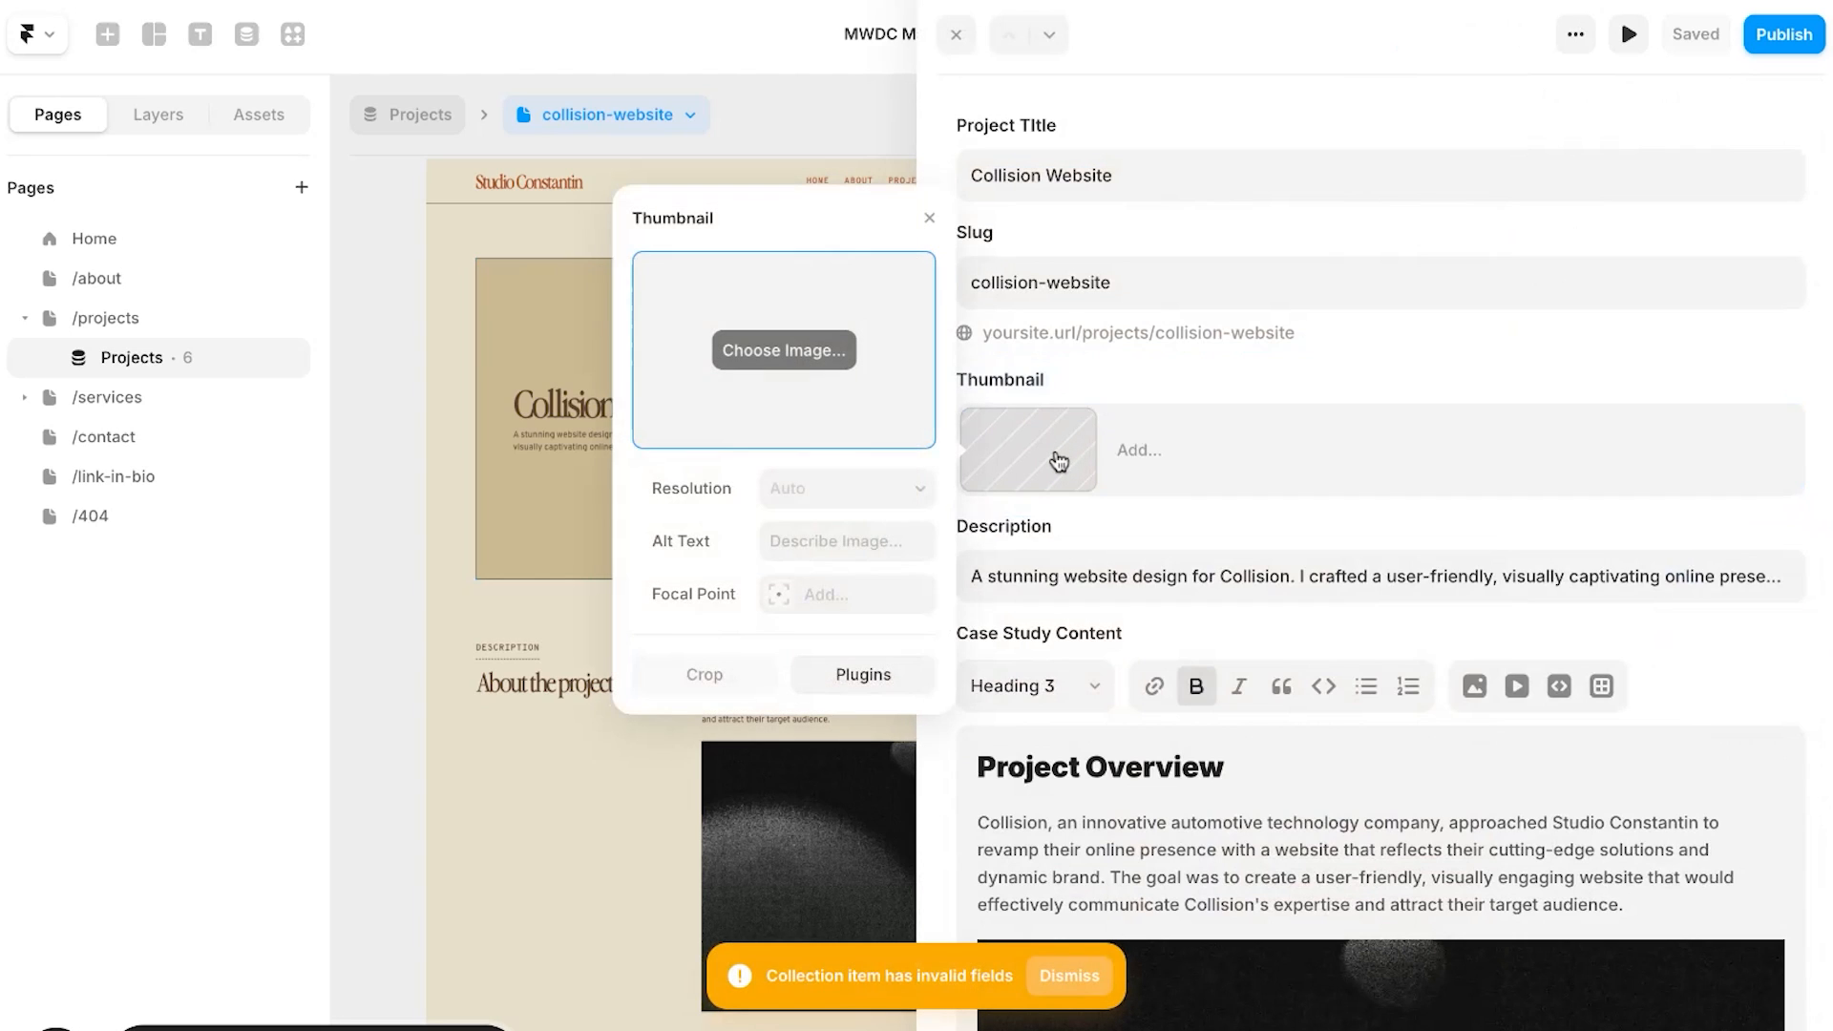
{"action": "left_click", "coordinate": [783, 352]}
{"action": "left_click", "coordinate": [926, 223]}
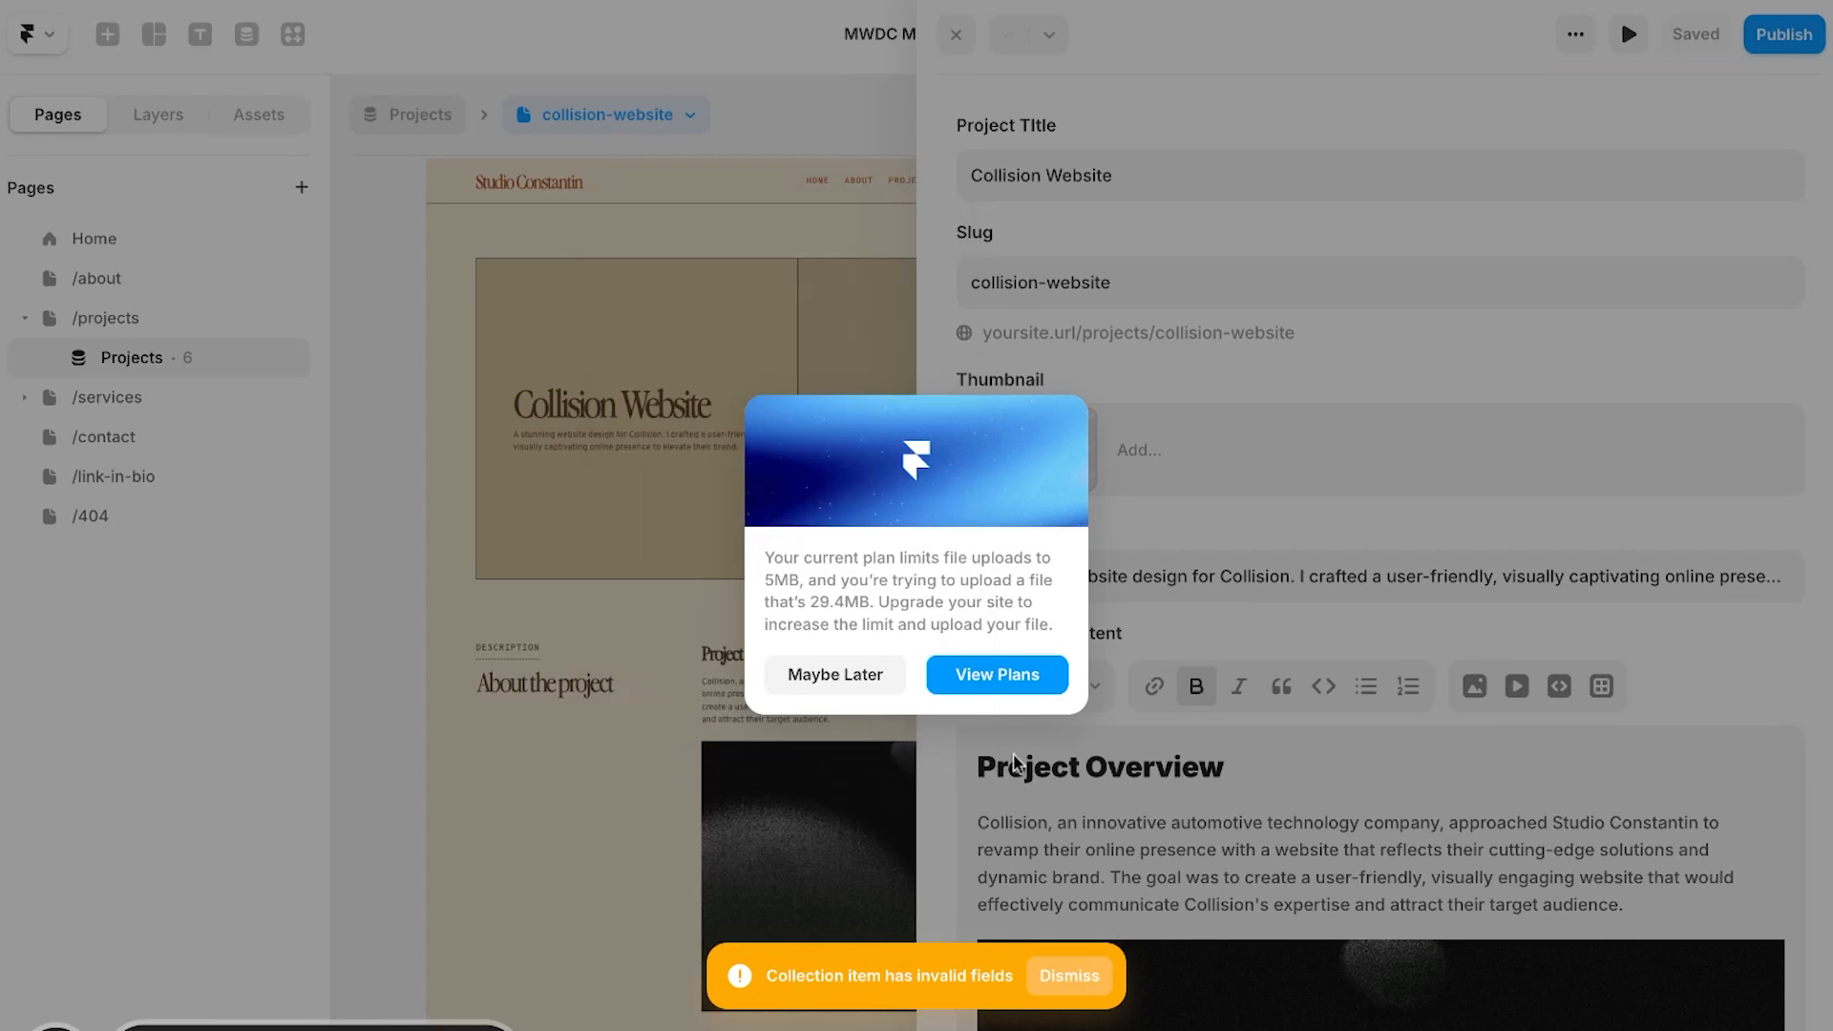
{"action": "left_click", "coordinate": [885, 674]}
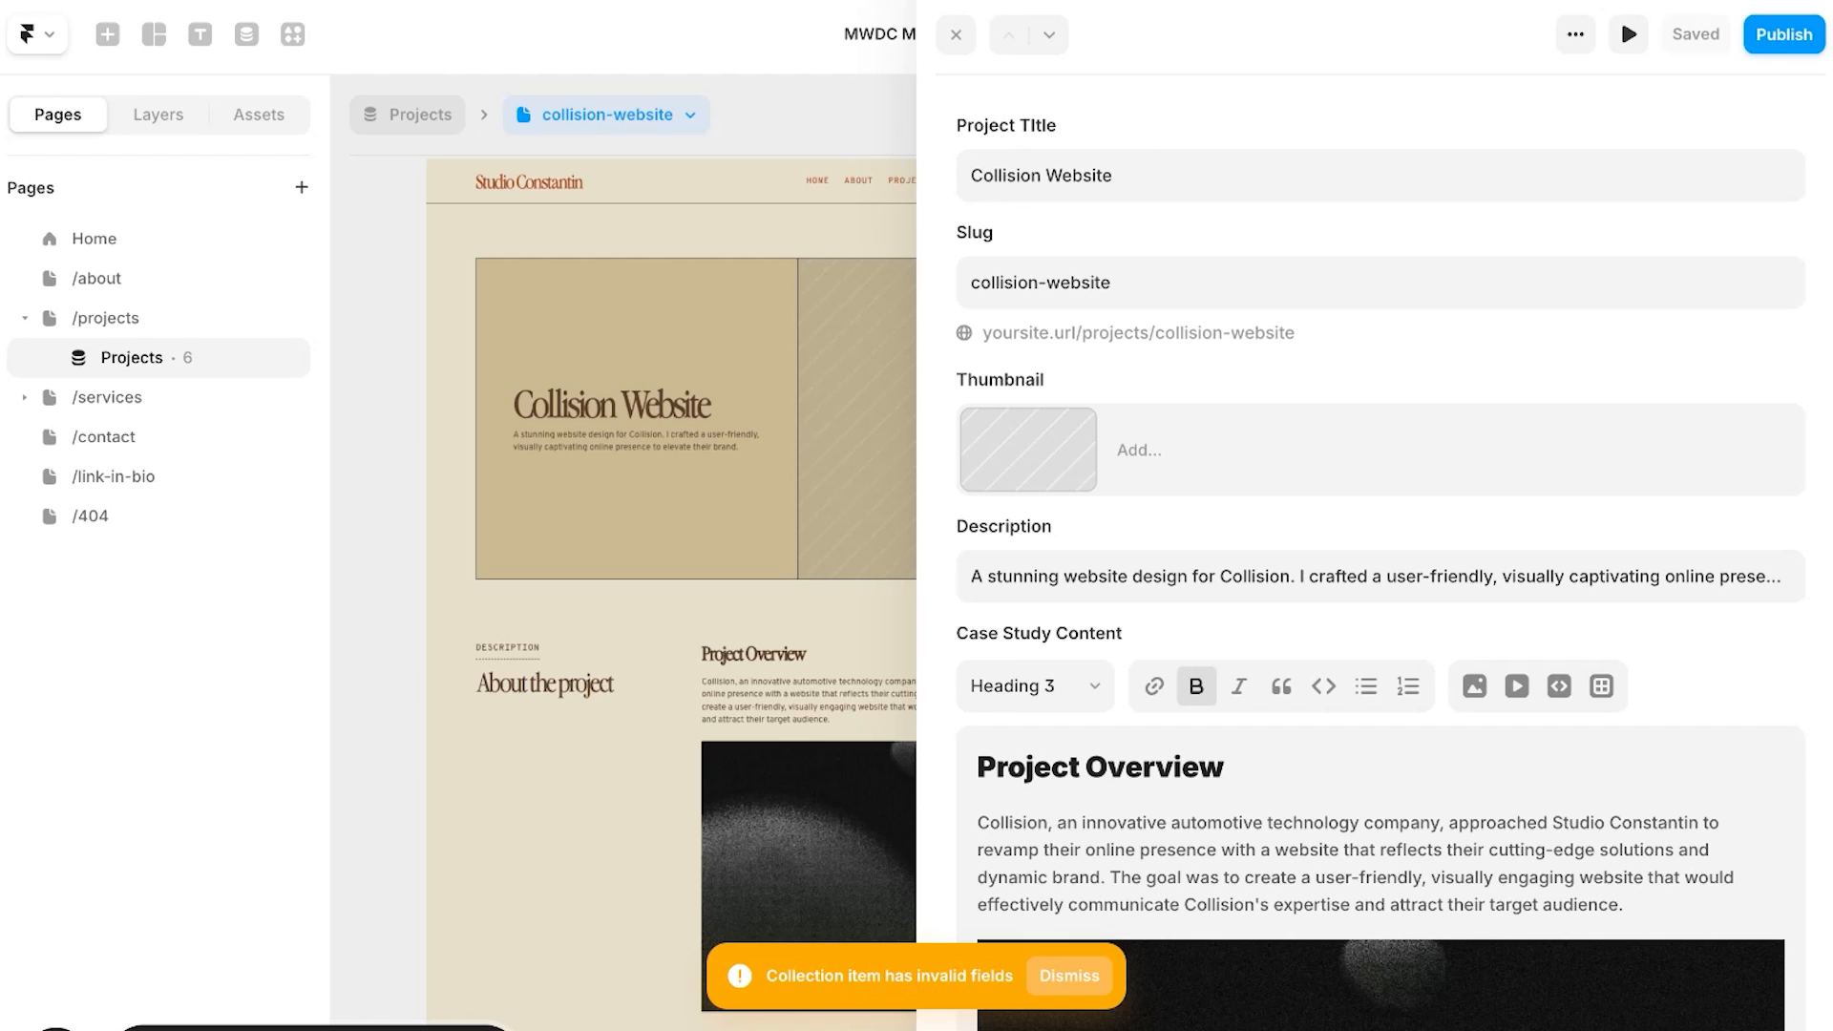
Step: Upload close-up-carton-mailbox-mockup-v1-isometric.png as the Collision Website thumbnail, and remove it again
{"action": "left_click", "coordinate": [1018, 465]}
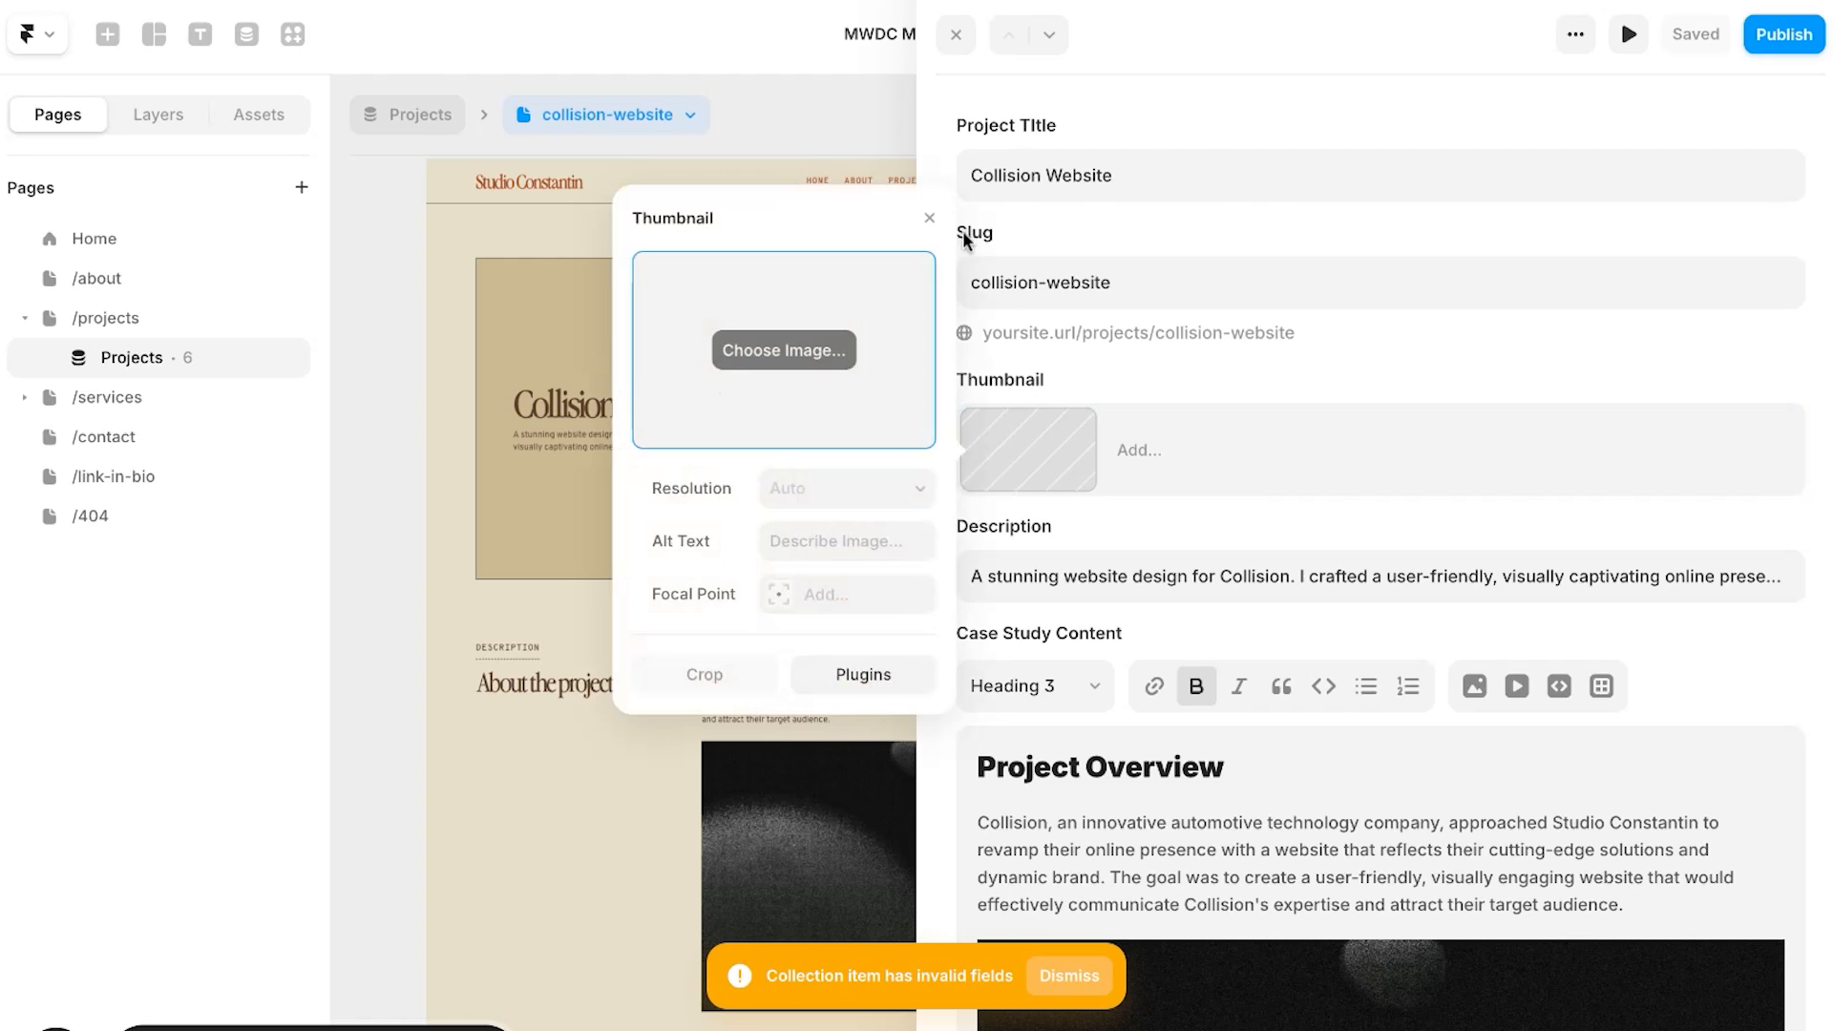
{"action": "left_click", "coordinate": [963, 231]}
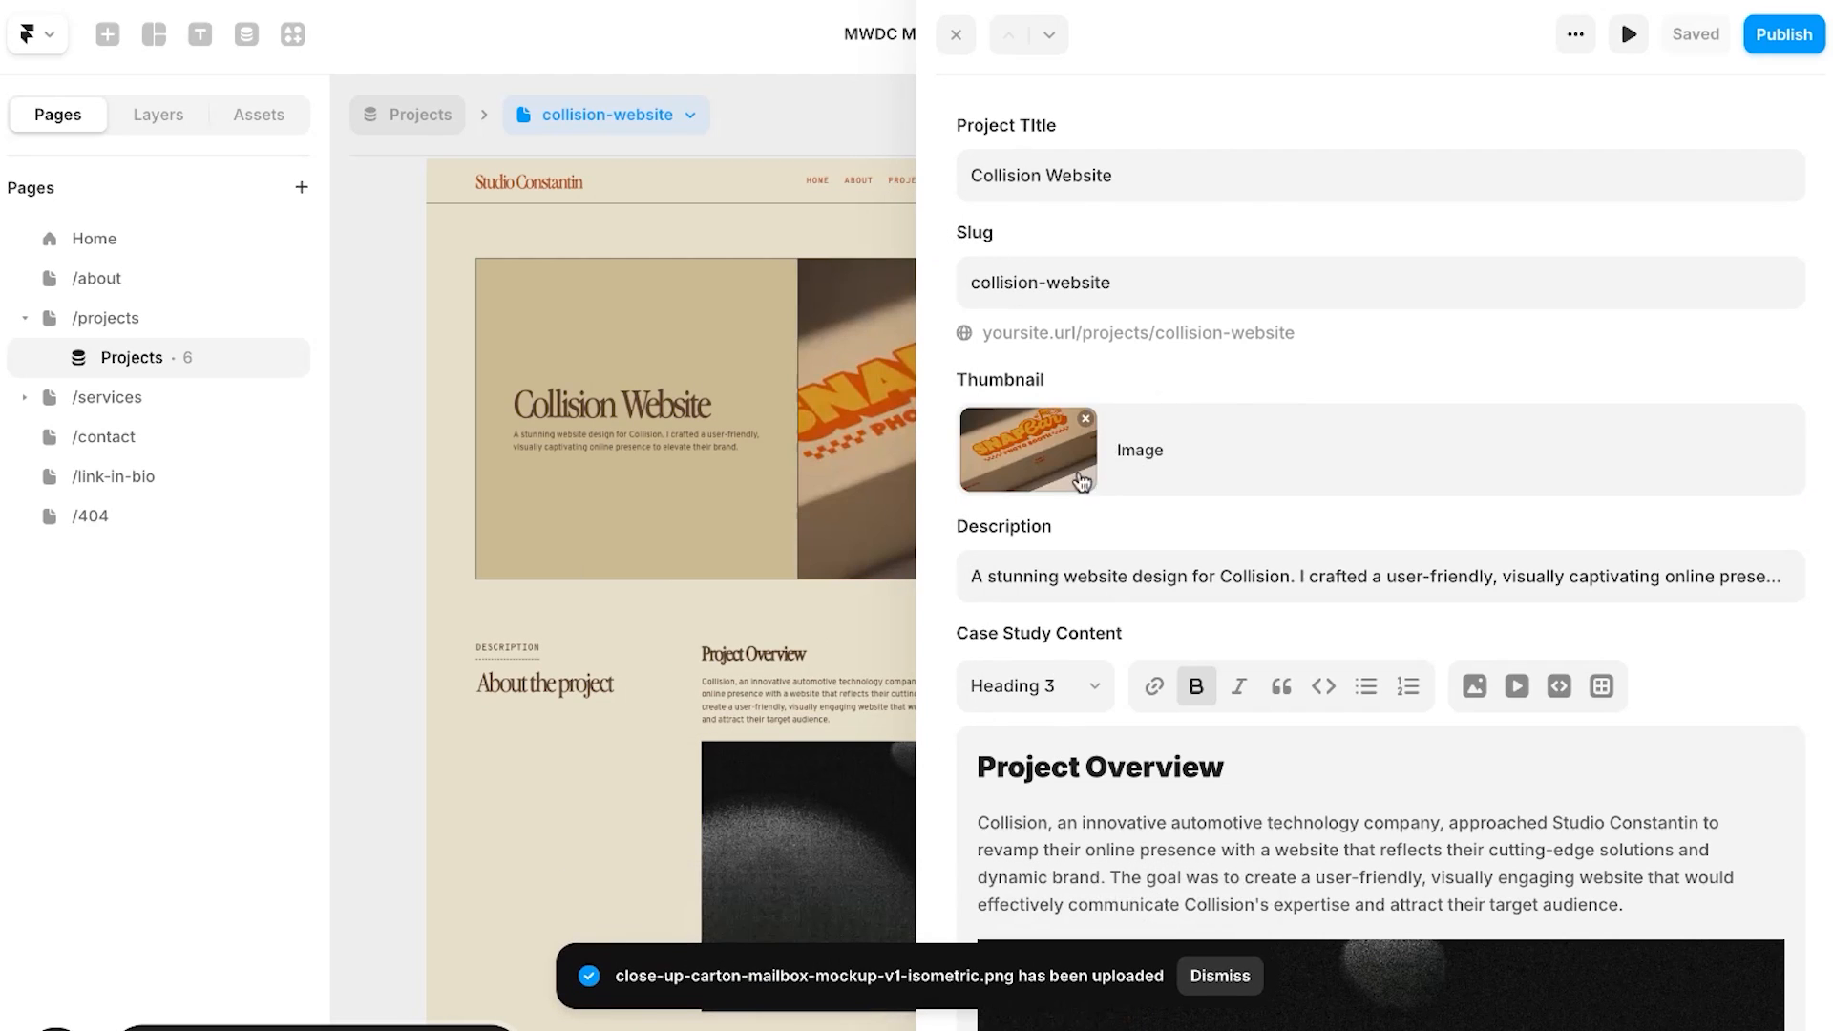
{"action": "scroll", "coordinate": [798, 544], "scroll_direction": "right", "scroll_amount": 3}
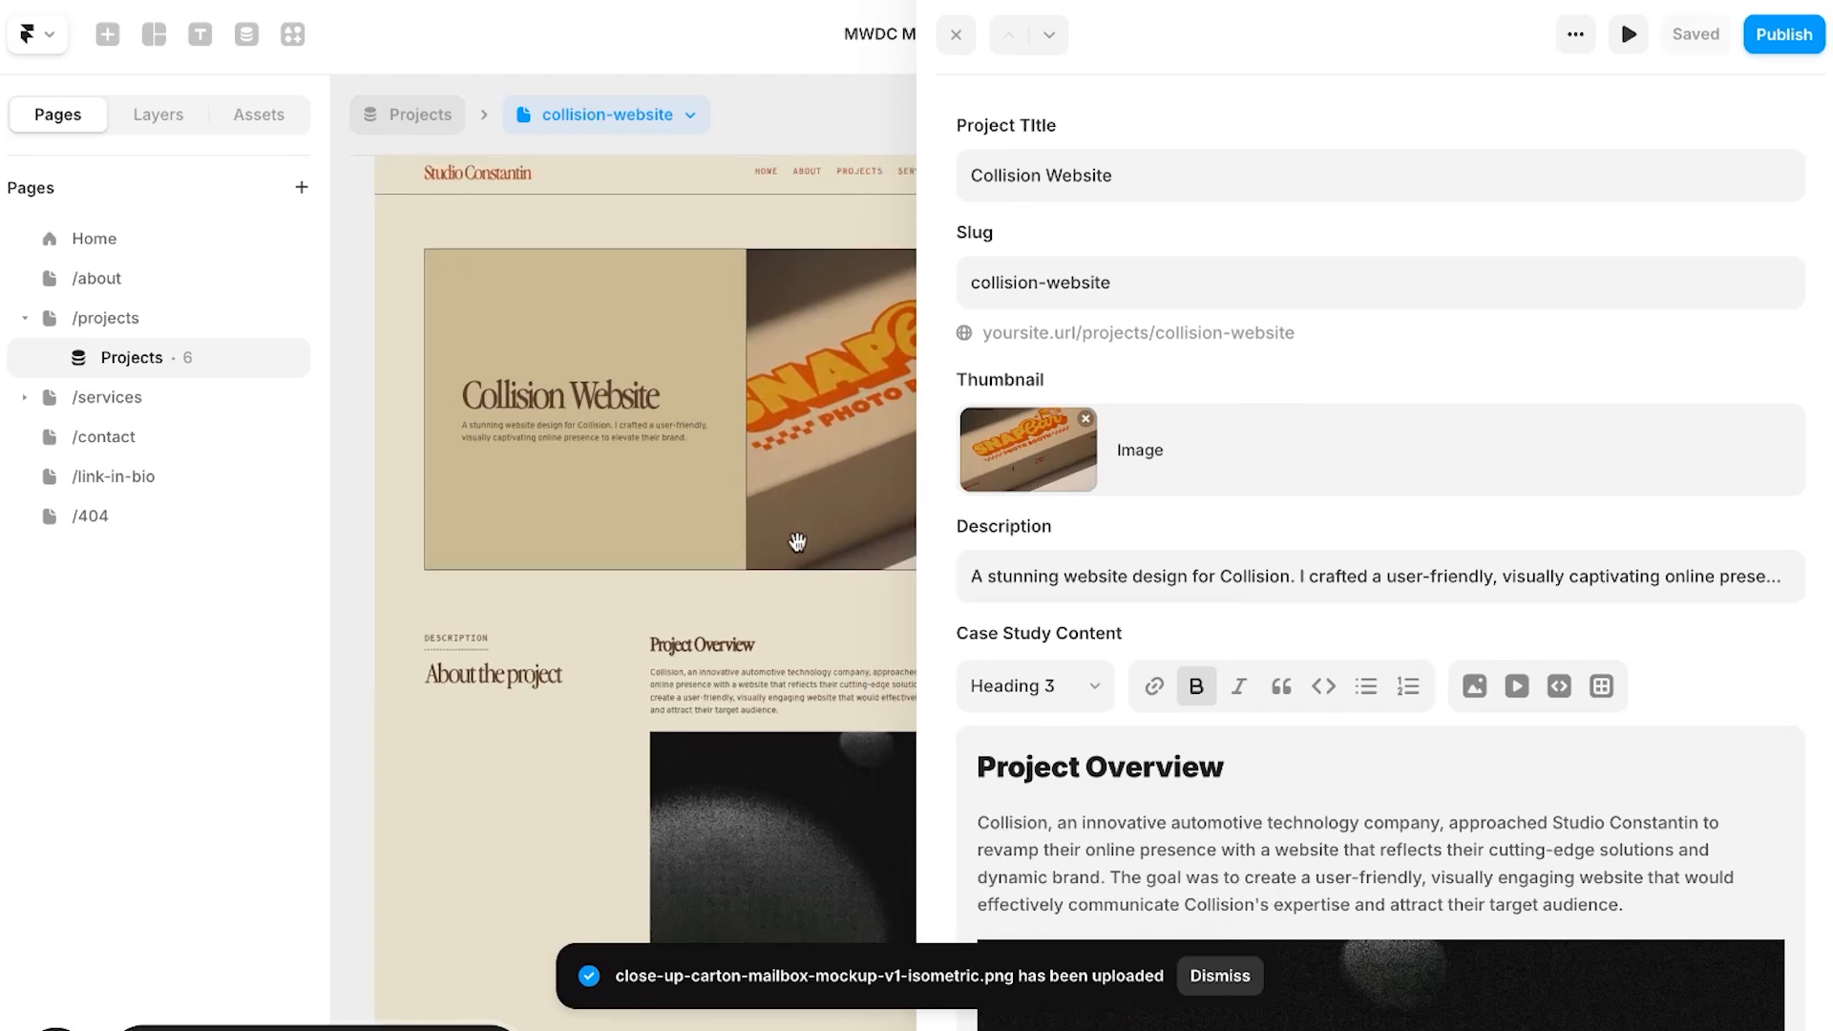
{"action": "left_click", "coordinate": [1085, 420]}
{"action": "left_click", "coordinate": [1085, 421]}
Step: Replace the image below Project Overview in the case study content with close-up-carton-mailbox-mockup-v1-isometric.png
{"action": "scroll", "coordinate": [1279, 659], "scroll_direction": "down", "scroll_amount": 8}
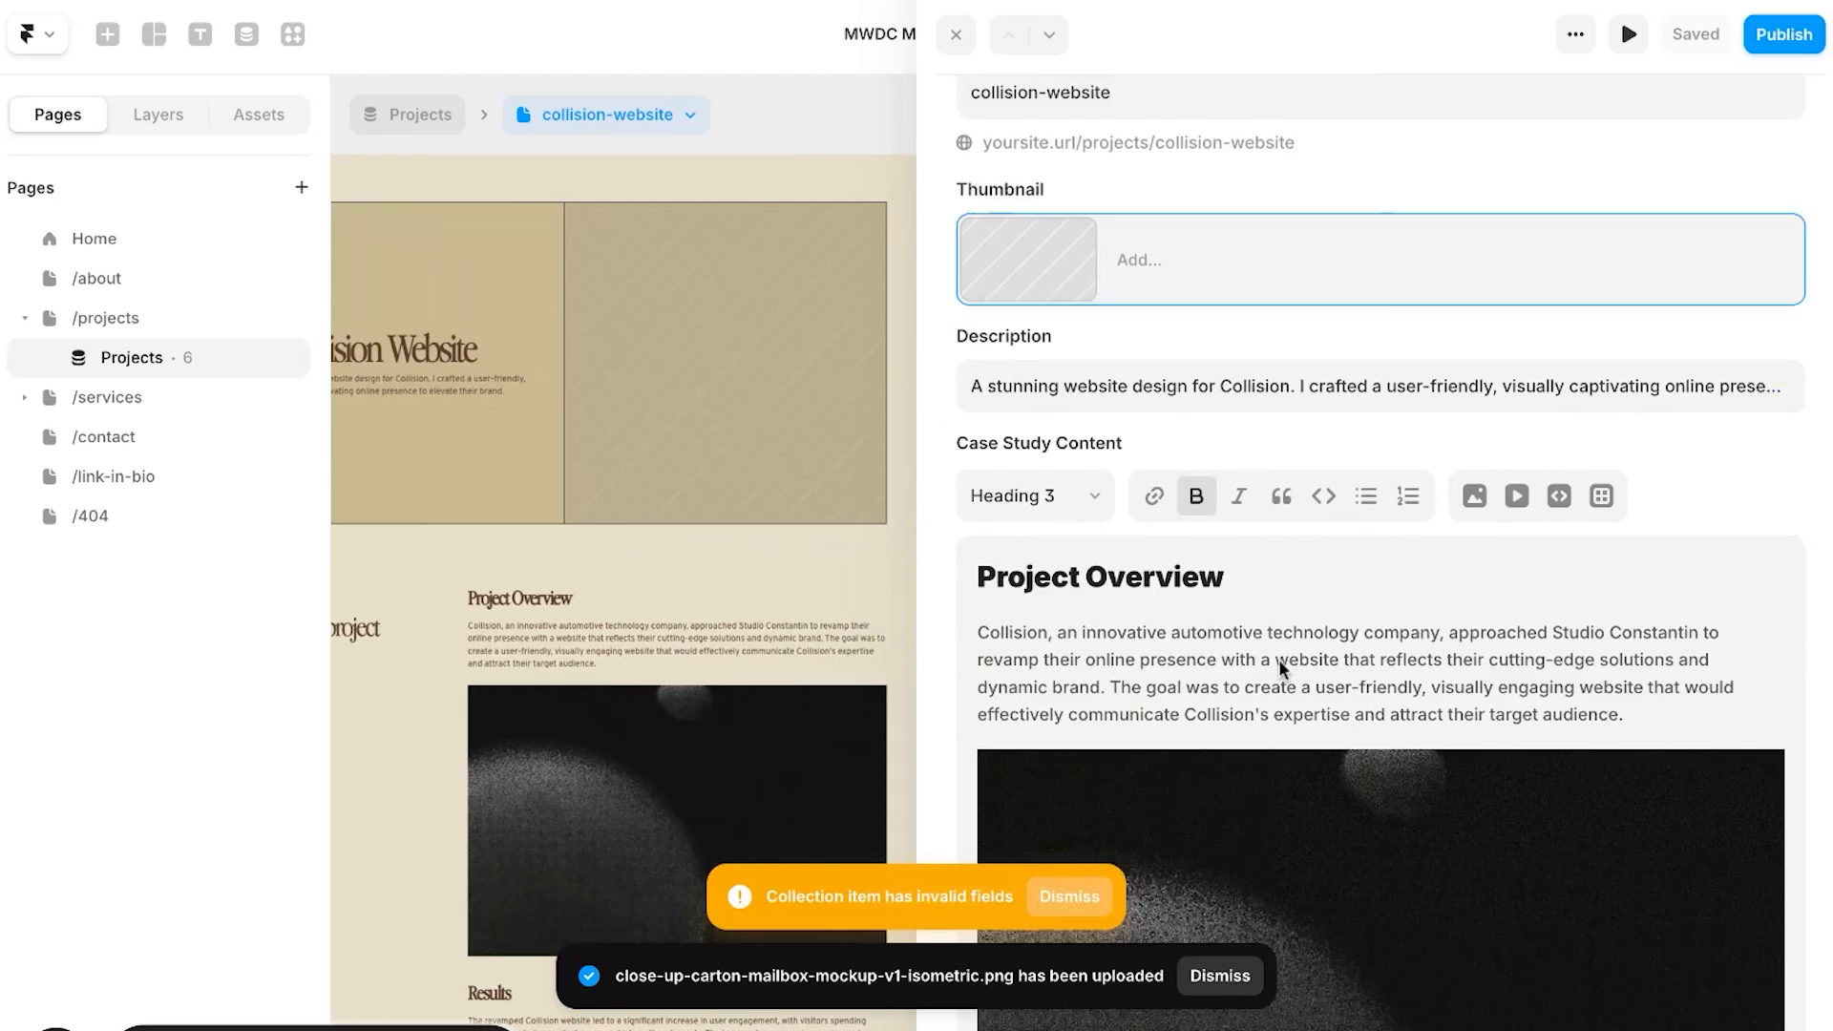
{"action": "left_click", "coordinate": [1279, 654]}
{"action": "scroll", "coordinate": [1279, 529], "scroll_direction": "up", "scroll_amount": 3}
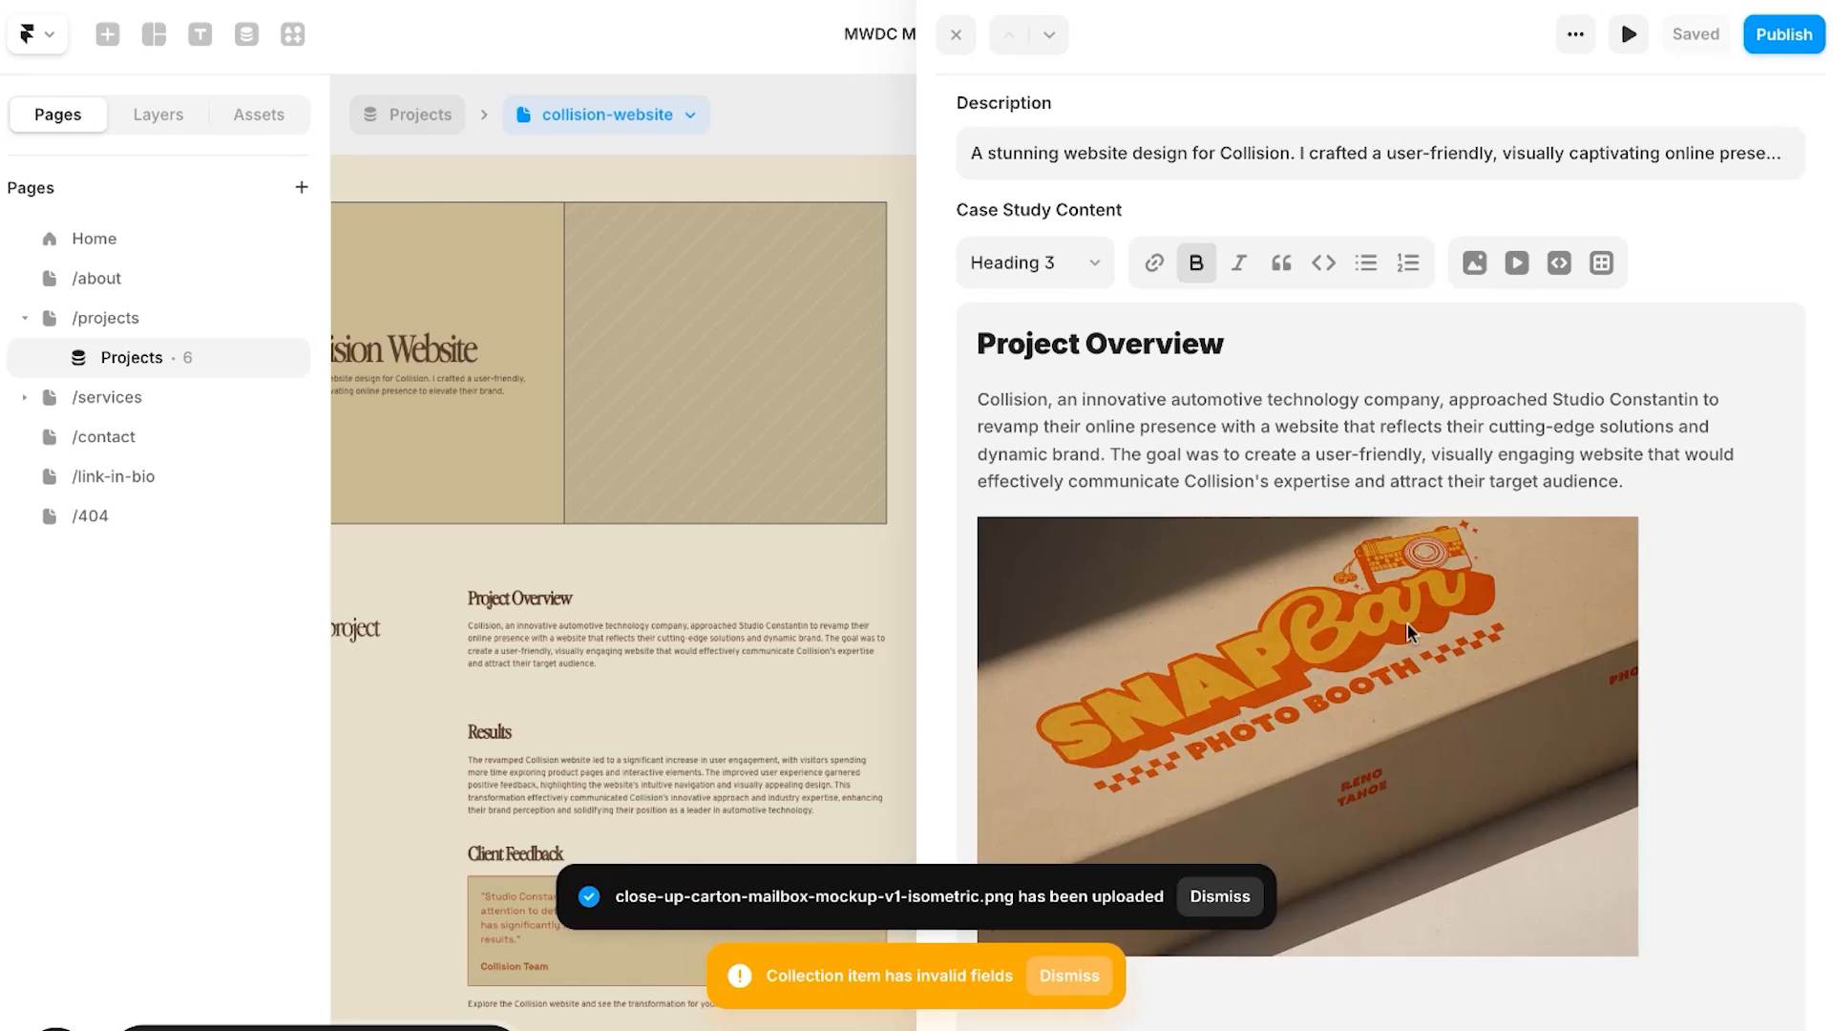
Step: Upload 129.png as the Collision Website item's thumbnail and open the thumbnail's image settings
{"action": "scroll", "coordinate": [1408, 623], "scroll_direction": "up", "scroll_amount": 5}
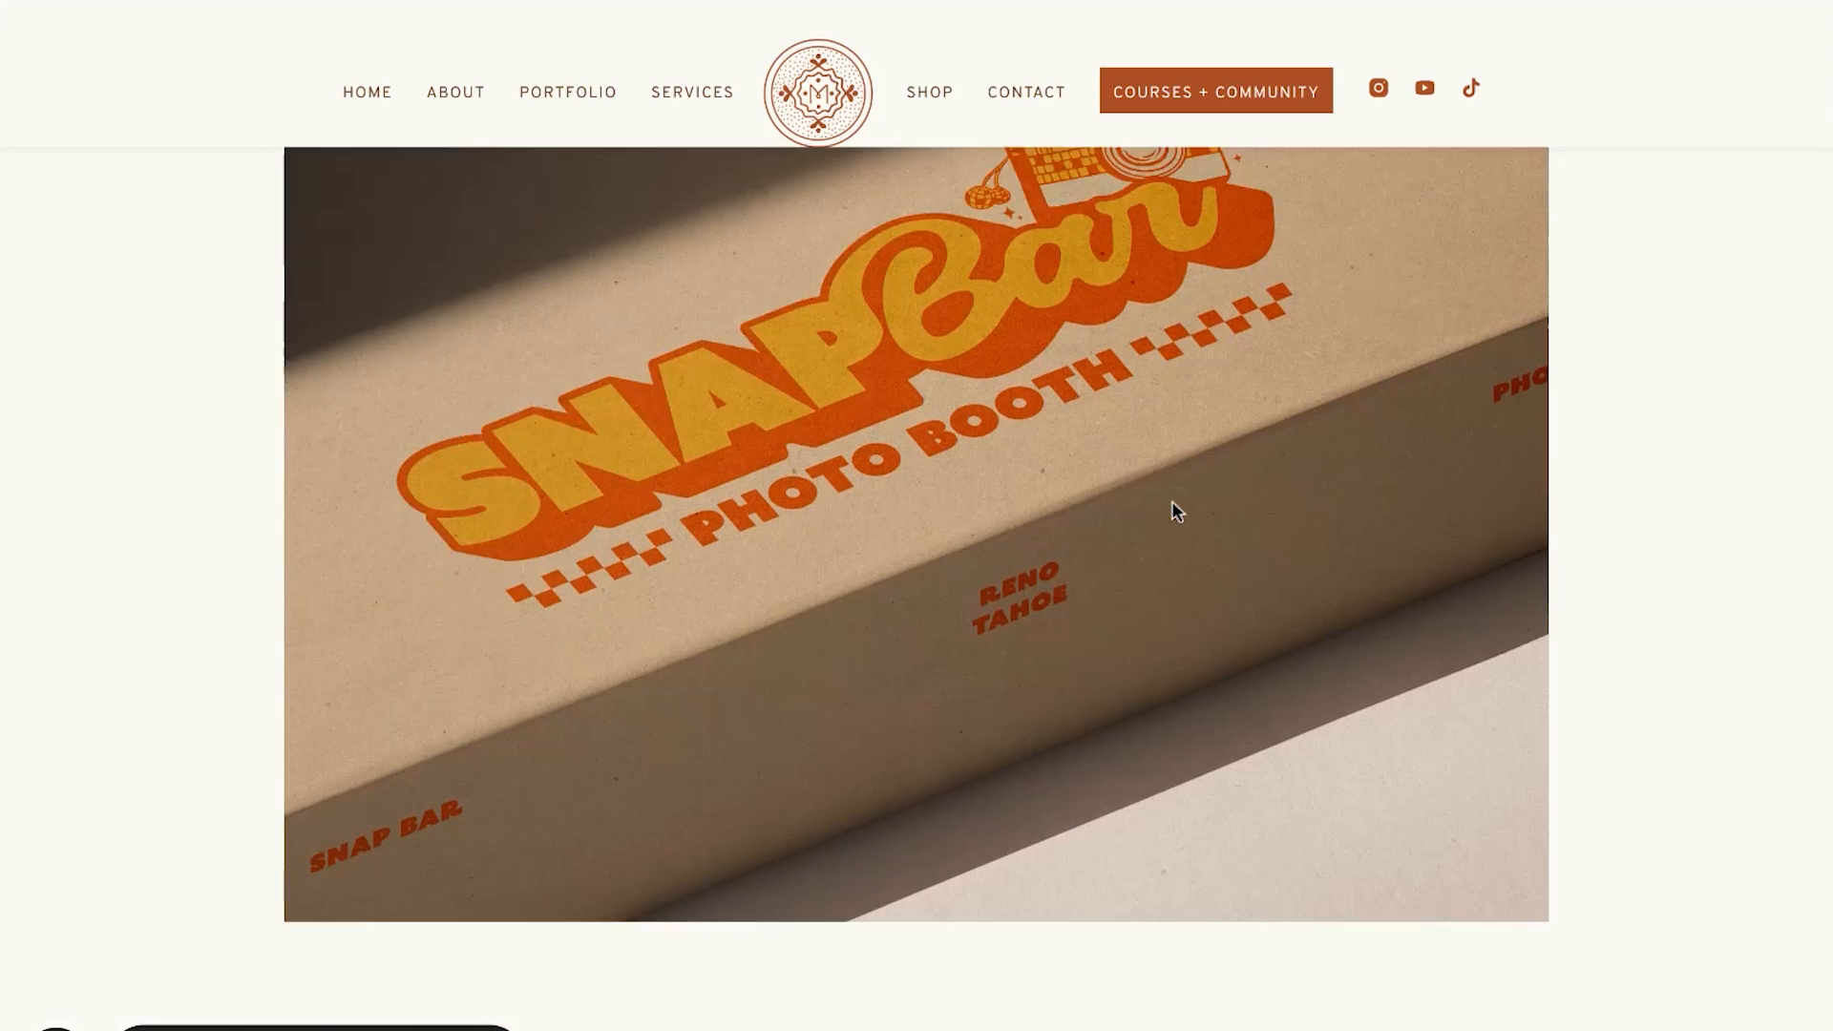
{"action": "scroll", "coordinate": [1172, 500], "scroll_direction": "down", "scroll_amount": 5}
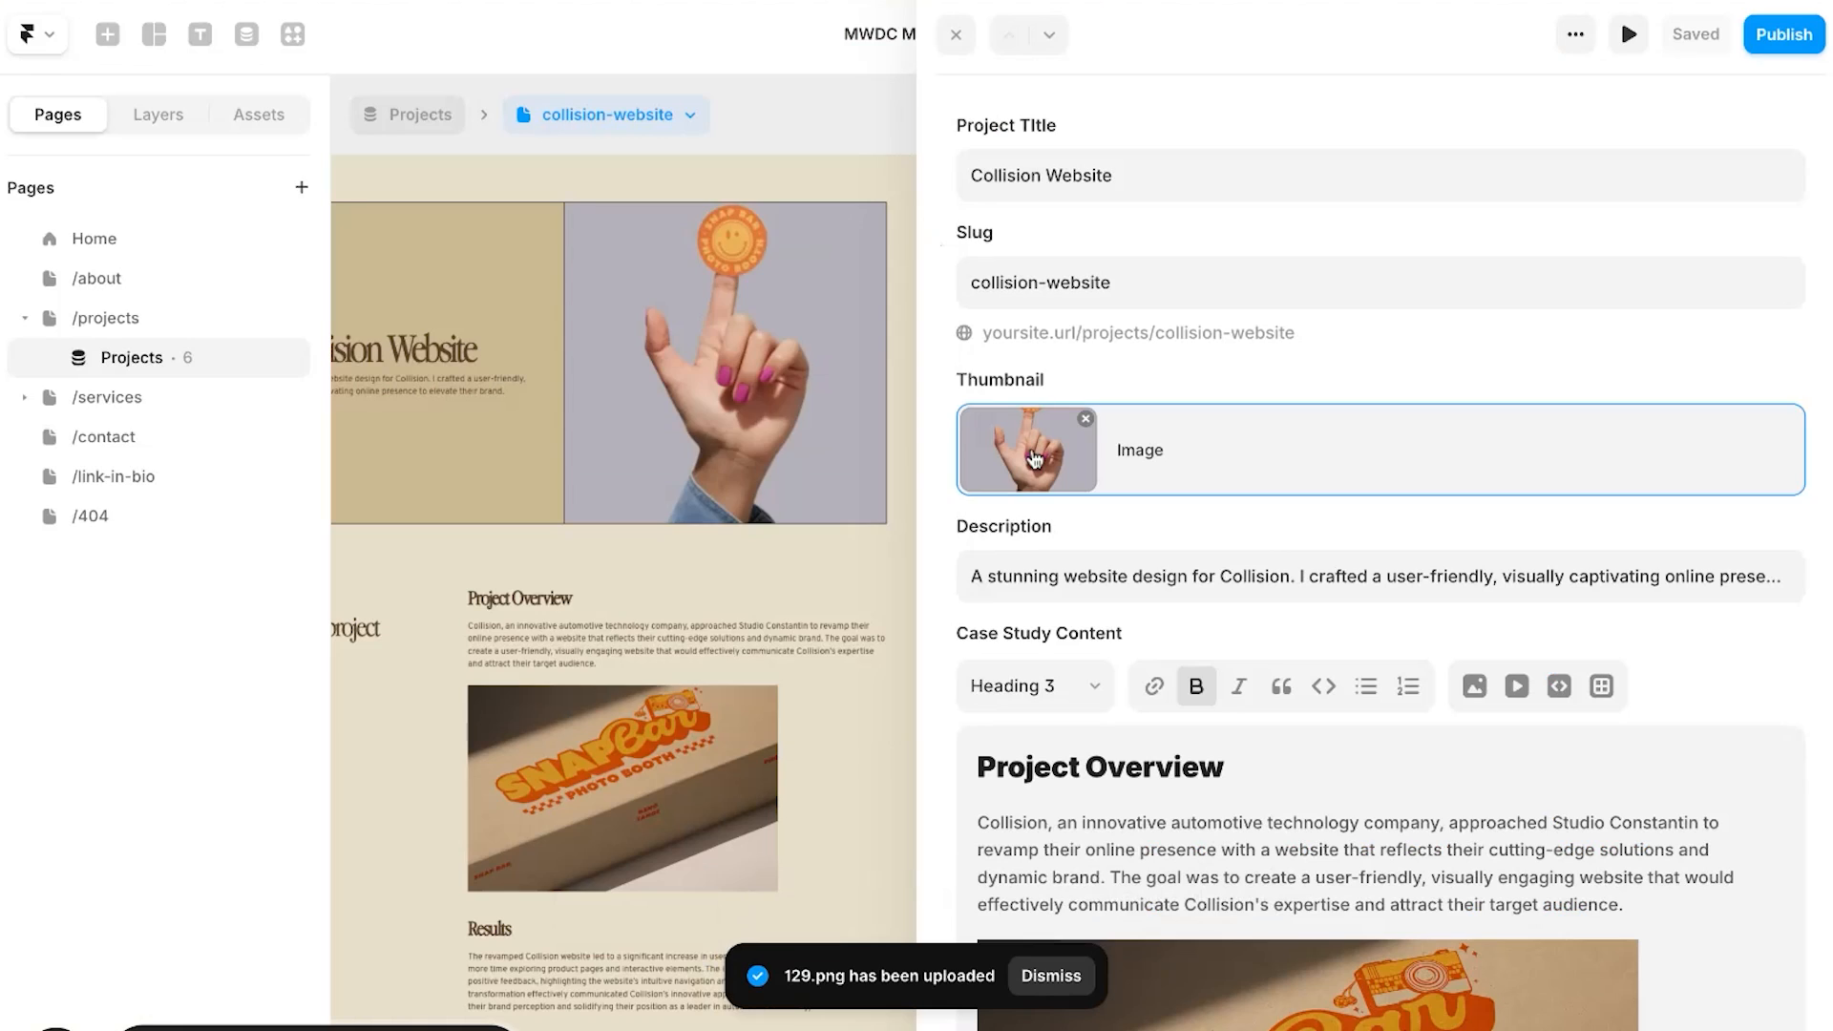
{"action": "left_click", "coordinate": [1029, 448]}
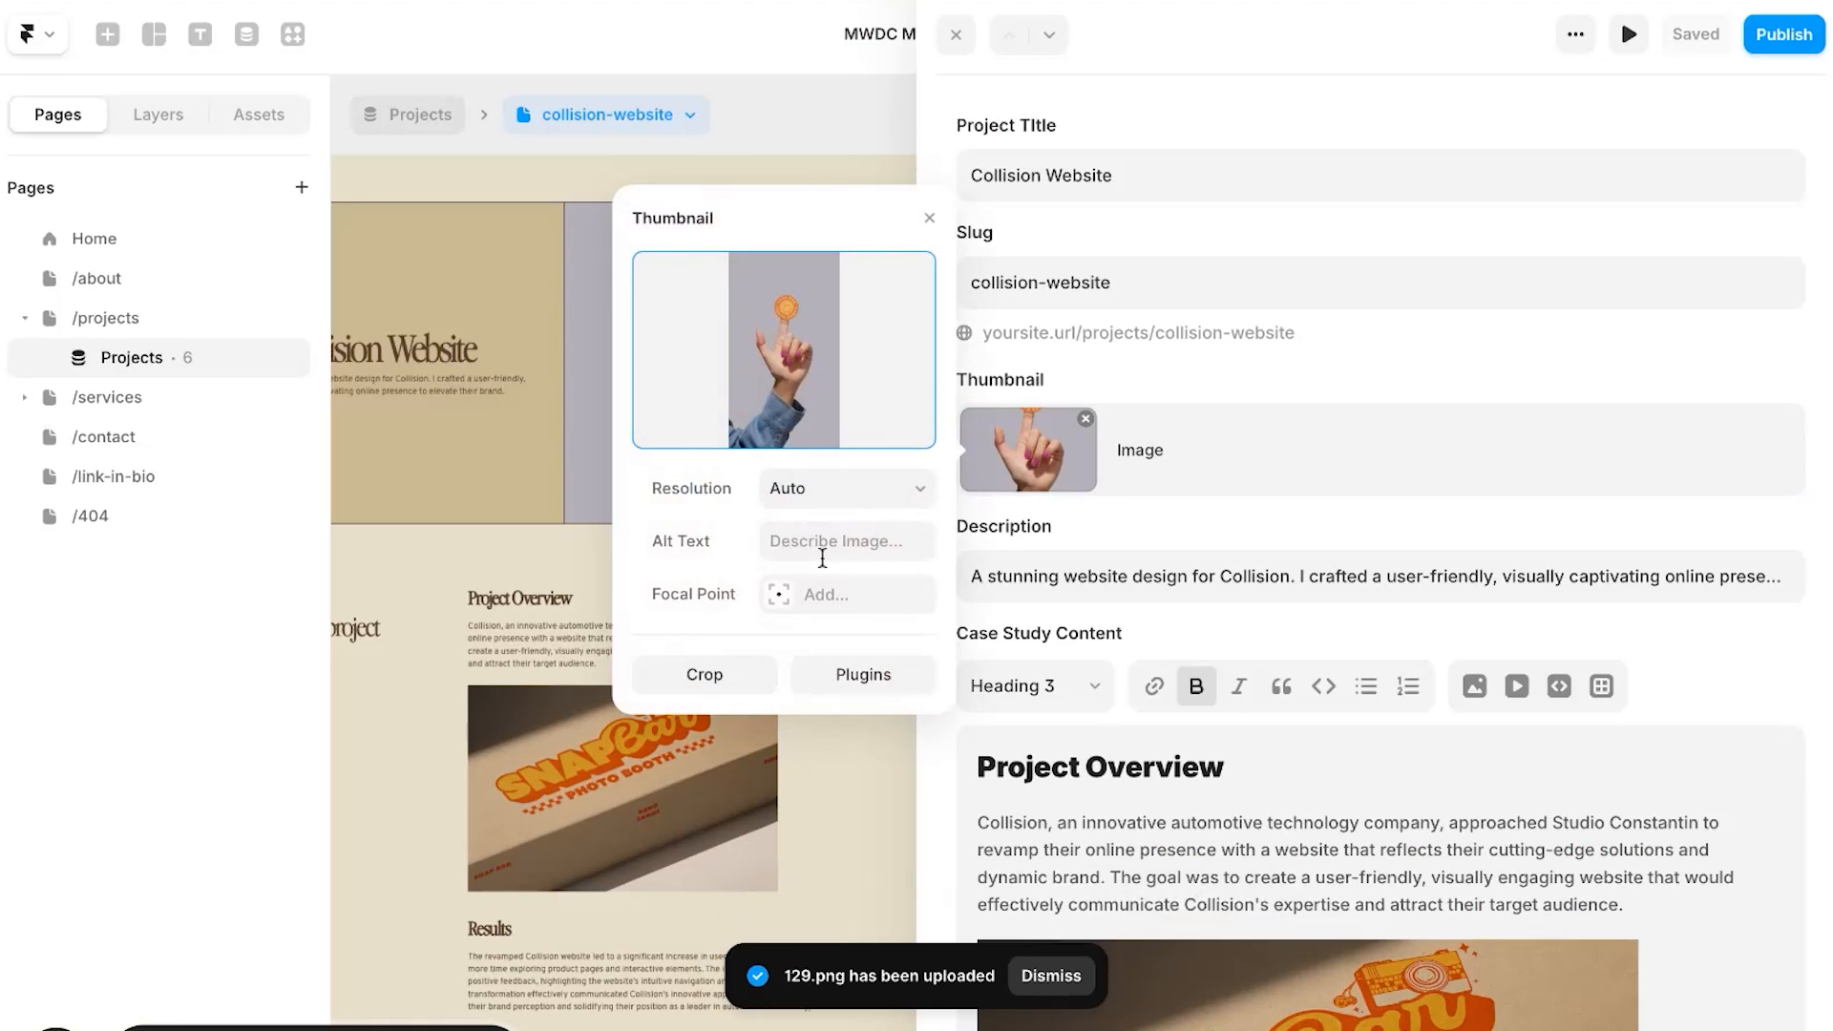
Step: Set a custom focal point on the thumbnail so the smiley sticker and the hand are both framed
{"action": "left_click", "coordinate": [788, 597]}
{"action": "left_click_drag", "start_coordinate": [915, 548], "coordinate": [925, 401]}
{"action": "left_click", "coordinate": [1072, 935]}
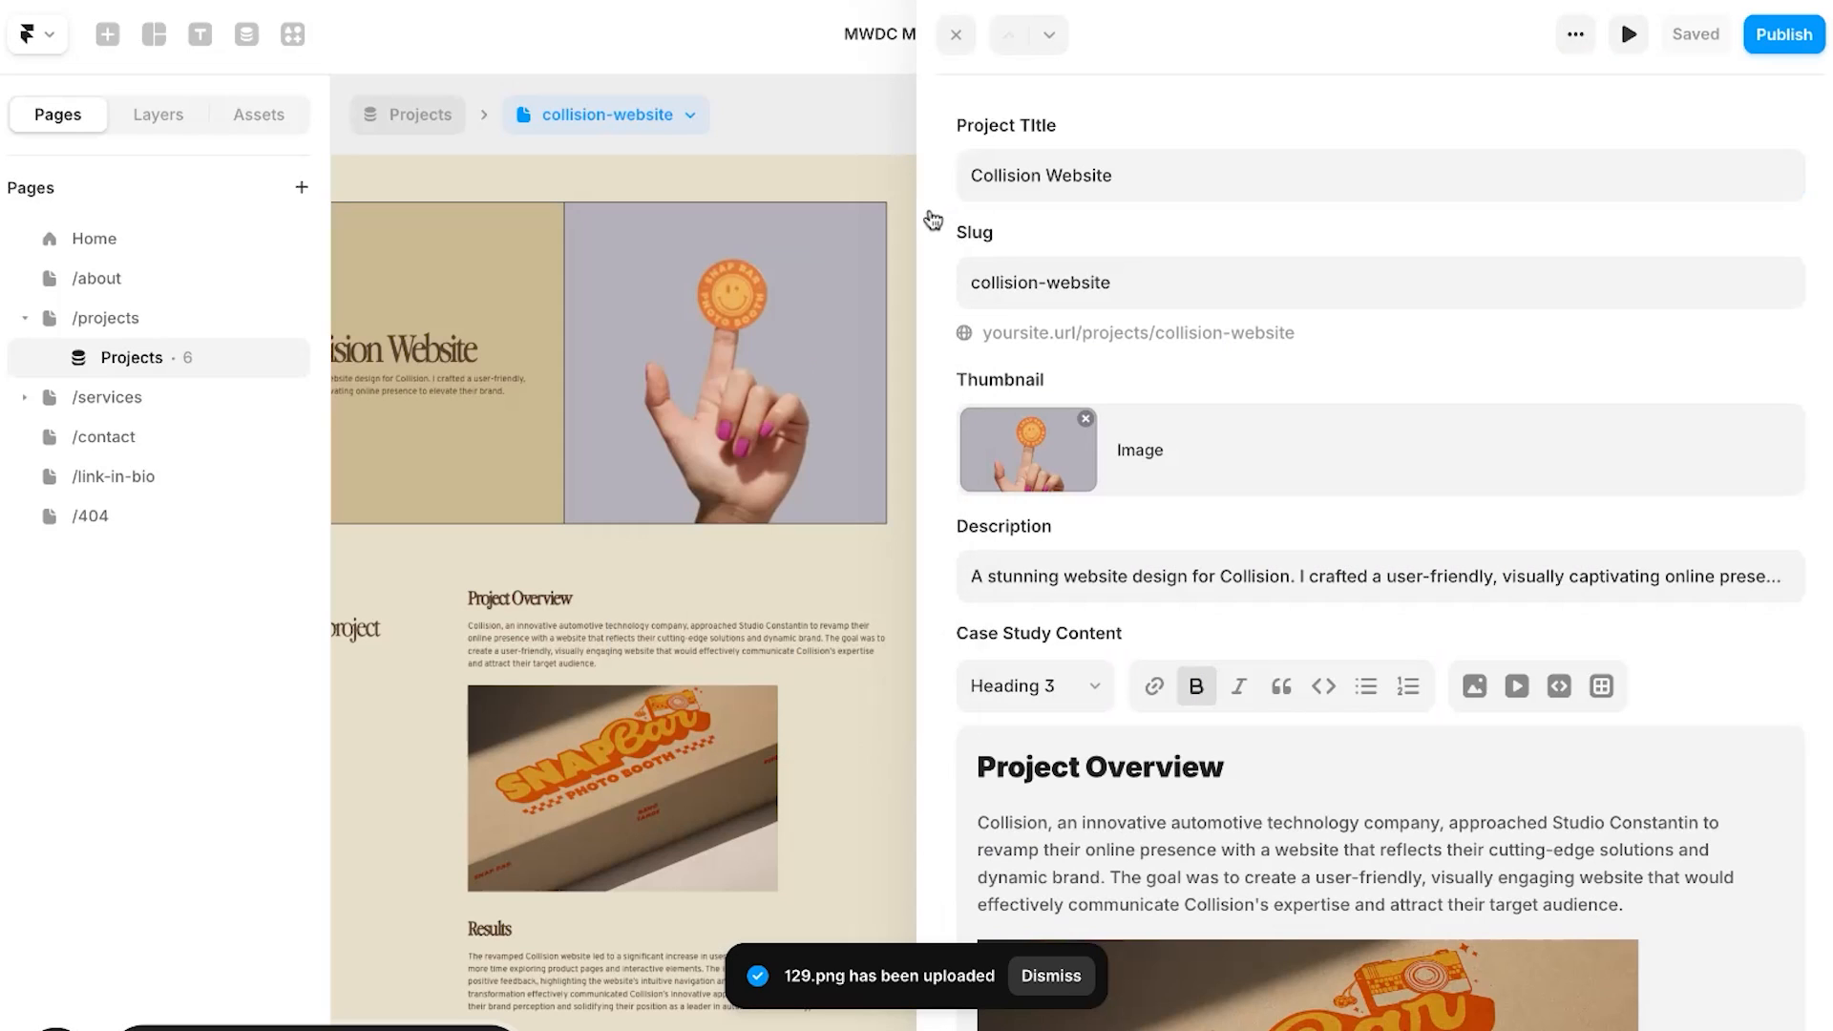
{"action": "left_click", "coordinate": [1020, 487]}
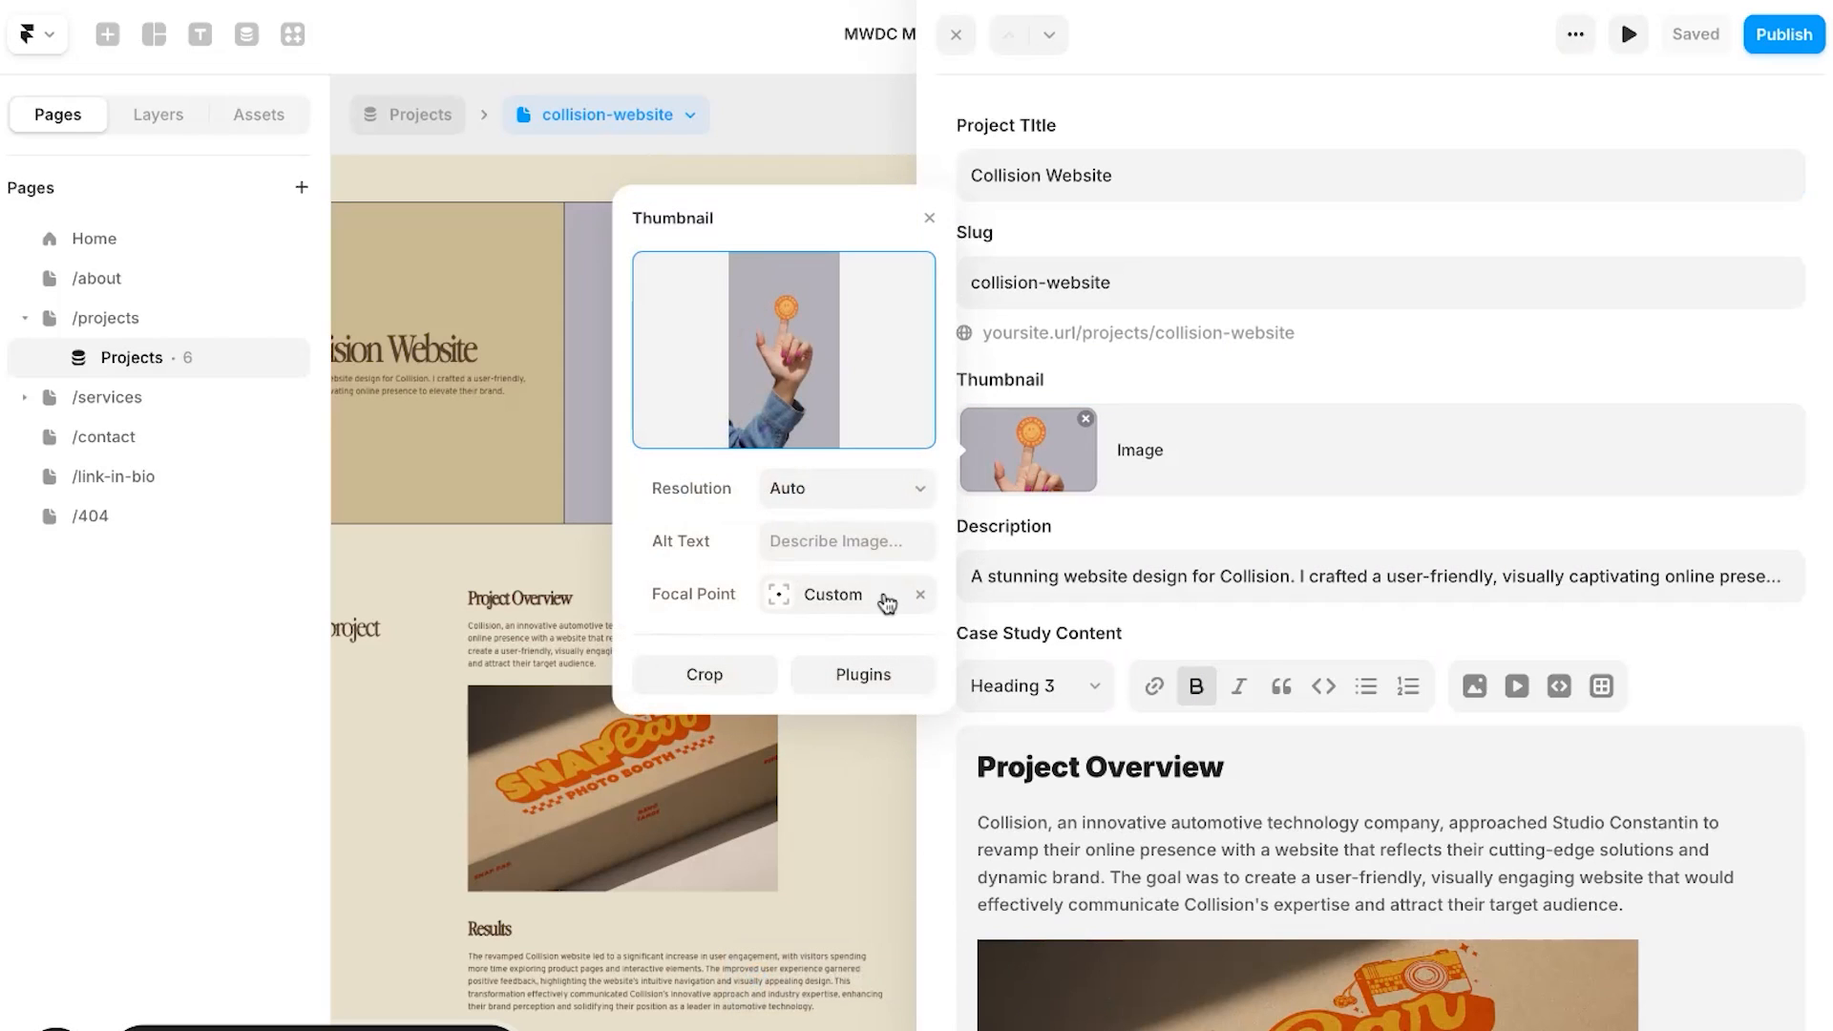
{"action": "left_click", "coordinate": [785, 602]}
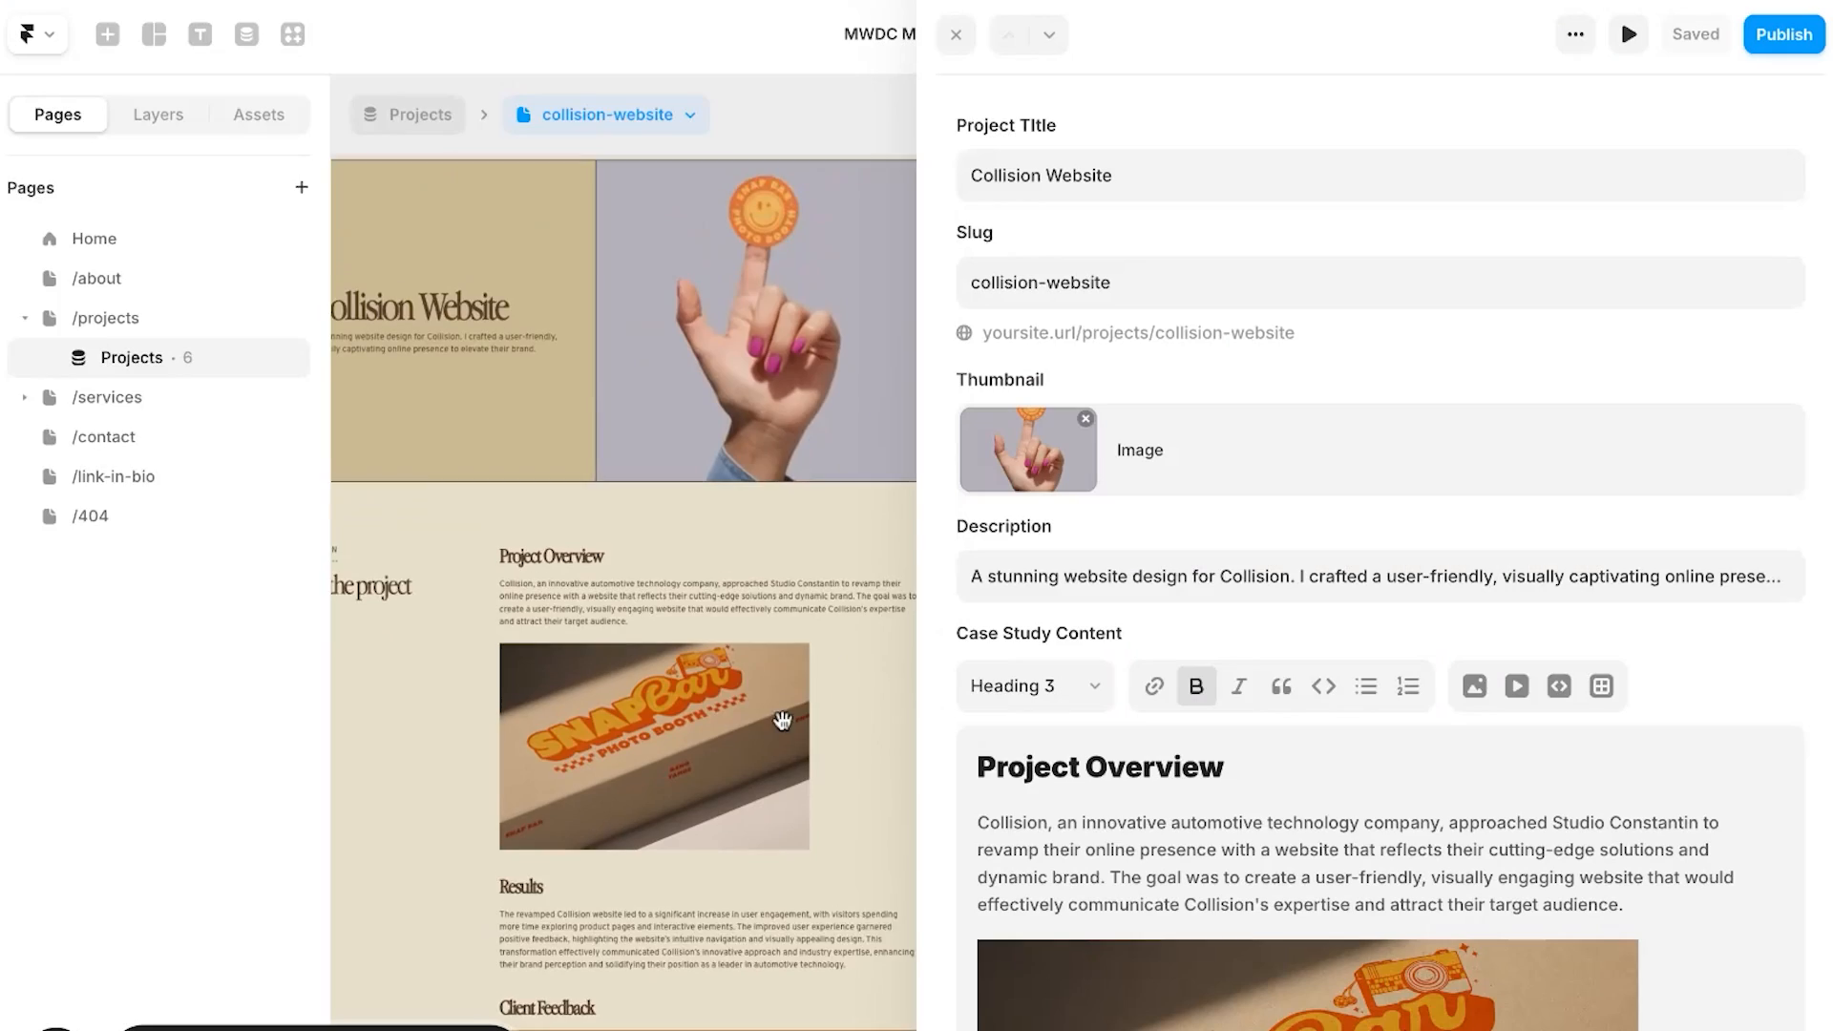
Step: Replace the Project Overview paragraph with the Snap Bar Photo Booth description from the existing portfolio website, save the item and close it
{"action": "scroll", "coordinate": [782, 722], "scroll_direction": "left", "scroll_amount": 2}
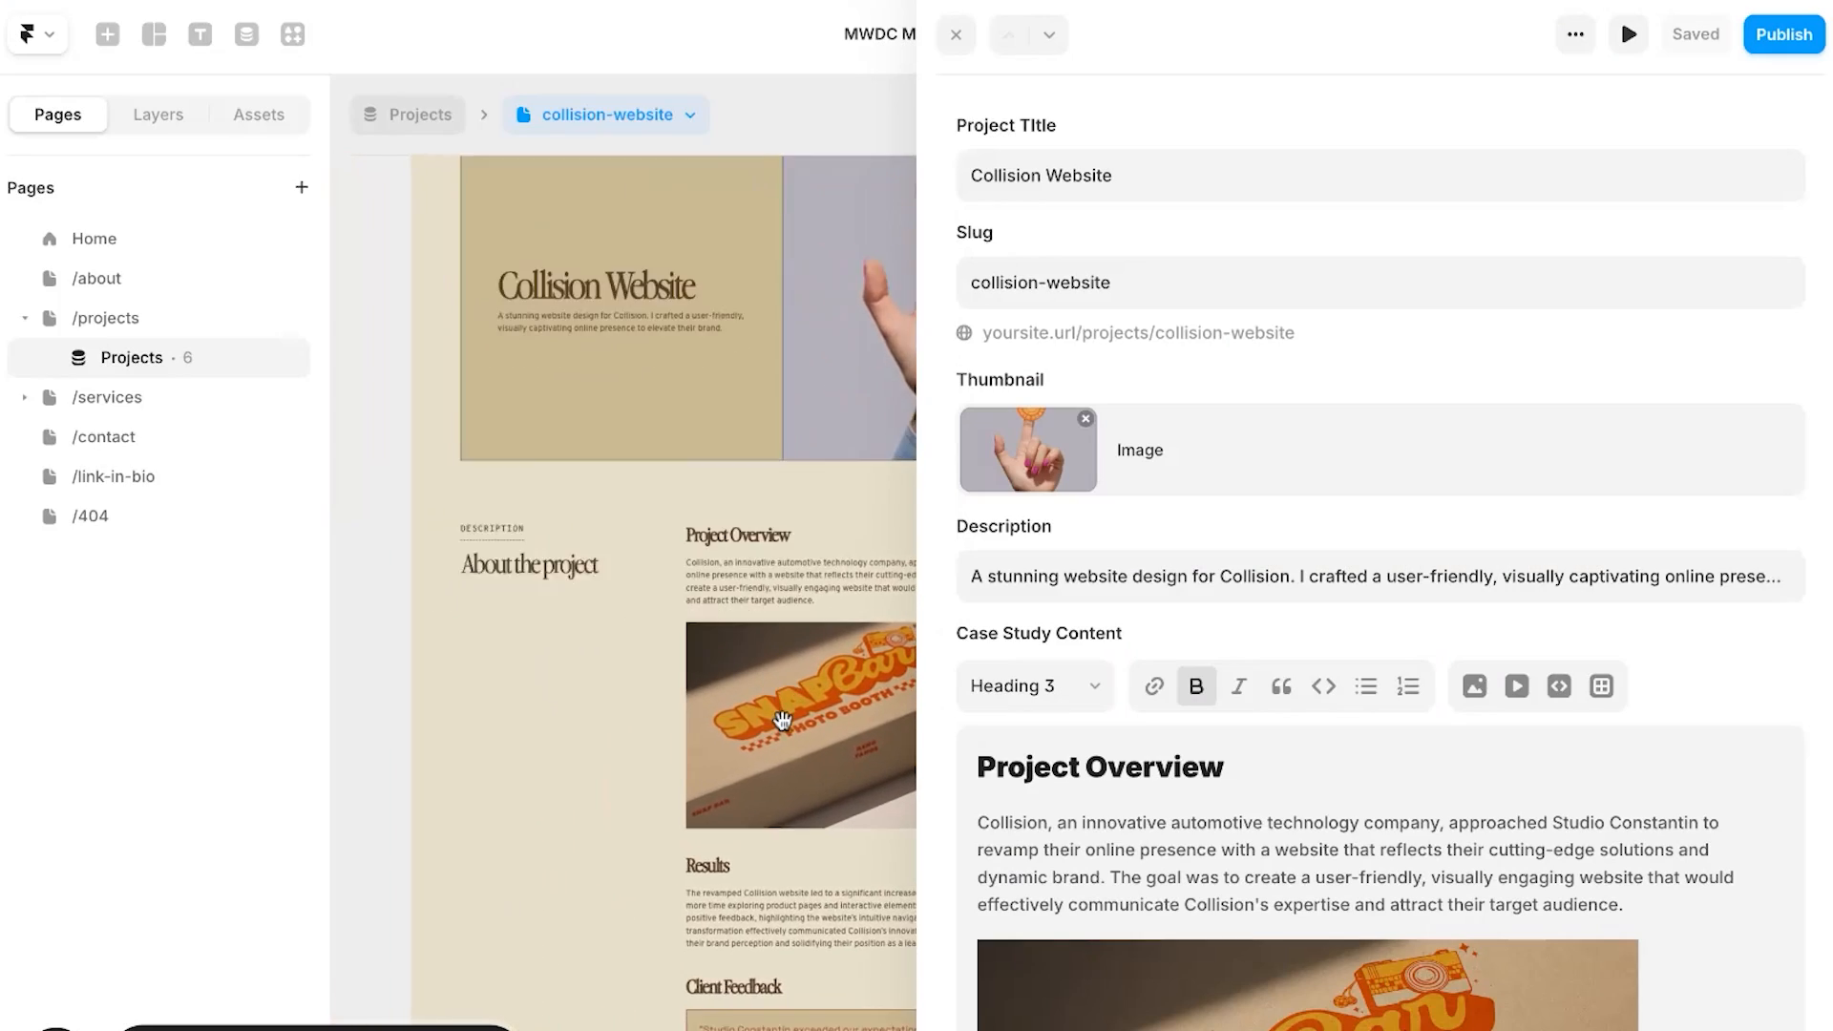
{"action": "scroll", "coordinate": [782, 722], "scroll_direction": "down", "scroll_amount": 3}
{"action": "left_click", "coordinate": [1128, 850]}
{"action": "triple_click", "coordinate": [1100, 849]}
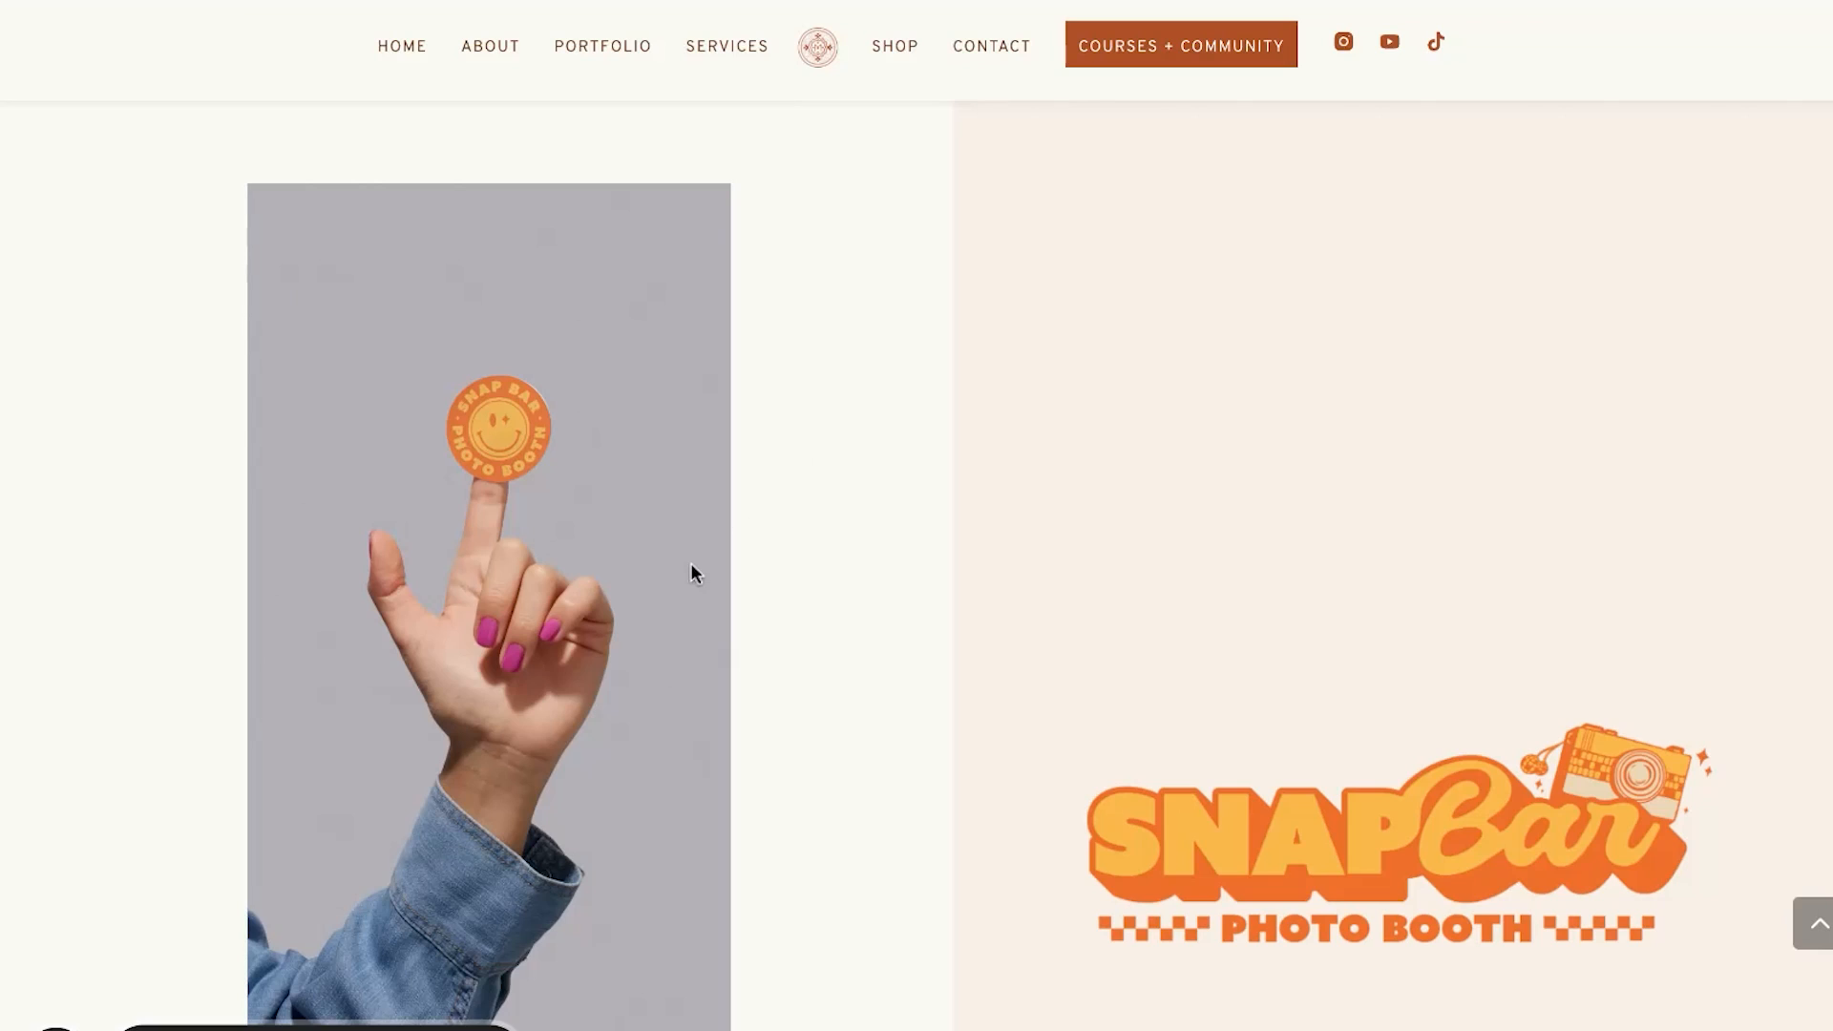
{"action": "scroll", "coordinate": [690, 564], "scroll_direction": "down", "scroll_amount": 5}
{"action": "scroll", "coordinate": [570, 906], "scroll_direction": "up", "scroll_amount": 2}
{"action": "triple_click", "coordinate": [570, 905]}
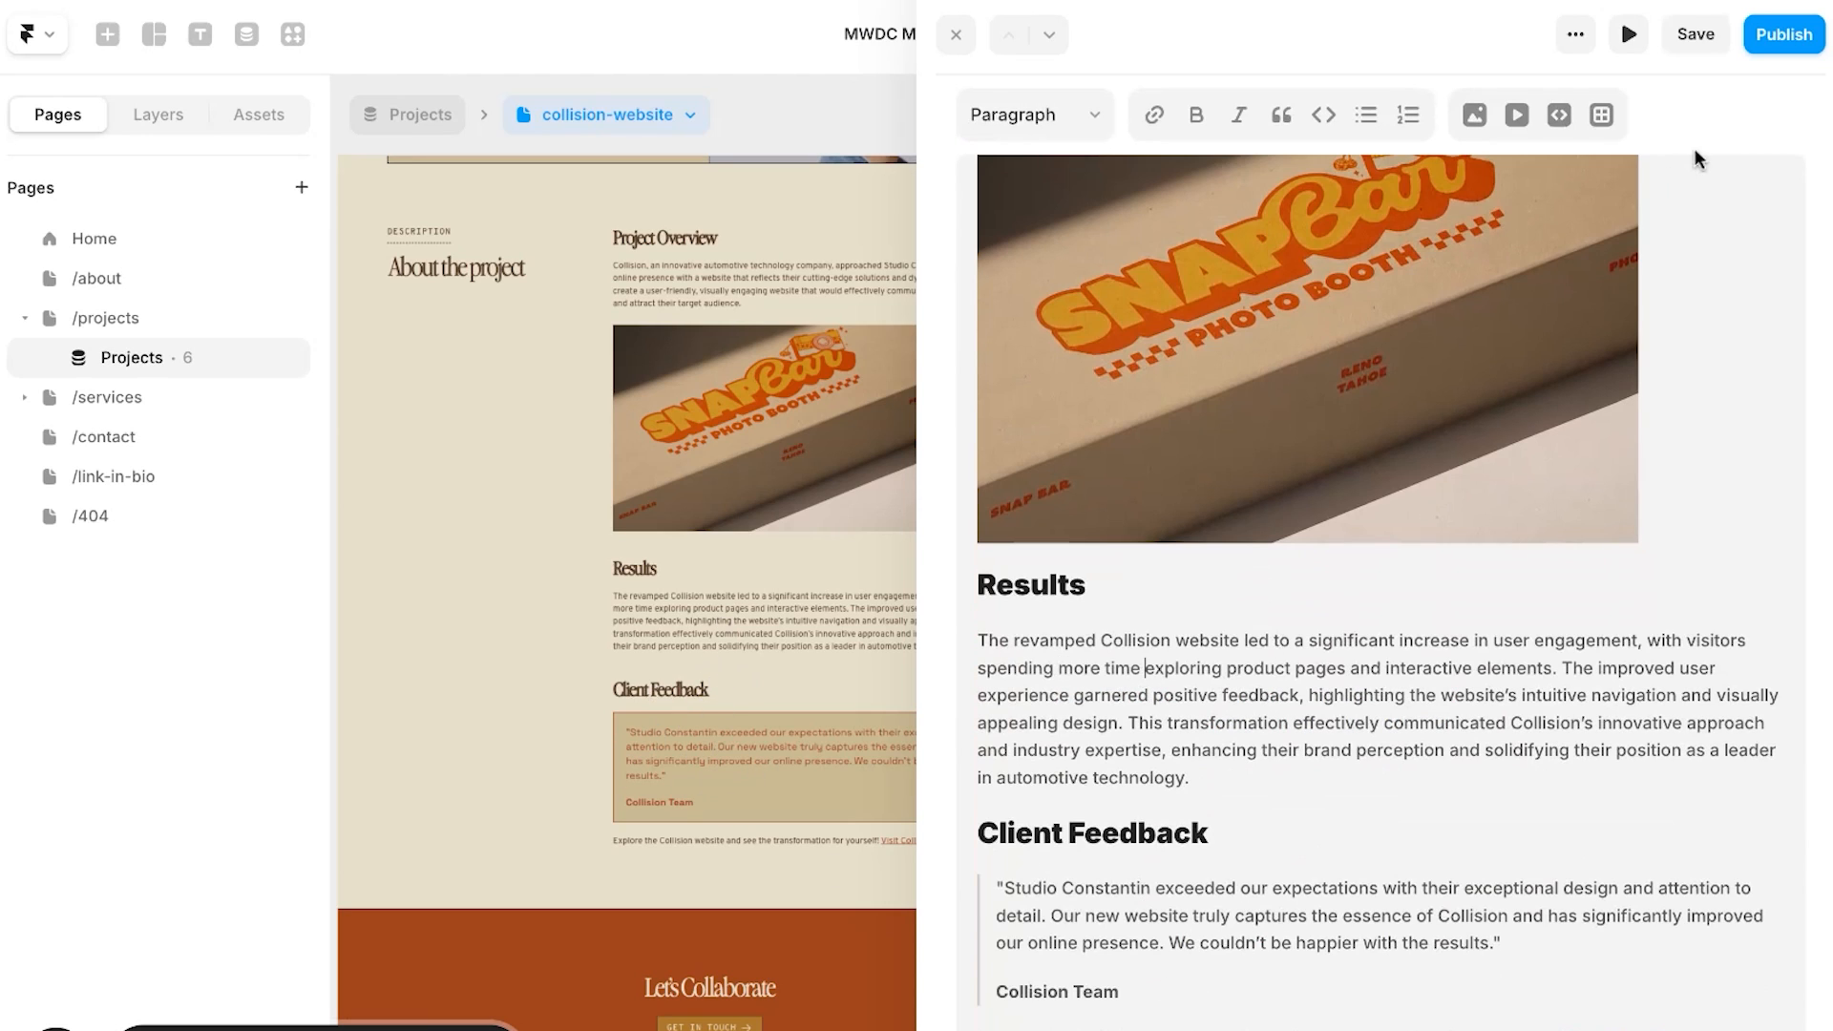
{"action": "left_click", "coordinate": [1696, 34]}
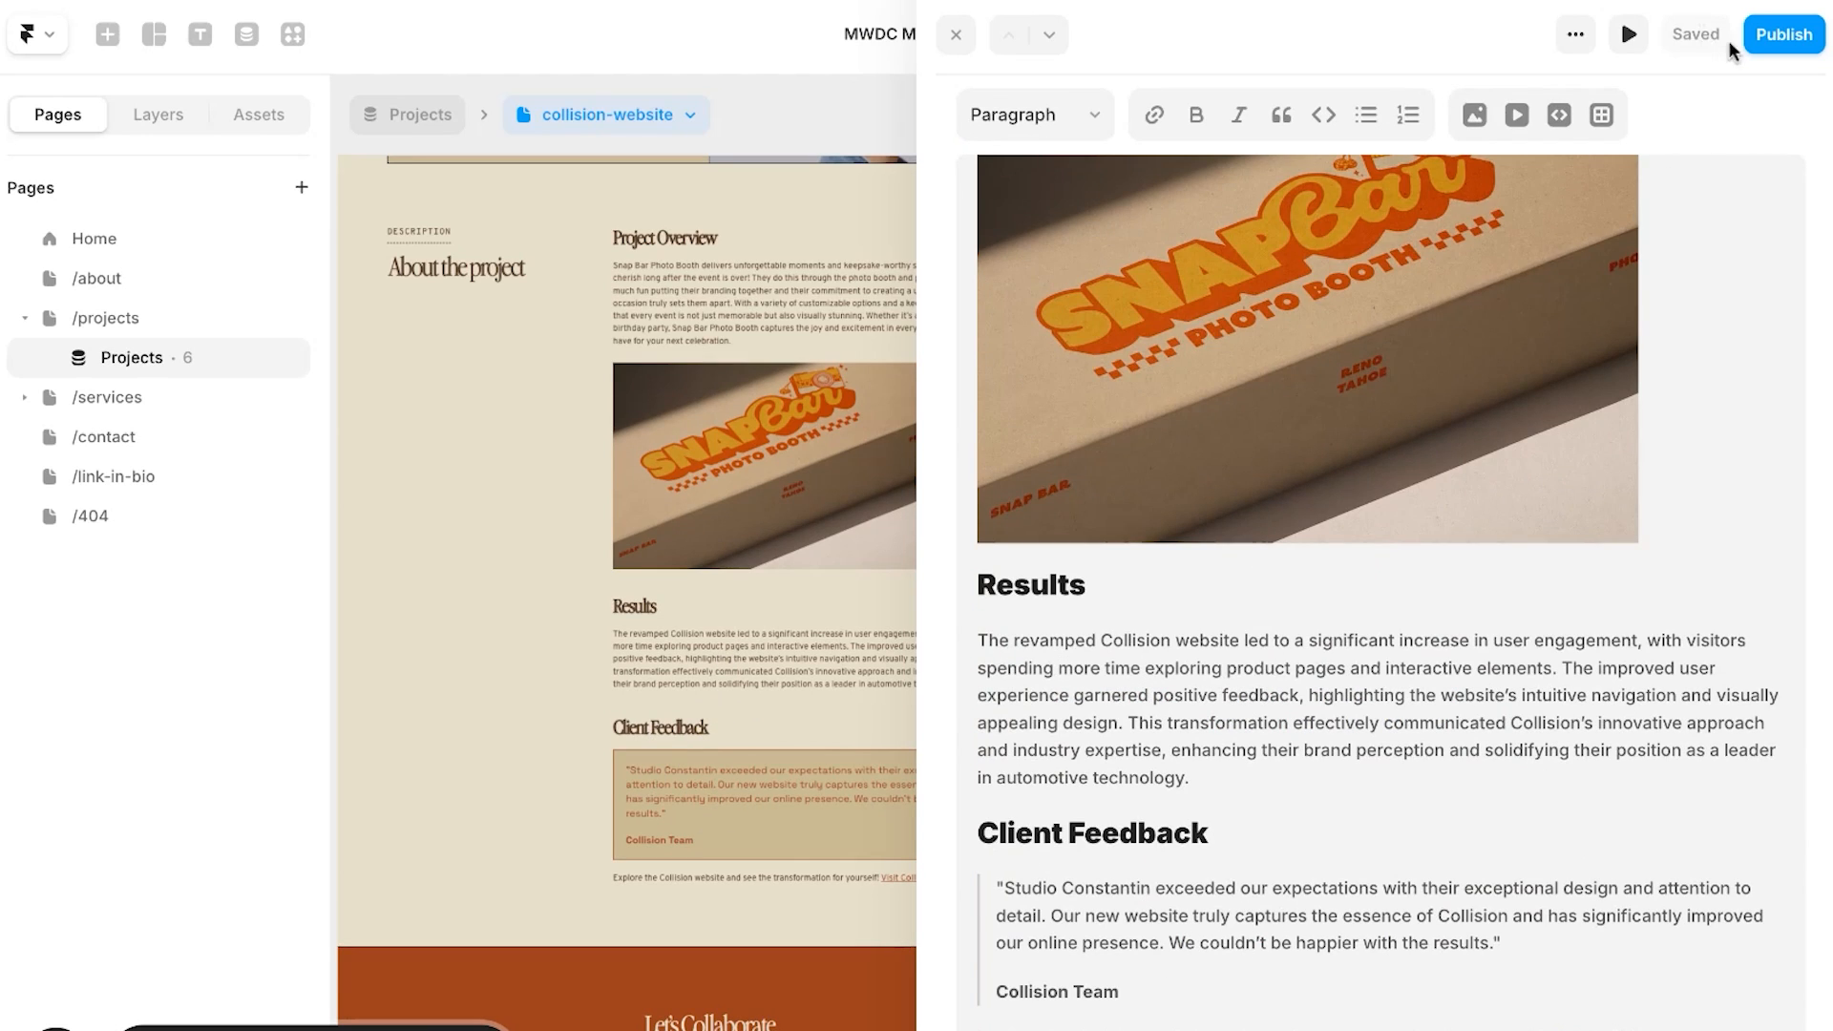
{"action": "left_click", "coordinate": [956, 34]}
Step: Examine the project page's desktop, tablet and phone layouts with the new thumbnail, overview text and case study image
{"action": "scroll", "coordinate": [993, 543], "scroll_direction": "up", "scroll_amount": 10}
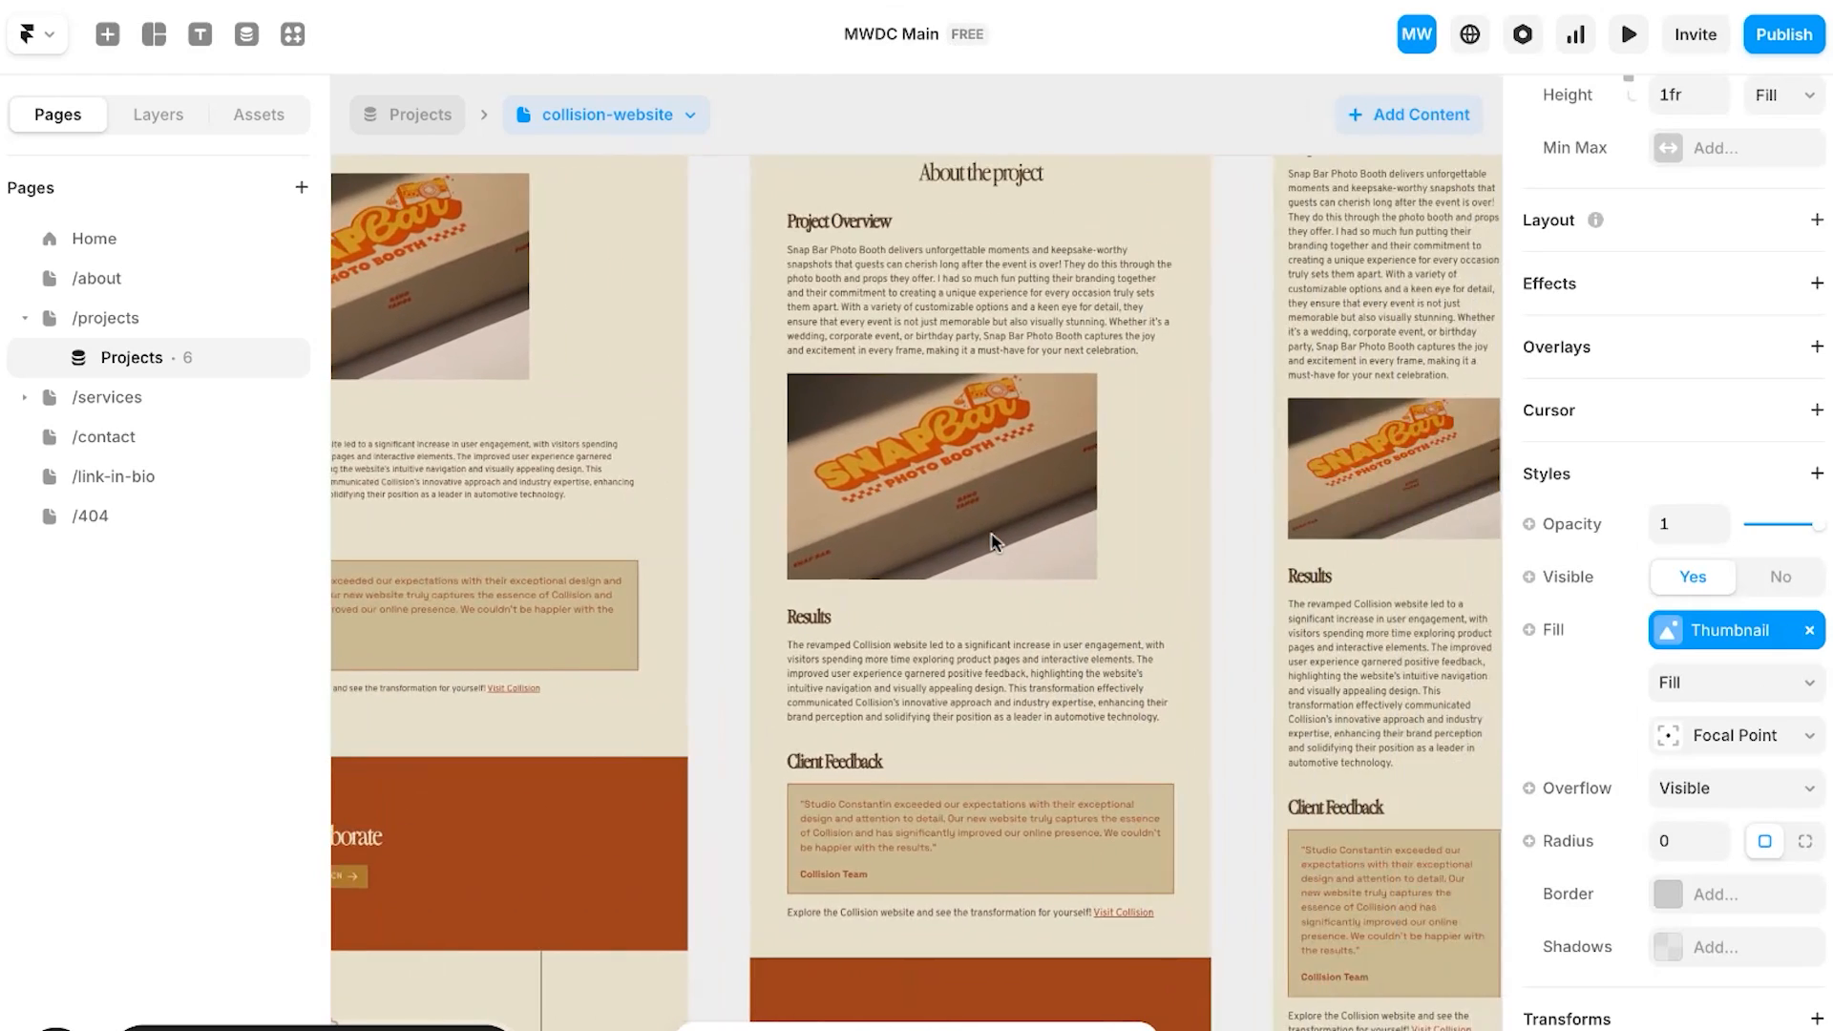
{"action": "scroll", "coordinate": [916, 573], "scroll_direction": "left", "scroll_amount": 5}
{"action": "scroll", "coordinate": [916, 573], "scroll_direction": "up", "scroll_amount": 2}
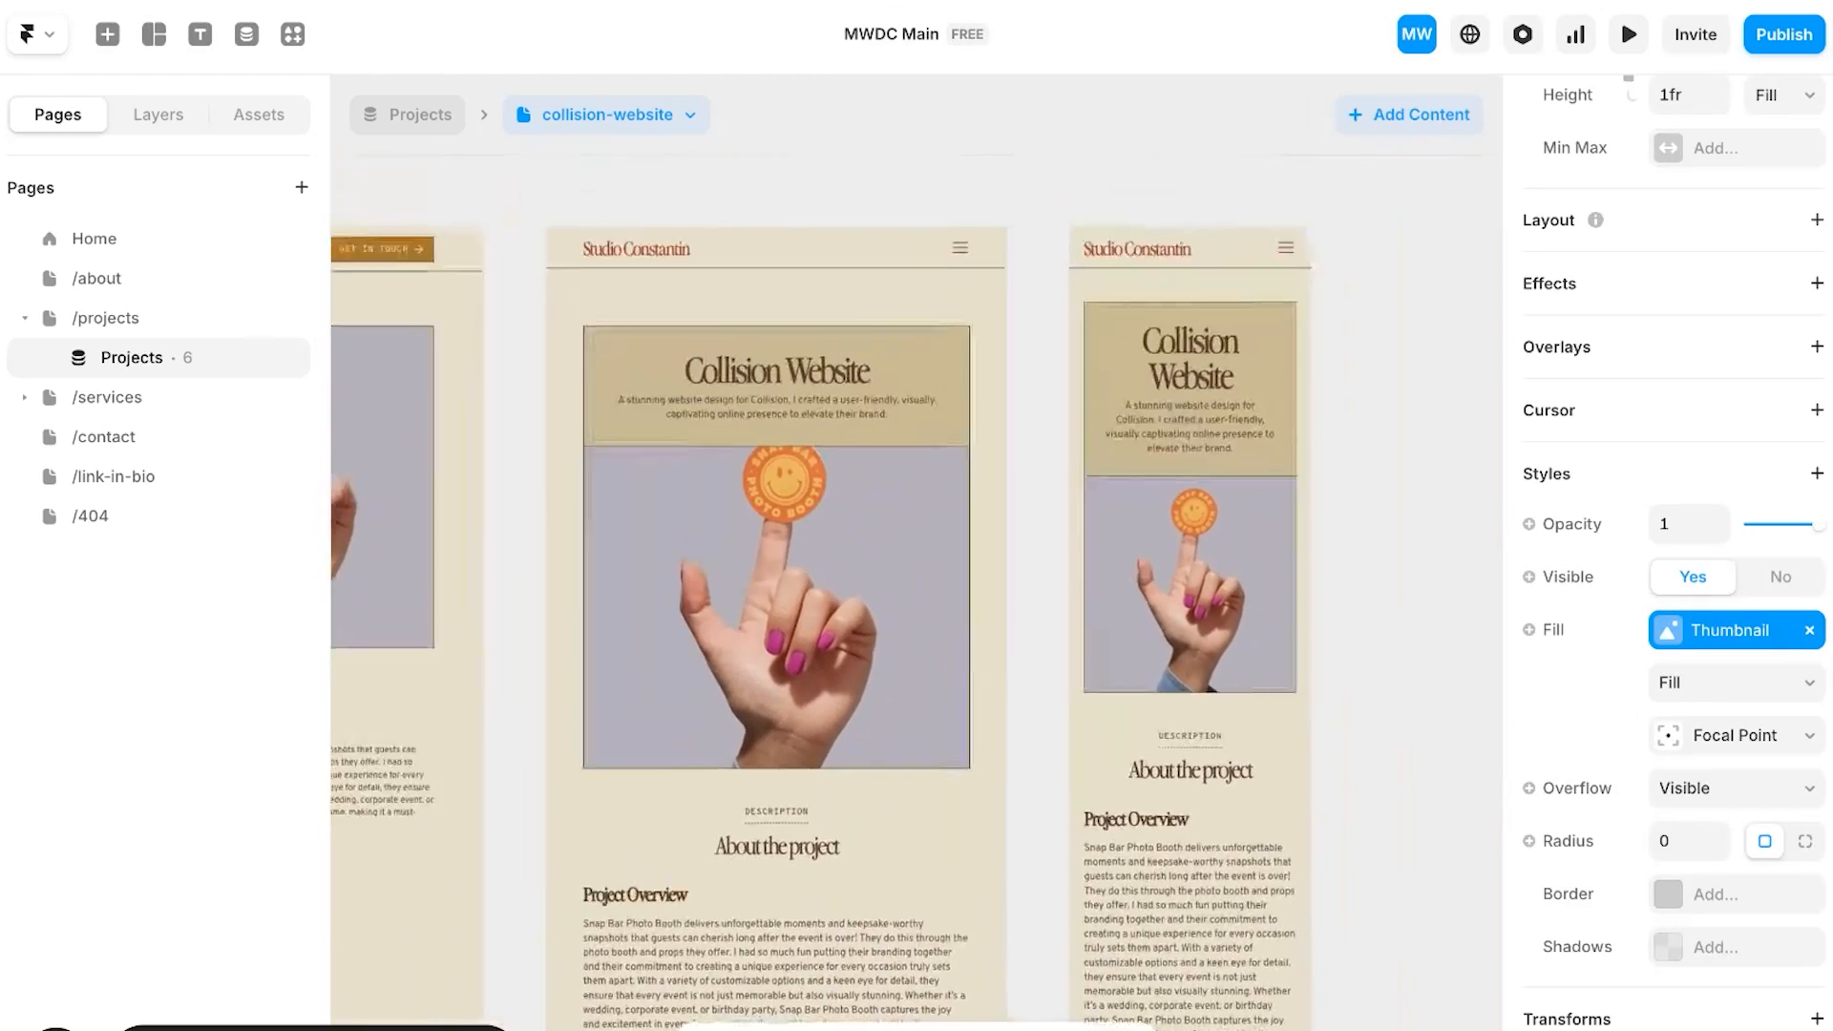
{"action": "scroll", "coordinate": [917, 593], "scroll_direction": "down", "scroll_amount": 5}
{"action": "scroll", "coordinate": [916, 592], "scroll_direction": "left", "scroll_amount": 4}
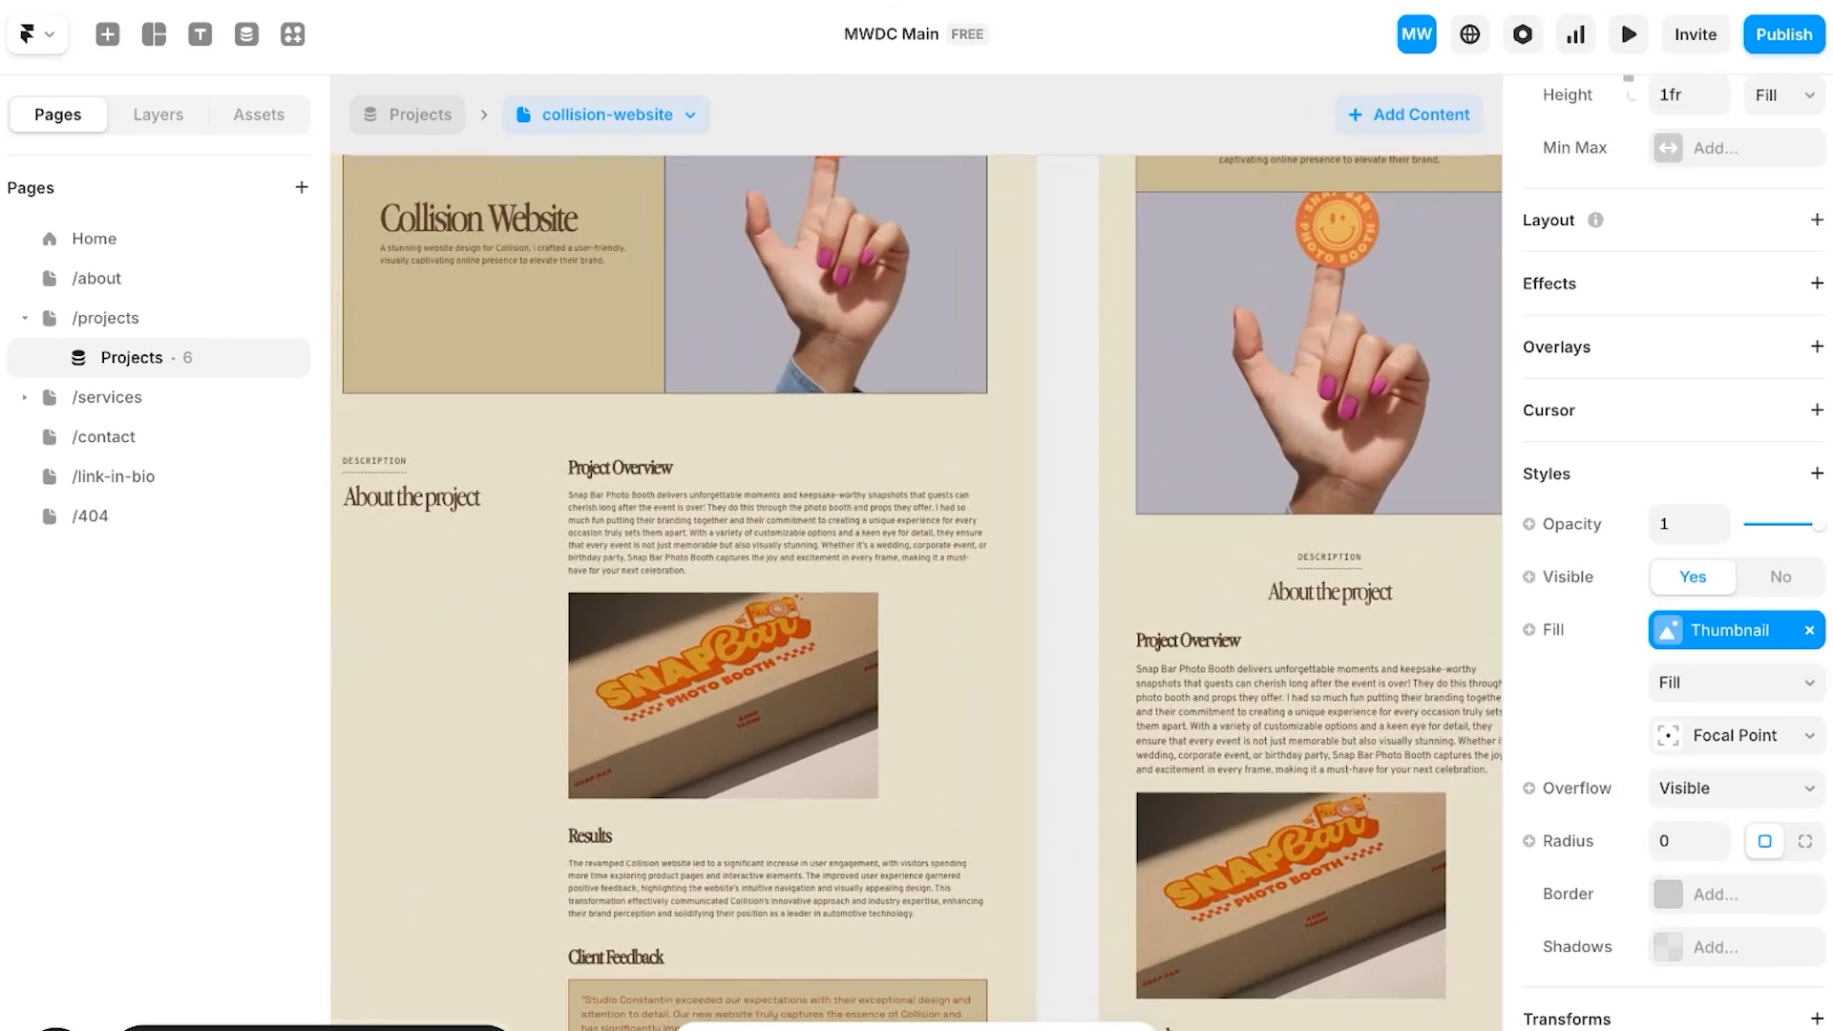
{"action": "scroll", "coordinate": [917, 592], "scroll_direction": "up", "scroll_amount": 3}
{"action": "scroll", "coordinate": [917, 592], "scroll_direction": "down", "scroll_amount": 2}
{"action": "scroll", "coordinate": [917, 592], "scroll_direction": "up", "scroll_amount": 10}
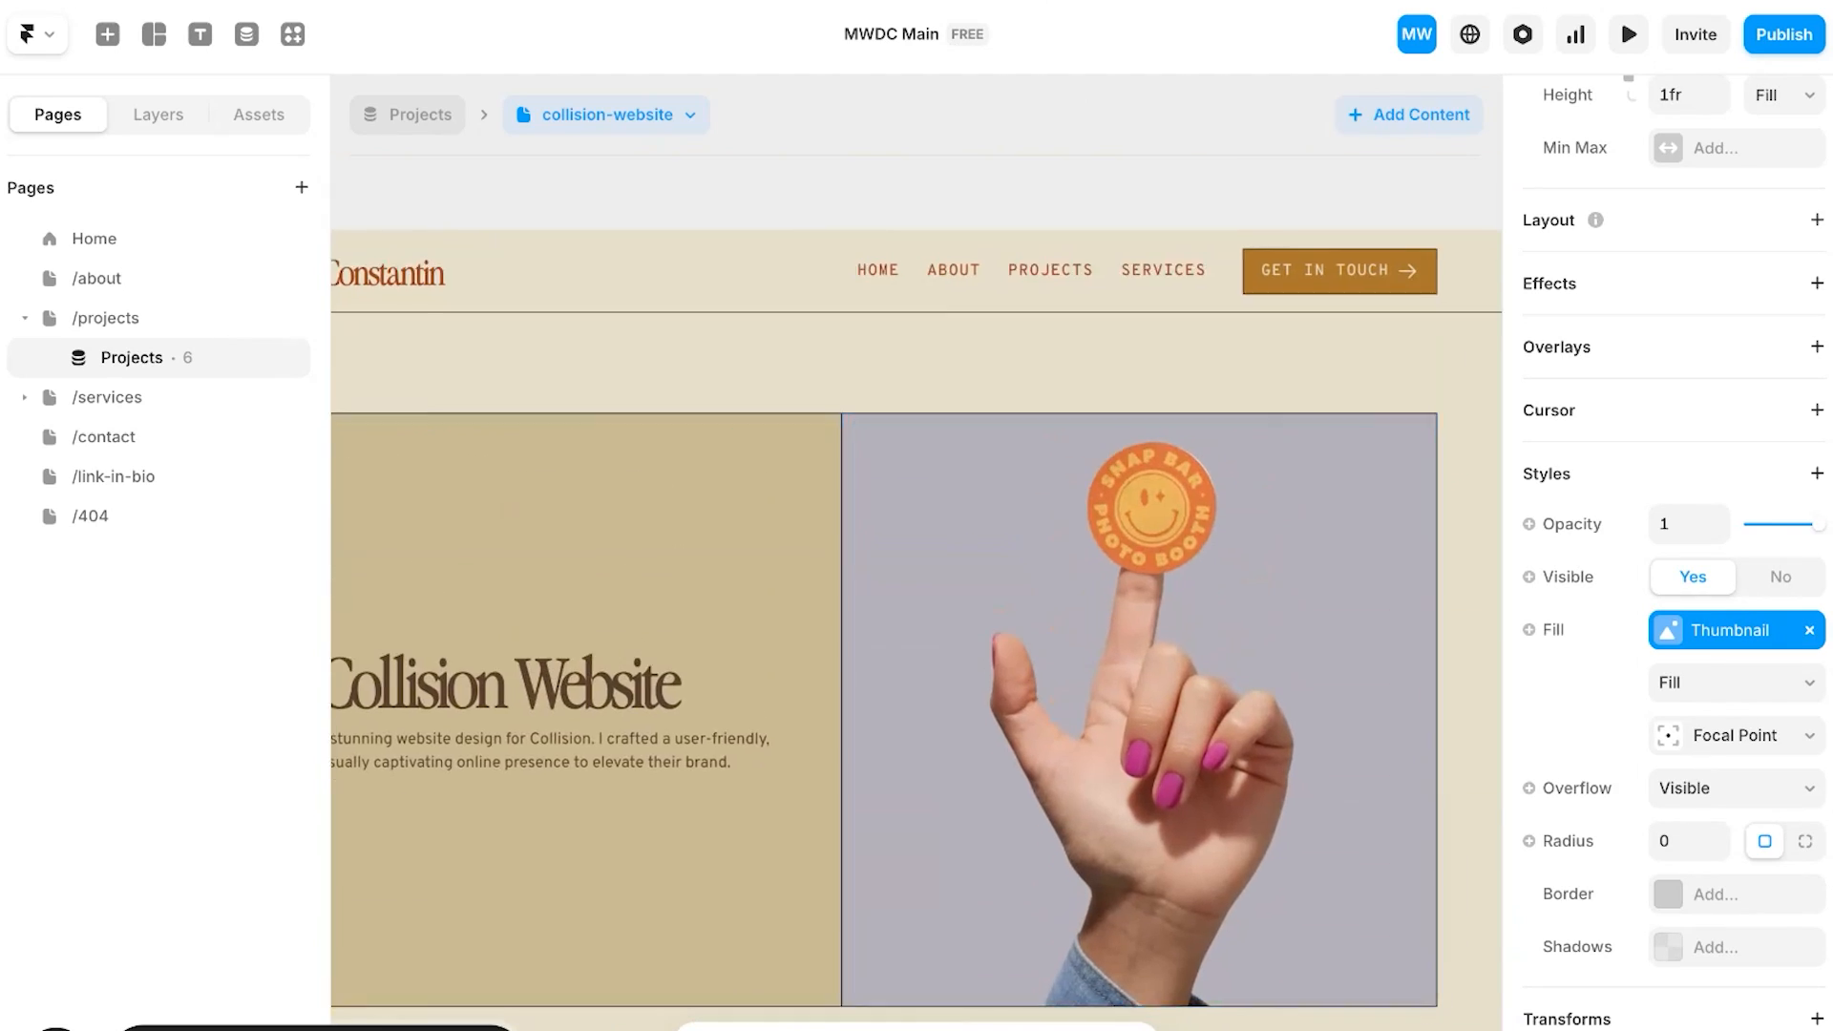
Step: Change the project title of the collision-website item to Snap Bar Photo Booth and close the item
{"action": "scroll", "coordinate": [917, 592], "scroll_direction": "down", "scroll_amount": 4}
{"action": "scroll", "coordinate": [917, 592], "scroll_direction": "left", "scroll_amount": 2}
{"action": "double_click", "coordinate": [775, 371]}
{"action": "triple_click", "coordinate": [1084, 175]}
{"action": "type", "text": "Snap Bar Photo Booth"}
{"action": "scroll", "coordinate": [1423, 286], "scroll_direction": "down", "scroll_amount": 2}
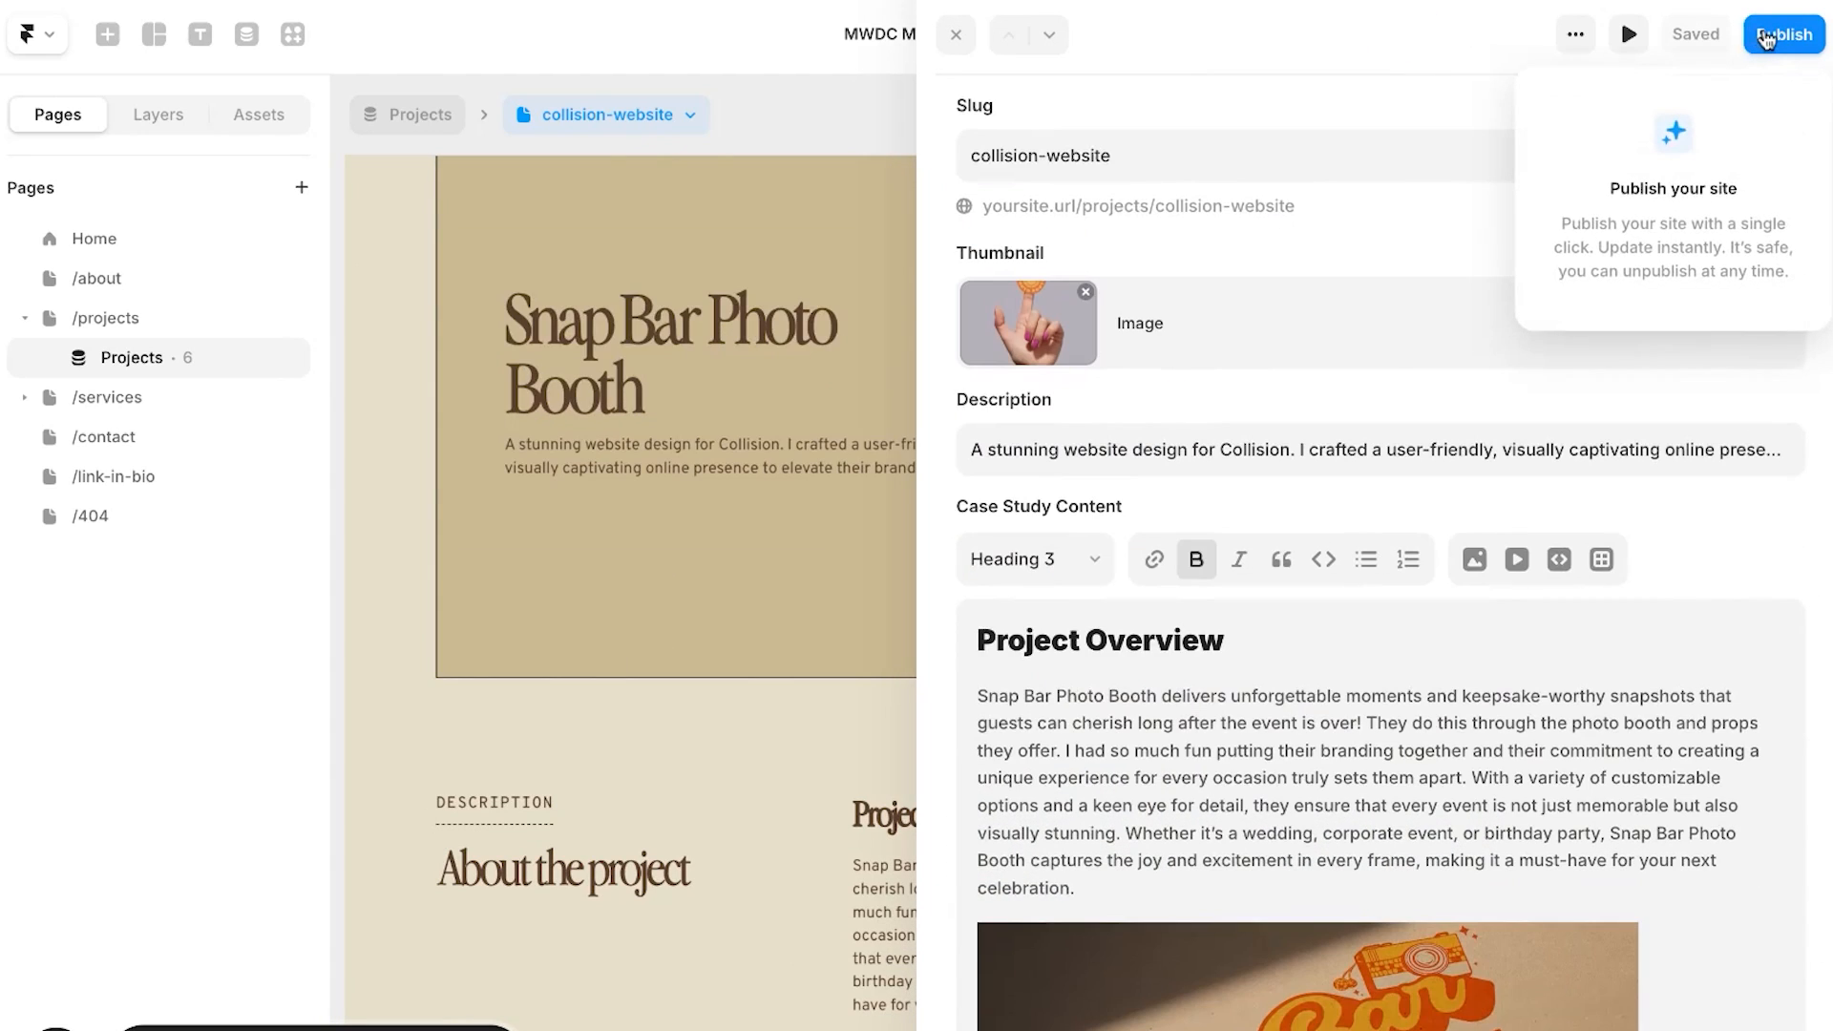
{"action": "left_click", "coordinate": [734, 315]}
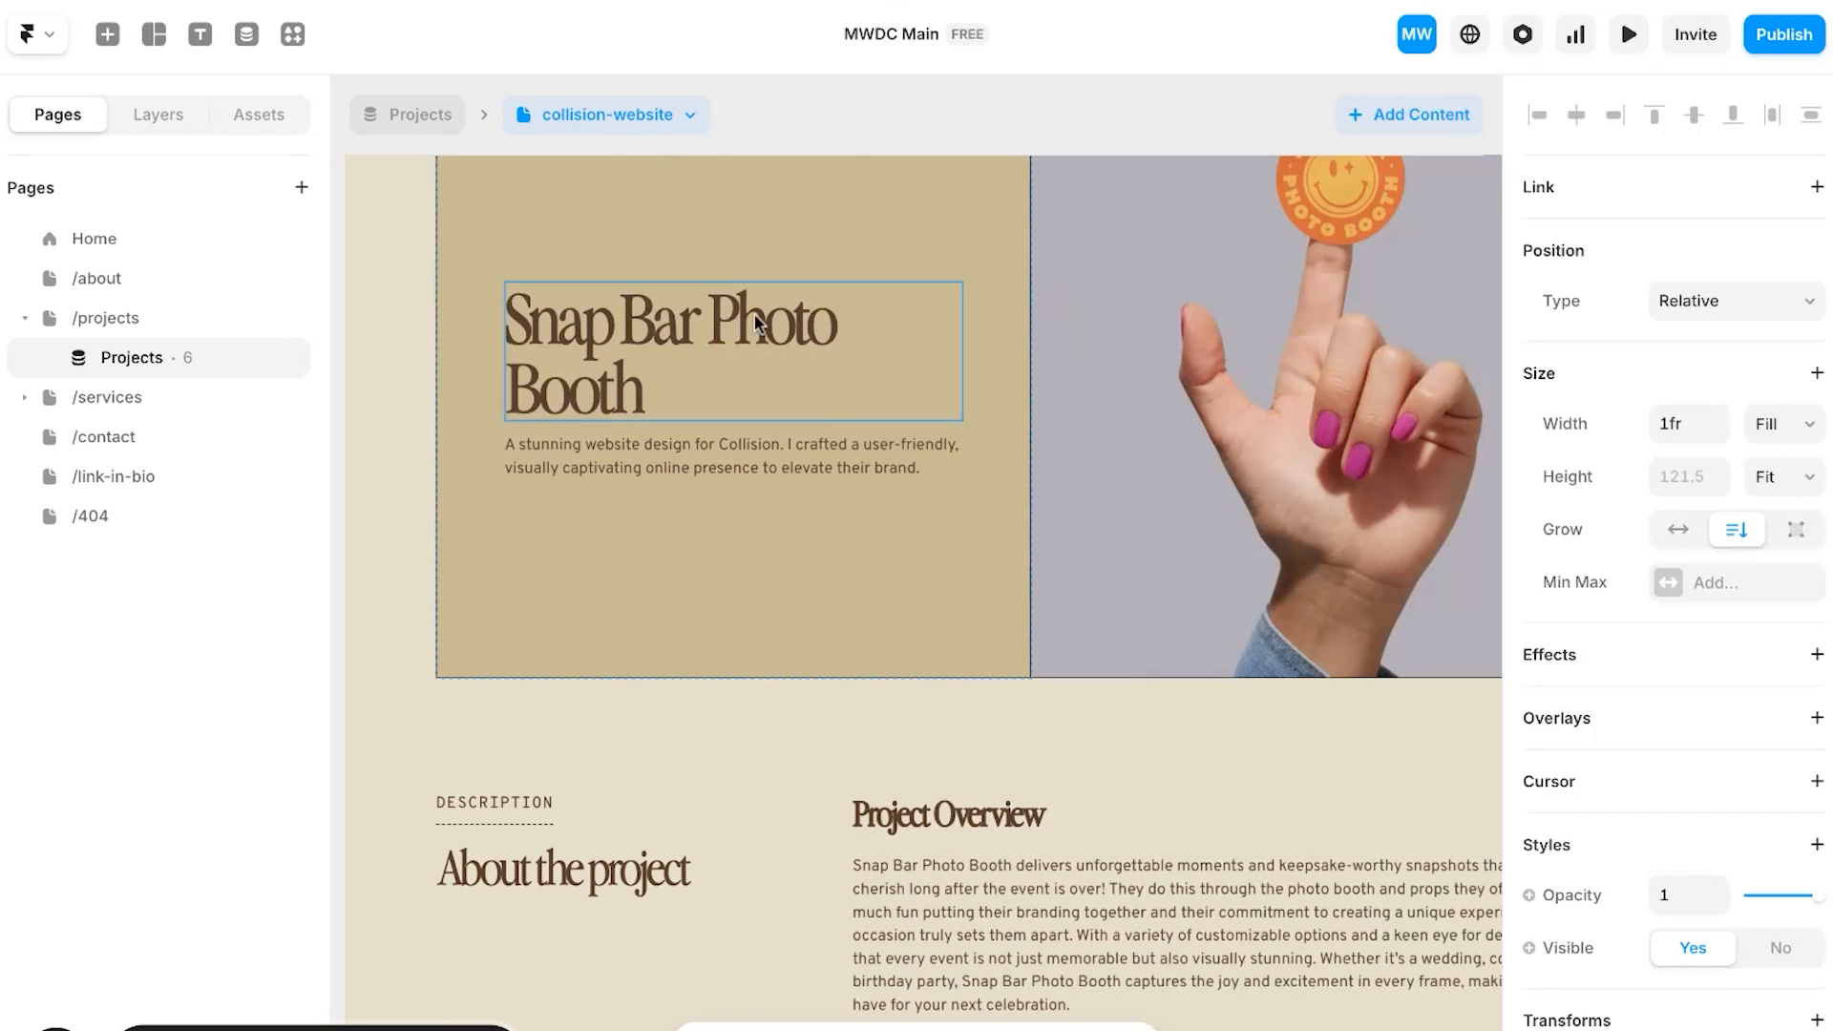
Step: Select the whole Hero Section that holds the project title column and the thumbnail image
{"action": "left_click", "coordinate": [966, 352]}
{"action": "left_click", "coordinate": [897, 365]}
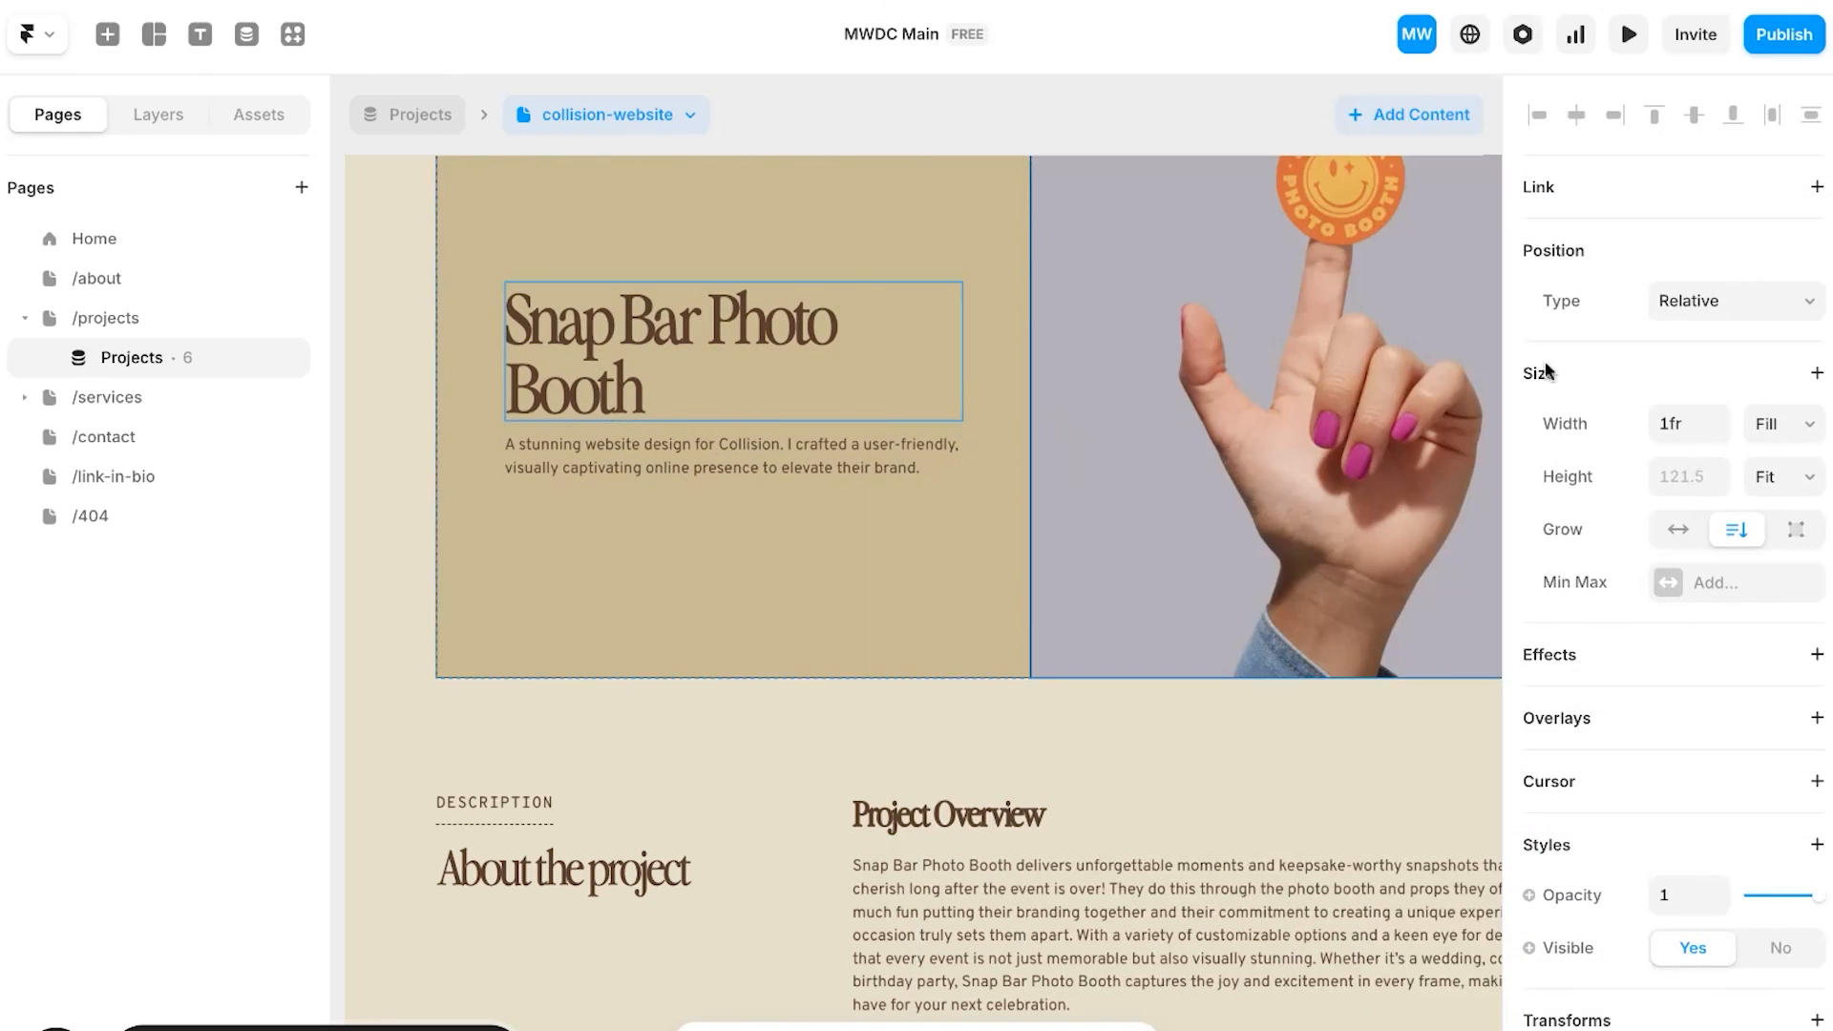
{"action": "scroll", "coordinate": [825, 799], "scroll_direction": "down", "scroll_amount": 1}
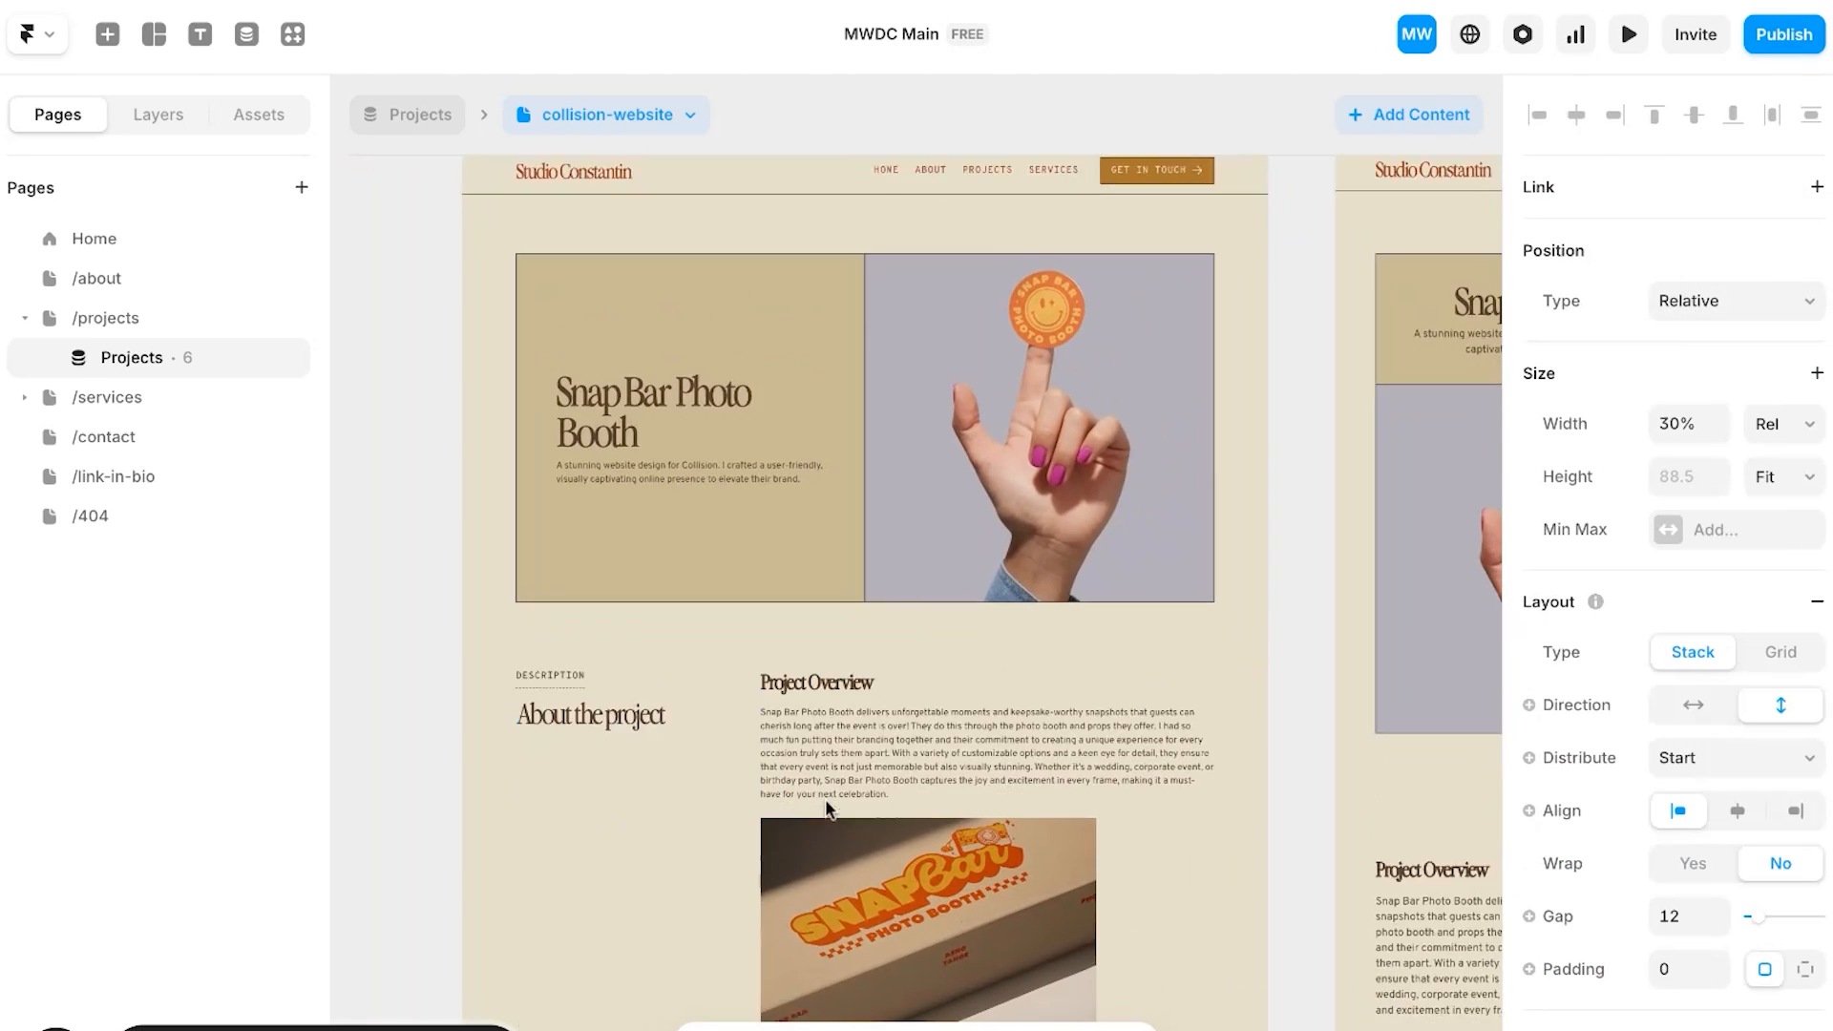
{"action": "scroll", "coordinate": [825, 798], "scroll_direction": "down", "scroll_amount": 2}
{"action": "left_click", "coordinate": [1037, 320]}
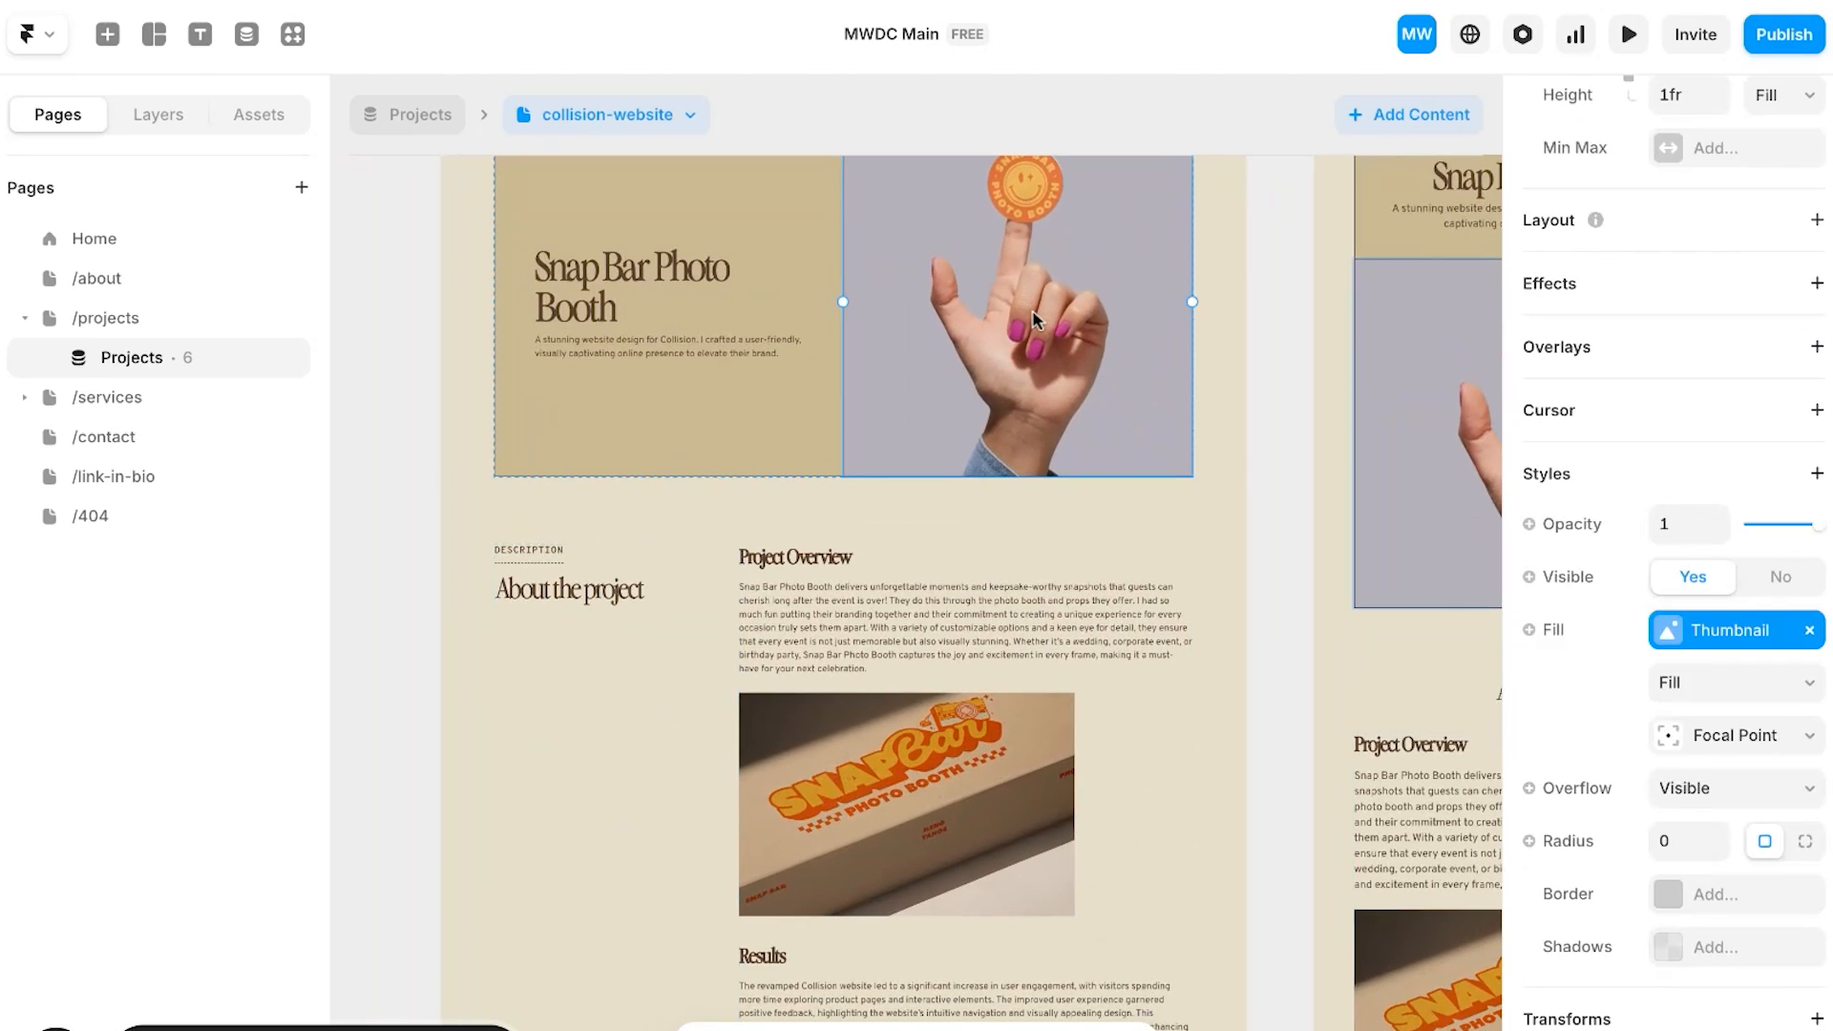
{"action": "scroll", "coordinate": [1016, 302], "scroll_direction": "up", "scroll_amount": 2}
{"action": "left_click", "coordinate": [794, 277]}
{"action": "left_click", "coordinate": [932, 264], "text": "shift"}
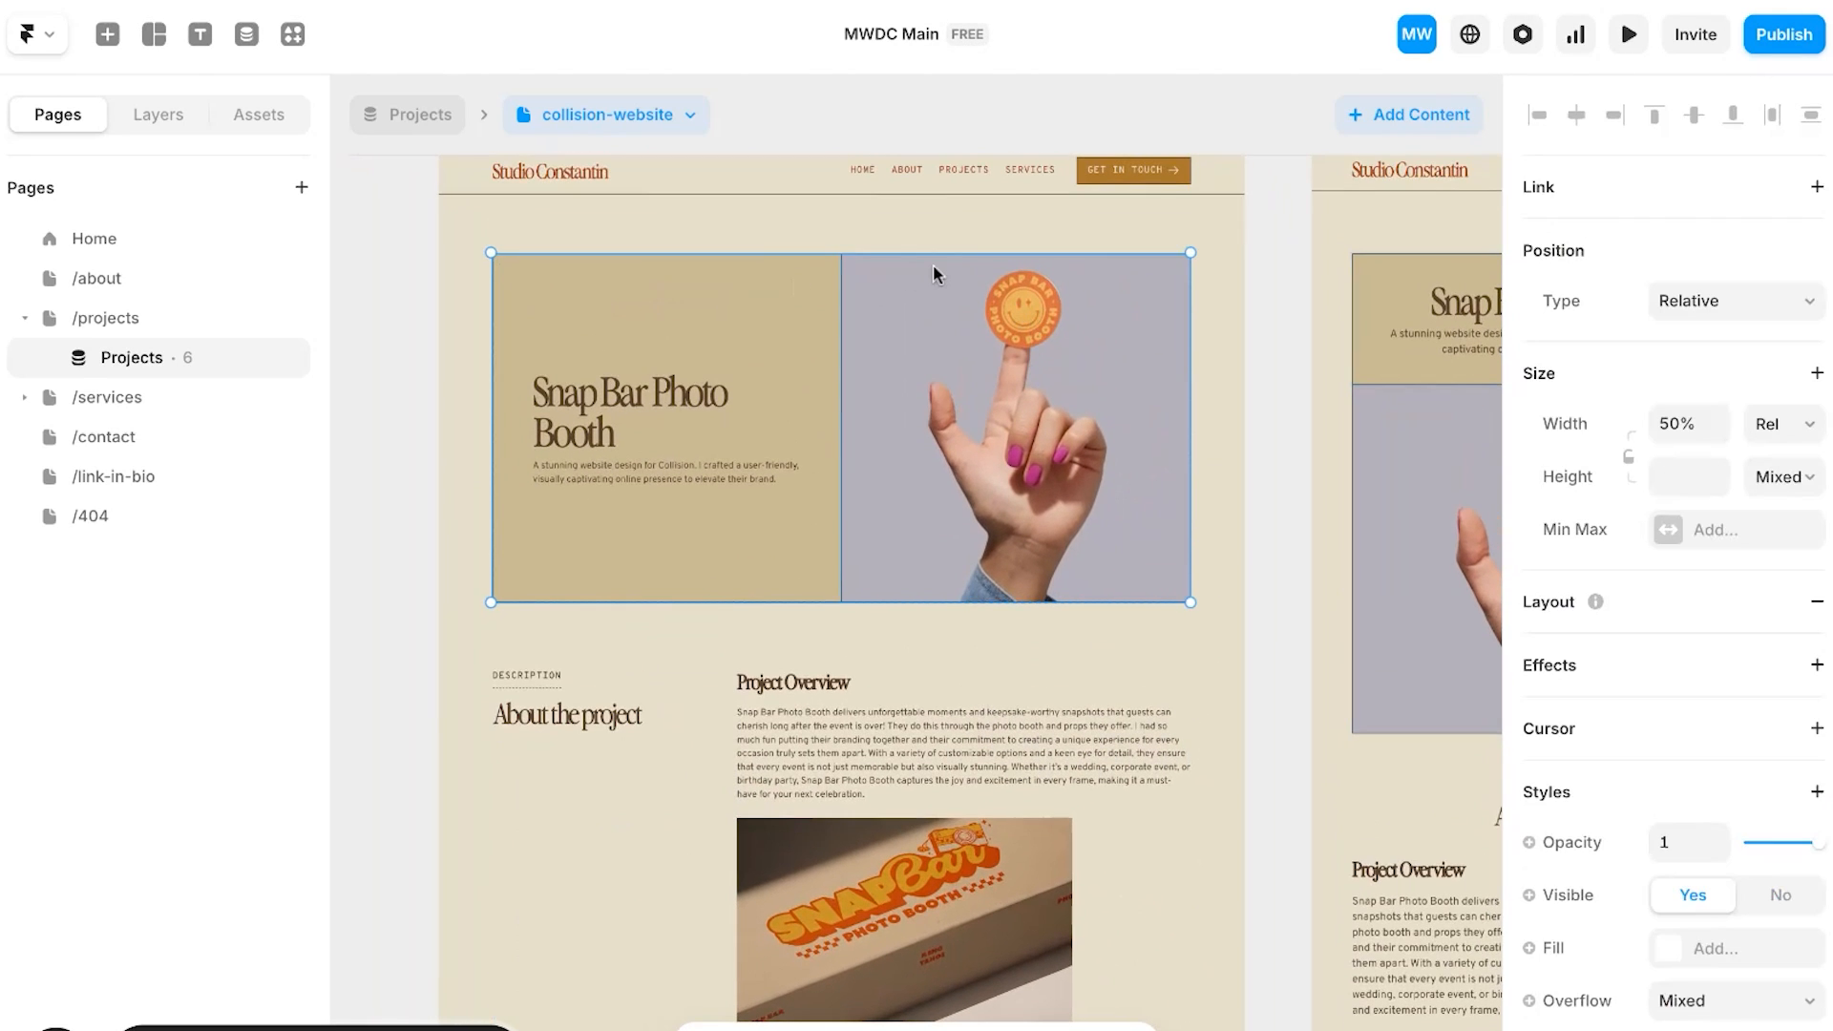
{"action": "left_click", "coordinate": [159, 115]}
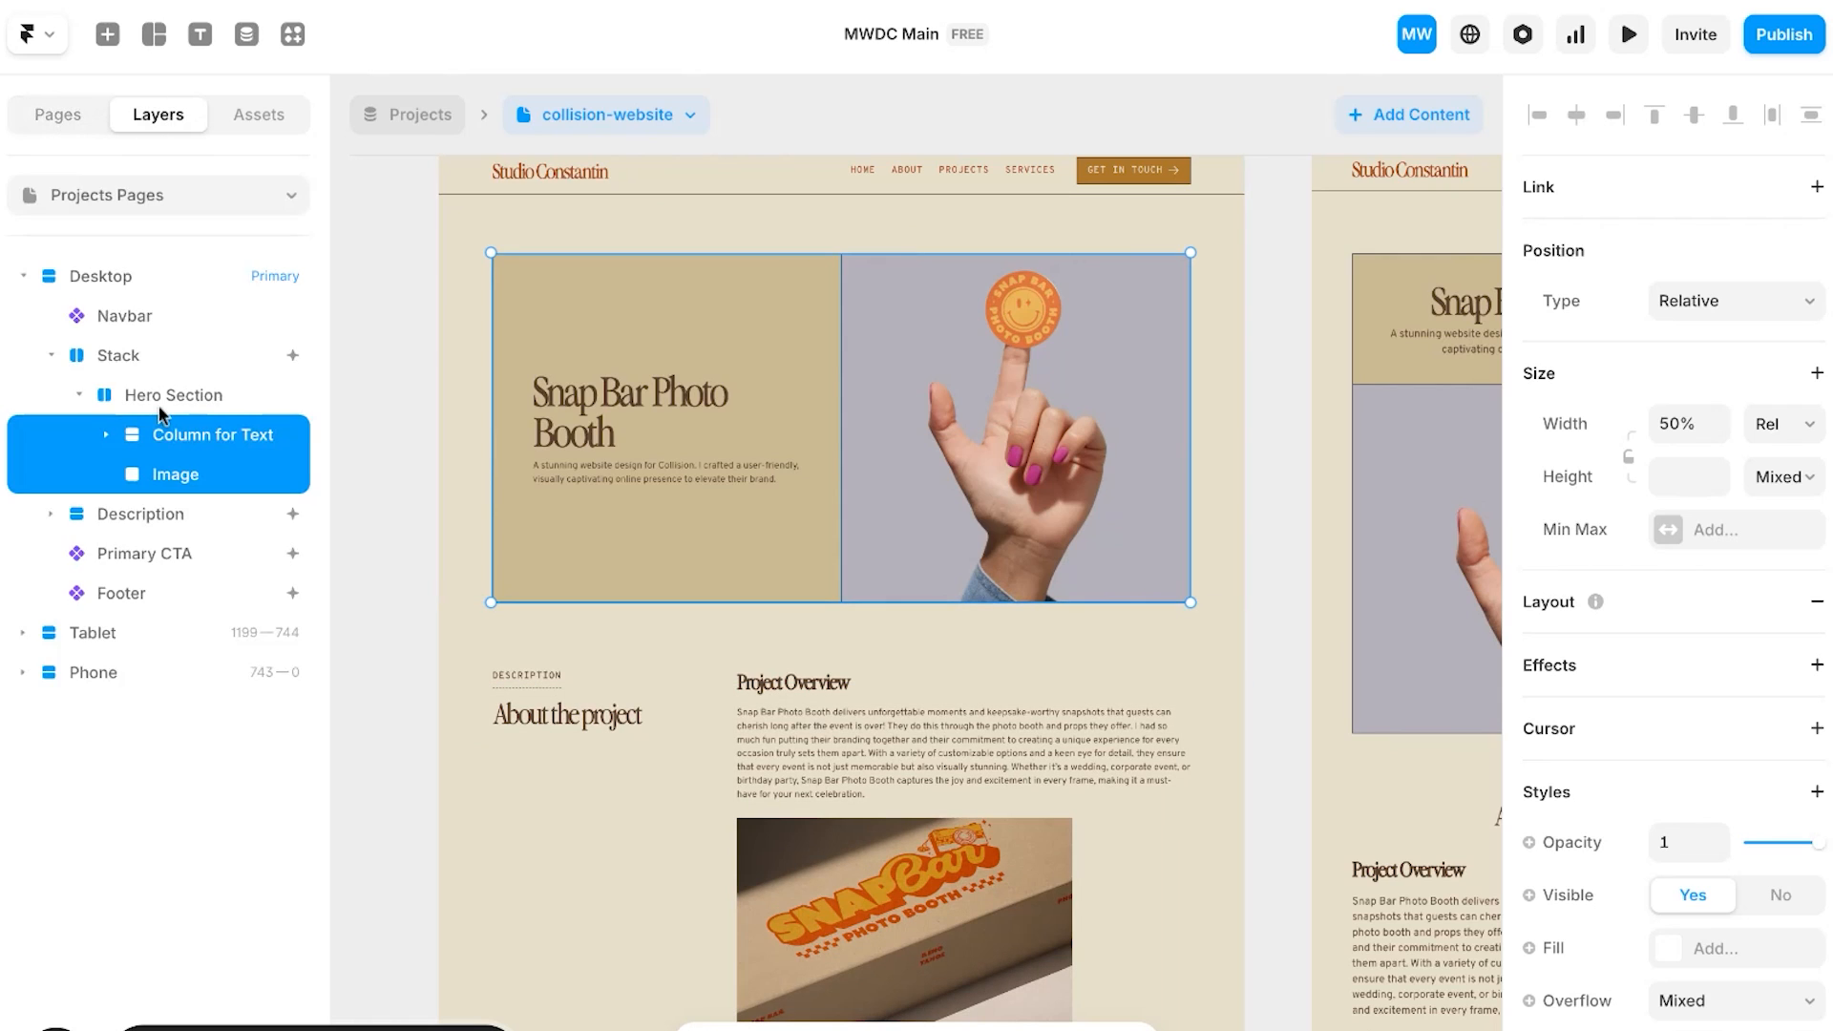
{"action": "left_click", "coordinate": [173, 395]}
Step: Add a Scroll Animation effect to the Hero Section
{"action": "scroll", "coordinate": [1589, 267], "scroll_direction": "down", "scroll_amount": 10}
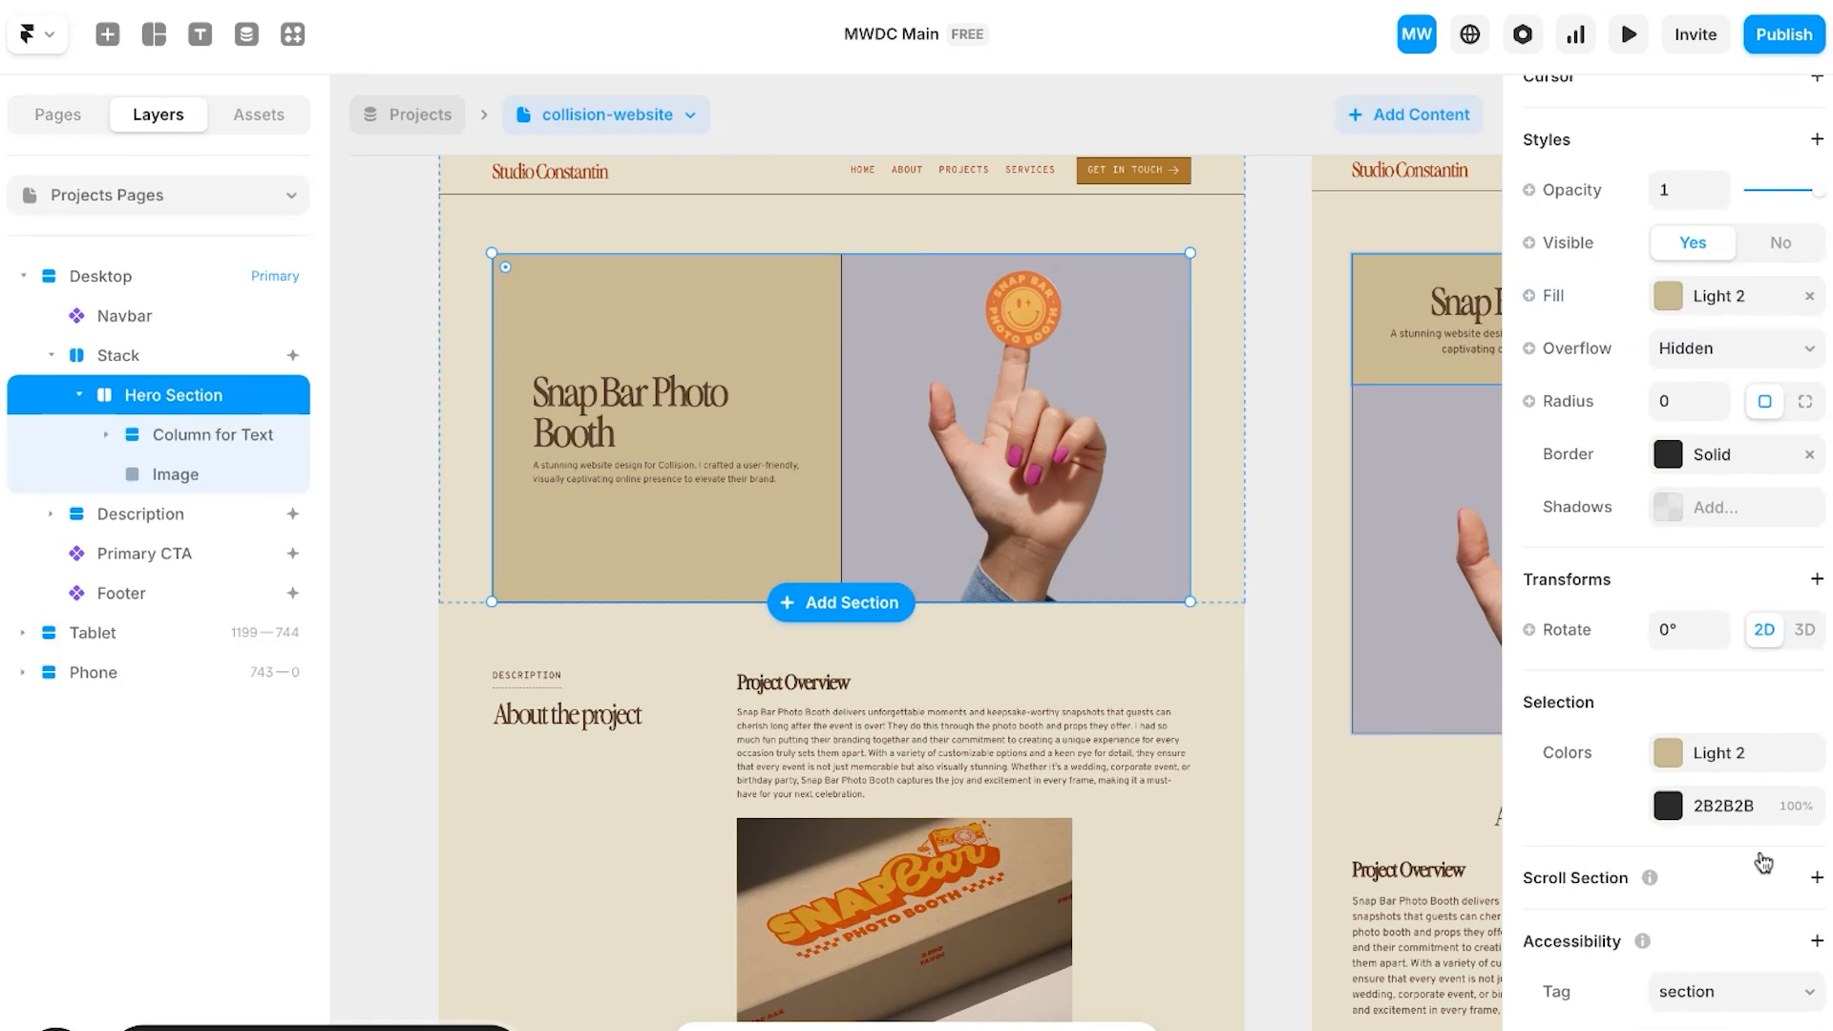
{"action": "left_click", "coordinate": [1755, 881]}
{"action": "left_click", "coordinate": [1553, 622]}
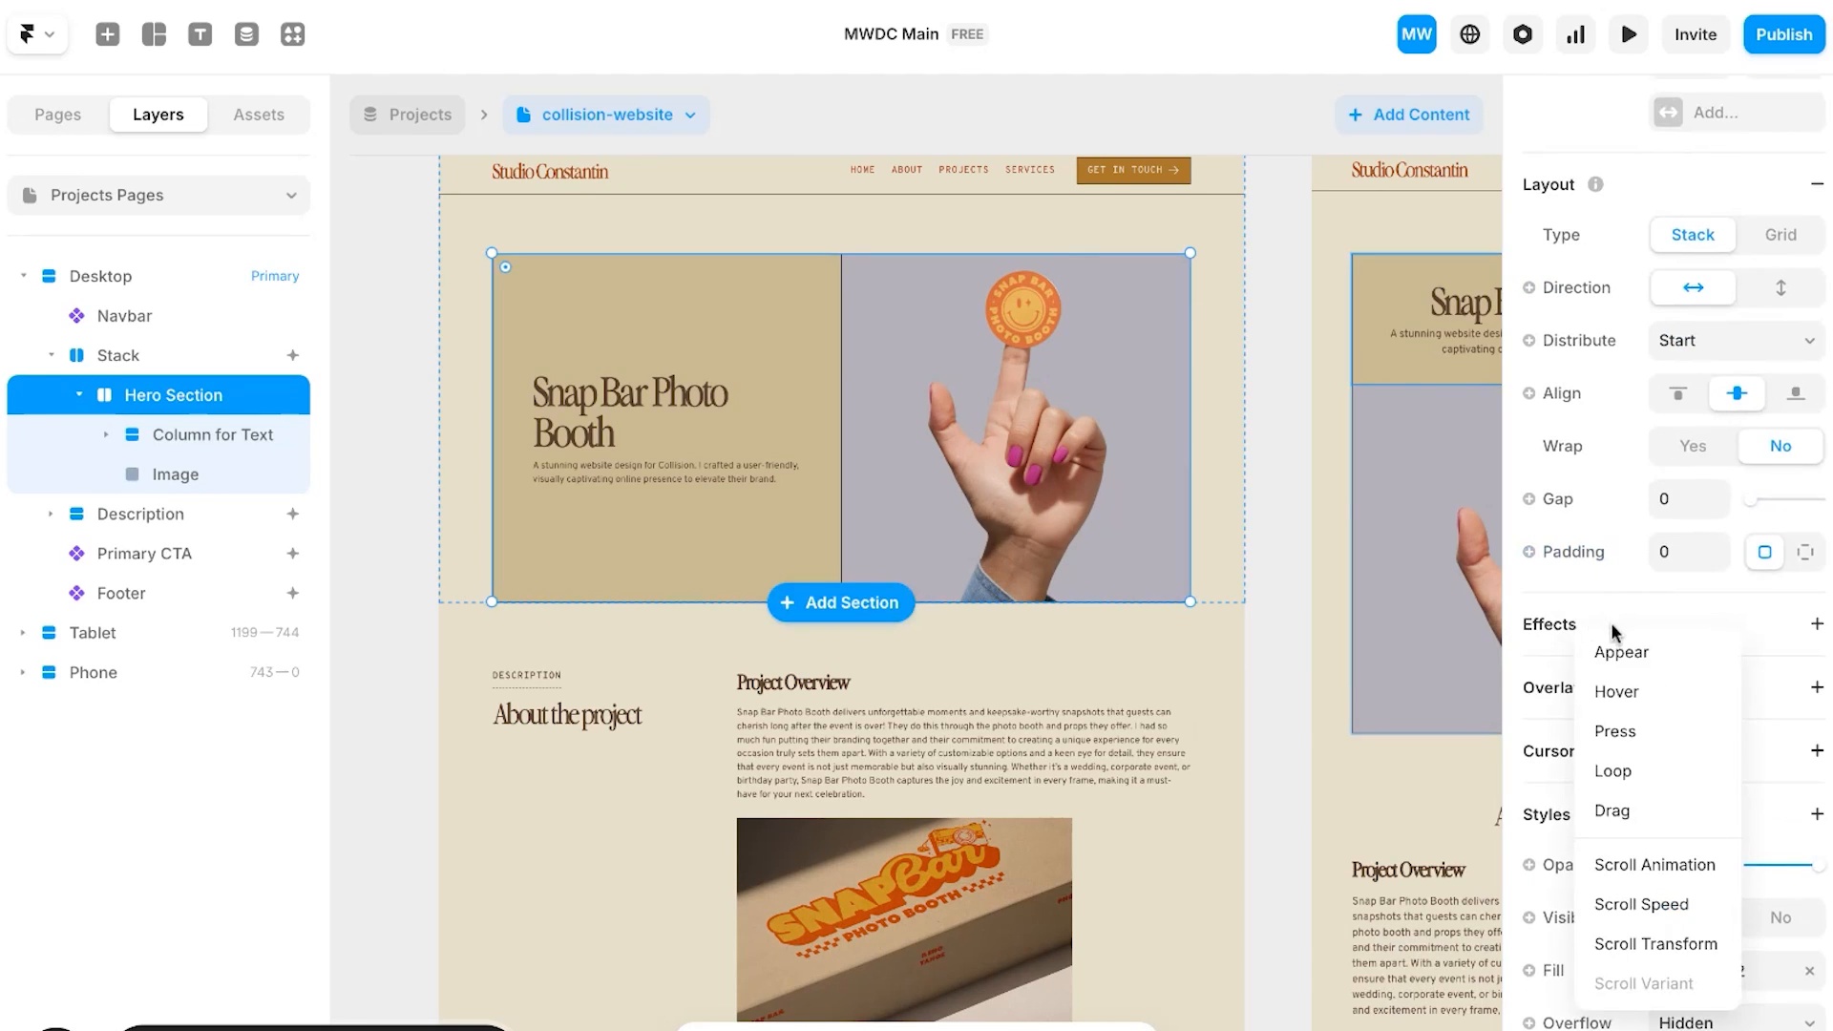
{"action": "left_click", "coordinate": [1659, 865]}
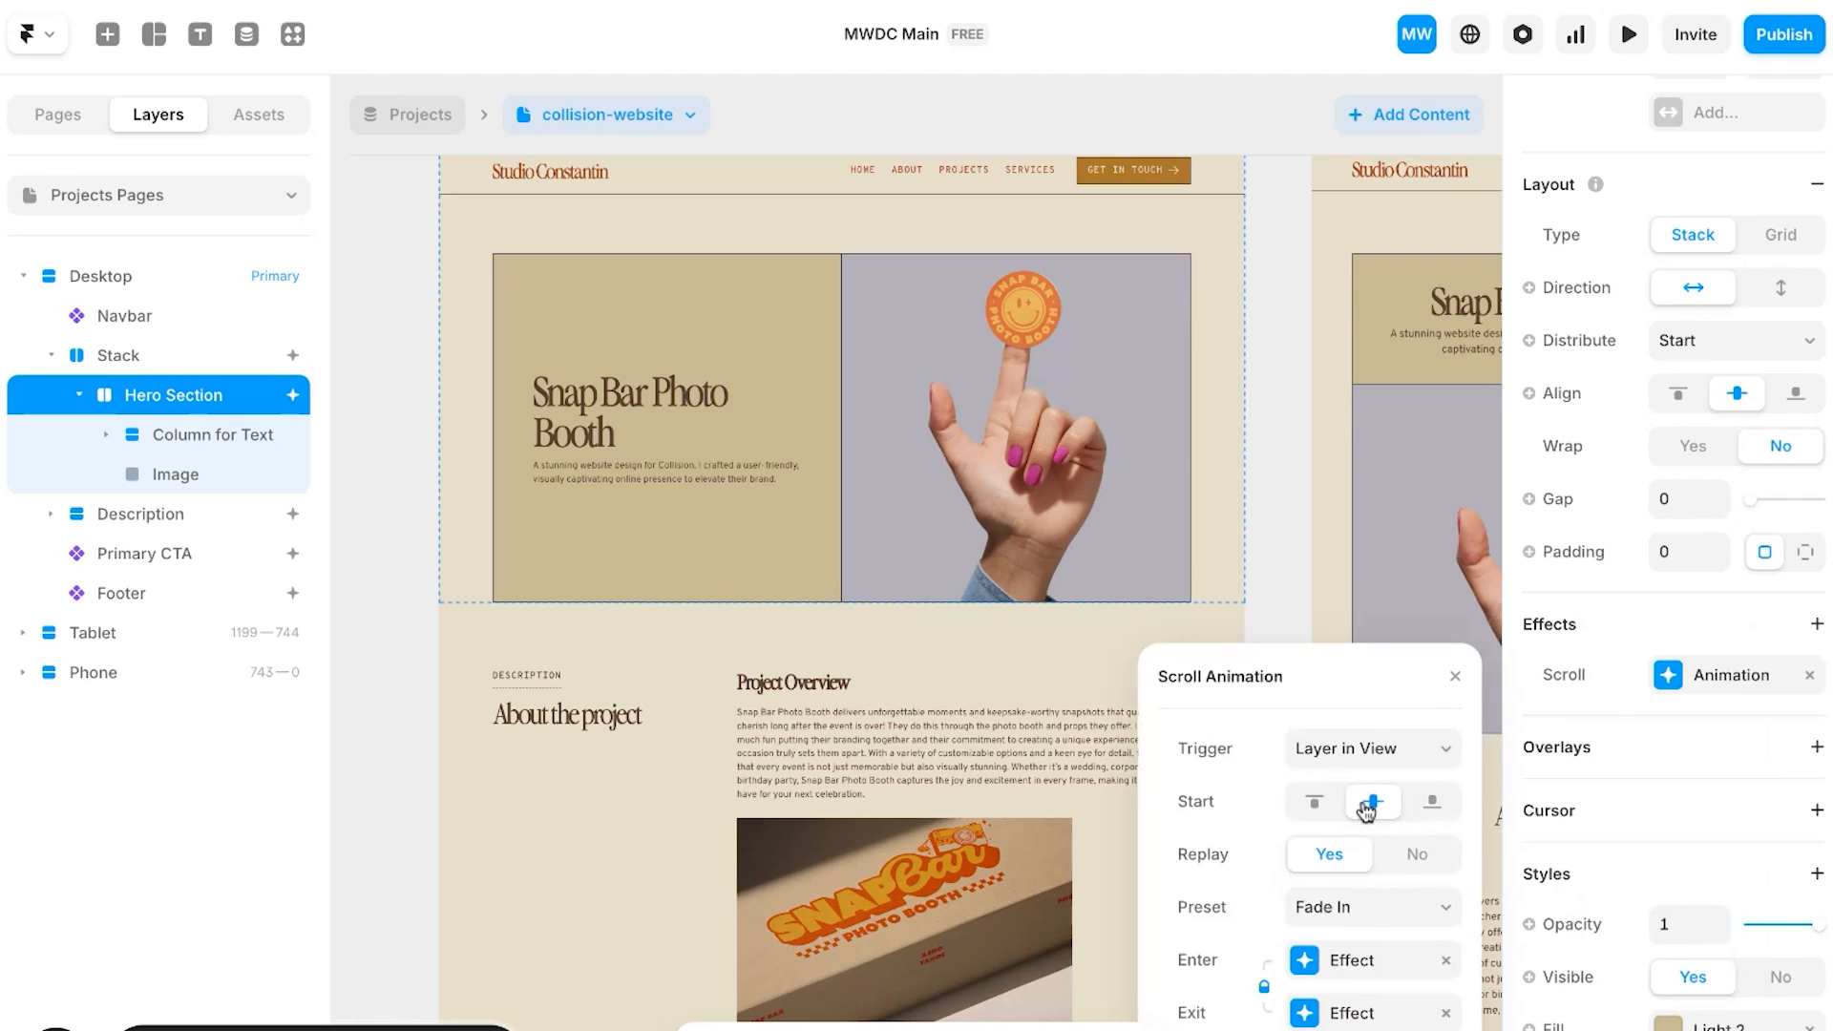
Step: Try the Section in View trigger with the Fade In preset for the hero's scroll animation and preview the page
{"action": "left_click", "coordinate": [1394, 749]}
{"action": "left_click", "coordinate": [1401, 767]}
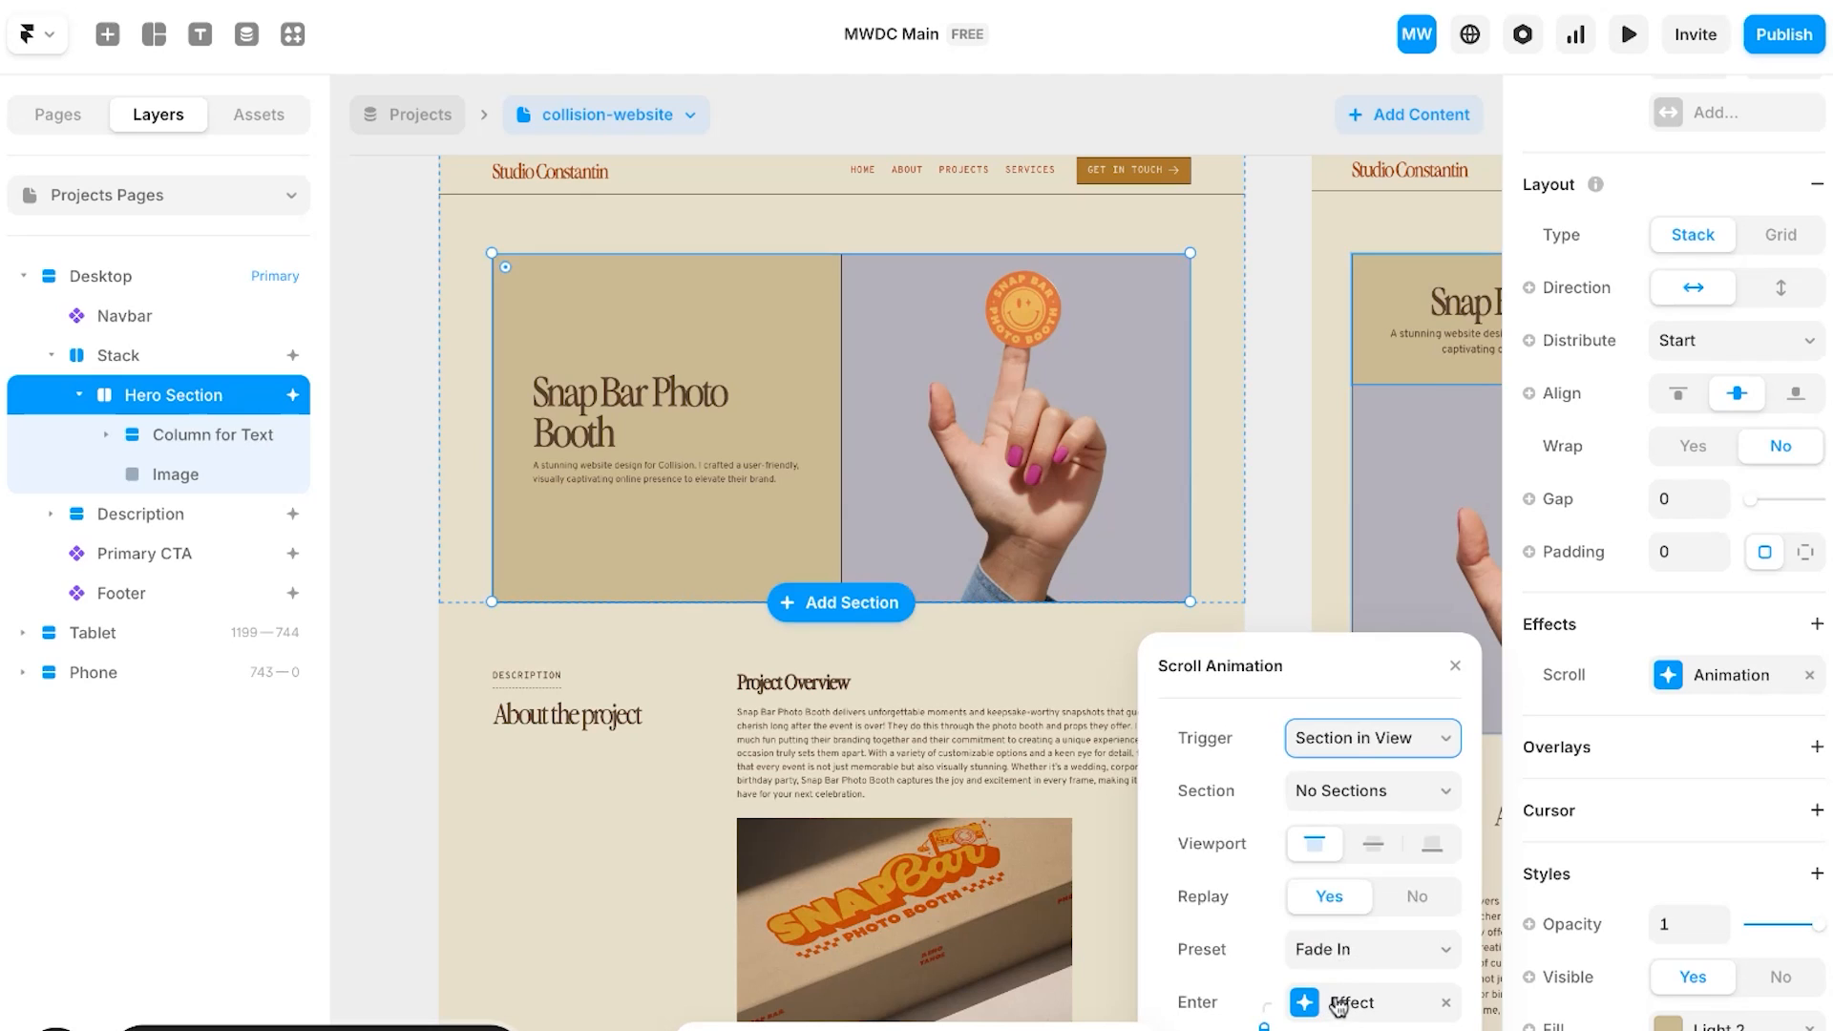
{"action": "left_click", "coordinate": [1338, 963]}
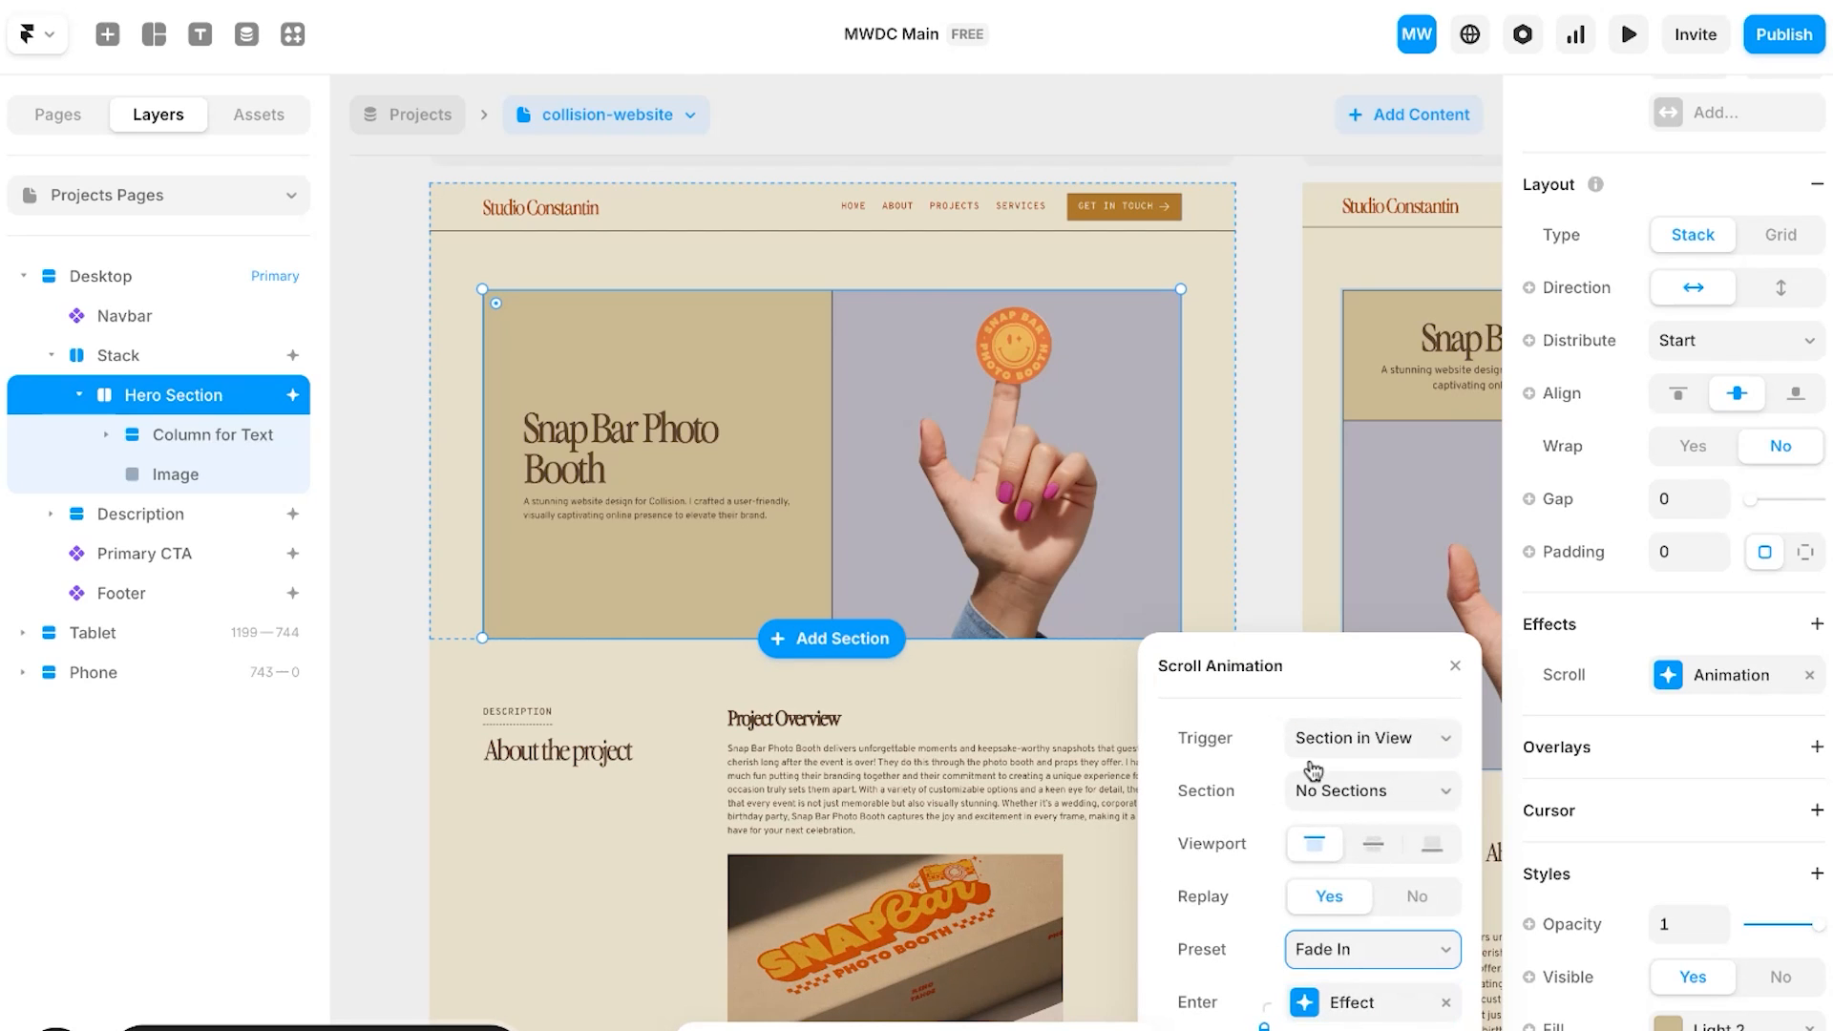
{"action": "left_click", "coordinate": [1455, 666]}
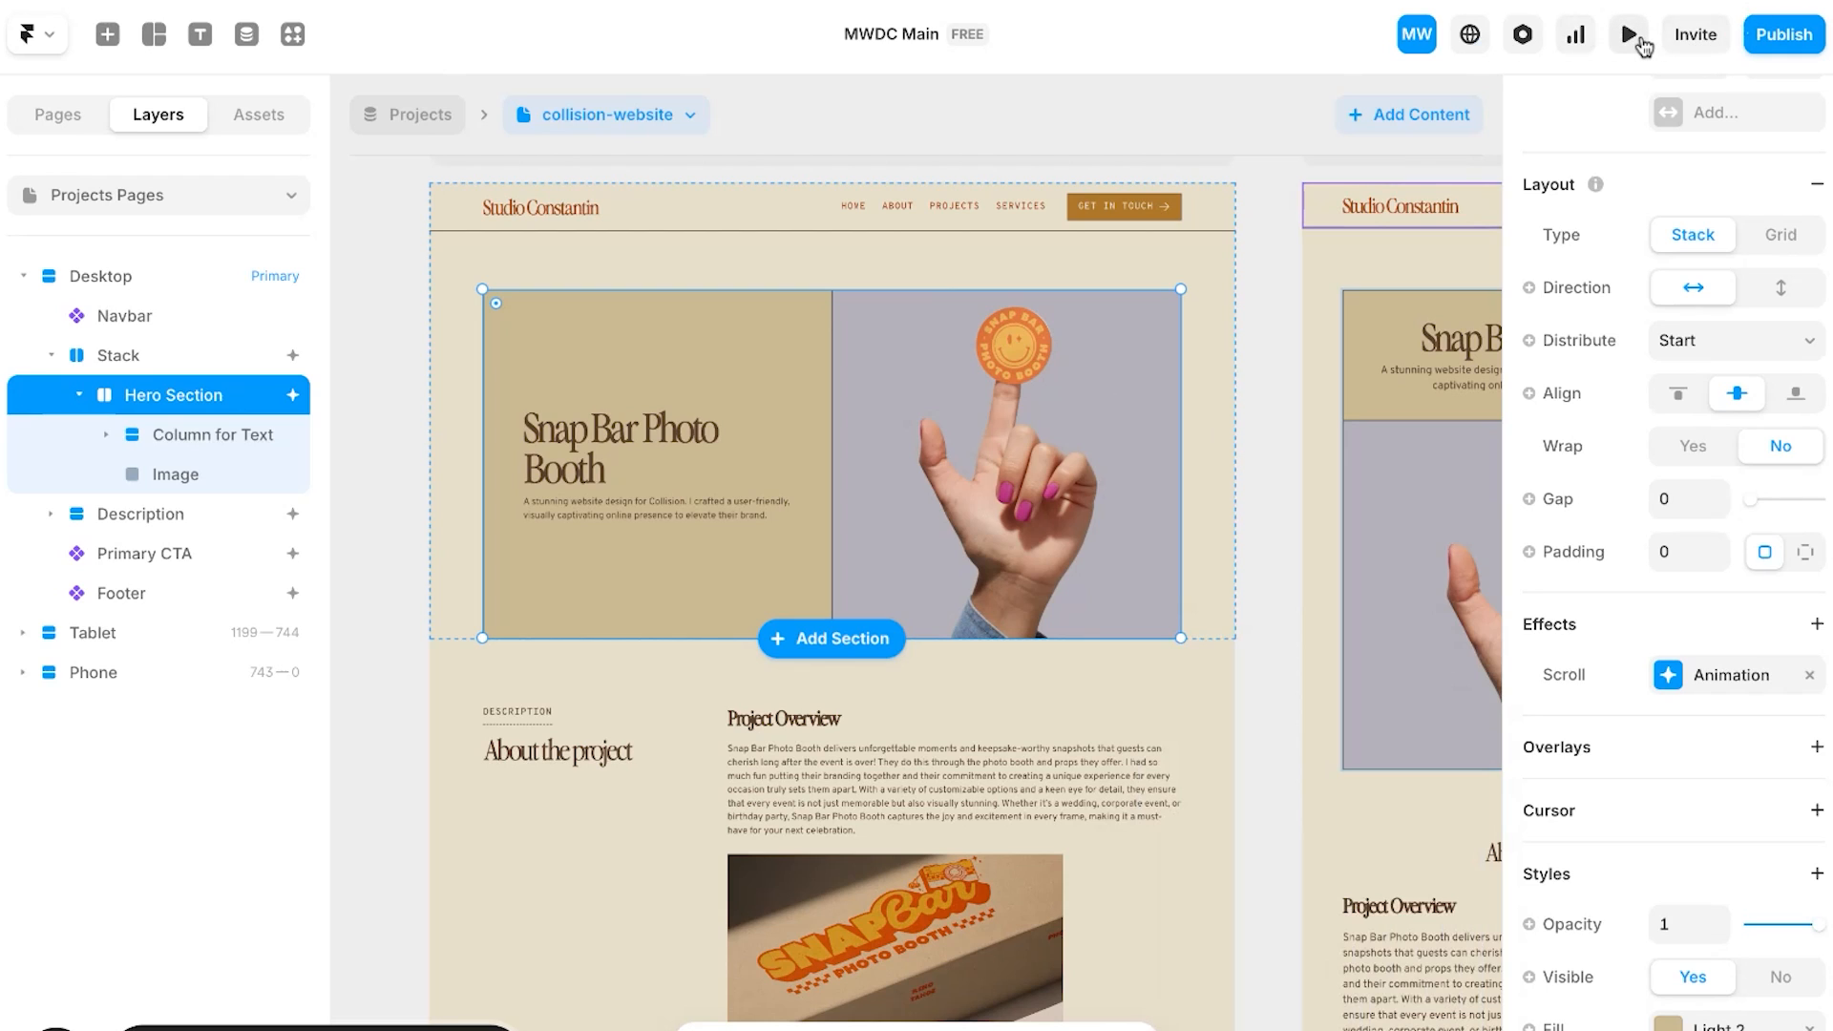
{"action": "left_click", "coordinate": [1632, 38]}
{"action": "scroll", "coordinate": [1604, 405], "scroll_direction": "down", "scroll_amount": 3}
{"action": "scroll", "coordinate": [1605, 405], "scroll_direction": "up", "scroll_amount": 3}
{"action": "left_click", "coordinate": [31, 29]}
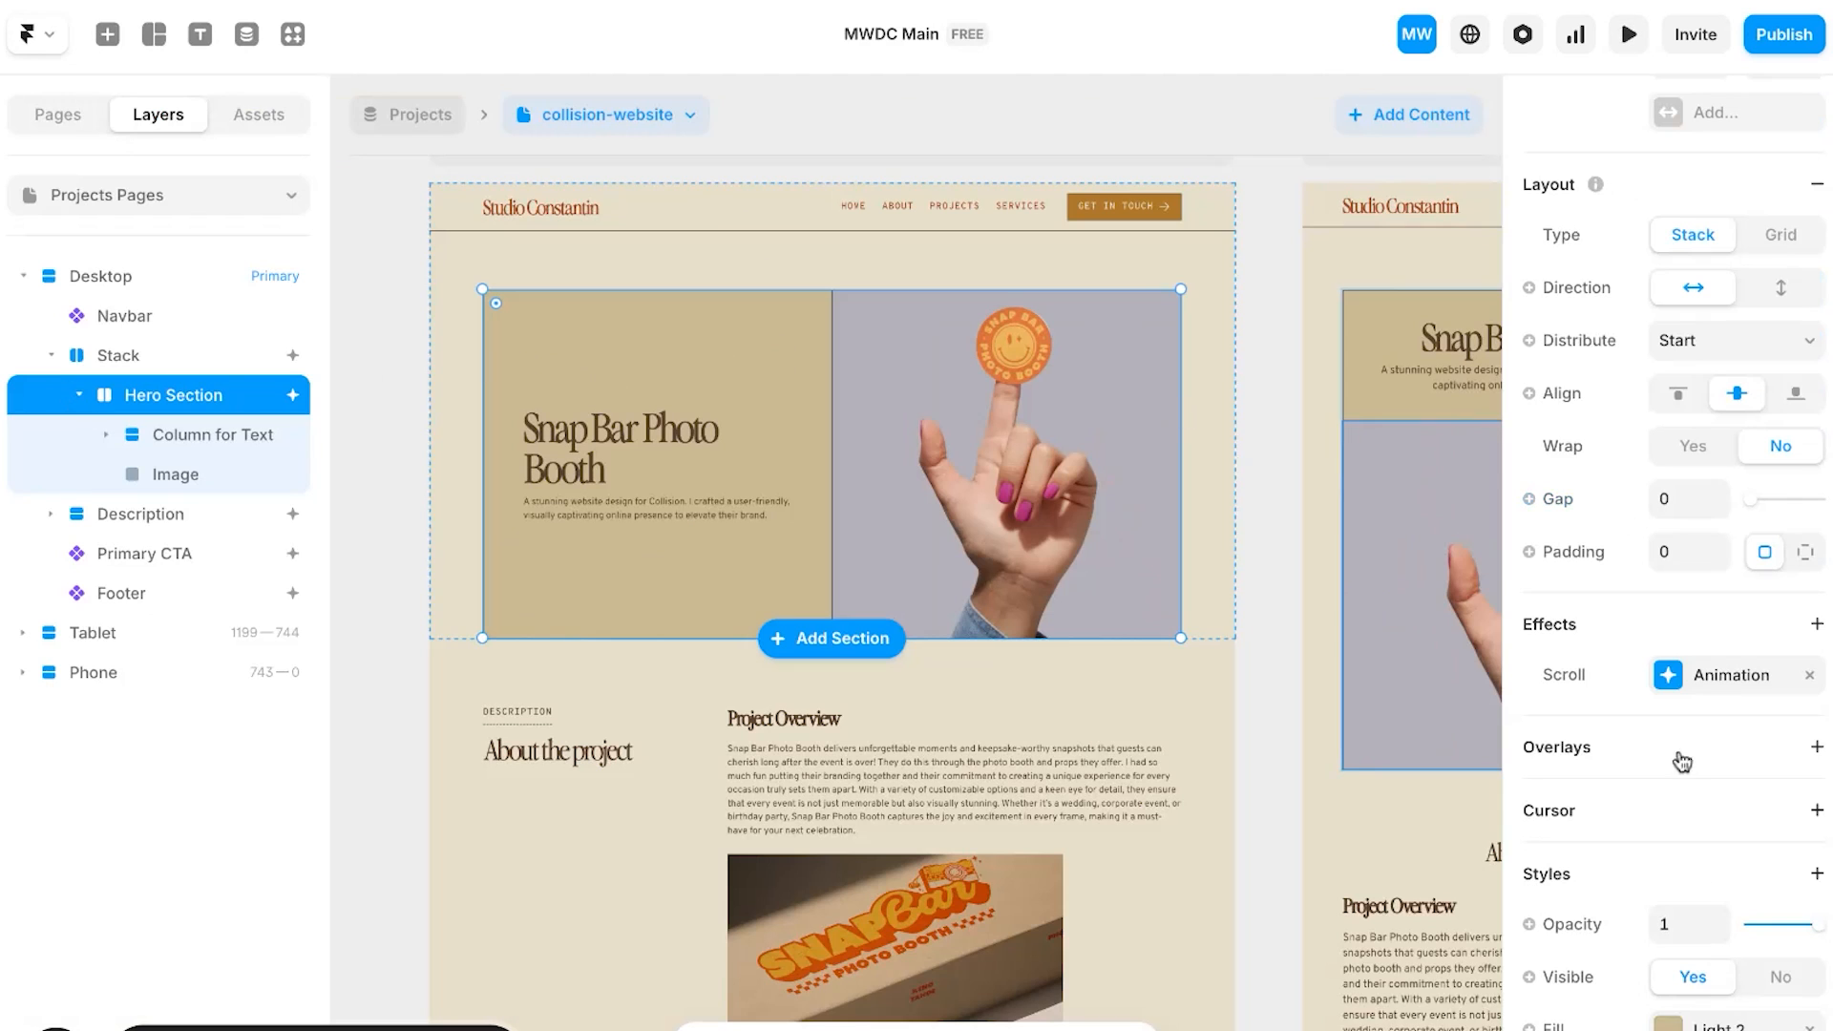
Step: Set the hero's scroll animation trigger to On Scroll in the Down direction and preview the project page
{"action": "left_click", "coordinate": [1700, 680]}
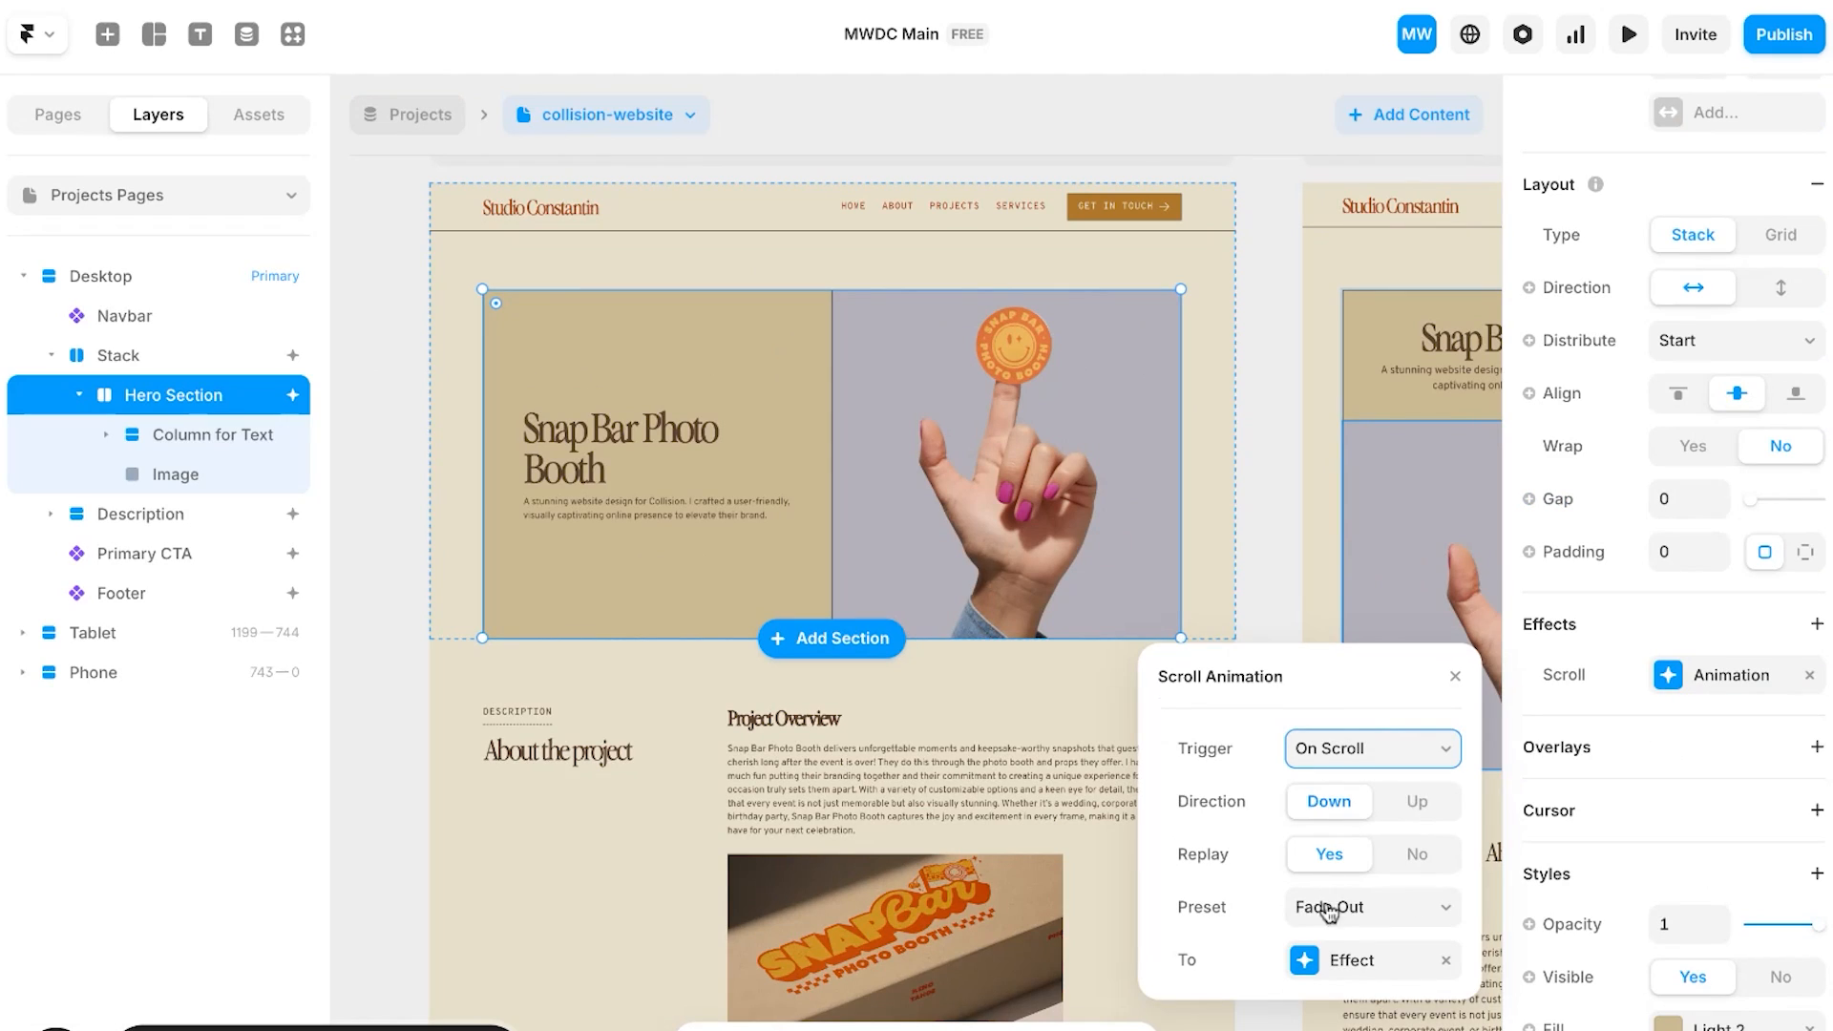
{"action": "left_click", "coordinate": [1455, 677]}
{"action": "left_click", "coordinate": [1628, 34]}
{"action": "scroll", "coordinate": [1159, 563], "scroll_direction": "down", "scroll_amount": 15}
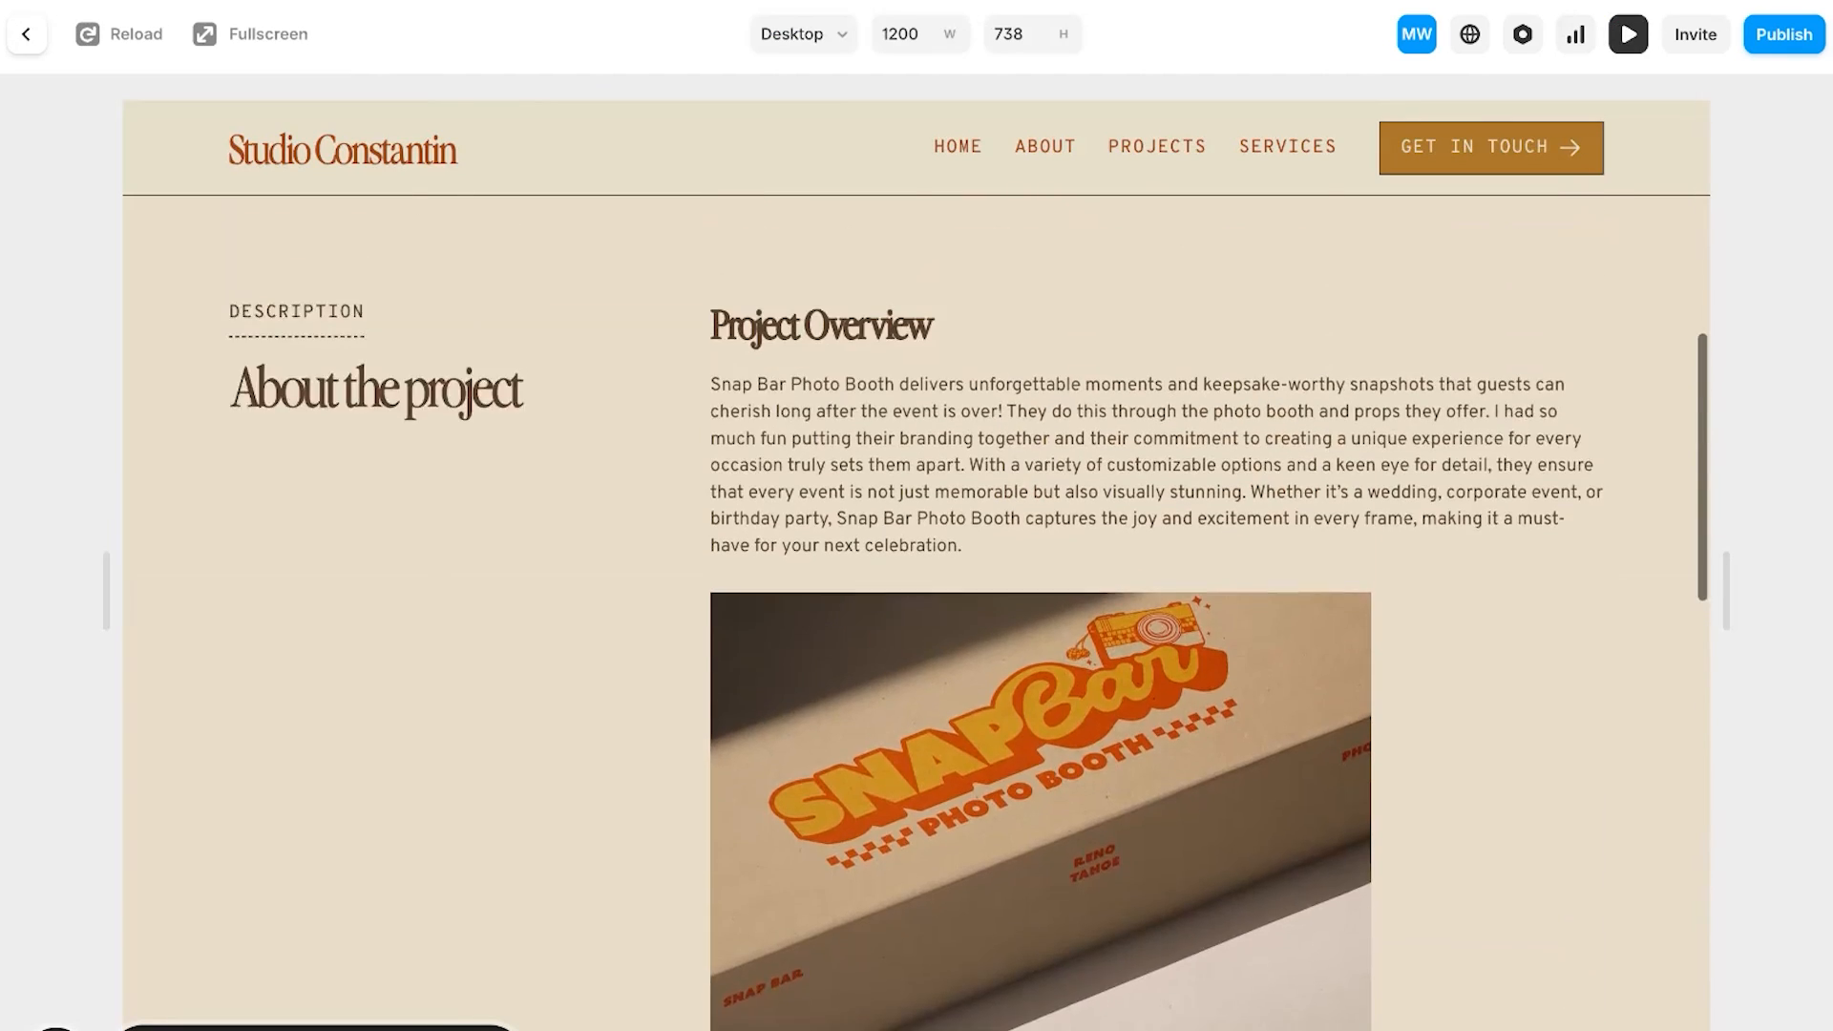
{"action": "key", "text": "Escape"}
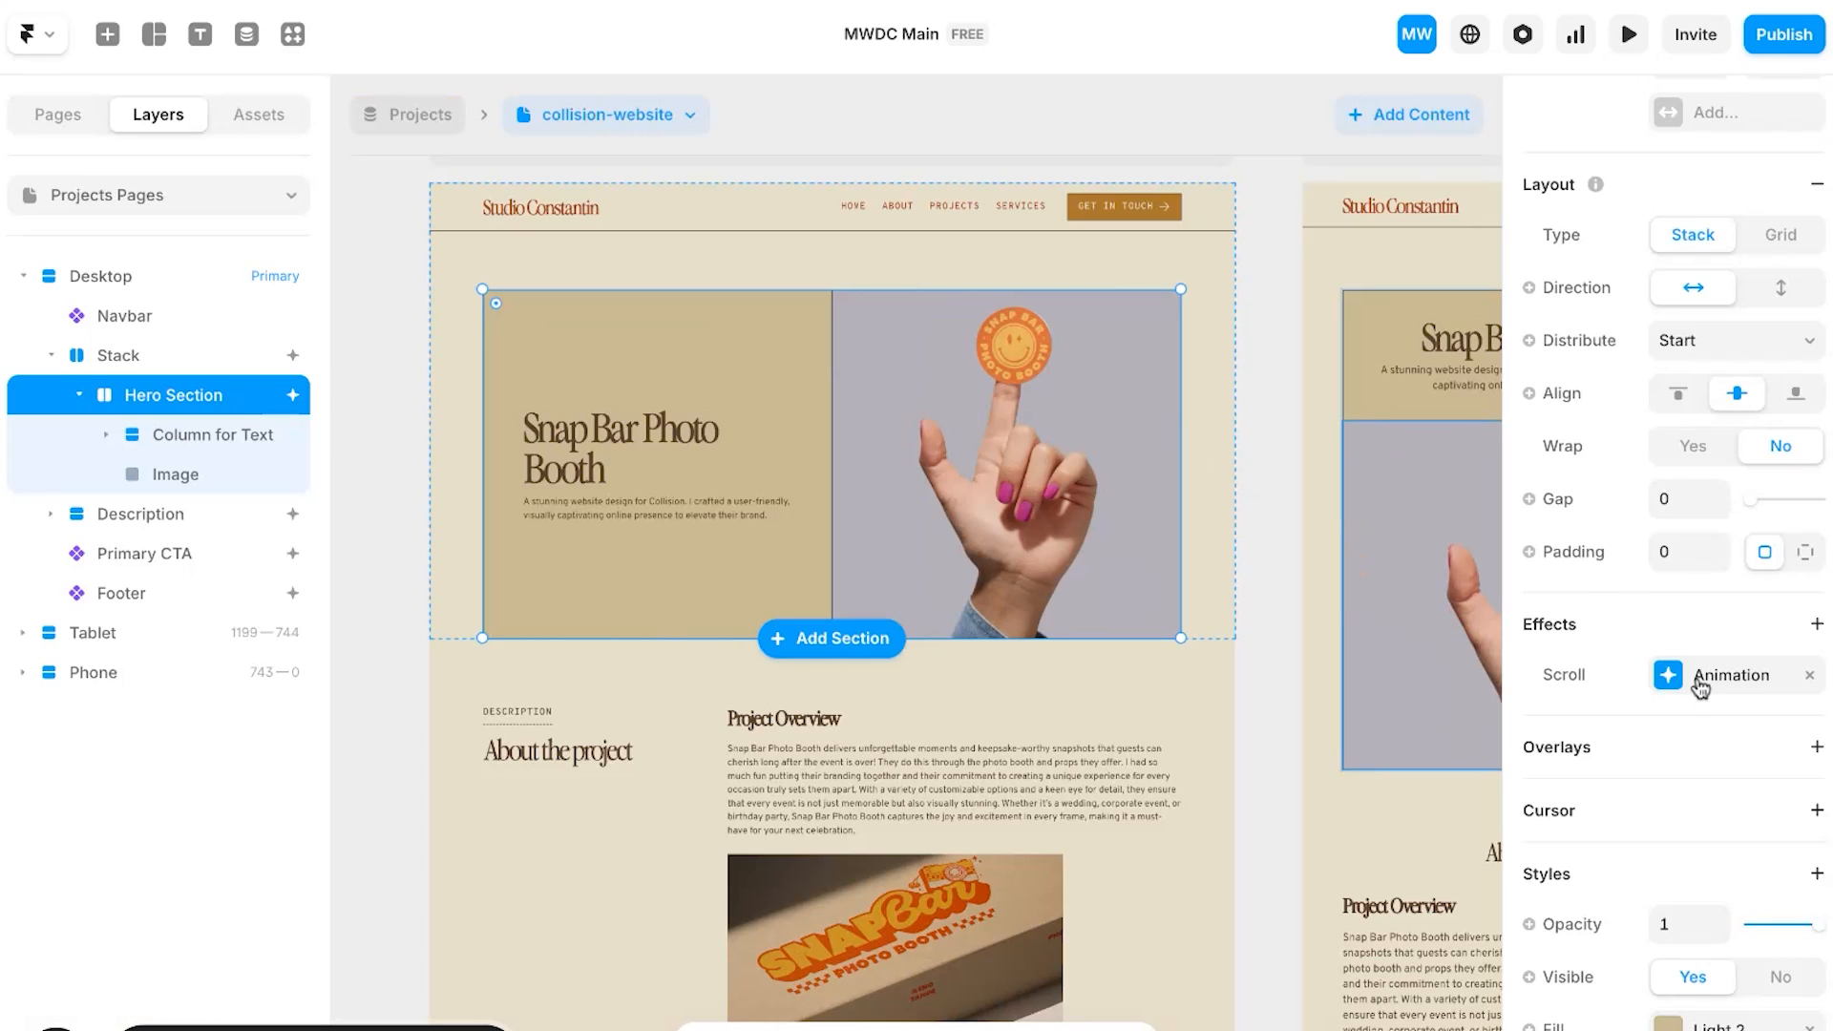
Step: Select the Desktop breakpoint and preview the whole project page from the hero down to the footer and back
{"action": "left_click", "coordinate": [140, 279]}
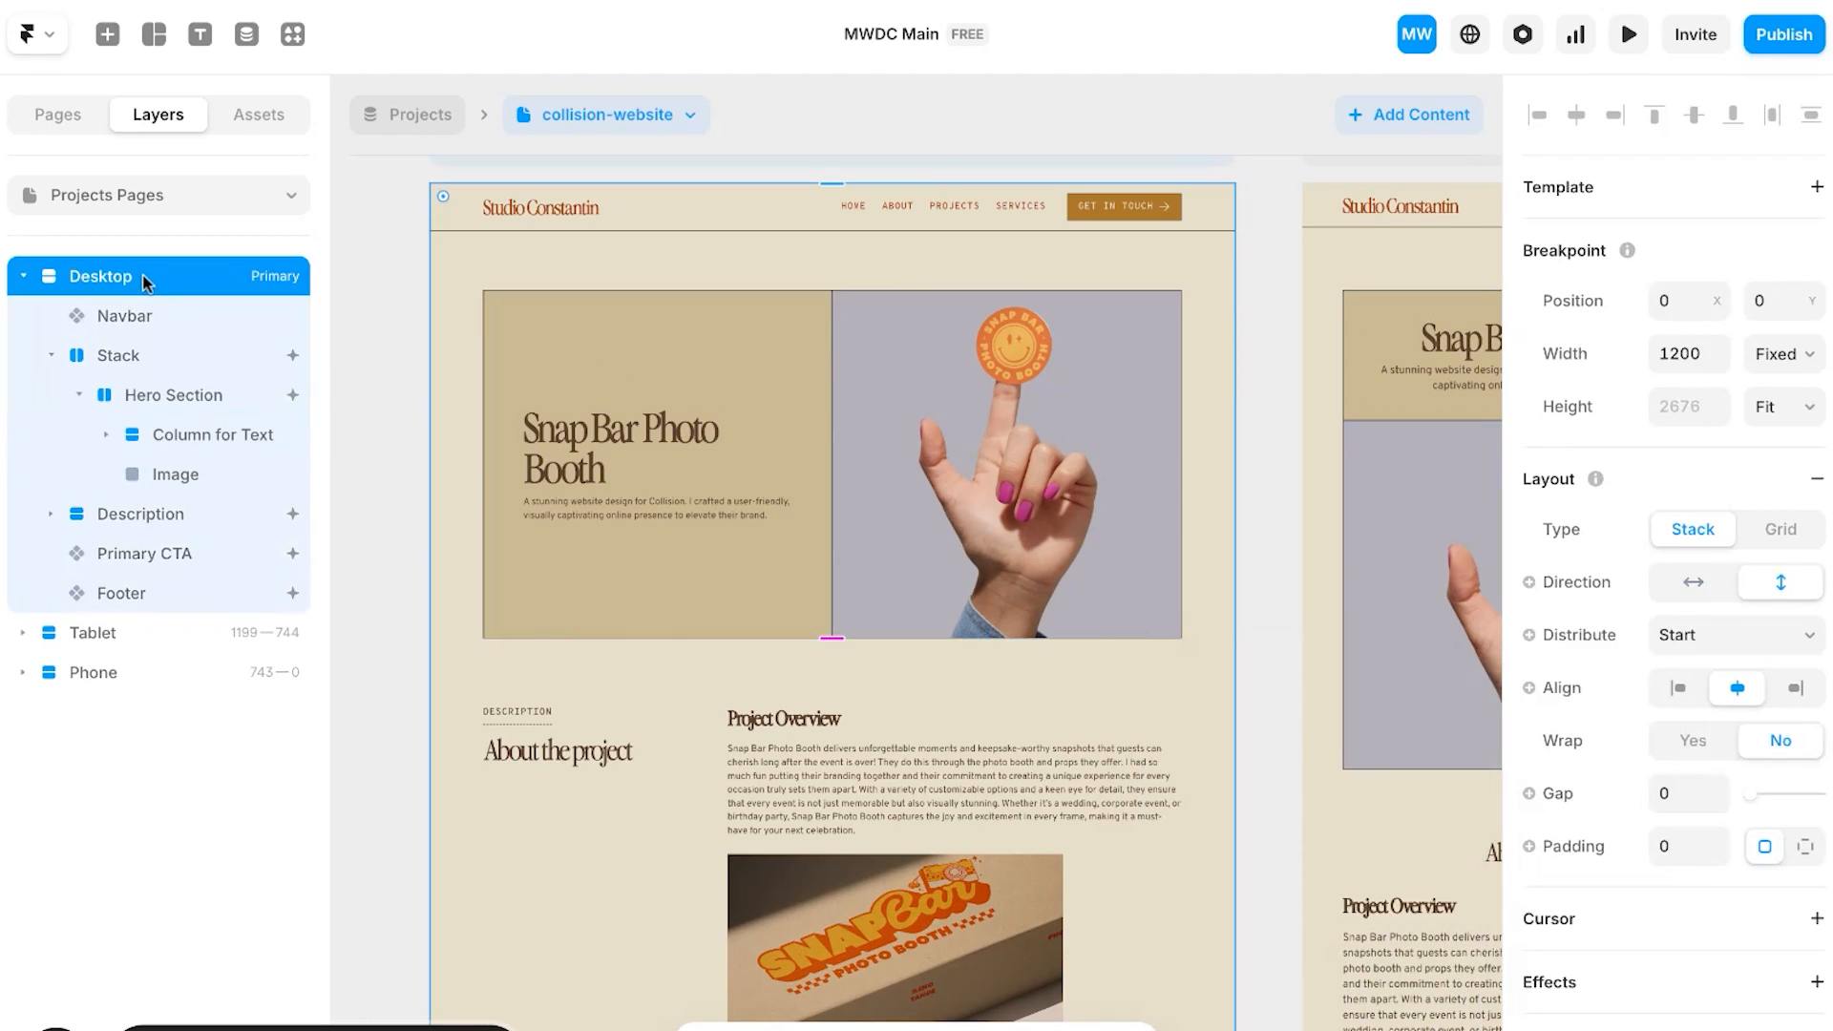
{"action": "left_click", "coordinate": [1627, 34]}
{"action": "scroll", "coordinate": [1326, 701], "scroll_direction": "down", "scroll_amount": 15}
{"action": "scroll", "coordinate": [915, 611], "scroll_direction": "down", "scroll_amount": 4}
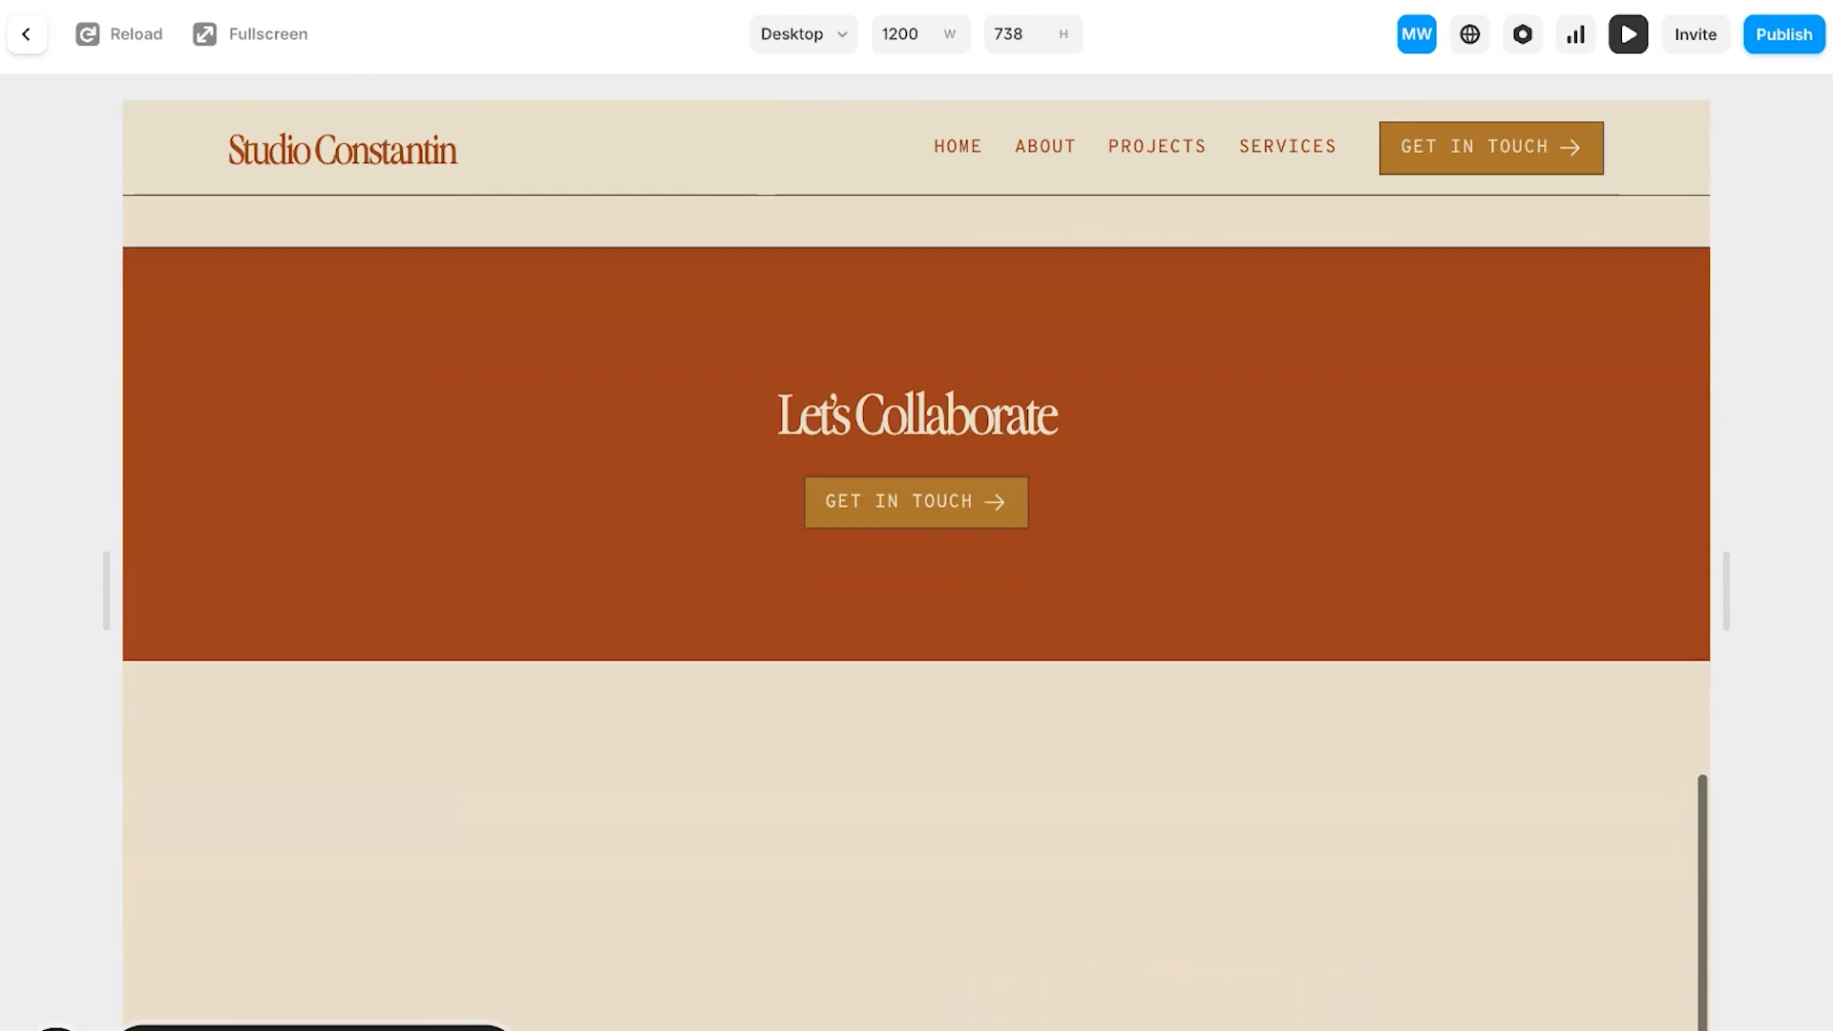
{"action": "scroll", "coordinate": [916, 611], "scroll_direction": "up", "scroll_amount": 18}
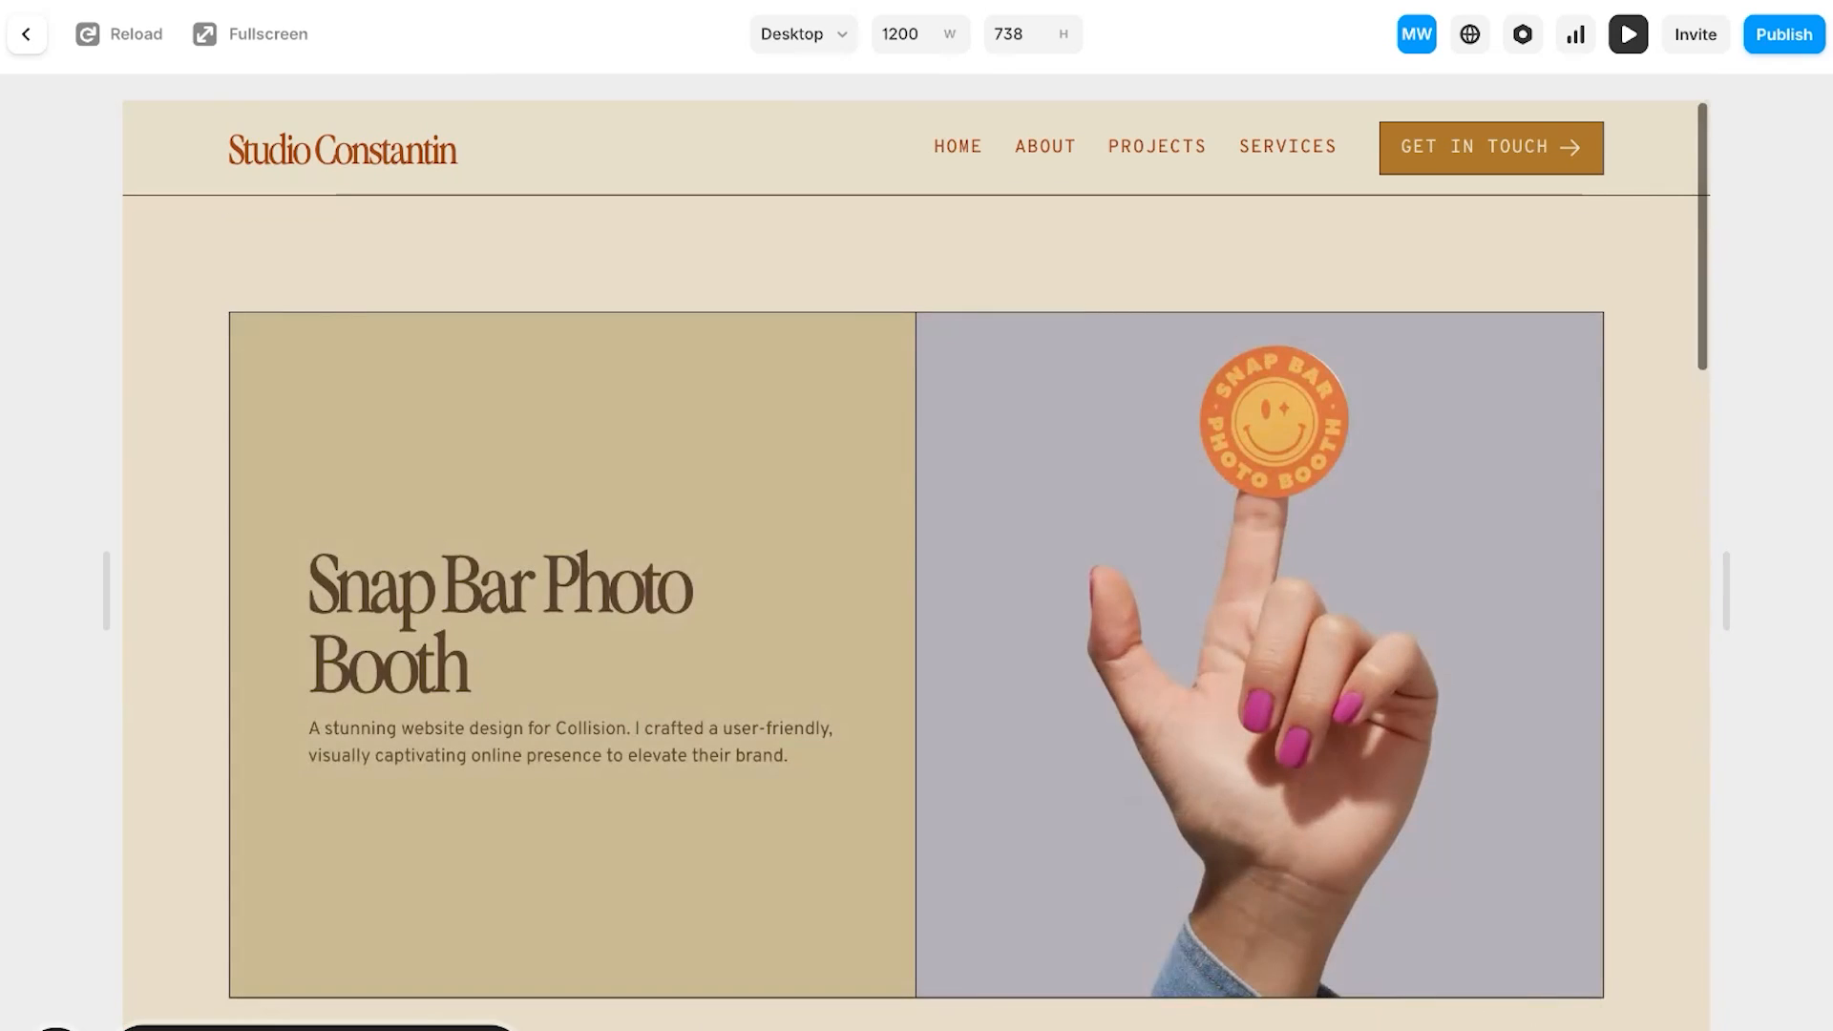
{"action": "left_click", "coordinate": [27, 37]}
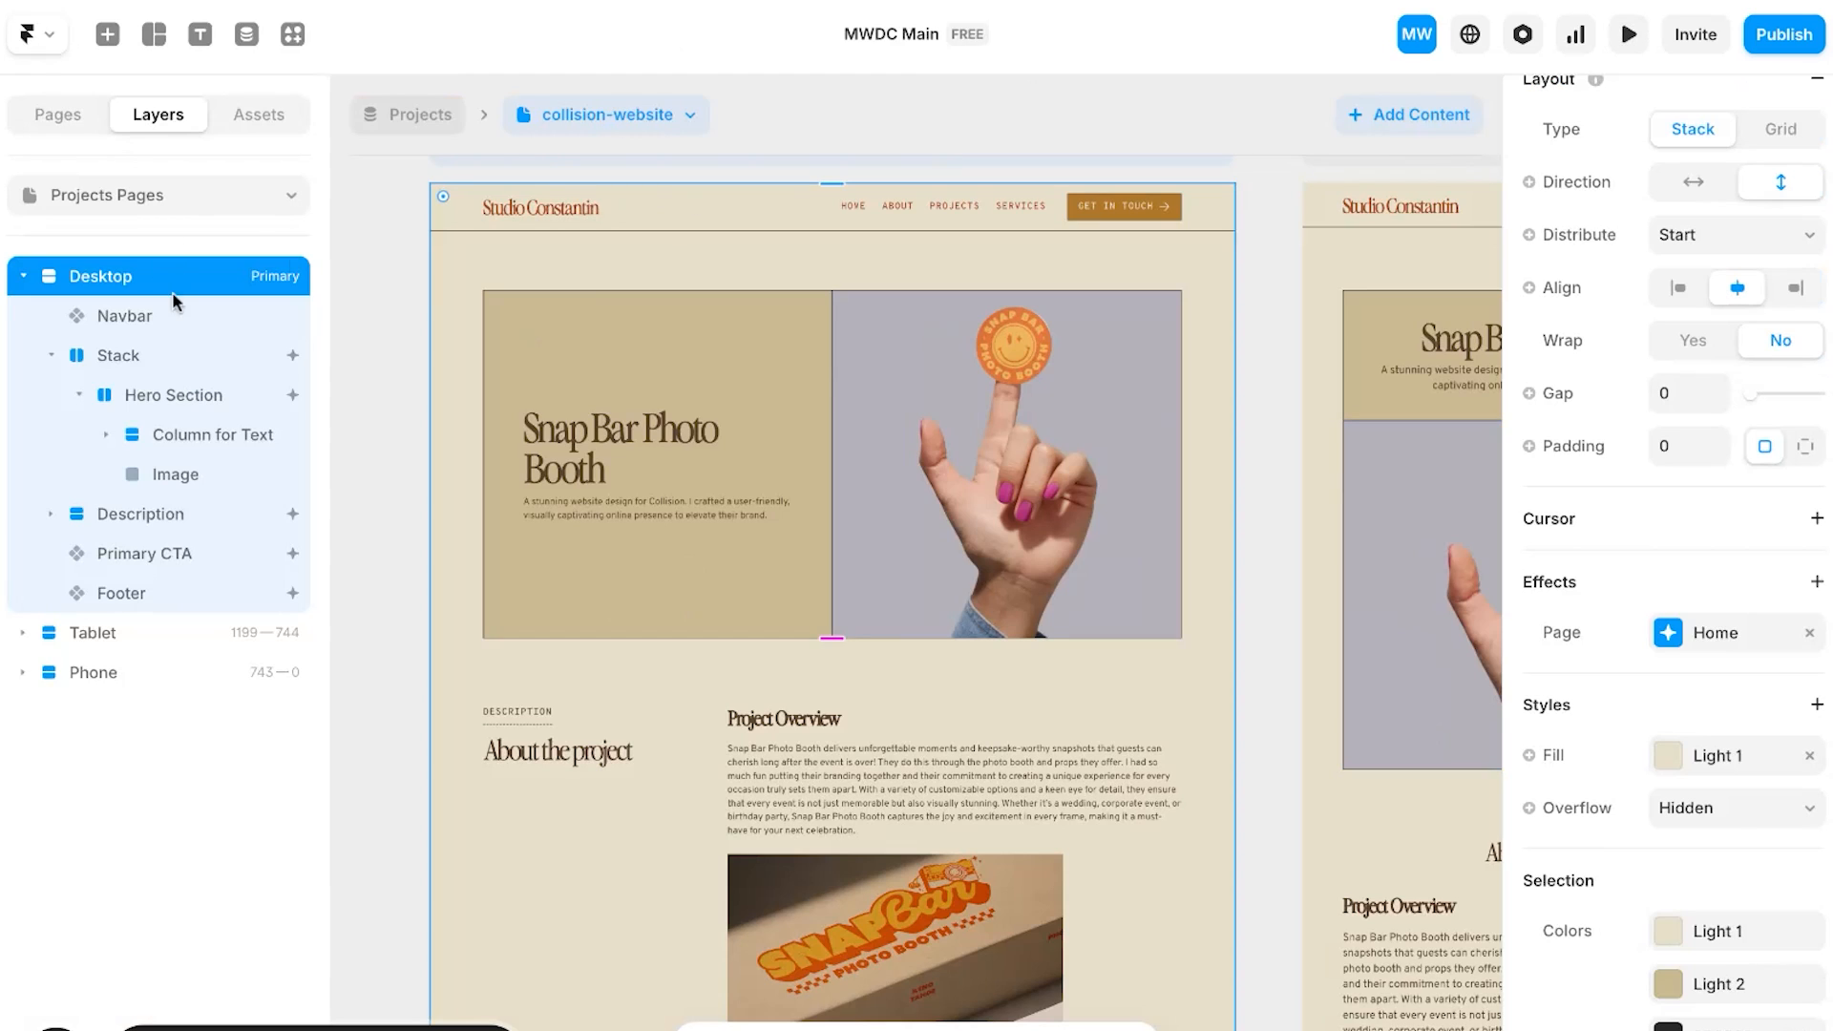
Step: Open the Home page and check the Snap Bar Photo Booth card in the Latest projects section
{"action": "left_click", "coordinate": [653, 122]}
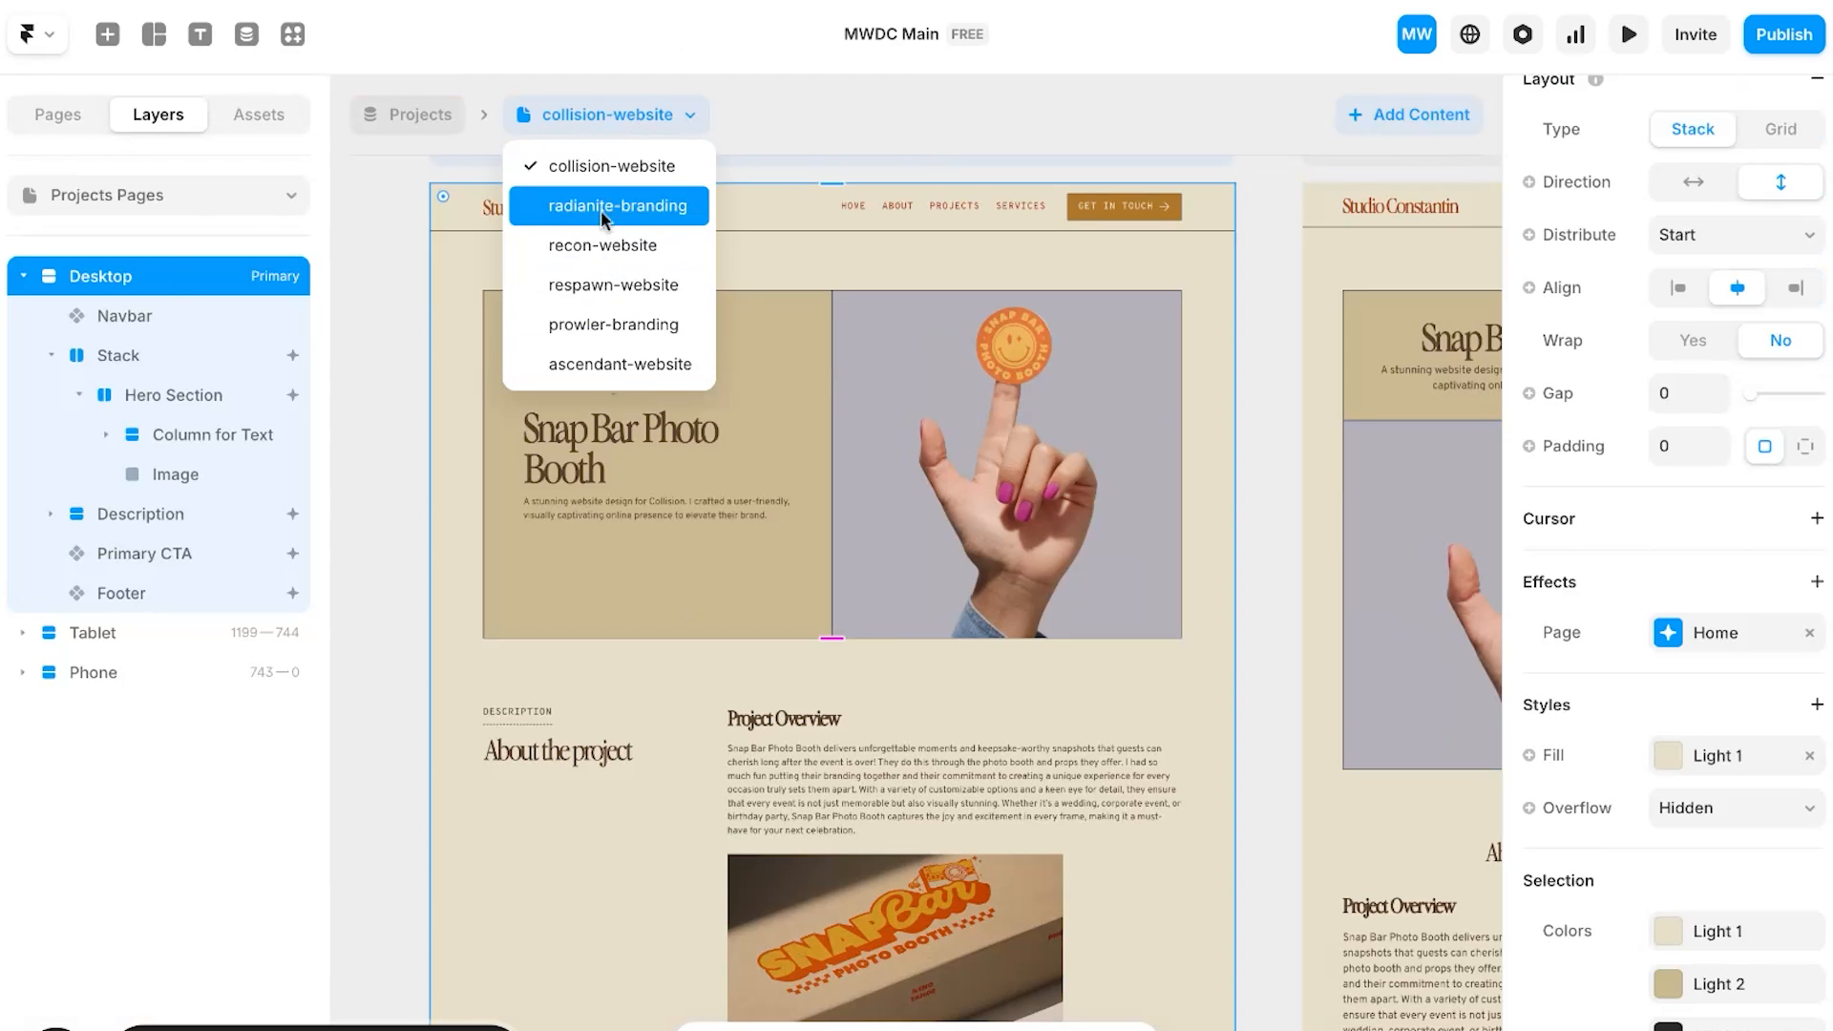
{"action": "left_click", "coordinate": [565, 177]}
{"action": "left_click", "coordinate": [58, 114]}
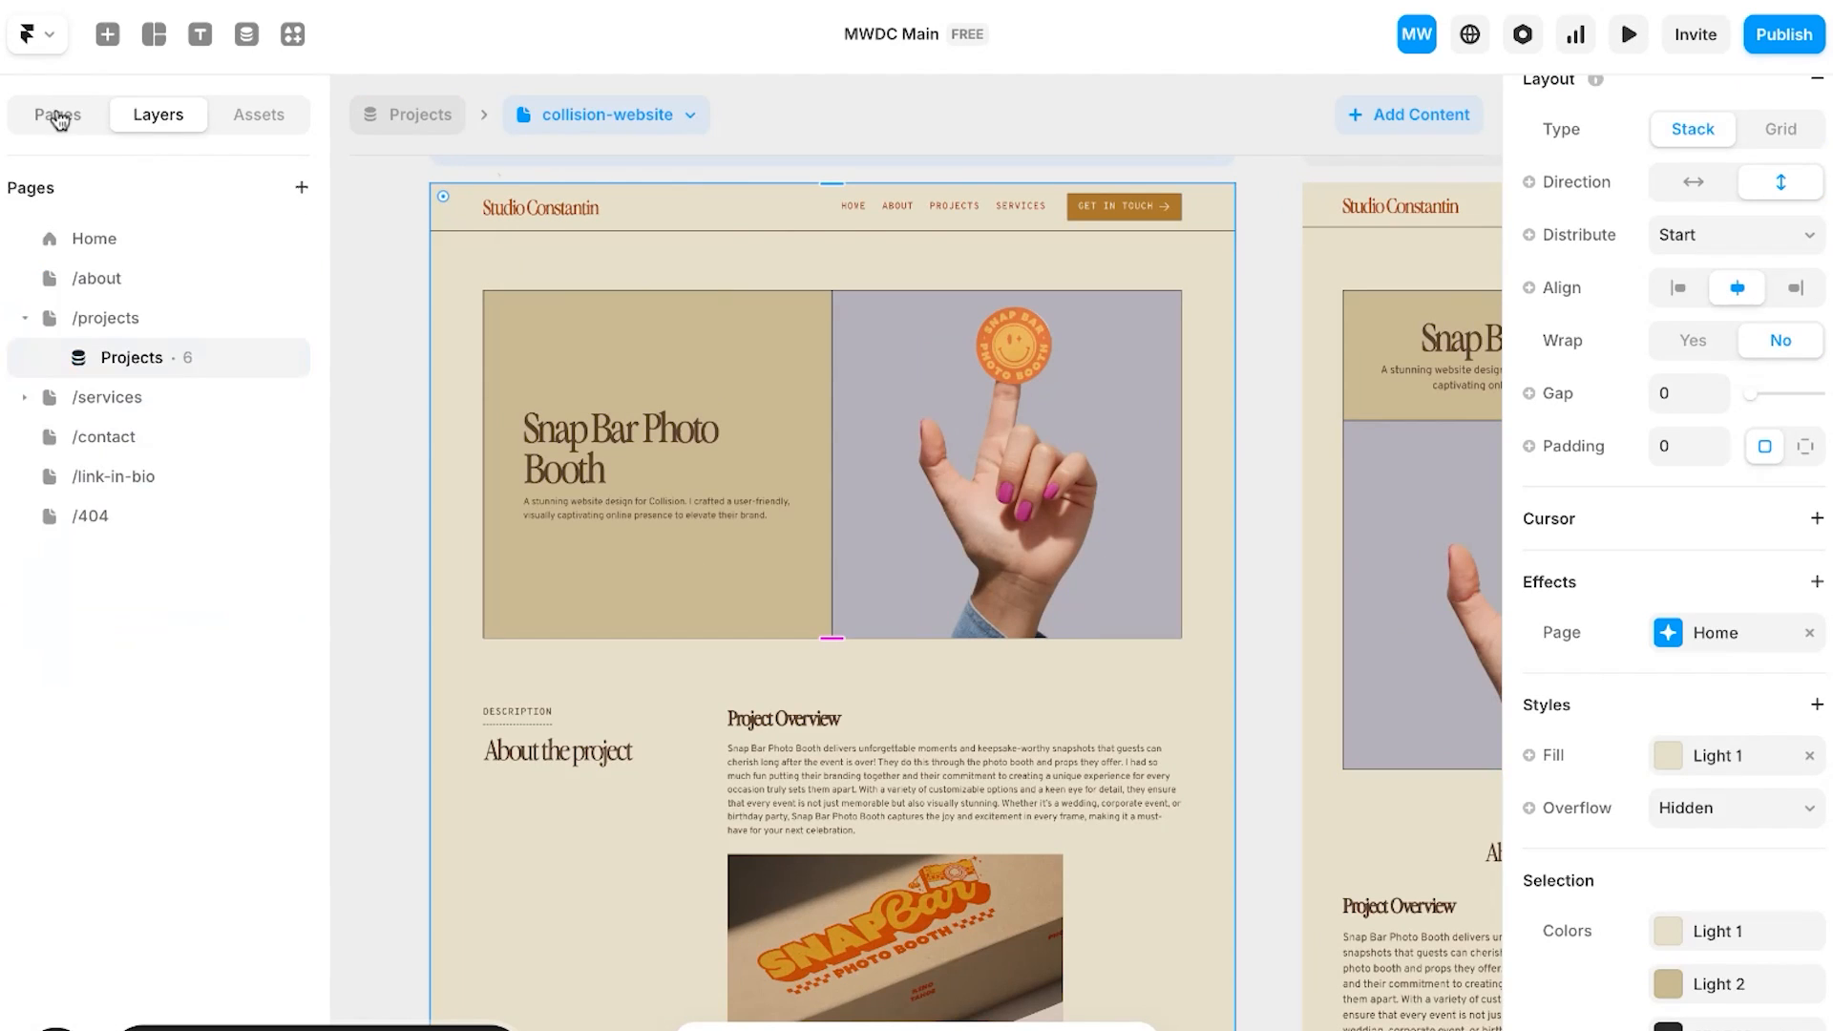
{"action": "left_click", "coordinate": [93, 238]}
{"action": "scroll", "coordinate": [607, 666], "scroll_direction": "up", "scroll_amount": 5}
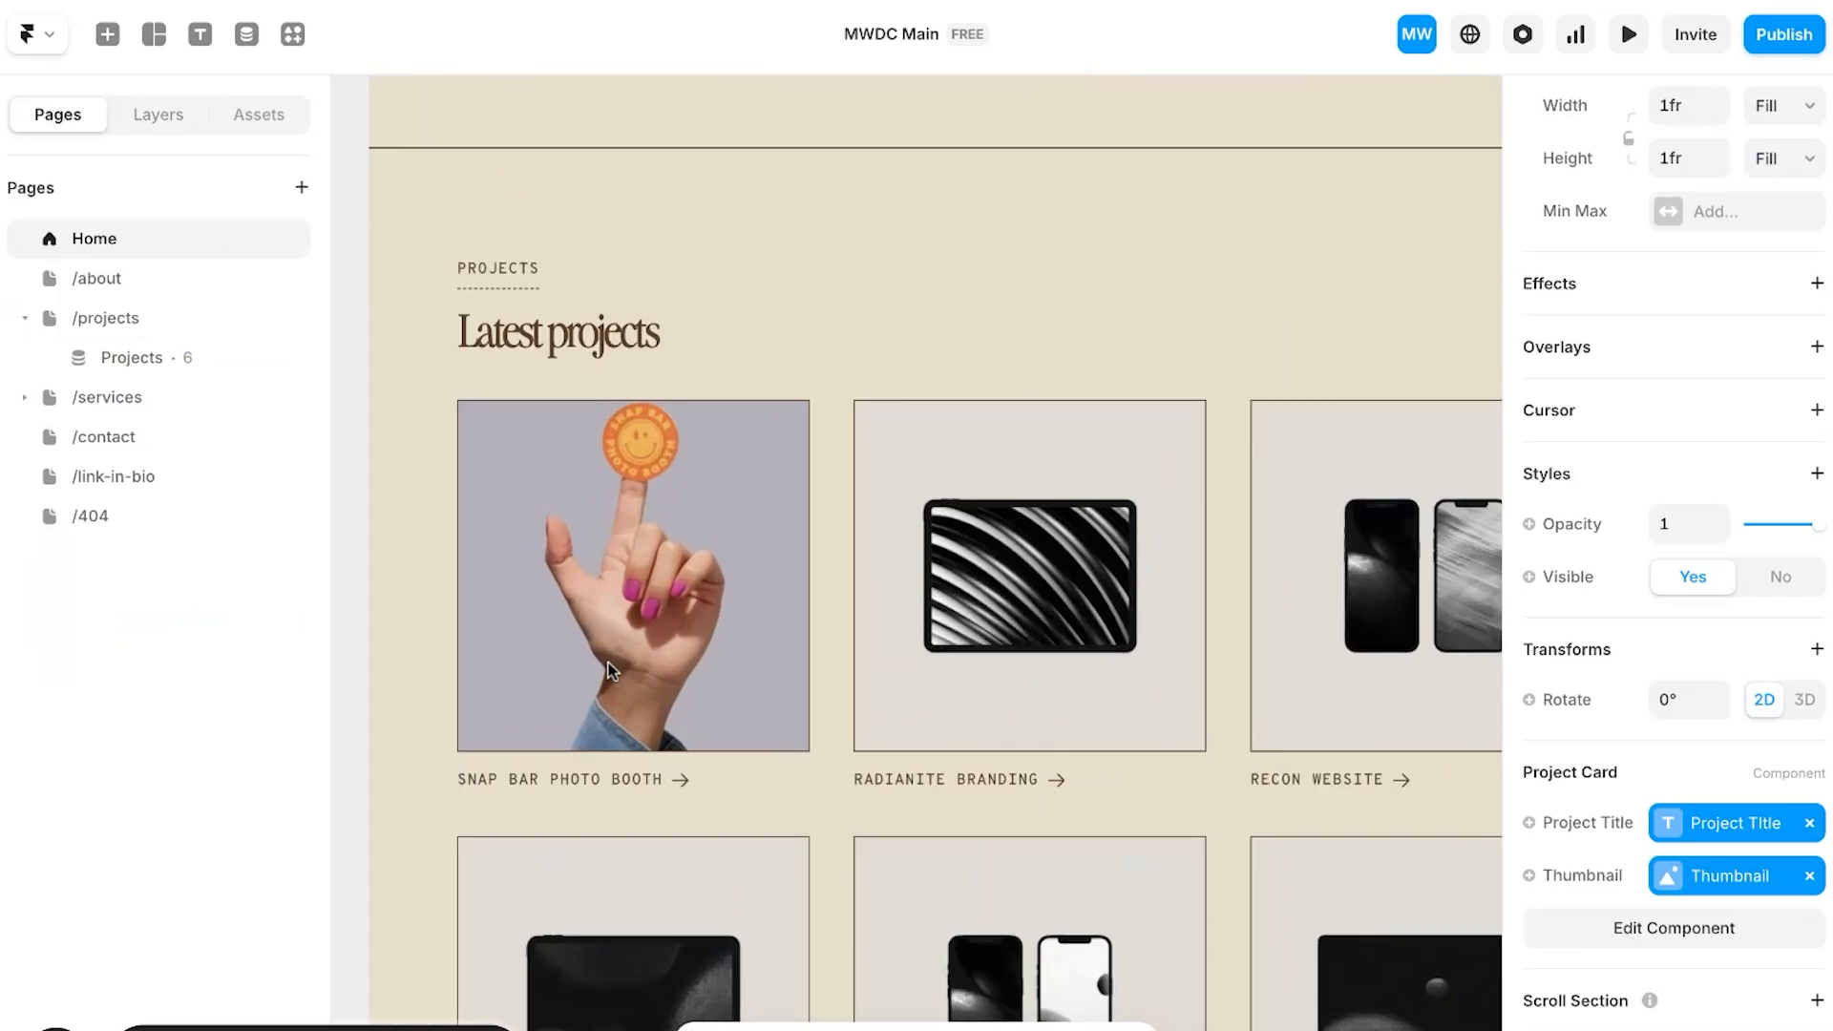
Step: Replace the tablet mockup image in the Home page's hero section with the brand photoshoot photo of the designer in the laundromat
{"action": "scroll", "coordinate": [607, 666], "scroll_direction": "down", "scroll_amount": 6}
{"action": "scroll", "coordinate": [607, 664], "scroll_direction": "down", "scroll_amount": 3}
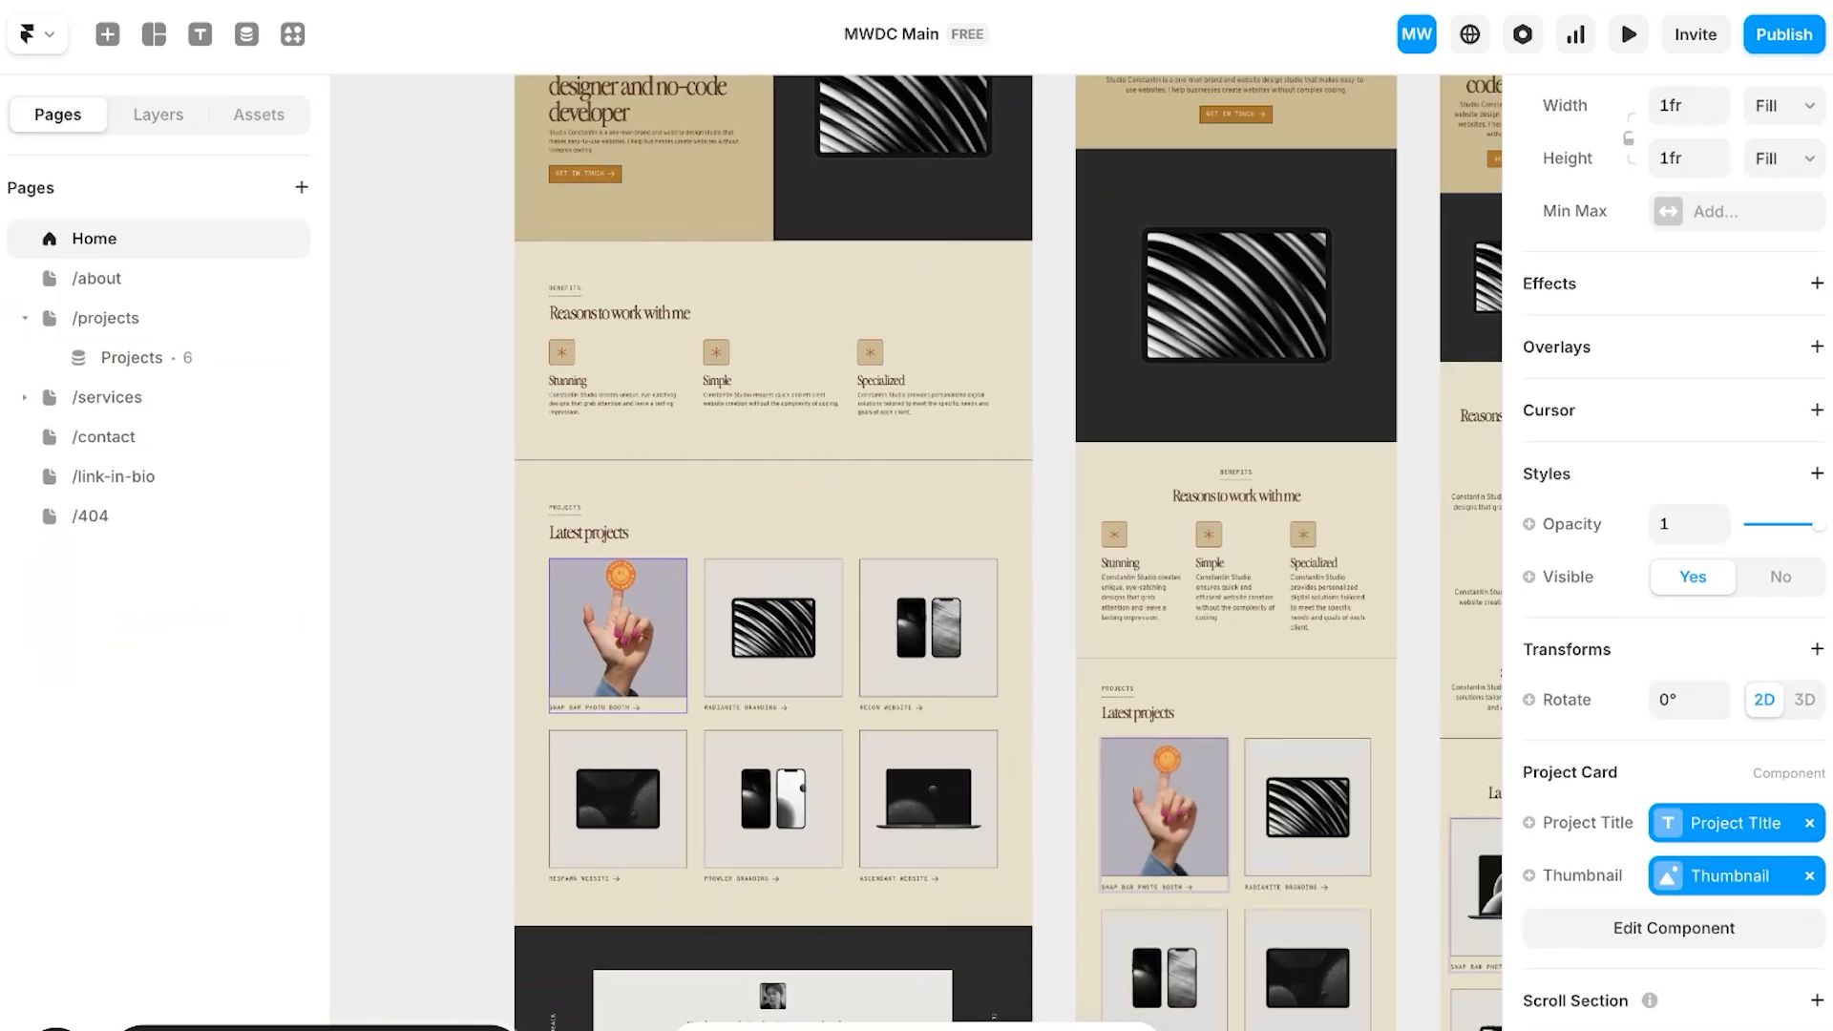
{"action": "scroll", "coordinate": [607, 664], "scroll_direction": "up", "scroll_amount": 5}
{"action": "scroll", "coordinate": [607, 664], "scroll_direction": "up", "scroll_amount": 8}
{"action": "left_click", "coordinate": [950, 477]}
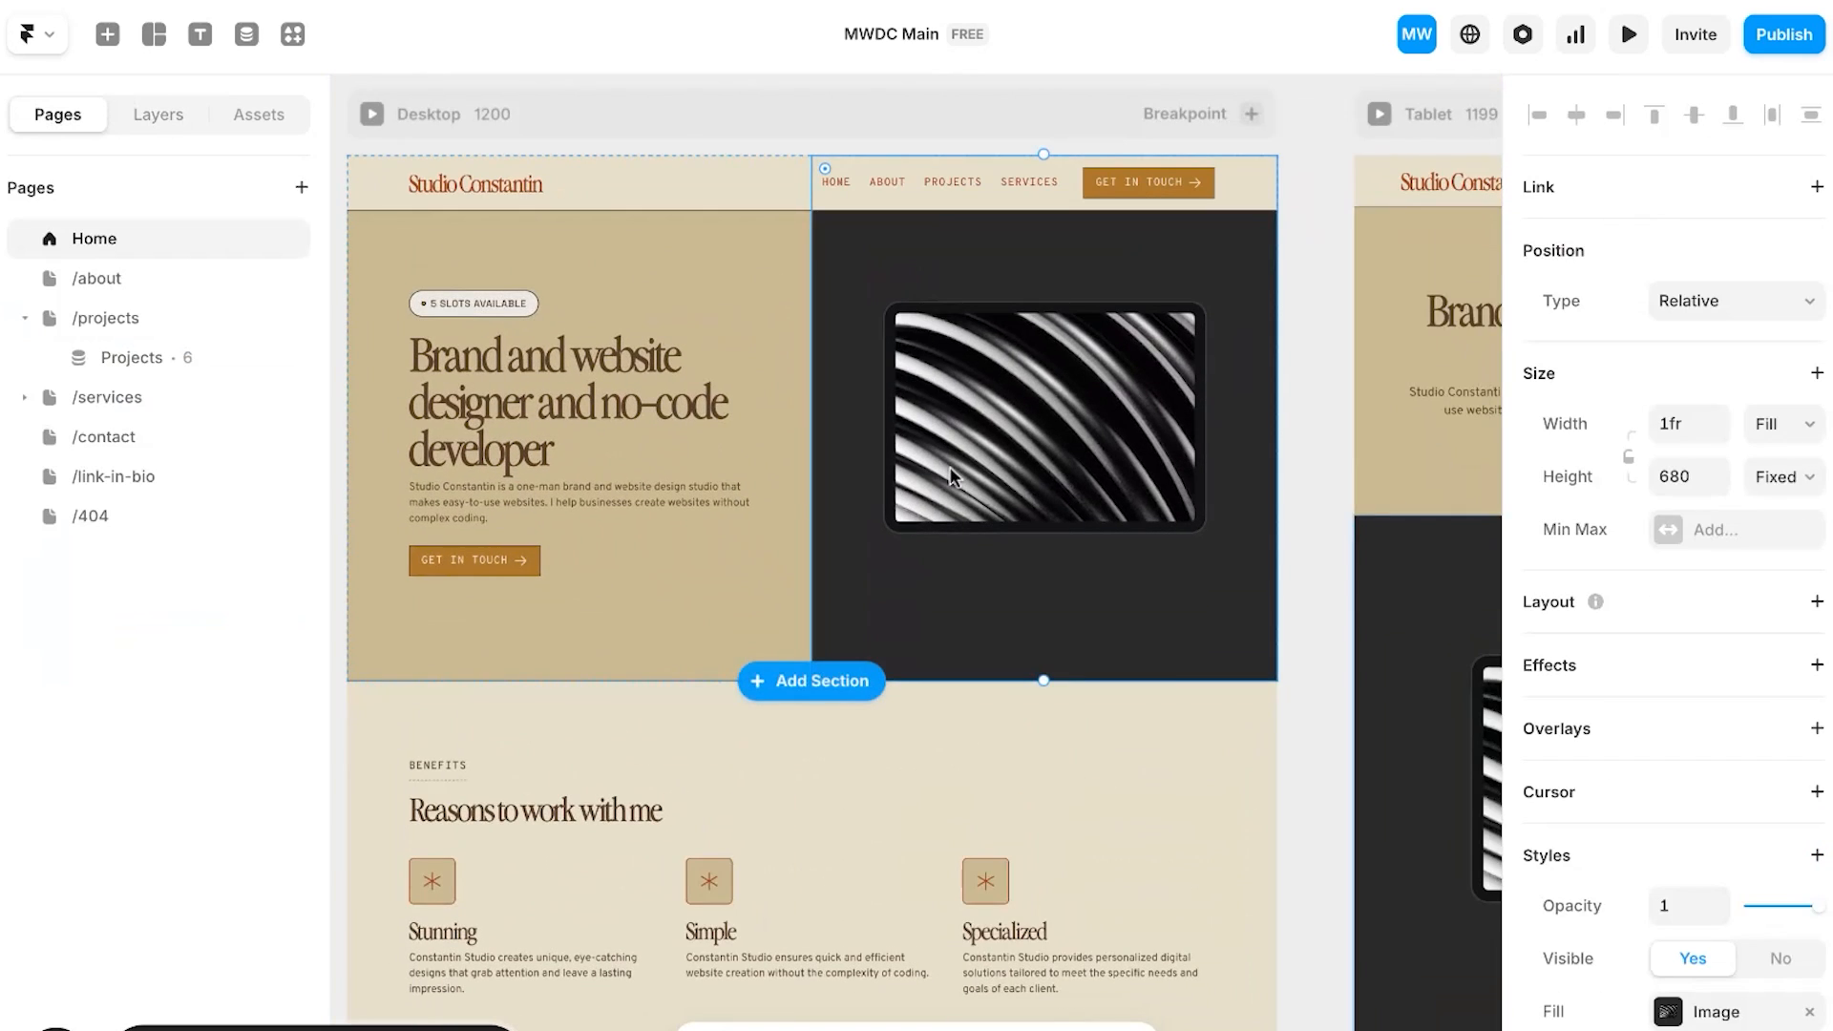
{"action": "scroll", "coordinate": [1072, 487], "scroll_direction": "down", "scroll_amount": 1}
{"action": "scroll", "coordinate": [1072, 487], "scroll_direction": "right", "scroll_amount": 1}
{"action": "scroll", "coordinate": [1588, 754], "scroll_direction": "down", "scroll_amount": 1}
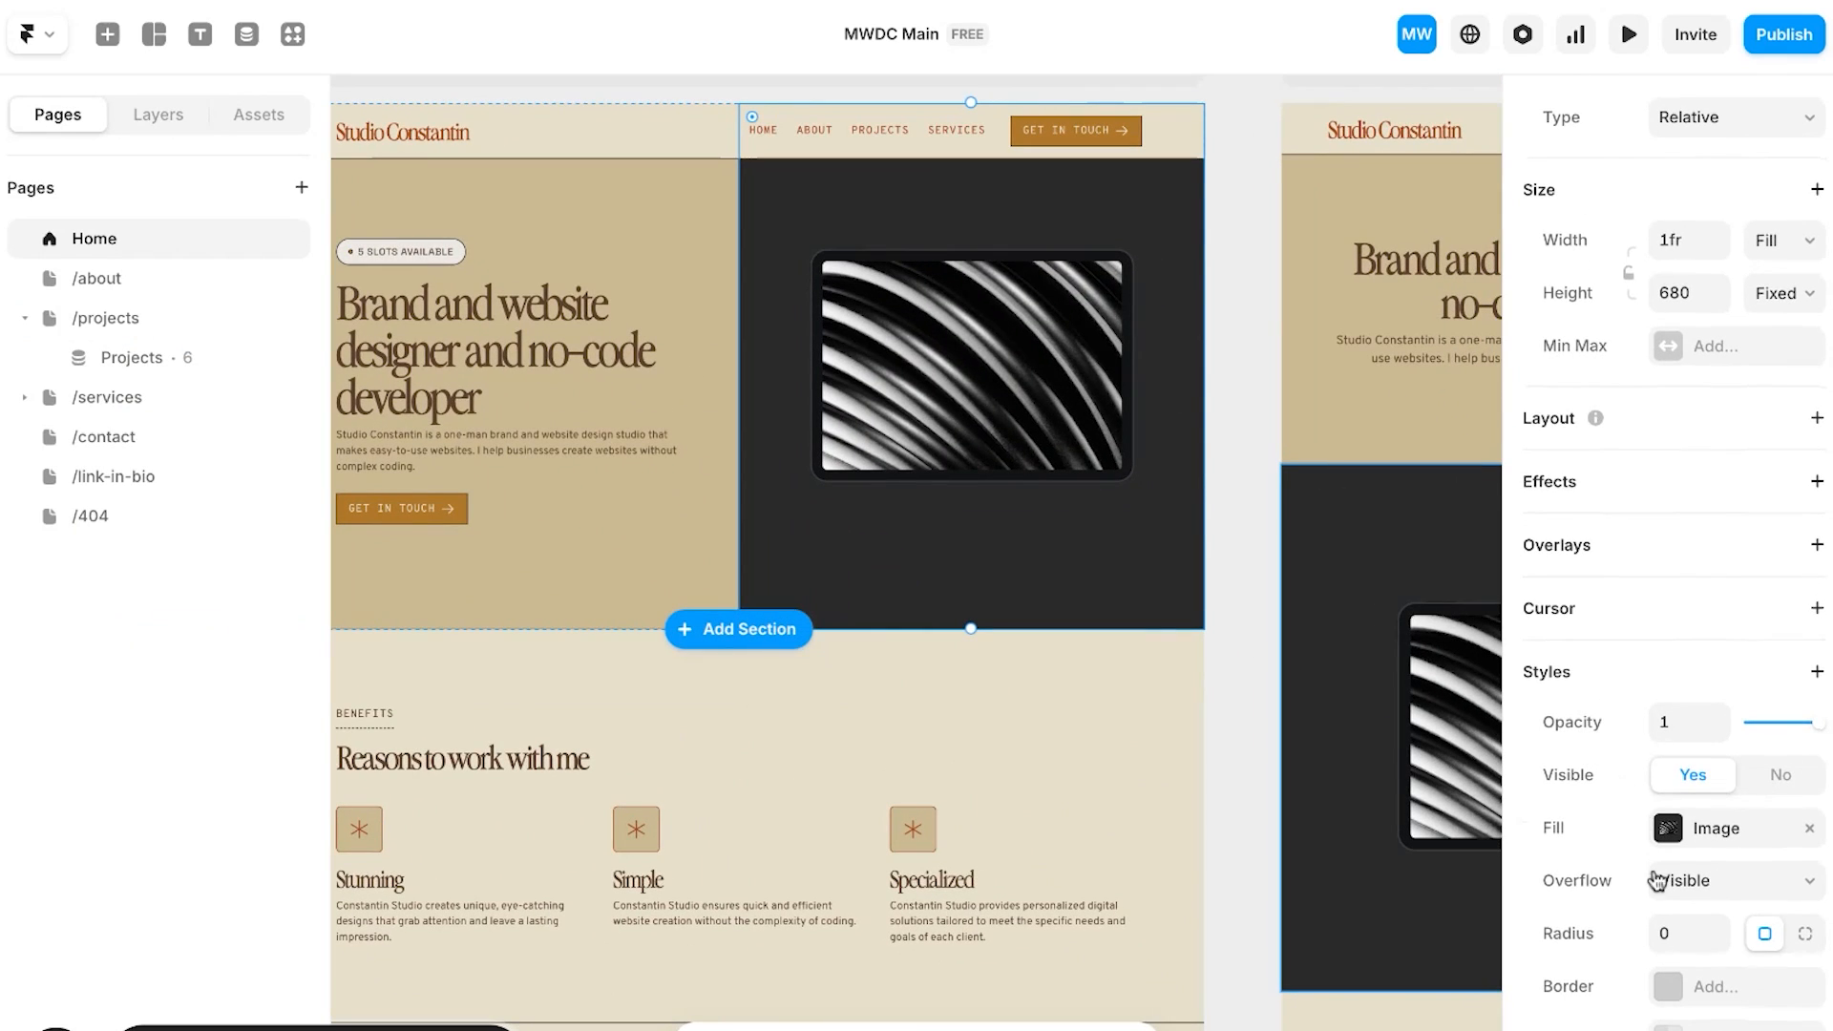
{"action": "left_click", "coordinate": [1671, 827]}
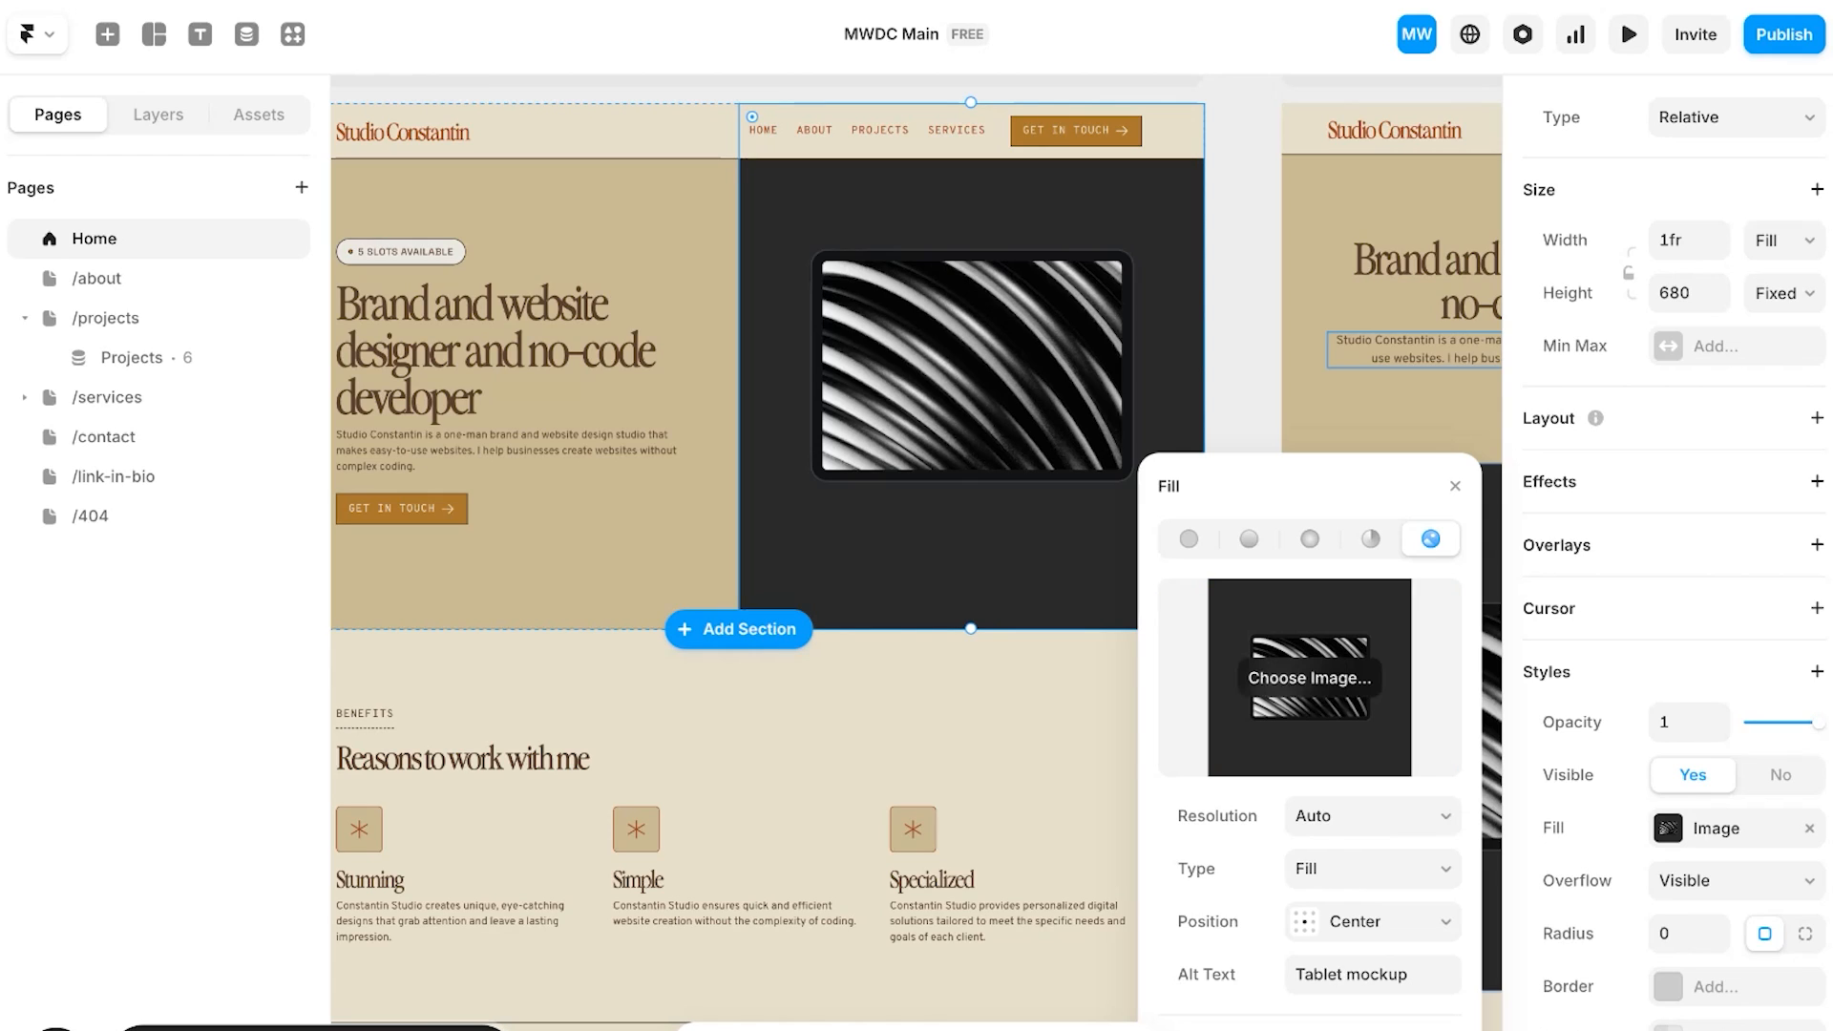
{"action": "left_click_drag", "start_coordinate": [1330, 486], "coordinate": [1308, 173]}
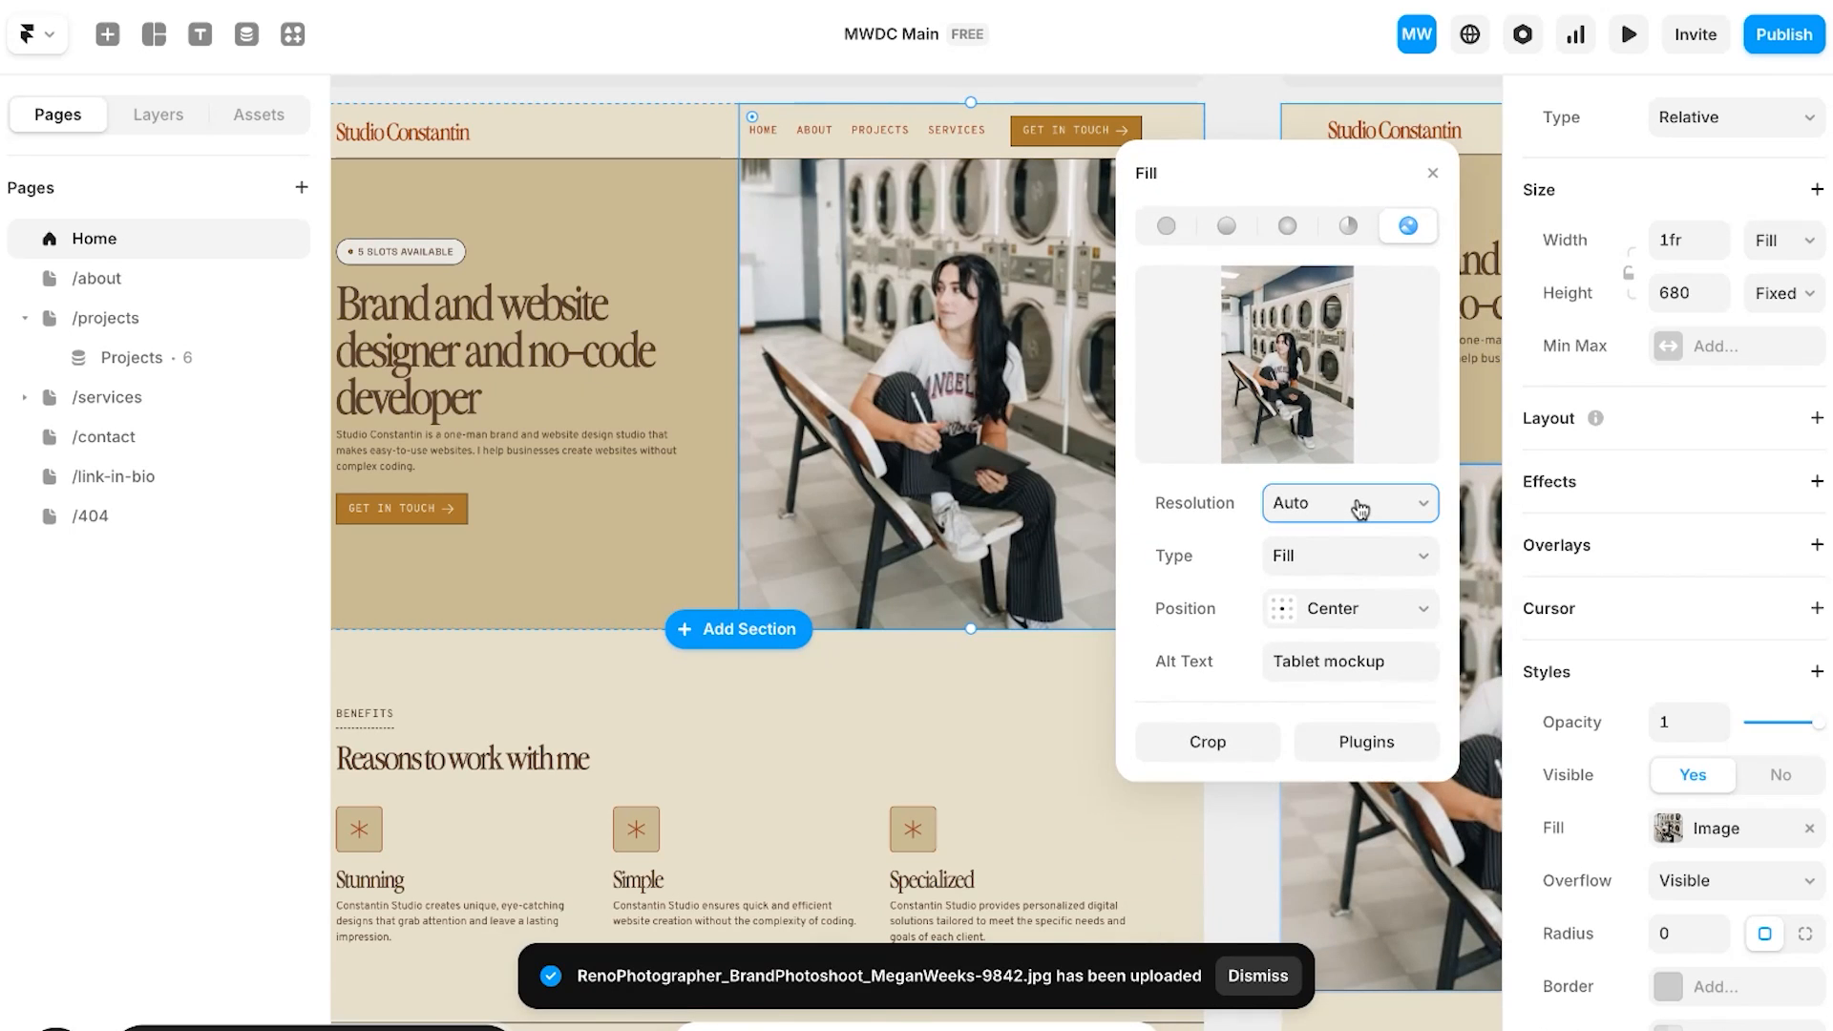
Step: Try the Fit image type and a conic gradient for the hero image's fill
{"action": "left_click", "coordinate": [1324, 570]}
{"action": "left_click", "coordinate": [1302, 543]}
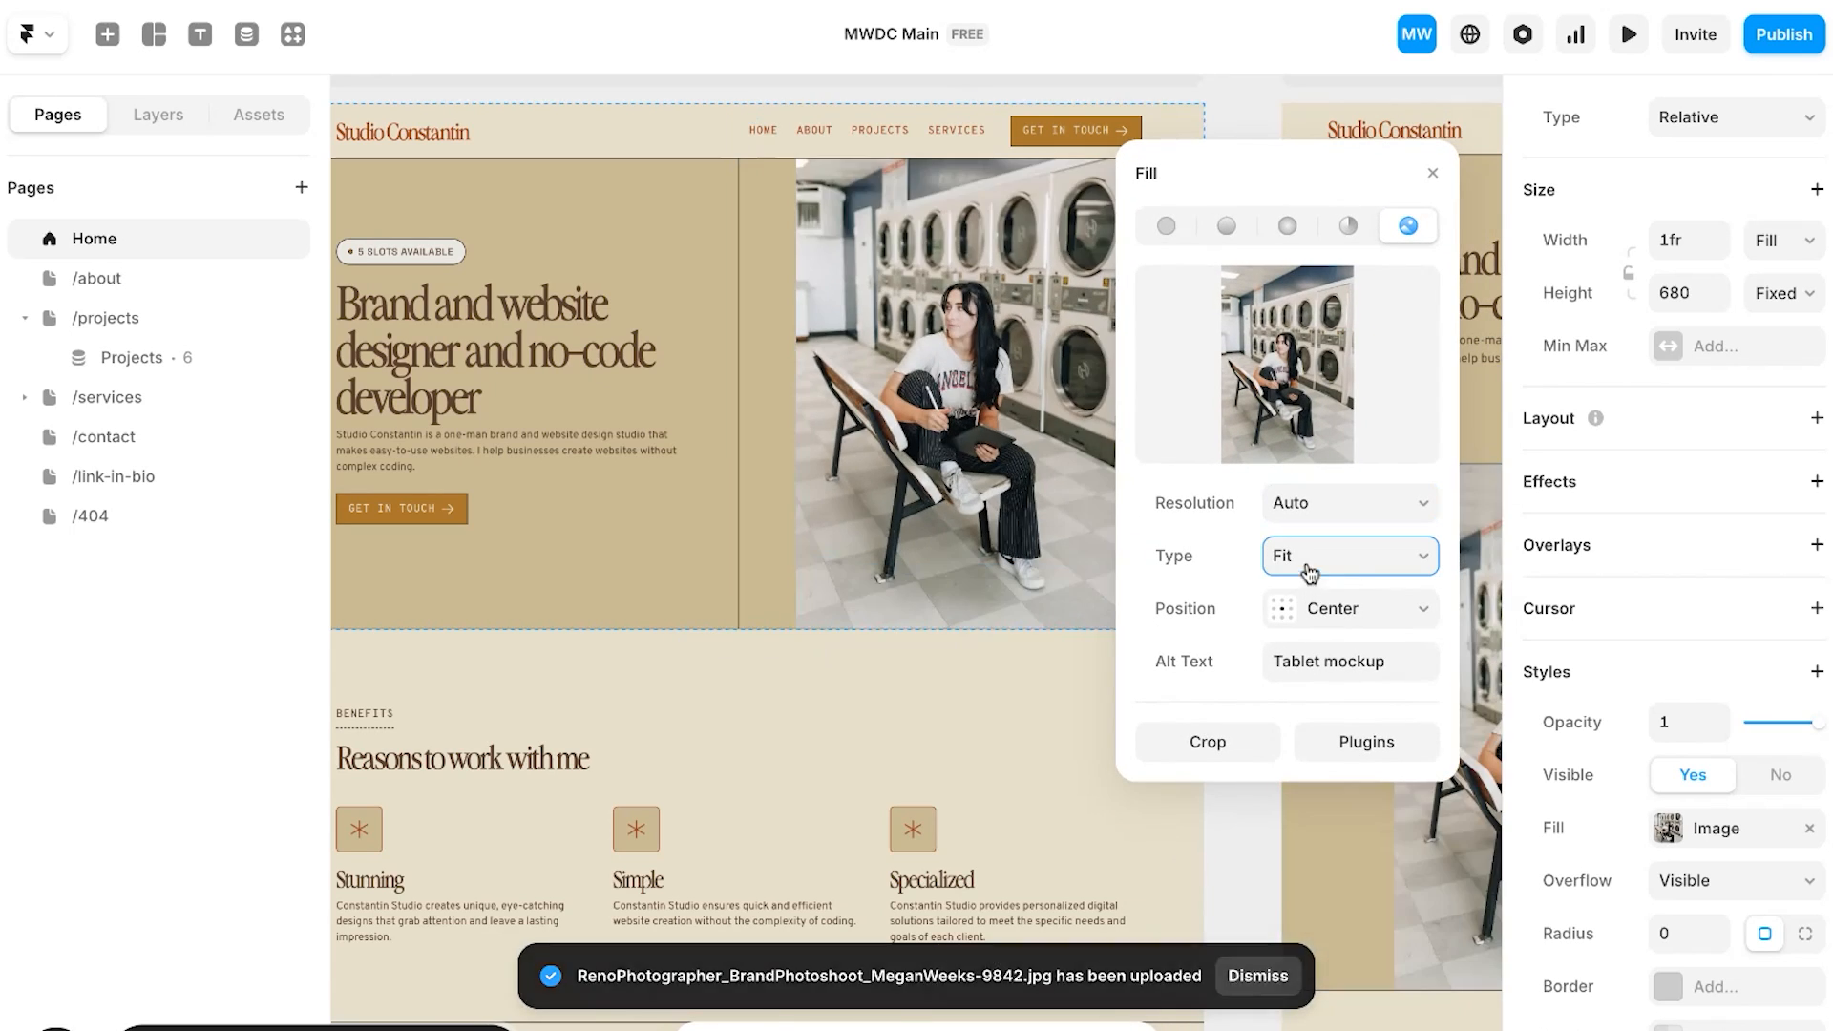
{"action": "left_click", "coordinate": [1309, 557]}
{"action": "left_click", "coordinate": [1309, 552]}
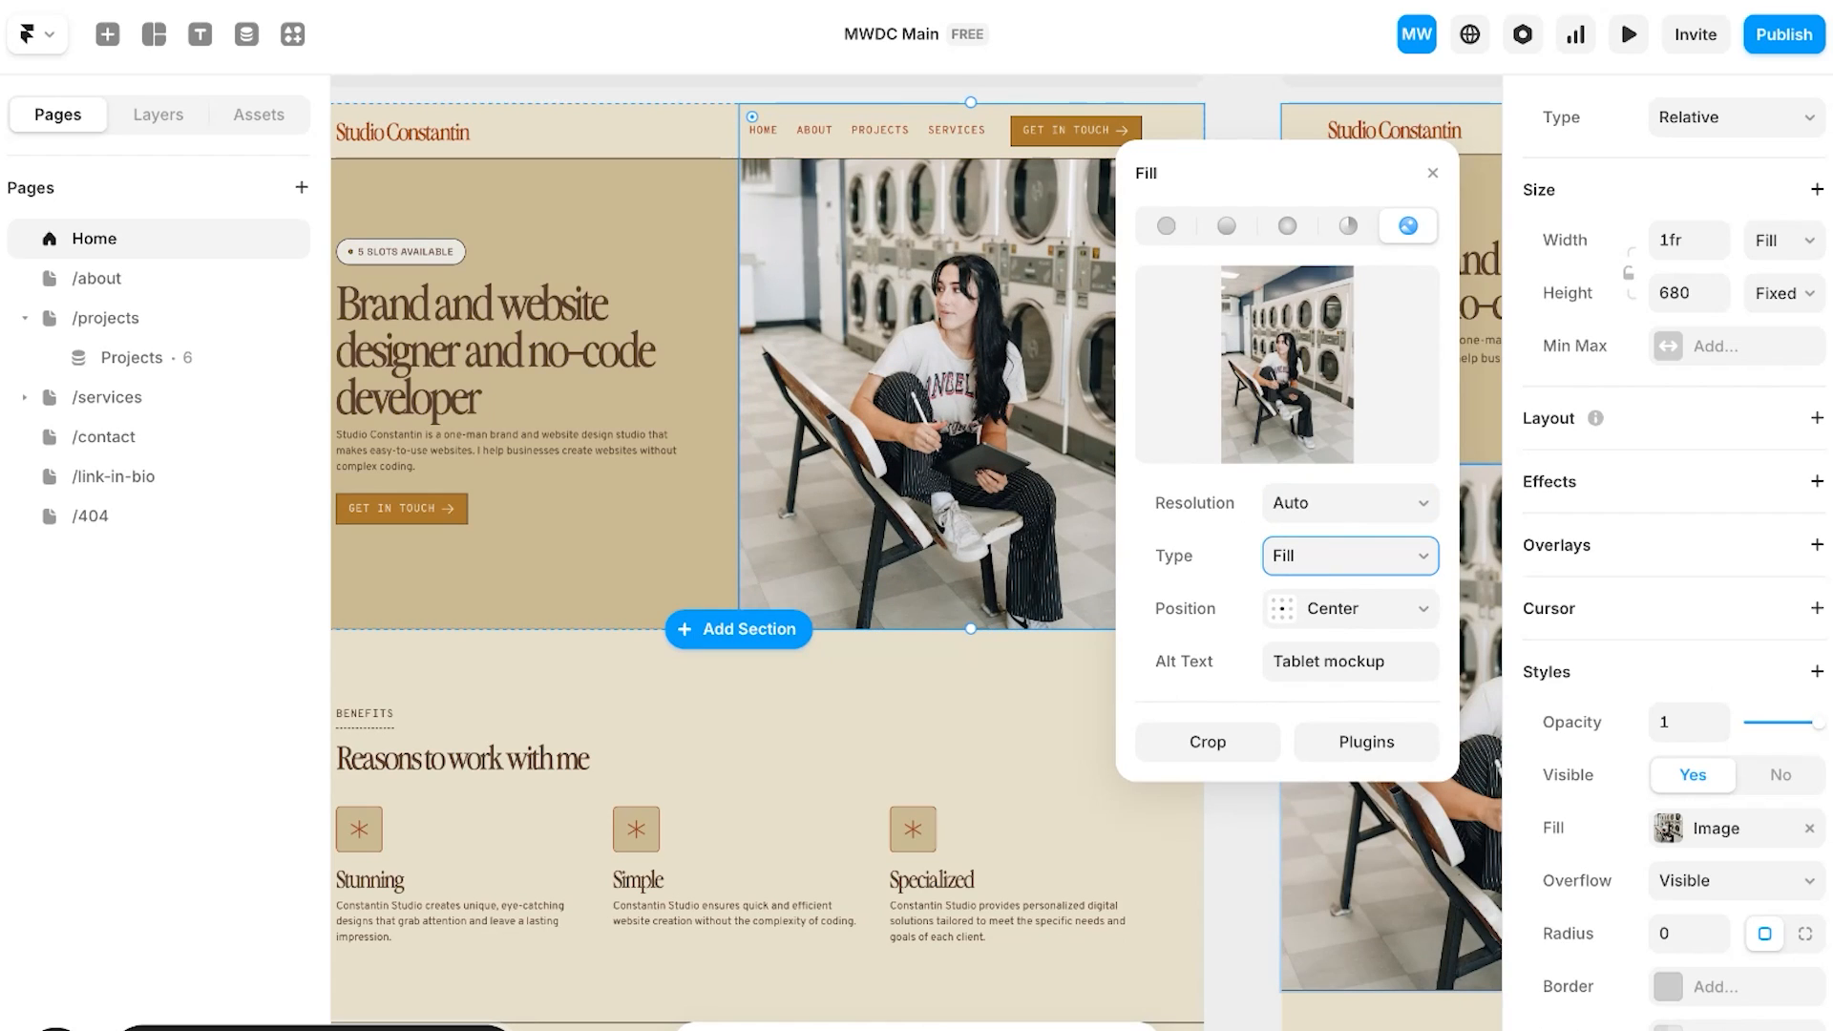
{"action": "left_click", "coordinate": [1376, 621]}
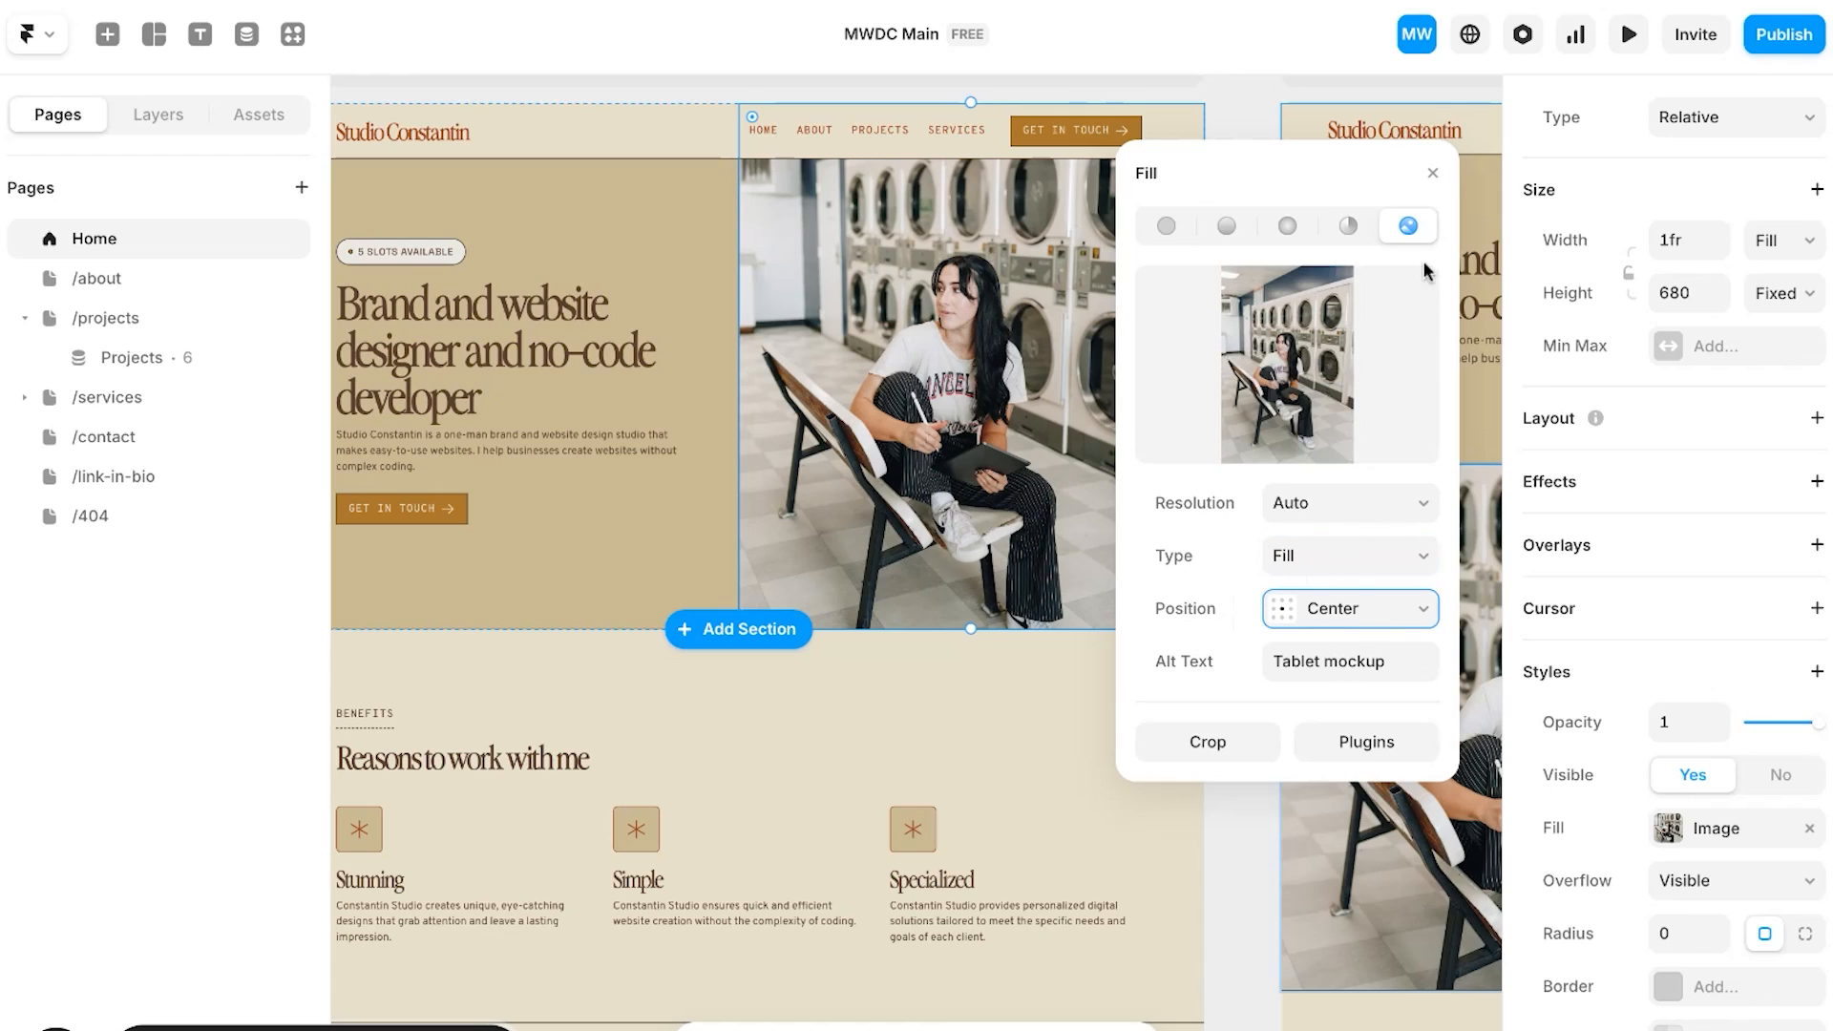
{"action": "left_click", "coordinate": [1347, 229]}
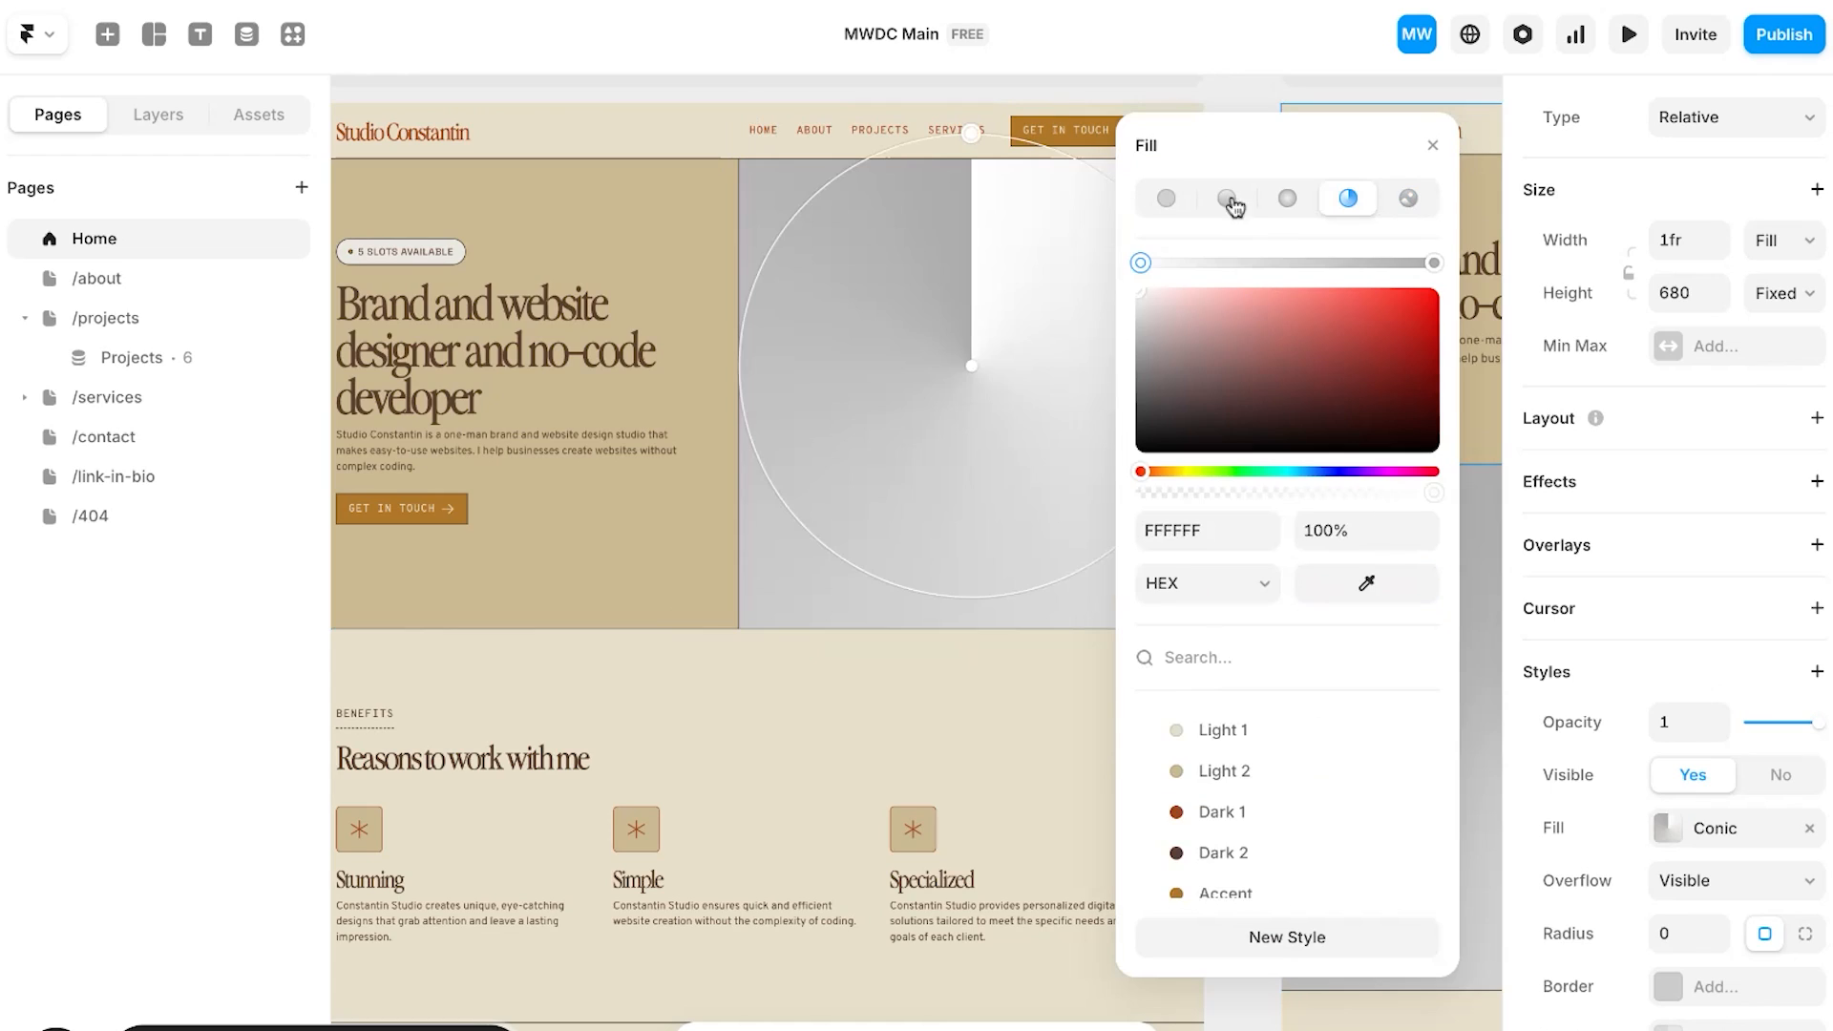
{"action": "left_click", "coordinate": [1406, 198]}
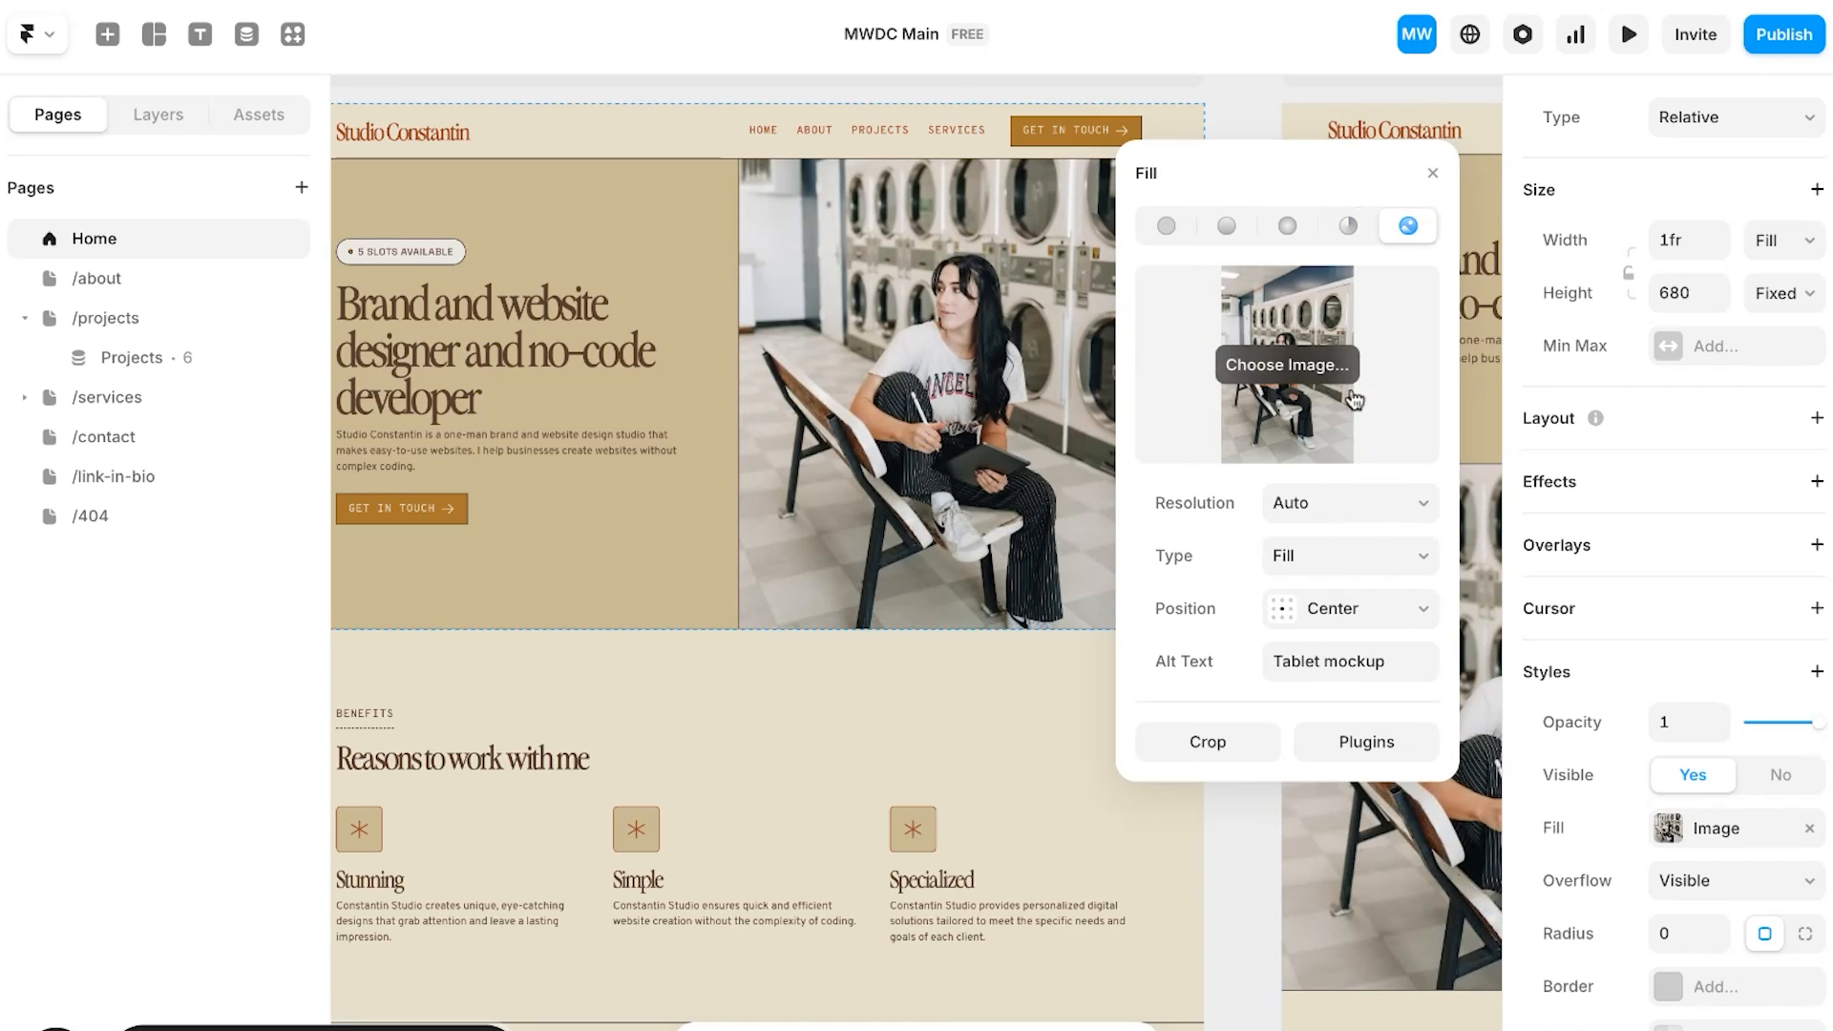
Step: Position the hero photo with a focal point at 50% X and 46% Y
{"action": "left_click", "coordinate": [1295, 616]}
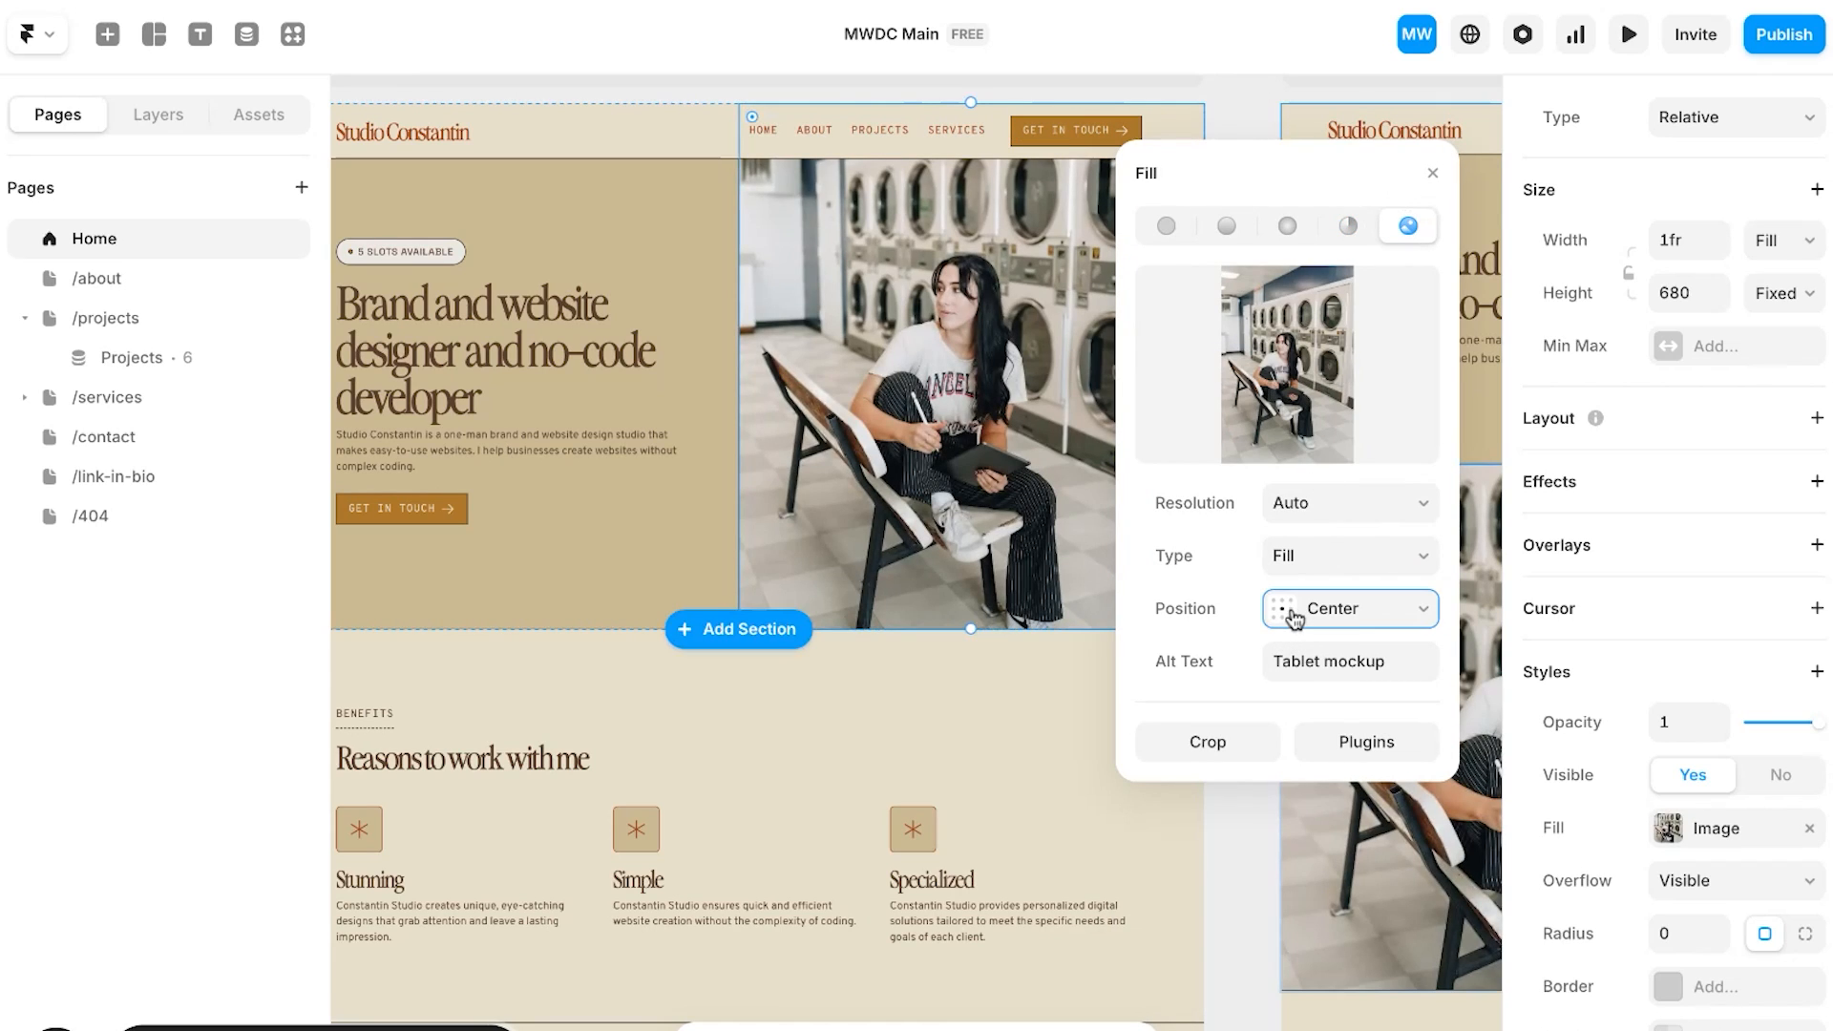
{"action": "left_click", "coordinate": [1336, 608]}
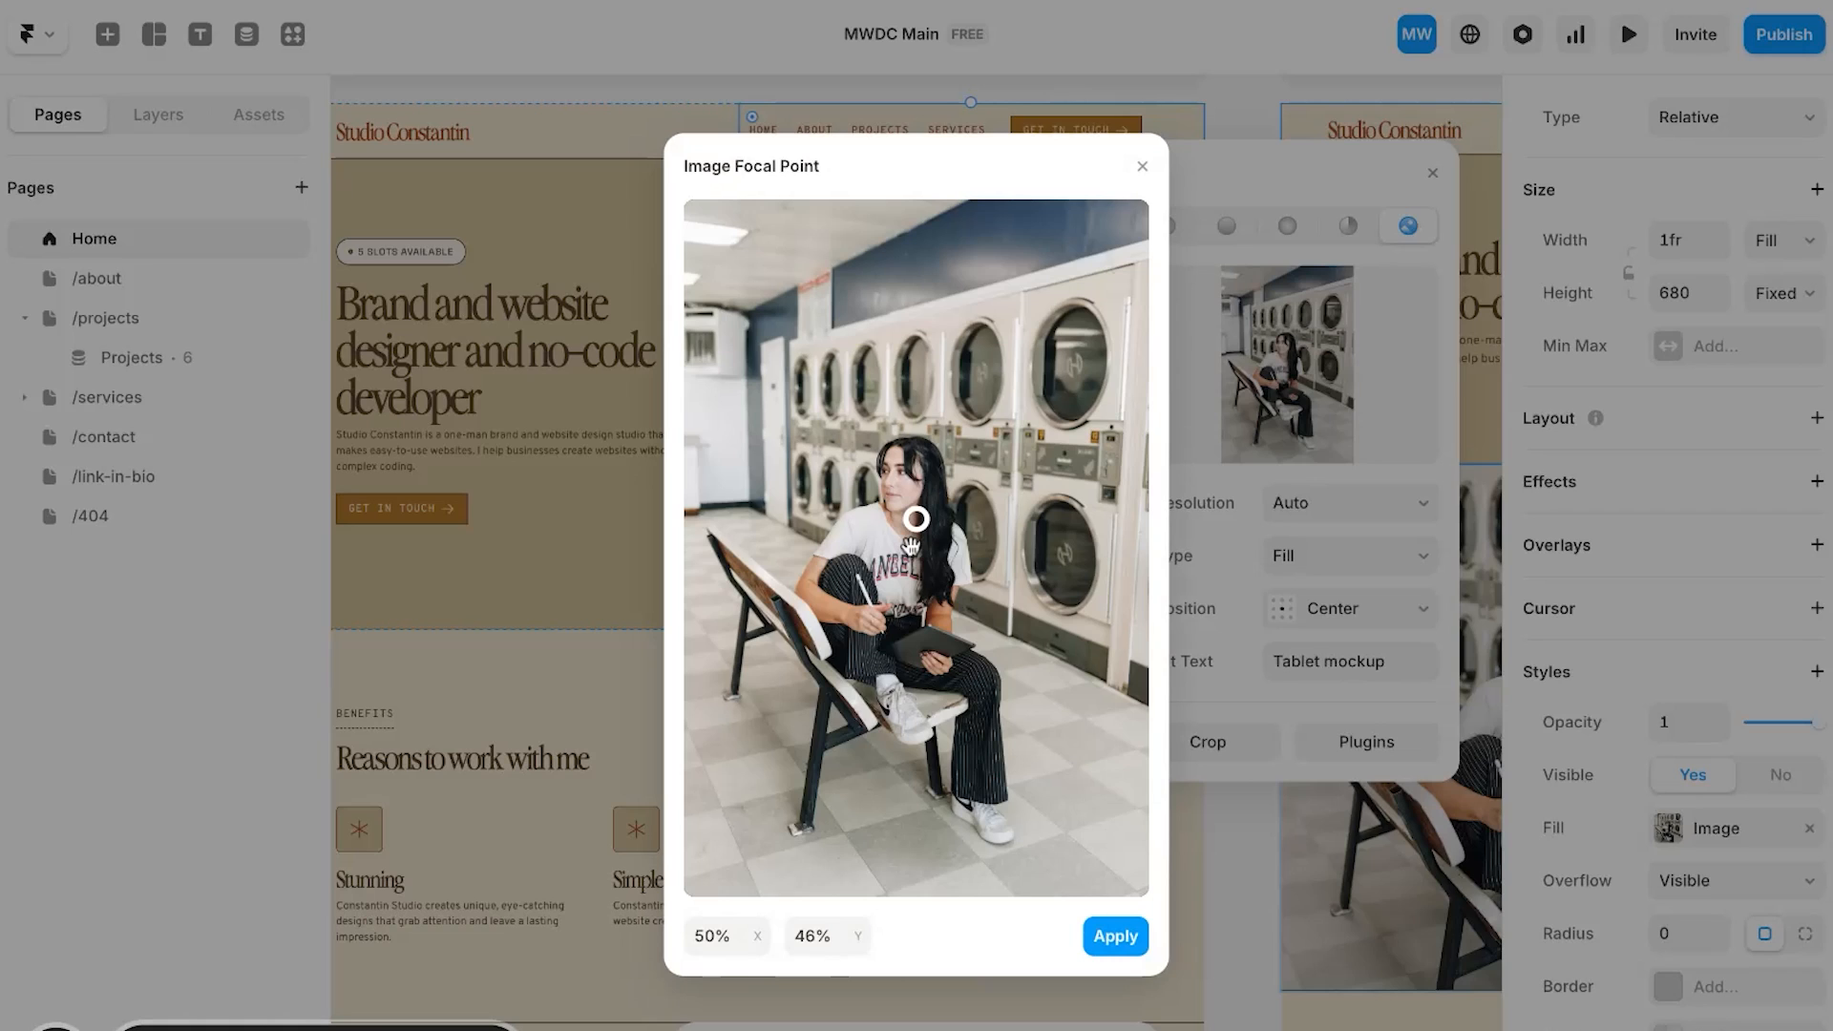
{"action": "left_click", "coordinate": [1112, 931]}
{"action": "left_click", "coordinate": [1282, 611]}
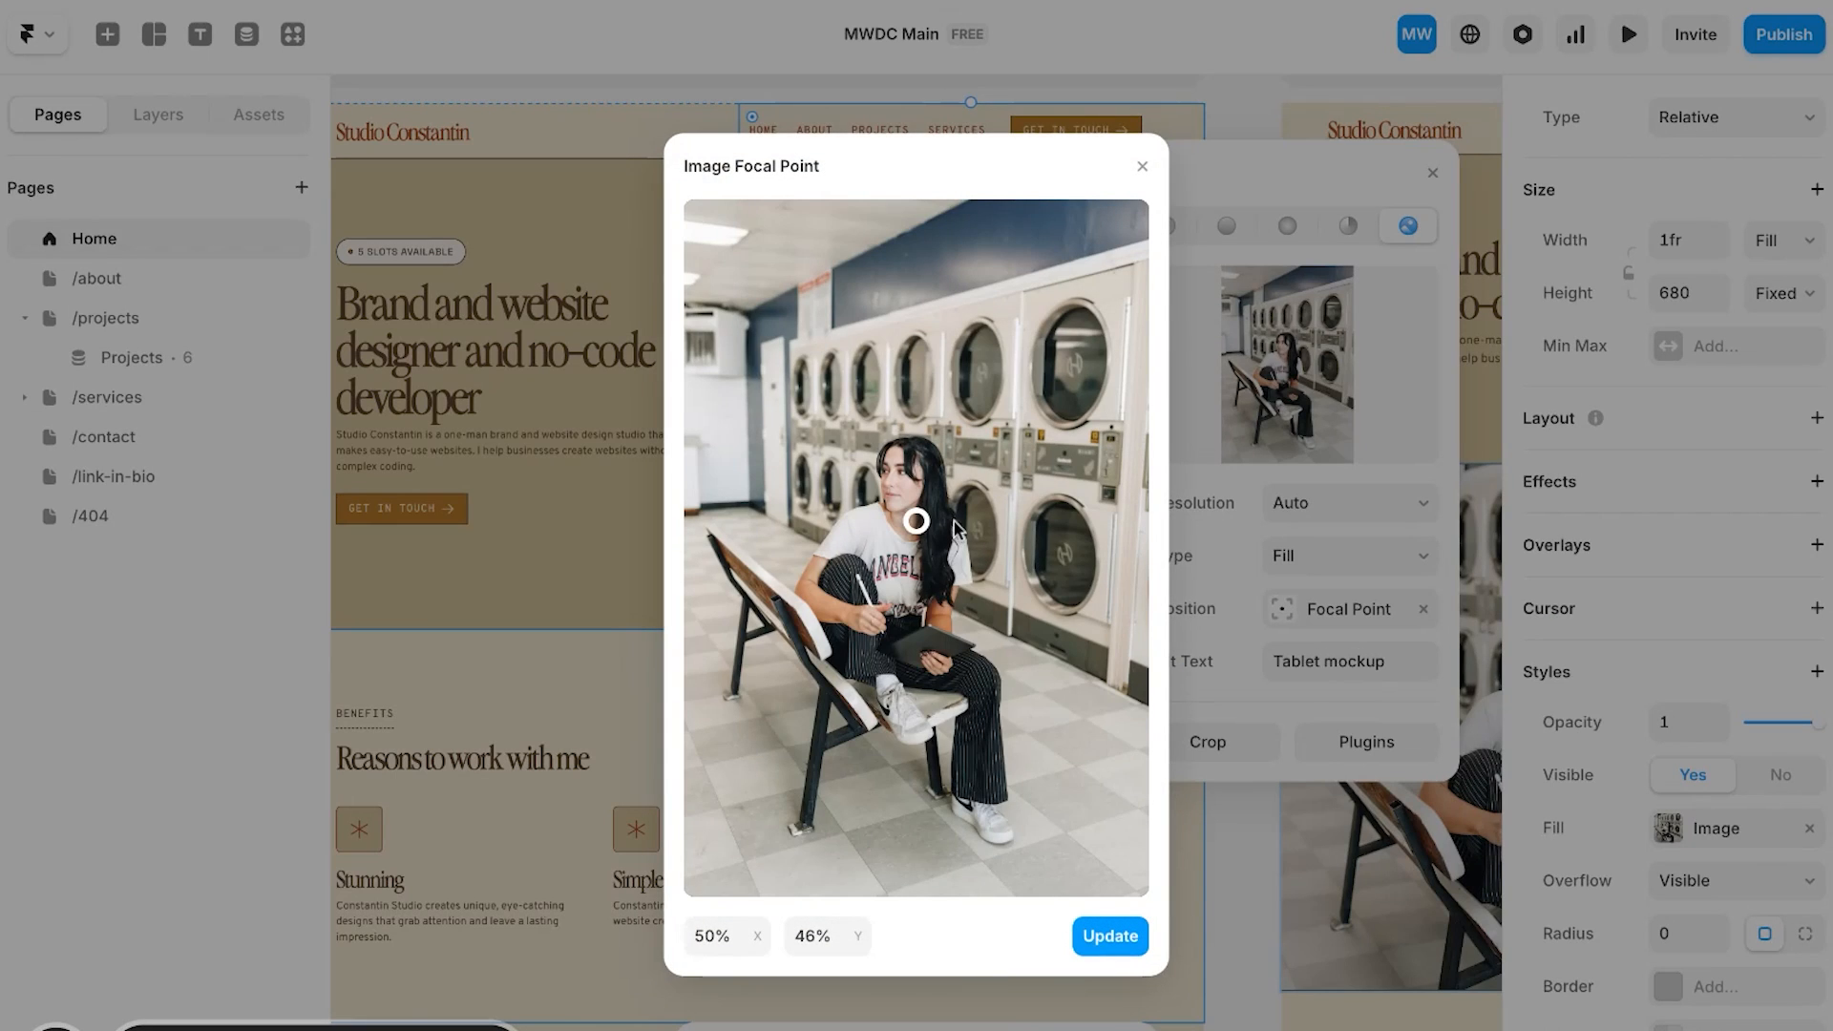
{"action": "left_click", "coordinate": [1203, 410]}
{"action": "left_click", "coordinate": [1236, 393]}
Step: Try a scroll effect on the Stunning benefit with the On Scroll trigger, Down direction, Replay on and the Slide Out Left preset
{"action": "scroll", "coordinate": [1235, 394], "scroll_direction": "up", "scroll_amount": 3}
{"action": "left_click", "coordinate": [565, 612]}
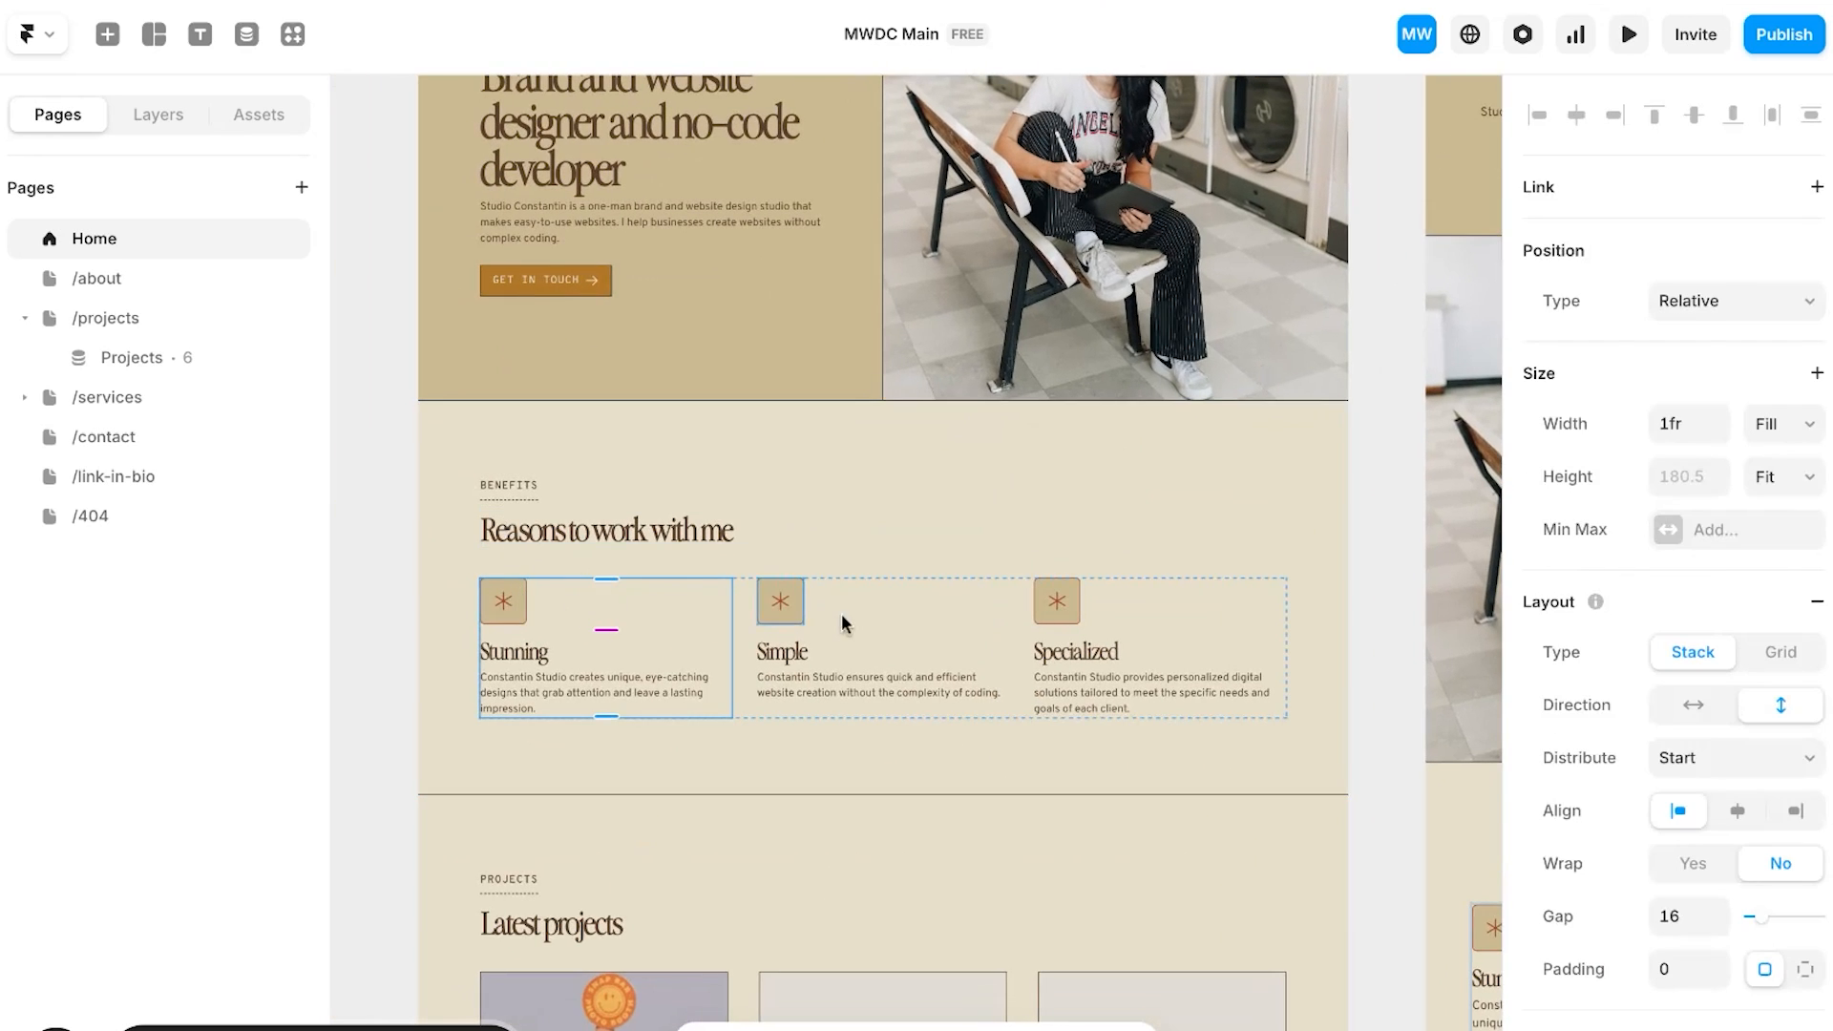
{"action": "scroll", "coordinate": [1555, 678], "scroll_direction": "down", "scroll_amount": 10}
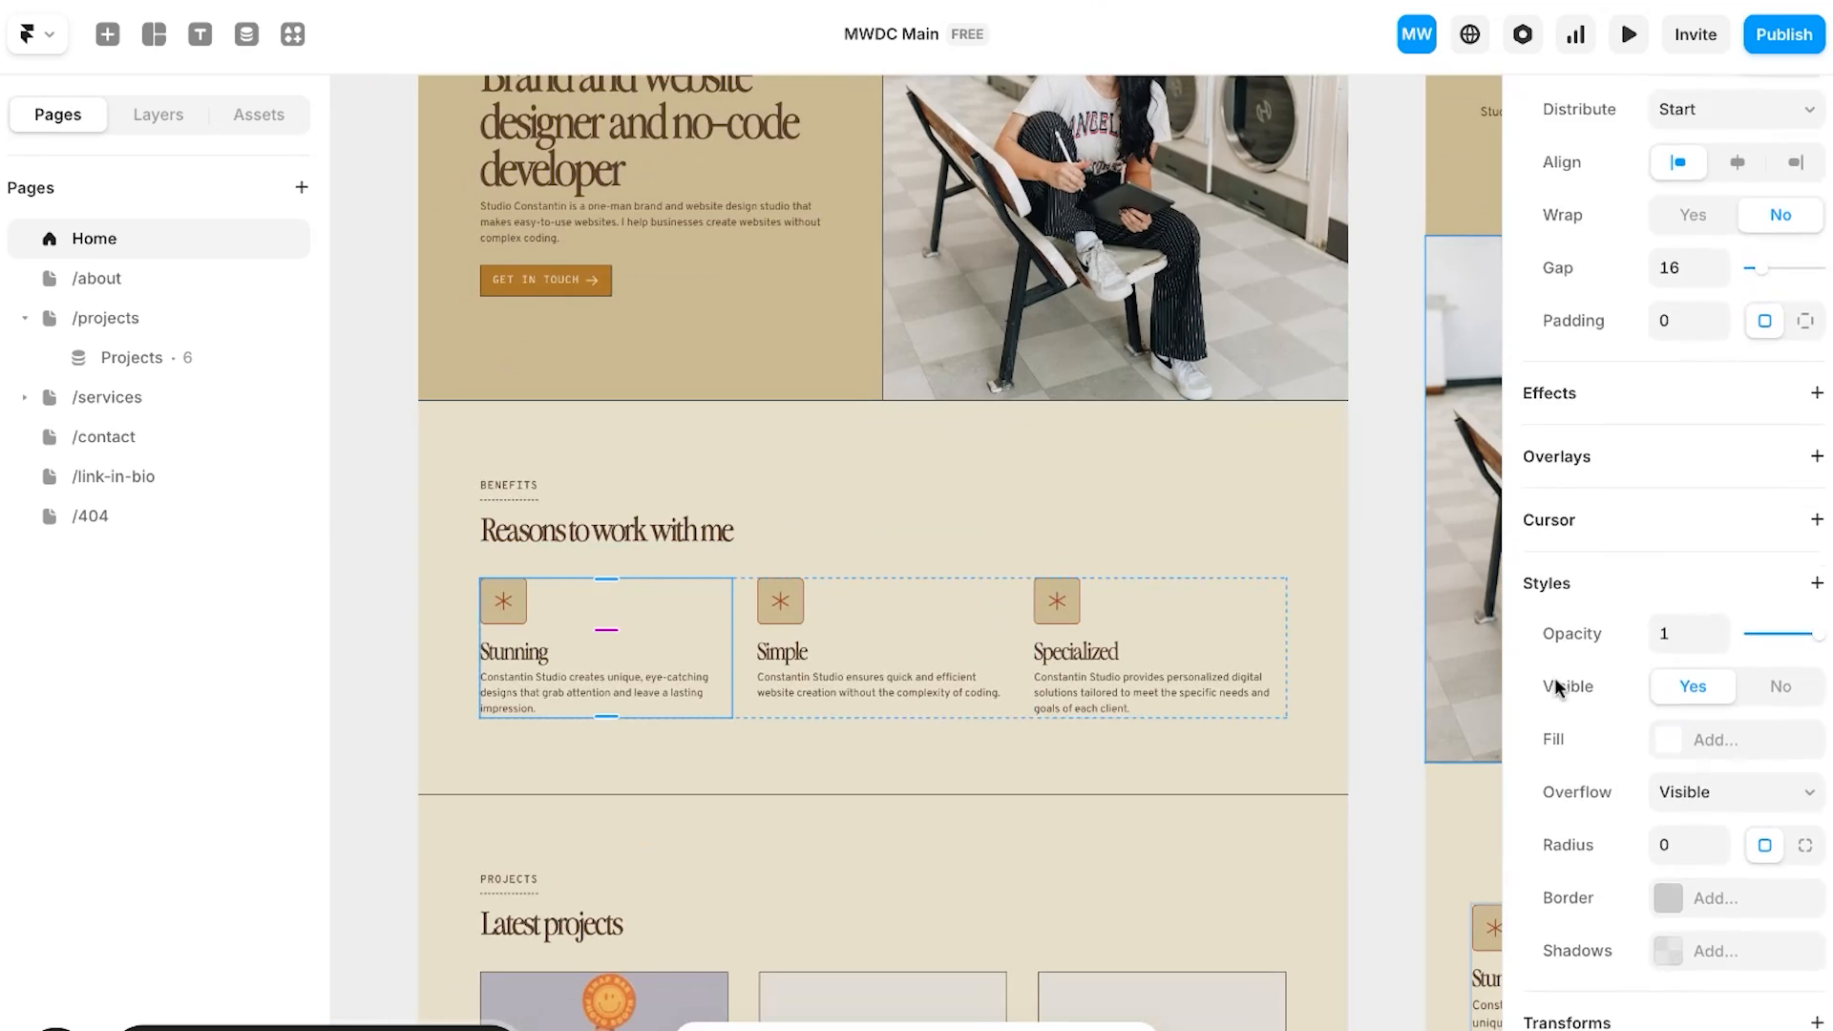
{"action": "scroll", "coordinate": [1633, 248], "scroll_direction": "up", "scroll_amount": 3}
{"action": "left_click", "coordinate": [1556, 378]}
{"action": "left_click", "coordinate": [1613, 417]}
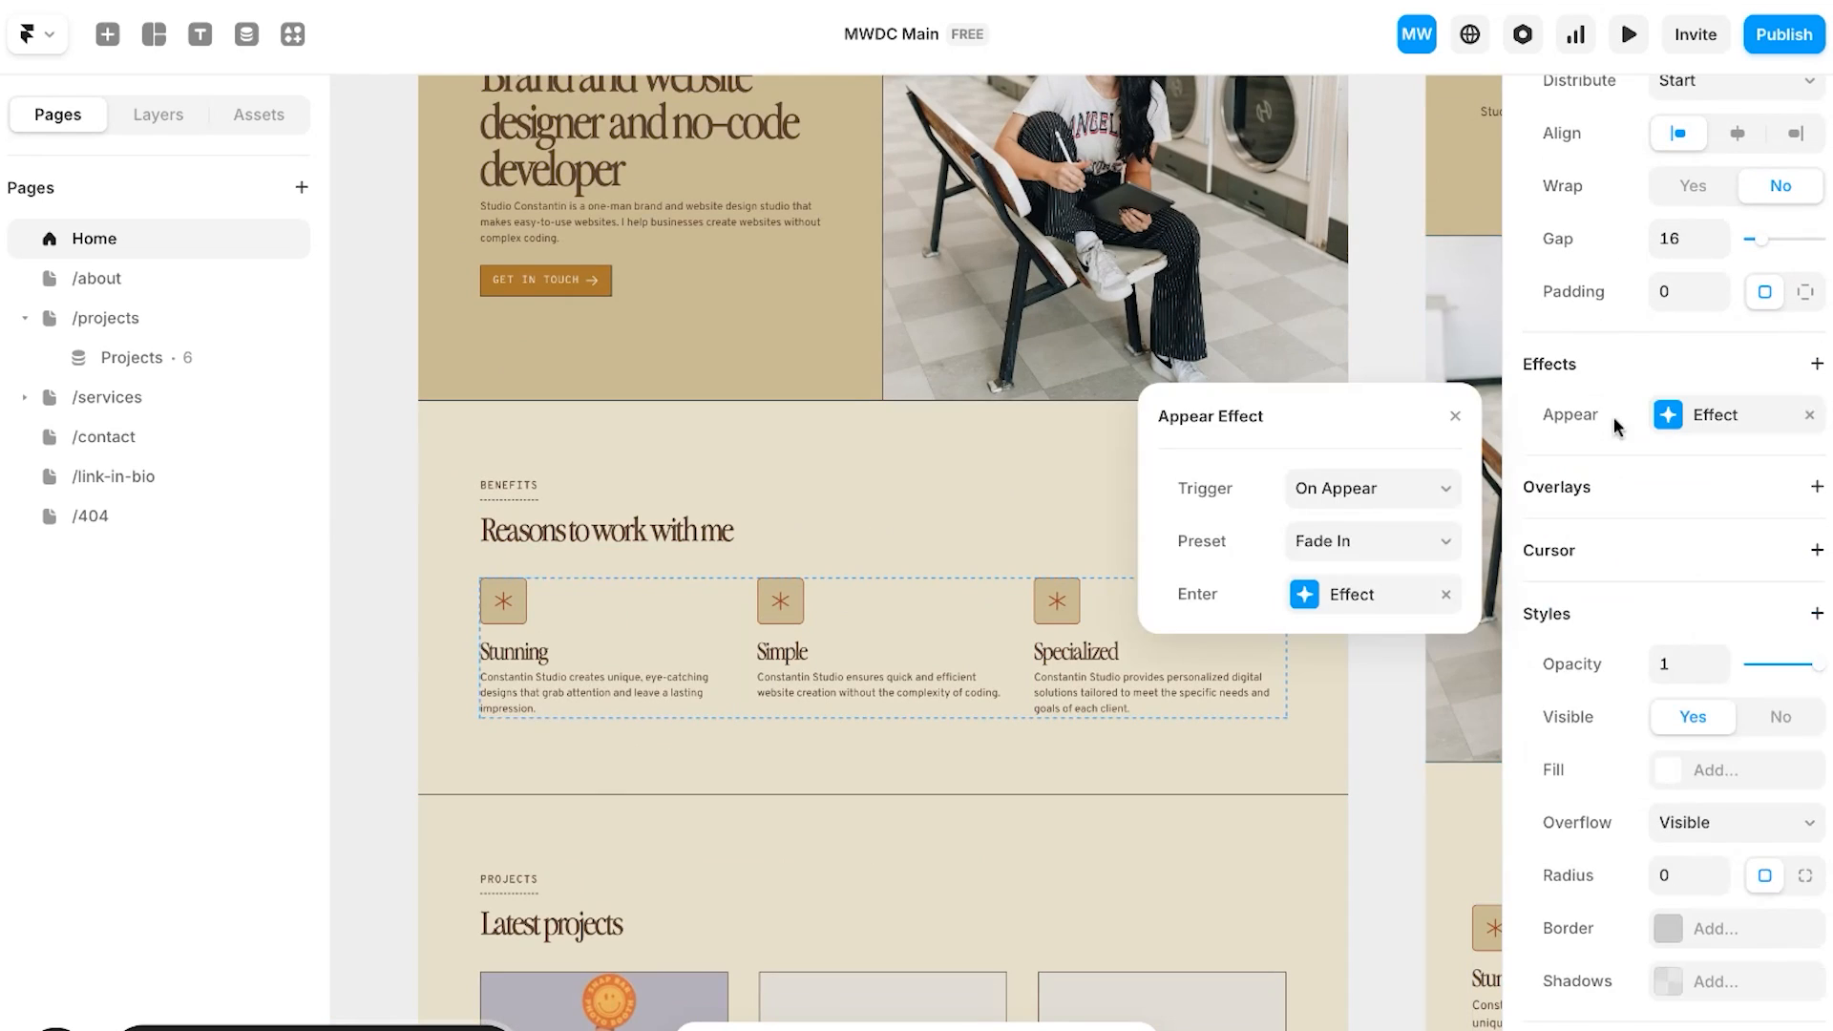
{"action": "left_click", "coordinate": [1367, 512]}
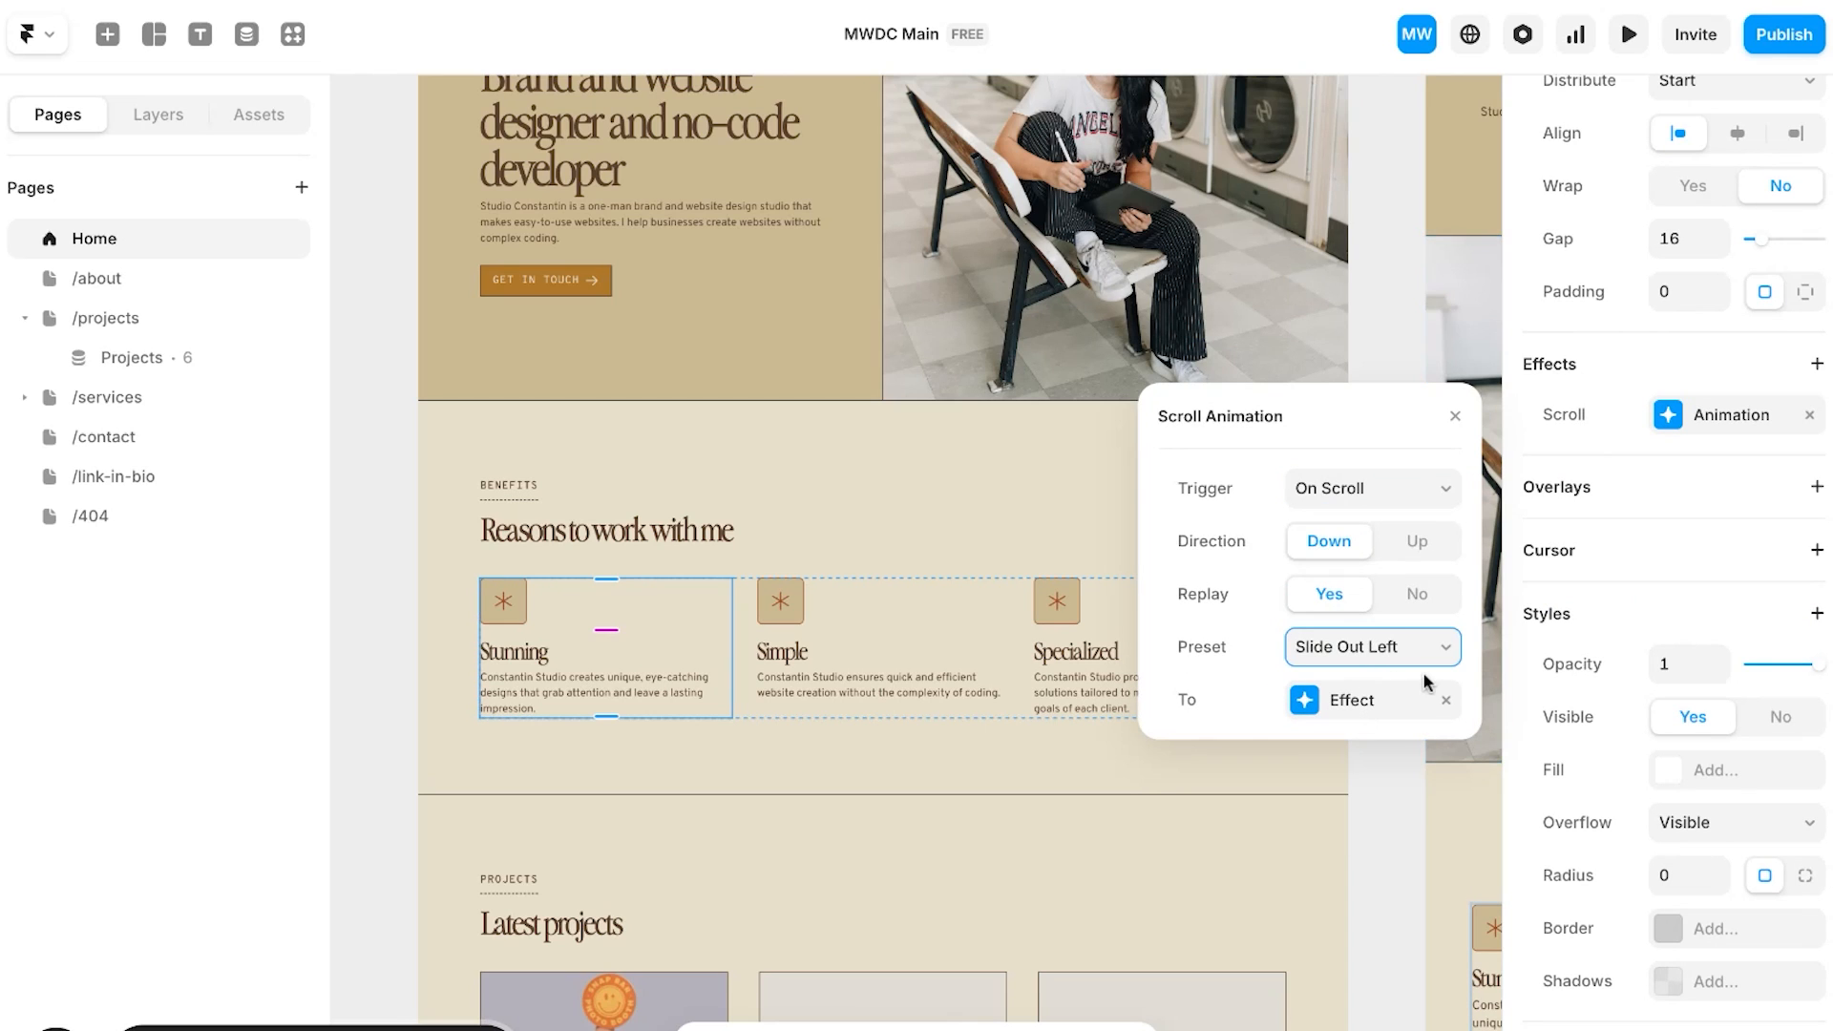
{"action": "left_click", "coordinate": [1442, 428]}
Step: Preview the Home page and check the Stunning benefit's animation while scrolling through the Benefits section
{"action": "left_click", "coordinate": [1629, 34]}
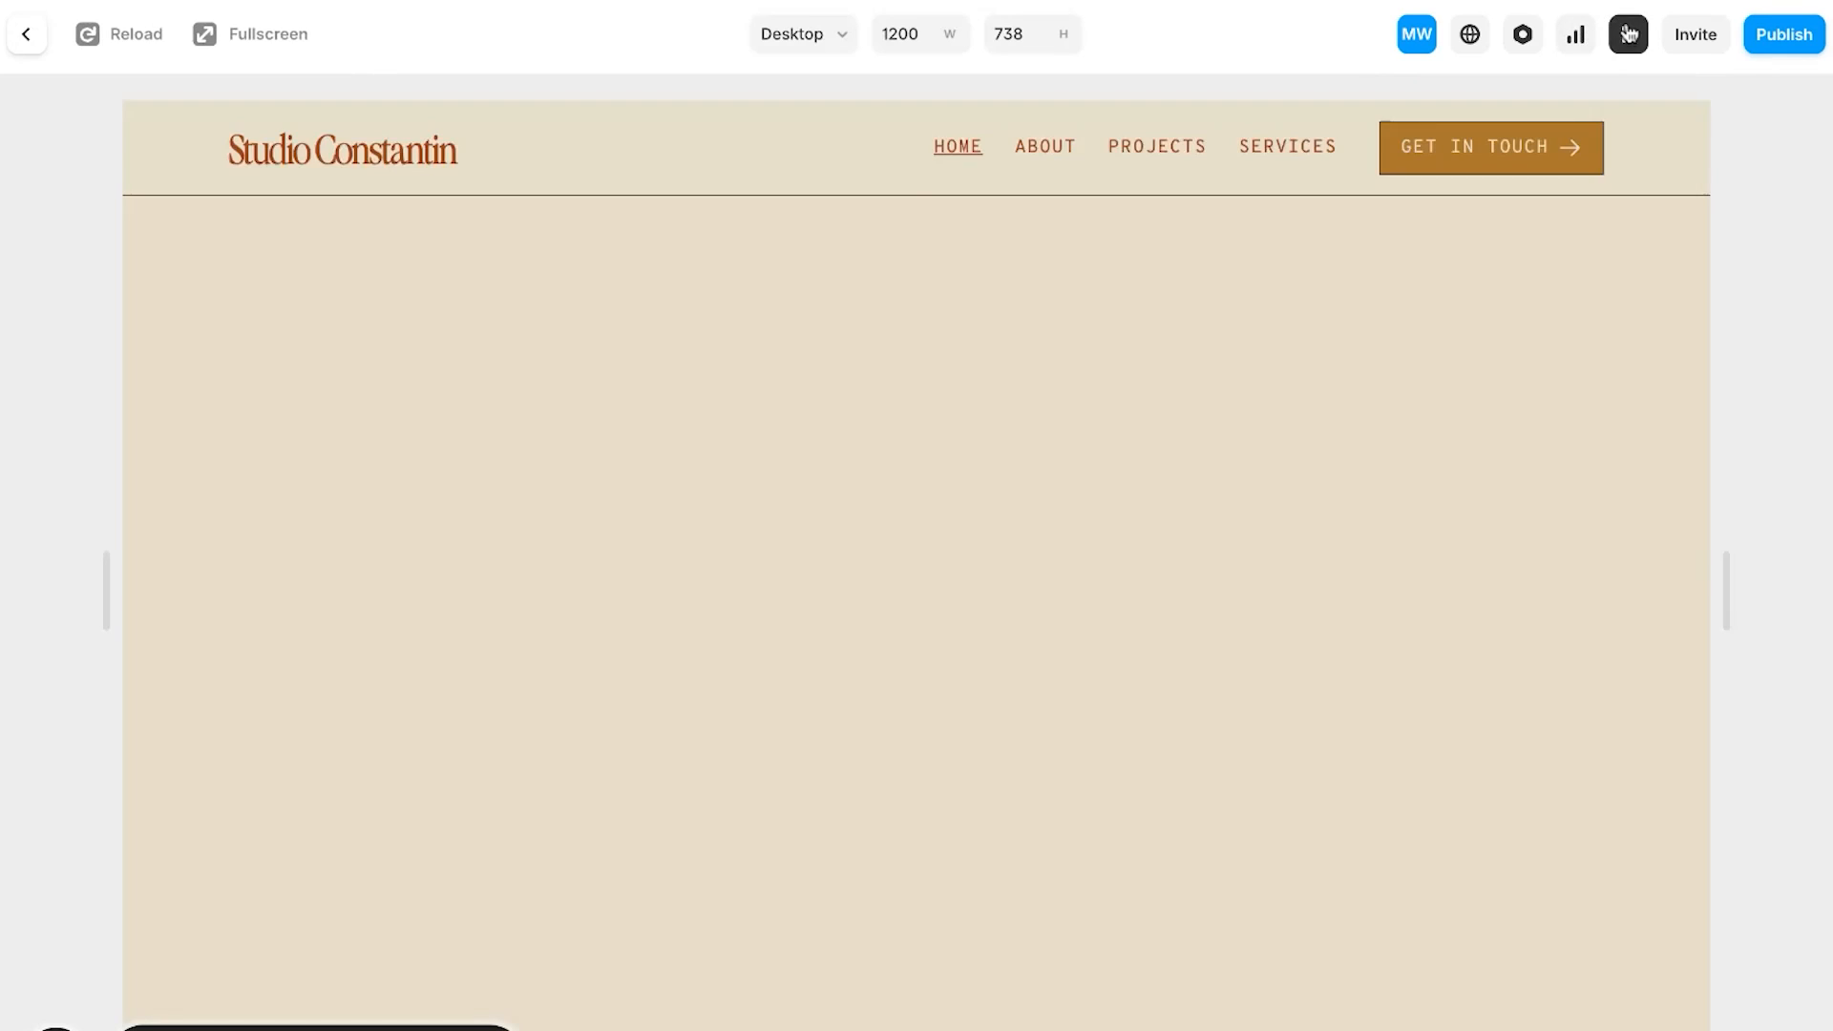
{"action": "scroll", "coordinate": [1543, 373], "scroll_direction": "down", "scroll_amount": 5}
{"action": "scroll", "coordinate": [1543, 373], "scroll_direction": "up", "scroll_amount": 2}
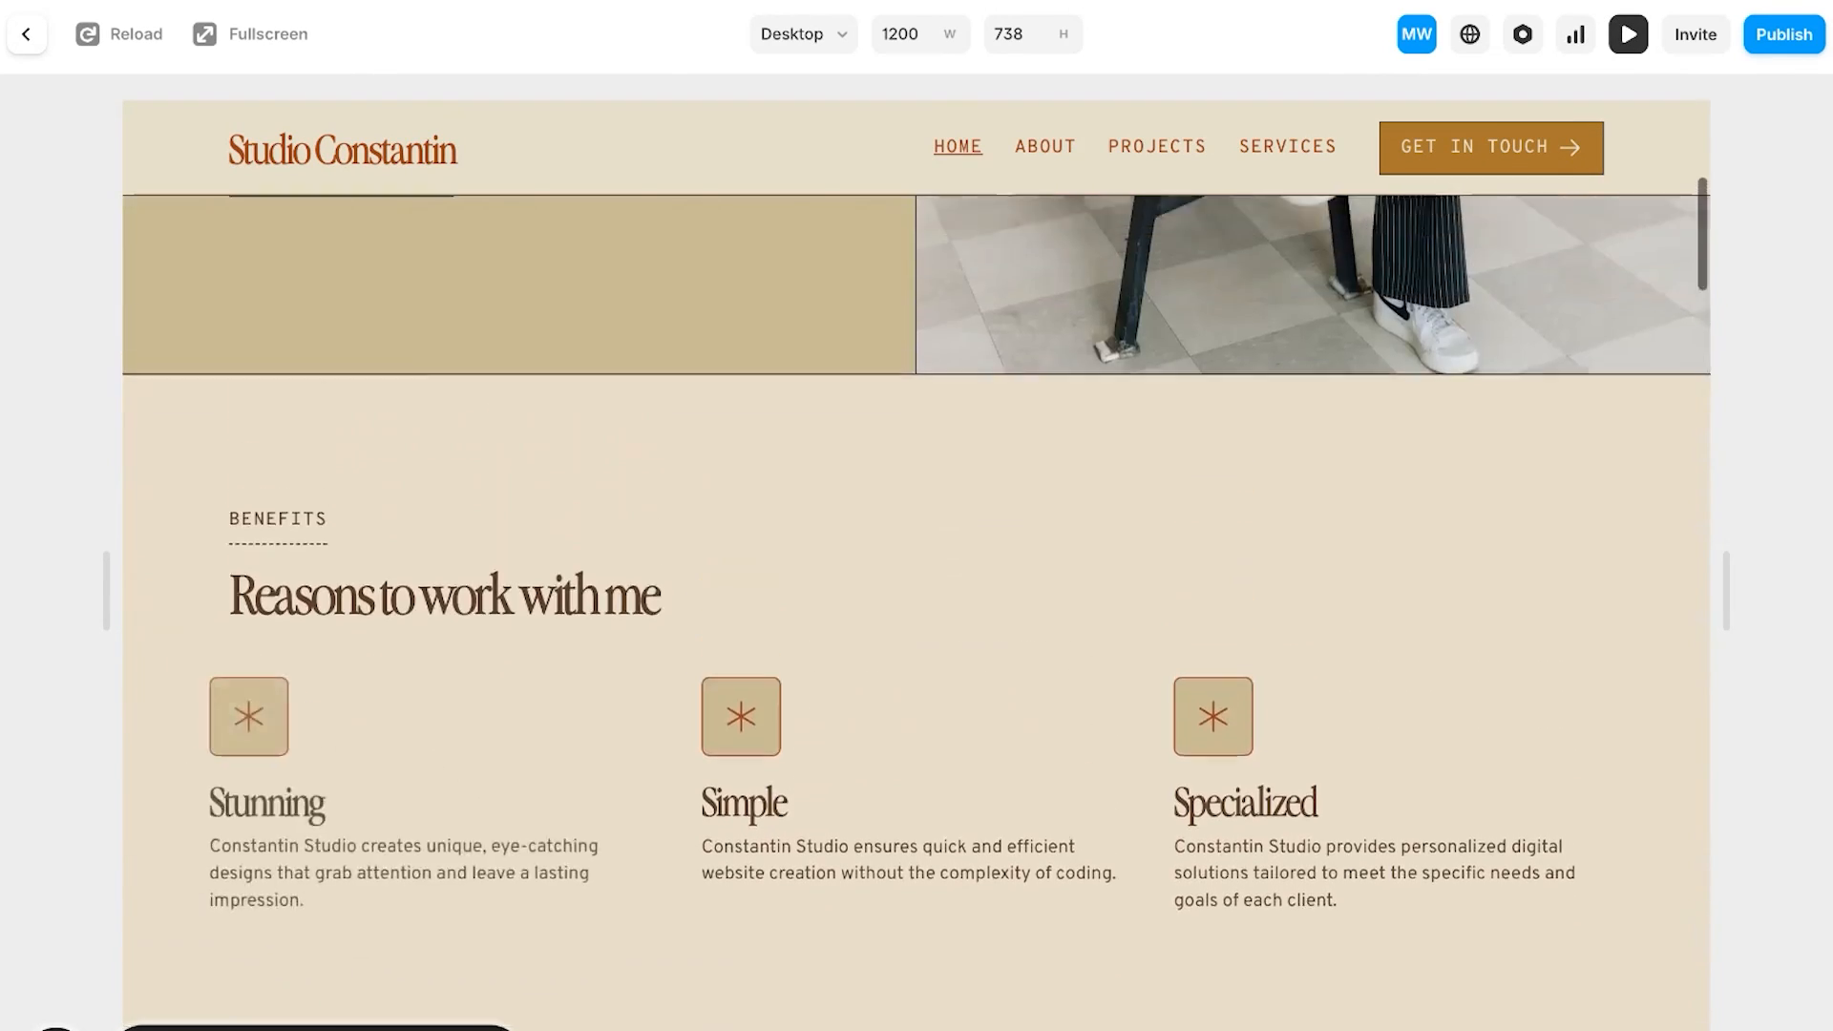
{"action": "scroll", "coordinate": [1543, 372], "scroll_direction": "down", "scroll_amount": 3}
{"action": "scroll", "coordinate": [1026, 588], "scroll_direction": "down", "scroll_amount": 1}
{"action": "scroll", "coordinate": [1025, 588], "scroll_direction": "up", "scroll_amount": 3}
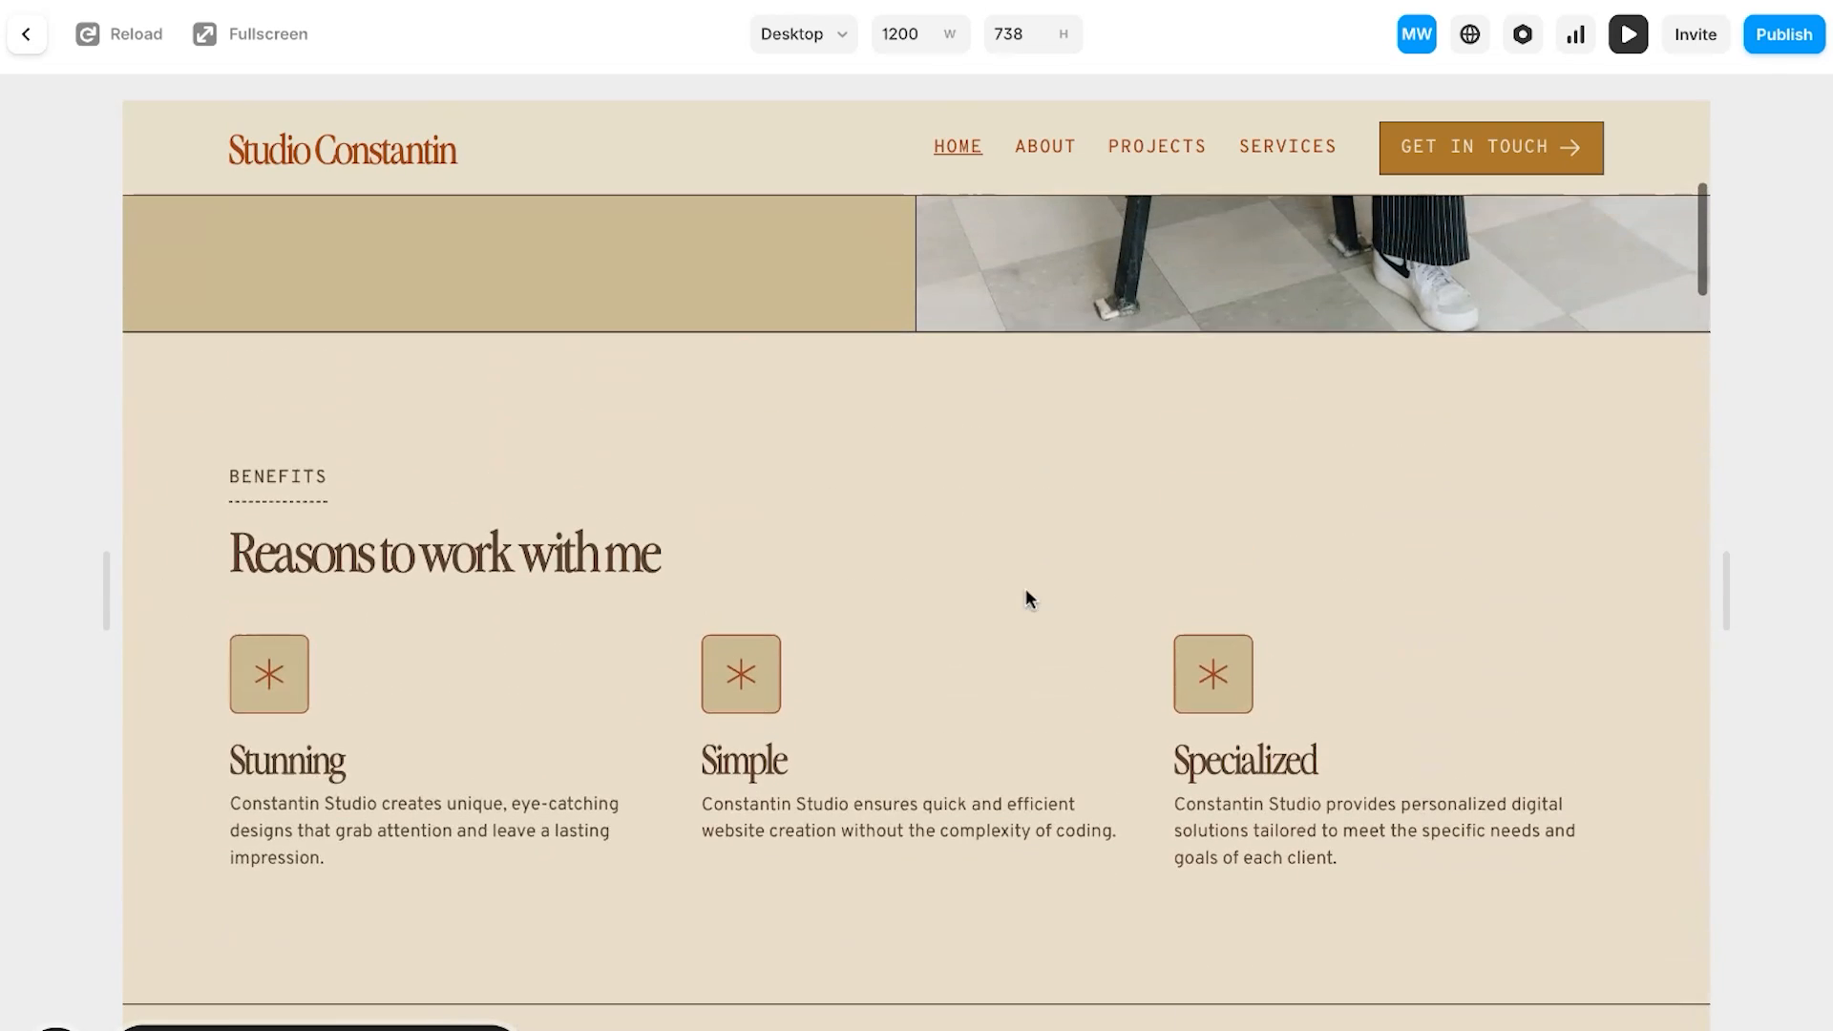
{"action": "key", "text": "Escape"}
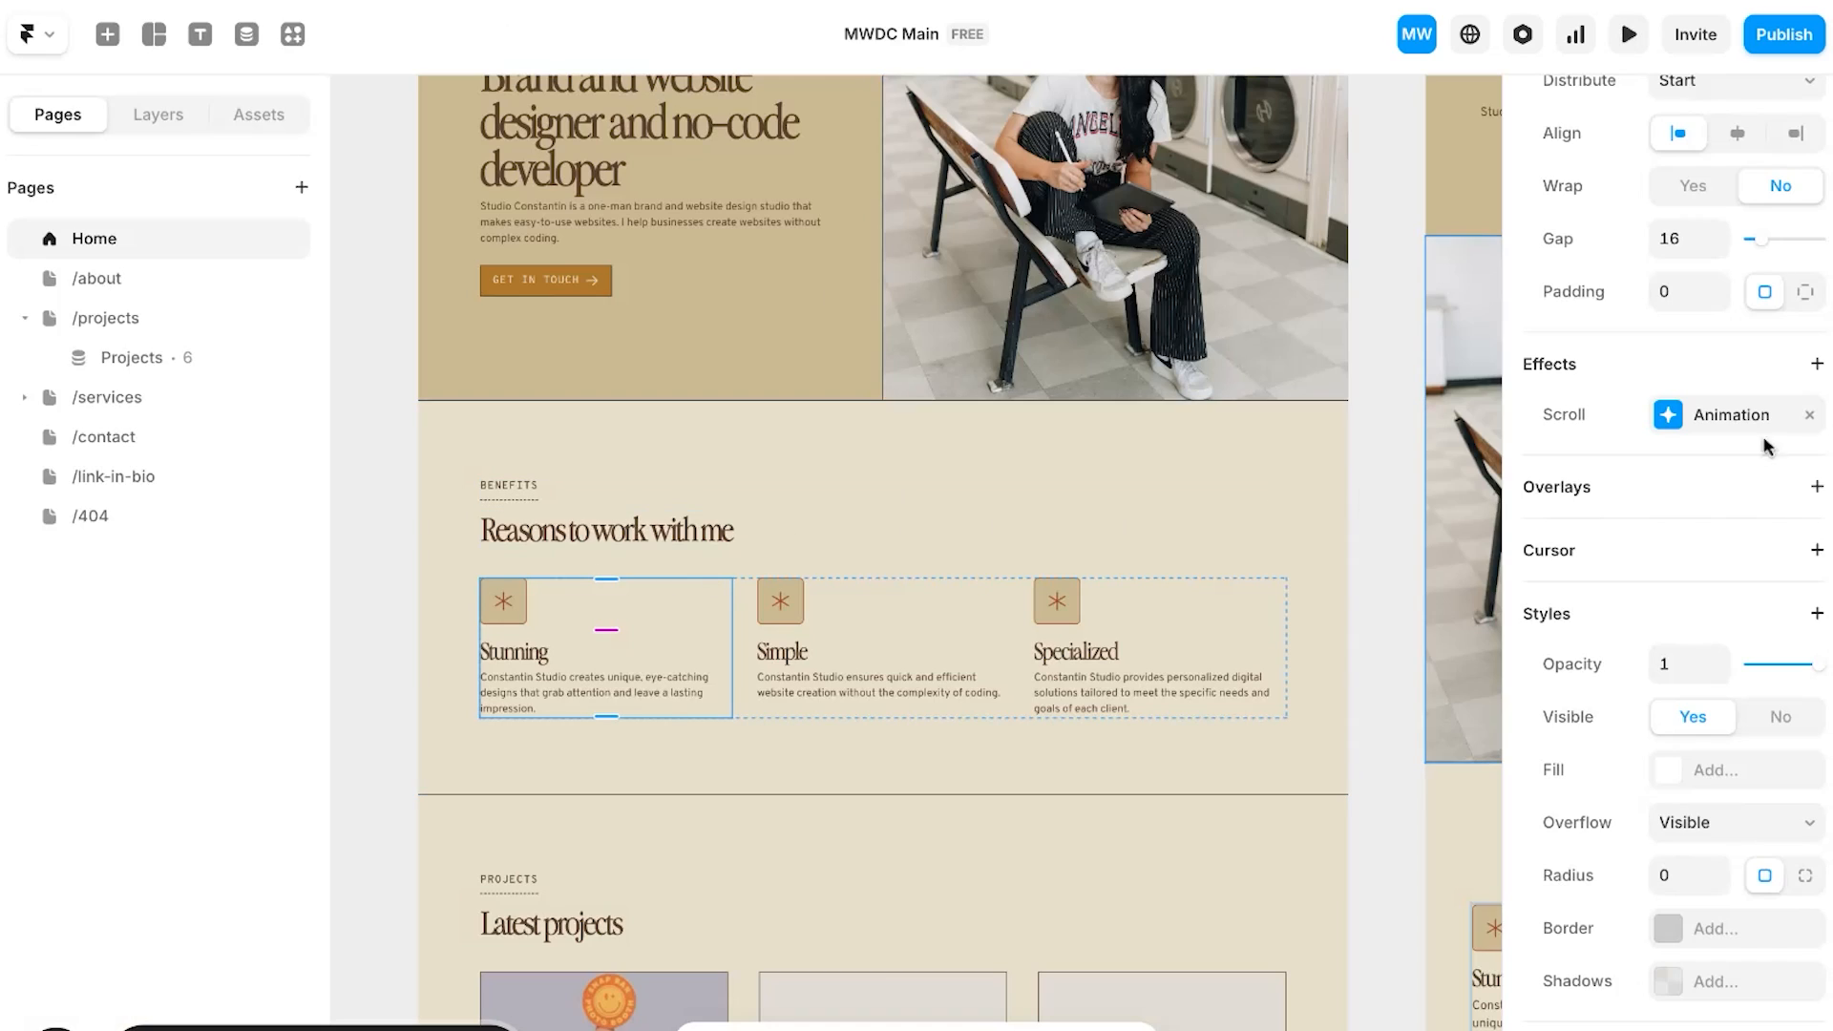
Step: Remove the scroll animation from the Stunning benefit
{"action": "left_click", "coordinate": [1809, 417]}
{"action": "left_click", "coordinate": [1588, 379]}
{"action": "key", "text": "Escape"}
Step: Add a scroll animation to the whole Benefits Stacks layer with the Layer in View trigger, centre start, Replay on and the Scale In preset
{"action": "left_click", "coordinate": [155, 116]}
{"action": "left_click", "coordinate": [140, 482]}
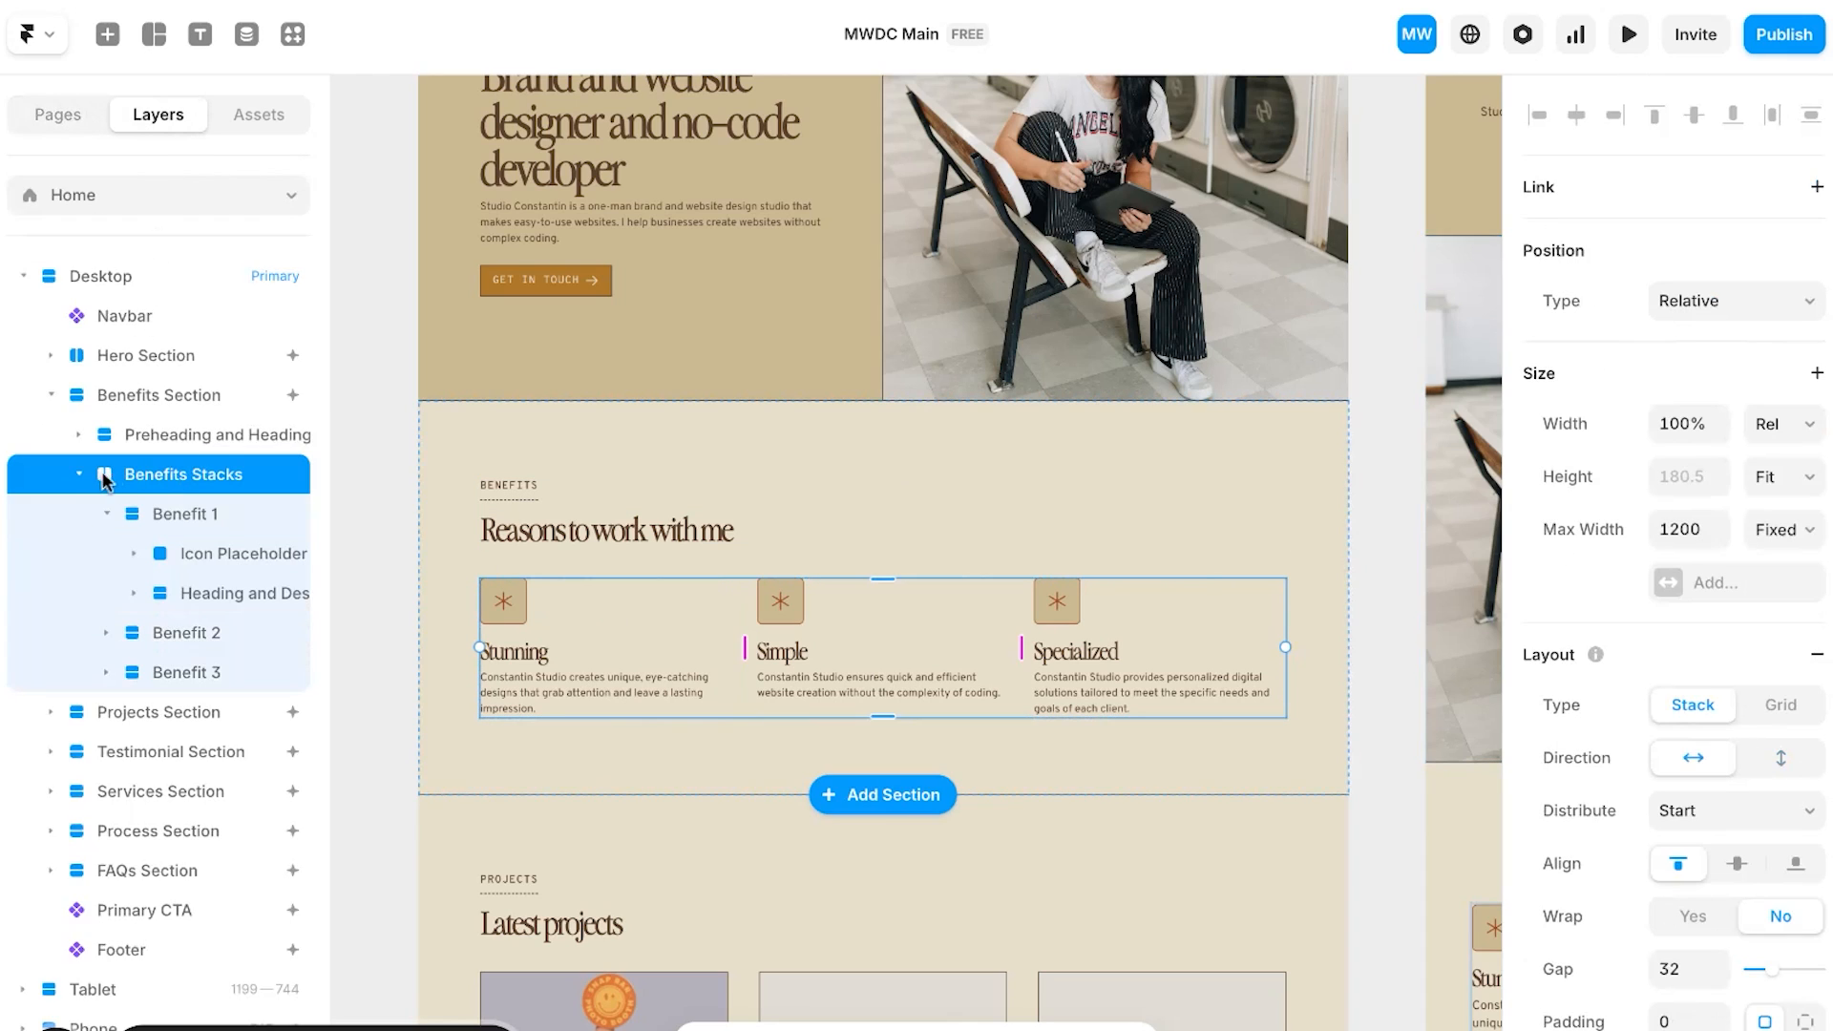
{"action": "left_click", "coordinate": [77, 476]}
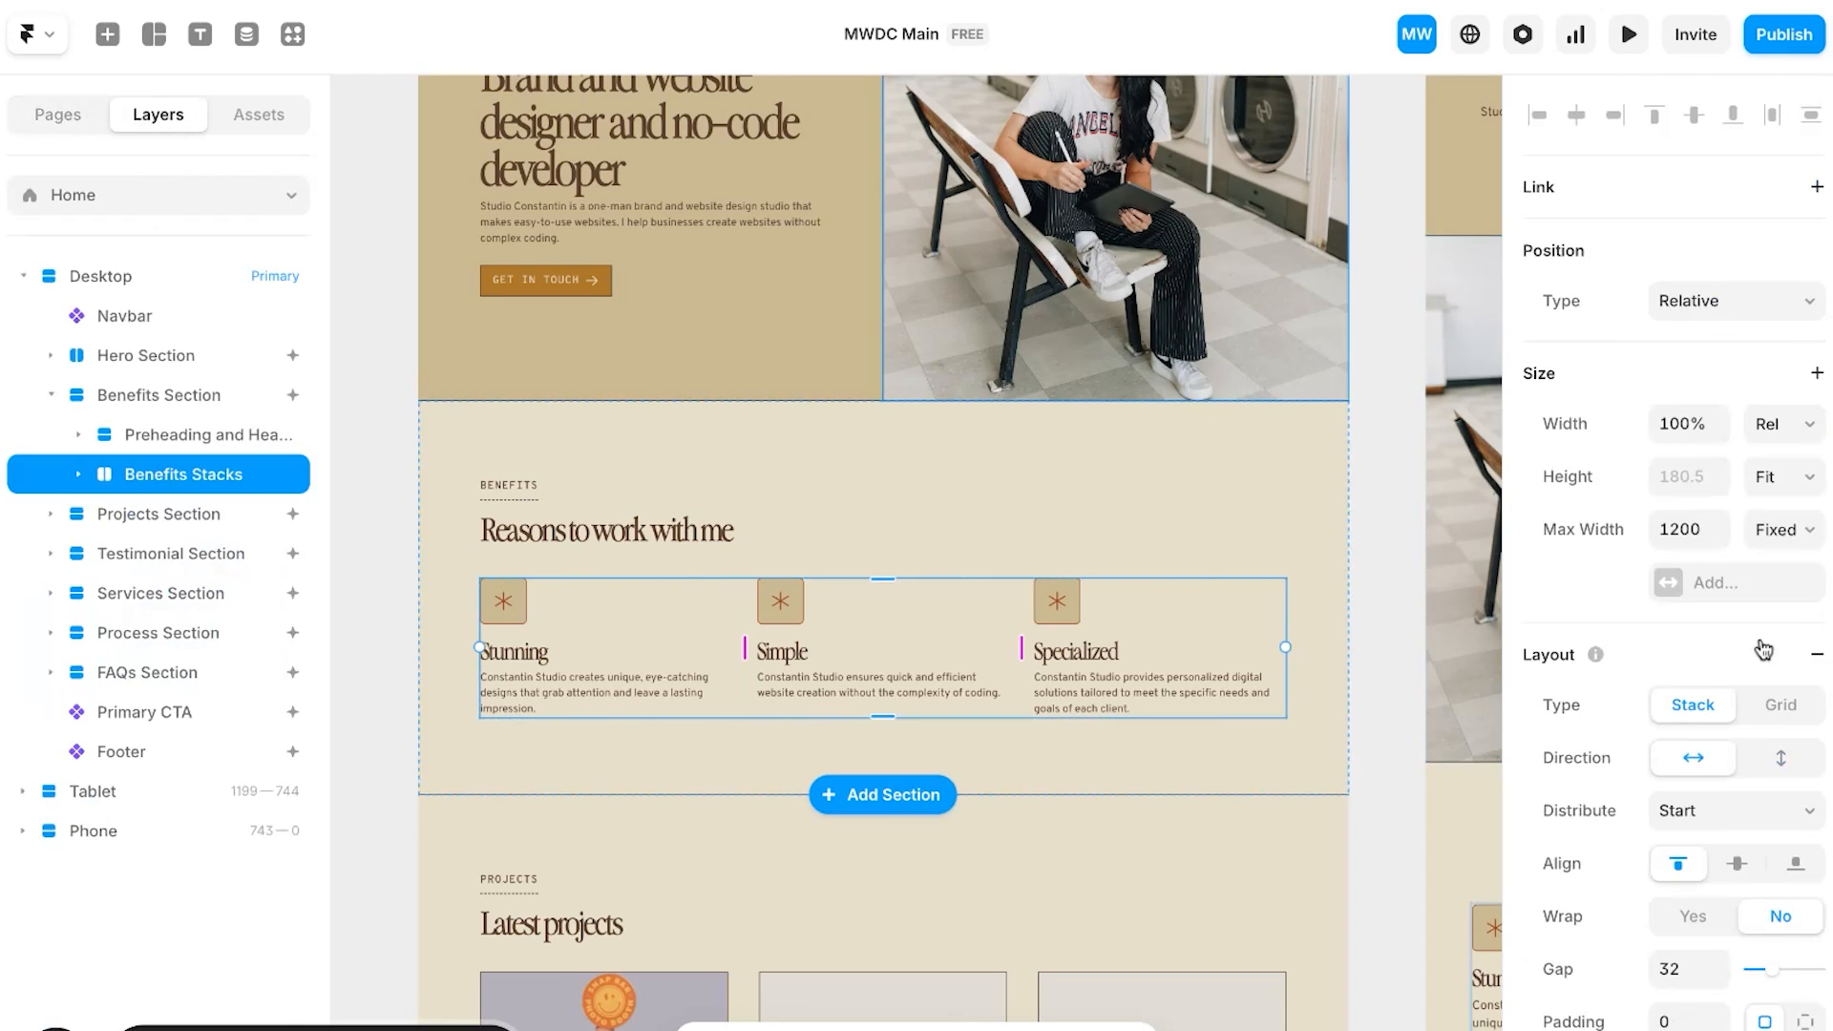
{"action": "scroll", "coordinate": [1764, 649], "scroll_direction": "down", "scroll_amount": 8}
{"action": "left_click", "coordinate": [1671, 337]}
{"action": "left_click", "coordinate": [1596, 577]}
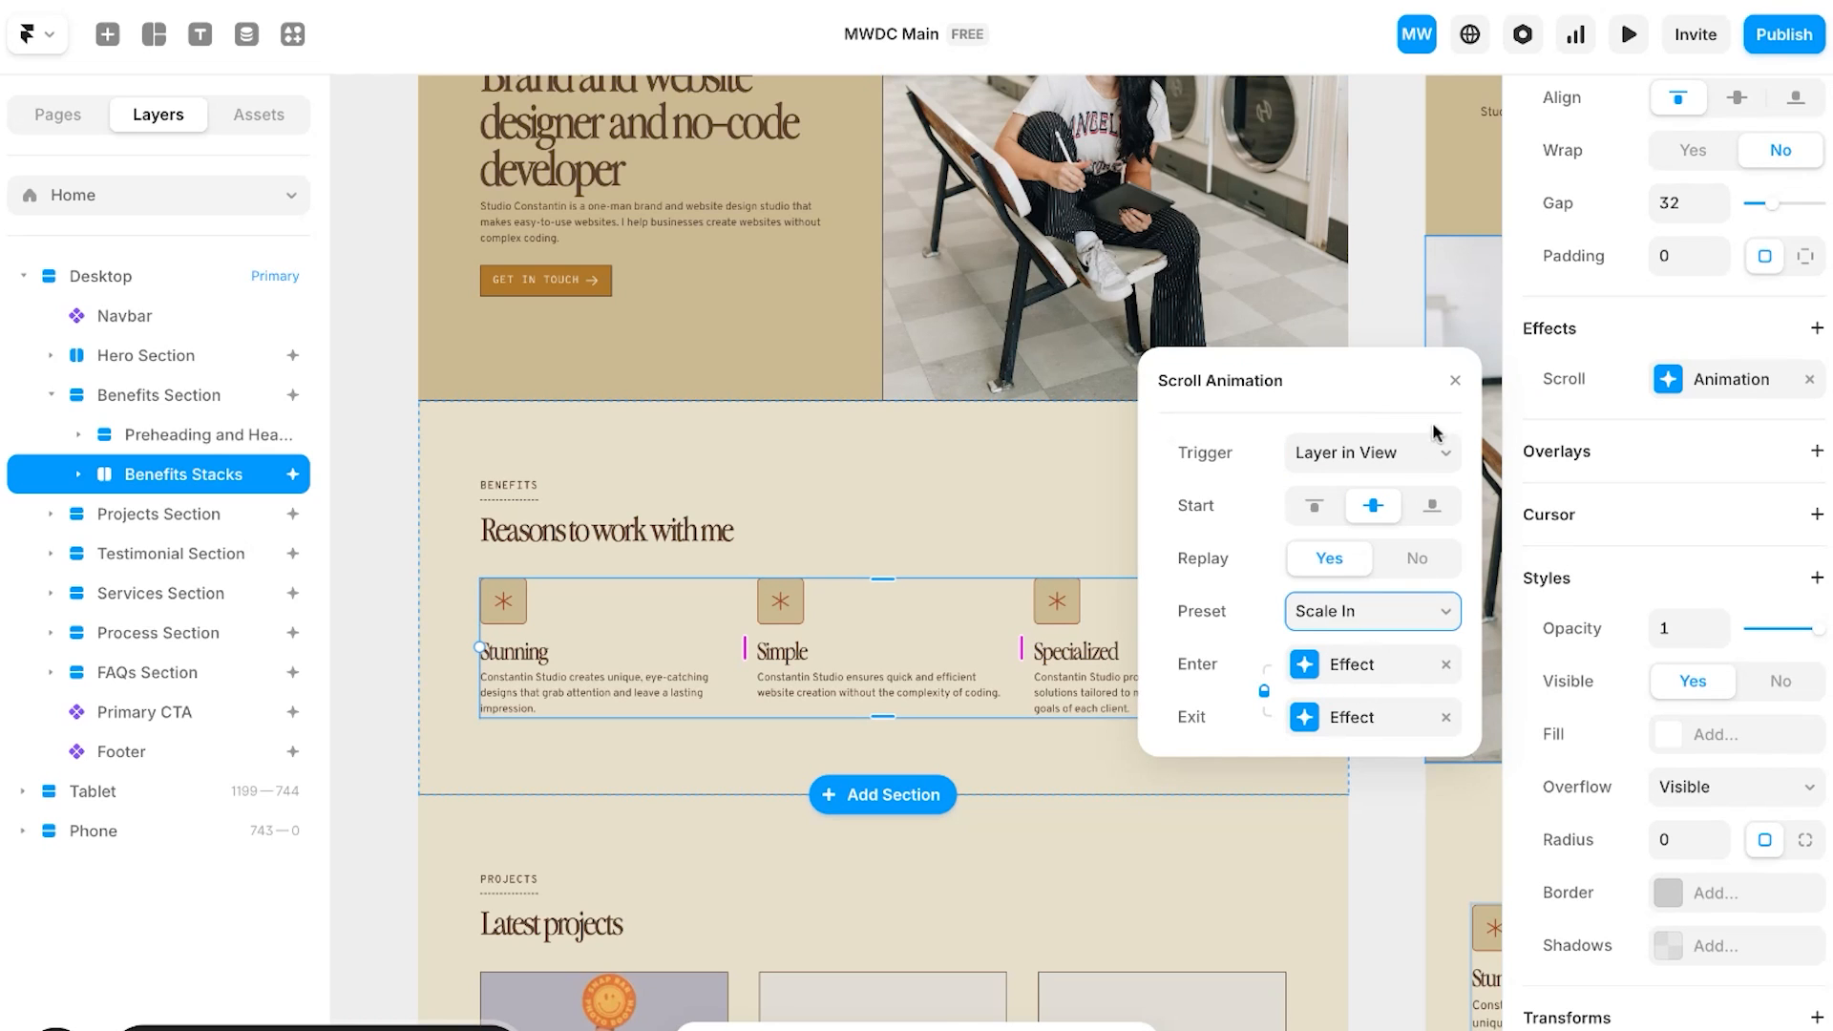
{"action": "left_click", "coordinate": [1454, 382]}
Step: Preview the Home page and check the Benefits Stacks animation by scrolling between the hero and the Benefits section
{"action": "left_click", "coordinate": [1632, 32]}
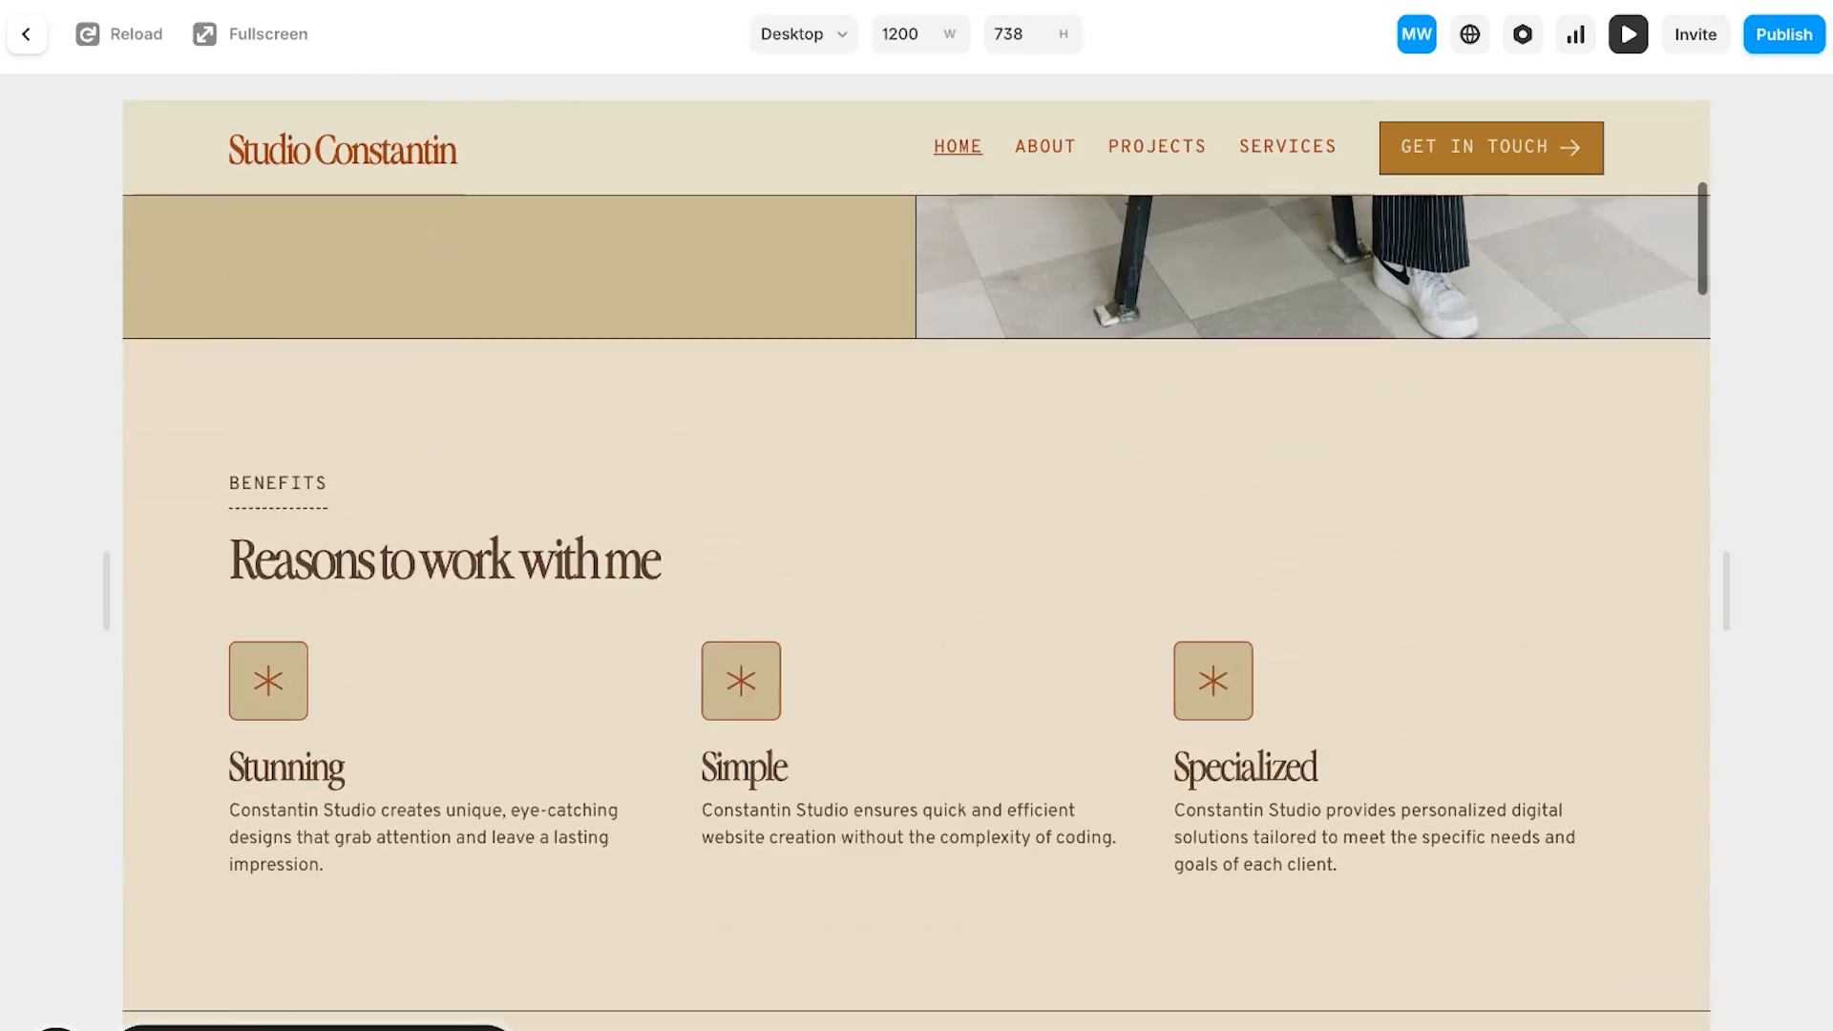
{"action": "scroll", "coordinate": [916, 611], "scroll_direction": "down", "scroll_amount": 8}
{"action": "scroll", "coordinate": [916, 611], "scroll_direction": "up", "scroll_amount": 10}
{"action": "scroll", "coordinate": [916, 611], "scroll_direction": "down", "scroll_amount": 3}
{"action": "scroll", "coordinate": [915, 611], "scroll_direction": "down", "scroll_amount": 5}
{"action": "scroll", "coordinate": [916, 611], "scroll_direction": "up", "scroll_amount": 10}
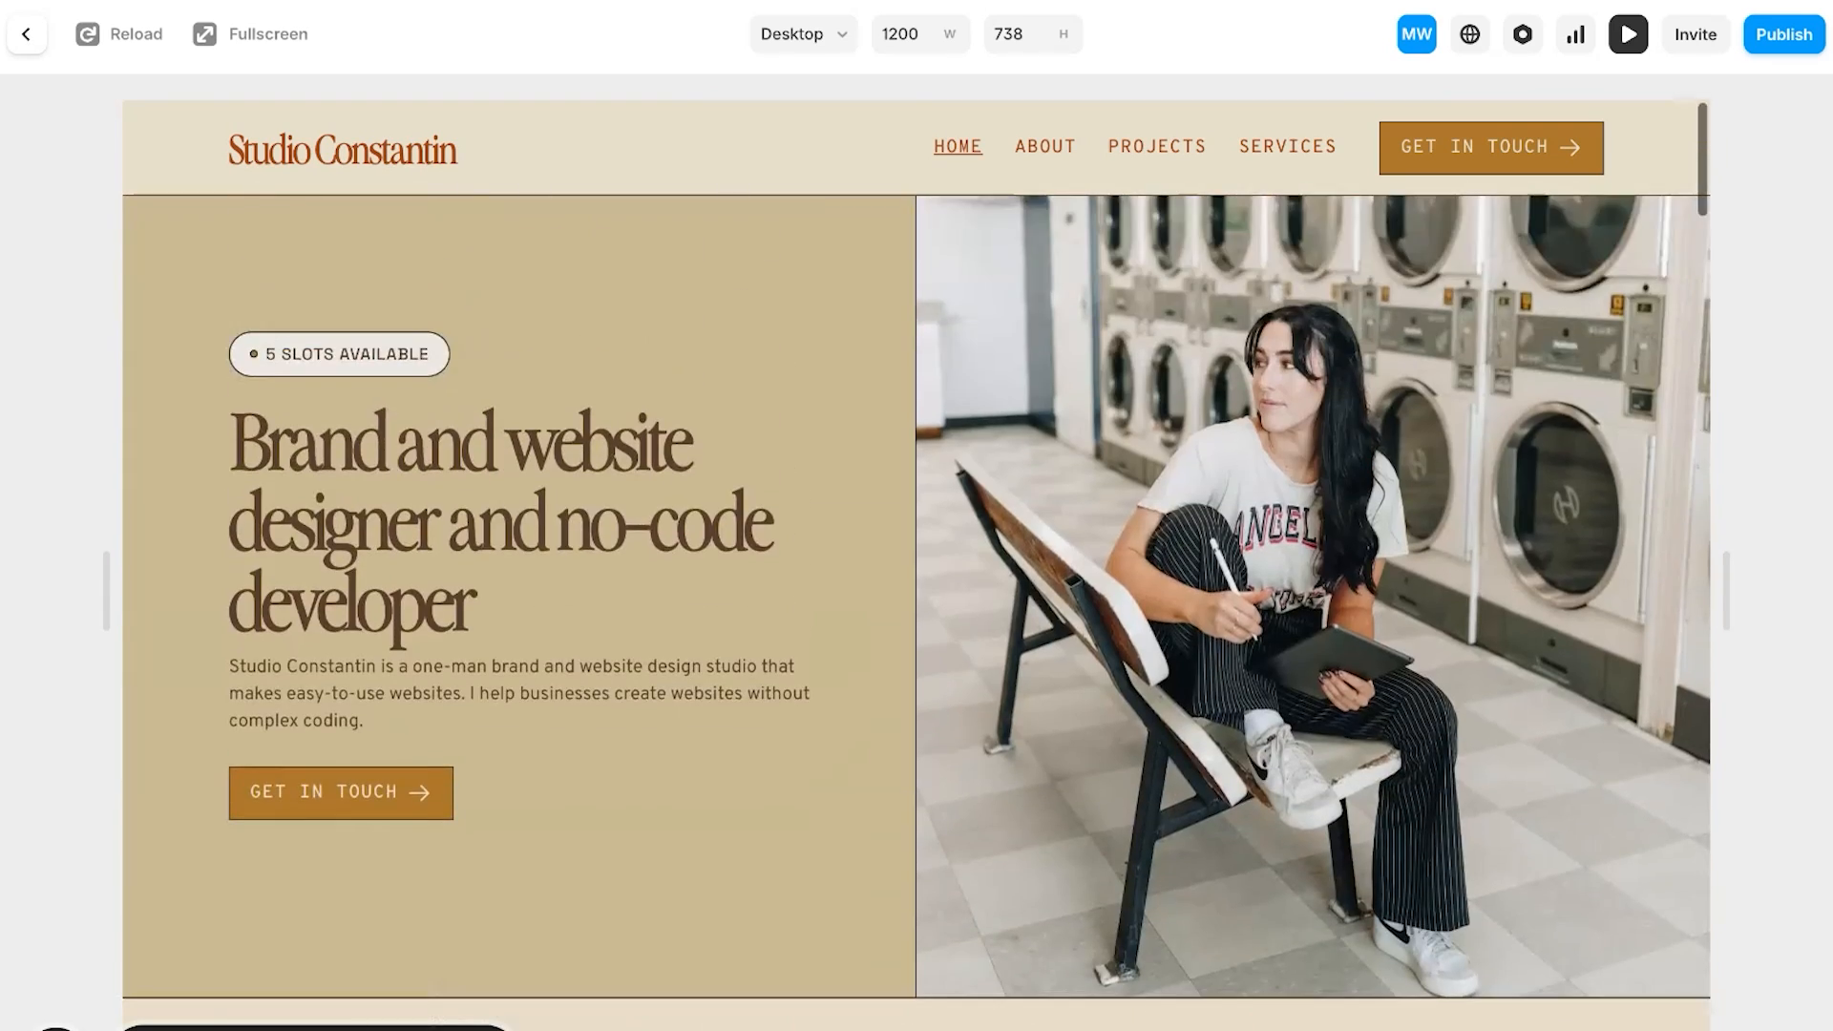
{"action": "scroll", "coordinate": [916, 611], "scroll_direction": "down", "scroll_amount": 6}
{"action": "scroll", "coordinate": [916, 611], "scroll_direction": "up", "scroll_amount": 3}
{"action": "scroll", "coordinate": [916, 611], "scroll_direction": "up", "scroll_amount": 4}
{"action": "scroll", "coordinate": [915, 611], "scroll_direction": "down", "scroll_amount": 8}
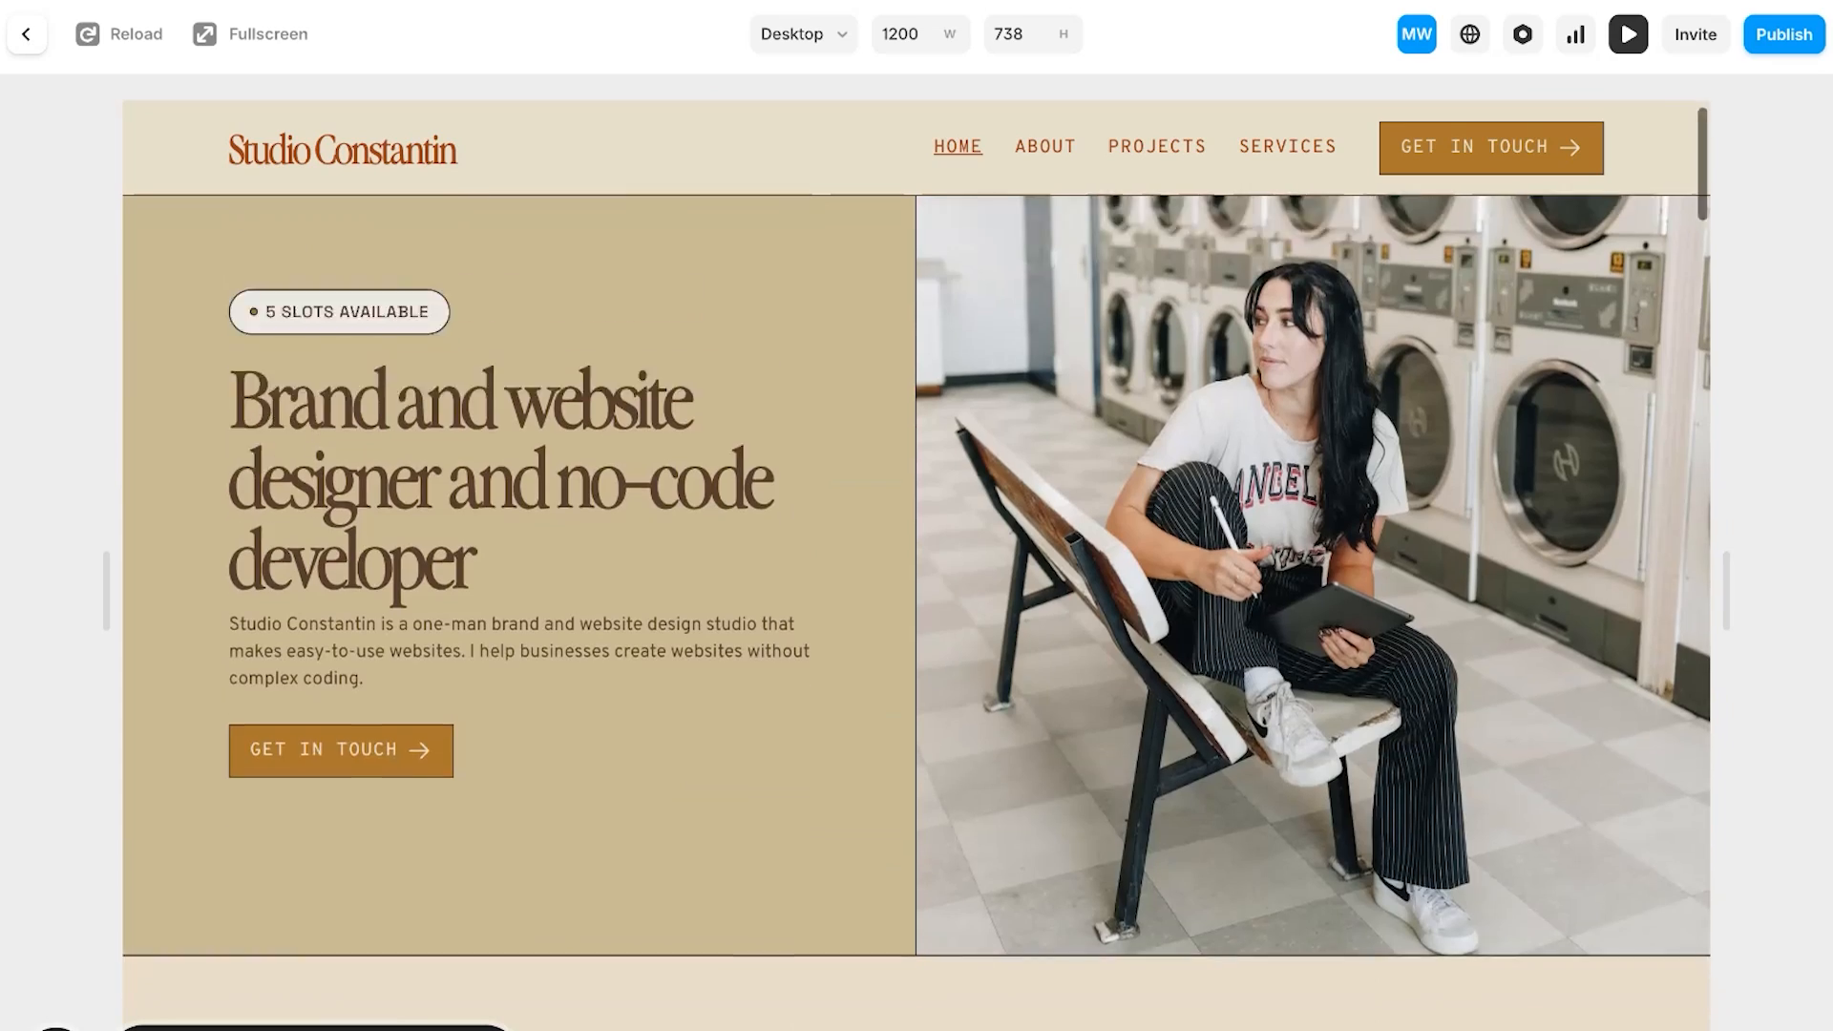
{"action": "left_click", "coordinate": [25, 34]}
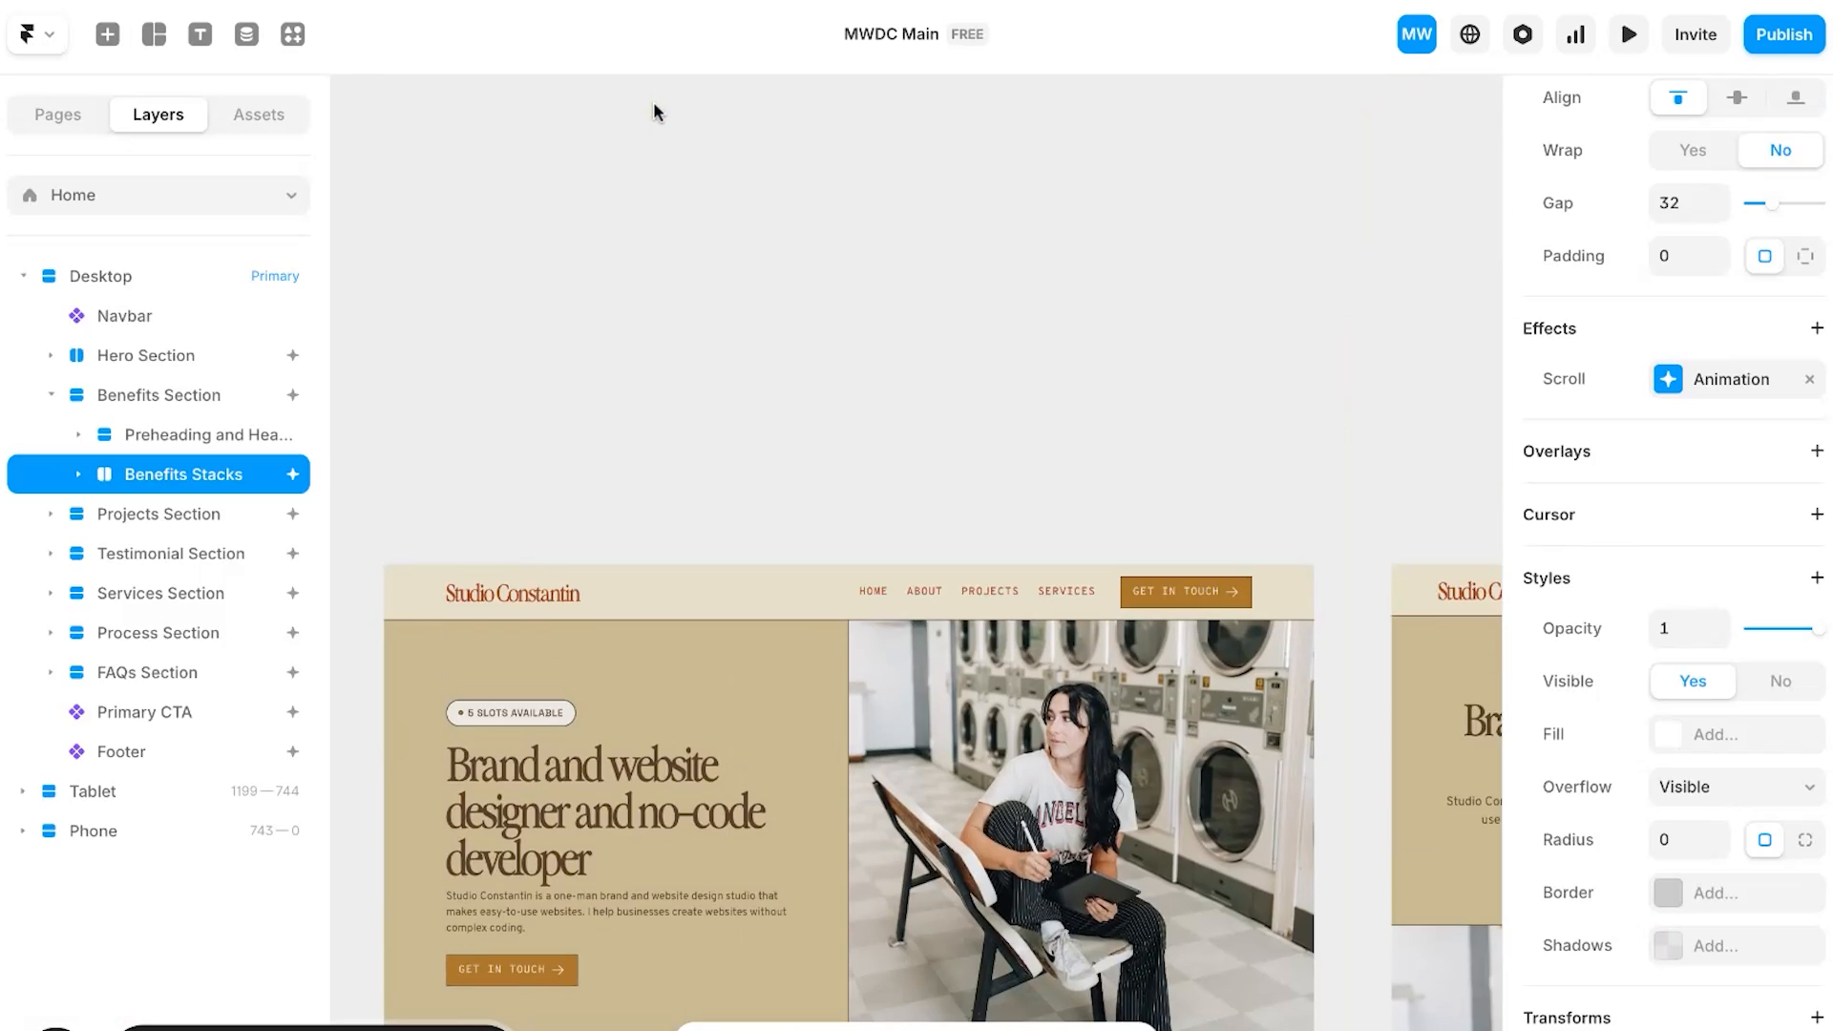
Step: Open the Navbar component for editing from the project's components
{"action": "left_click", "coordinate": [303, 316]}
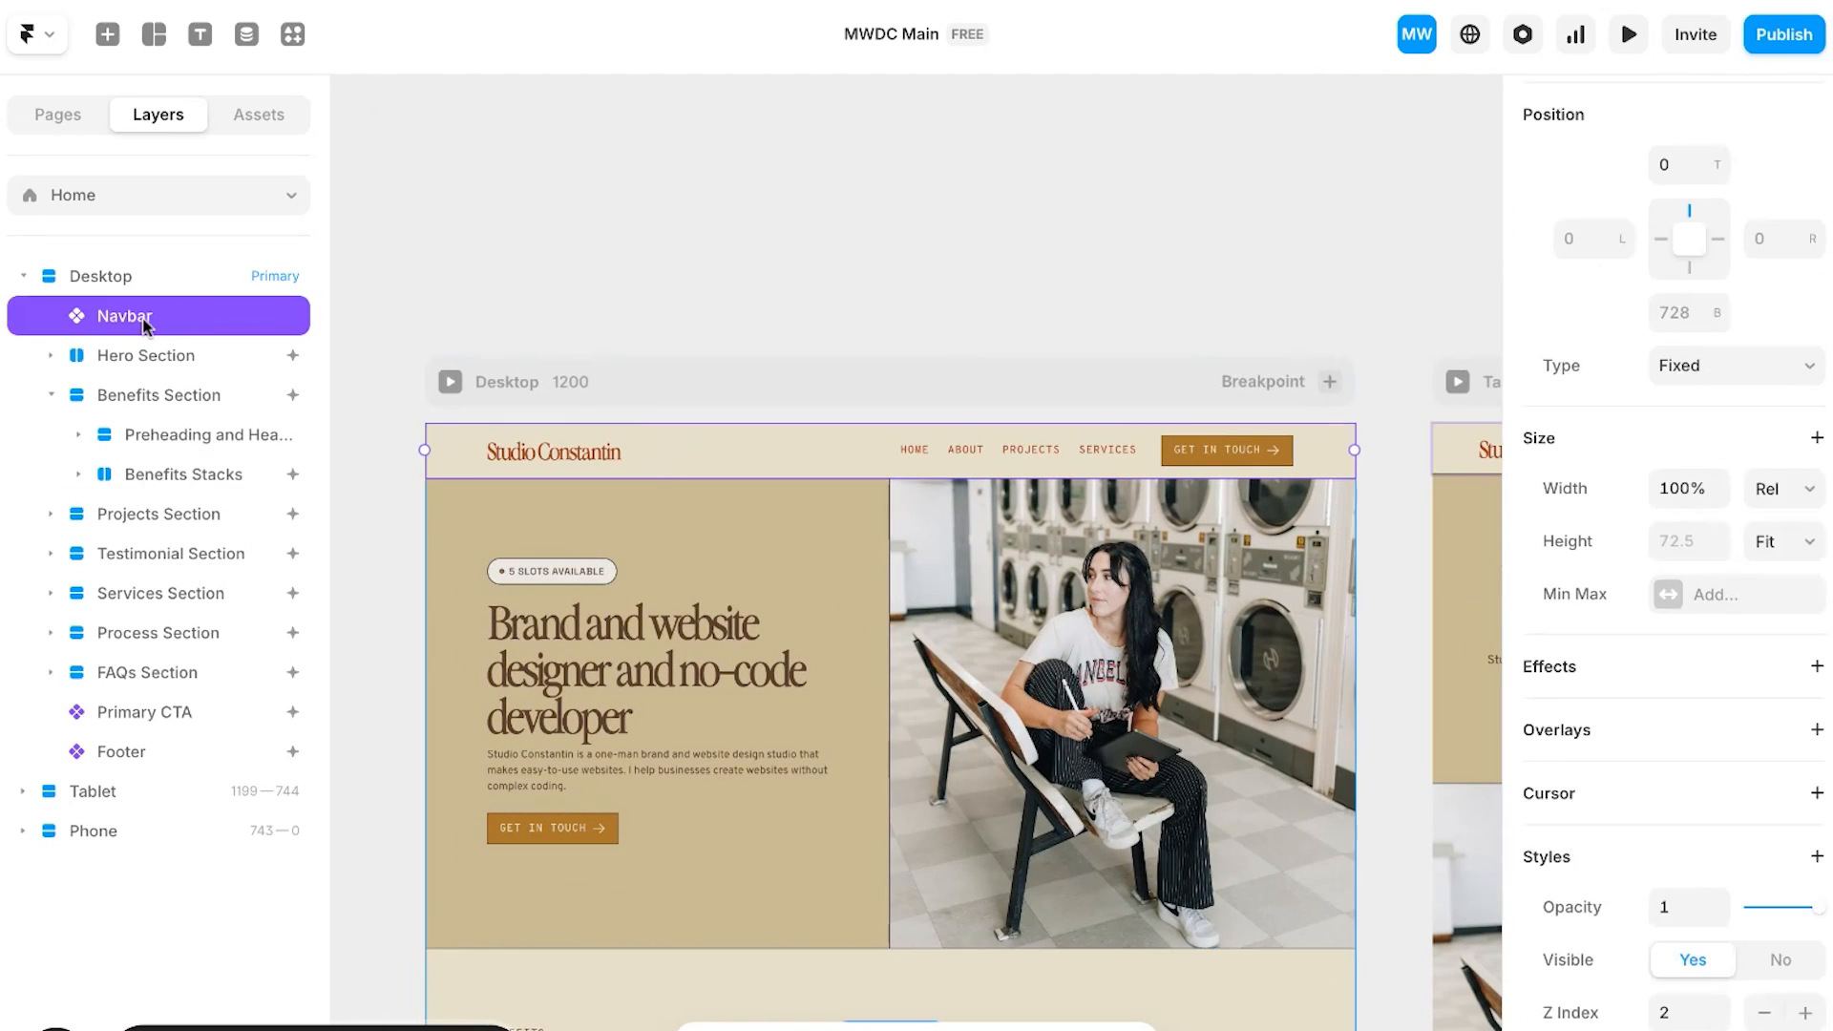
{"action": "left_click", "coordinate": [239, 139]}
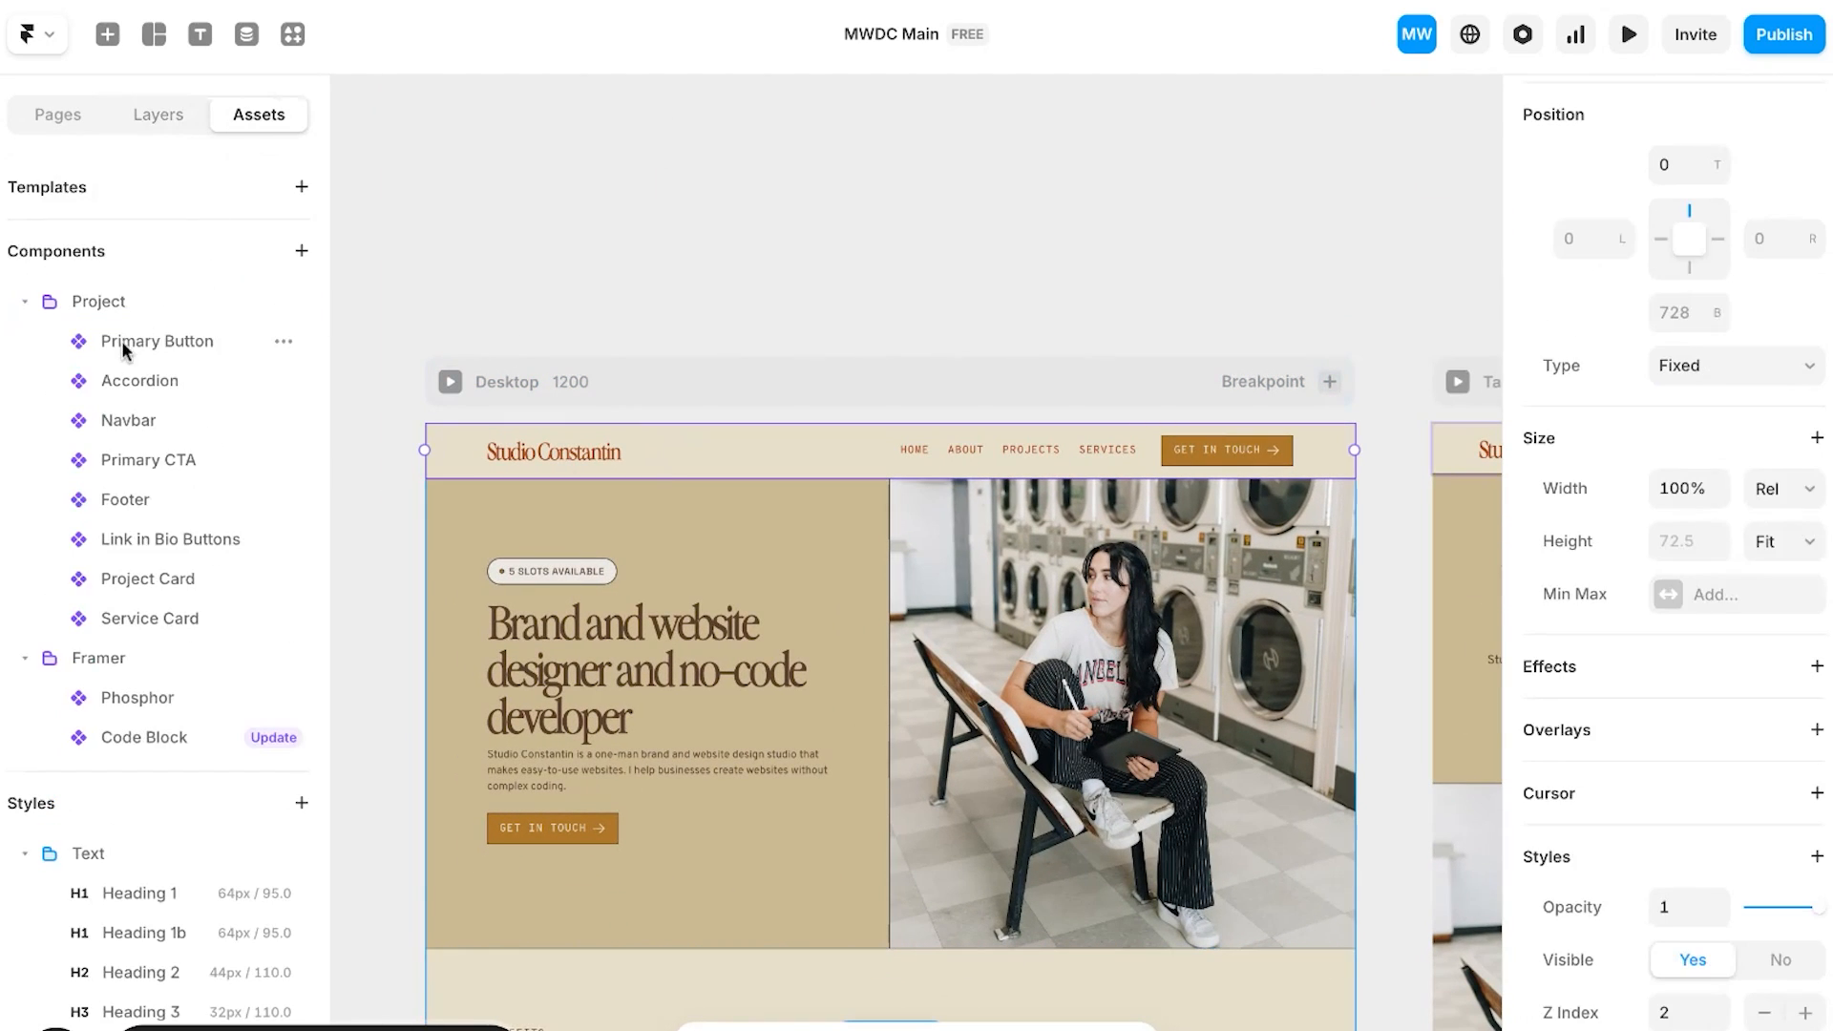
{"action": "left_click", "coordinate": [128, 420]}
{"action": "left_click", "coordinate": [752, 359]}
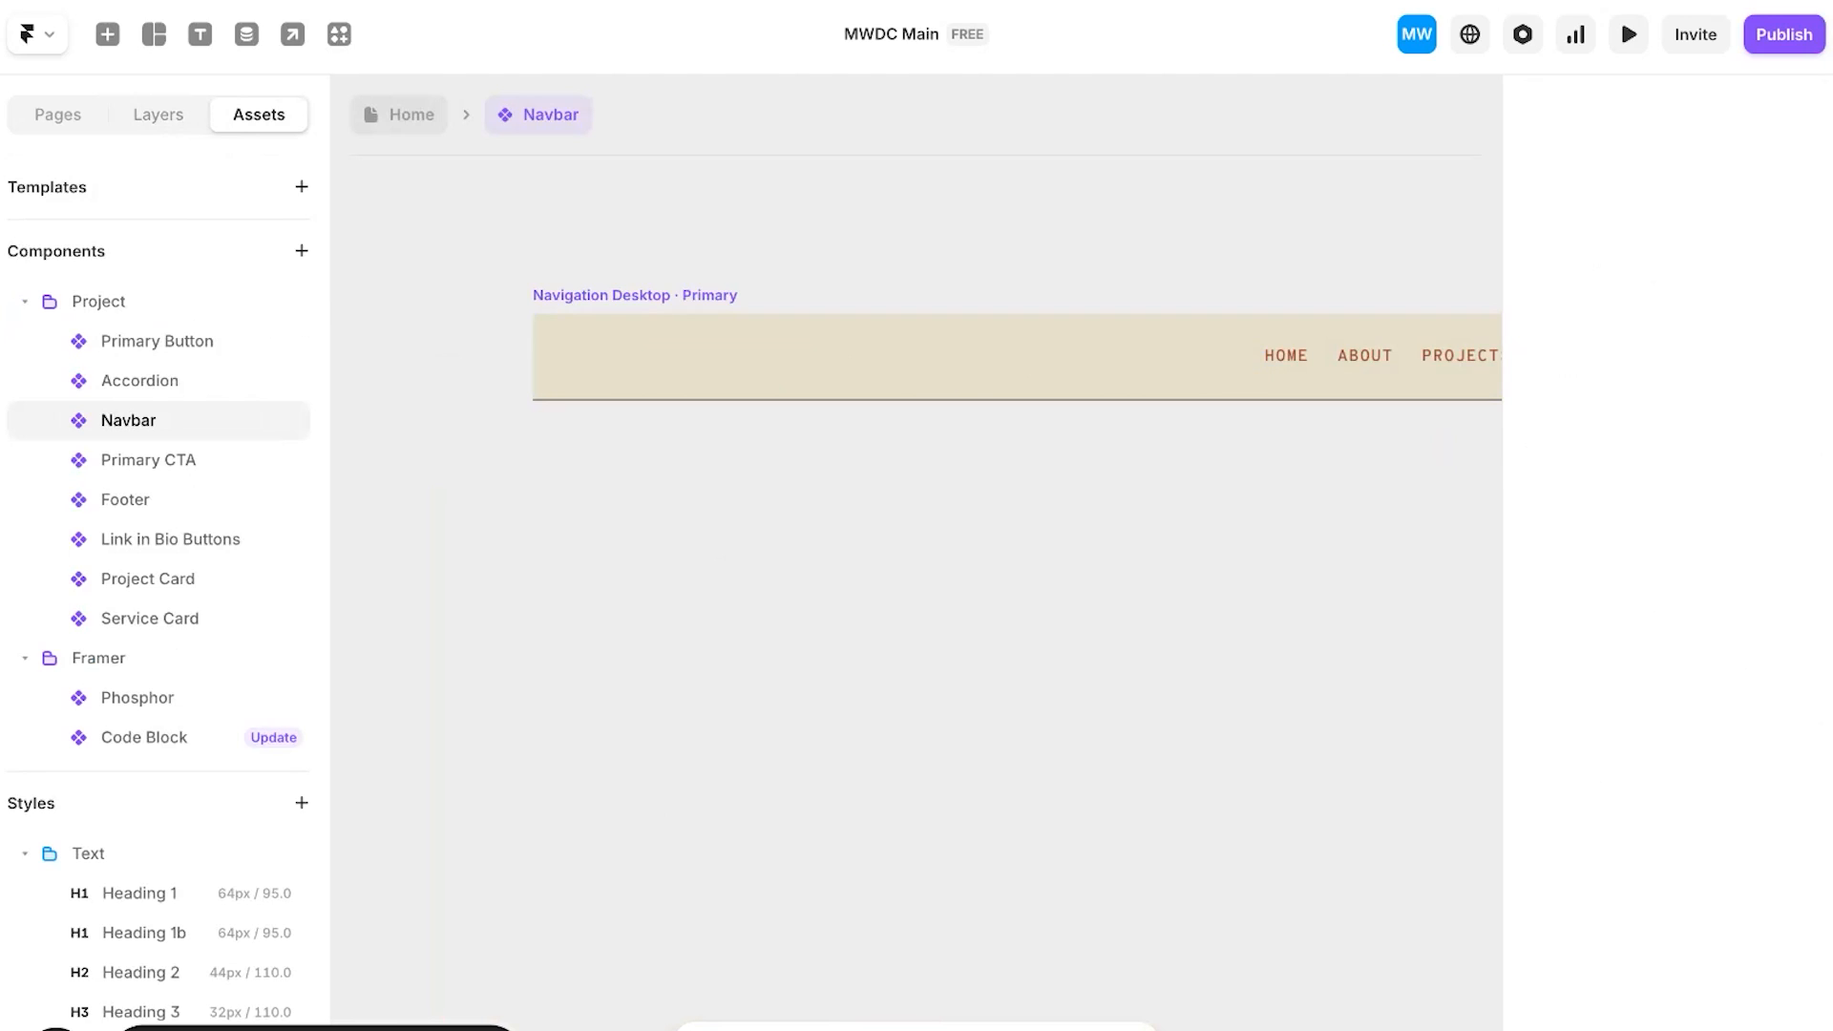
Step: Replace the Studio Constantin logo in the Navigation Desktop variant with the brand logo image, sized 135 by 71
{"action": "left_click", "coordinate": [835, 554]}
{"action": "left_click_drag", "start_coordinate": [718, 531], "coordinate": [803, 540]}
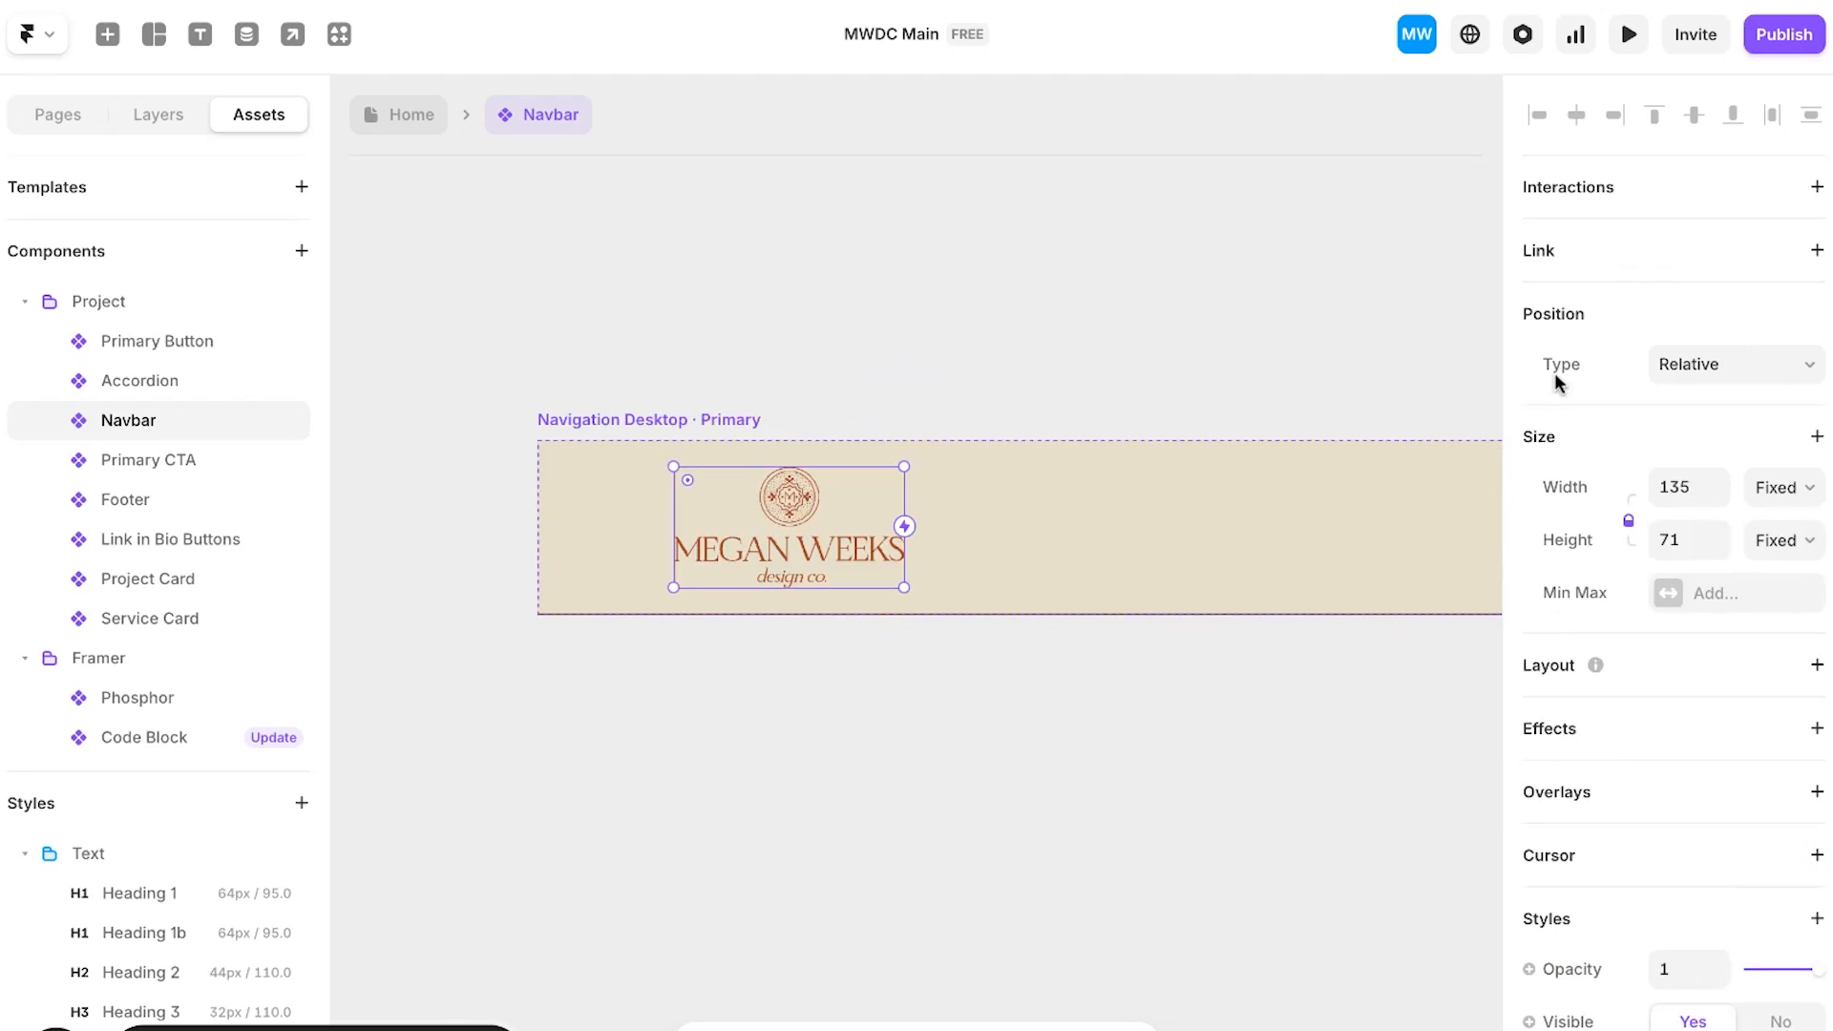
{"action": "scroll", "coordinate": [1523, 428], "scroll_direction": "down", "scroll_amount": 5}
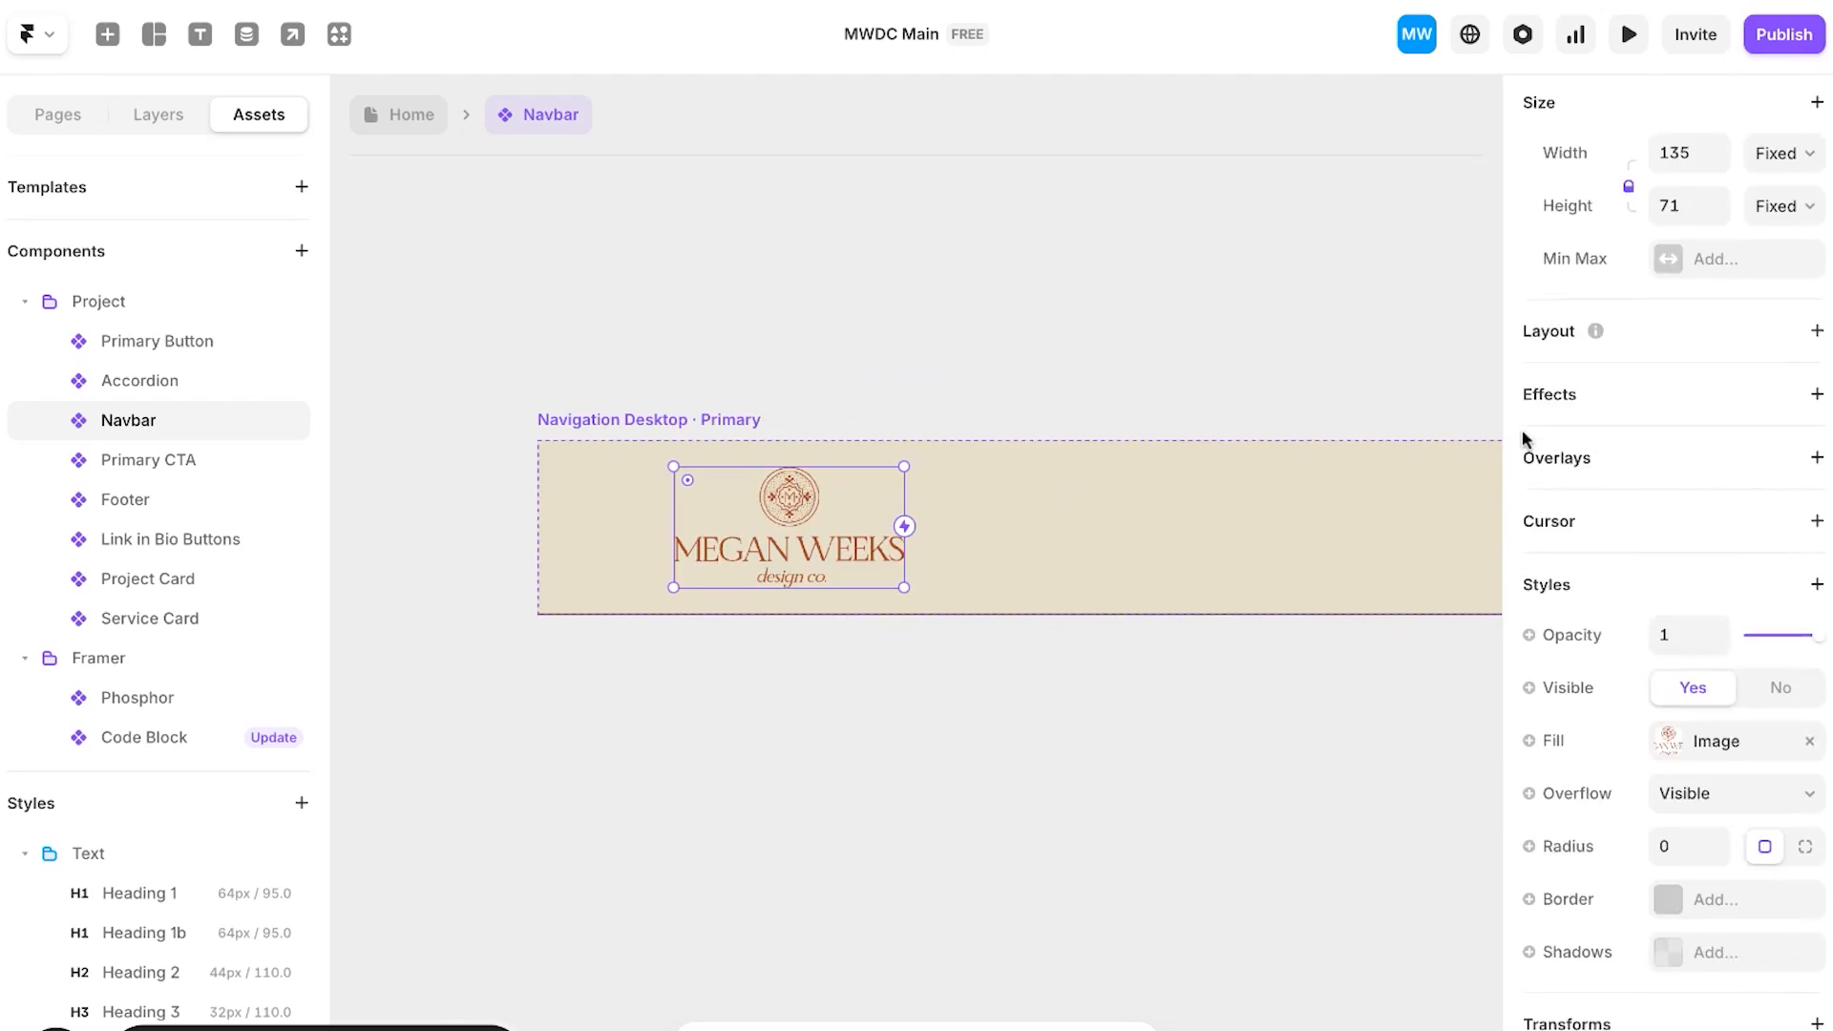
{"action": "mouse_move", "coordinate": [786, 522]}
{"action": "left_mouse_down"}
{"action": "mouse_move", "coordinate": [839, 518]}
{"action": "mouse_move", "coordinate": [799, 519]}
{"action": "left_mouse_up"}
Step: Check the logo across the tablet and mobile navbar variants and remove the full brand logo from Navigation Mobile
{"action": "scroll", "coordinate": [890, 438], "scroll_direction": "down", "scroll_amount": 4}
{"action": "scroll", "coordinate": [890, 438], "scroll_direction": "right", "scroll_amount": 8}
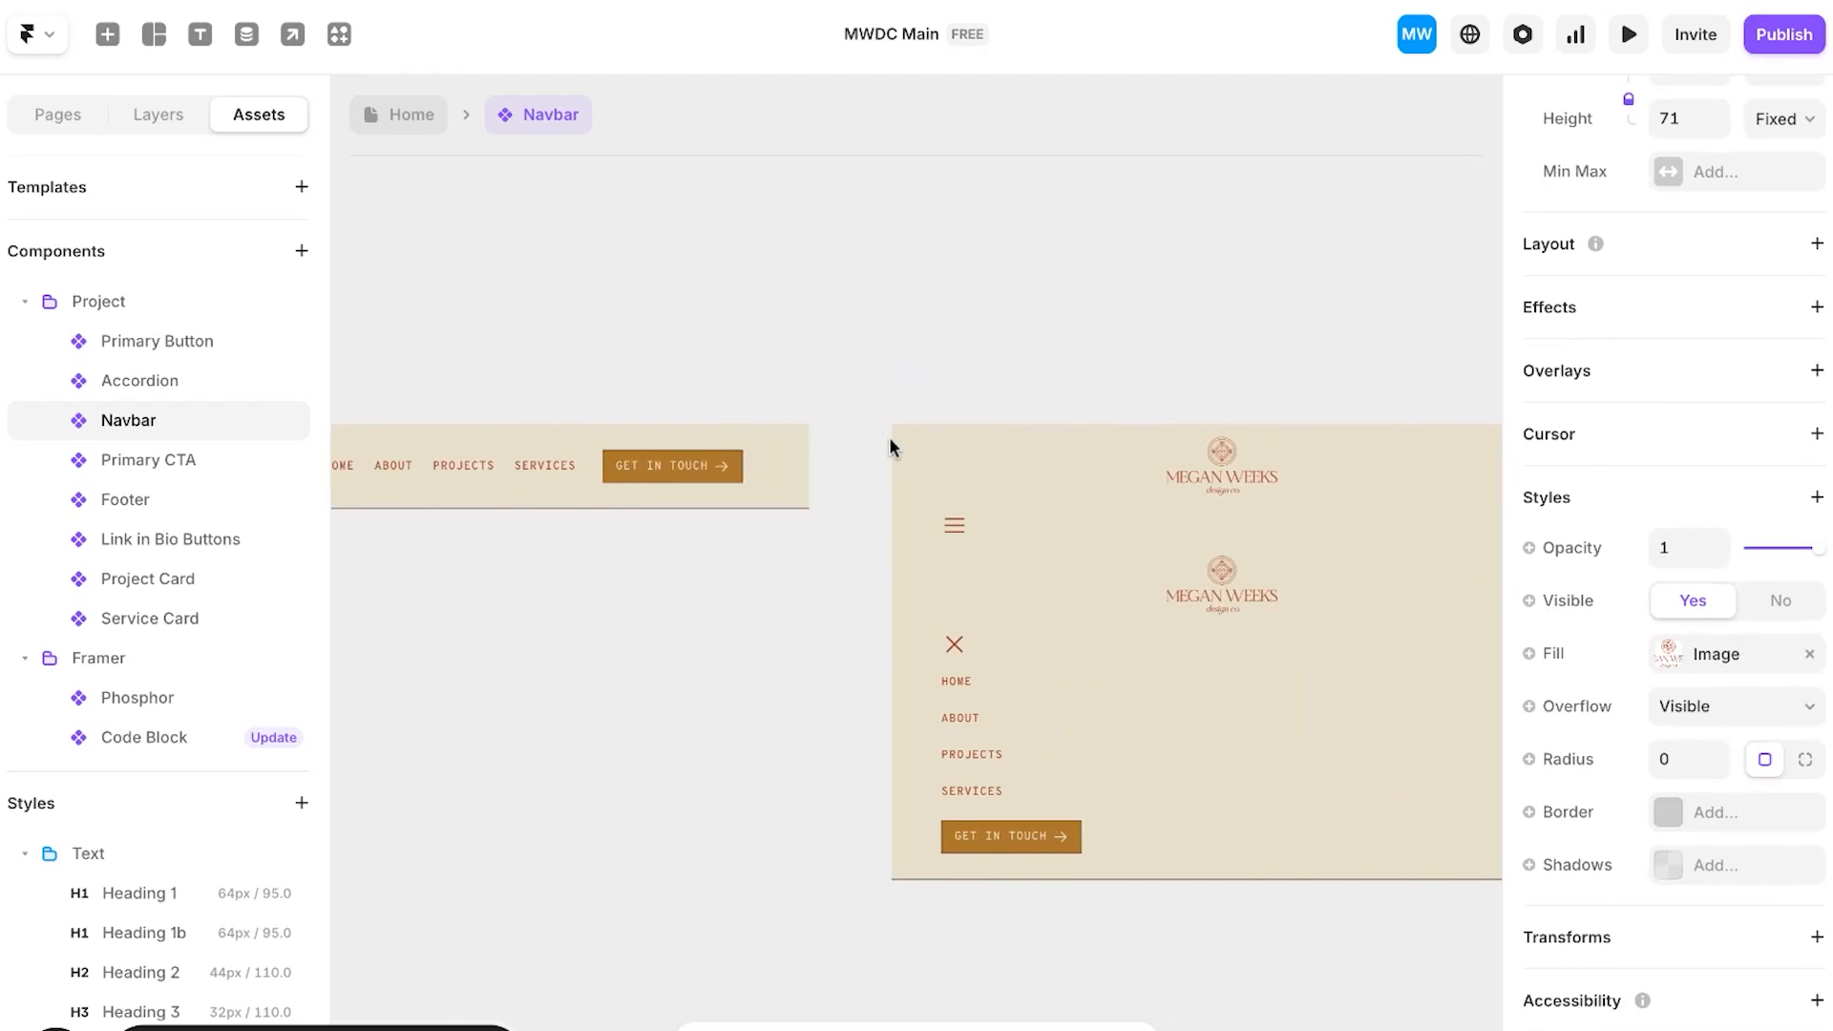
{"action": "scroll", "coordinate": [890, 448], "scroll_direction": "right", "scroll_amount": 3}
{"action": "left_click", "coordinate": [1012, 560]}
{"action": "scroll", "coordinate": [1012, 560], "scroll_direction": "up", "scroll_amount": 5}
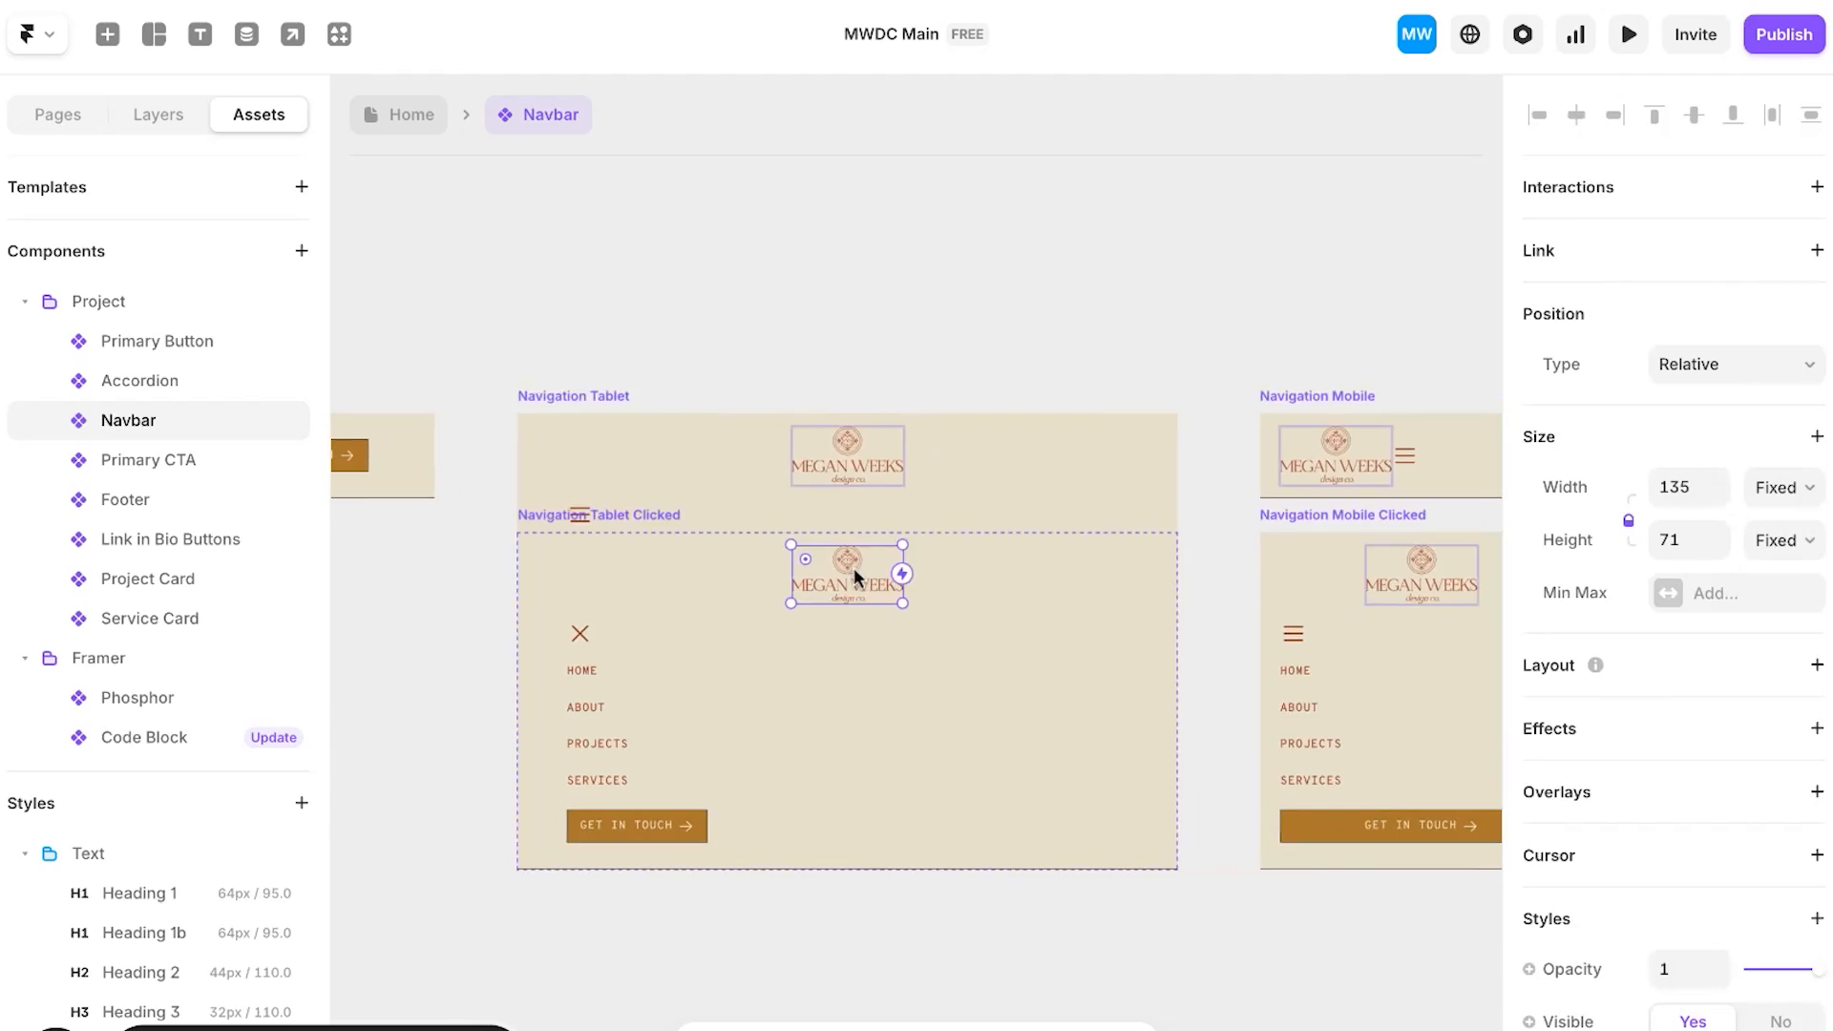
{"action": "scroll", "coordinate": [1068, 421], "scroll_direction": "left", "scroll_amount": 10}
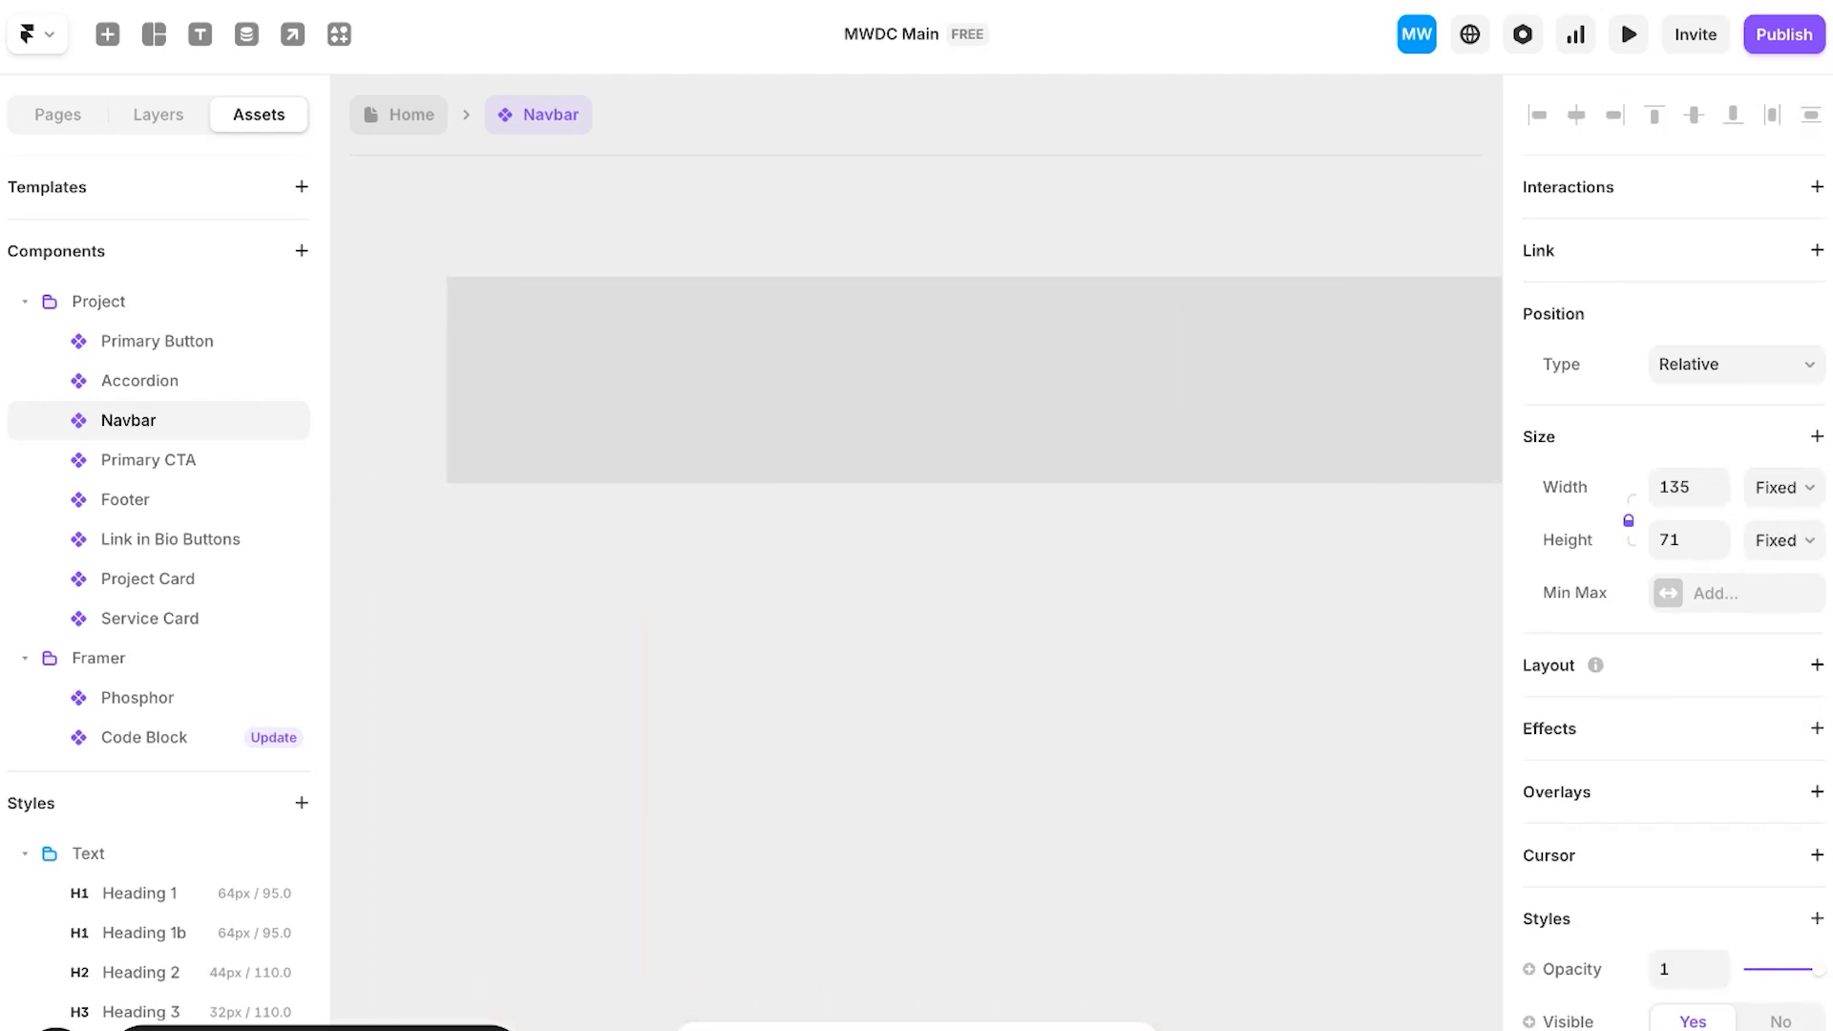
{"action": "left_click", "coordinate": [1015, 566]}
{"action": "scroll", "coordinate": [1015, 566], "scroll_direction": "right", "scroll_amount": 10}
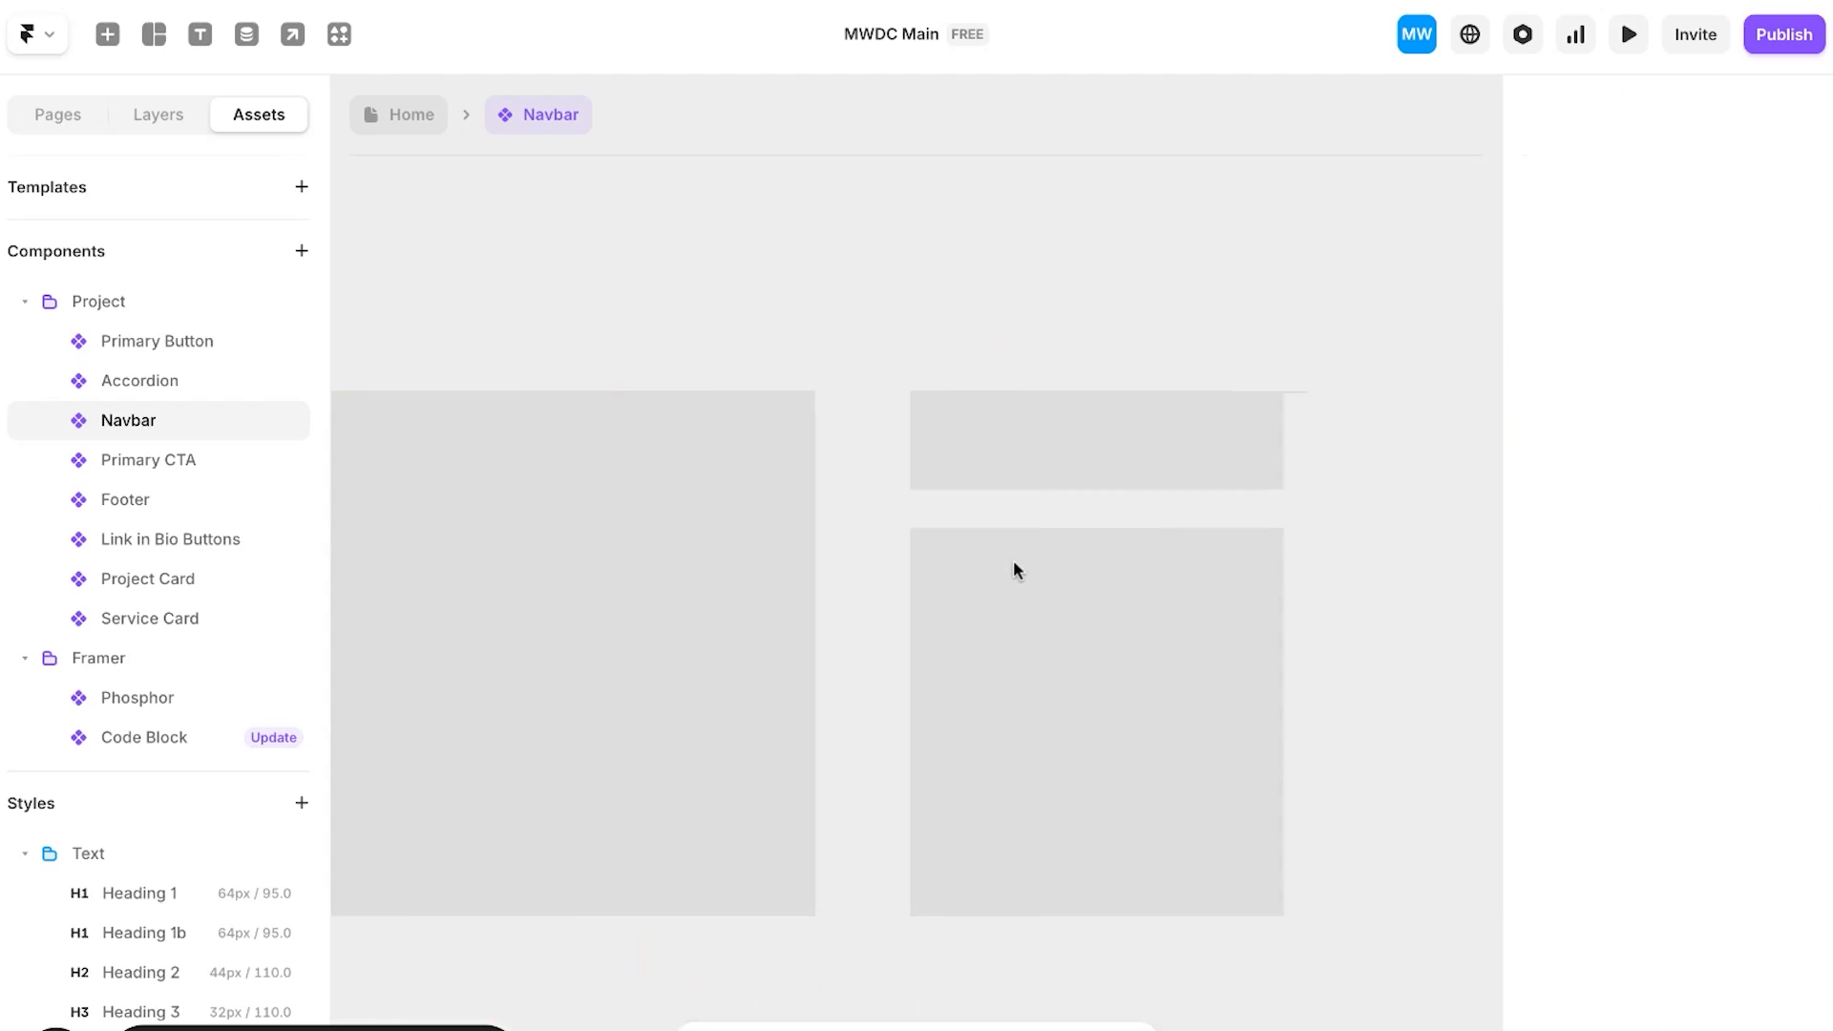
{"action": "scroll", "coordinate": [1012, 560], "scroll_direction": "right", "scroll_amount": 15}
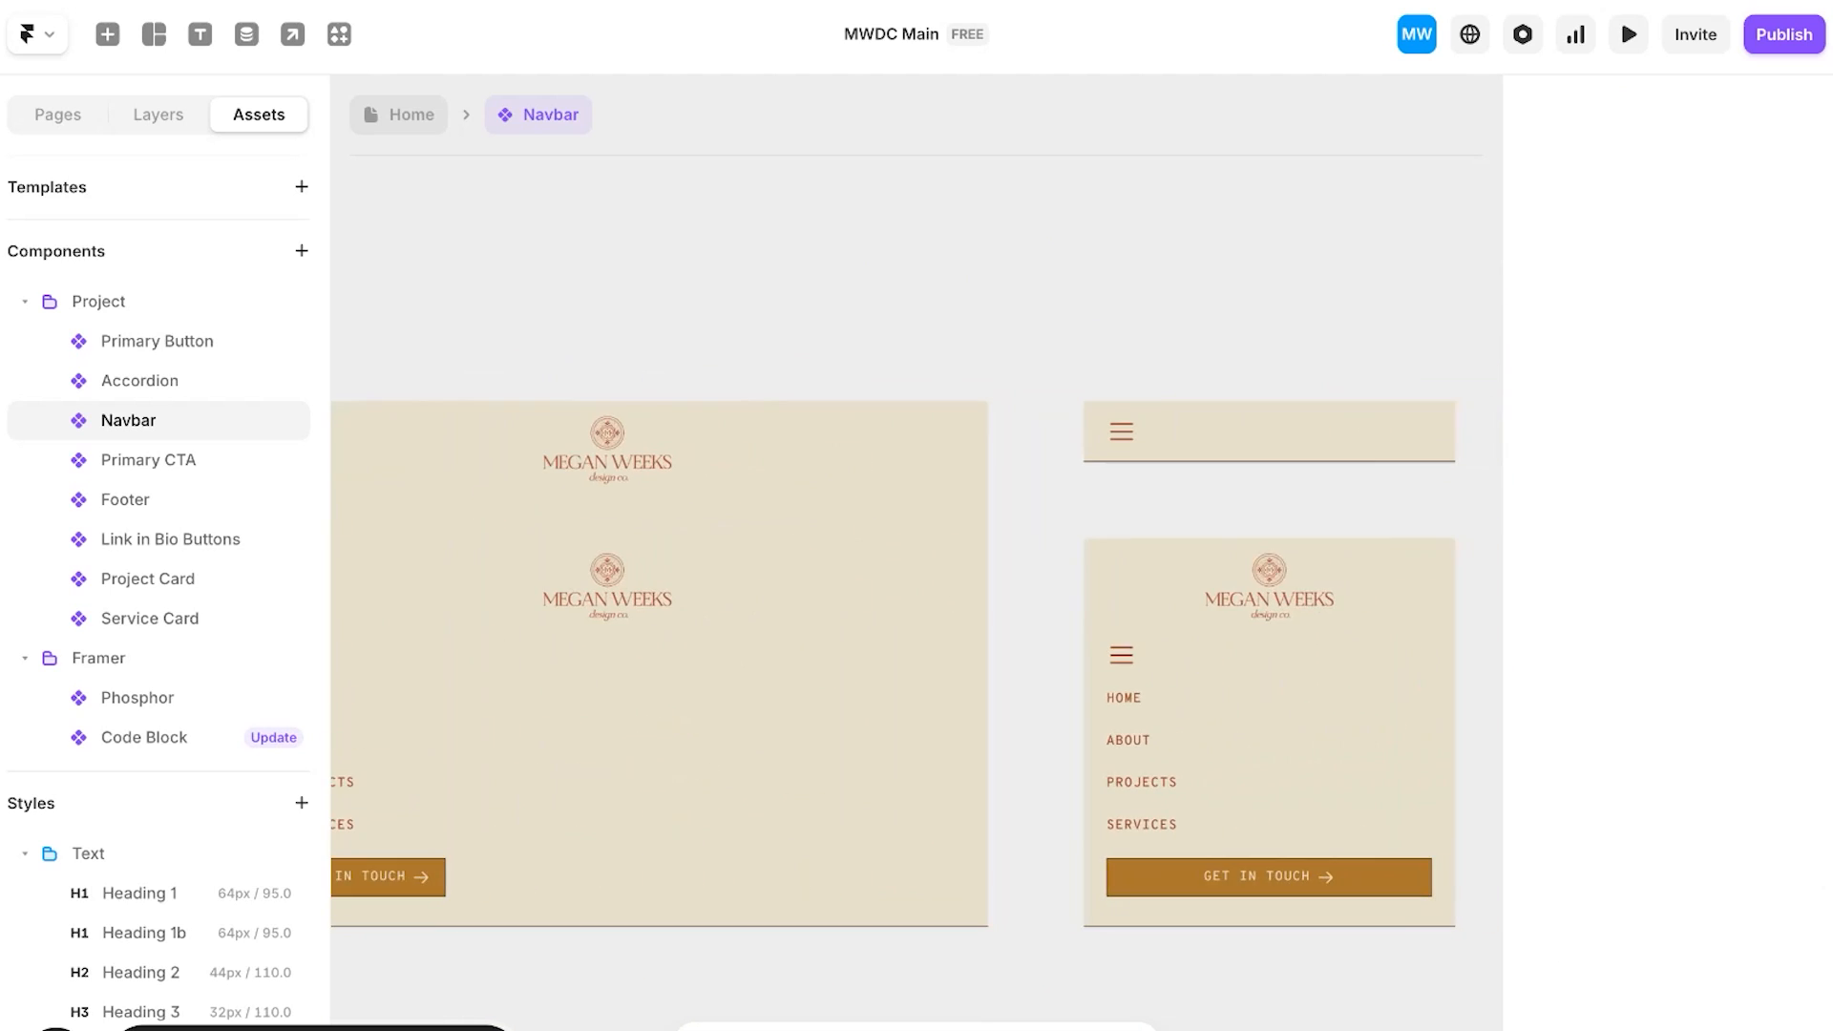
{"action": "scroll", "coordinate": [1331, 459], "scroll_direction": "down", "scroll_amount": 5}
{"action": "scroll", "coordinate": [1423, 438], "scroll_direction": "up", "scroll_amount": 6}
{"action": "scroll", "coordinate": [1256, 541], "scroll_direction": "right", "scroll_amount": 2}
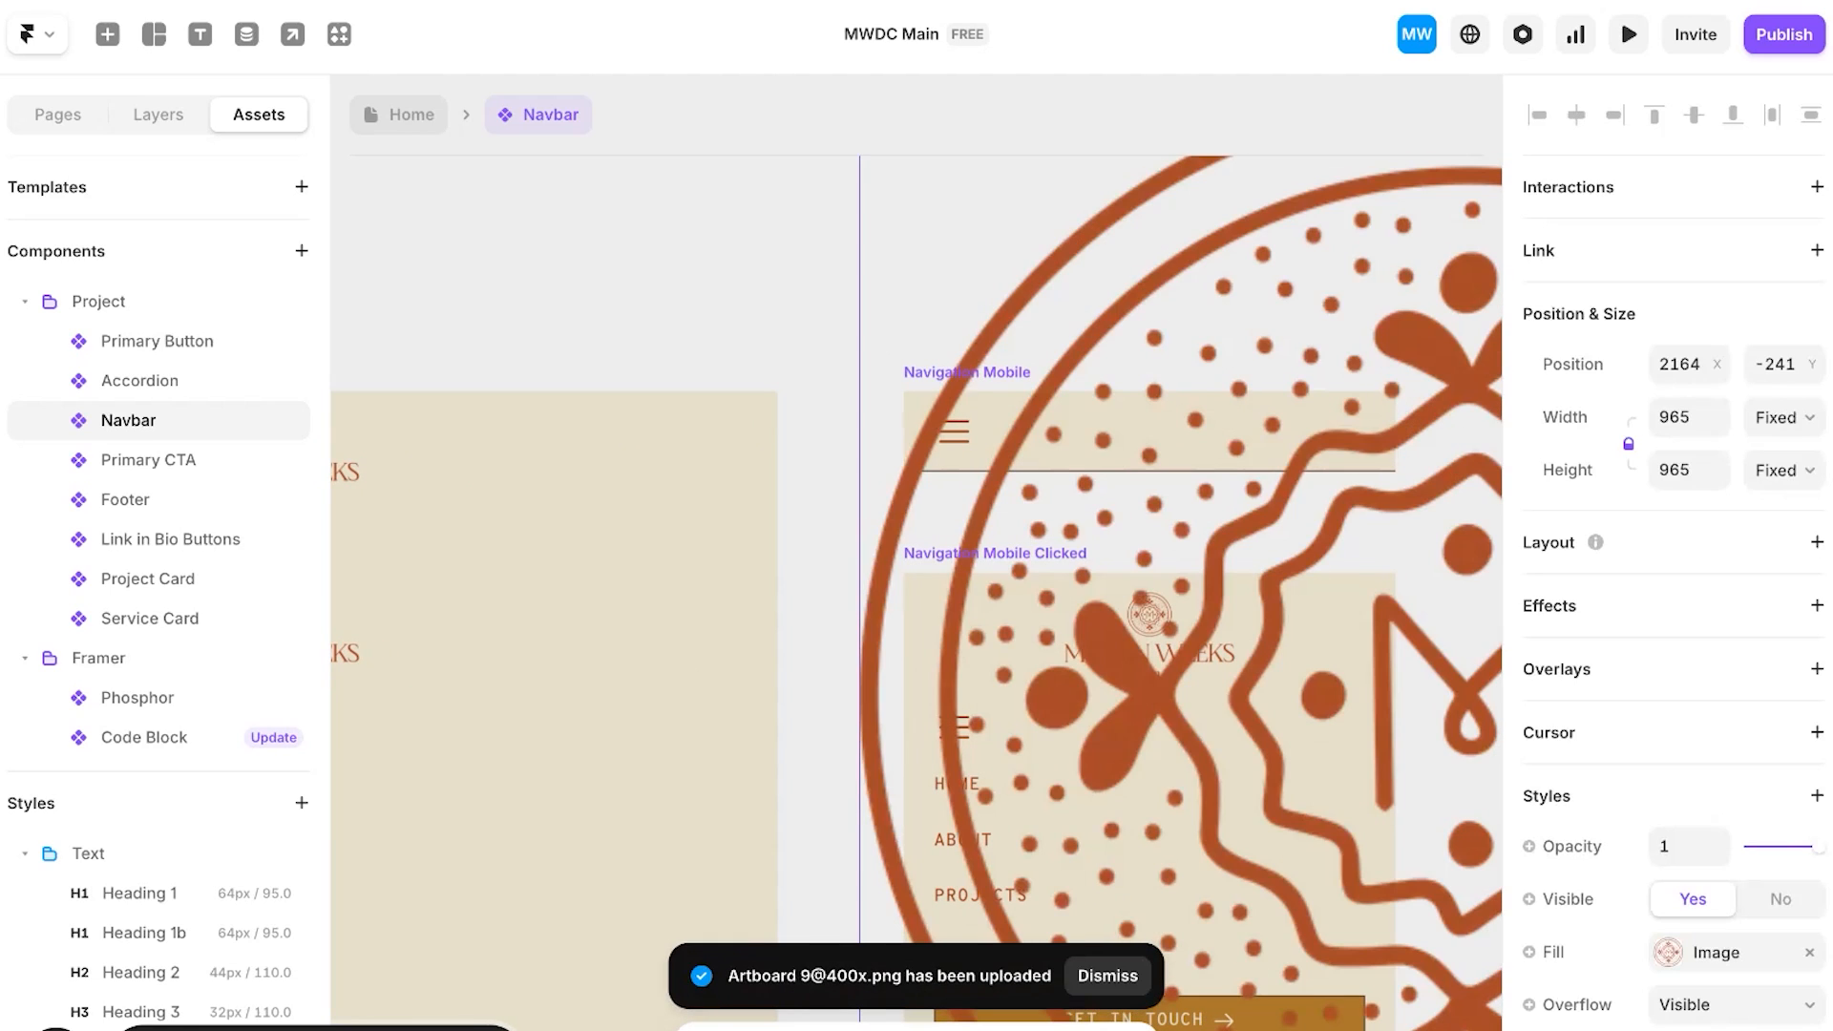
{"action": "left_click_drag", "start_coordinate": [1329, 554], "coordinate": [1110, 487]}
{"action": "key", "text": "super+z"}
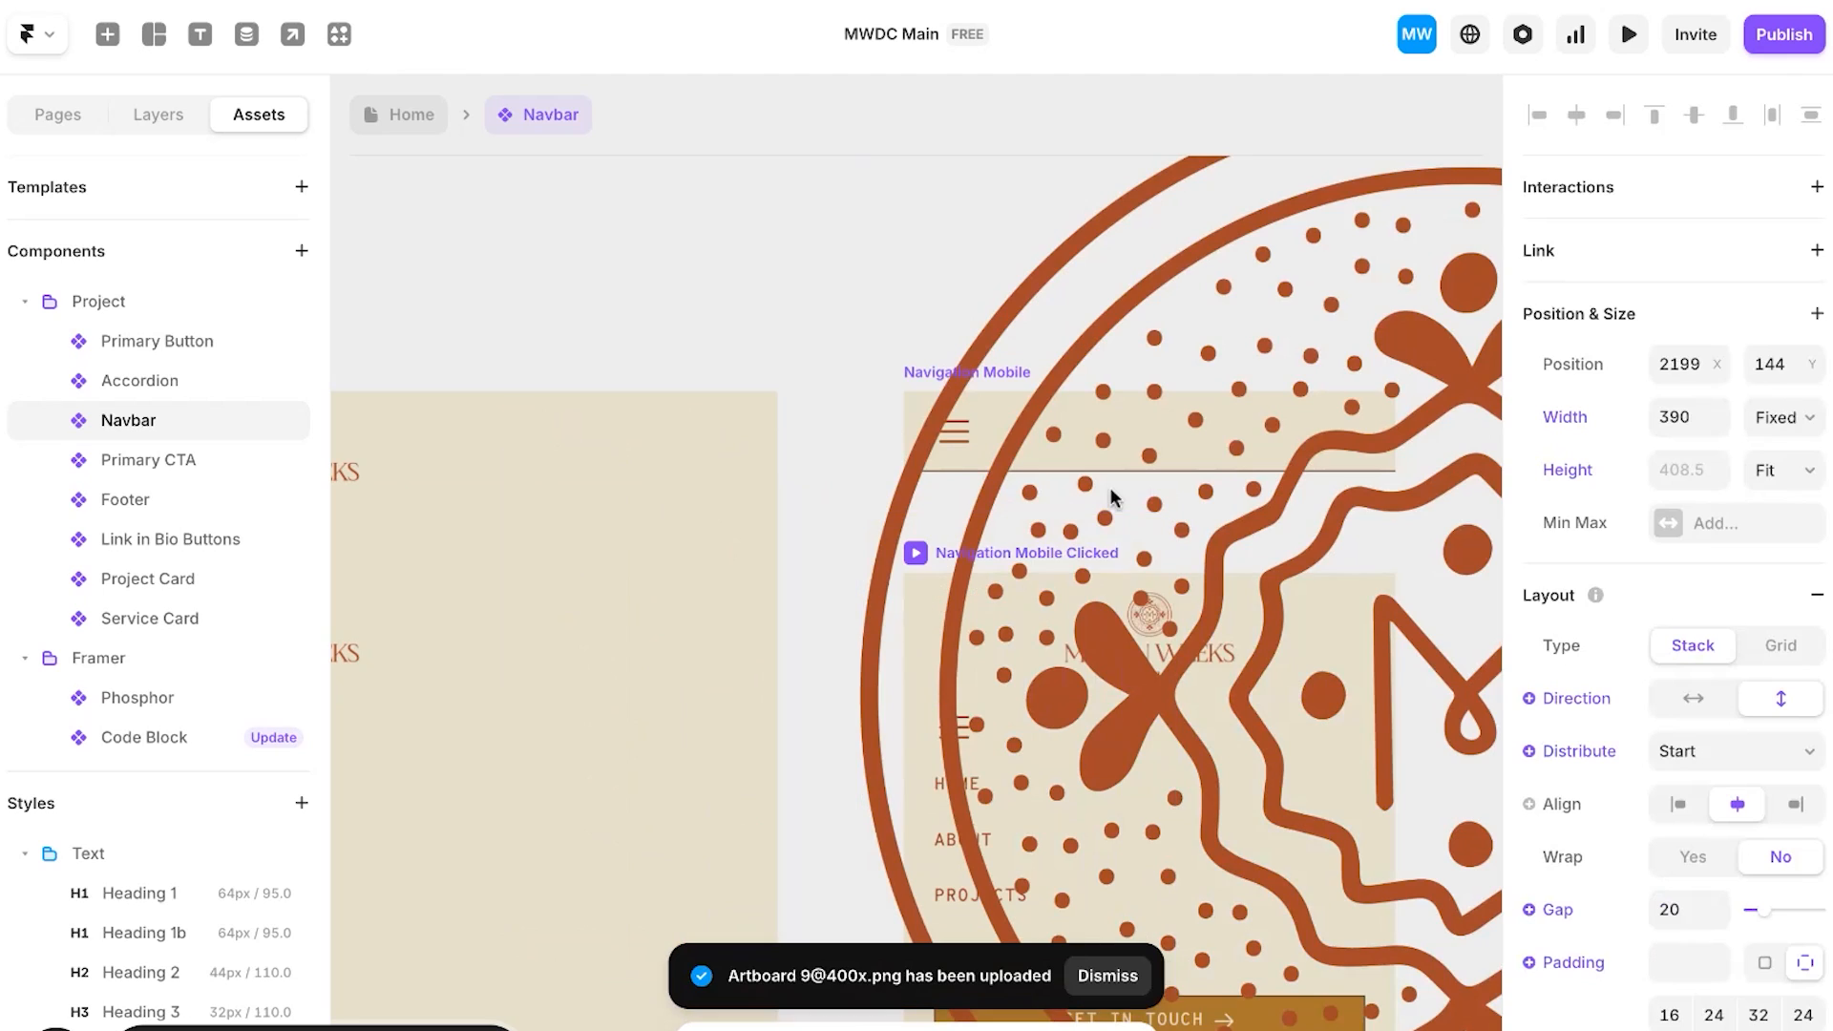
{"action": "left_click", "coordinate": [1199, 289]}
{"action": "key", "text": "Delete"}
{"action": "scroll", "coordinate": [1295, 472], "scroll_direction": "down", "scroll_amount": 2}
{"action": "left_click", "coordinate": [988, 435]}
{"action": "left_click", "coordinate": [1279, 398]}
Step: Delete the full brand logo from the Navigation Tablet Clicked variant
{"action": "scroll", "coordinate": [1279, 398], "scroll_direction": "left", "scroll_amount": 10}
{"action": "left_click", "coordinate": [1067, 390]}
{"action": "key", "text": "Delete"}
{"action": "scroll", "coordinate": [1066, 388], "scroll_direction": "right", "scroll_amount": 10}
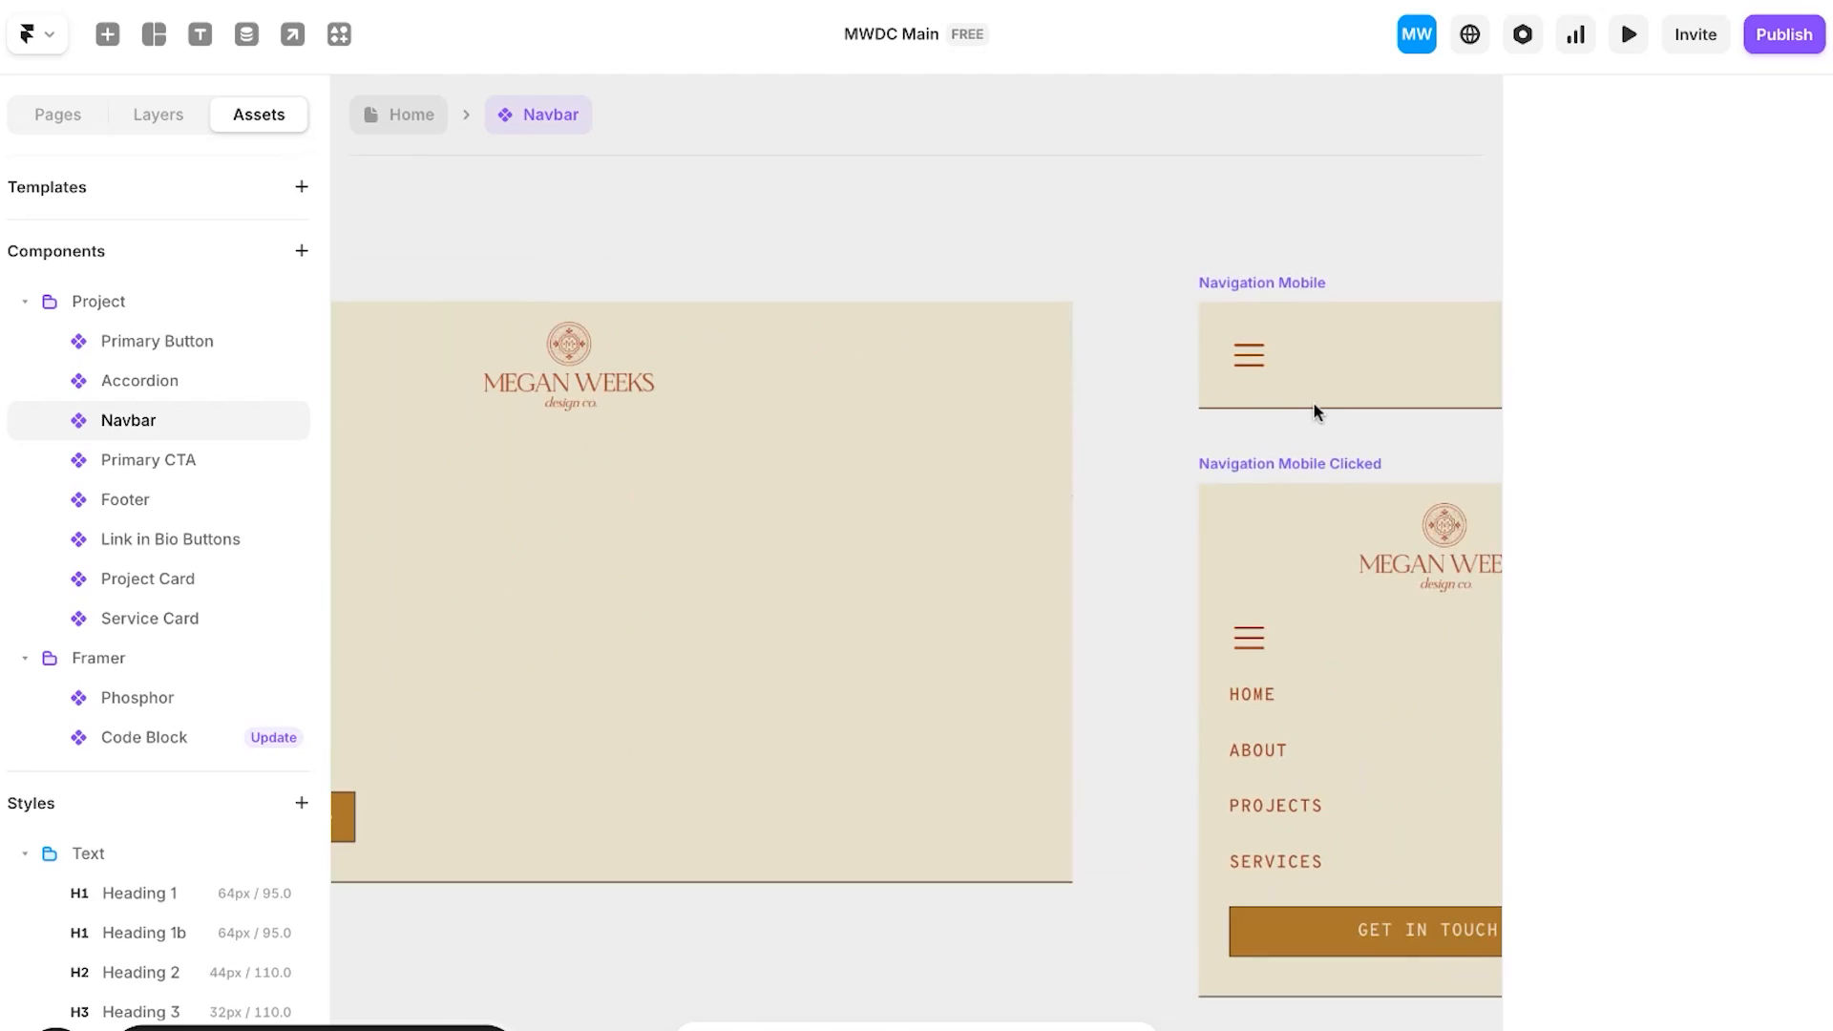
Step: Copy the 53 by 53 round emblem and place the duplicate in Navigation Tablet Clicked, in the same row as the close icon
{"action": "left_click", "coordinate": [1104, 394]}
{"action": "key", "text": "super+c"}
{"action": "left_click", "coordinate": [1229, 274]}
{"action": "key", "text": "super+v"}
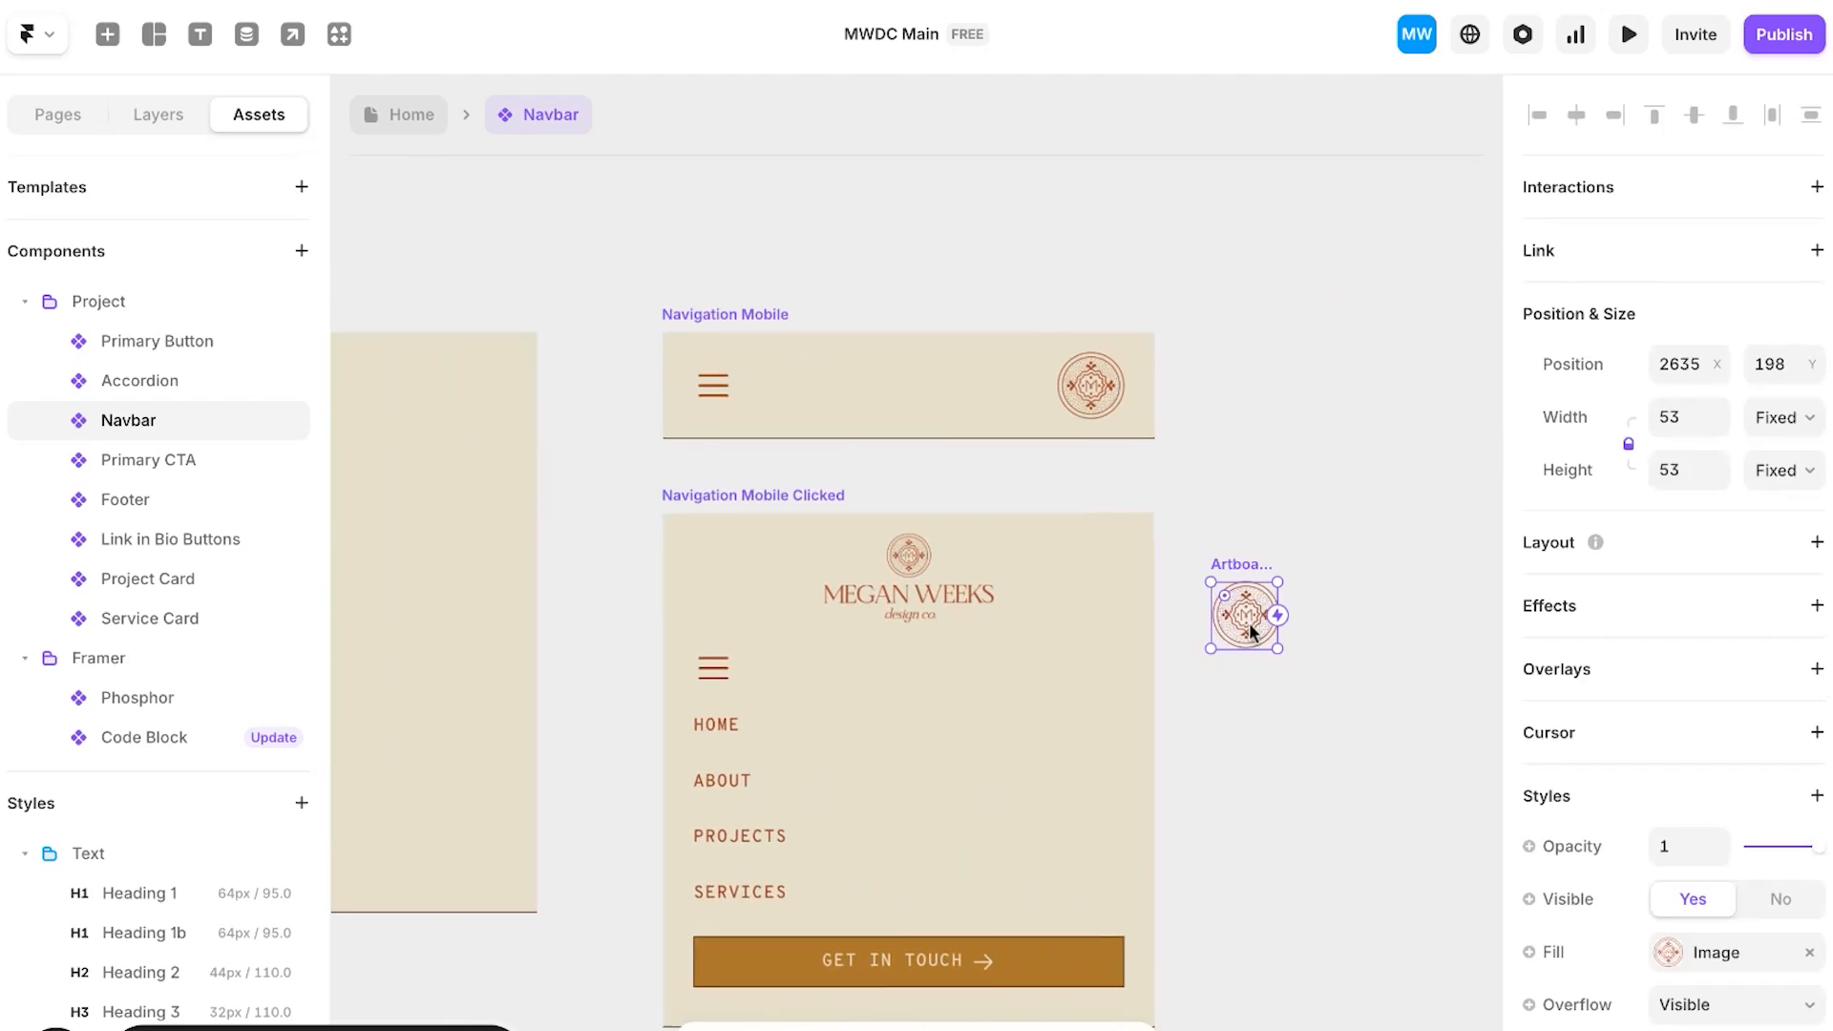
{"action": "scroll", "coordinate": [1337, 544], "scroll_direction": "left", "scroll_amount": 2}
{"action": "scroll", "coordinate": [1336, 545], "scroll_direction": "down", "scroll_amount": 2}
{"action": "left_click_drag", "start_coordinate": [1445, 475], "coordinate": [538, 910]}
{"action": "scroll", "coordinate": [537, 910], "scroll_direction": "left", "scroll_amount": 5}
{"action": "scroll", "coordinate": [538, 910], "scroll_direction": "up", "scroll_amount": 1}
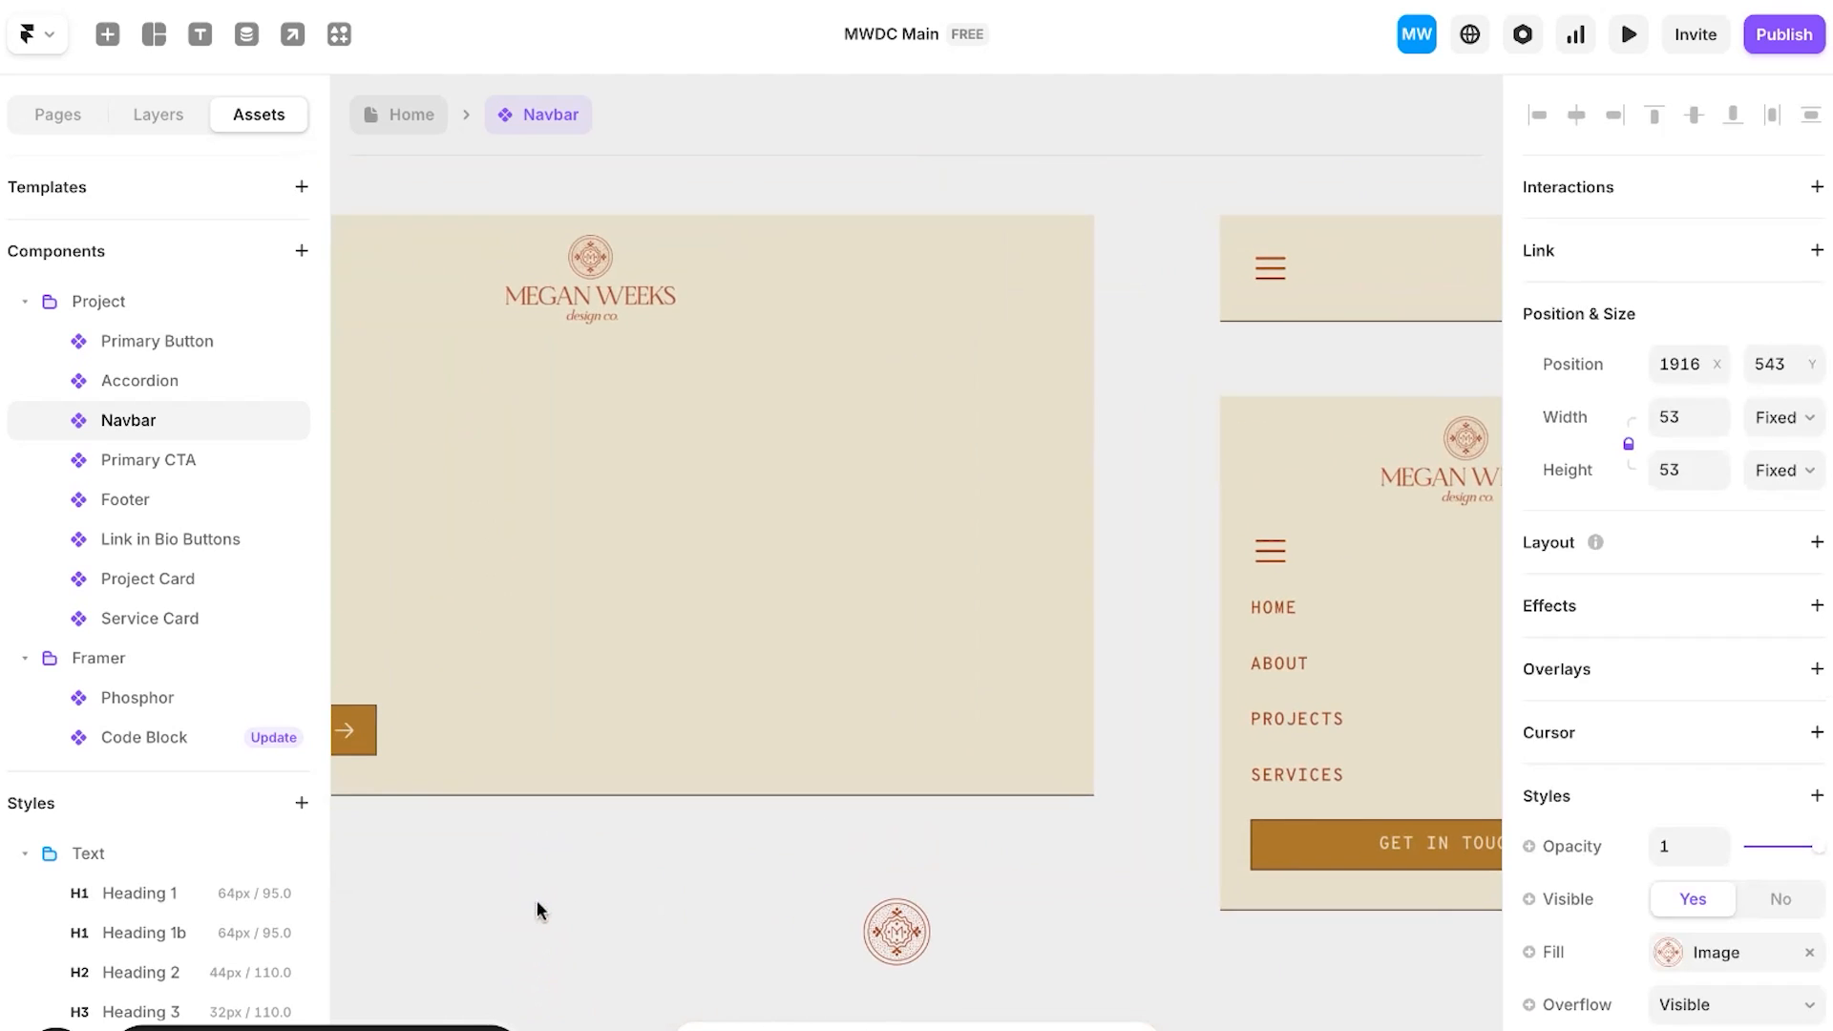
{"action": "left_click_drag", "start_coordinate": [886, 932], "coordinate": [1434, 475]}
{"action": "scroll", "coordinate": [1433, 474], "scroll_direction": "left", "scroll_amount": 5}
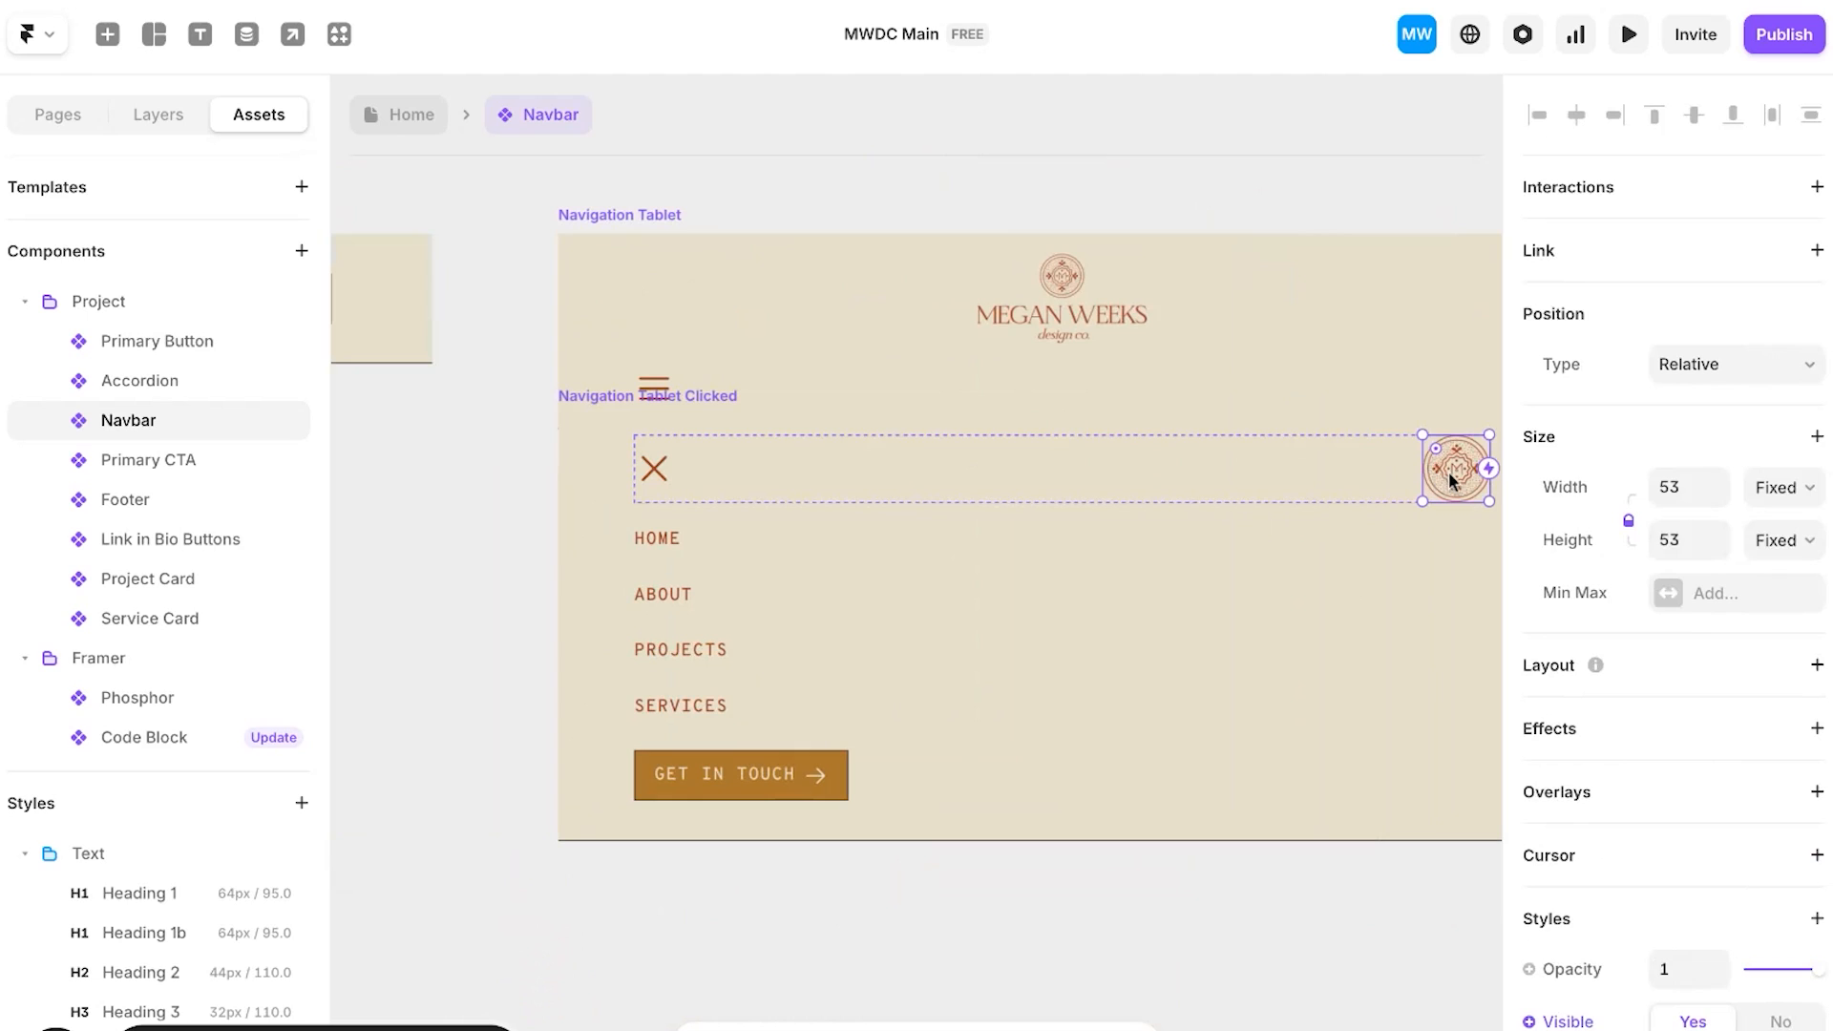
Step: Try to move the menu icon in the Navigation Tablet variant next to the centred brand logo
{"action": "scroll", "coordinate": [1092, 851], "scroll_direction": "left", "scroll_amount": 2}
{"action": "scroll", "coordinate": [1092, 851], "scroll_direction": "down", "scroll_amount": 2}
{"action": "scroll", "coordinate": [859, 621], "scroll_direction": "right", "scroll_amount": 3}
{"action": "left_click", "coordinate": [696, 449]}
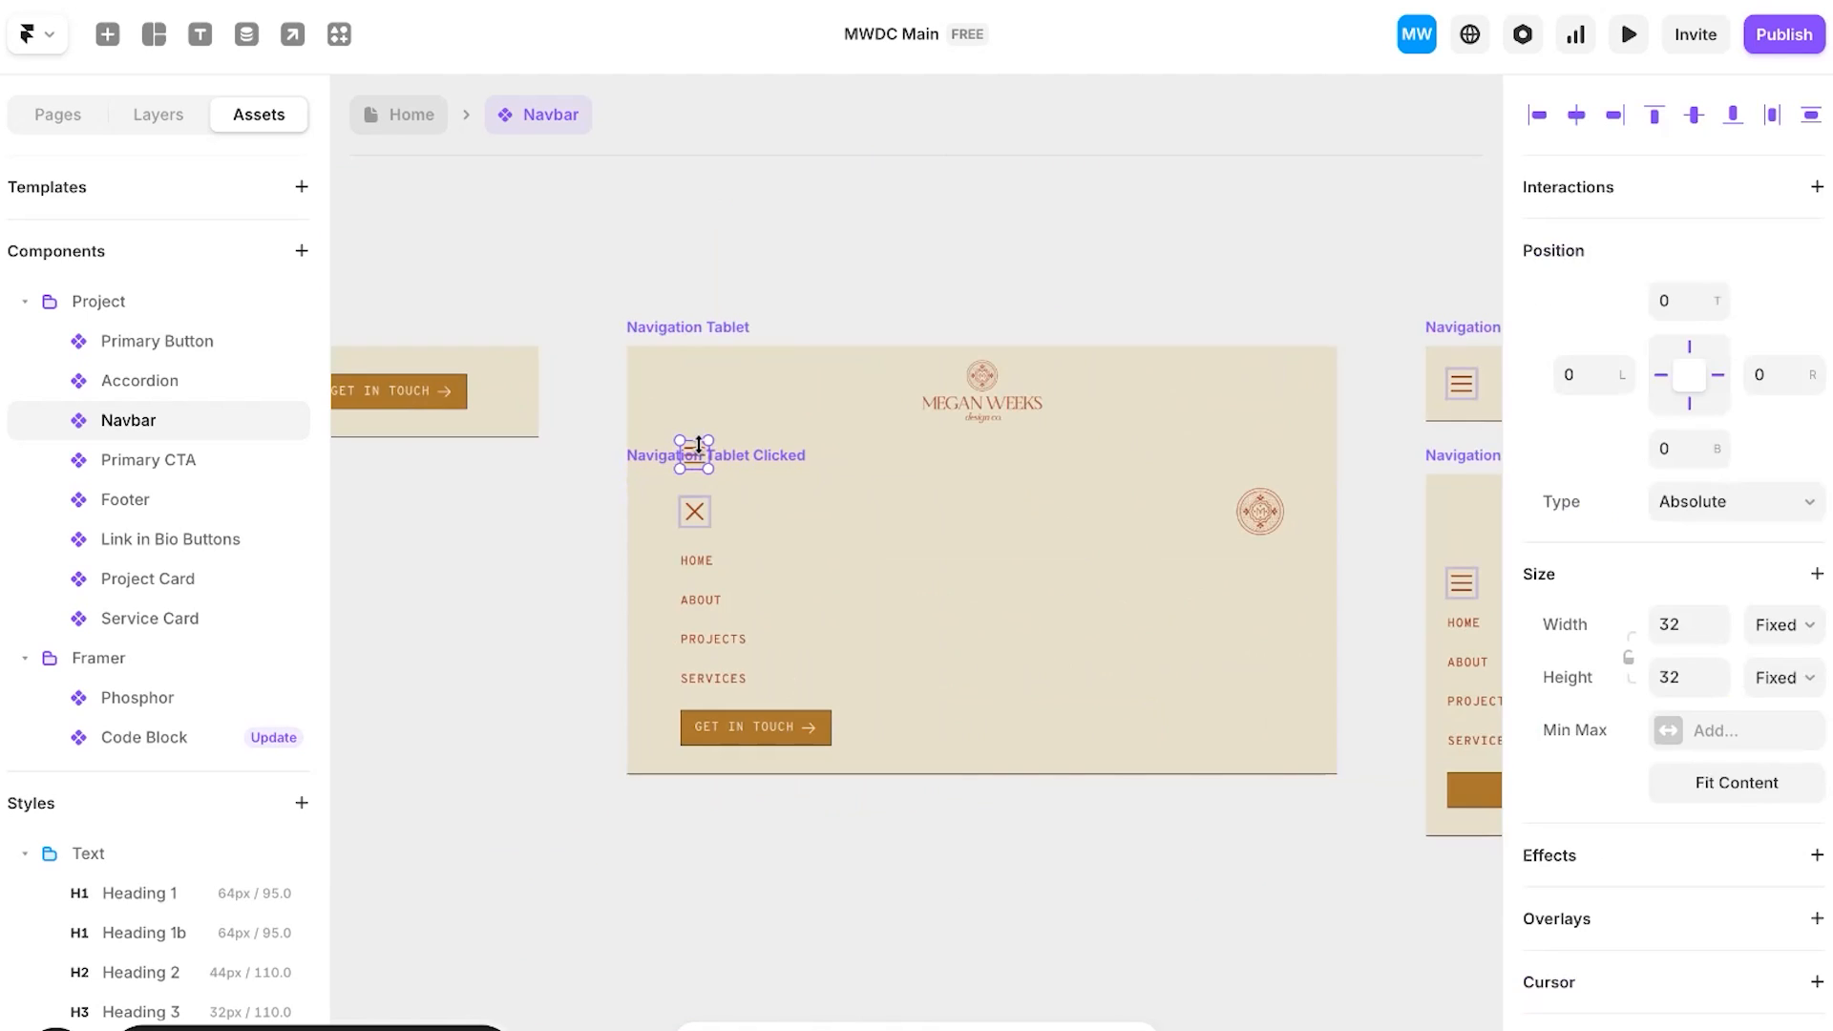
{"action": "left_click_drag", "start_coordinate": [699, 447], "coordinate": [946, 382]}
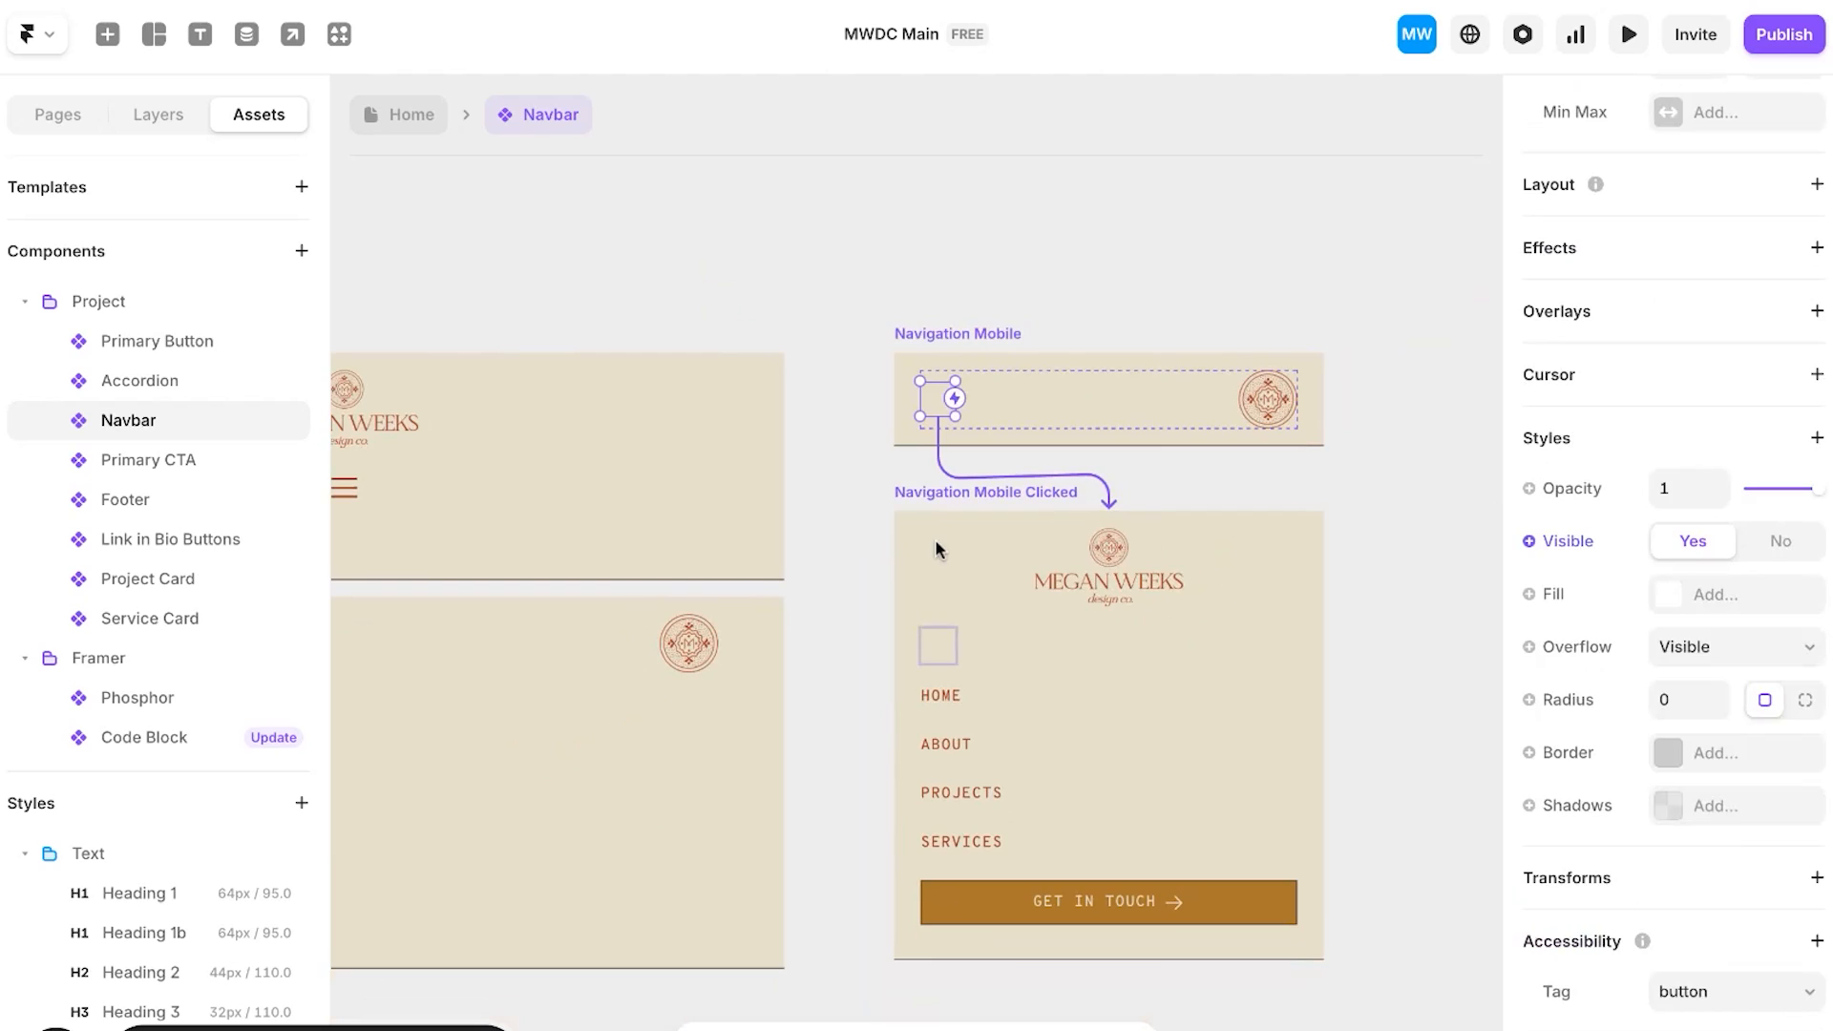
Step: Inspect the click interaction linking the Navigation Mobile menu icon to the Navigation Mobile Clicked variant
{"action": "scroll", "coordinate": [936, 538], "scroll_direction": "up", "scroll_amount": 6}
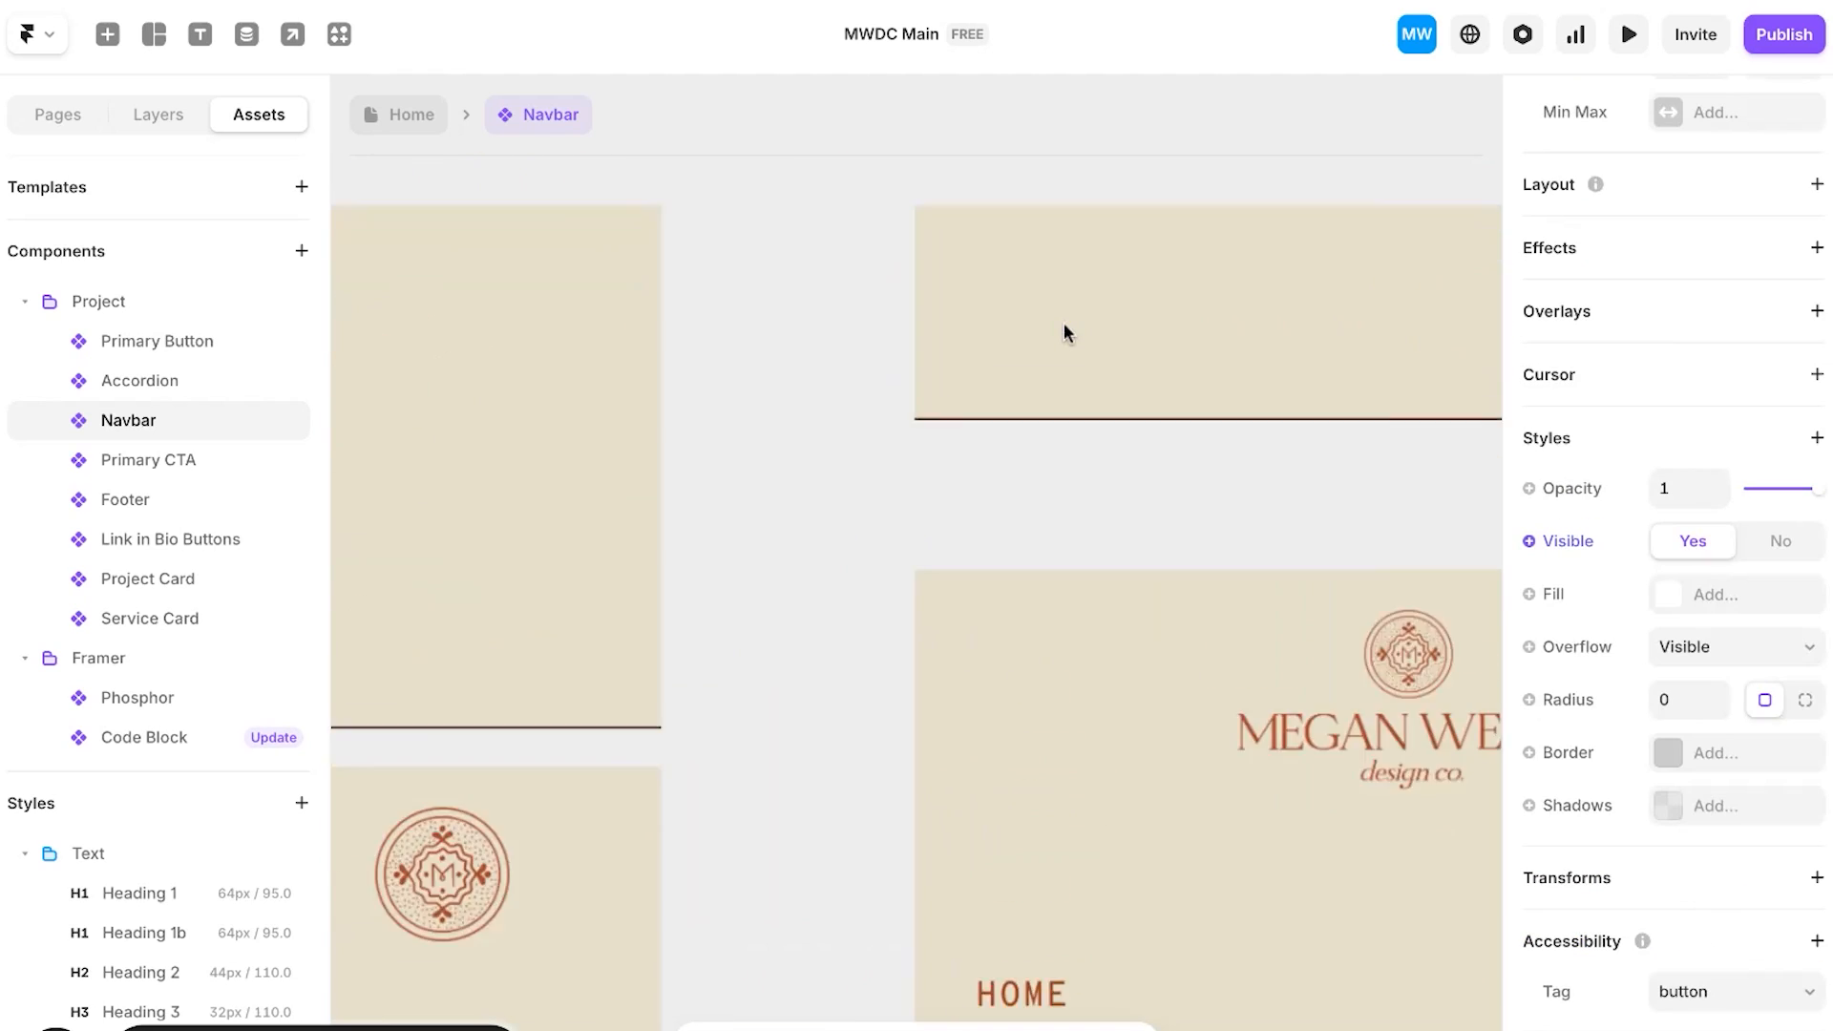
{"action": "scroll", "coordinate": [1064, 323], "scroll_direction": "up", "scroll_amount": 2}
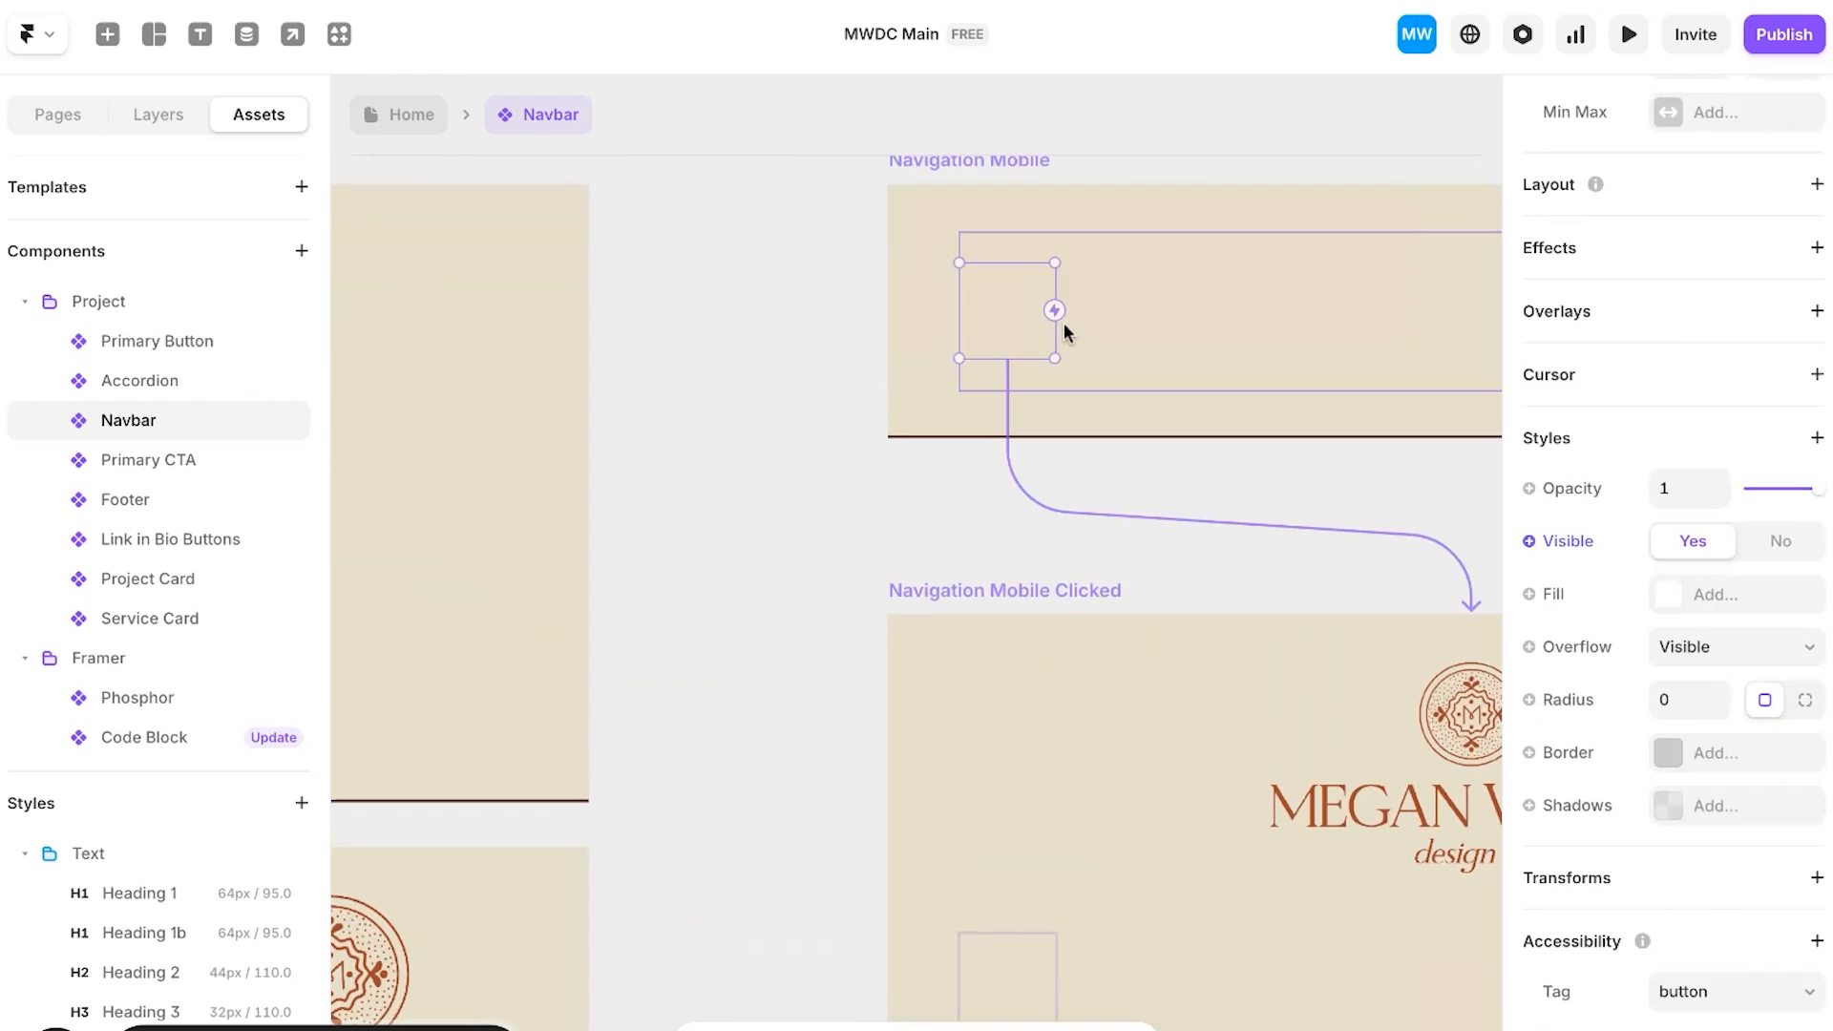
{"action": "scroll", "coordinate": [1064, 323], "scroll_direction": "right", "scroll_amount": 2}
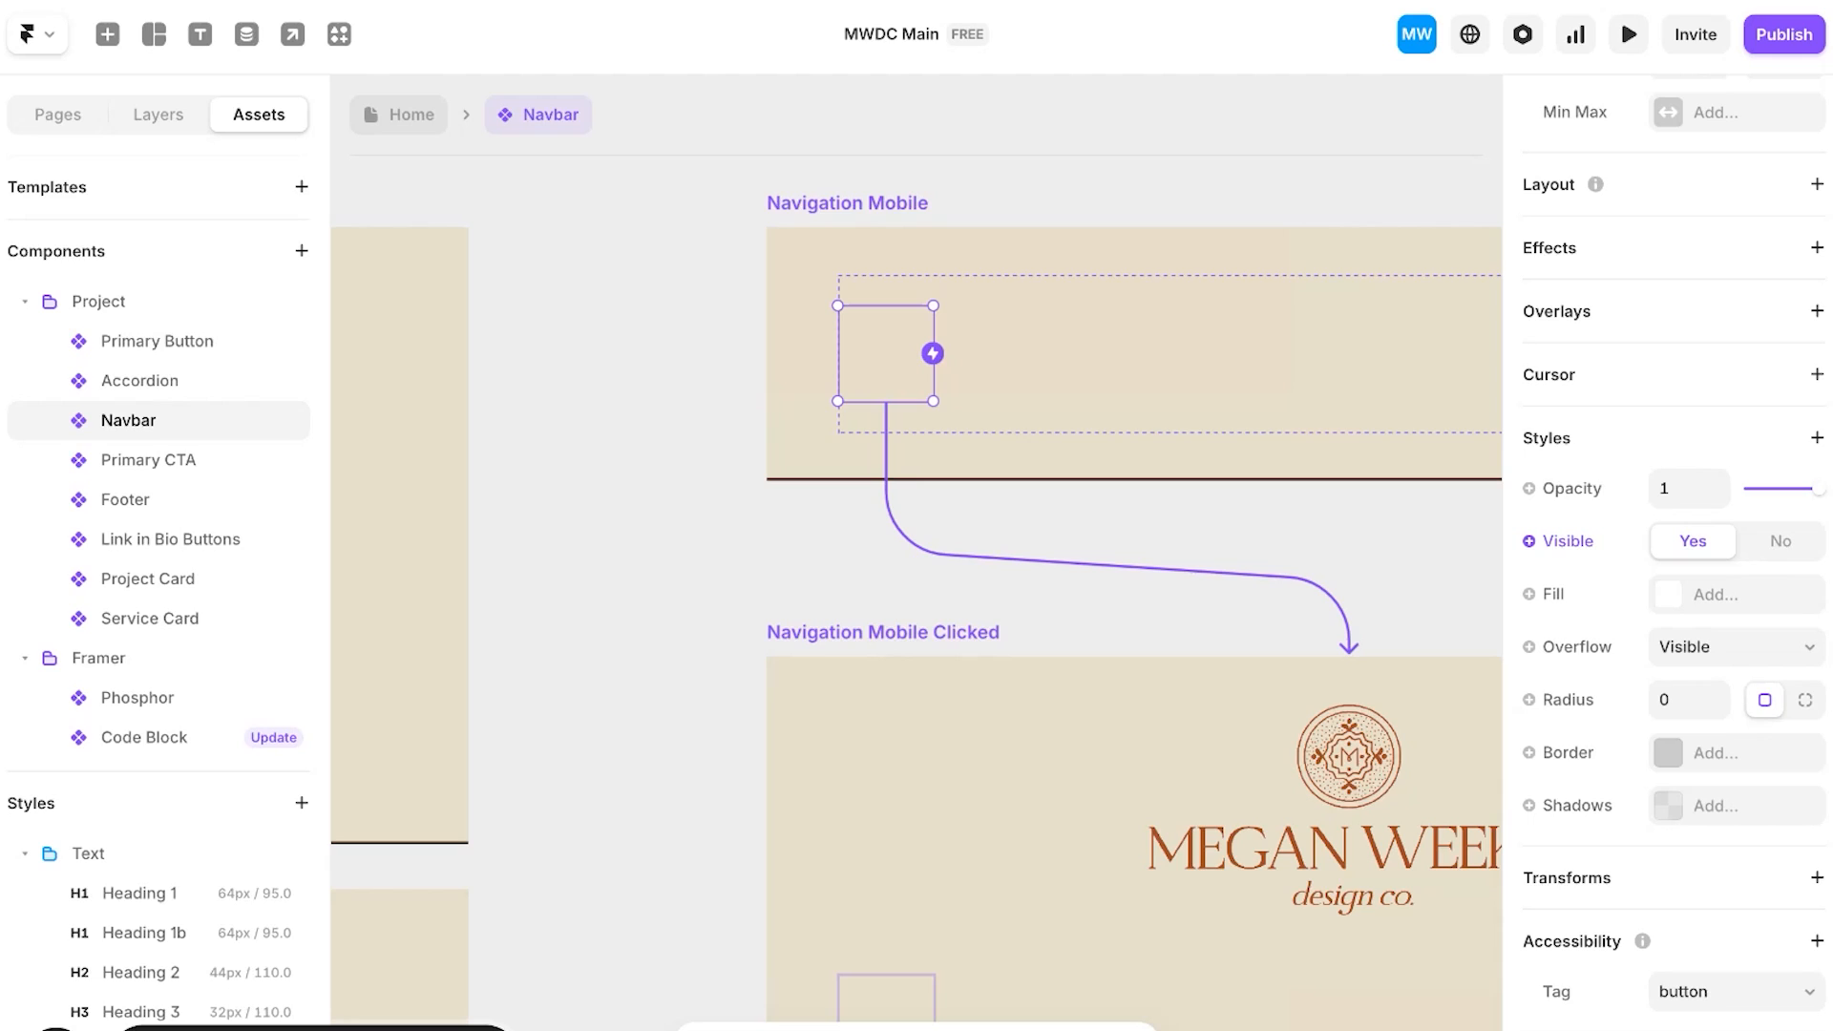
{"action": "left_click_drag", "start_coordinate": [933, 353], "coordinate": [1174, 565]}
{"action": "left_click_drag", "start_coordinate": [1305, 639], "coordinate": [1362, 672]}
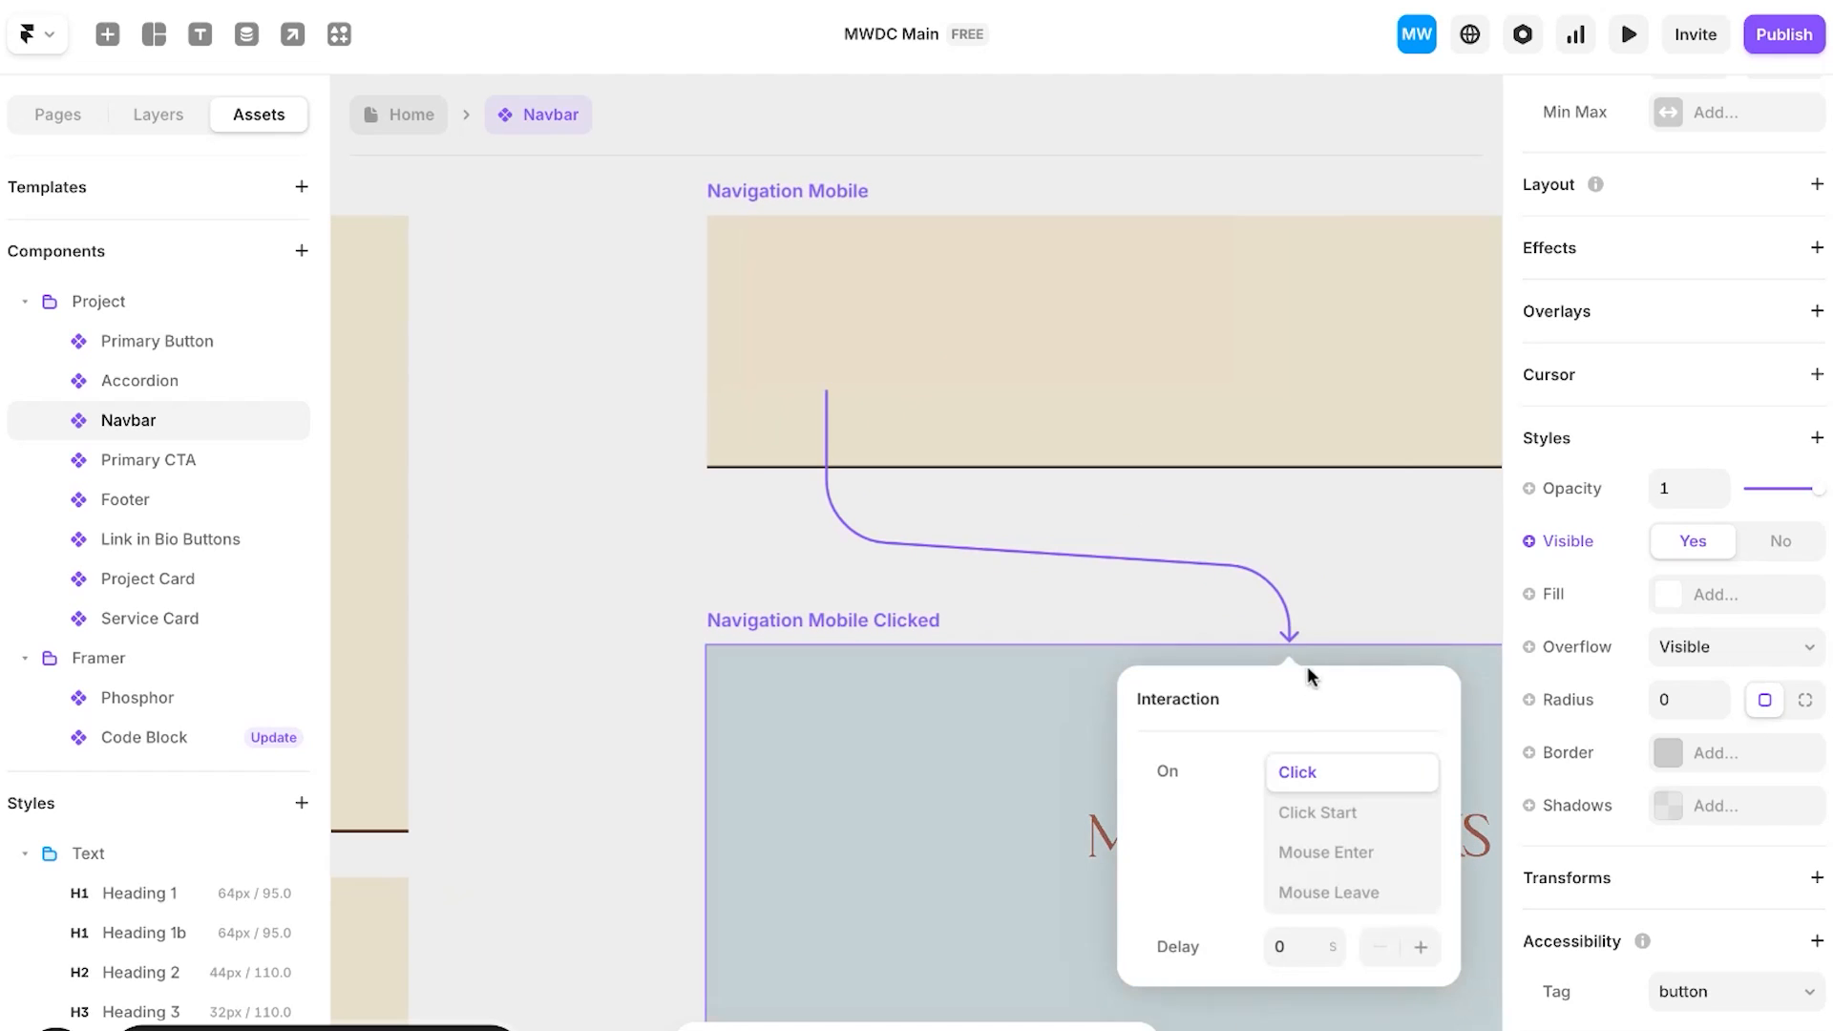
{"action": "left_click", "coordinate": [651, 519]}
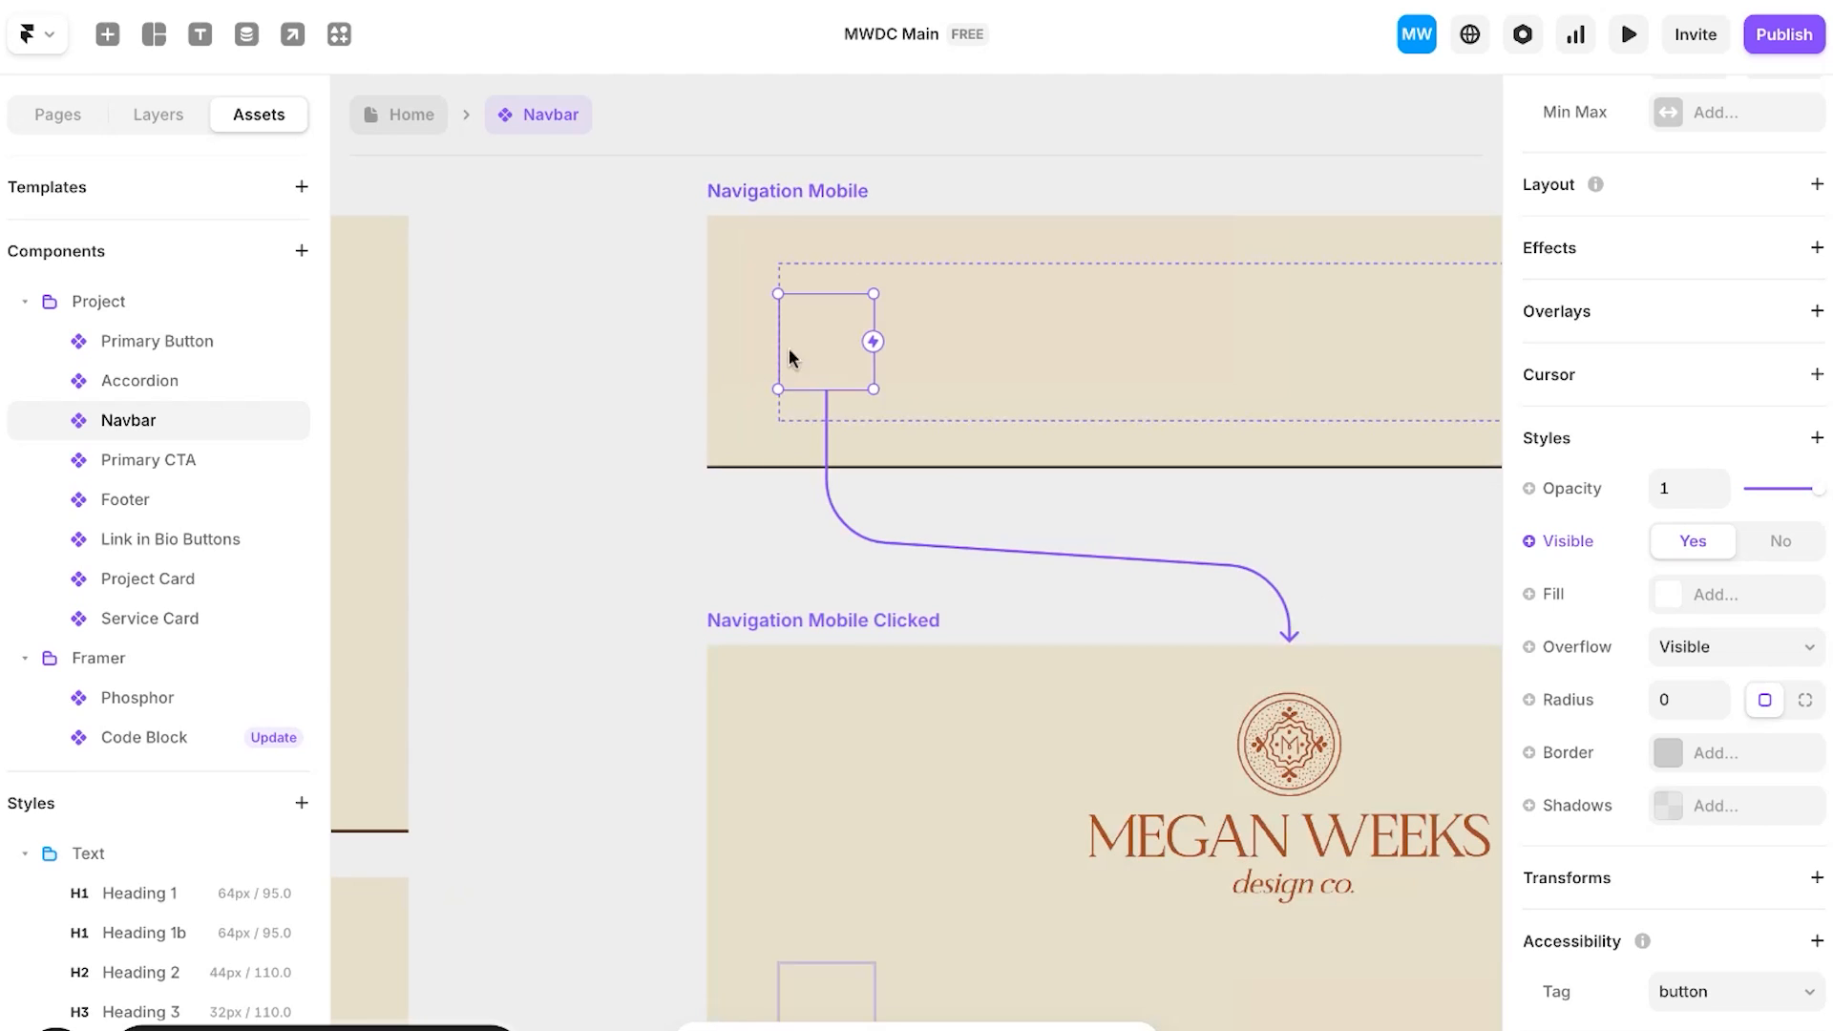
Step: Check the menu icons across the navbar variants and undo the Navigation Tablet menu icon move
{"action": "left_click", "coordinate": [537, 414]}
{"action": "scroll", "coordinate": [536, 415], "scroll_direction": "left", "scroll_amount": 8}
{"action": "scroll", "coordinate": [537, 414], "scroll_direction": "down", "scroll_amount": 5}
{"action": "scroll", "coordinate": [536, 415], "scroll_direction": "left", "scroll_amount": 5}
{"action": "scroll", "coordinate": [537, 414], "scroll_direction": "down", "scroll_amount": 2}
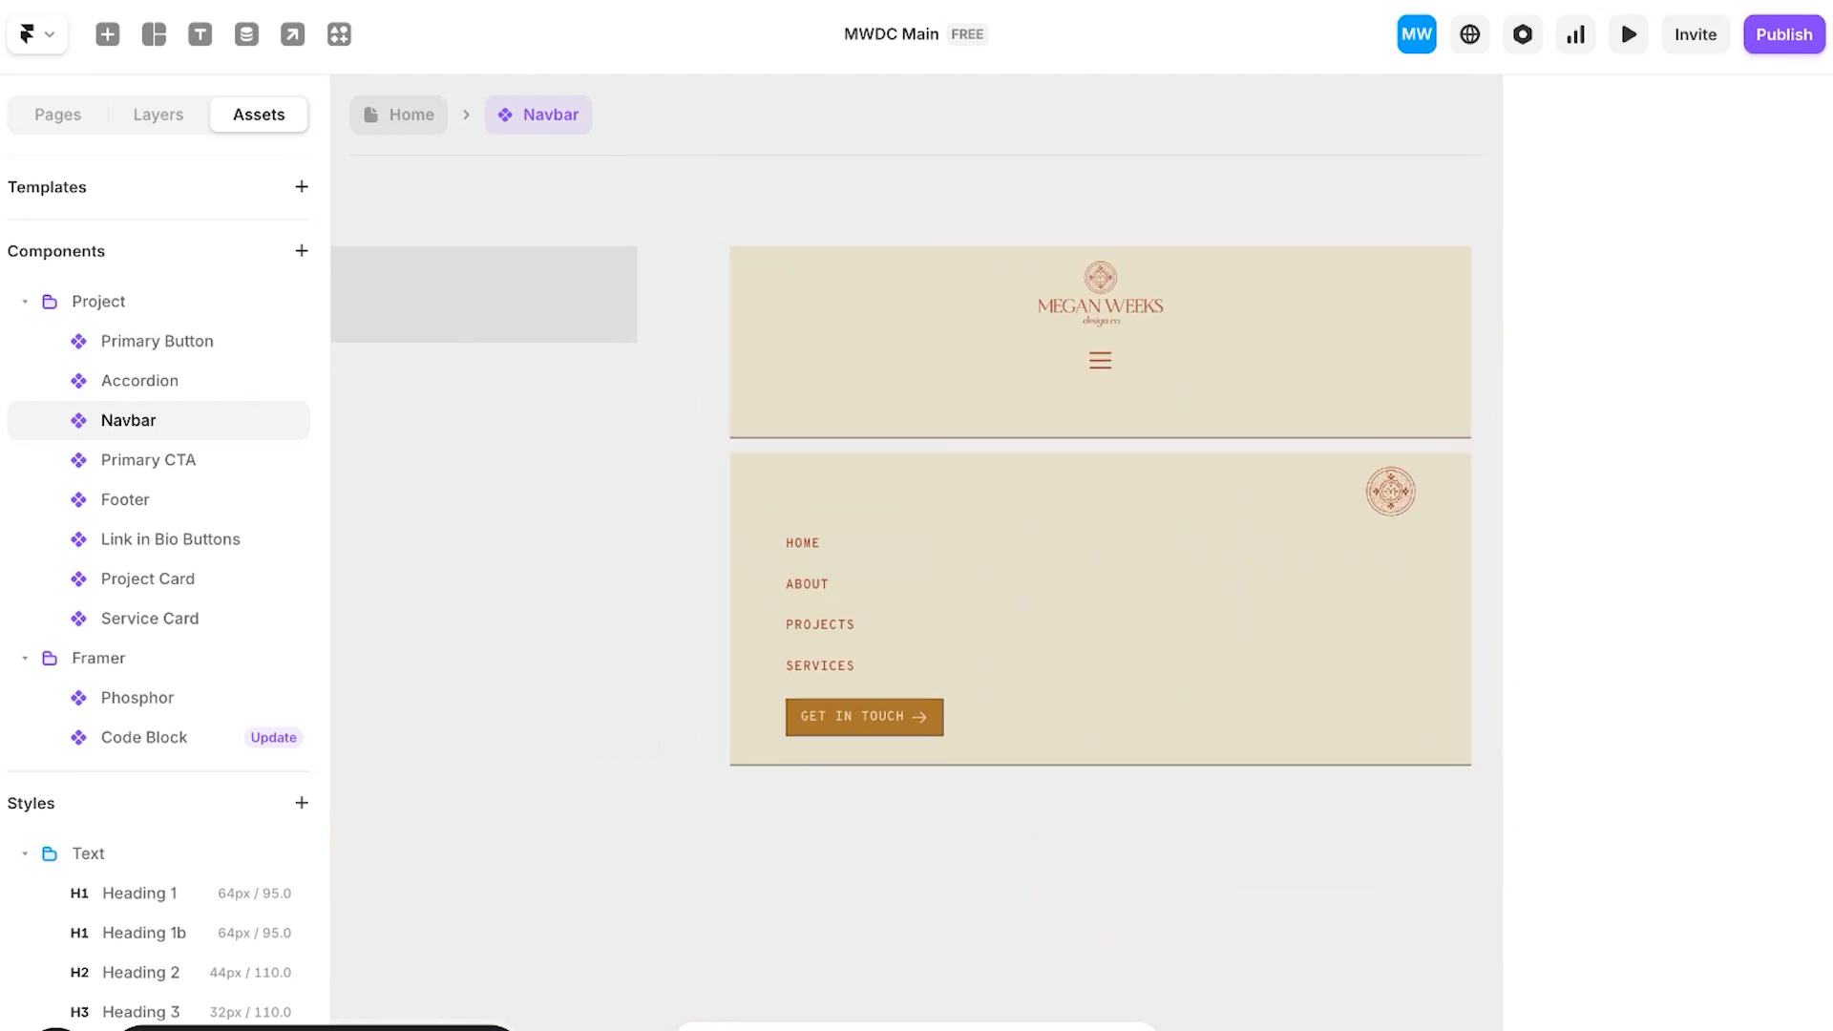
{"action": "left_click", "coordinate": [816, 507]}
{"action": "scroll", "coordinate": [817, 506], "scroll_direction": "left", "scroll_amount": 8}
{"action": "scroll", "coordinate": [816, 512], "scroll_direction": "left", "scroll_amount": 2}
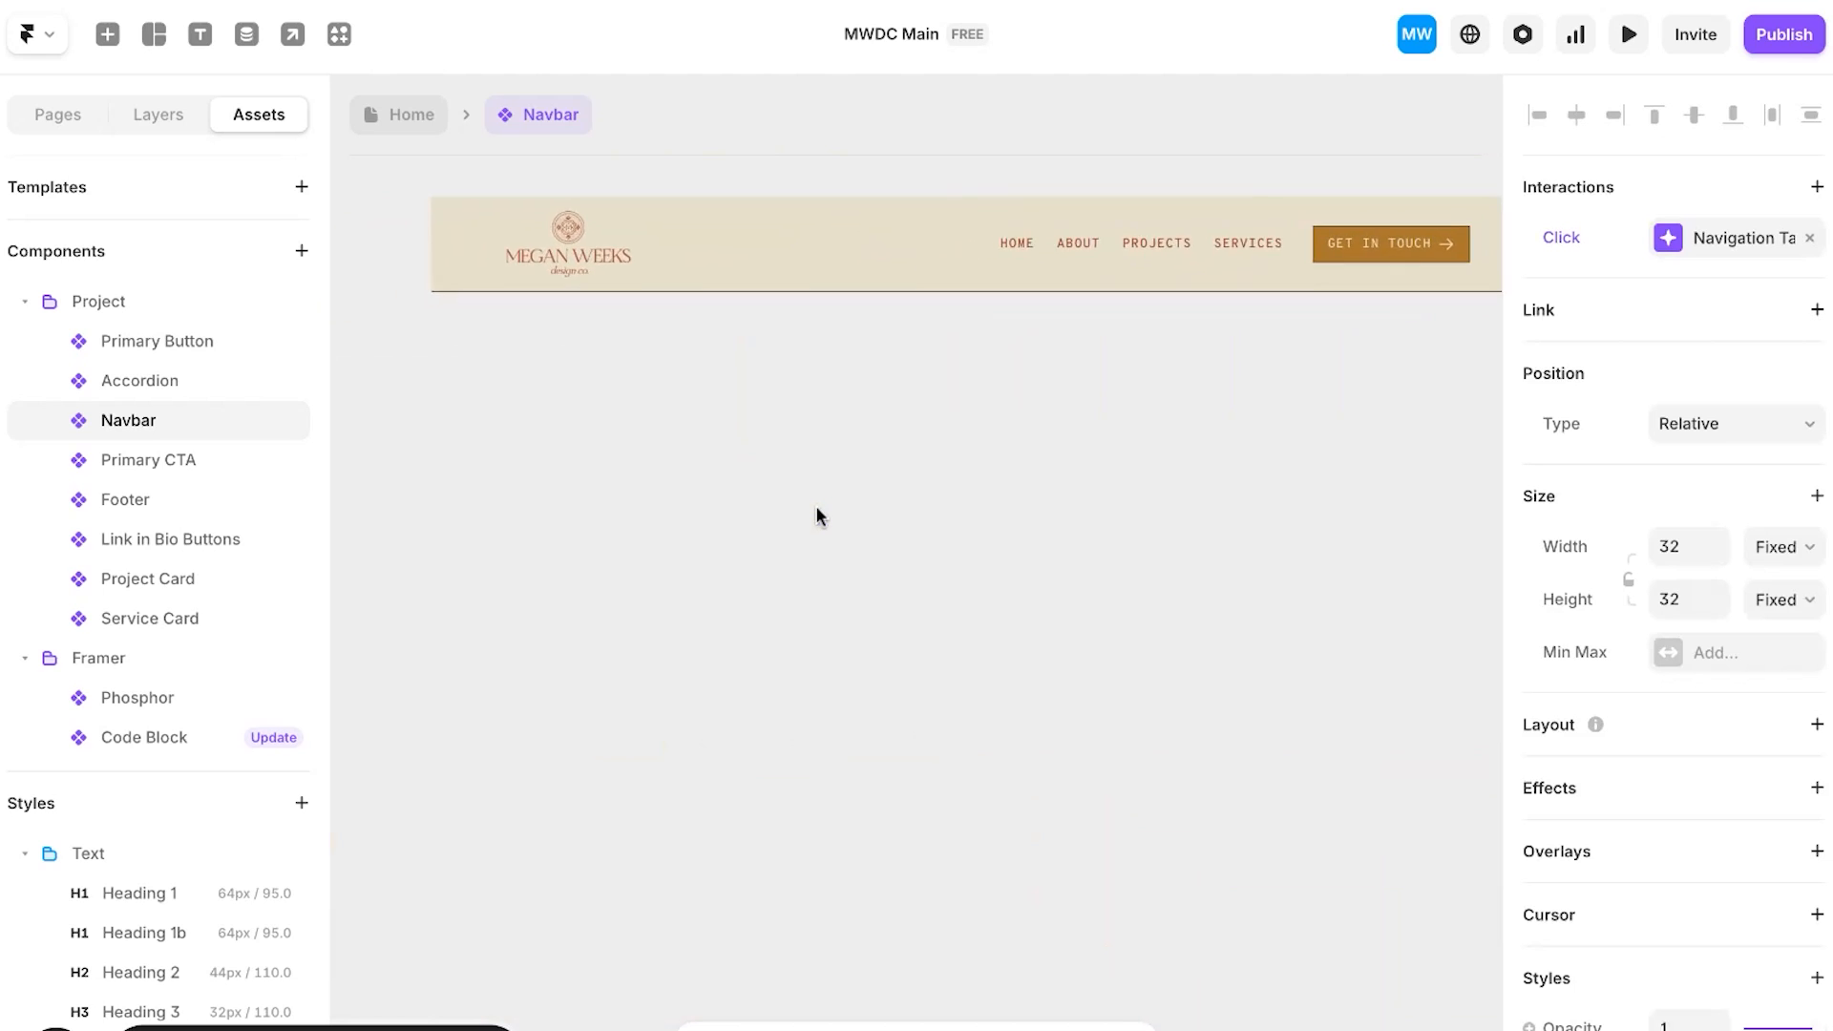
{"action": "scroll", "coordinate": [816, 512], "scroll_direction": "right", "scroll_amount": 10}
{"action": "left_click", "coordinate": [1089, 232]}
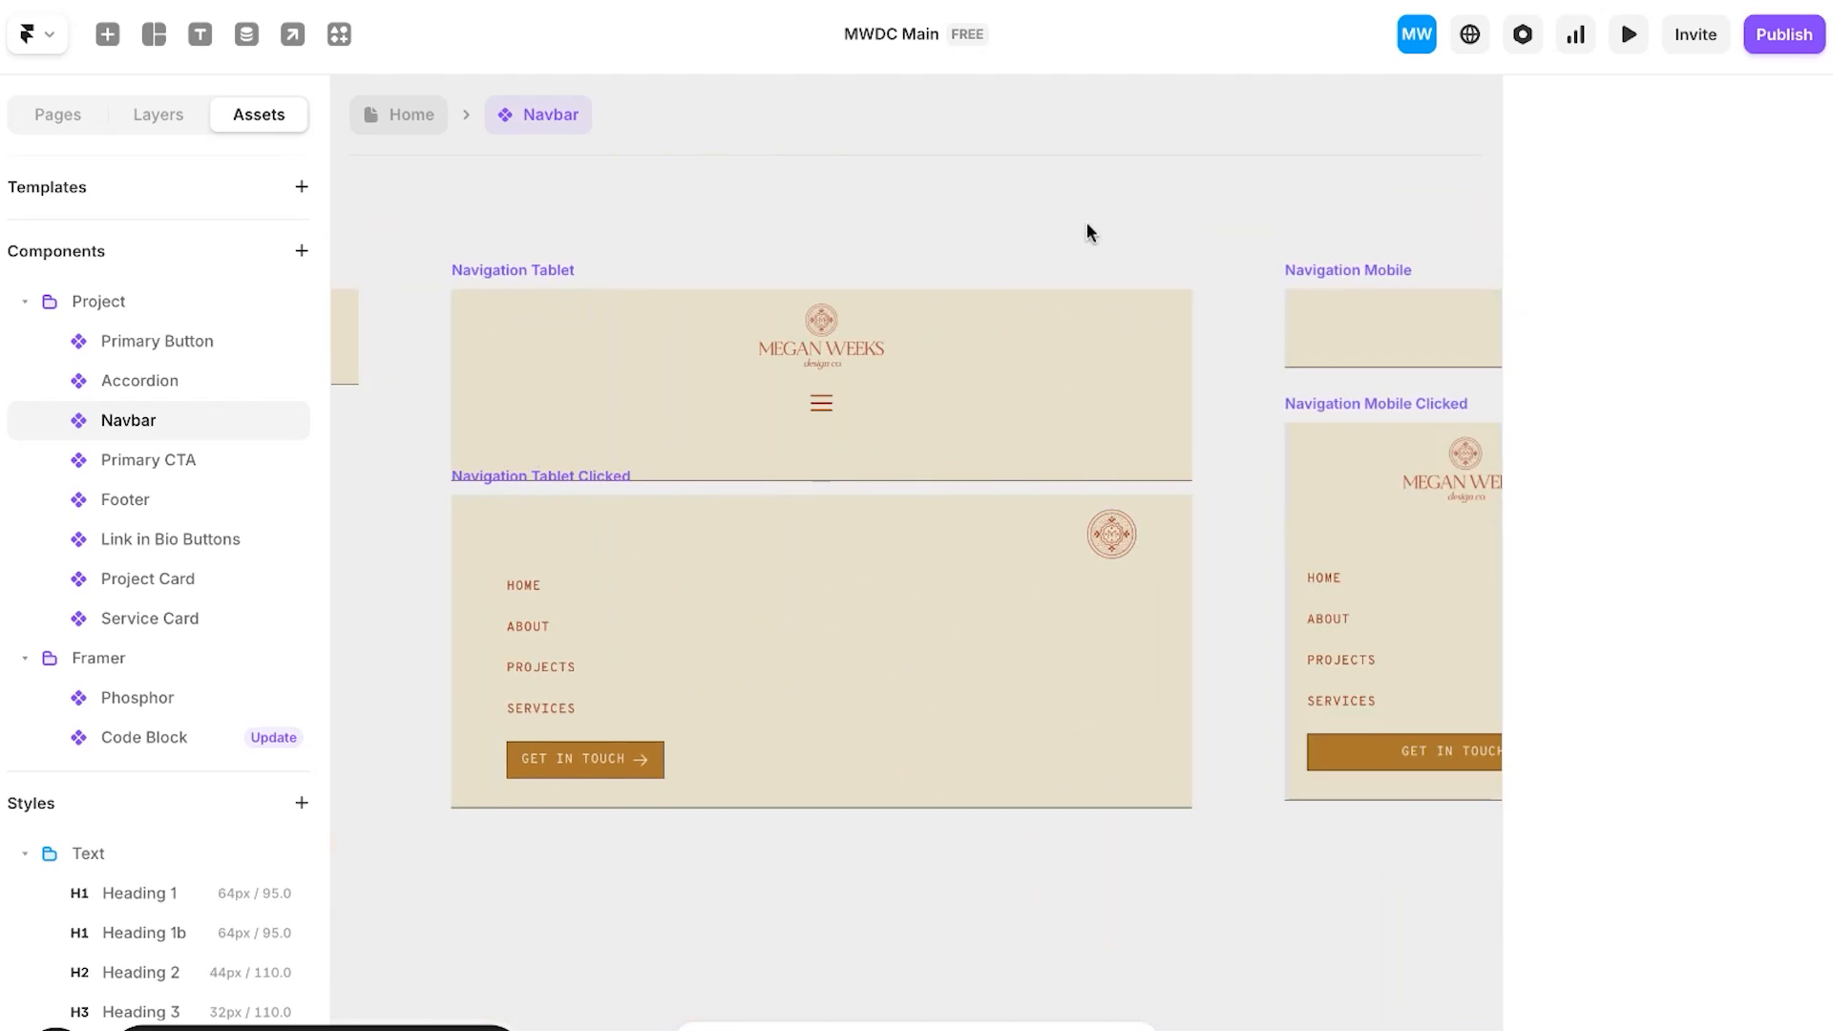
{"action": "key", "text": "super+z"}
{"action": "left_click", "coordinate": [1098, 204]}
{"action": "scroll", "coordinate": [1098, 203], "scroll_direction": "right", "scroll_amount": 3}
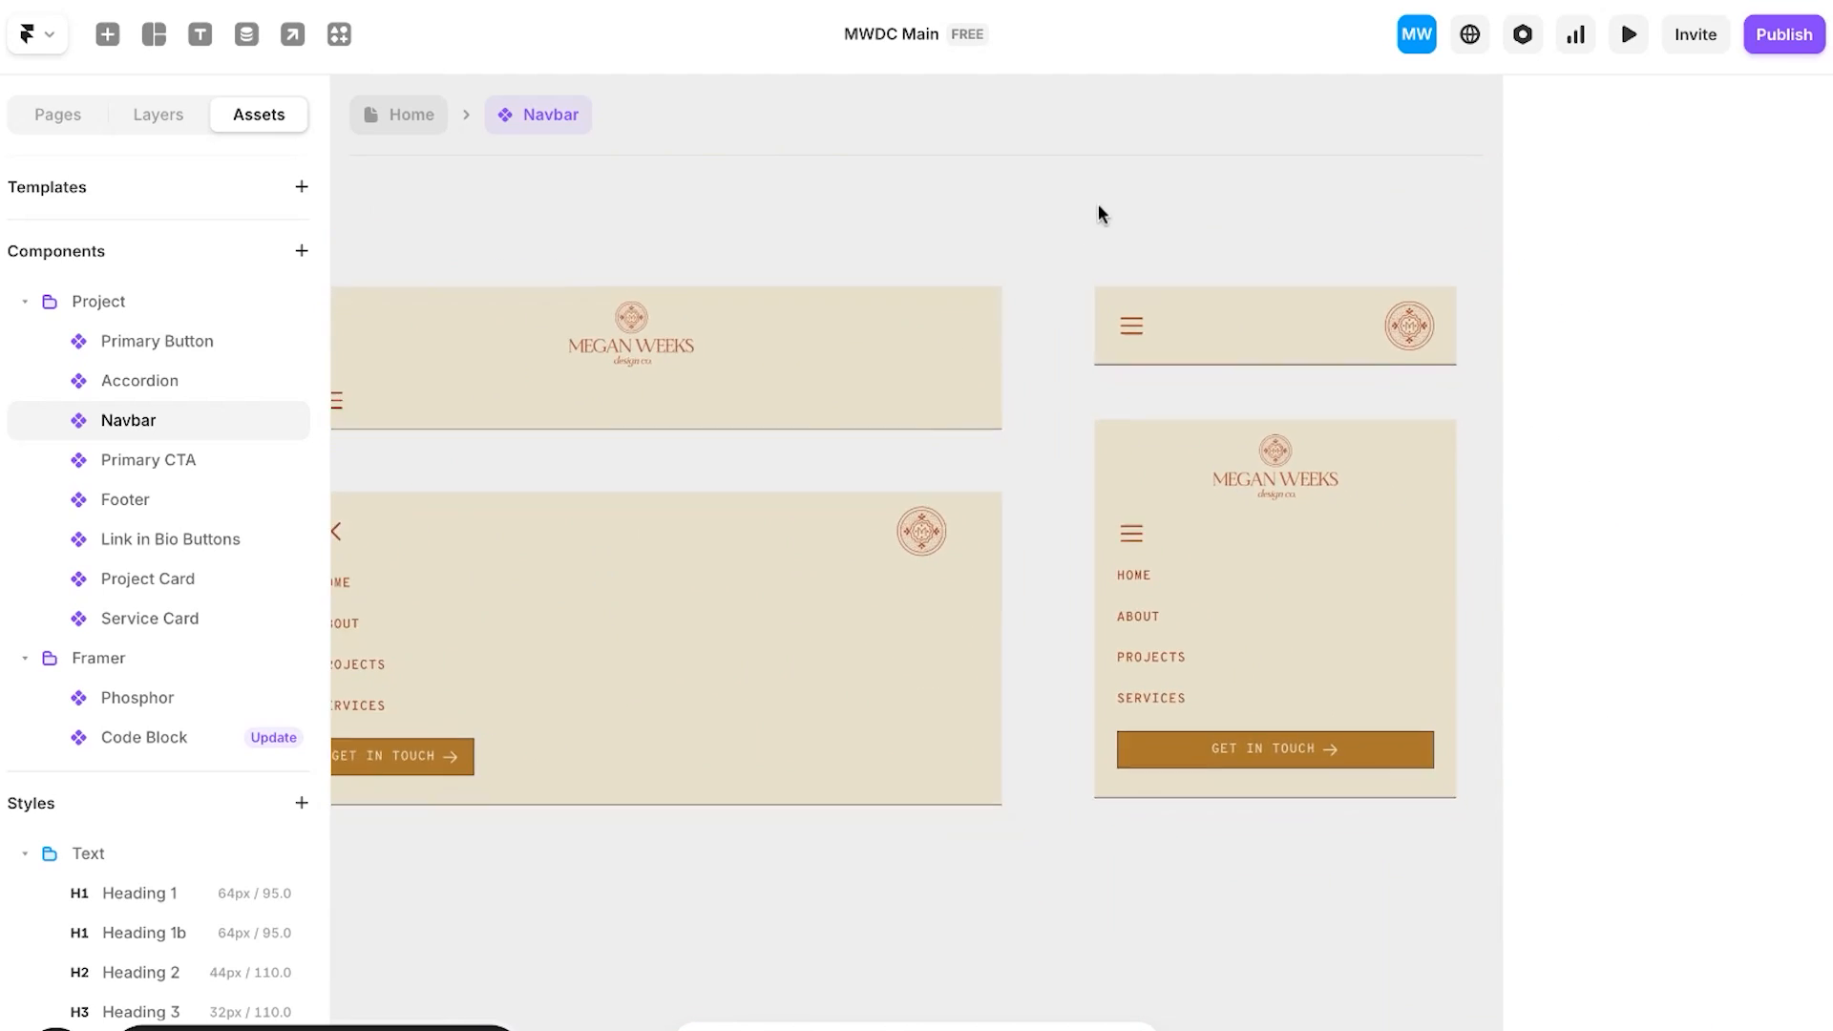
Step: Return to the Home page and review the Desktop layout from the hero down to the footer
{"action": "scroll", "coordinate": [1098, 203], "scroll_direction": "left", "scroll_amount": 8}
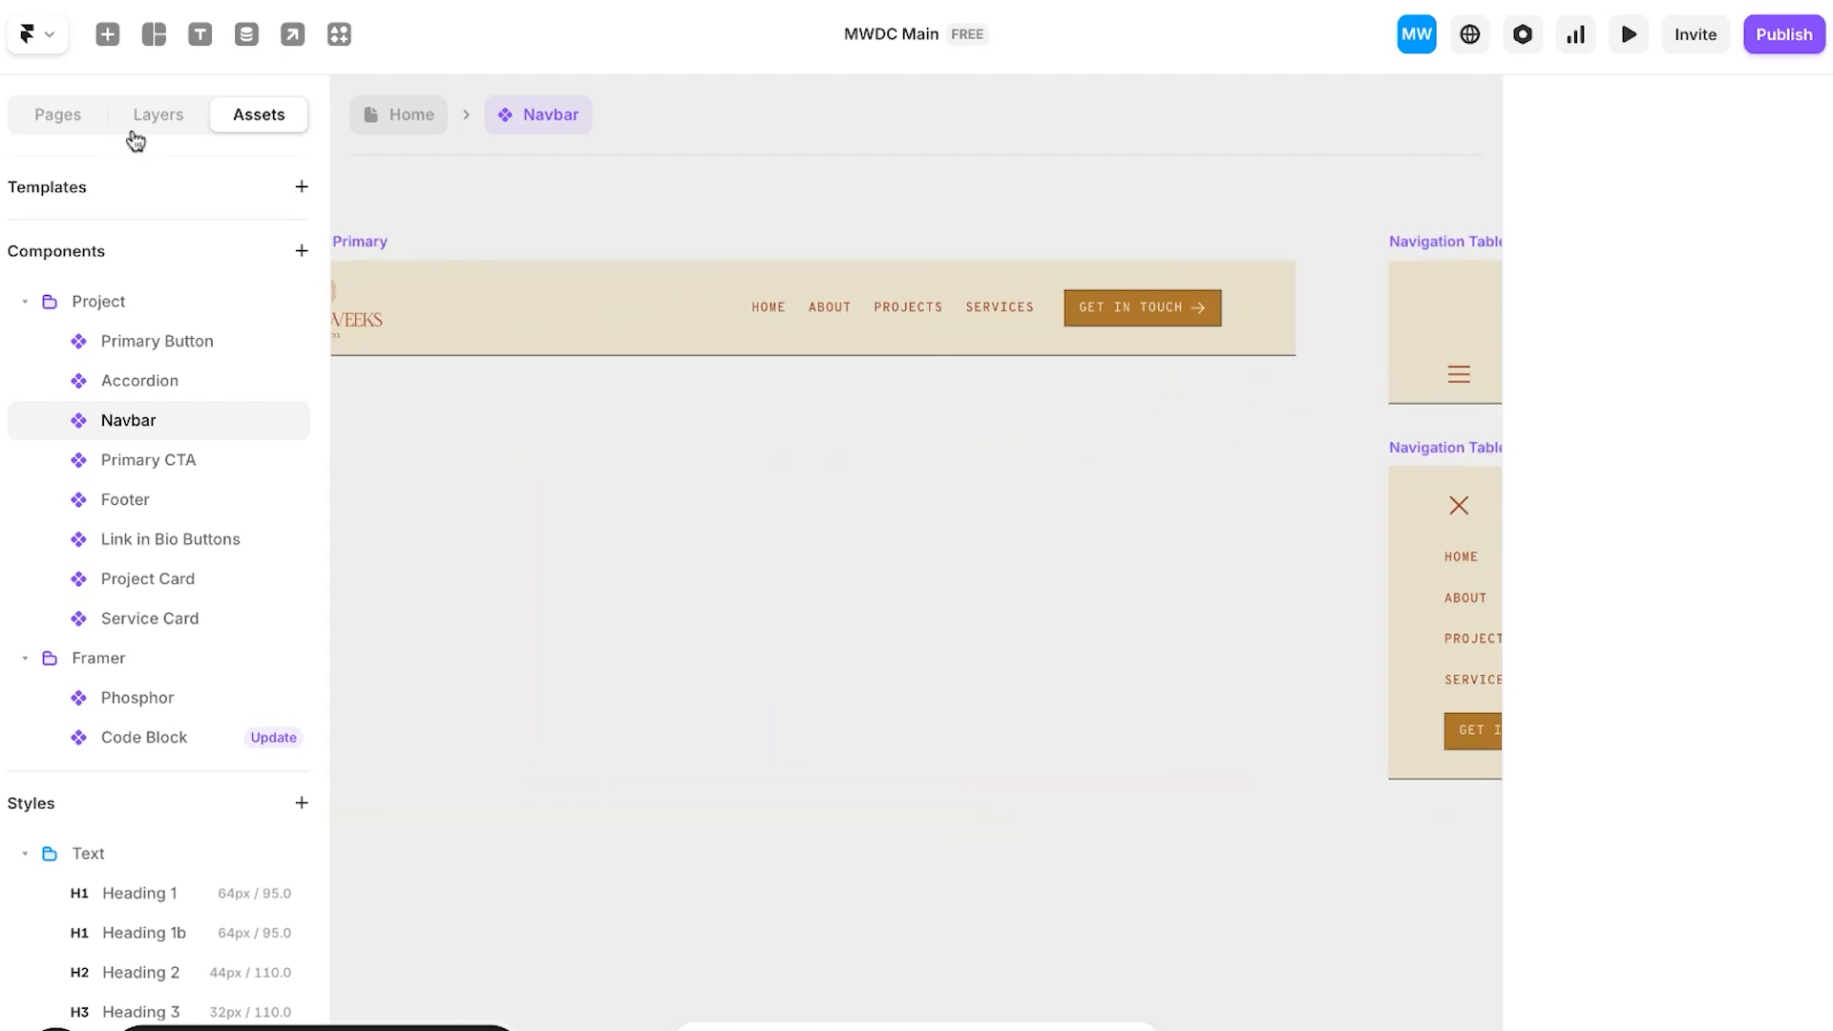
{"action": "left_click", "coordinate": [421, 122]}
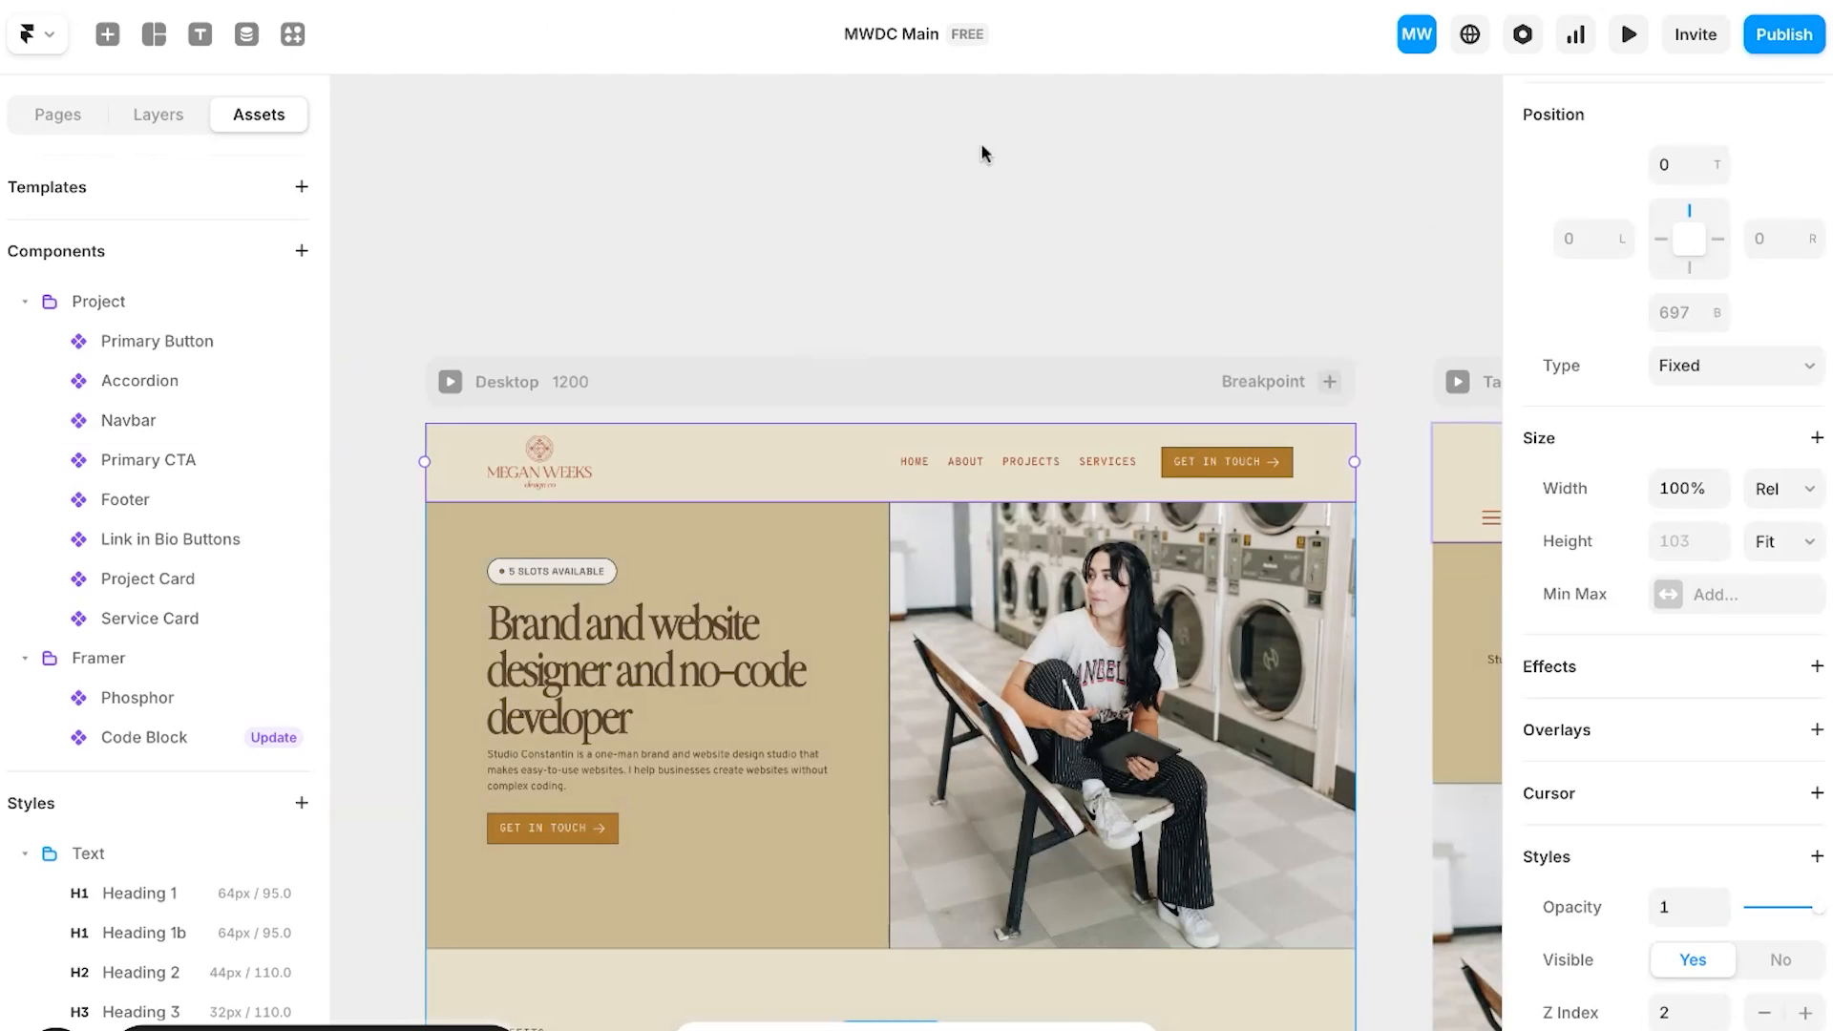
{"action": "scroll", "coordinate": [993, 143], "scroll_direction": "down", "scroll_amount": 7}
{"action": "scroll", "coordinate": [1195, 368], "scroll_direction": "up", "scroll_amount": 3}
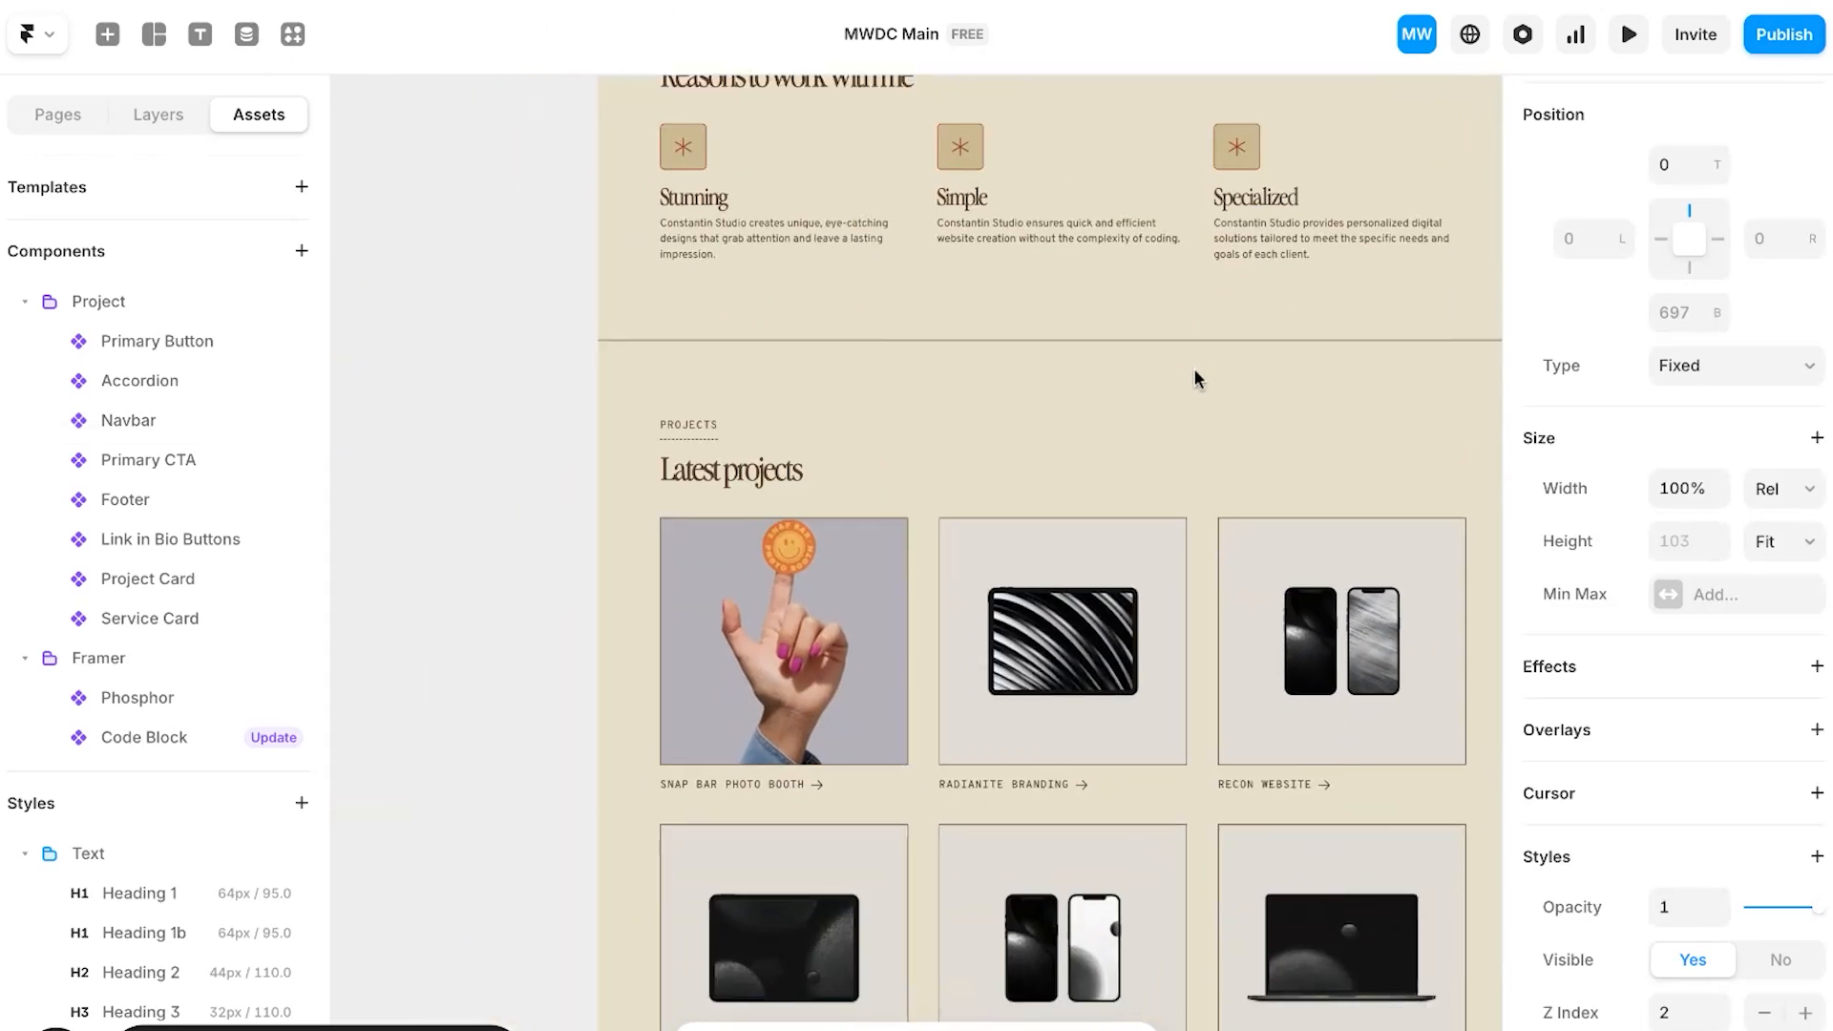
{"action": "scroll", "coordinate": [1195, 372], "scroll_direction": "down", "scroll_amount": 10}
{"action": "scroll", "coordinate": [1195, 372], "scroll_direction": "right", "scroll_amount": 3}
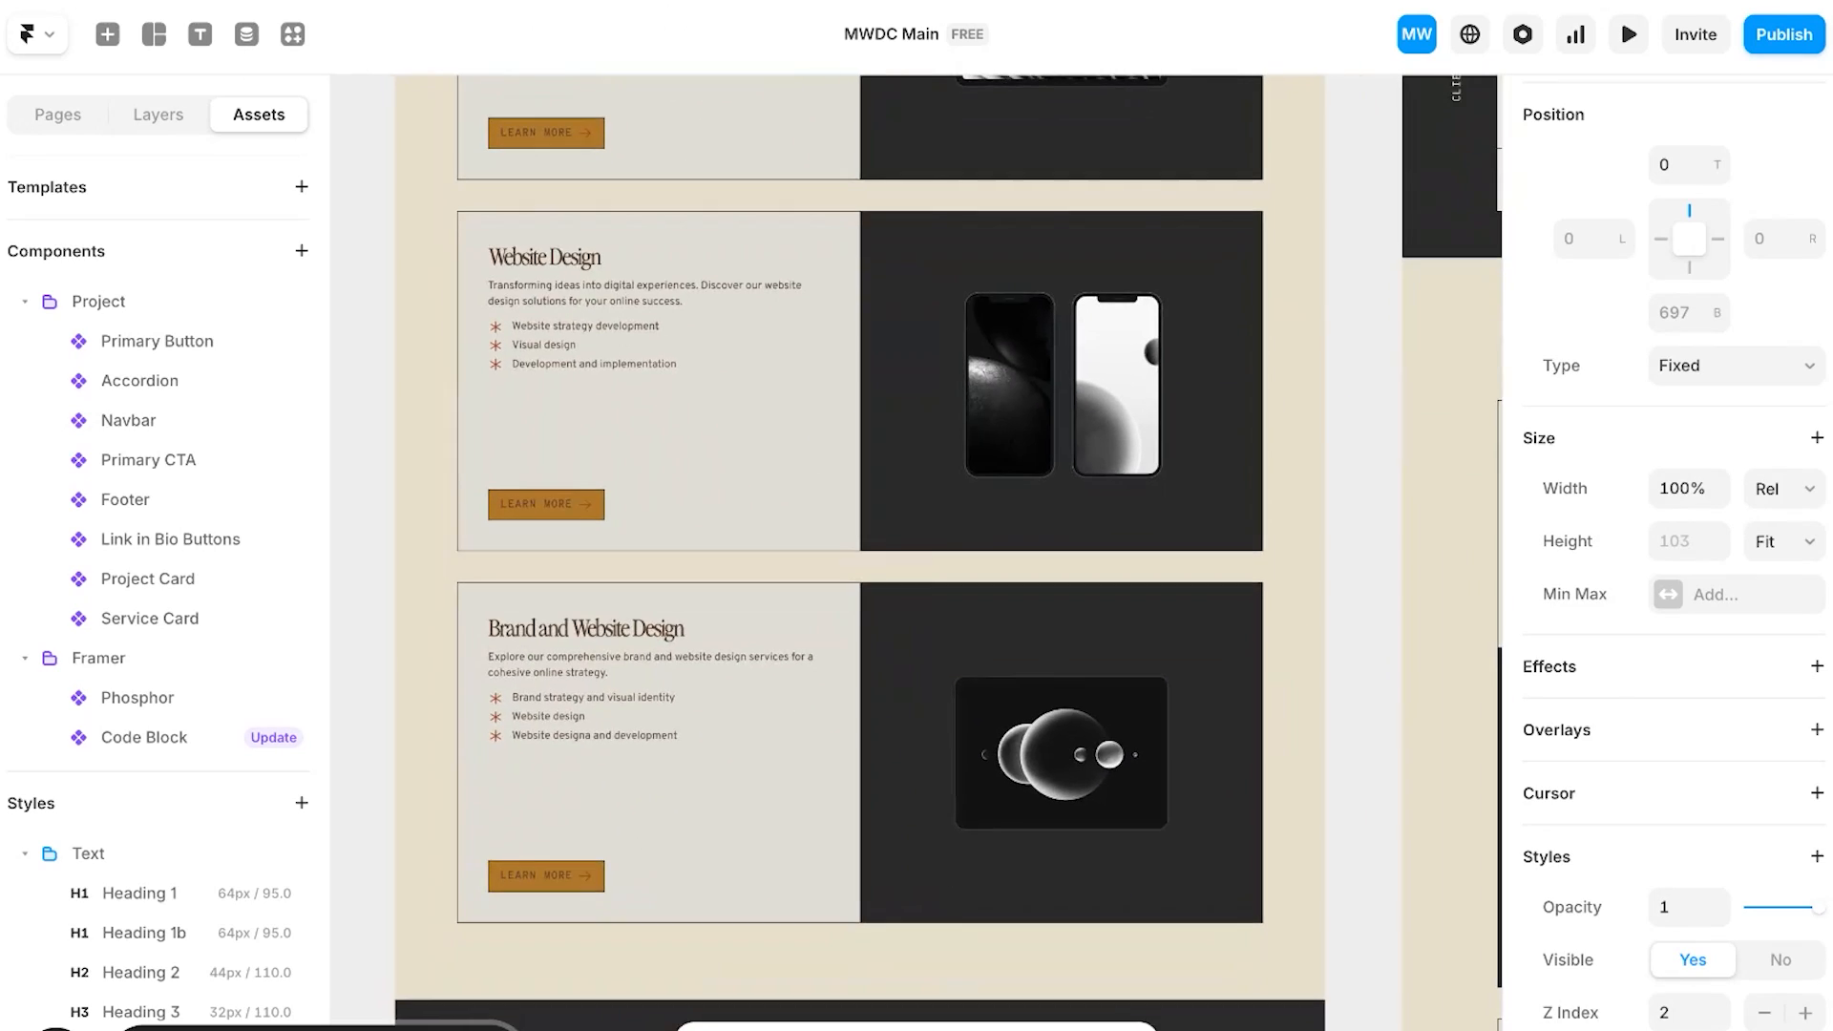
{"action": "scroll", "coordinate": [894, 554], "scroll_direction": "down", "scroll_amount": 15}
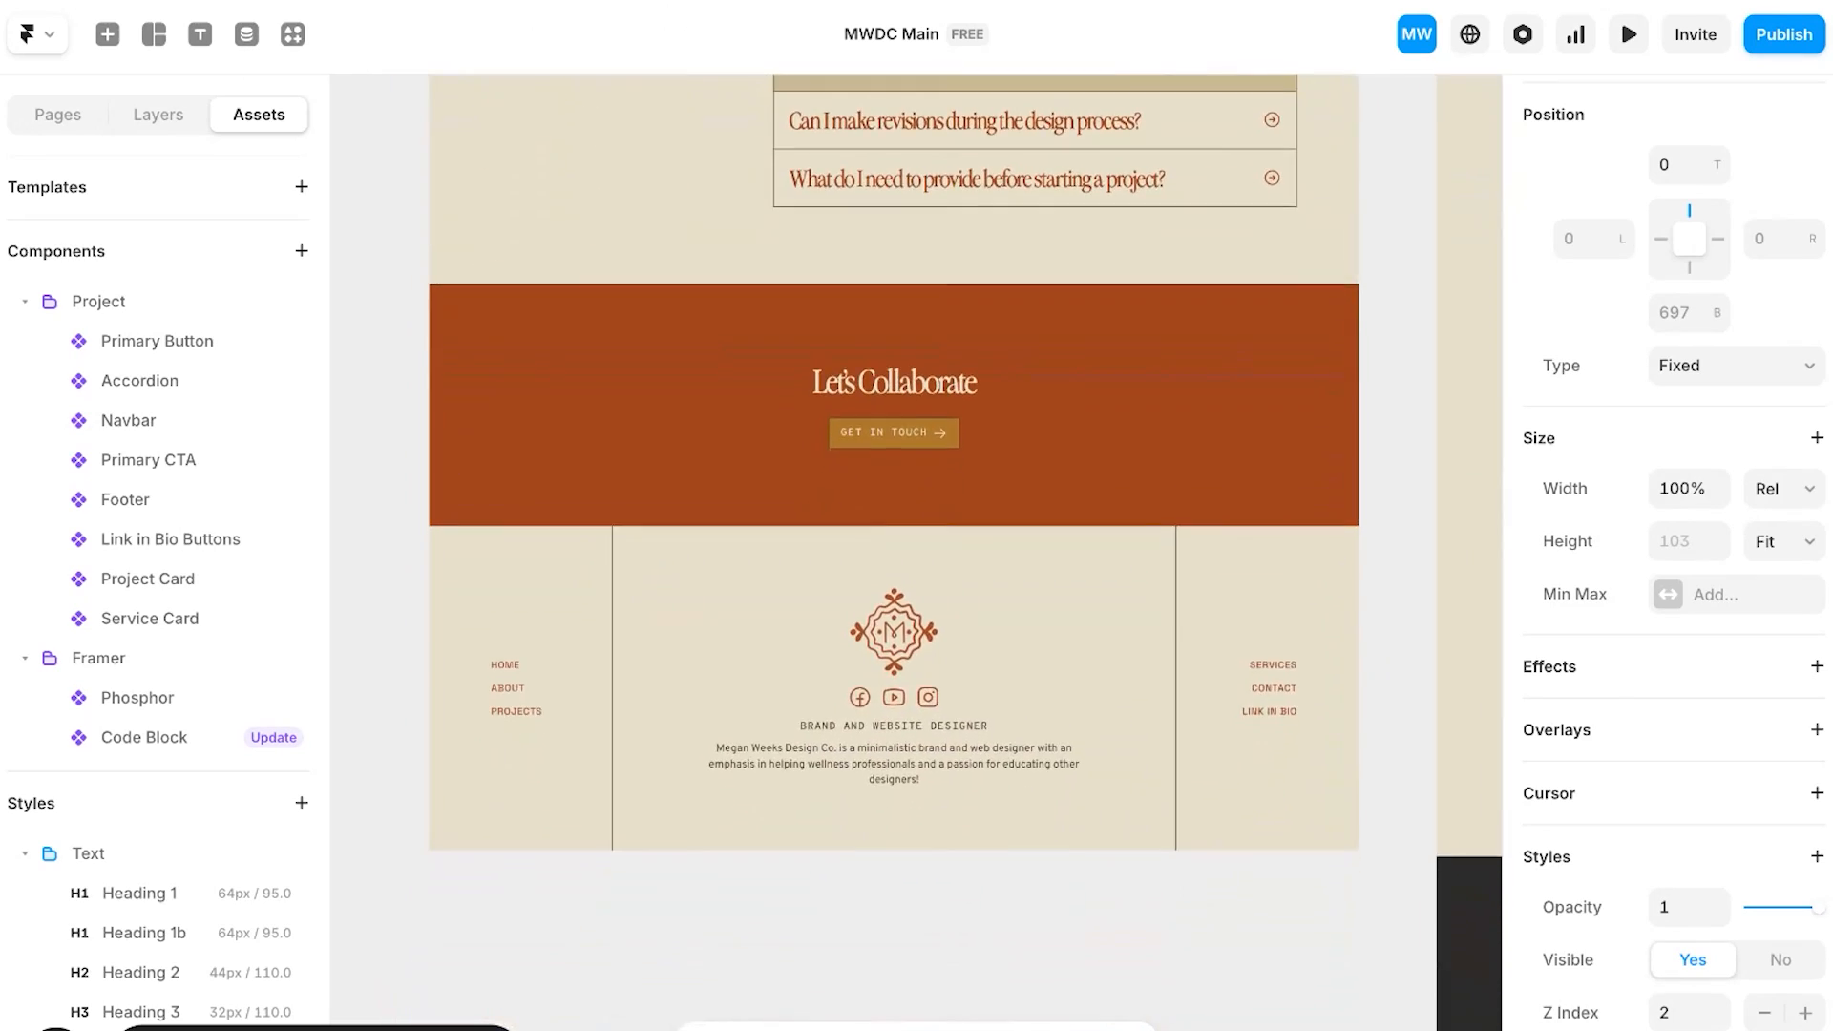
{"action": "scroll", "coordinate": [894, 554], "scroll_direction": "up", "scroll_amount": 20}
{"action": "scroll", "coordinate": [1032, 554], "scroll_direction": "left", "scroll_amount": 3}
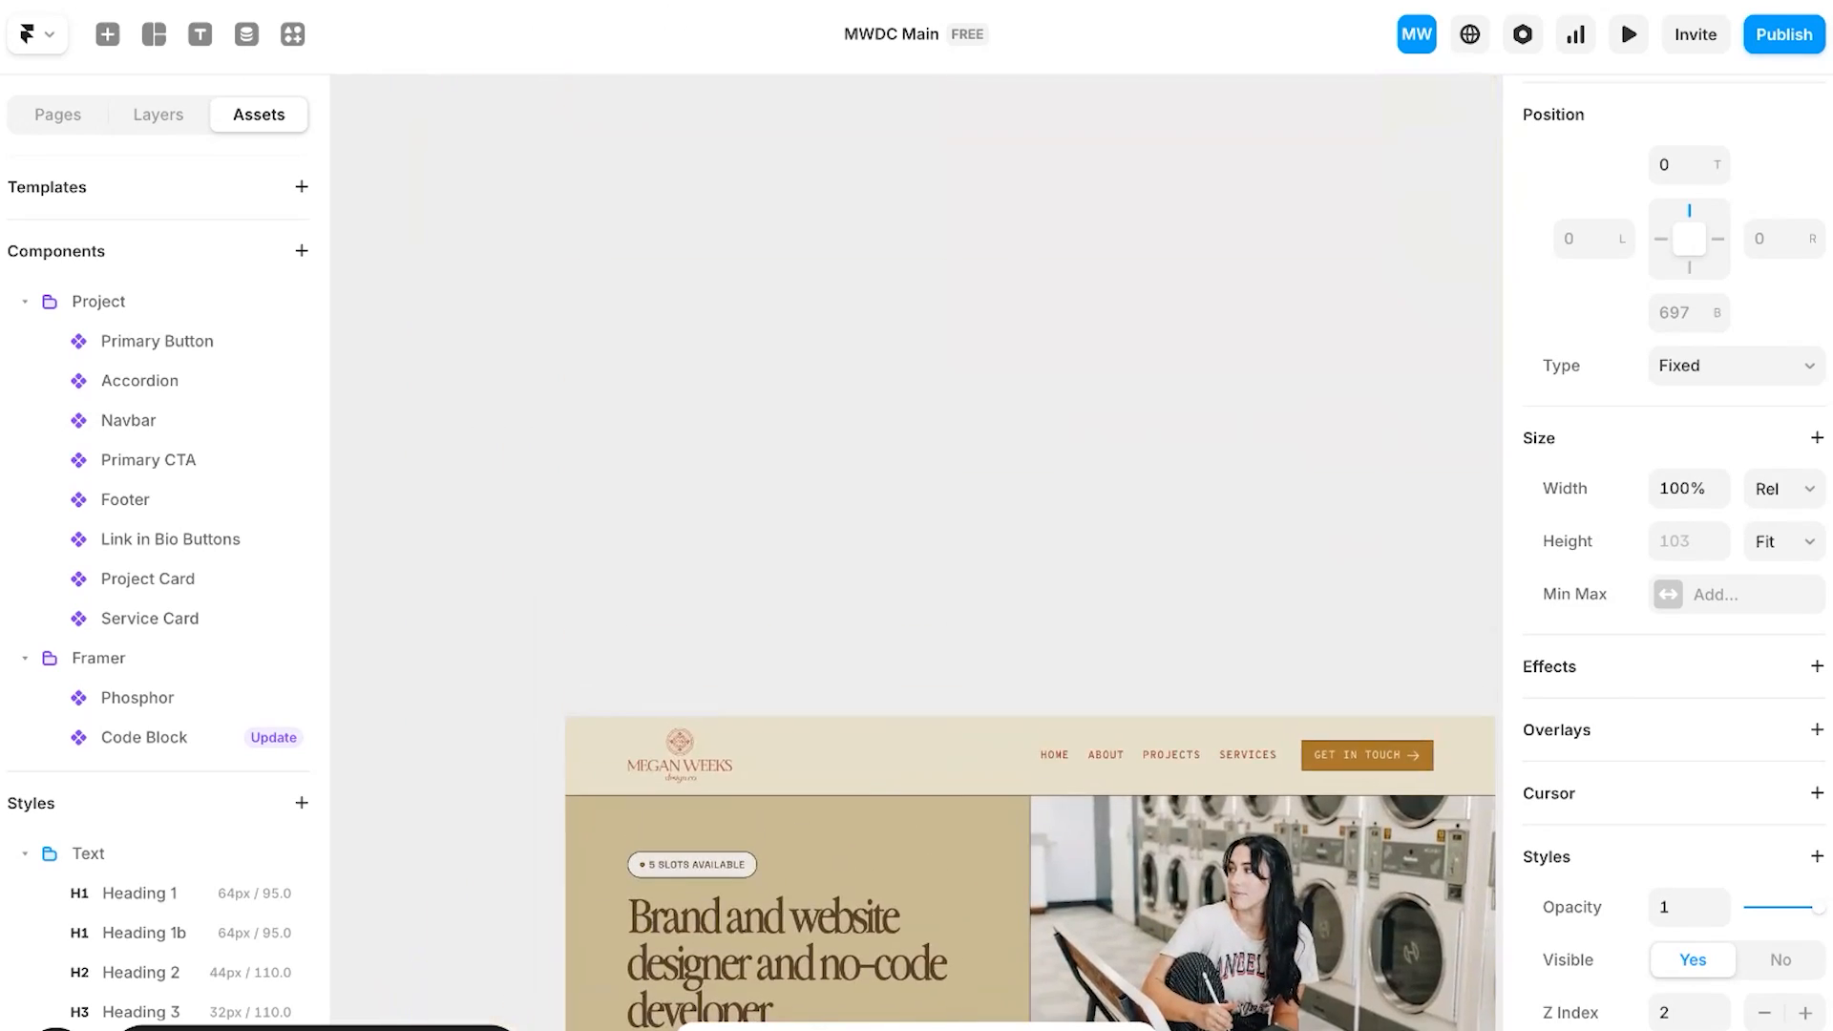
{"action": "scroll", "coordinate": [1239, 177], "scroll_direction": "down", "scroll_amount": 5}
{"action": "scroll", "coordinate": [1239, 177], "scroll_direction": "right", "scroll_amount": 1}
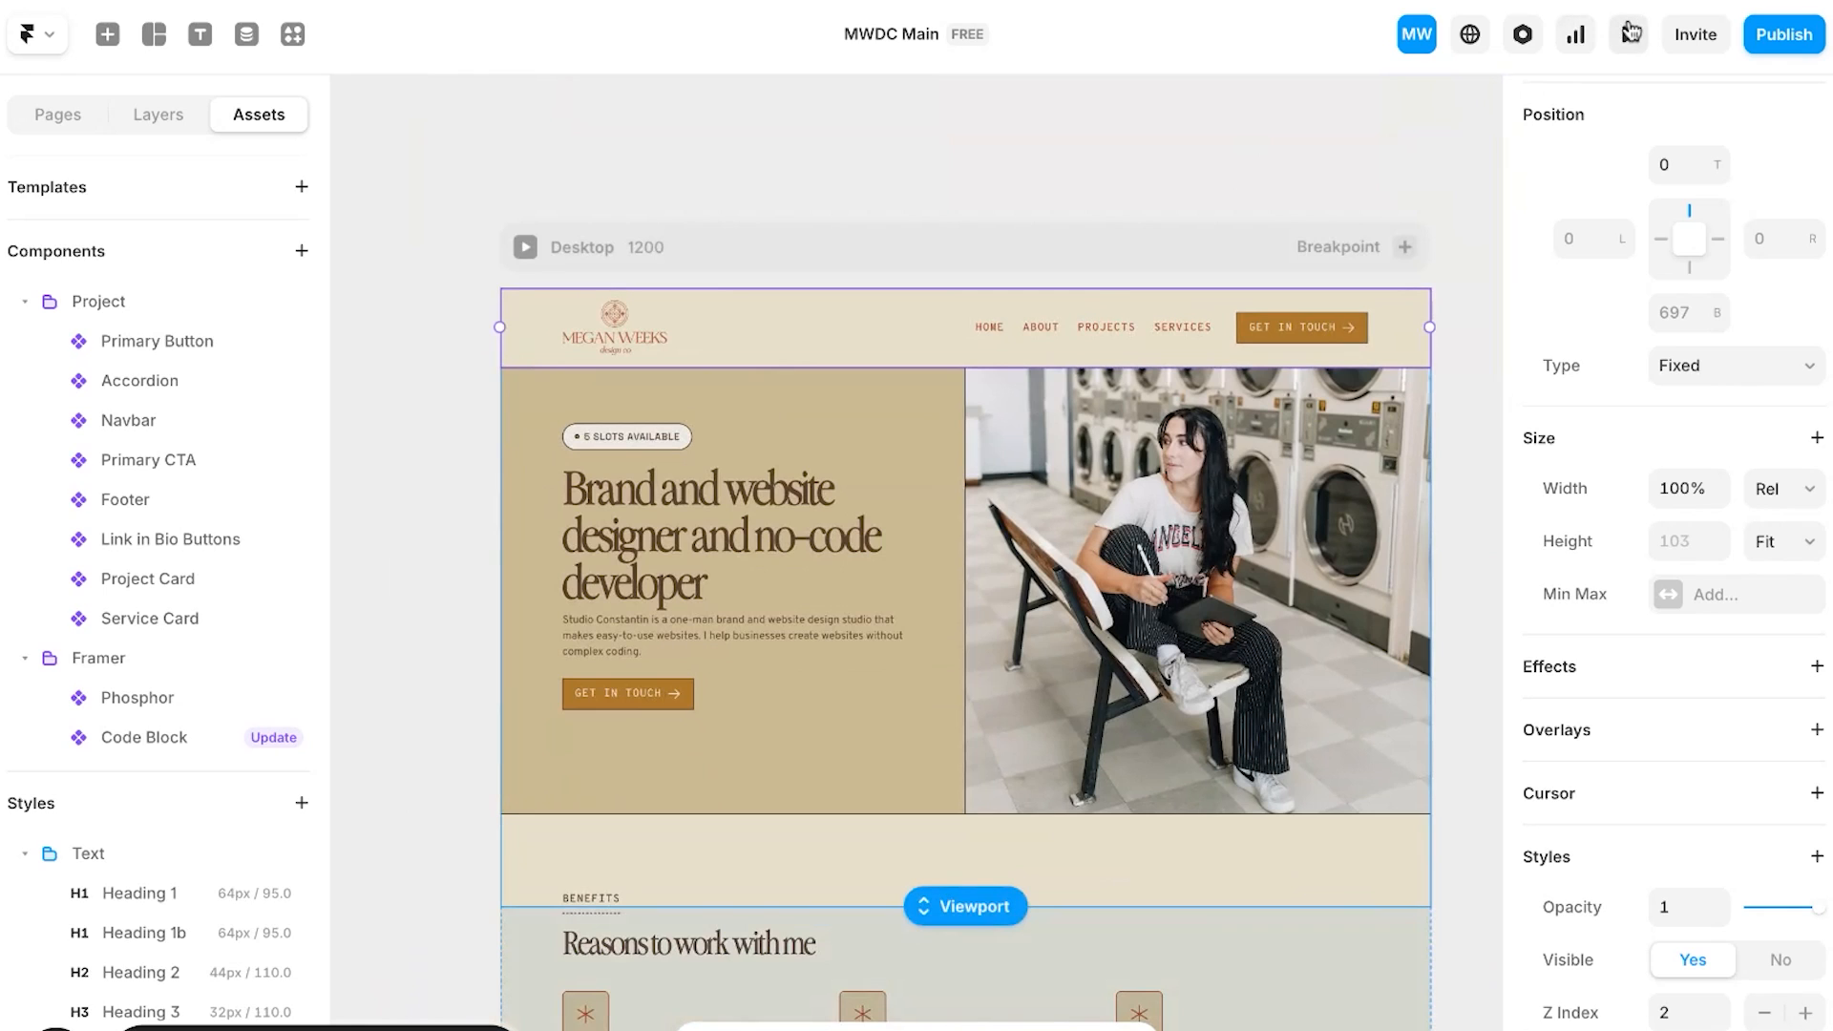
Step: Preview the Home page and check its sections and scroll animations down to the footer and back
{"action": "left_click", "coordinate": [1631, 33]}
{"action": "scroll", "coordinate": [1496, 476], "scroll_direction": "down", "scroll_amount": 3}
{"action": "scroll", "coordinate": [1496, 475], "scroll_direction": "up", "scroll_amount": 3}
{"action": "scroll", "coordinate": [1495, 476], "scroll_direction": "down", "scroll_amount": 10}
{"action": "scroll", "coordinate": [917, 535], "scroll_direction": "down", "scroll_amount": 10}
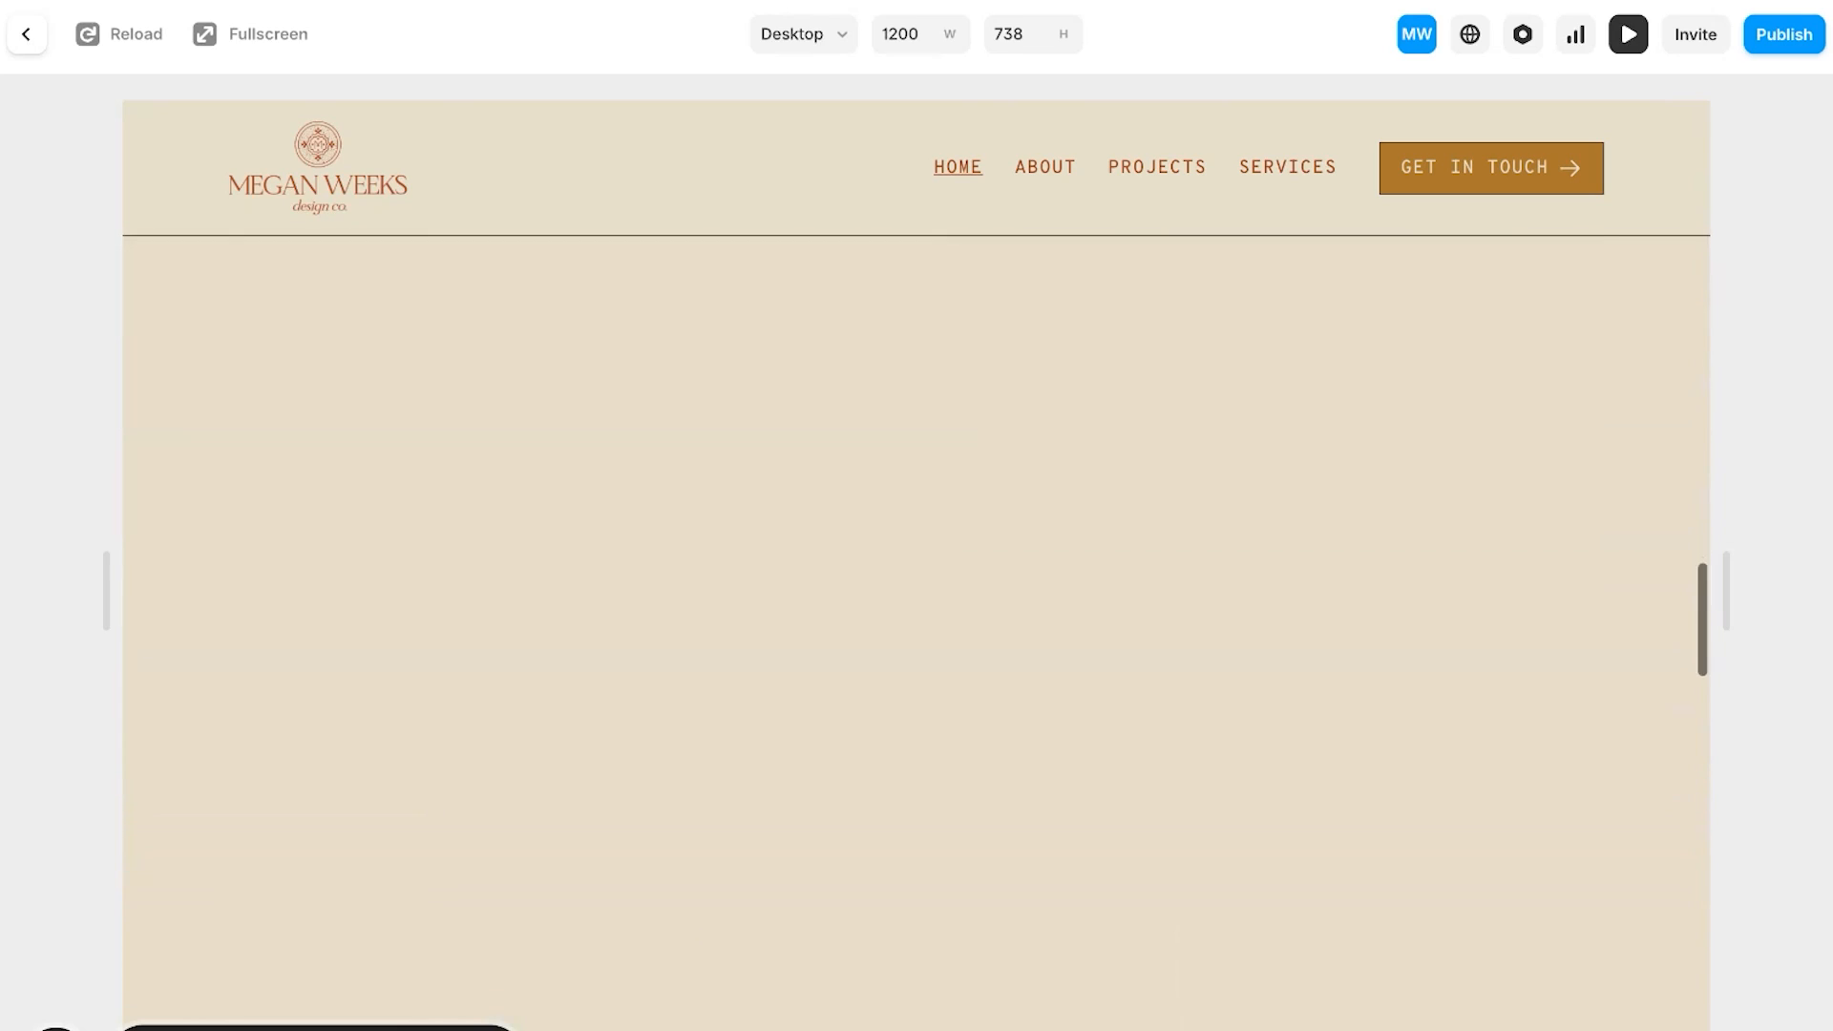
{"action": "scroll", "coordinate": [917, 534], "scroll_direction": "down", "scroll_amount": 15}
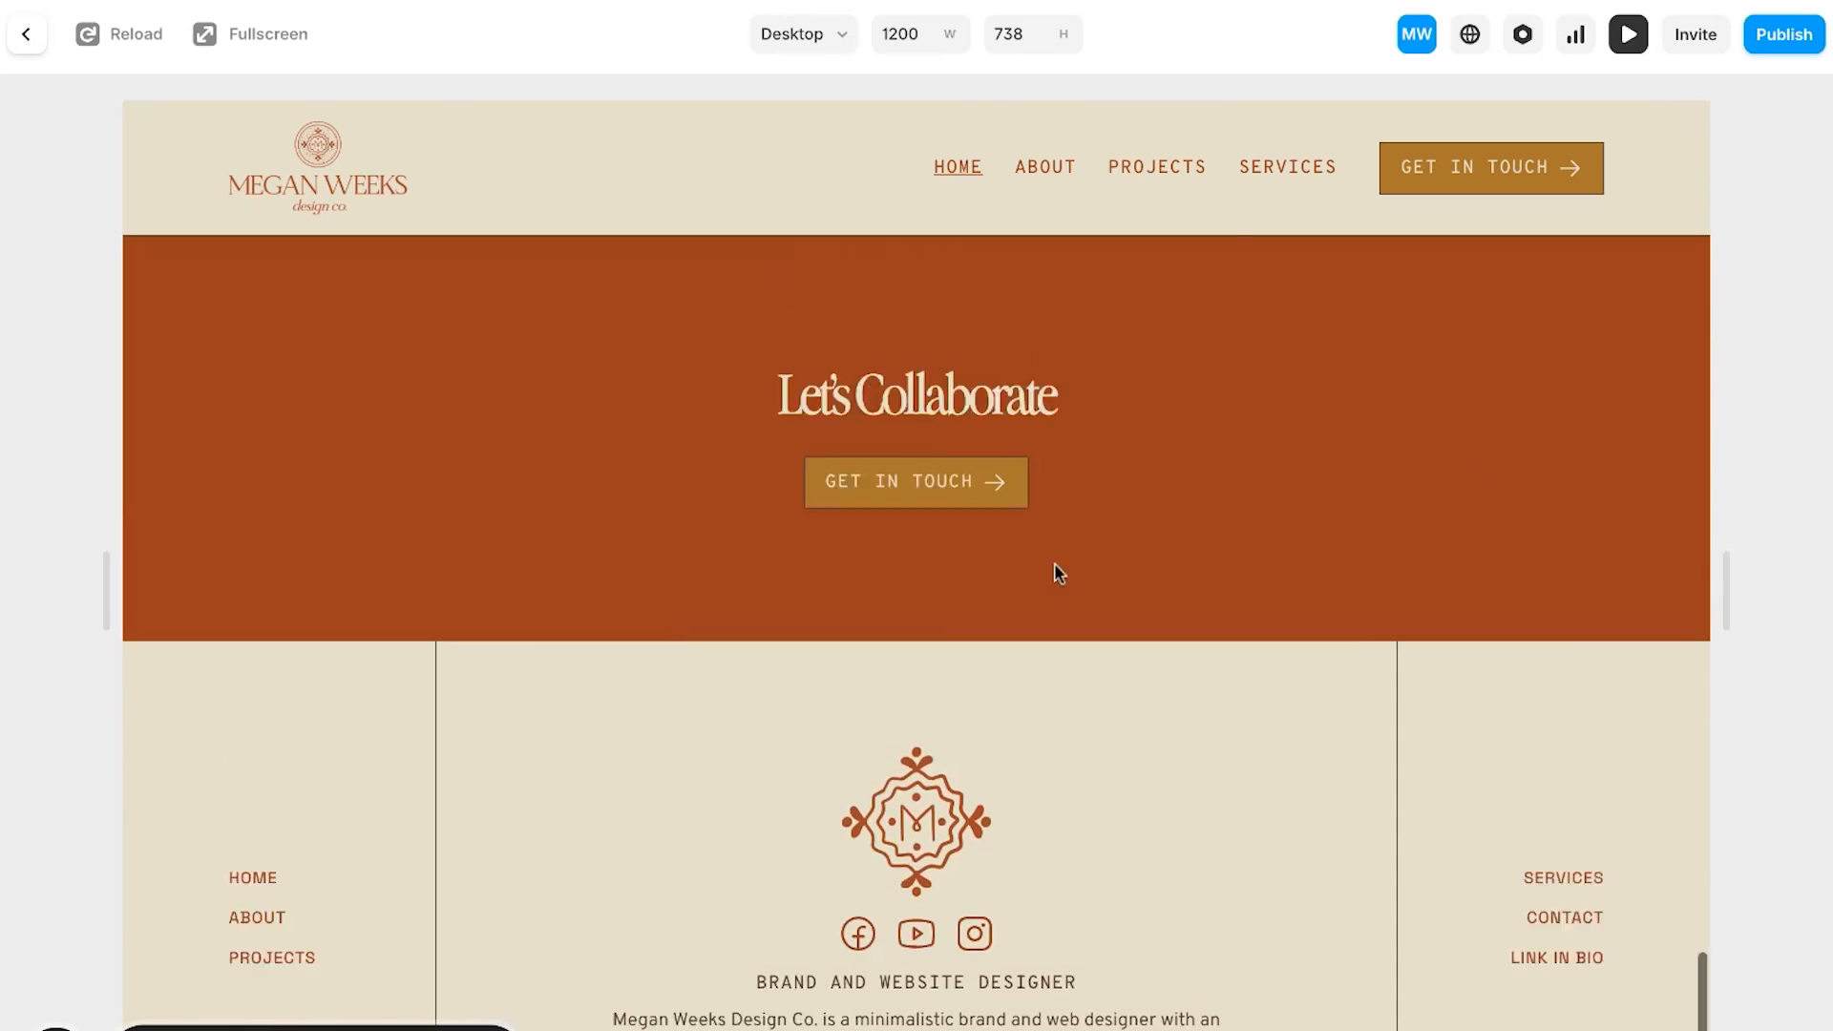
{"action": "scroll", "coordinate": [1054, 564], "scroll_direction": "up", "scroll_amount": 20}
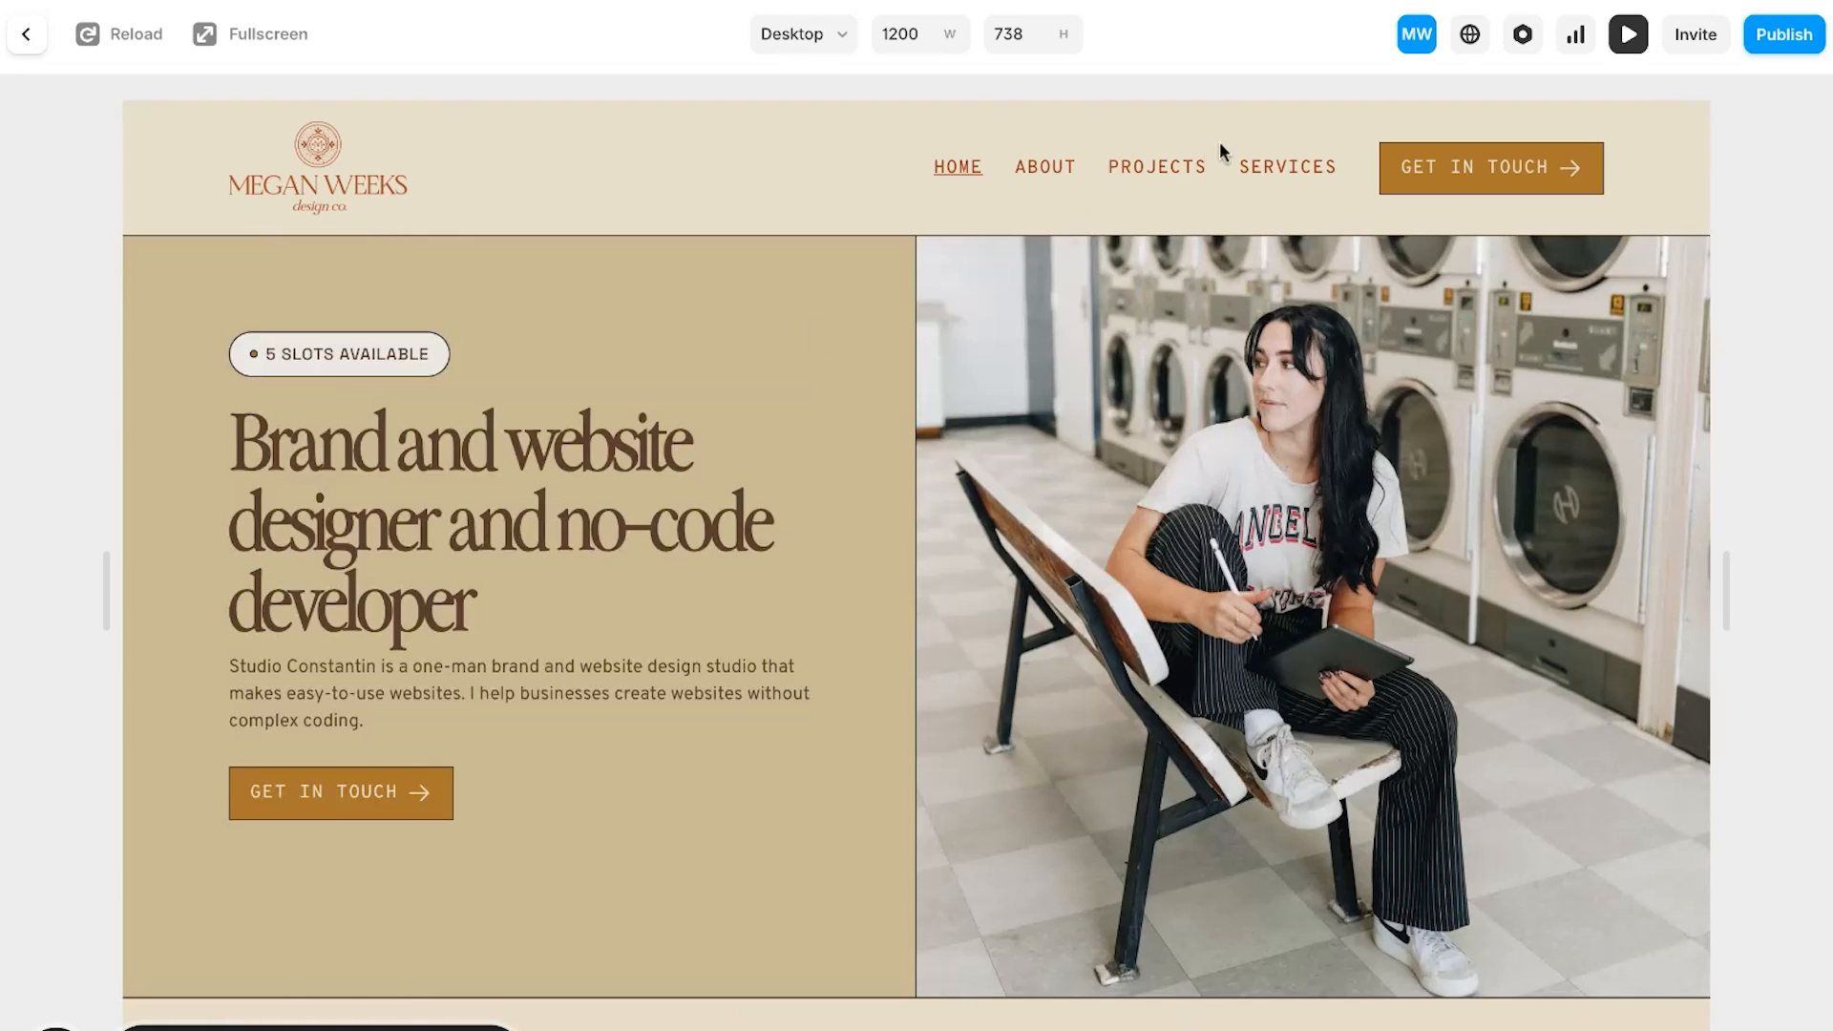
Step: Visit the Projects page in the preview, open a project and look through its case study
{"action": "left_click", "coordinate": [1191, 168]}
{"action": "left_click", "coordinate": [543, 733]}
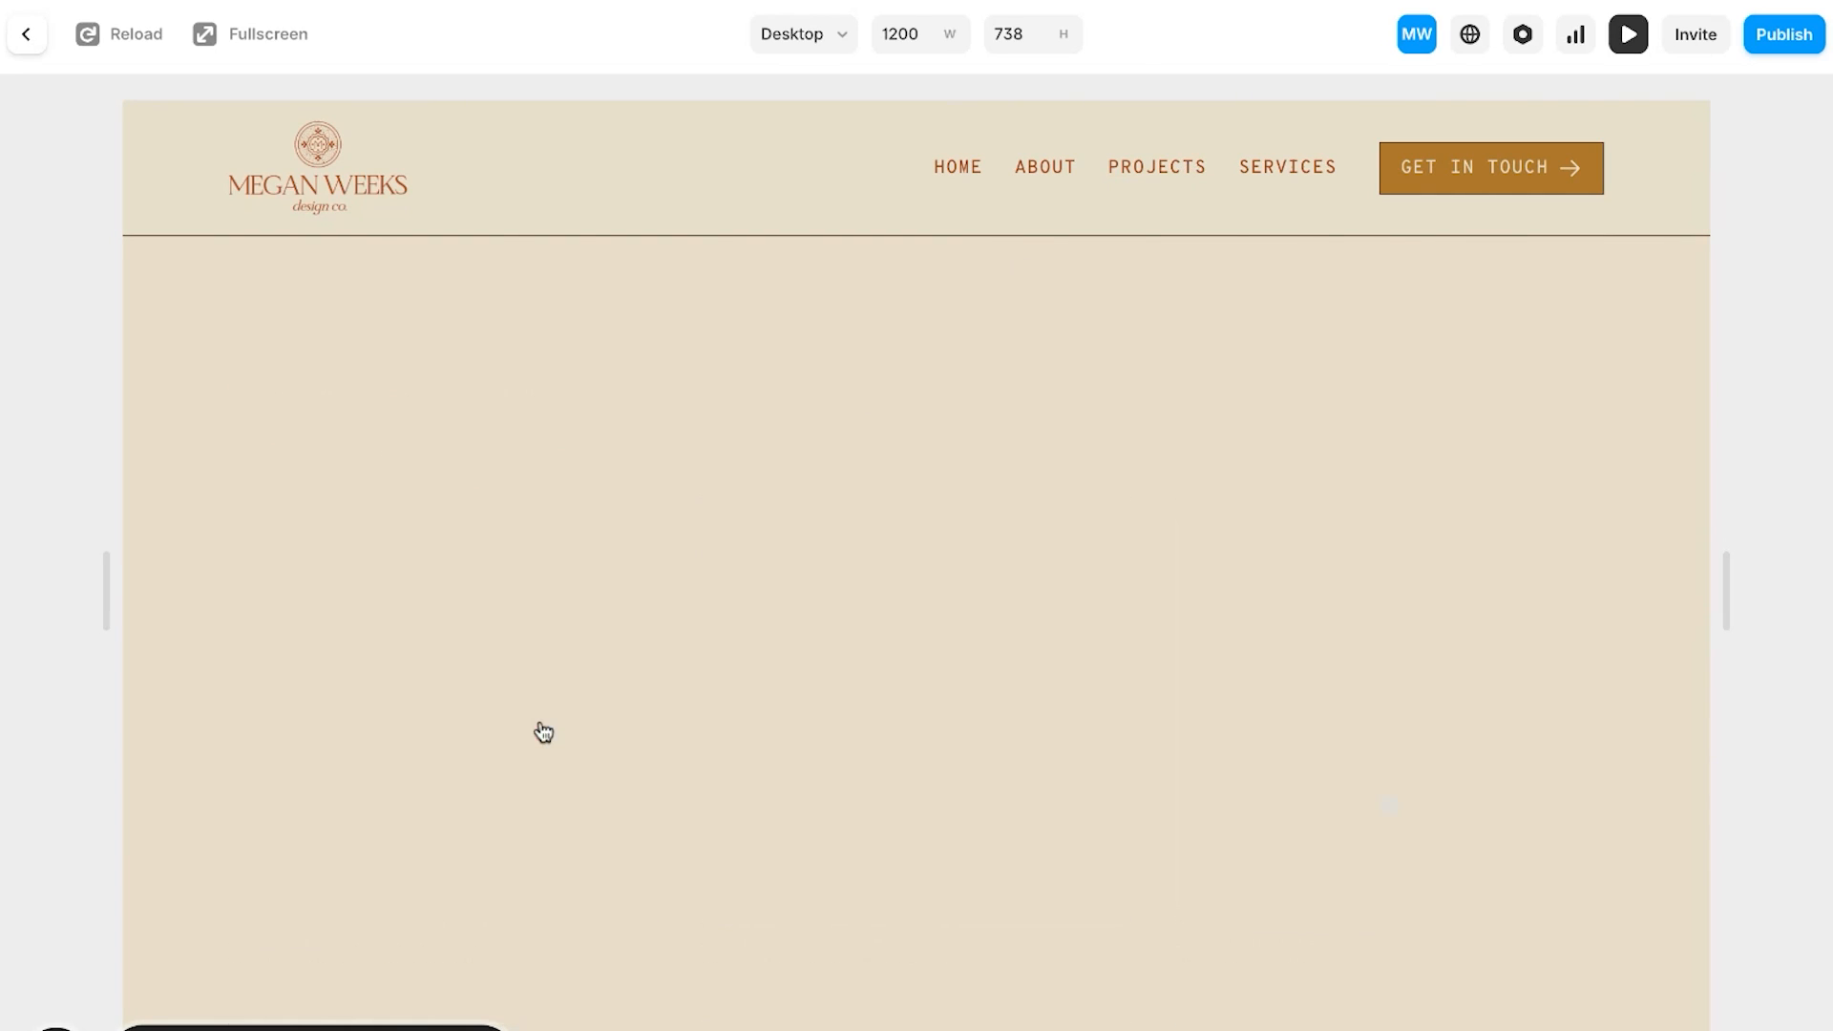
{"action": "scroll", "coordinate": [1028, 499], "scroll_direction": "down", "scroll_amount": 10}
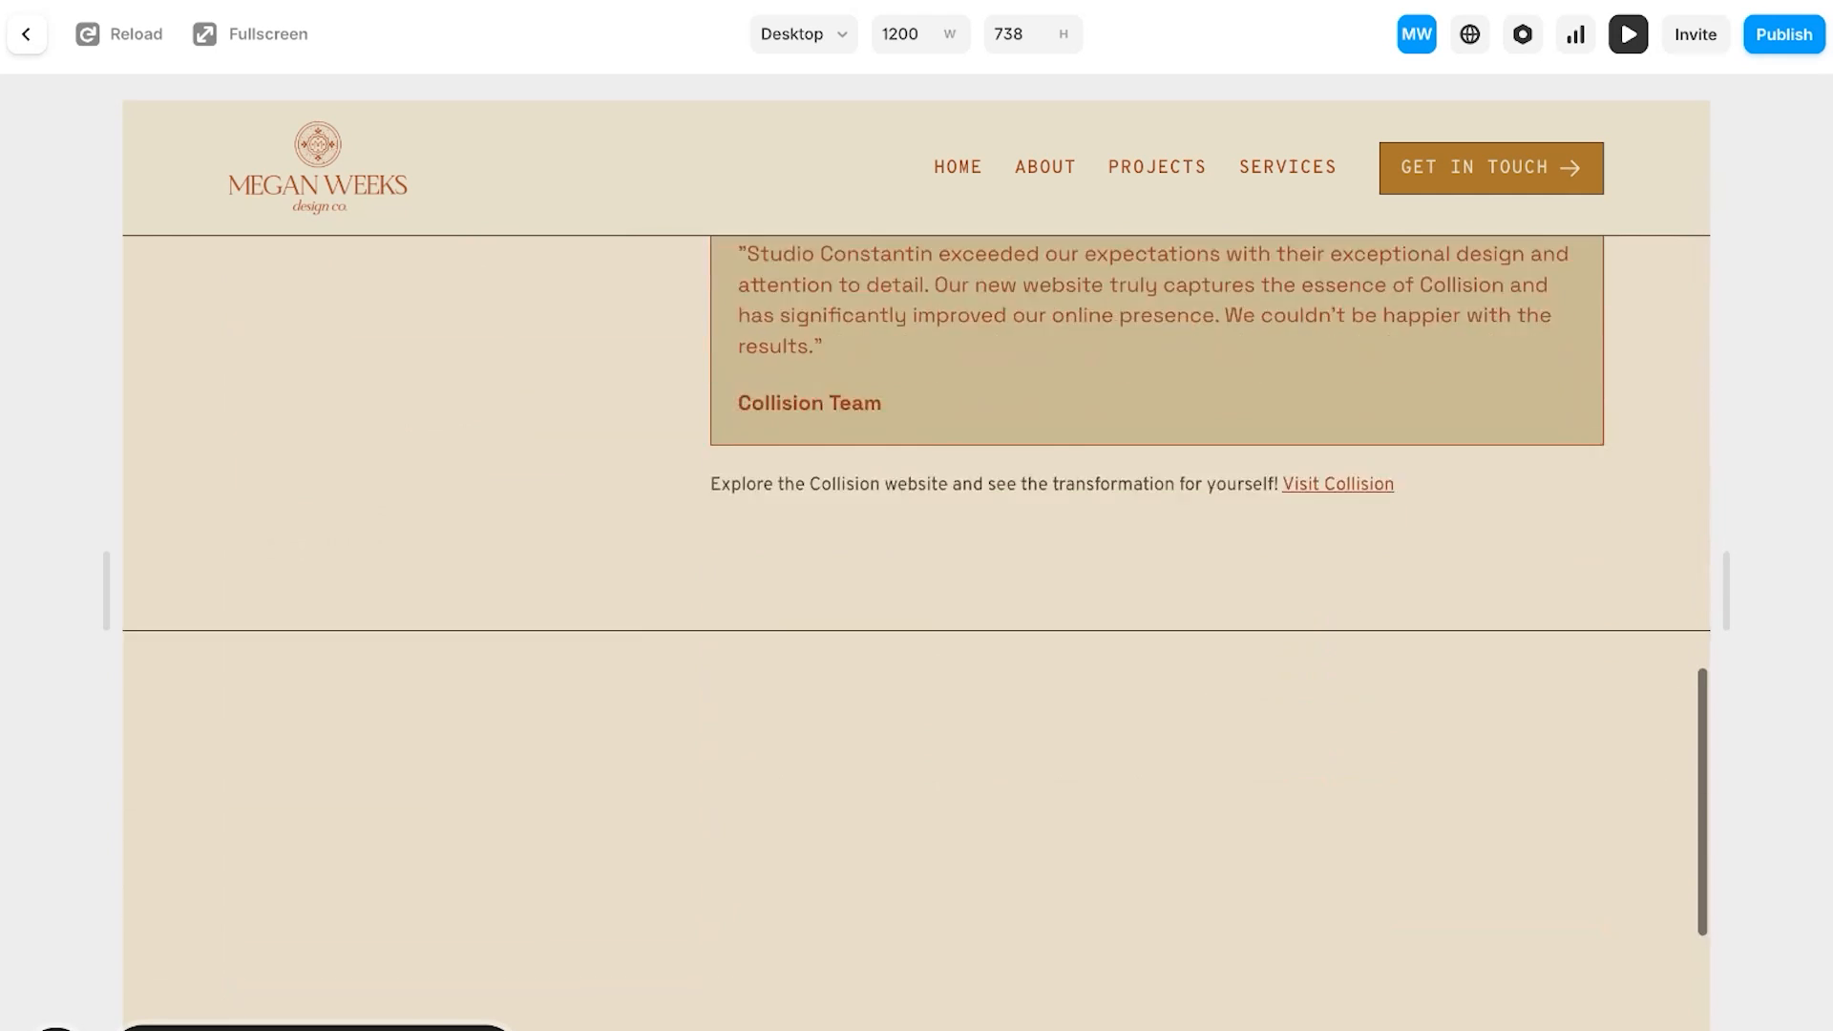
{"action": "scroll", "coordinate": [916, 573], "scroll_direction": "up", "scroll_amount": 10}
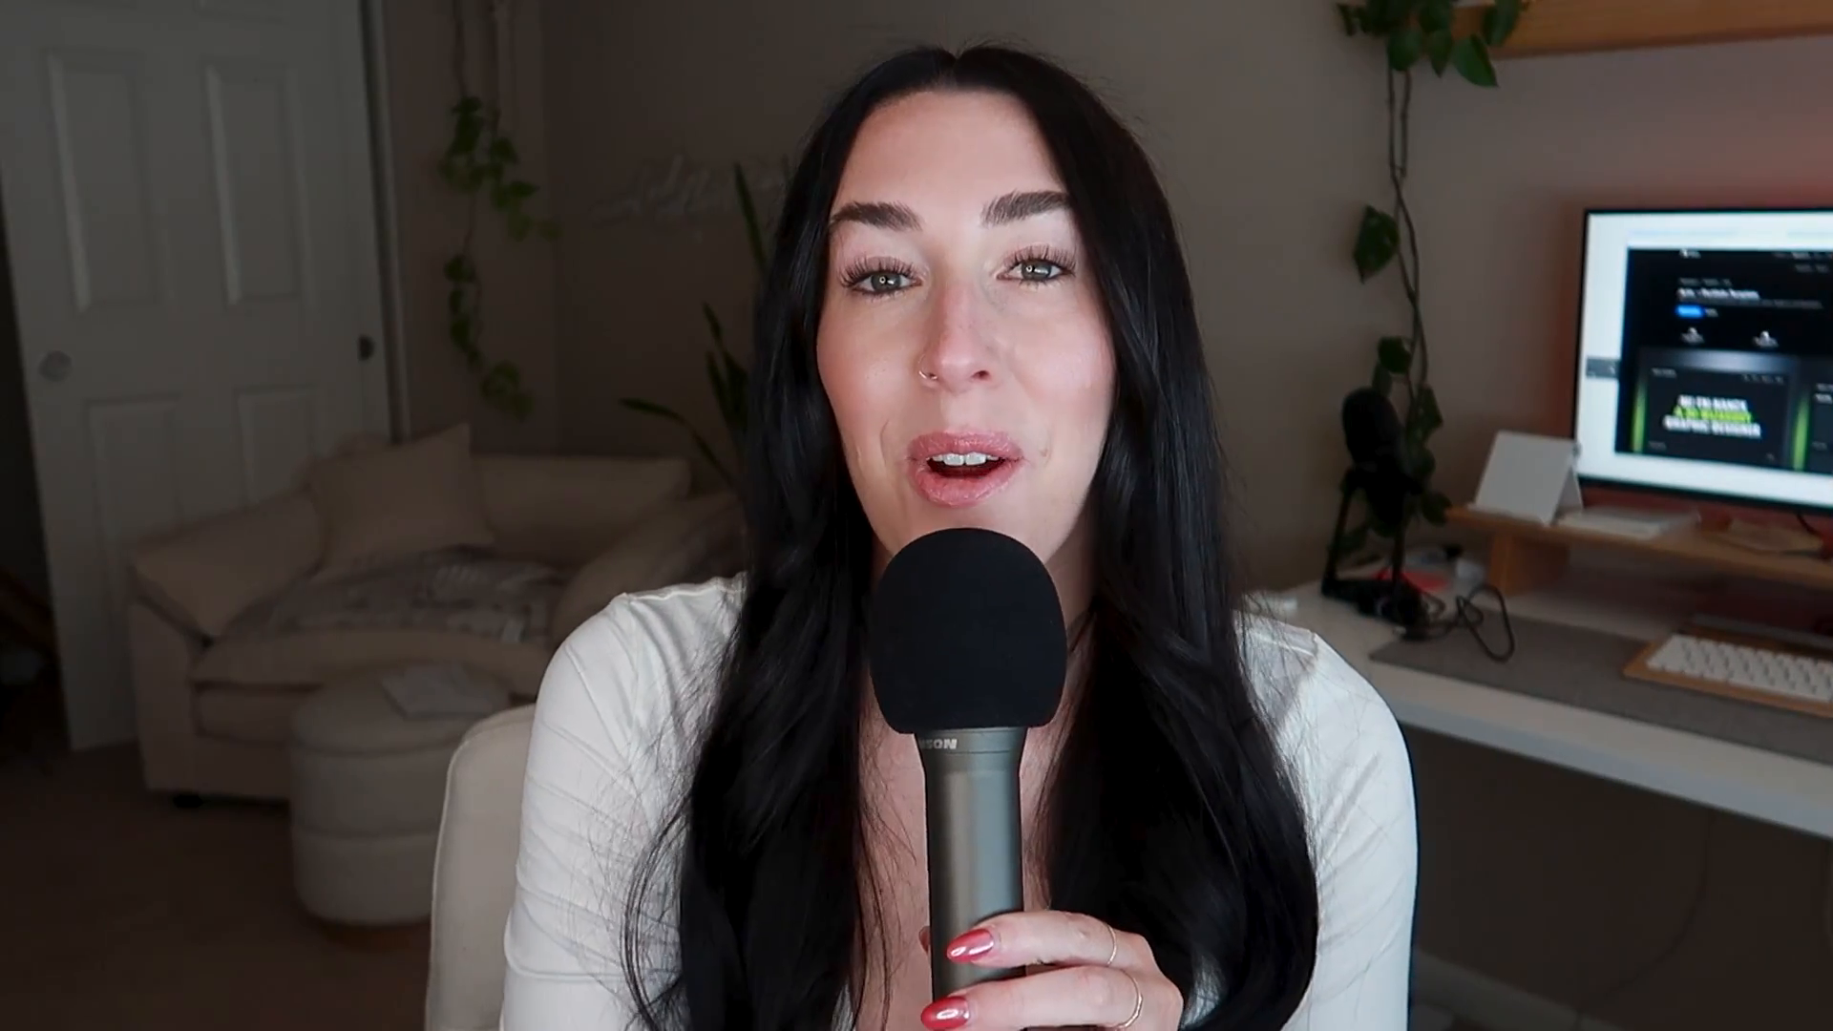